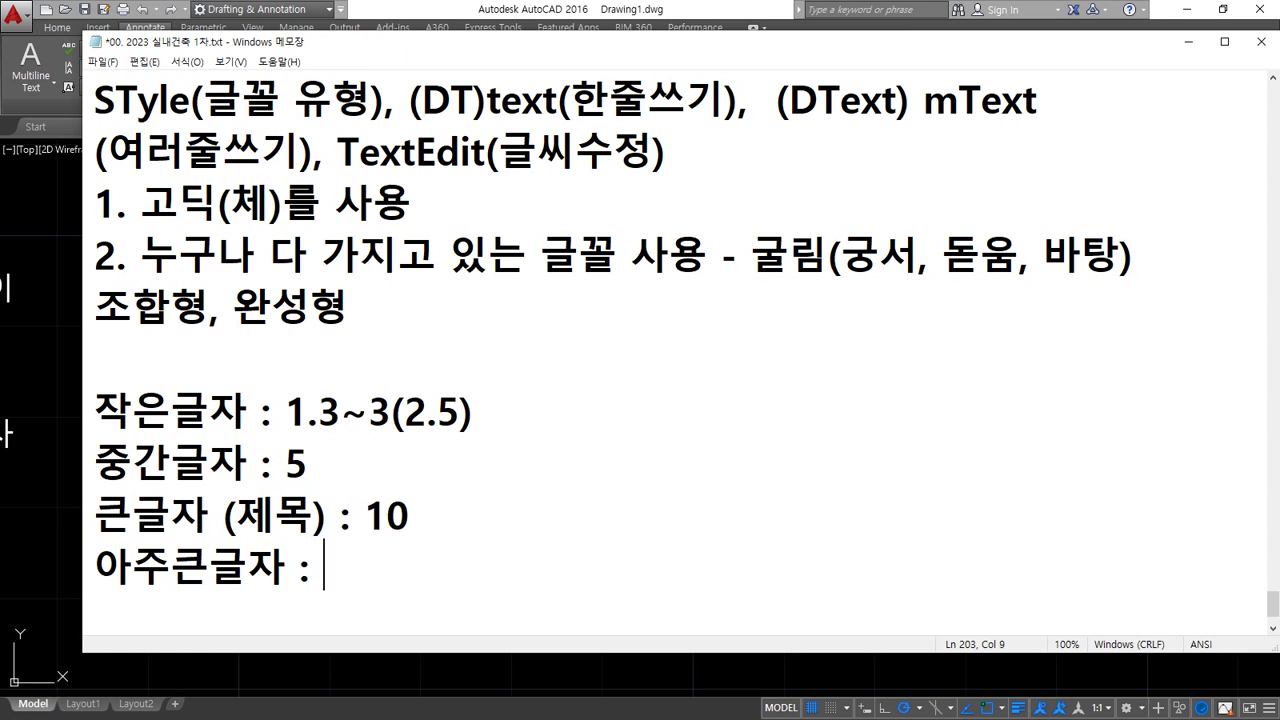
# Enter 20 as the 아주큰글자 size, and append 2, 4, 6 and 8 to the four text-size lines in order.
pyautogui.write('20')
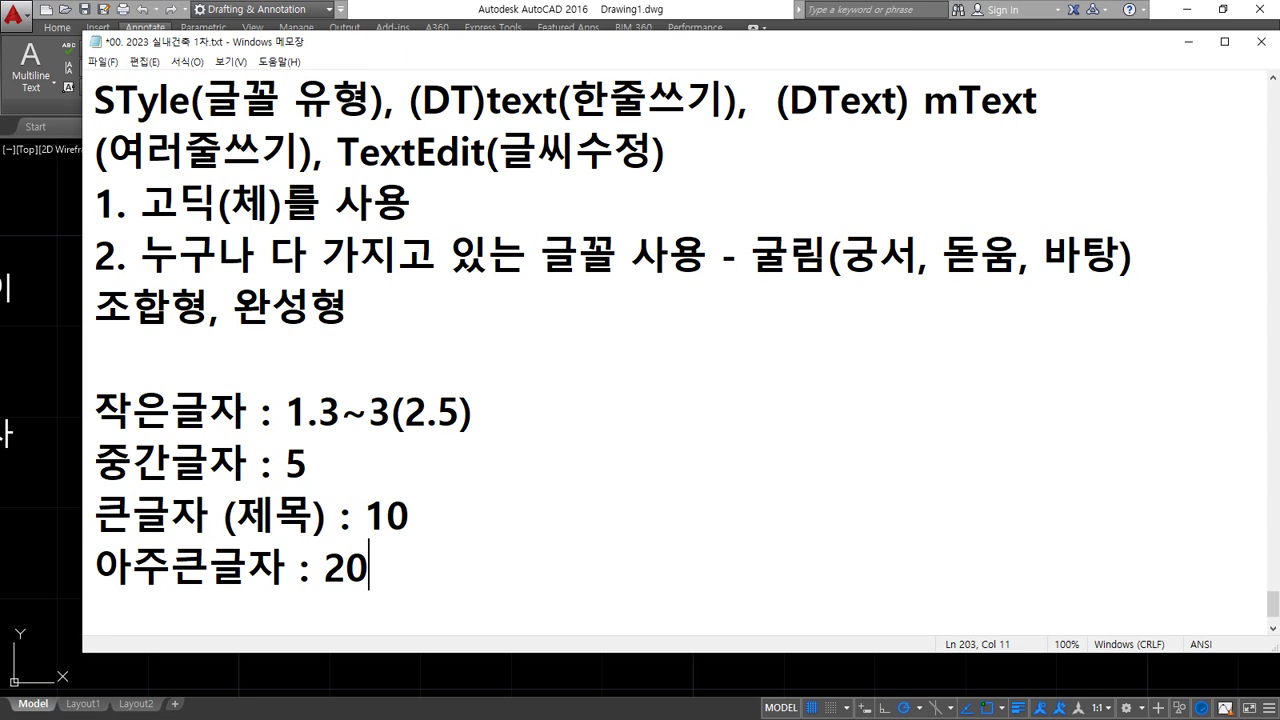
pyautogui.press('Up')
pyautogui.press('Up')
pyautogui.press('Up')
pyautogui.press('End')
pyautogui.write('2')
pyautogui.press('Down')
pyautogui.write('4')
pyautogui.press('Down')
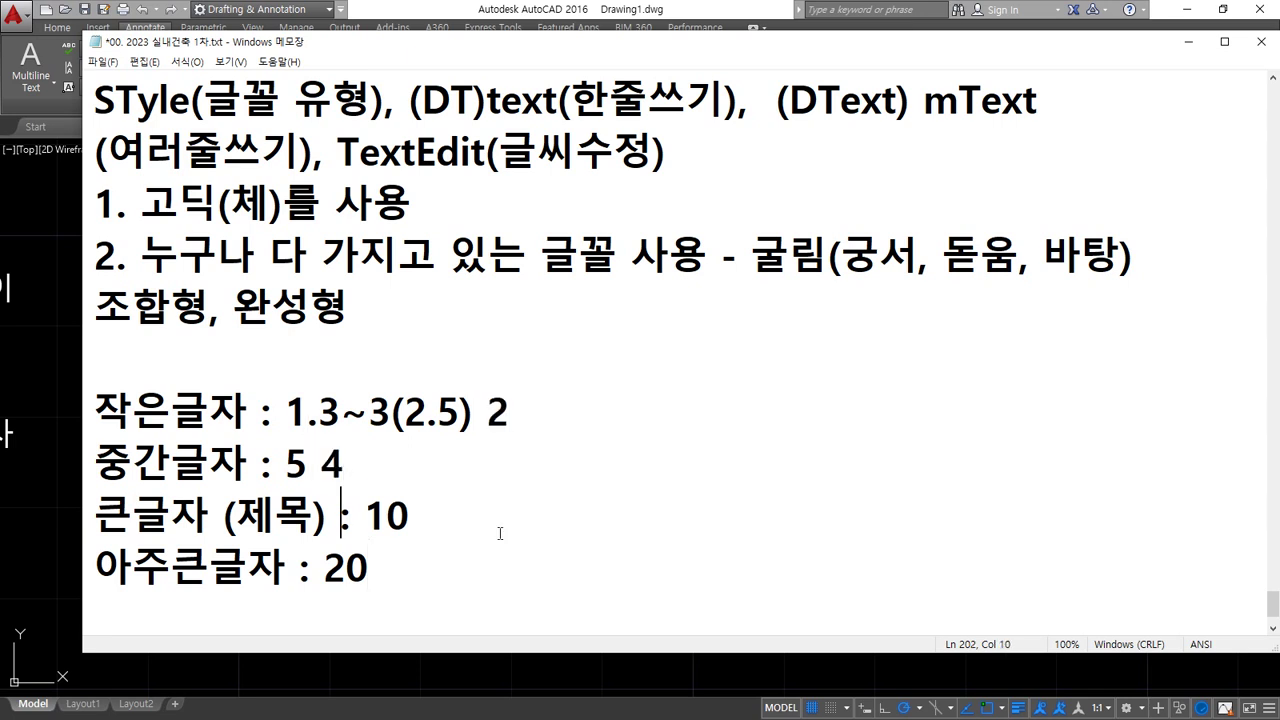
pyautogui.press('End')
pyautogui.write('6')
pyautogui.press('Down')
pyautogui.write('8')
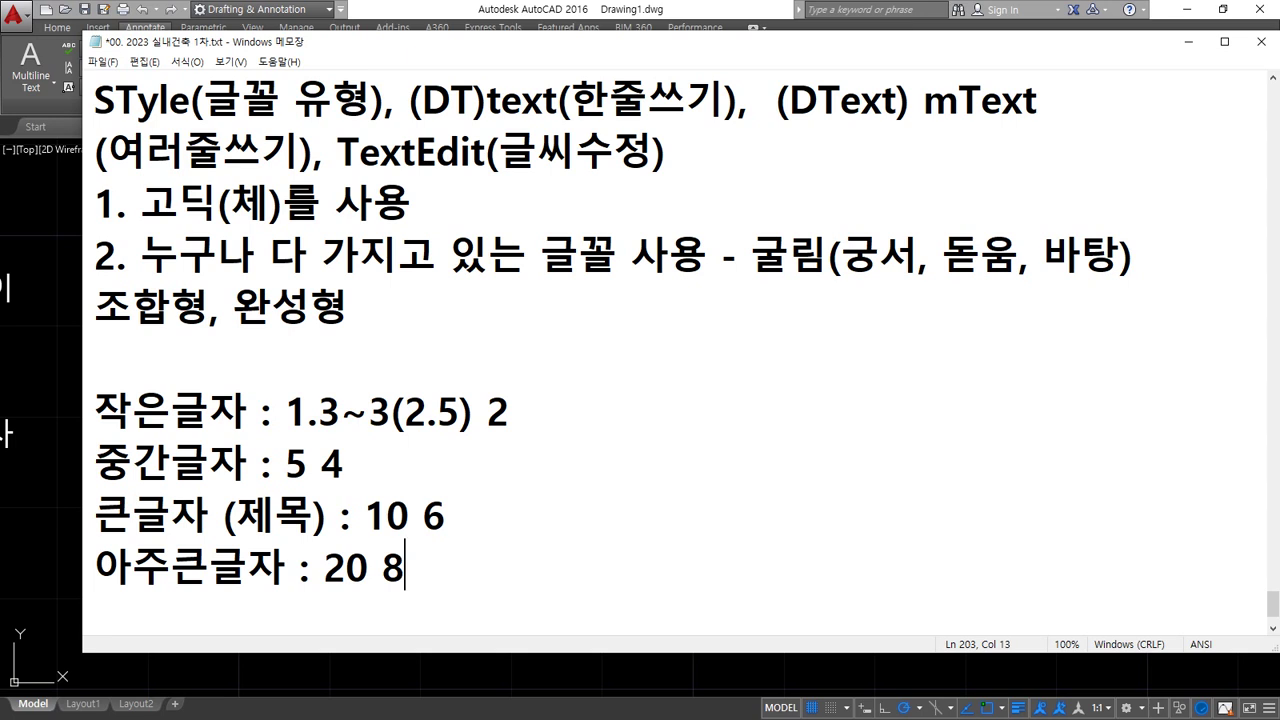
# Replace the first size value with 7.5(8) on the 큰글자 (제목) line and with 10 on the 아주큰글자 line.
pyautogui.press('Up')
pyautogui.press('BackSpace')
pyautogui.press('BackSpace')
pyautogui.write('7.5')
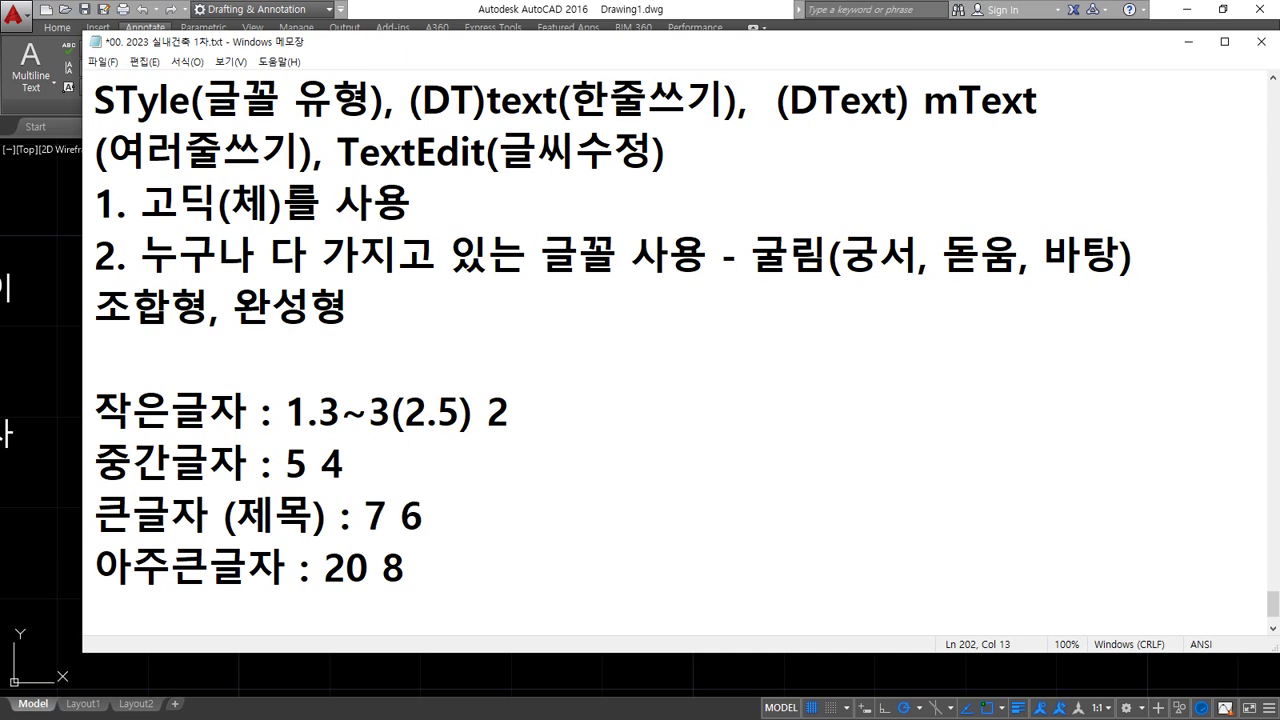
pyautogui.write('(8)')
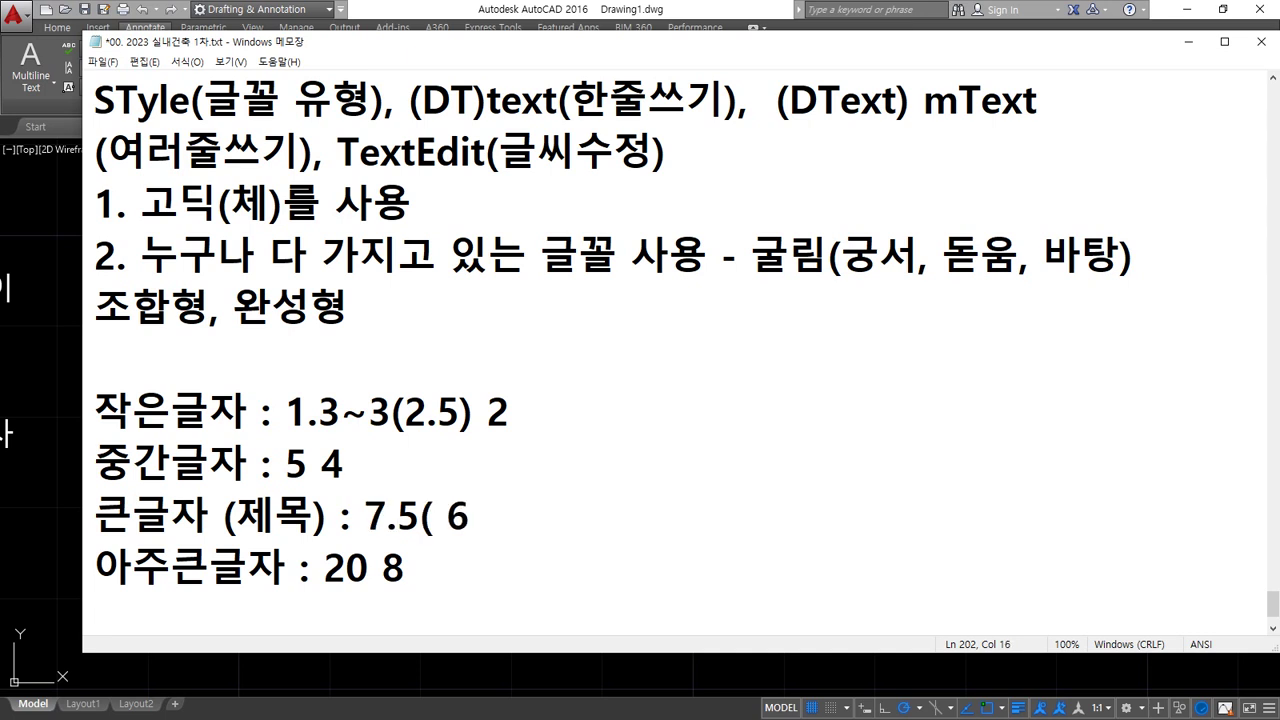
pyautogui.press('Down')
pyautogui.press('Left')
pyautogui.press('Left')
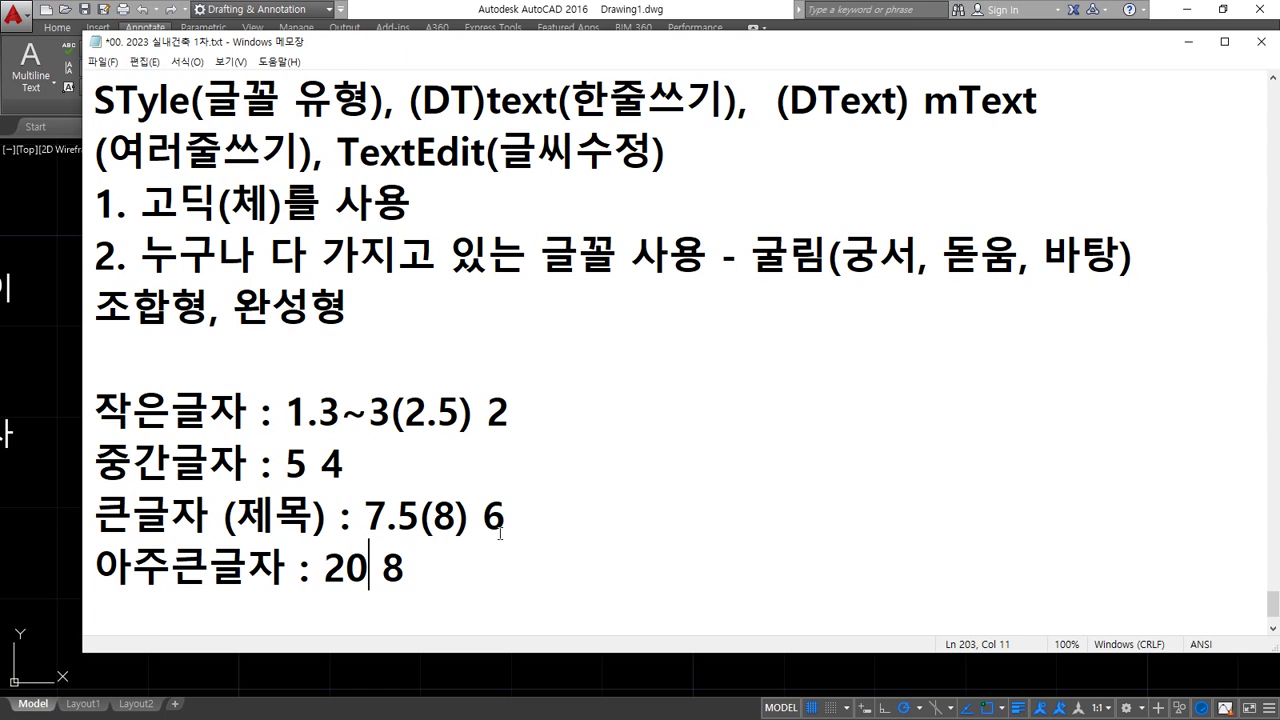
pyautogui.press('BackSpace')
pyautogui.press('BackSpace')
pyautogui.write('10')
# Append the note "일반문자, 치수문자" to the end of the 작은글자 line.
pyautogui.press('Up')
pyautogui.press('Up')
pyautogui.press('Up')
pyautogui.press('End')
pyautogui.write('answk')
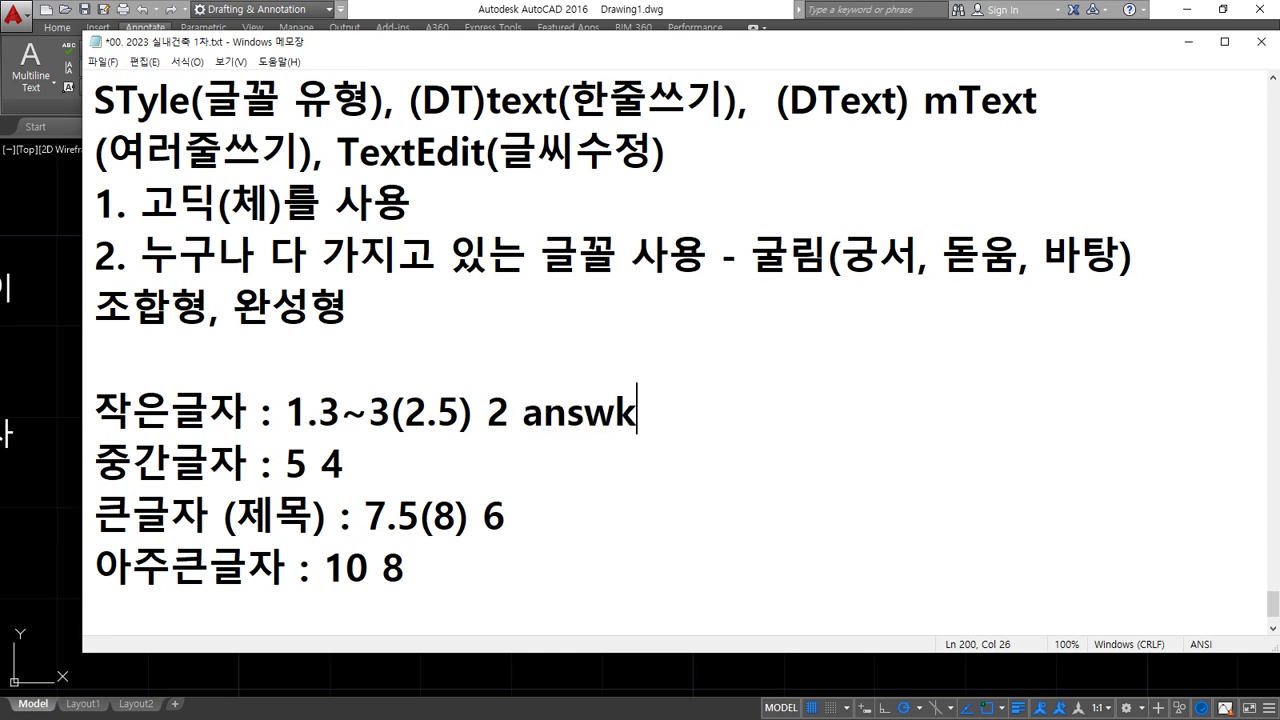
pyautogui.press('BackSpace')
pyautogui.press('BackSpace')
pyautogui.press('BackSpace')
pyautogui.press('BackSpace')
pyautogui.press('BackSpace')
pyautogui.press('Hangul')
pyautogui.write('일반')
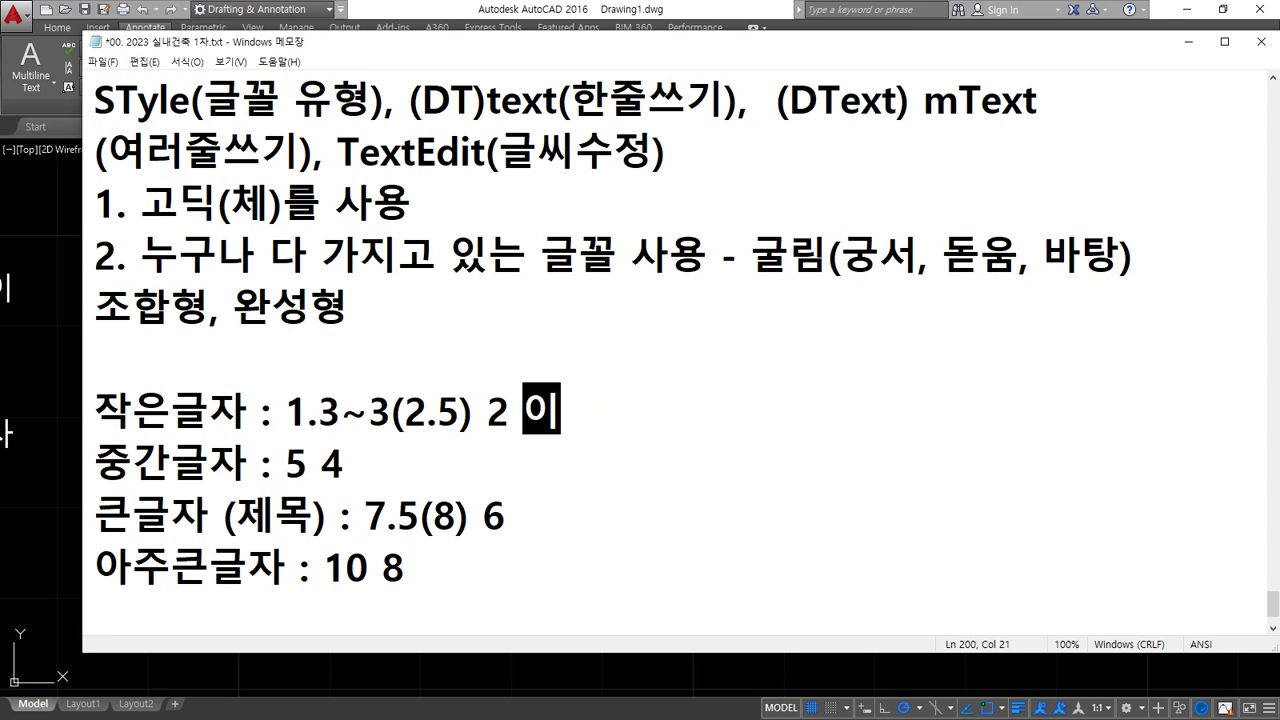
pyautogui.write('문자')
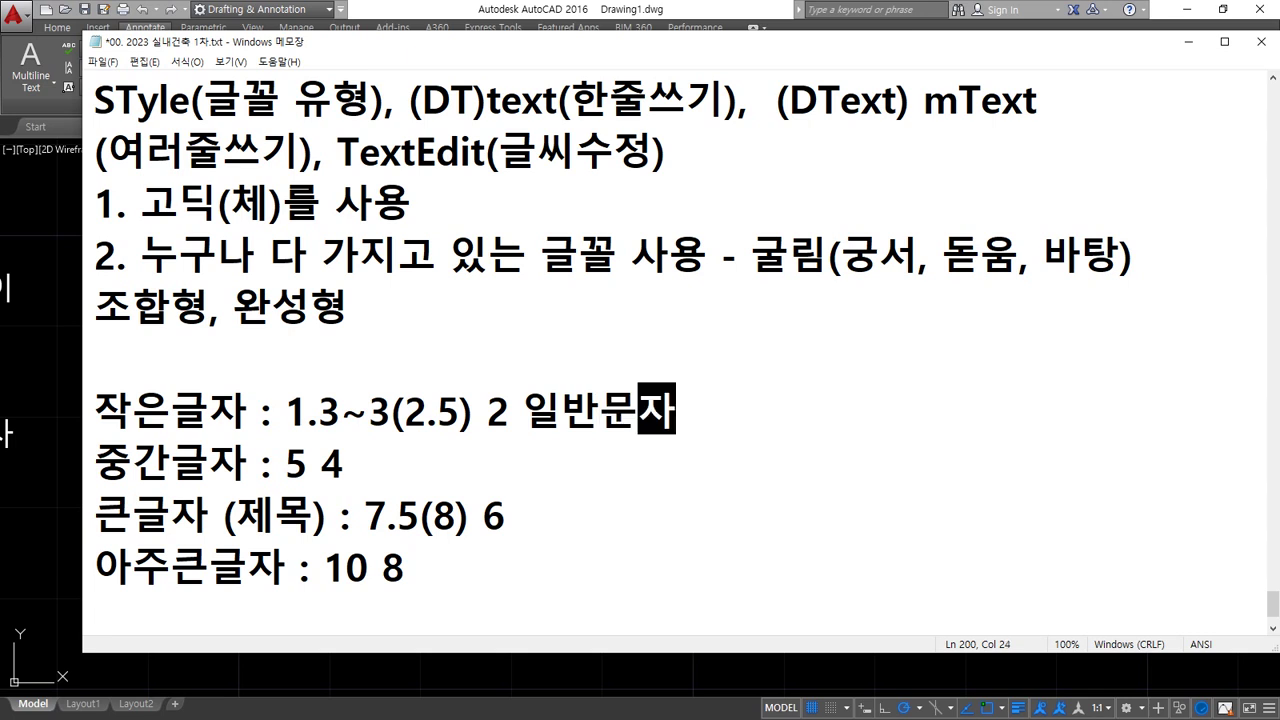
pyautogui.write(', 치수')
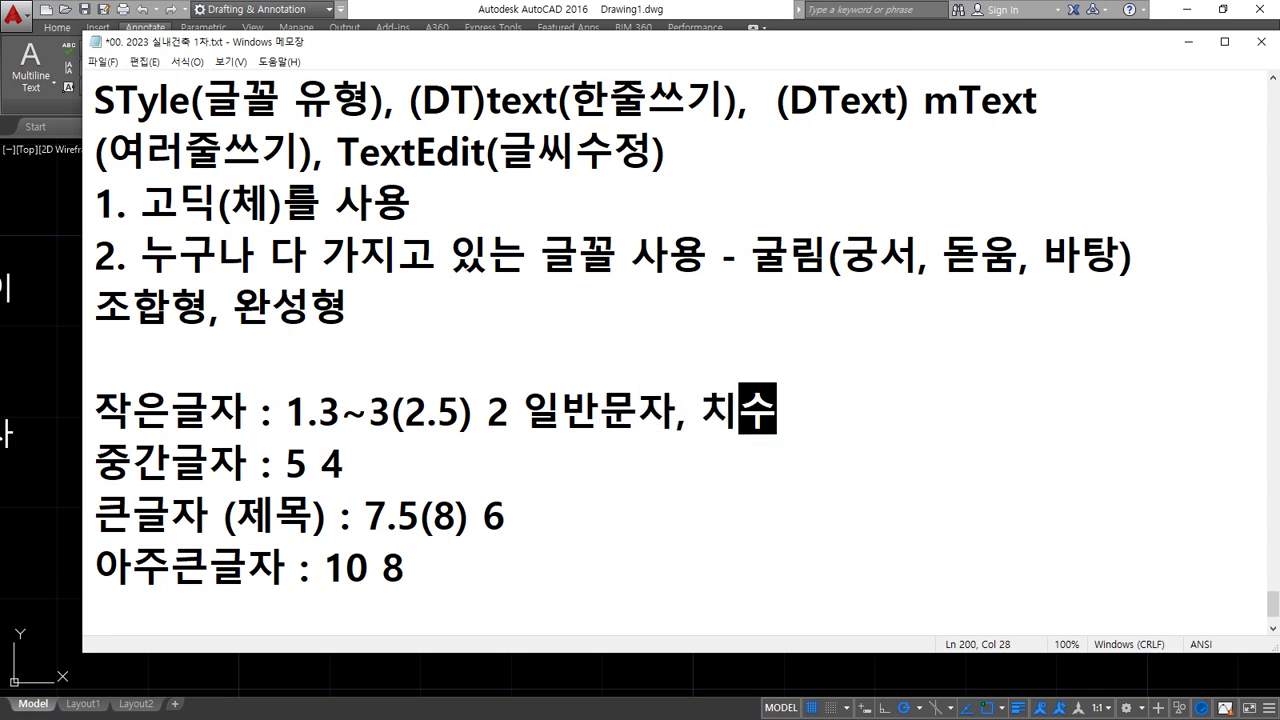
pyautogui.write('뮻자')
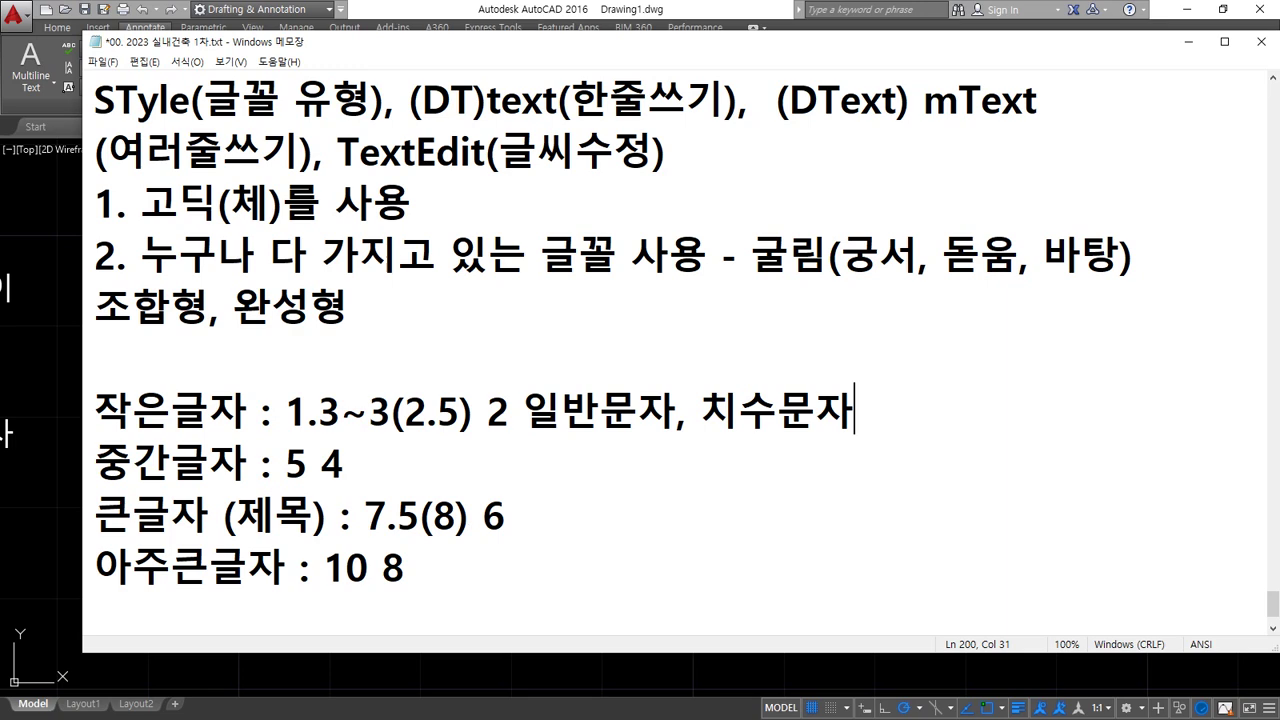
# Switch to AutoCAD, erase all the sample text objects and zoom to the whole drawing.
pyautogui.click(67, 392)
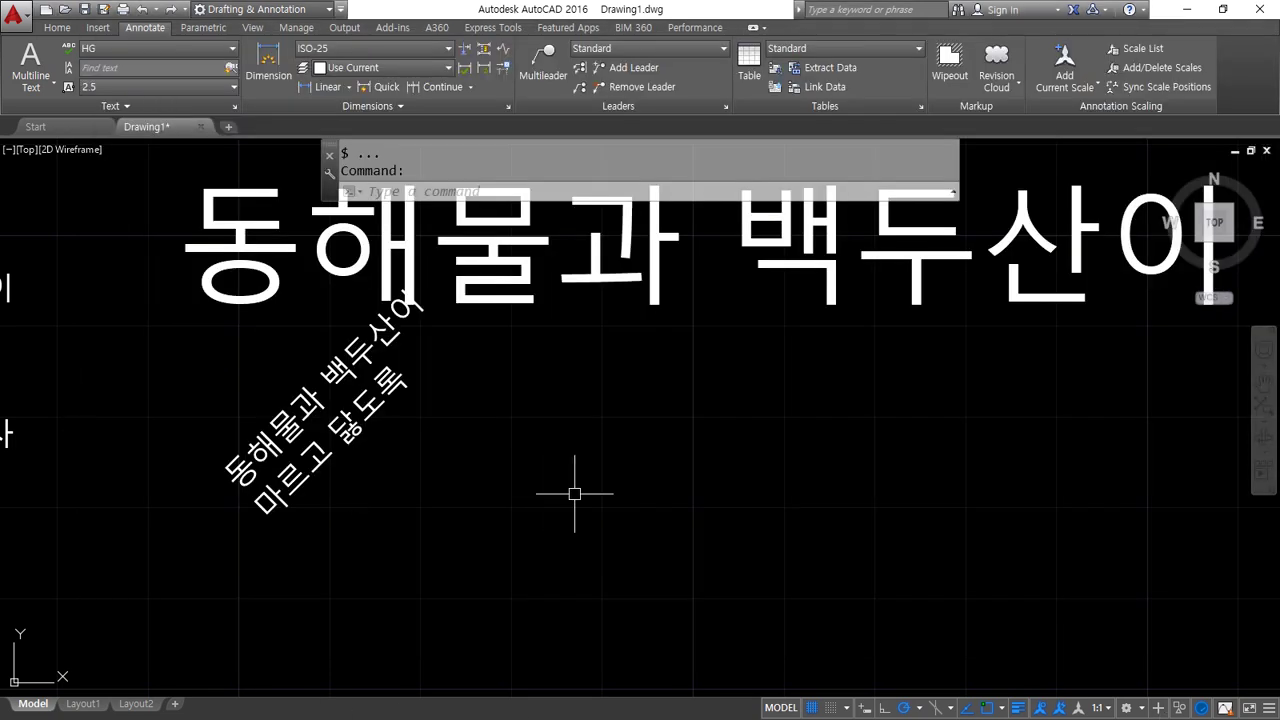
pyautogui.scroll(-3, 577, 480)
pyautogui.click(626, 523)
pyautogui.click(295, 342)
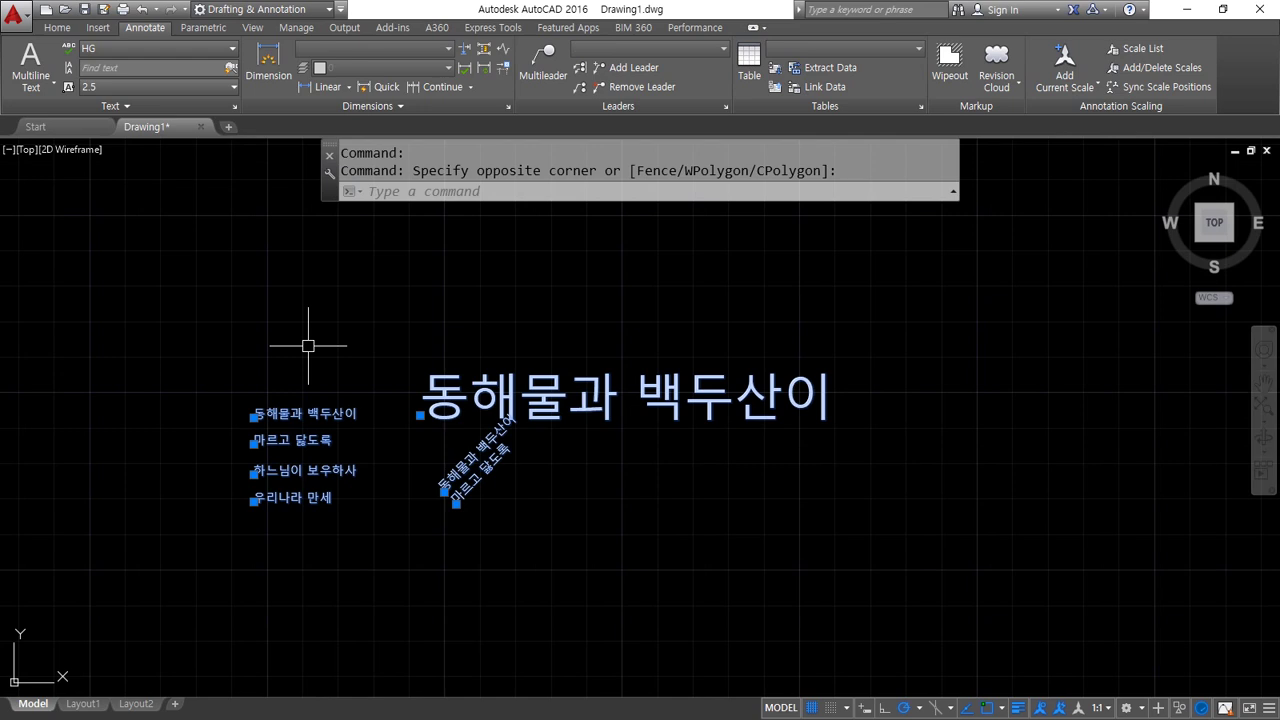
pyautogui.write('e')
pyautogui.press('Return')
pyautogui.write('z')
pyautogui.press('Return')
pyautogui.write('a')
pyautogui.press('Return')
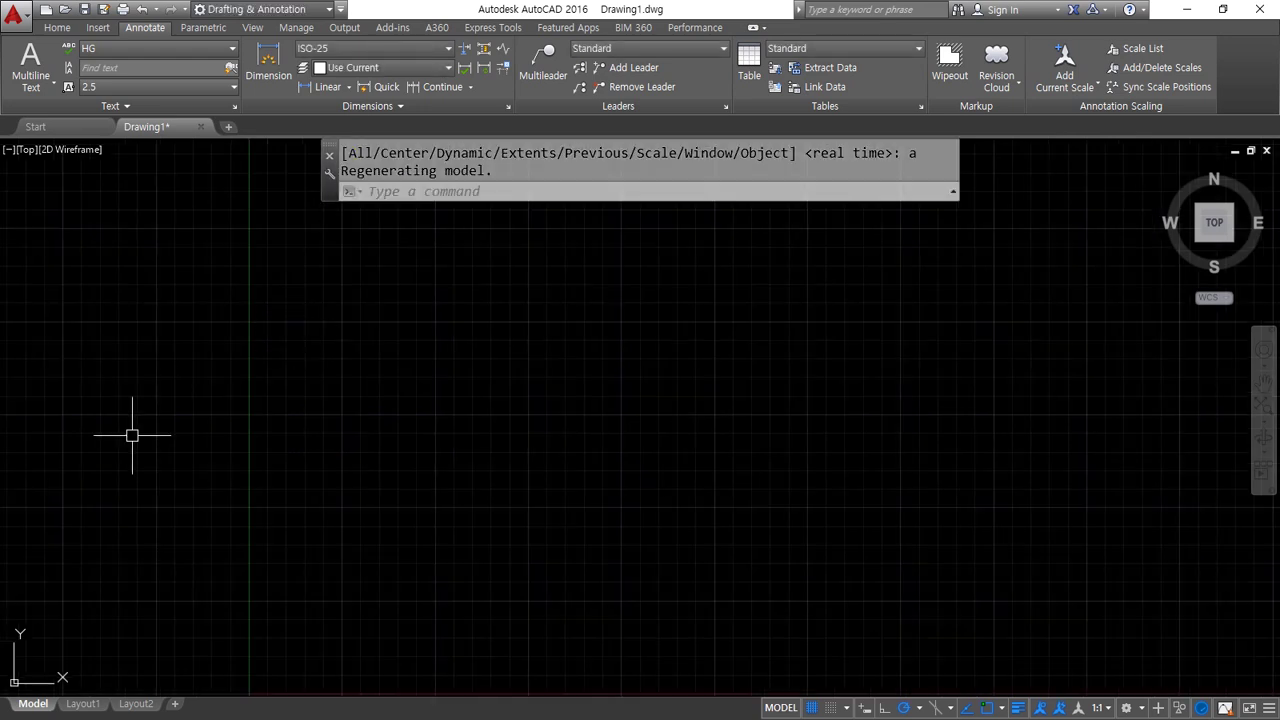
# Switch back to the Notepad notes and add the heading 특수문자 below the text-size list, separated by a blank line.
pyautogui.hotkey('alt', 'Tab')
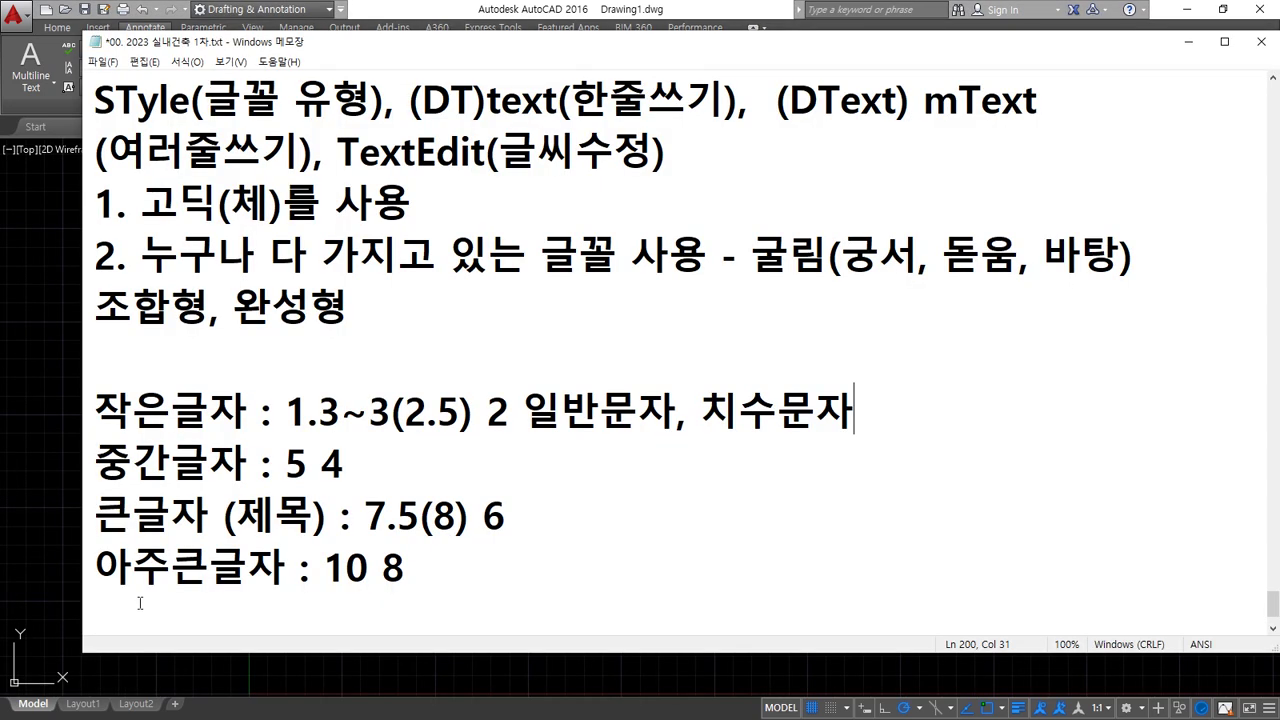
pyautogui.scroll(-1, 352, 610)
pyautogui.click(476, 495)
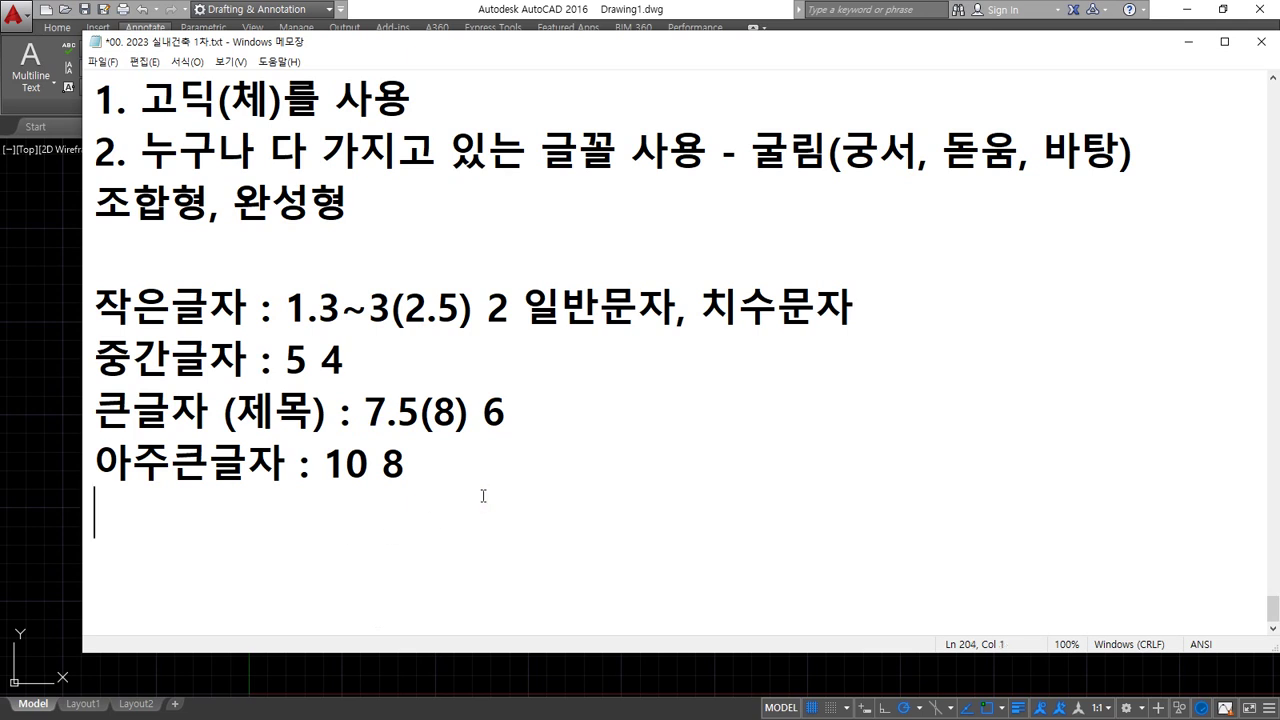
pyautogui.press('Return')
pyautogui.write('ㅌ그')
pyautogui.press('BackSpace')
pyautogui.press('BackSpace')
pyautogui.press('BackSpace')
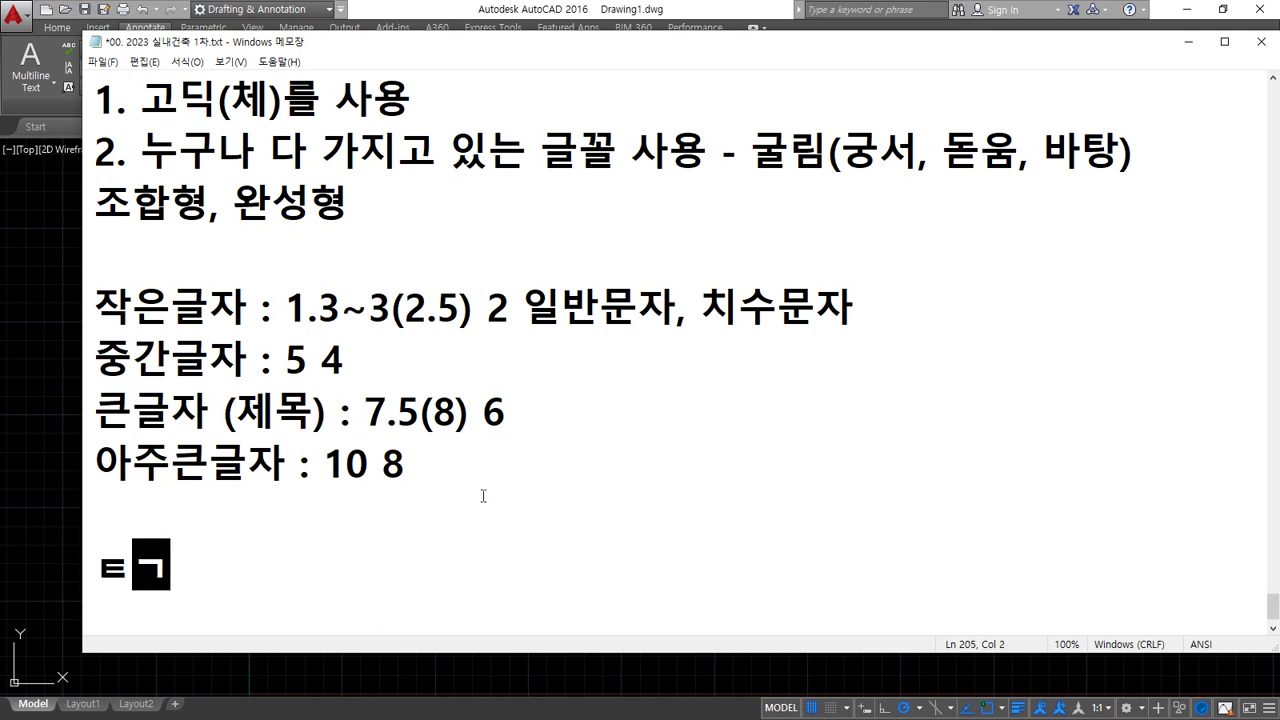
pyautogui.write('특수문자')
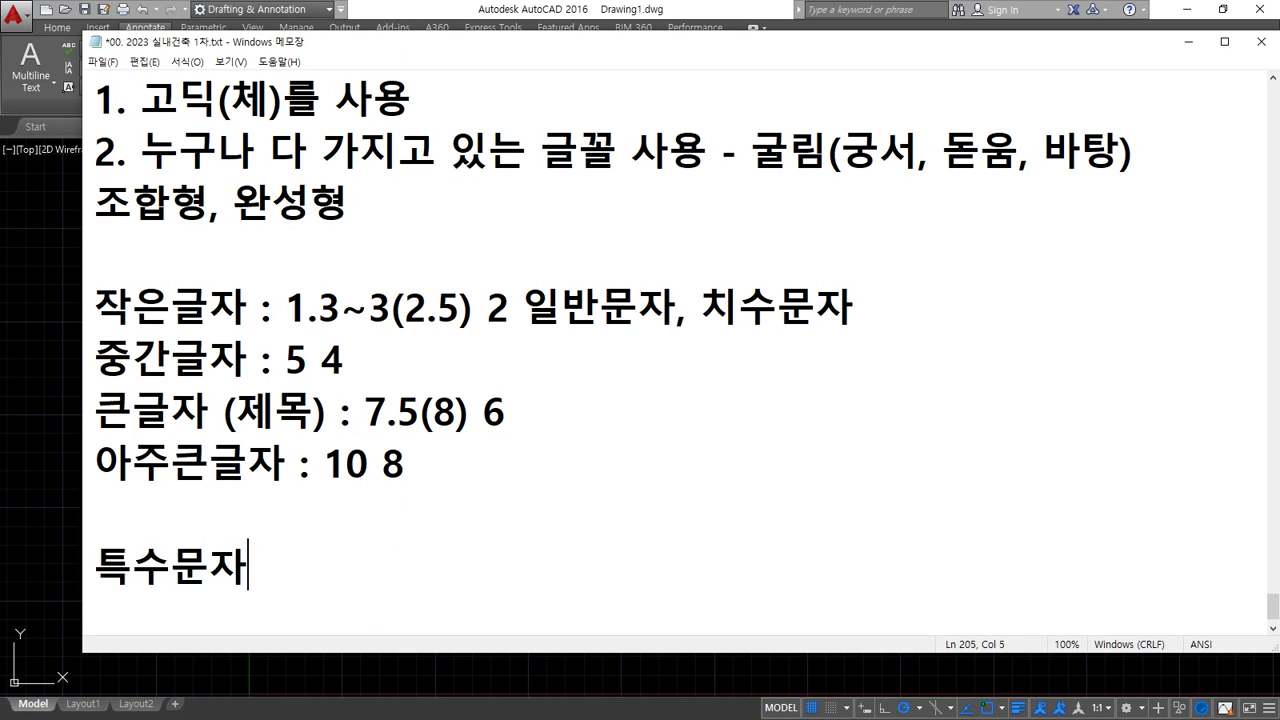
# Under the 특수문자 heading, insert the ø symbol followed by "ㄲ+한자" and start a new line.
pyautogui.press('Return')
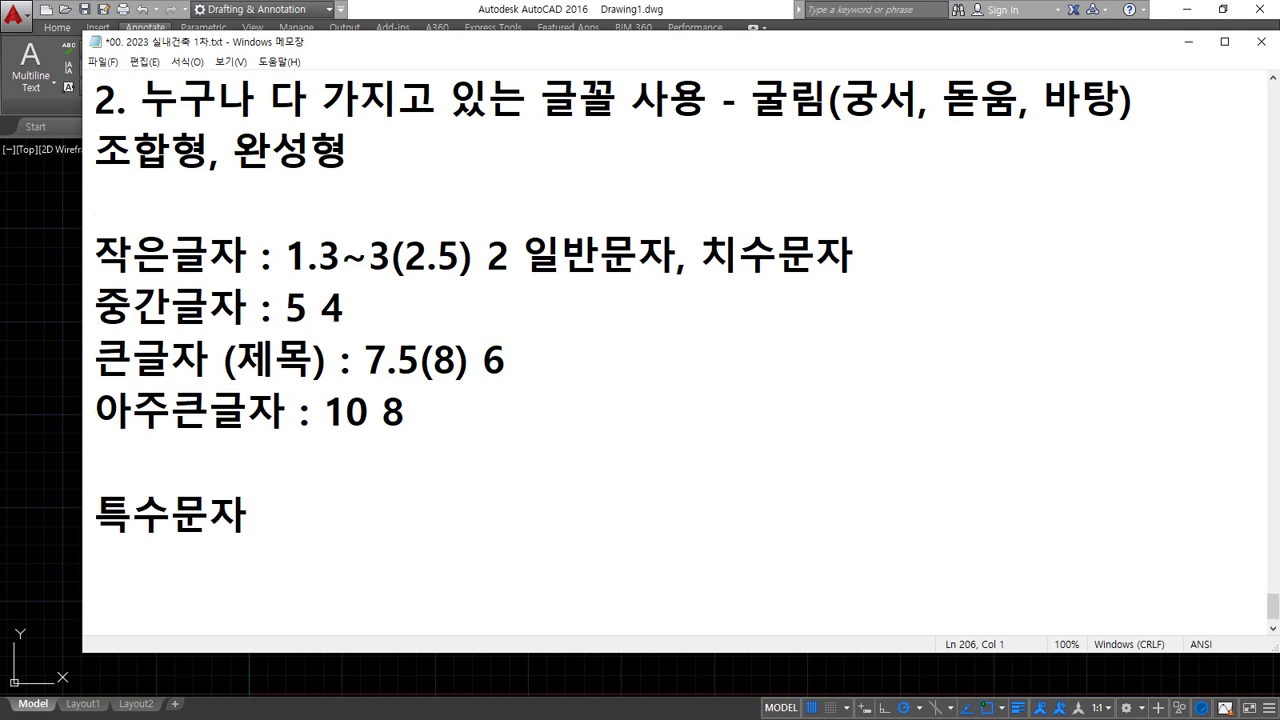
pyautogui.write('ㄲ')
pyautogui.press('Hangul_Hanja')
pyautogui.press('pagedown')
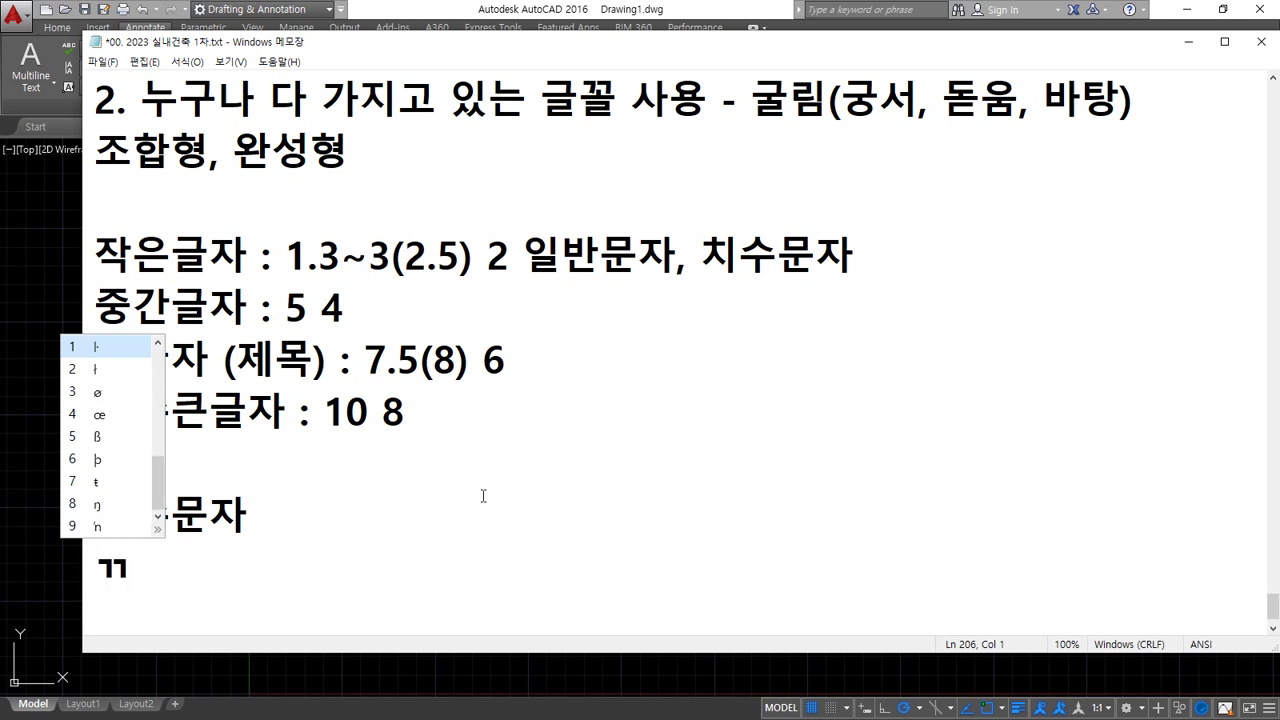
pyautogui.press('3')
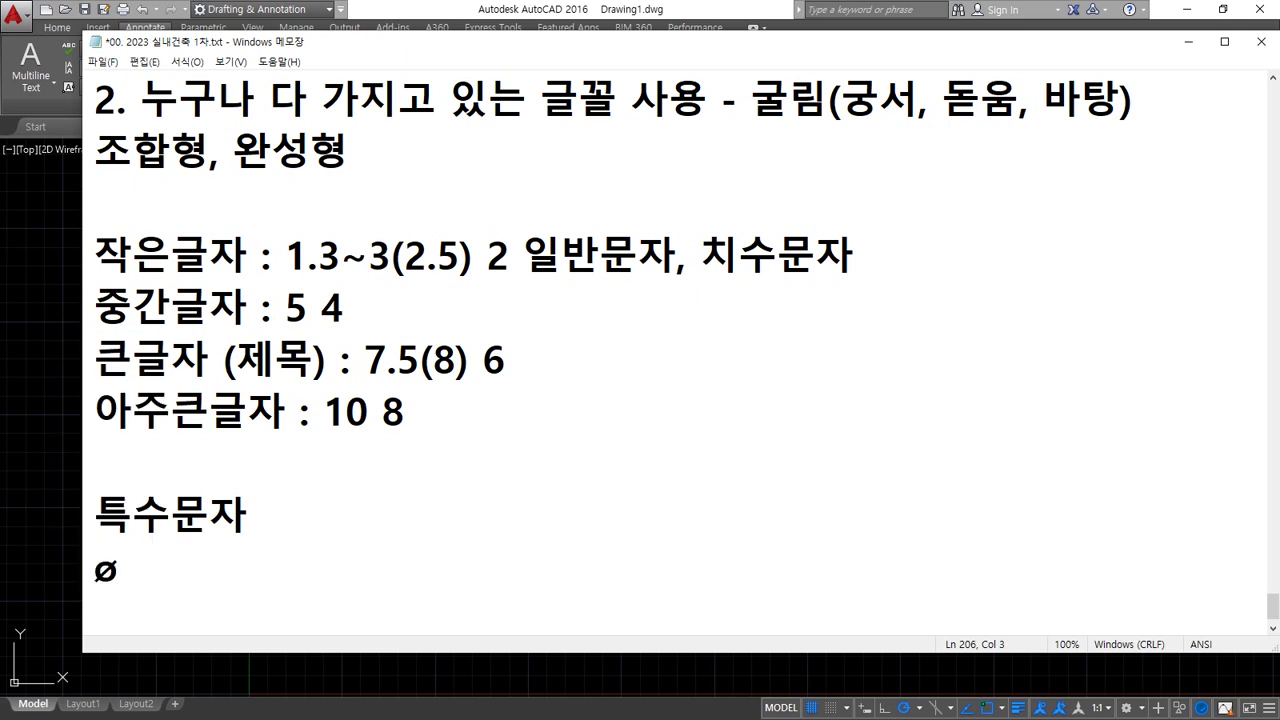
pyautogui.write('R')
pyautogui.press('BackSpace')
pyautogui.press('Hangul')
pyautogui.write('ㄲ')
pyautogui.write('+ㅎ')
pyautogui.write('ㅏㄴㅈㅏ')
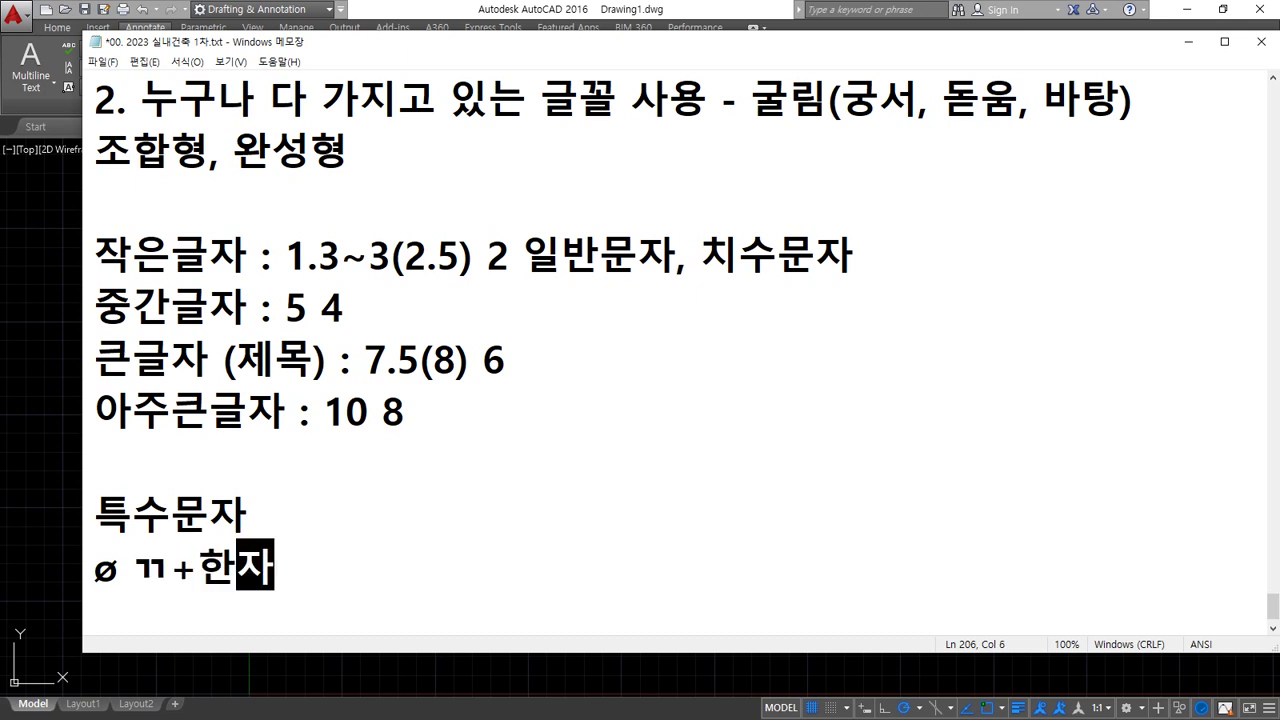
pyautogui.press('Return')
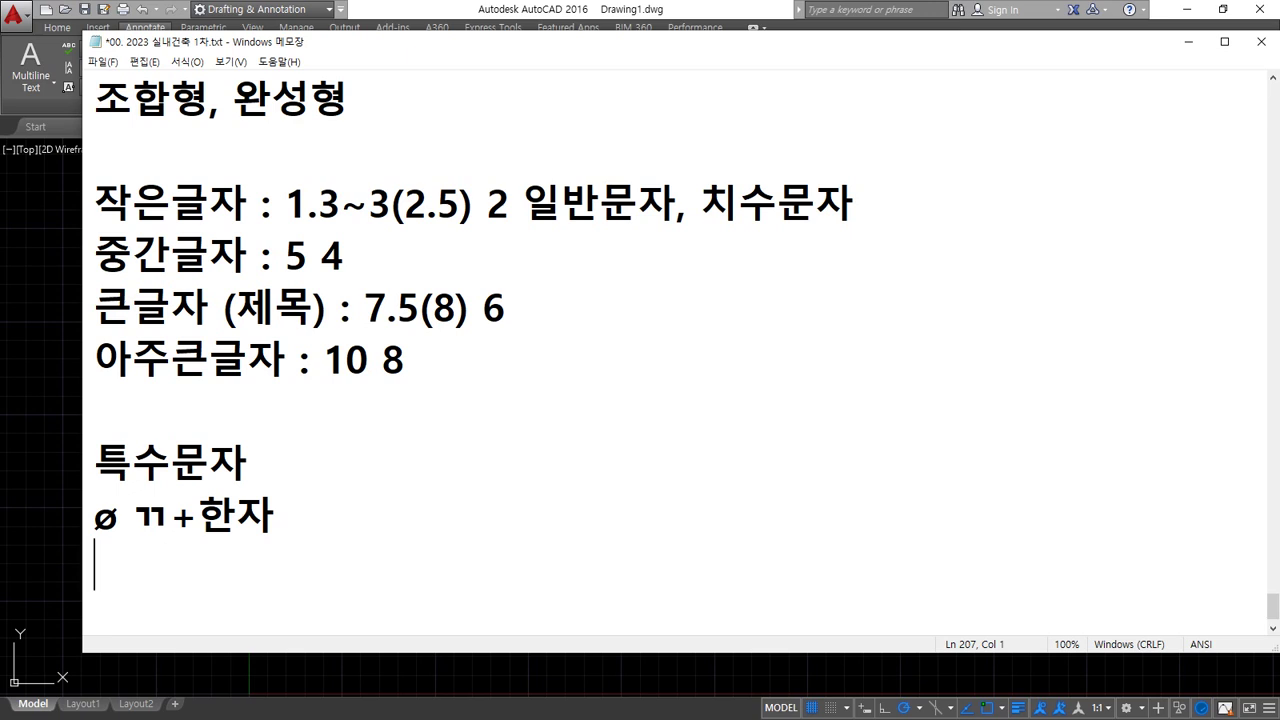
pyautogui.write('E')
pyautogui.press('BackSpace')
pyautogui.write('ㄸ')
pyautogui.press('Hangul_Hanja')
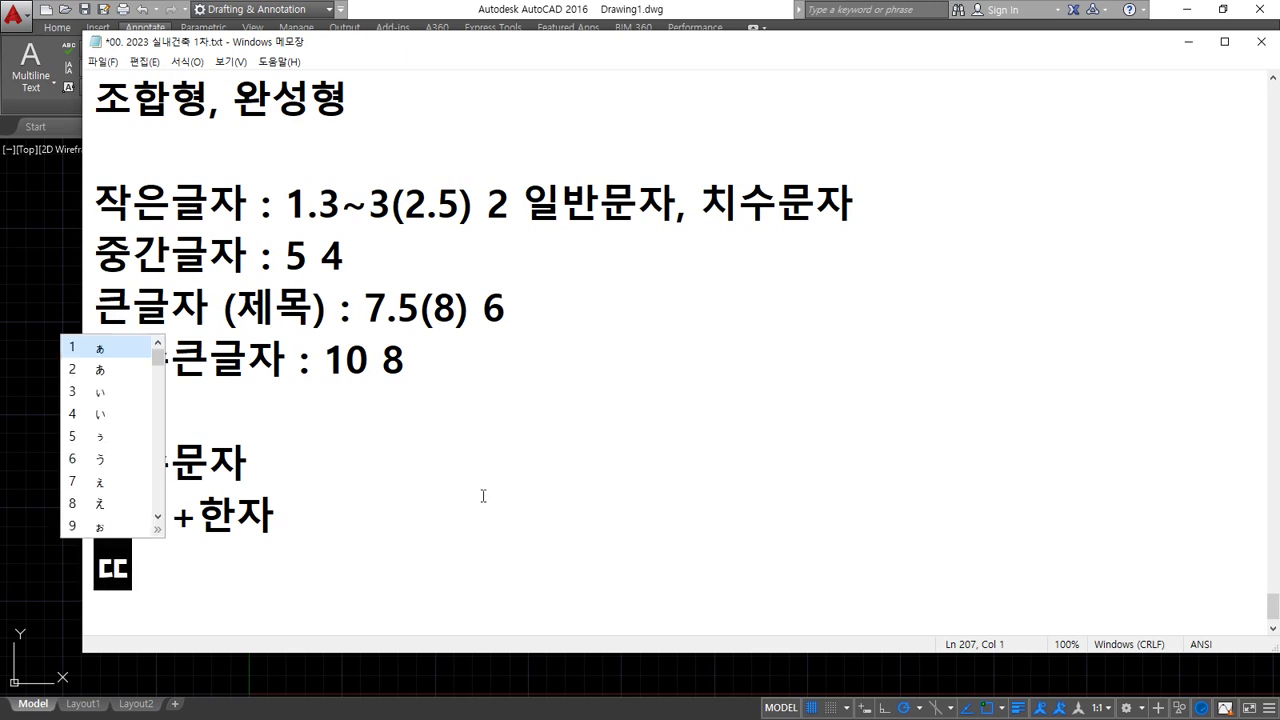
pyautogui.press('Escape')
pyautogui.press('BackSpace')
pyautogui.write('ㄹㄹ')
pyautogui.press('alt')
pyautogui.press('alt')
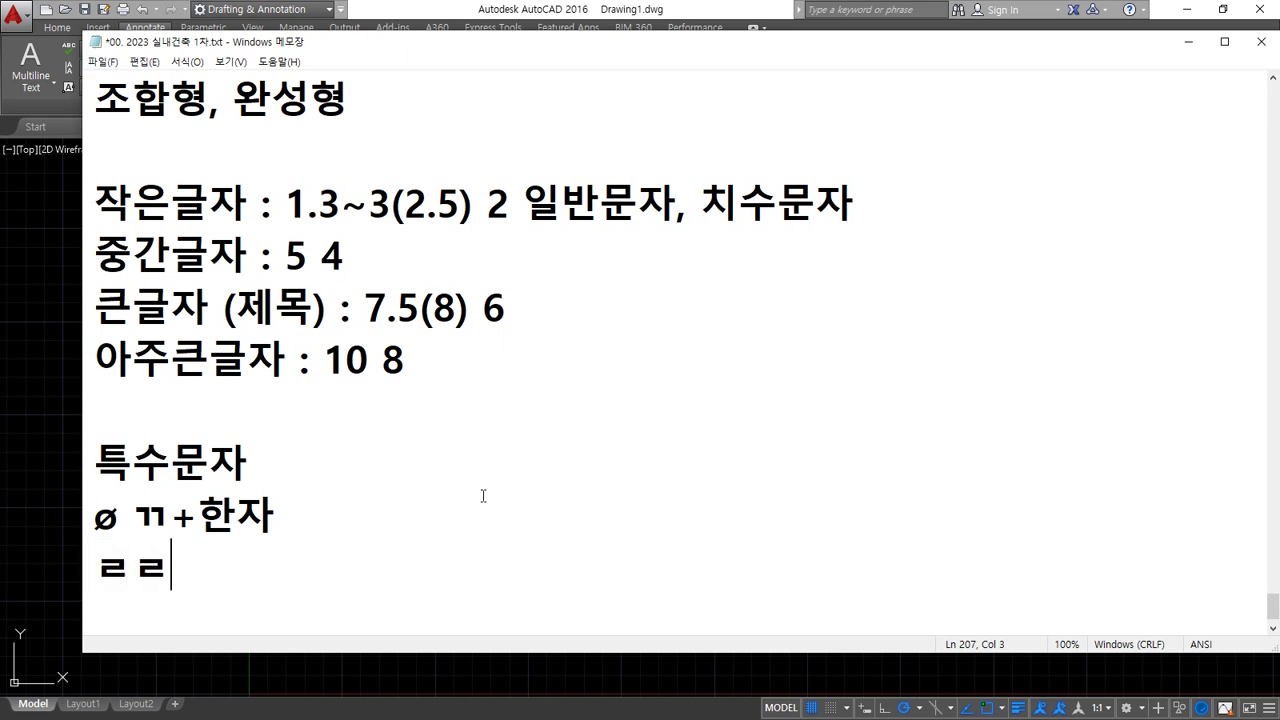
pyautogui.press('BackSpace')
pyautogui.press('BackSpace')
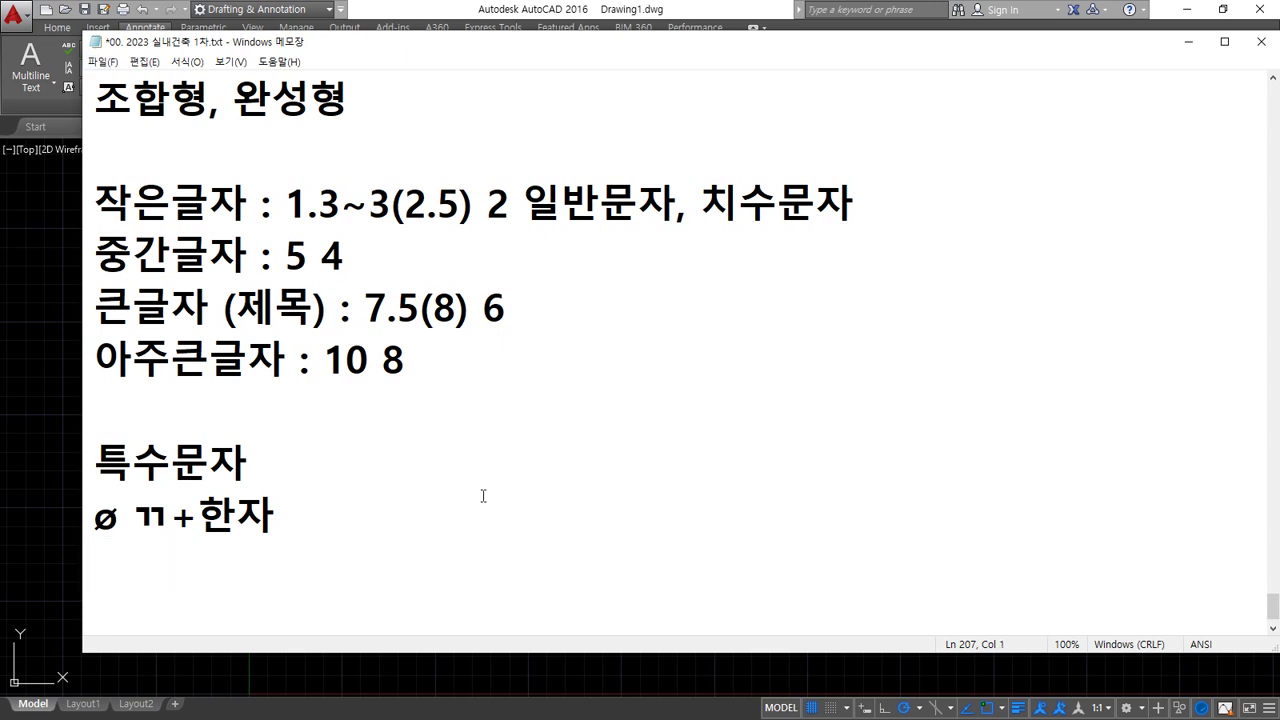
pyautogui.write('ㄹ')
pyautogui.press('Hangul_Hanja')
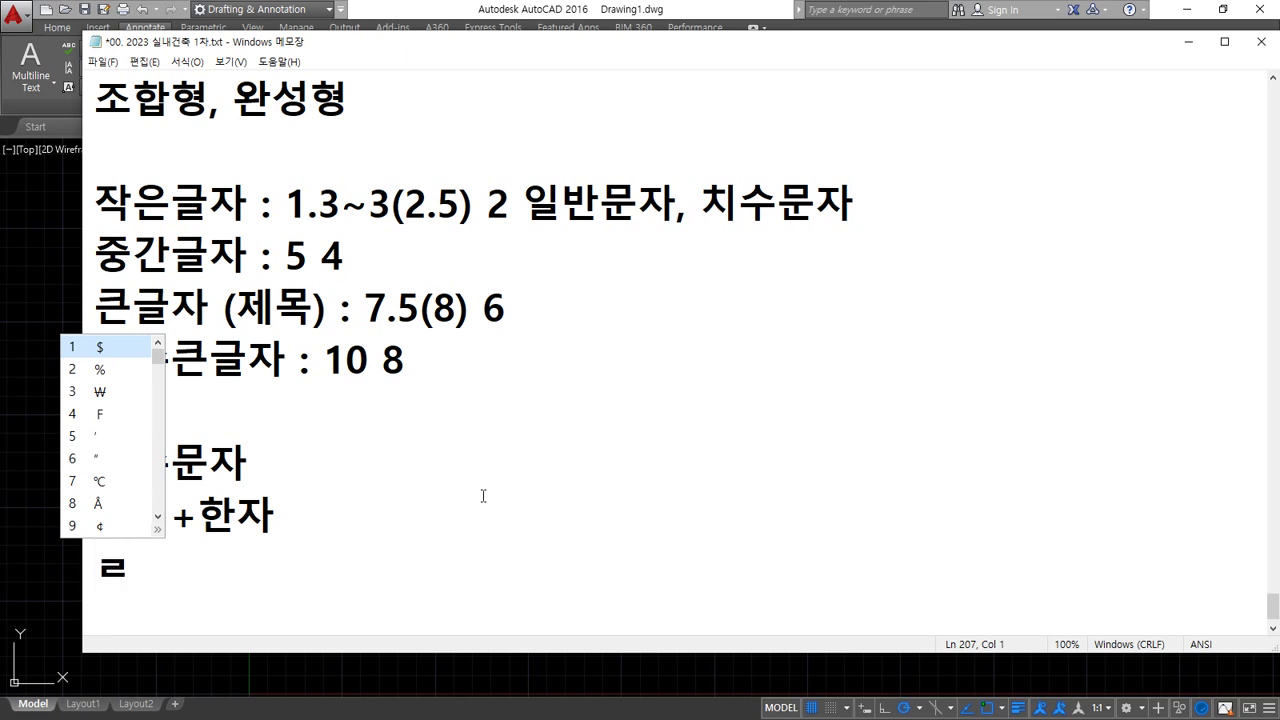
pyautogui.press('pagedown')
pyautogui.press('Escape')
pyautogui.press('BackSpace')
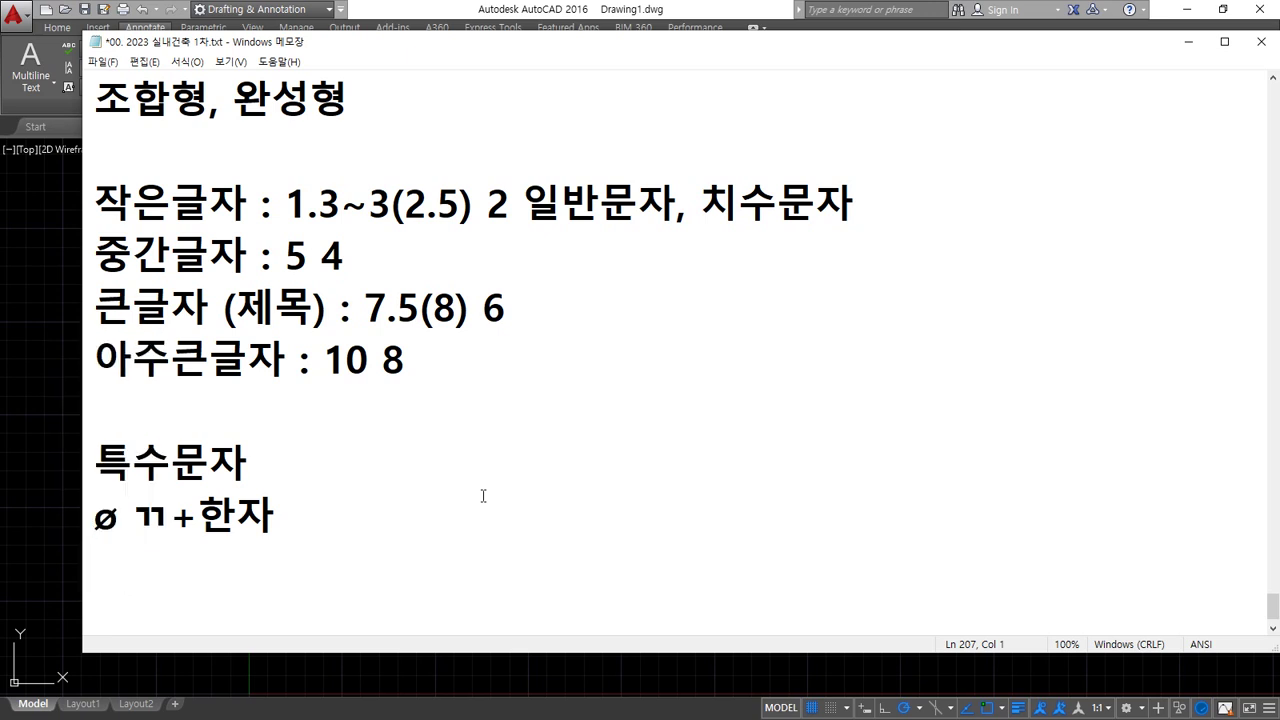
pyautogui.write('ㄴ')
pyautogui.press('Hangul_Hanja')
pyautogui.press('pagedown')
pyautogui.press('pagedown')
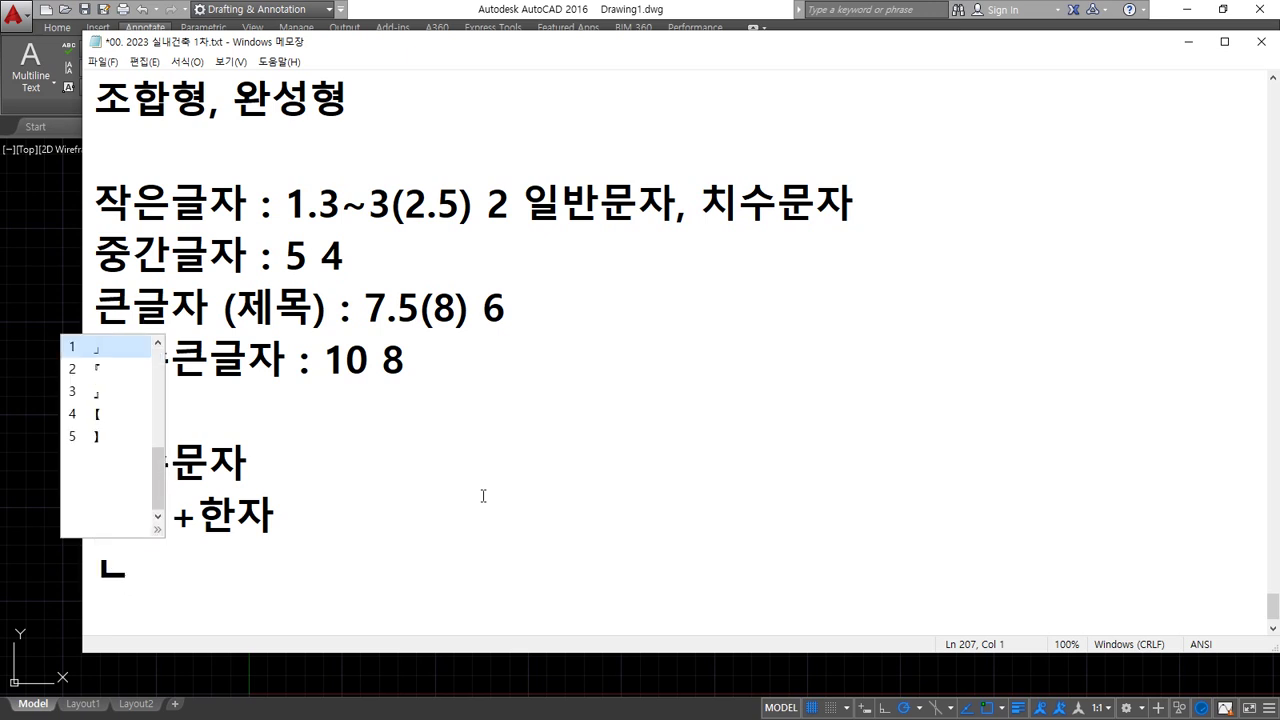
pyautogui.press('Escape')
pyautogui.press('BackSpace')
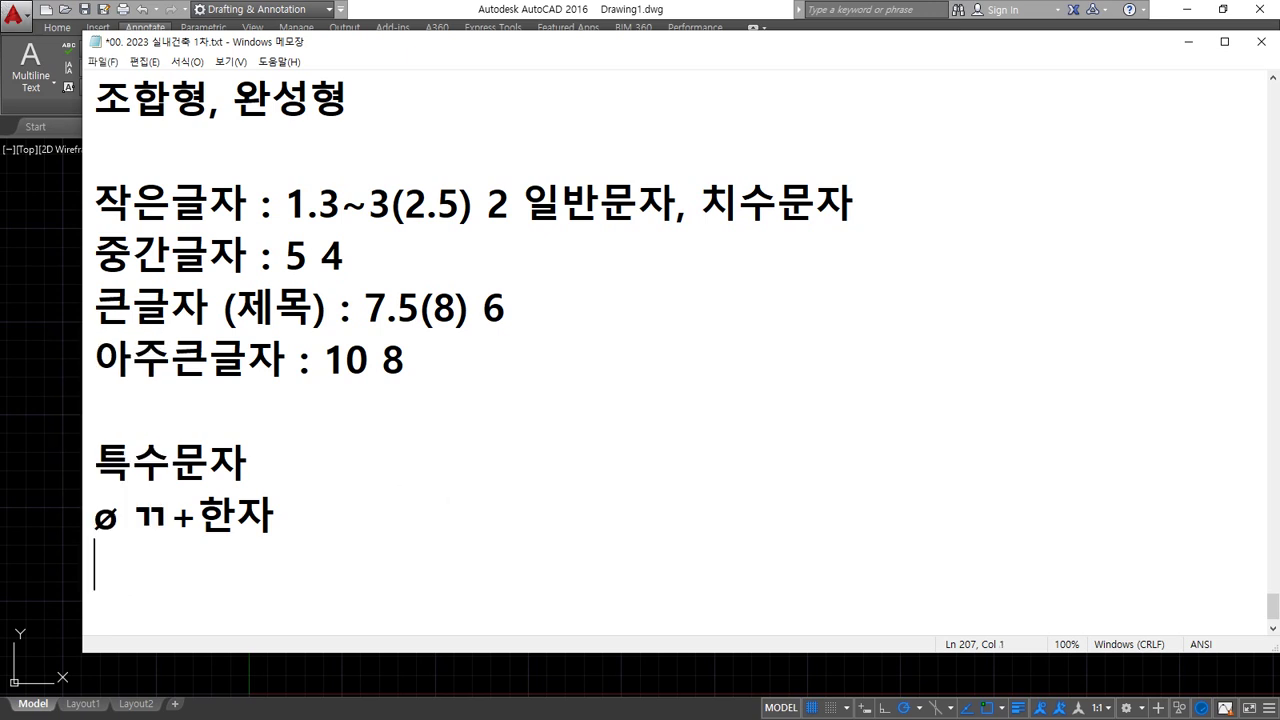
# Add two more symbol lines: ± with "ㄷ+한자" and ° with "ㄱ+한자".
pyautogui.write('±  ㄷ+한자\\n°   ㄱ+한자')
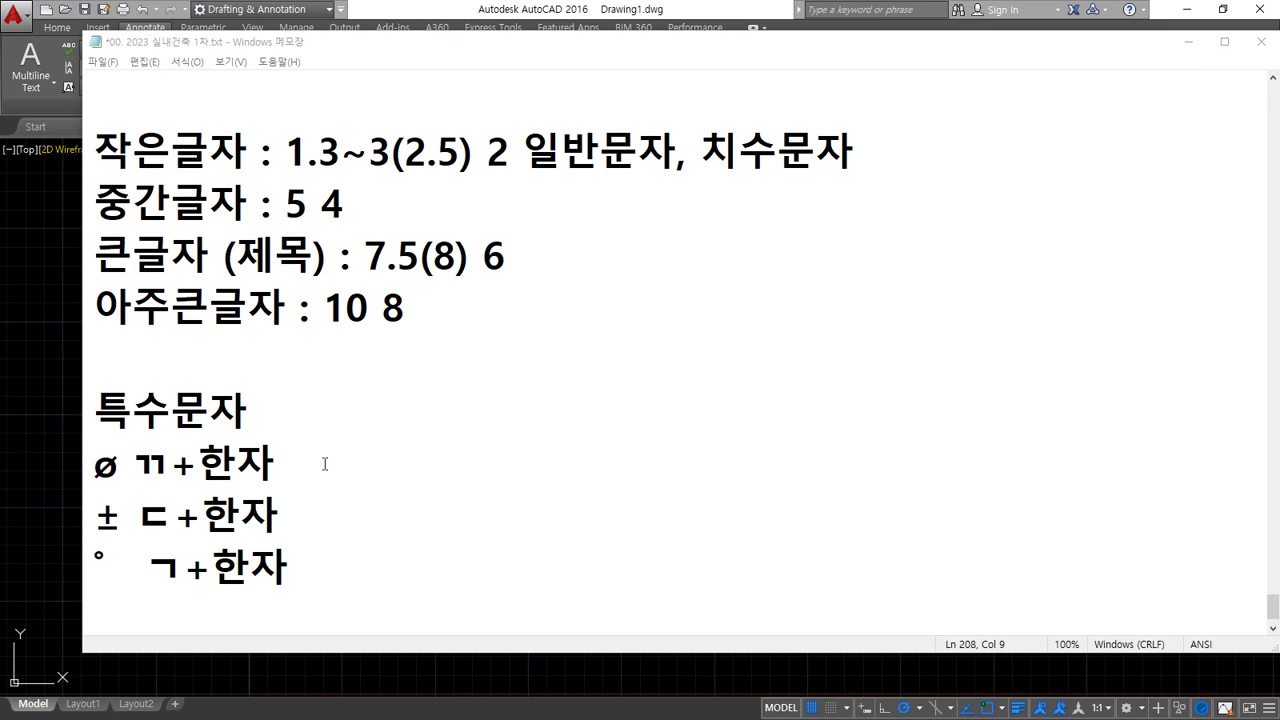
# Insert the code "%%c / " before "ㄲ+한자" on the ø line.
pyautogui.click(135, 462)
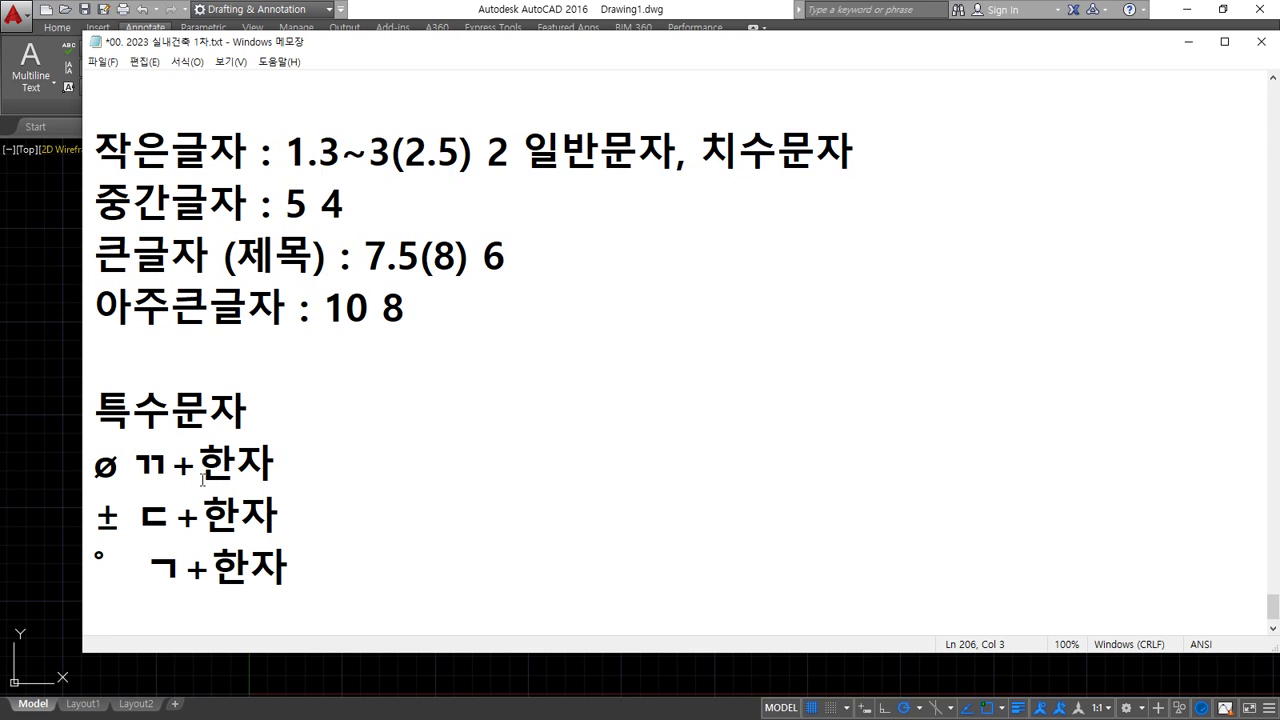
pyautogui.write('%%')
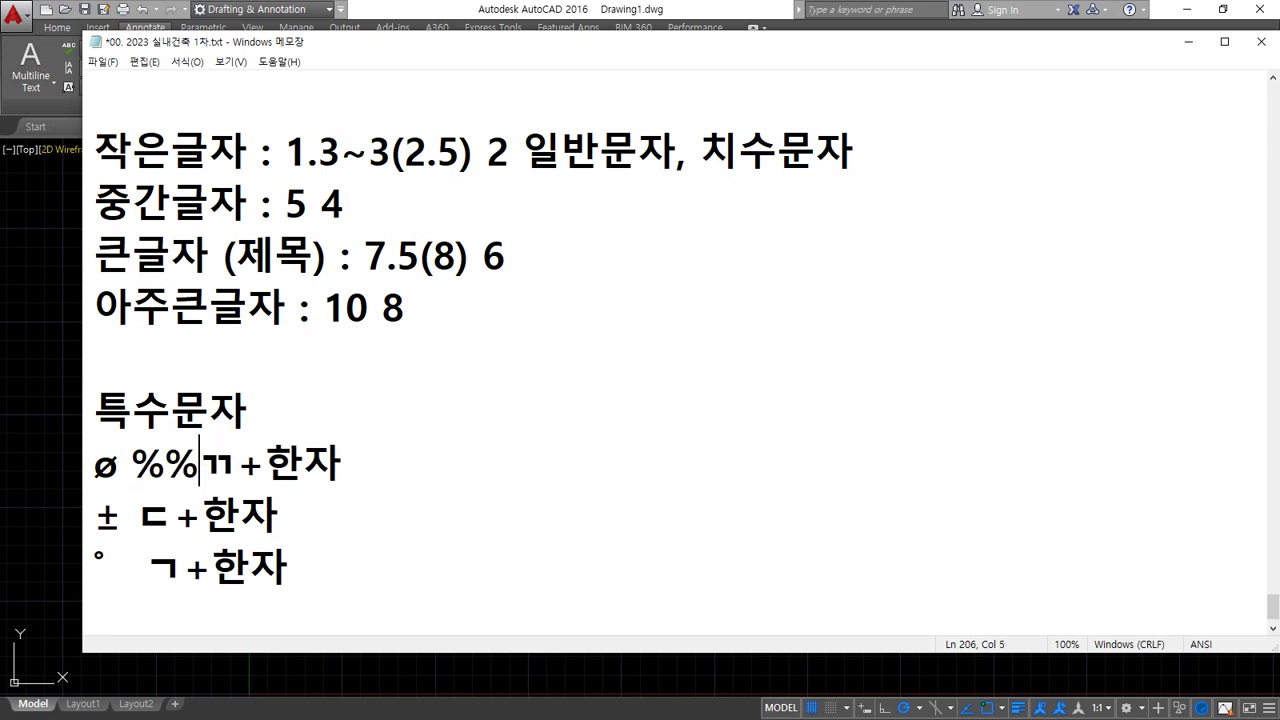
pyautogui.write('ㅊ')
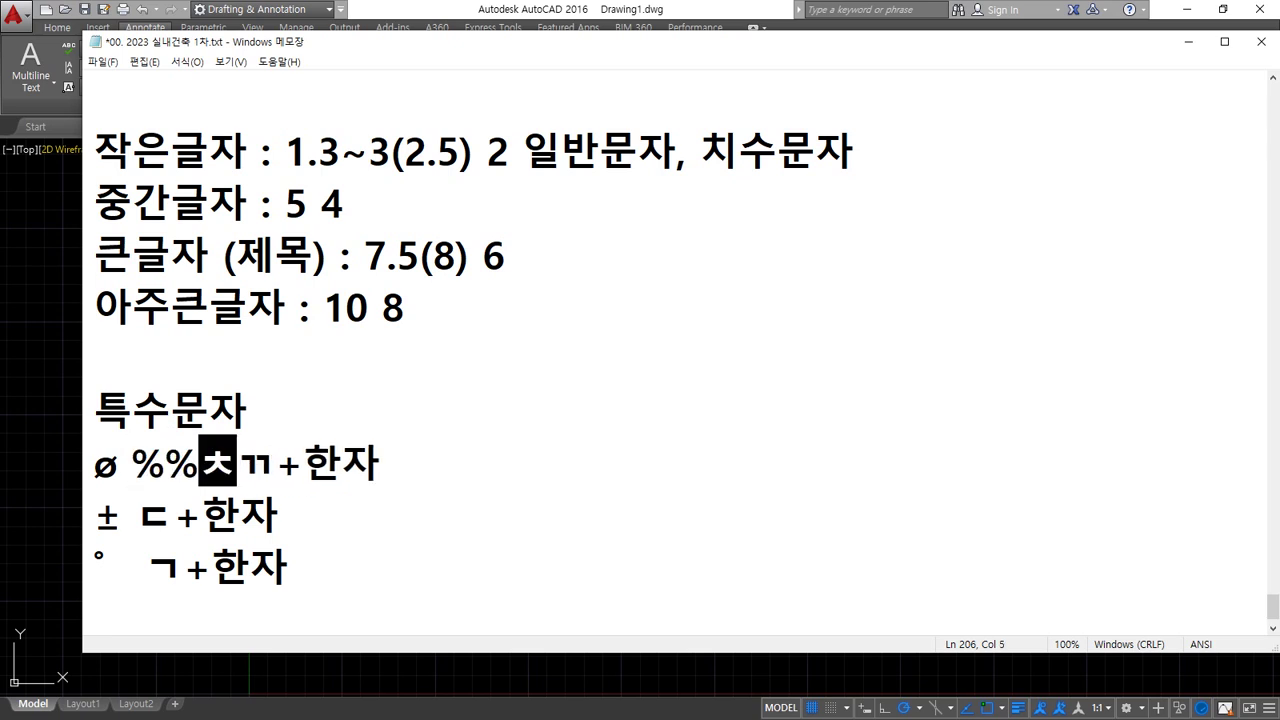
pyautogui.press('BackSpace')
pyautogui.press('Hangul')
pyautogui.write('c /')
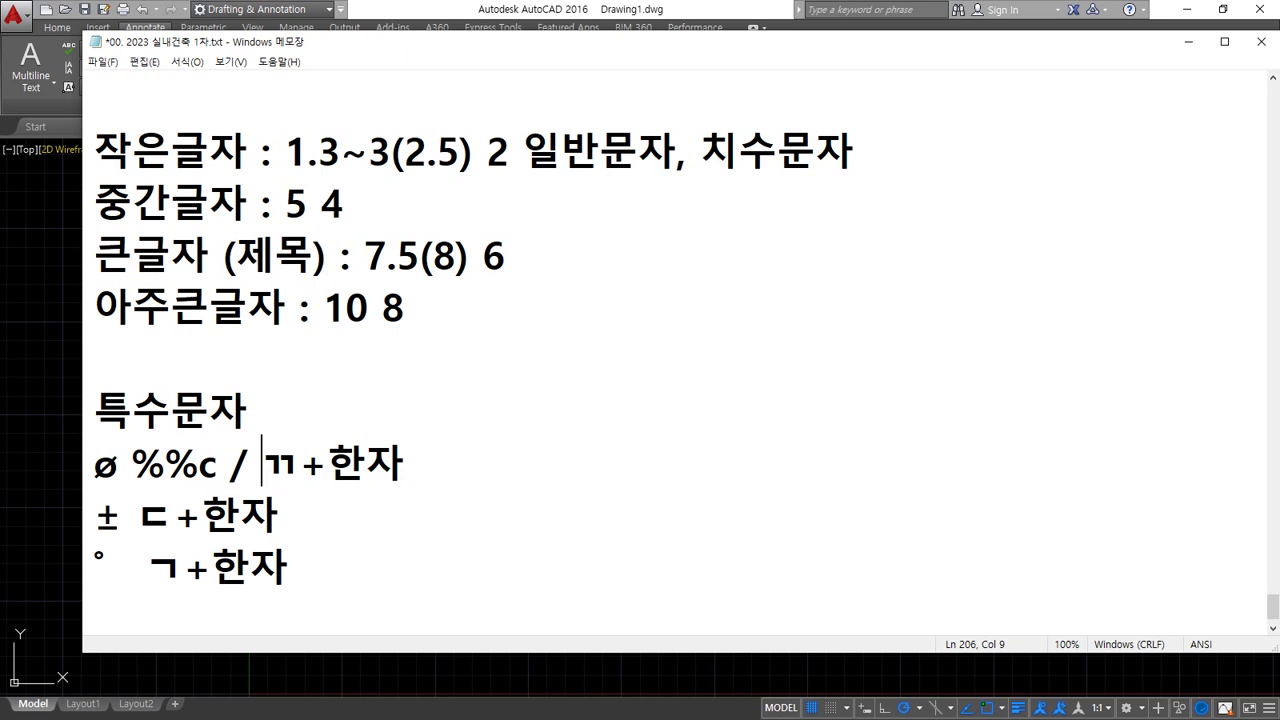
# Insert the code "%%p / " before "ㄷ+한자" on the ± line.
pyautogui.press('Down')
pyautogui.press('Left')
pyautogui.press('Left')
pyautogui.press('Left')
pyautogui.press('Left')
pyautogui.press('Right')
pyautogui.write('$$')
pyautogui.press('BackSpace')
pyautogui.press('BackSpace')
pyautogui.write('%')
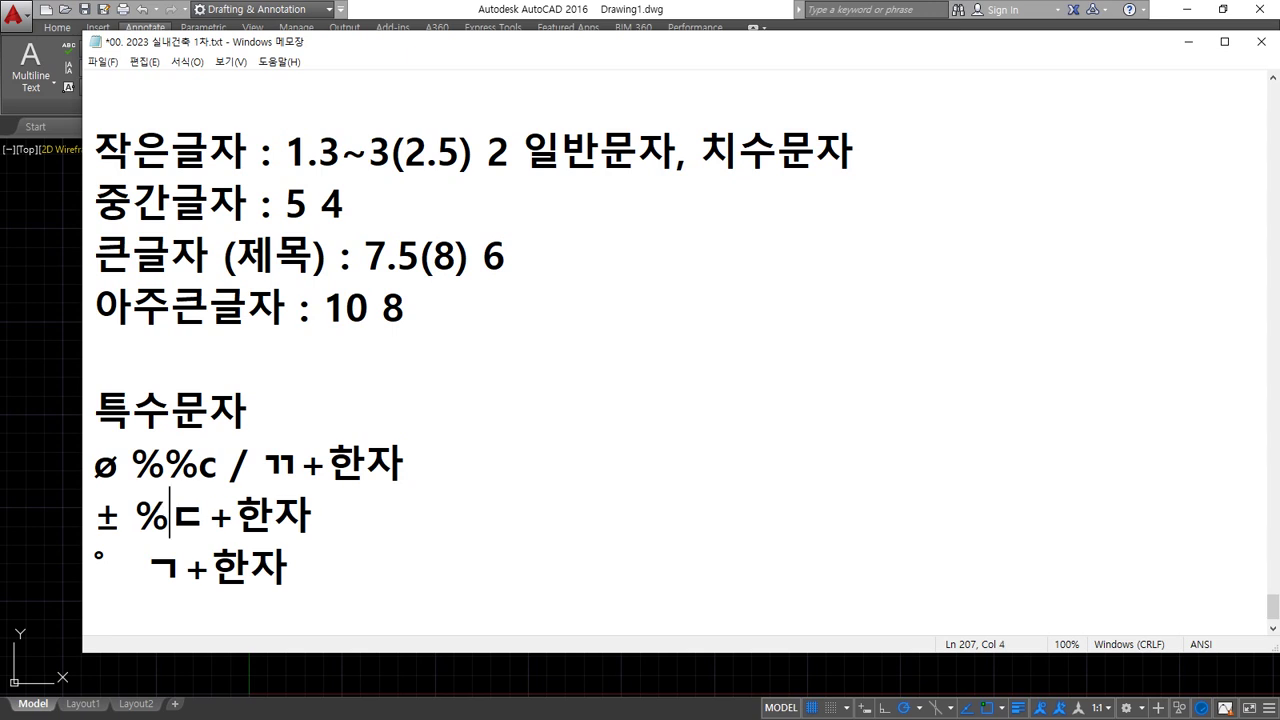
pyautogui.write('%p ')
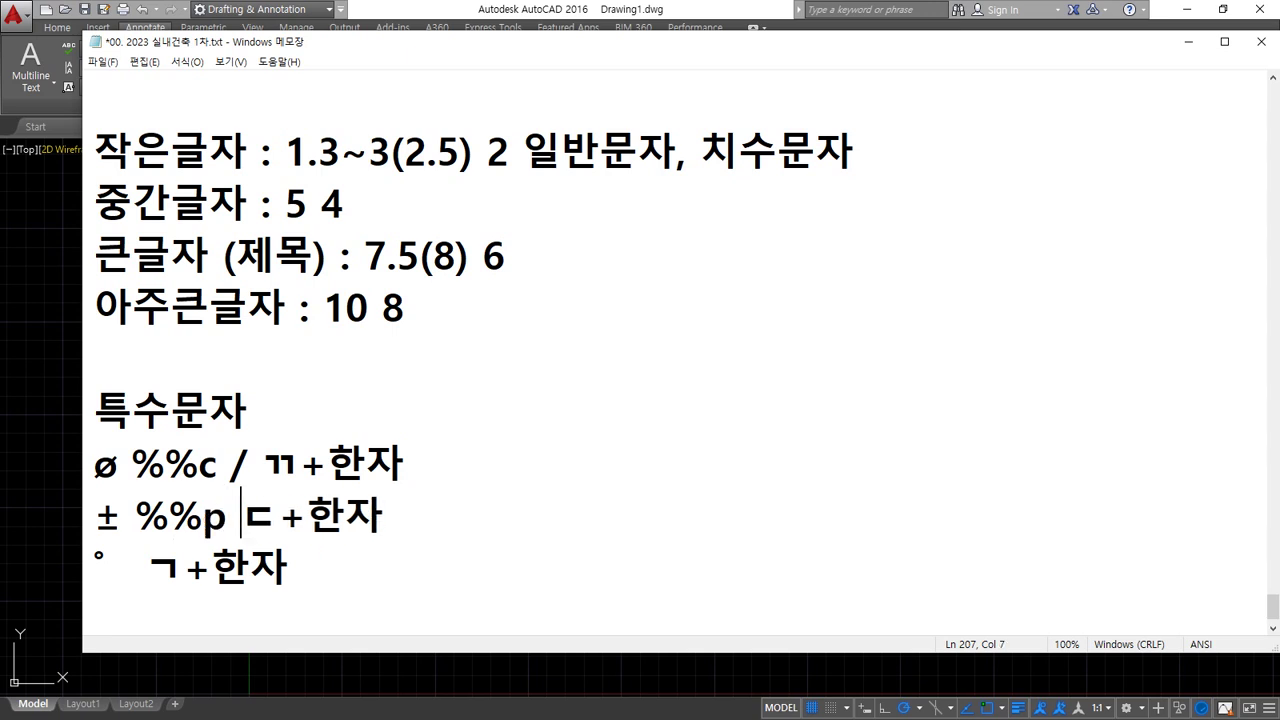
pyautogui.write('/')
# Insert the code "%%d / " before "ㄱ+한자" on the ° line.
pyautogui.press('Down')
pyautogui.press('Left')
pyautogui.press('Left')
pyautogui.press('Left')
pyautogui.press('Left')
pyautogui.press('Left')
pyautogui.press('Left')
pyautogui.press('Left')
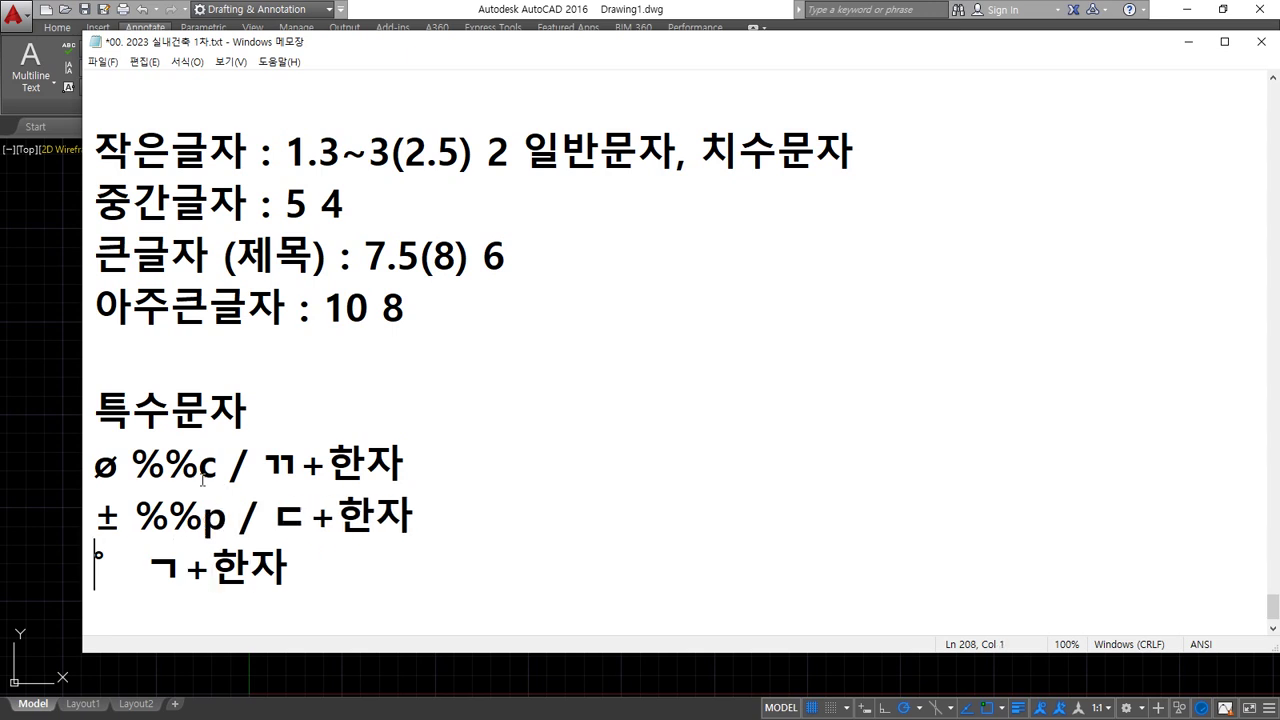
pyautogui.press('Right')
pyautogui.press('Right')
pyautogui.press('Right')
pyautogui.write('%%d ')
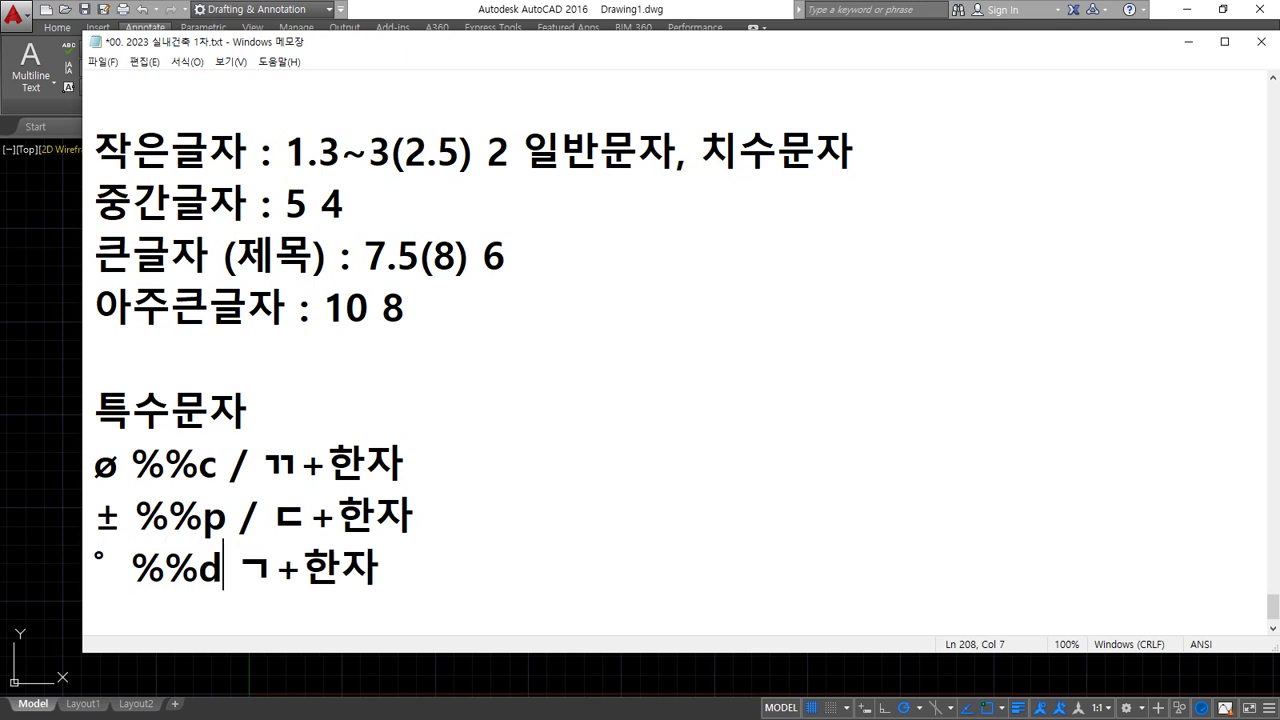
pyautogui.write('/')
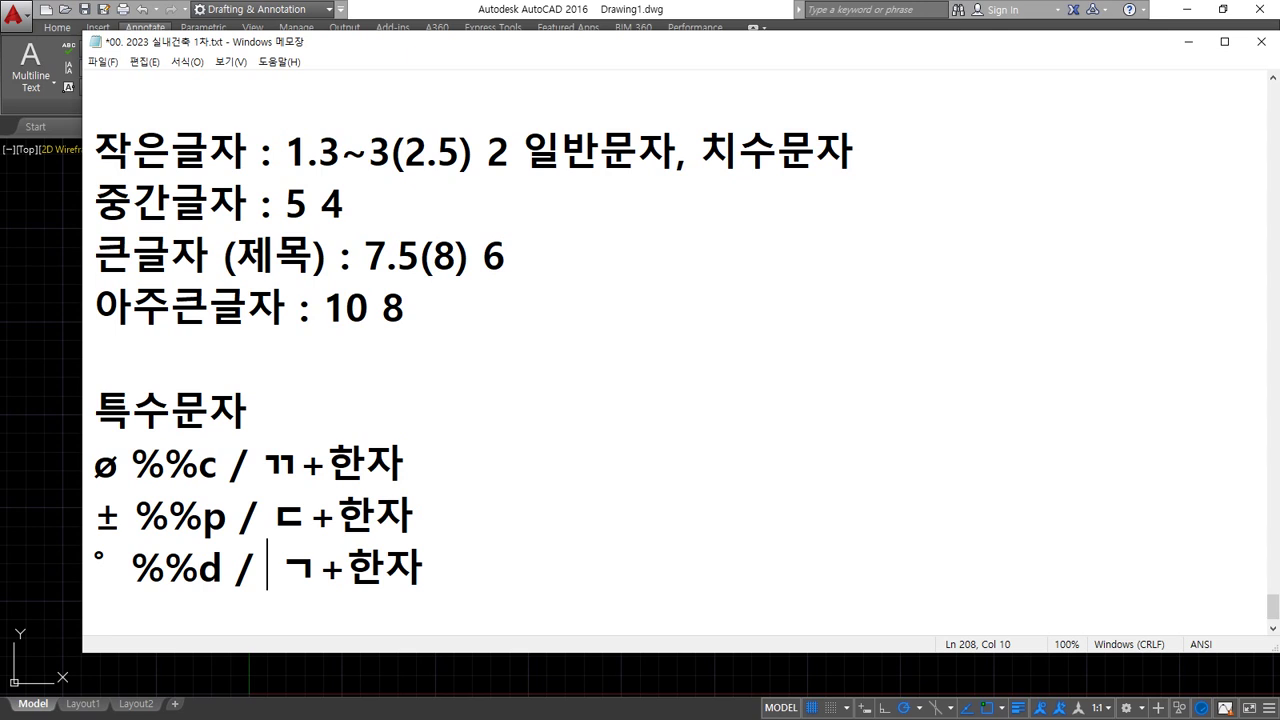
# Look at the system emoji and symbol picker, dismiss it, and switch back to AutoCAD.
pyautogui.press('super+period')
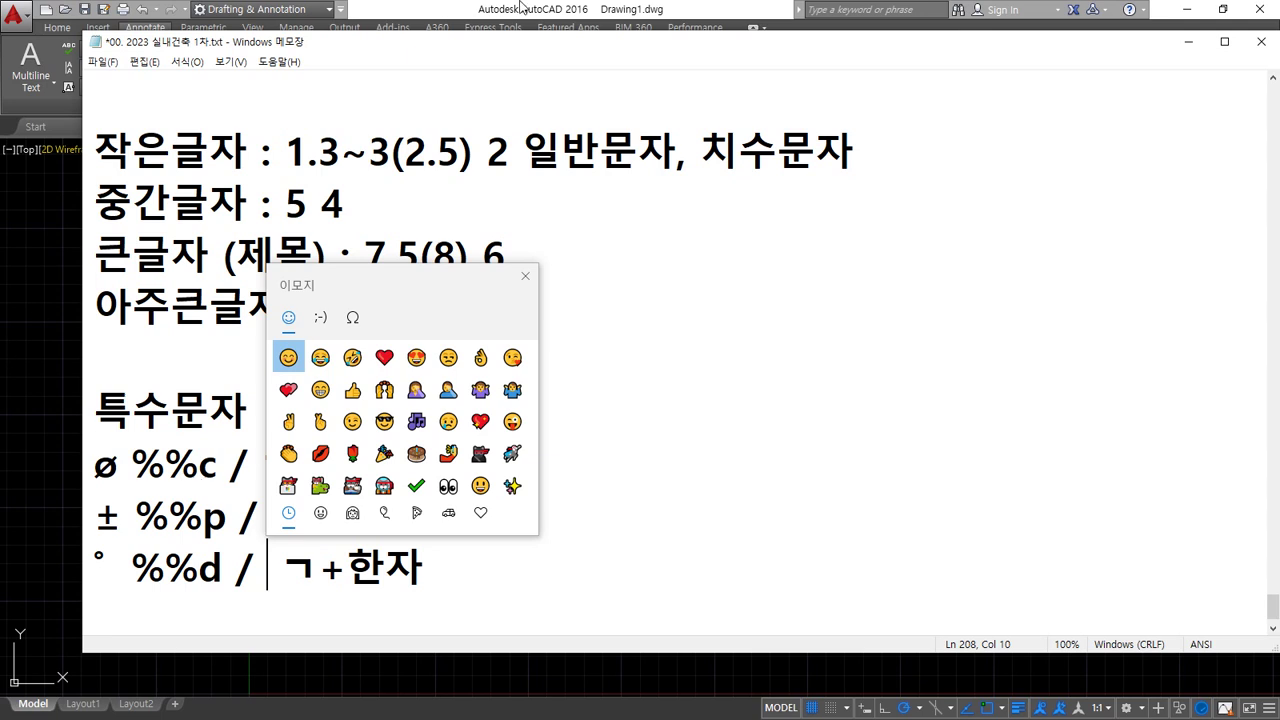
pyautogui.click(524, 277)
pyautogui.click(390, 5)
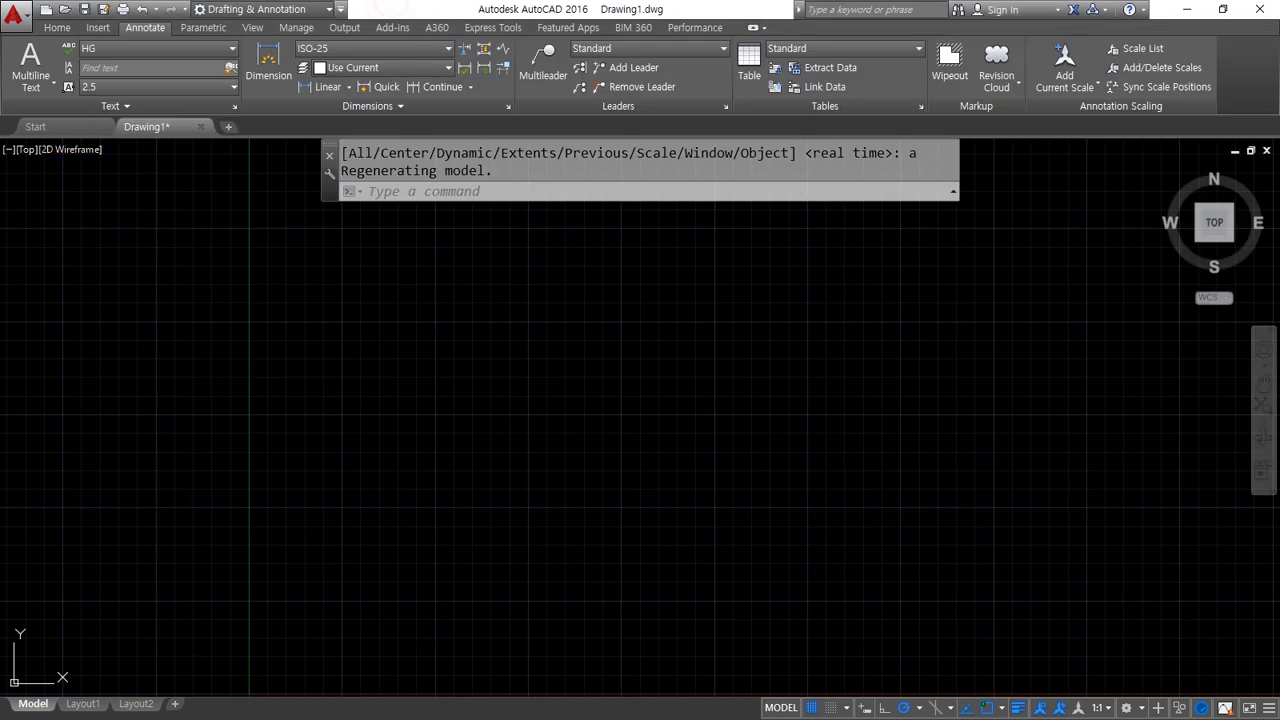
pyautogui.click(408, 309)
pyautogui.click(312, 427)
pyautogui.write('dt')
pyautogui.press('Return')
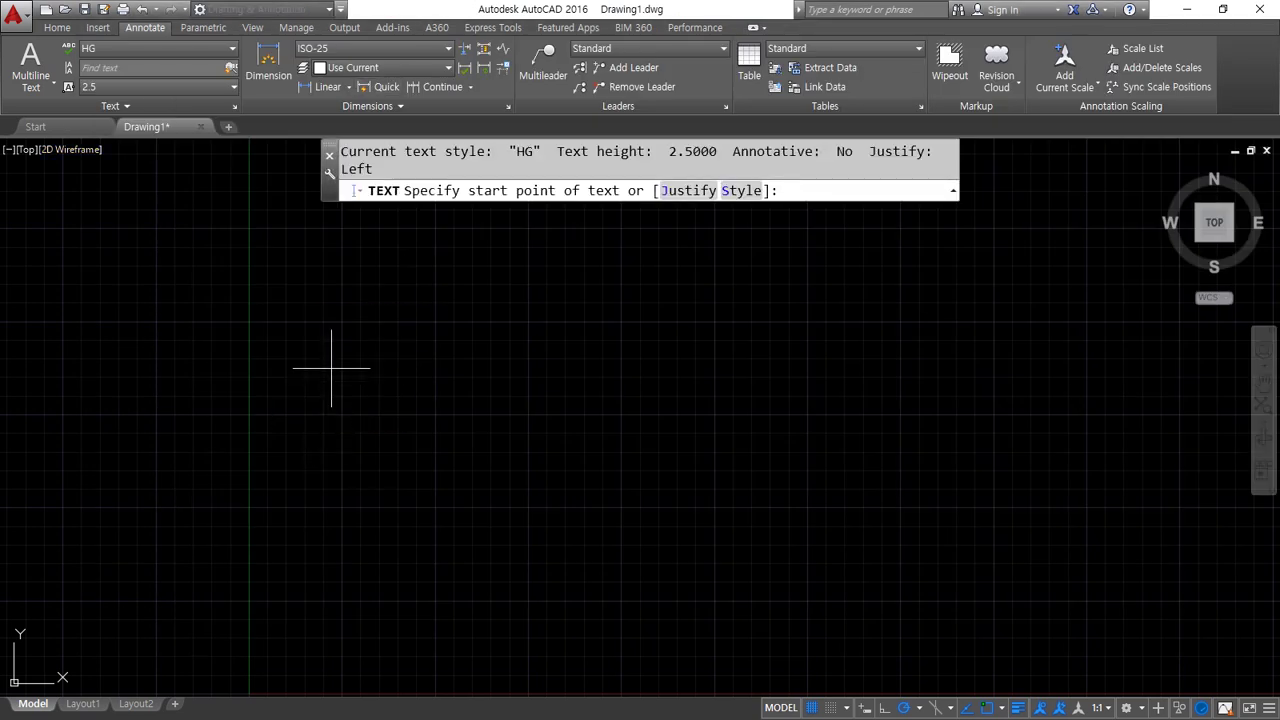
pyautogui.click(336, 353)
pyautogui.press('Return')
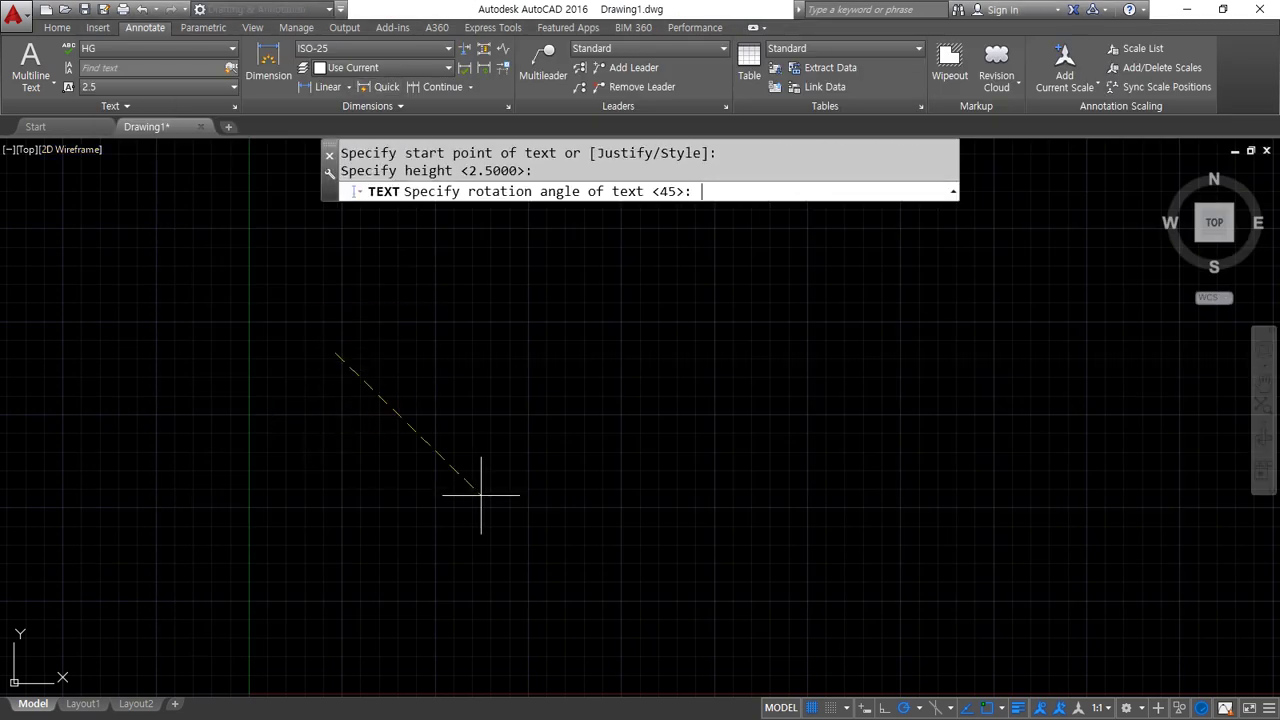
pyautogui.press('Return')
pyautogui.press('Escape')
# Start single-line text in the empty drawing area with the default height of 2.5 and a rotation angle of 0.
pyautogui.press('Return')
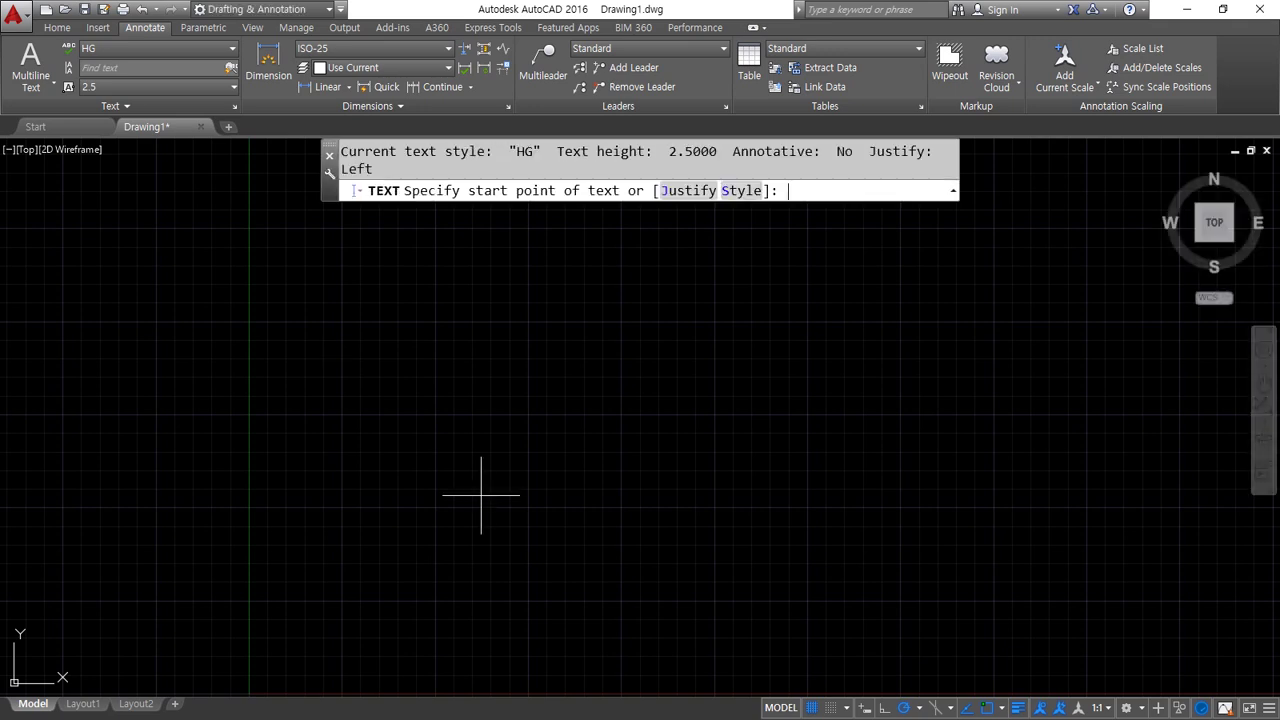
pyautogui.click(338, 366)
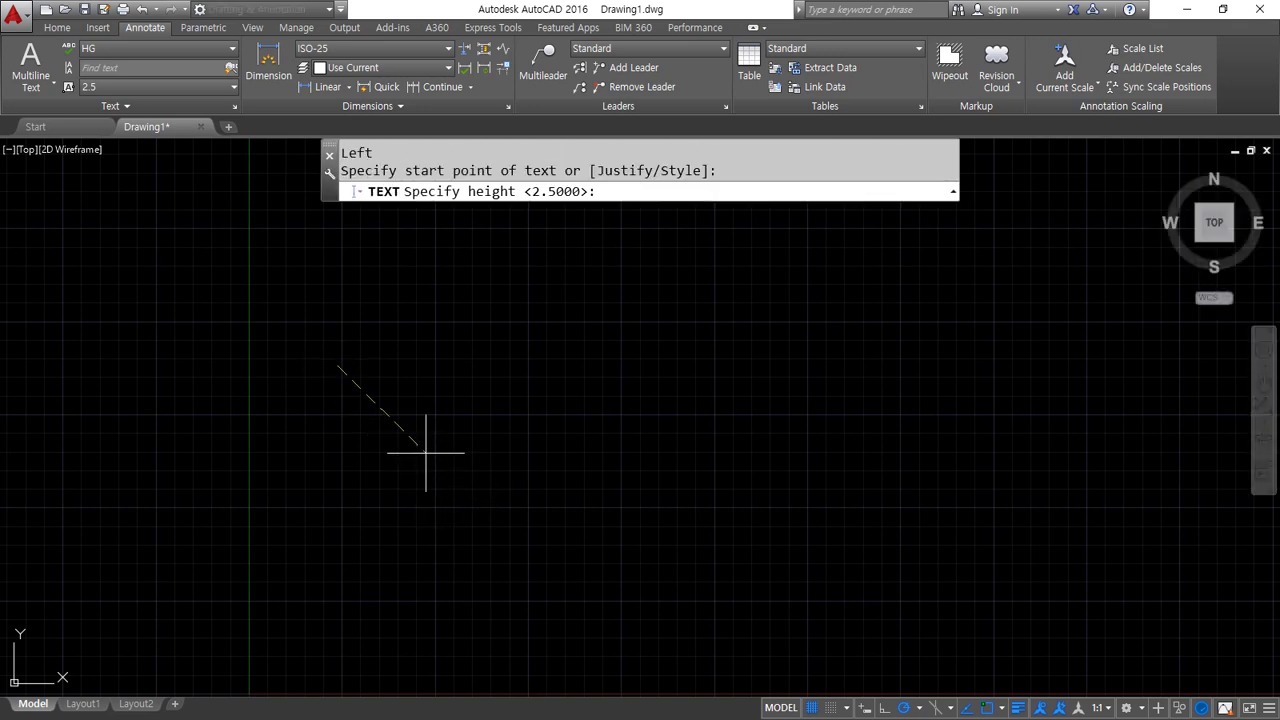
pyautogui.press('Return')
pyautogui.write('0')
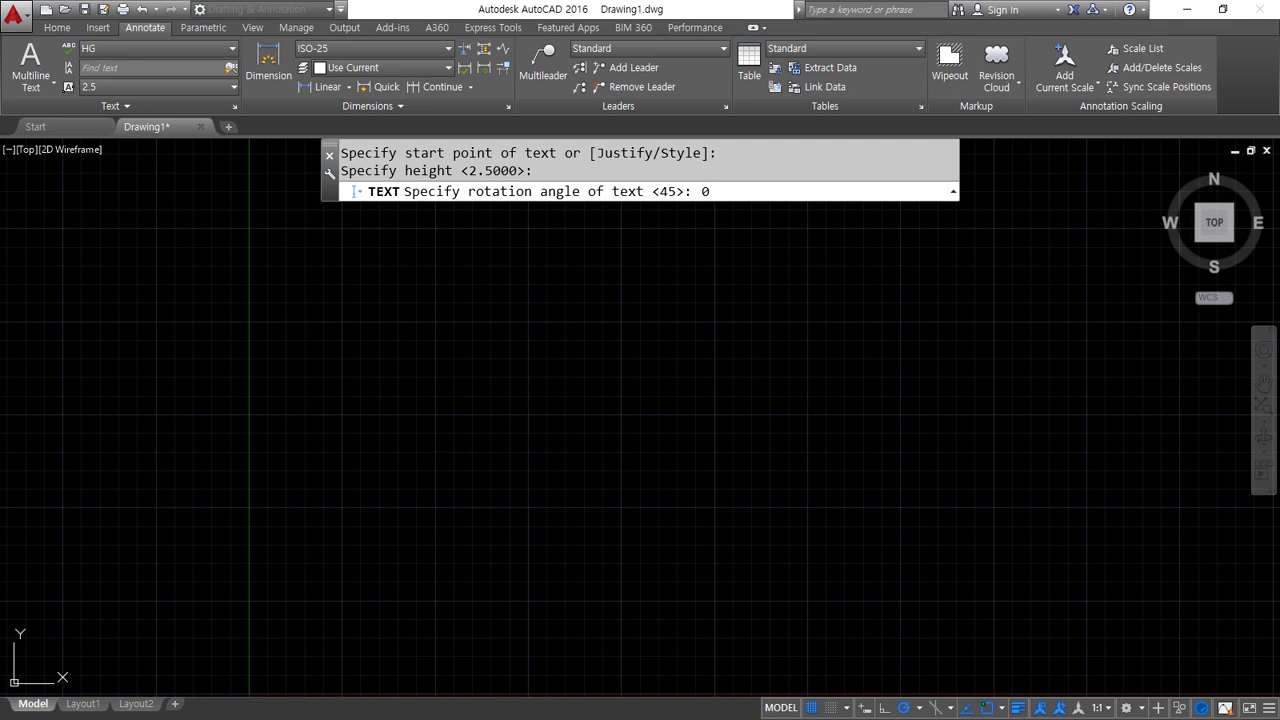
pyautogui.press('Return')
pyautogui.scroll(2, 392, 336)
pyautogui.scroll(4, 300, 385)
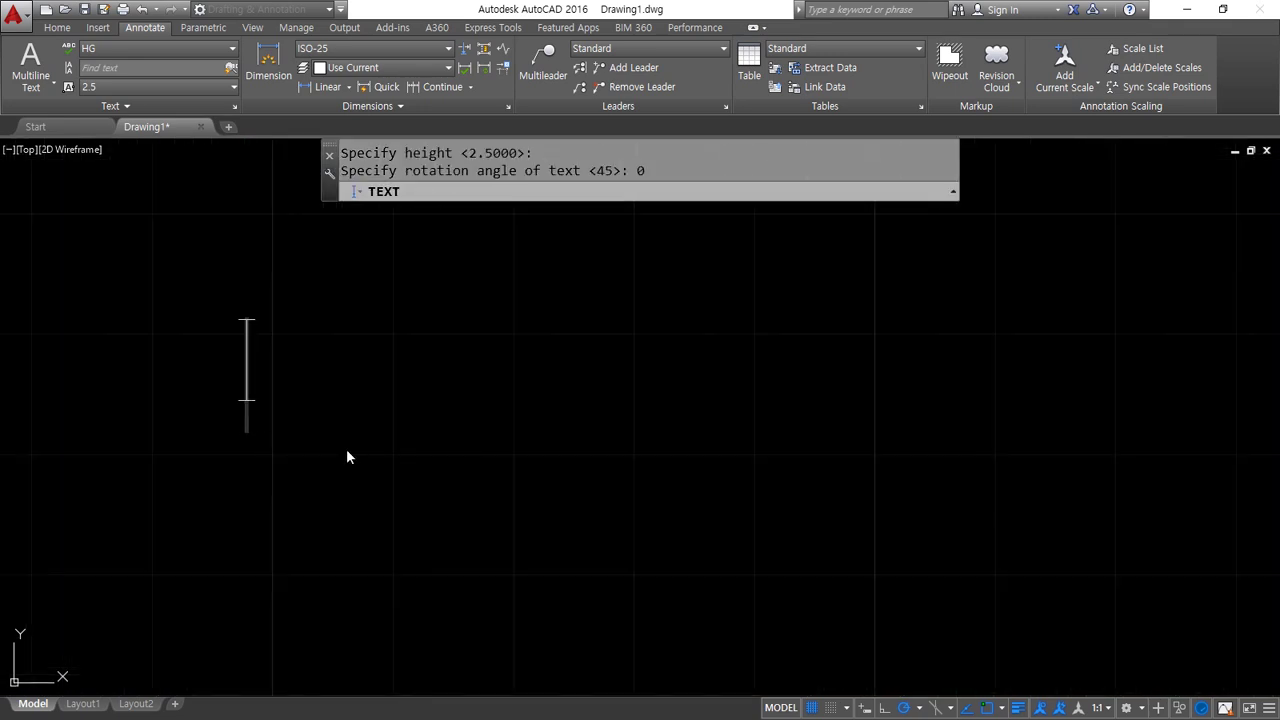
# Enter the first text line as "지름 %%c40mm", using the diameter symbol code.
pyautogui.write('%%c')
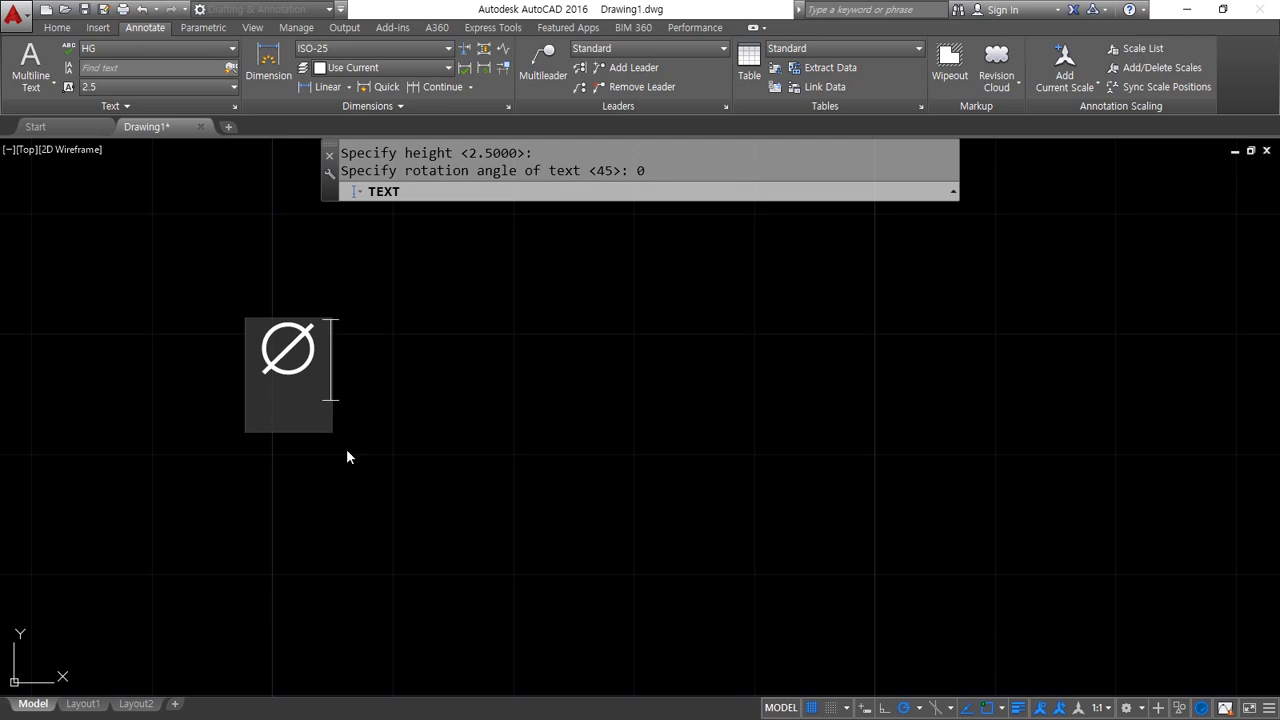
pyautogui.write('40mm')
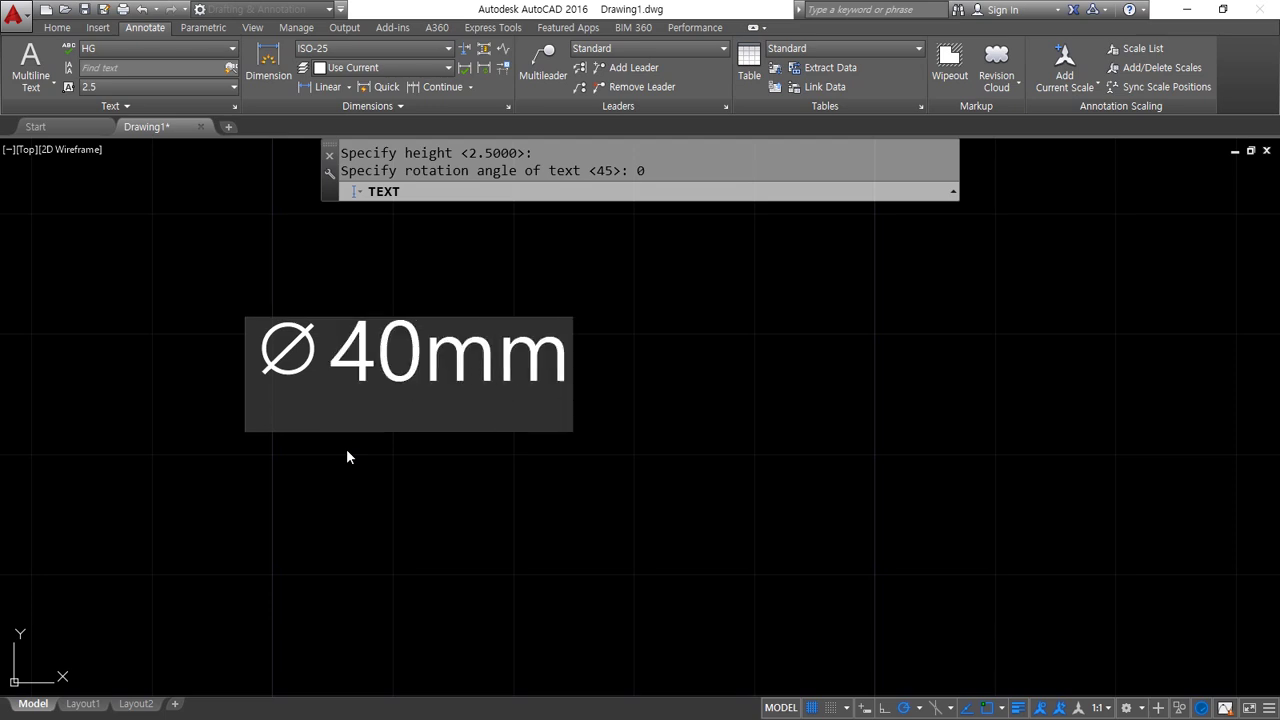
pyautogui.press('Home')
pyautogui.write('지름')
pyautogui.press('End')
pyautogui.press('Return')
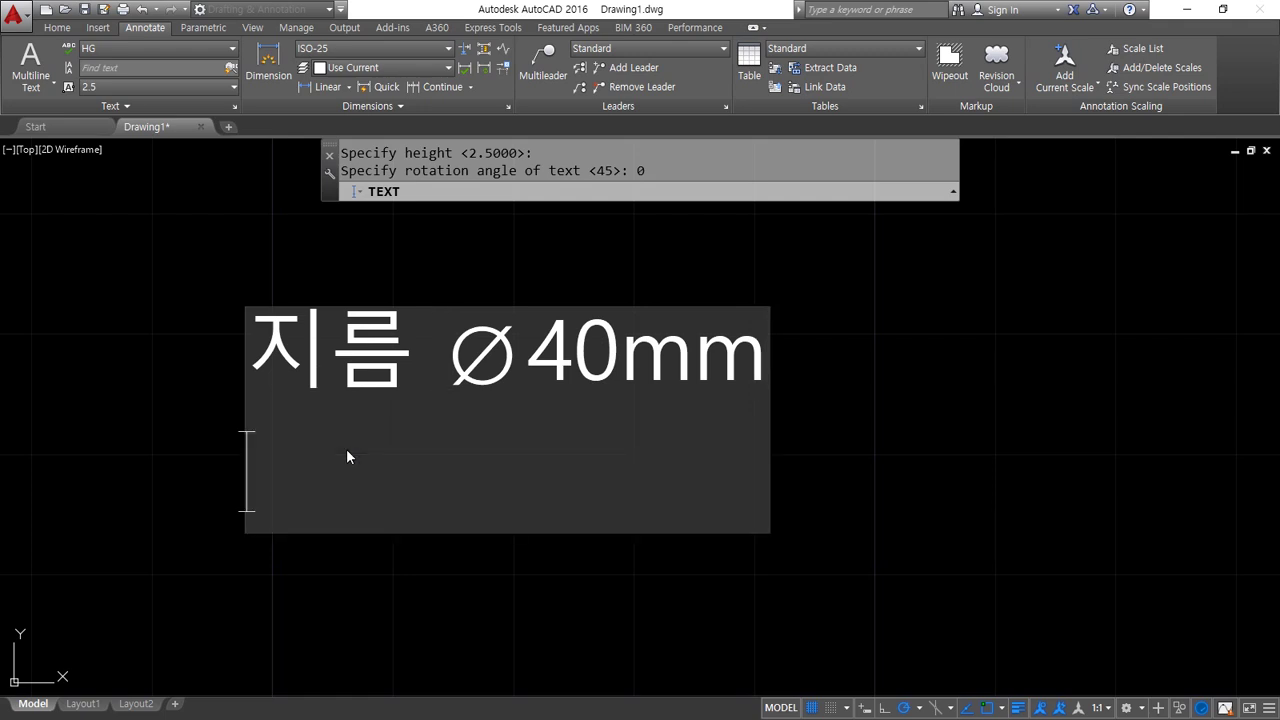
# Add the lines "오차 %%p0.23" and "각도 45%%d" below the diameter line and finish the text.
pyautogui.write('오차 %')
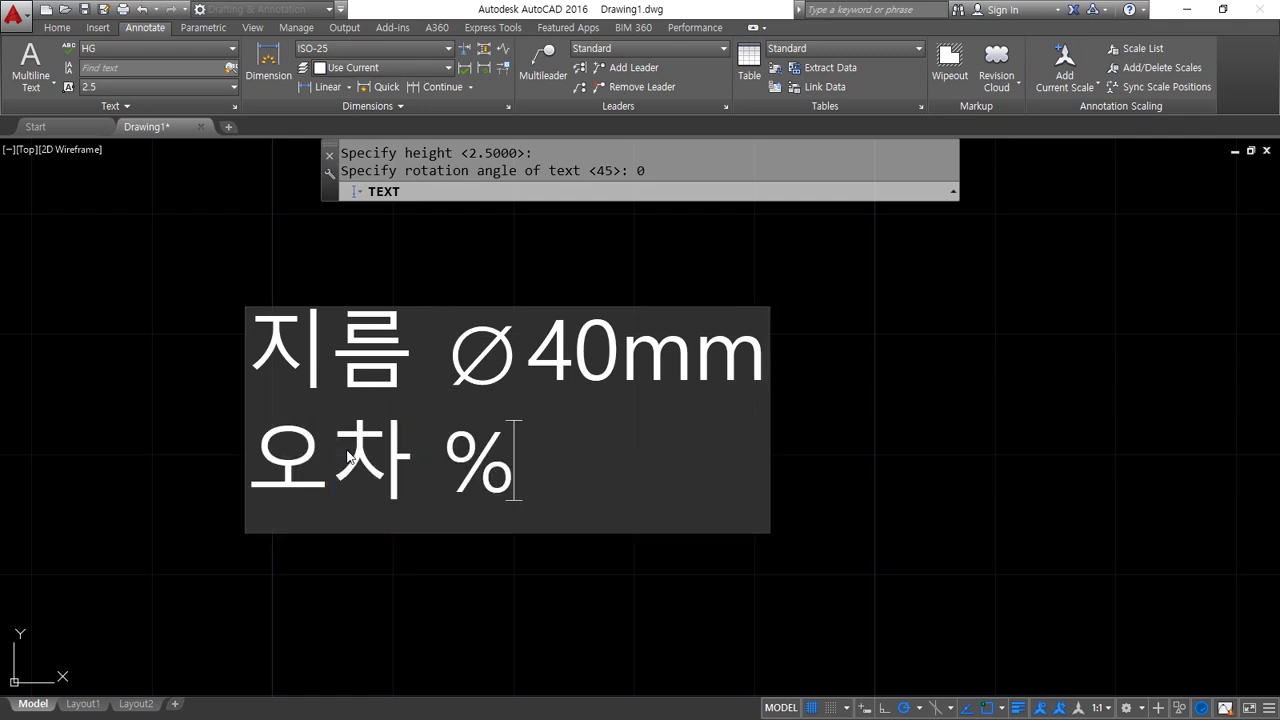
pyautogui.write('%p0.23')
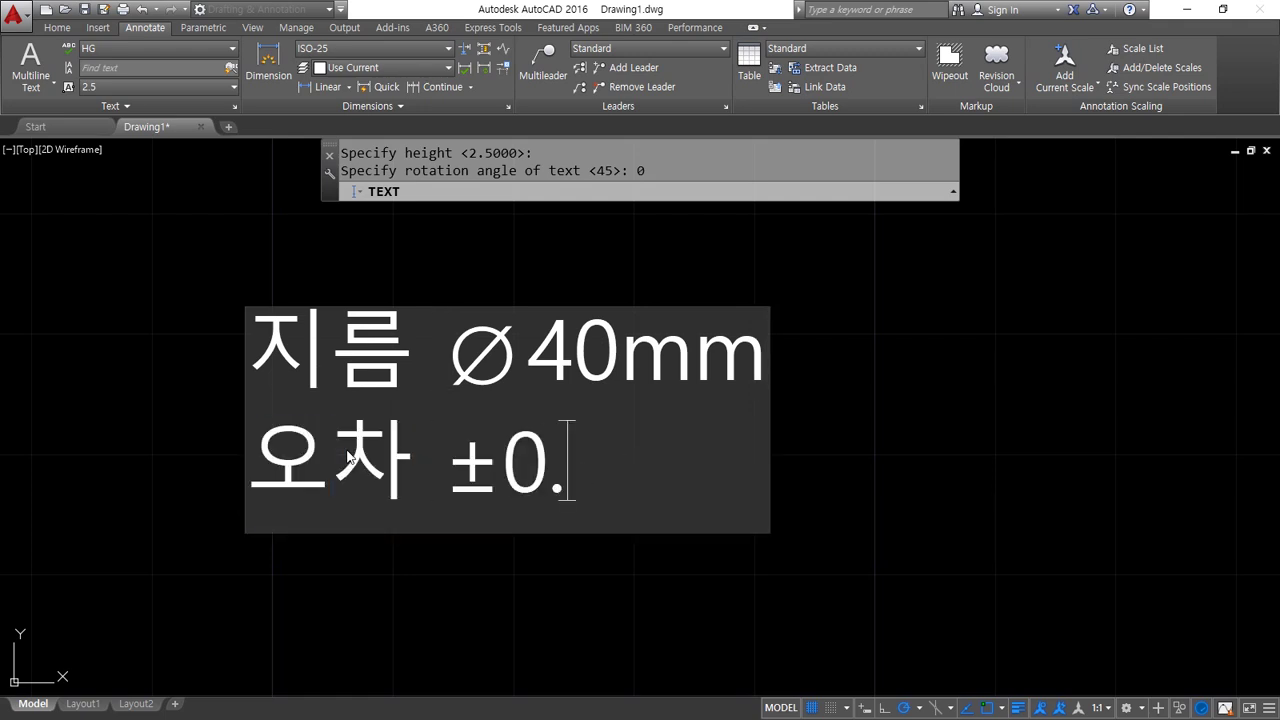
pyautogui.press('Return')
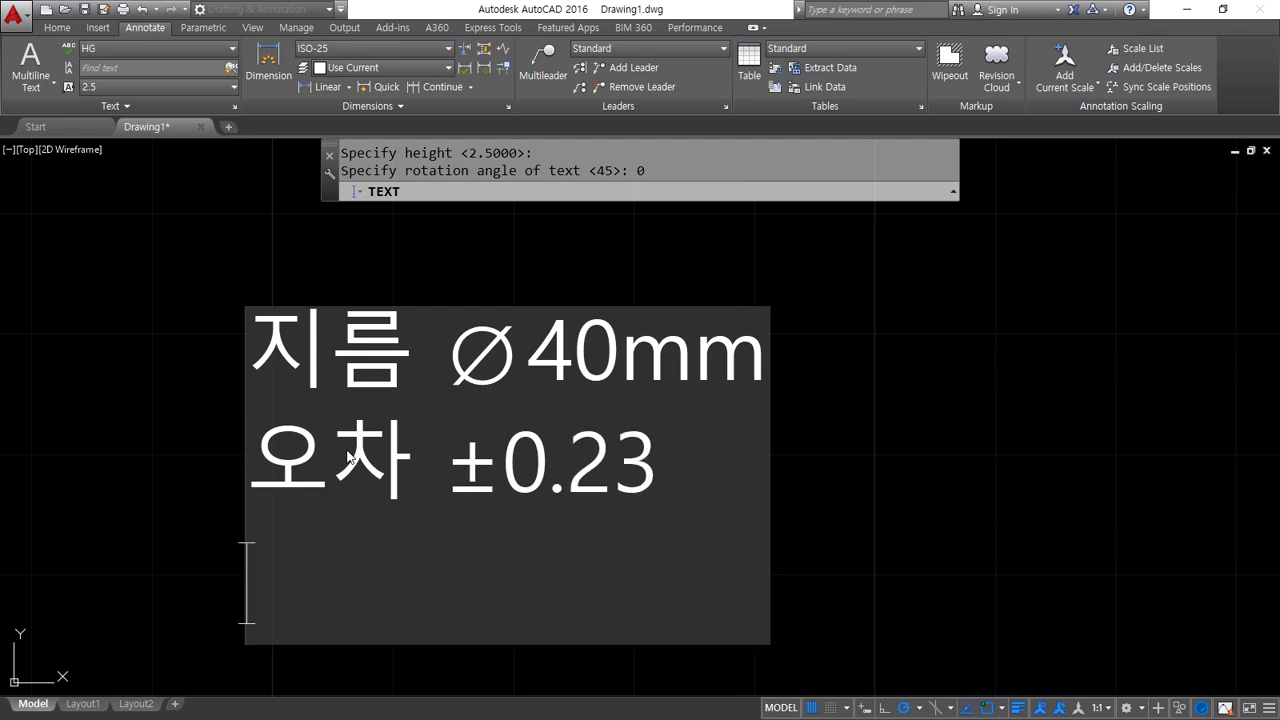
pyautogui.write('각도 ')
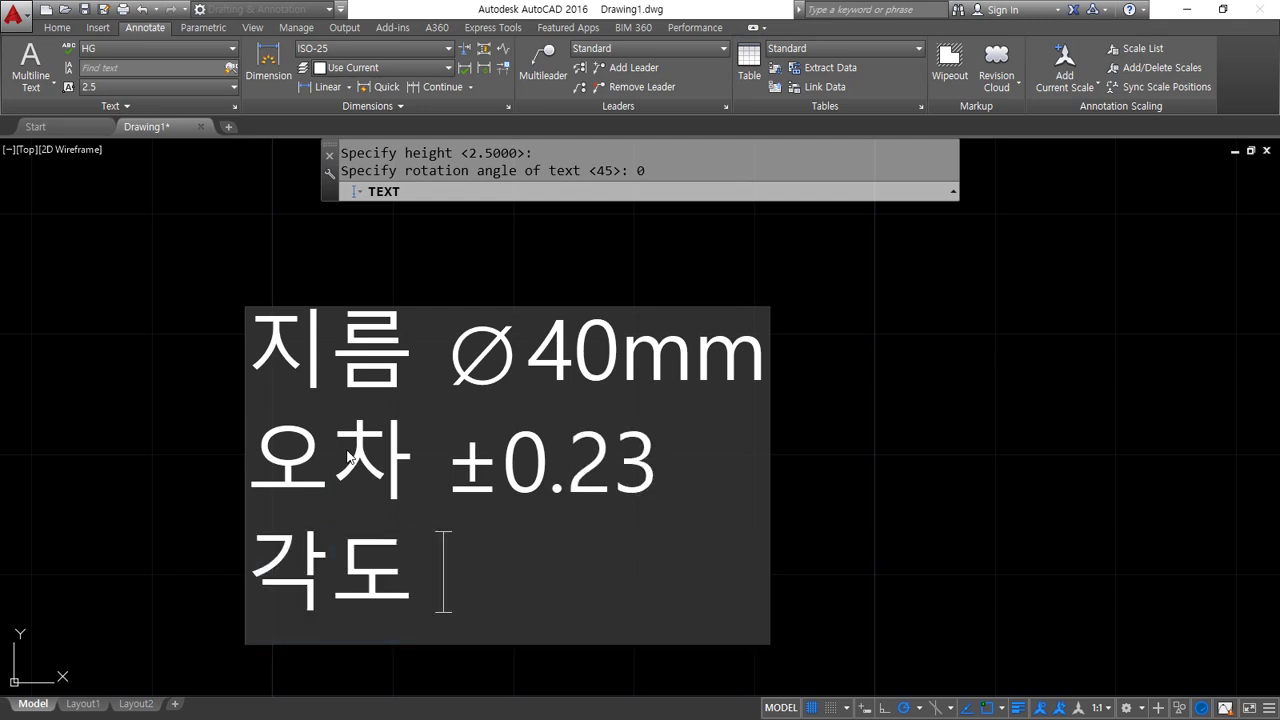
pyautogui.write('45%%d')
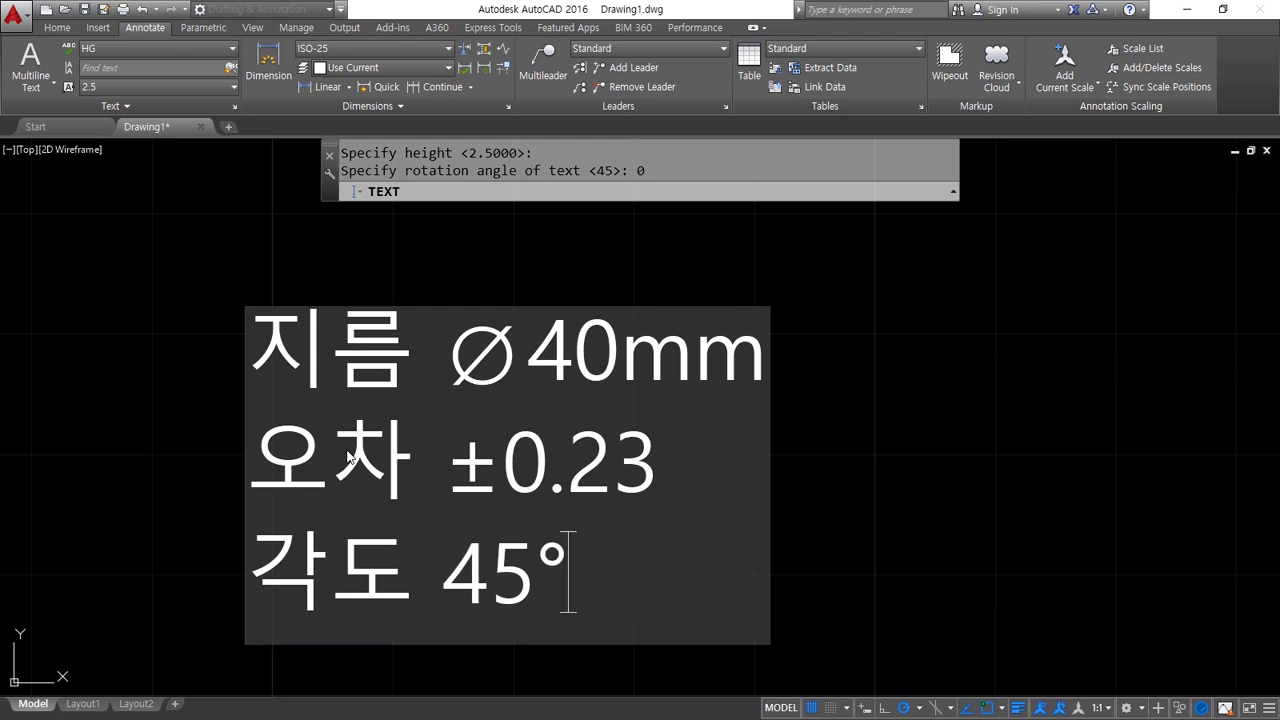
pyautogui.press('Return')
pyautogui.press('Return')
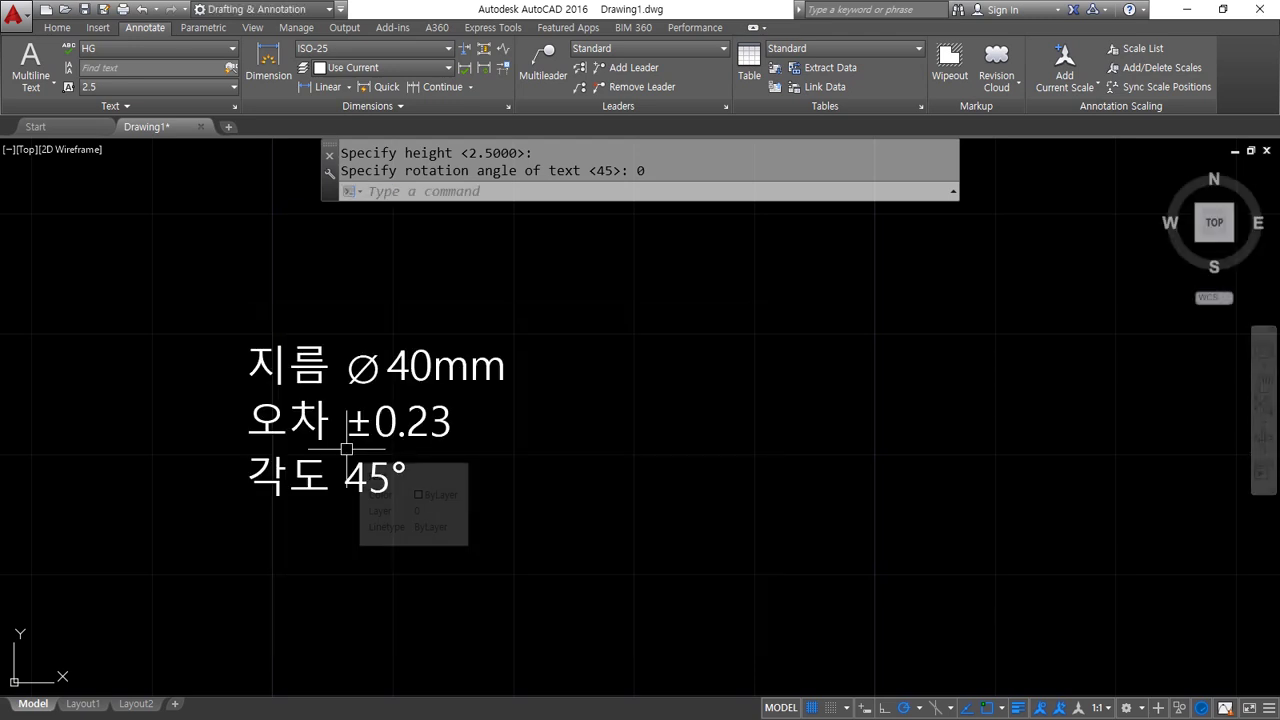
pyautogui.scroll(2, 250, 455)
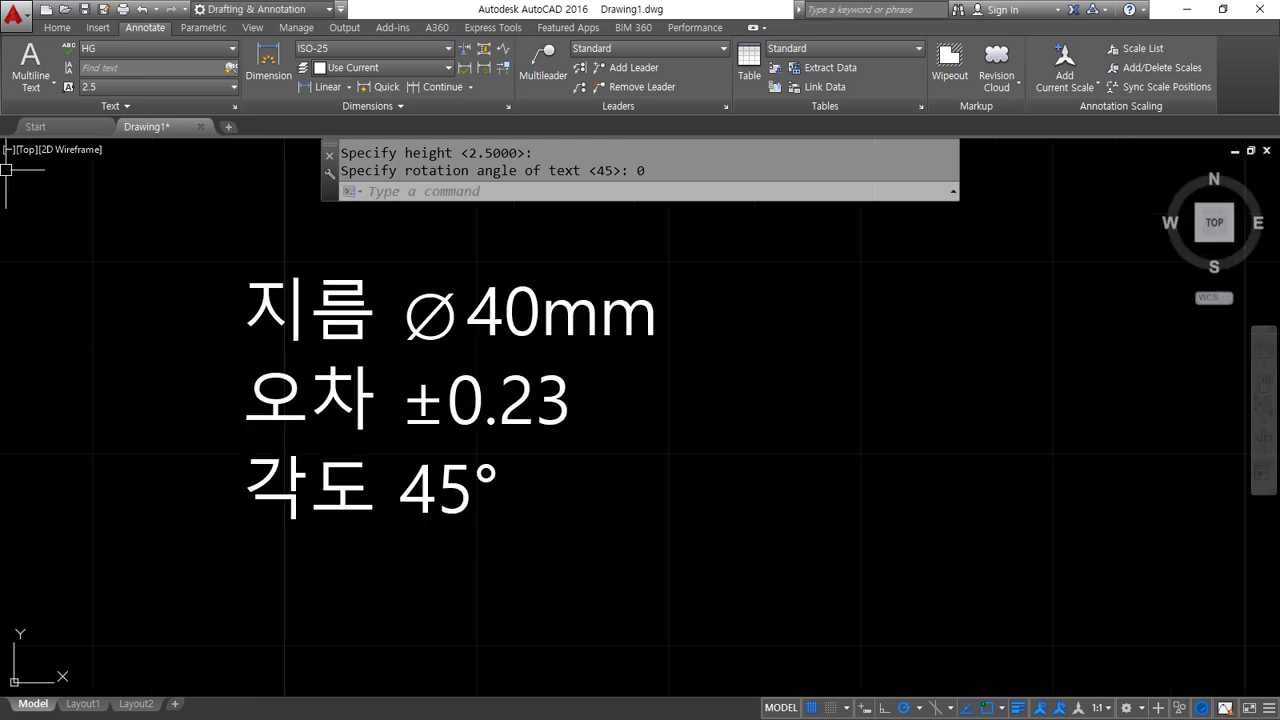
pyautogui.hotkey('alt', 'Tab')
pyautogui.click(46, 403)
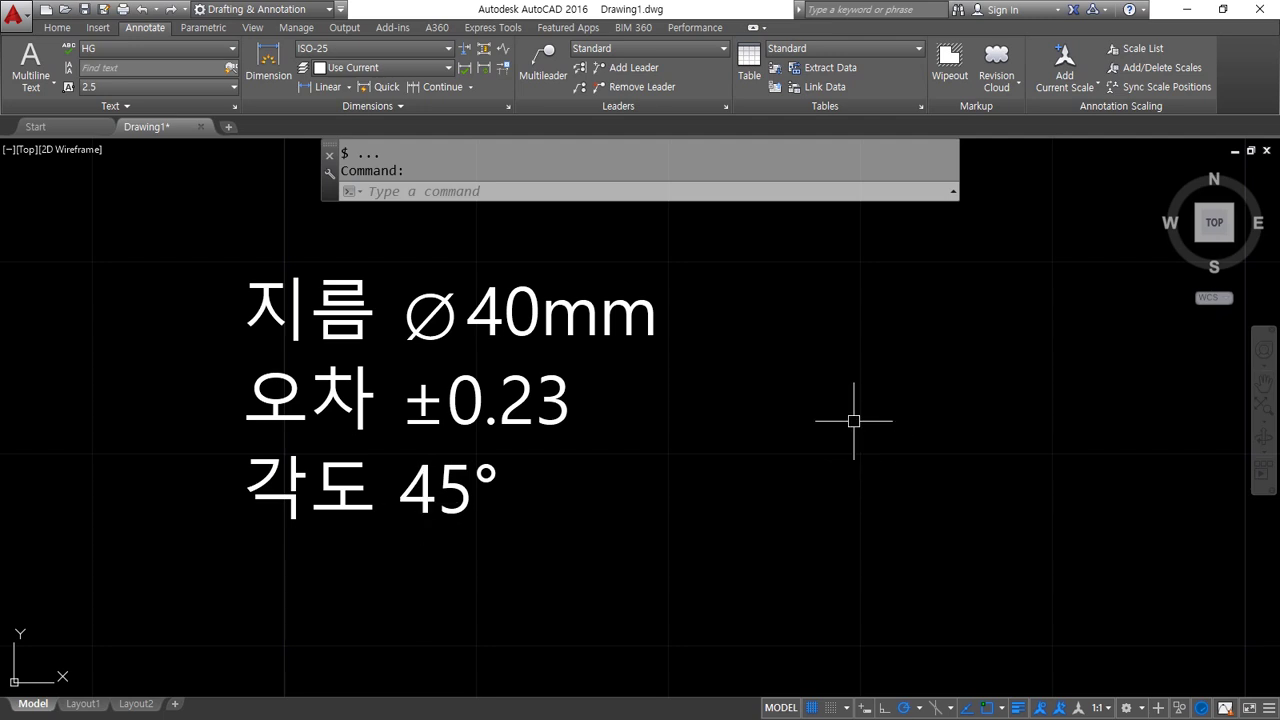
pyautogui.write('st')
pyautogui.press('Escape')
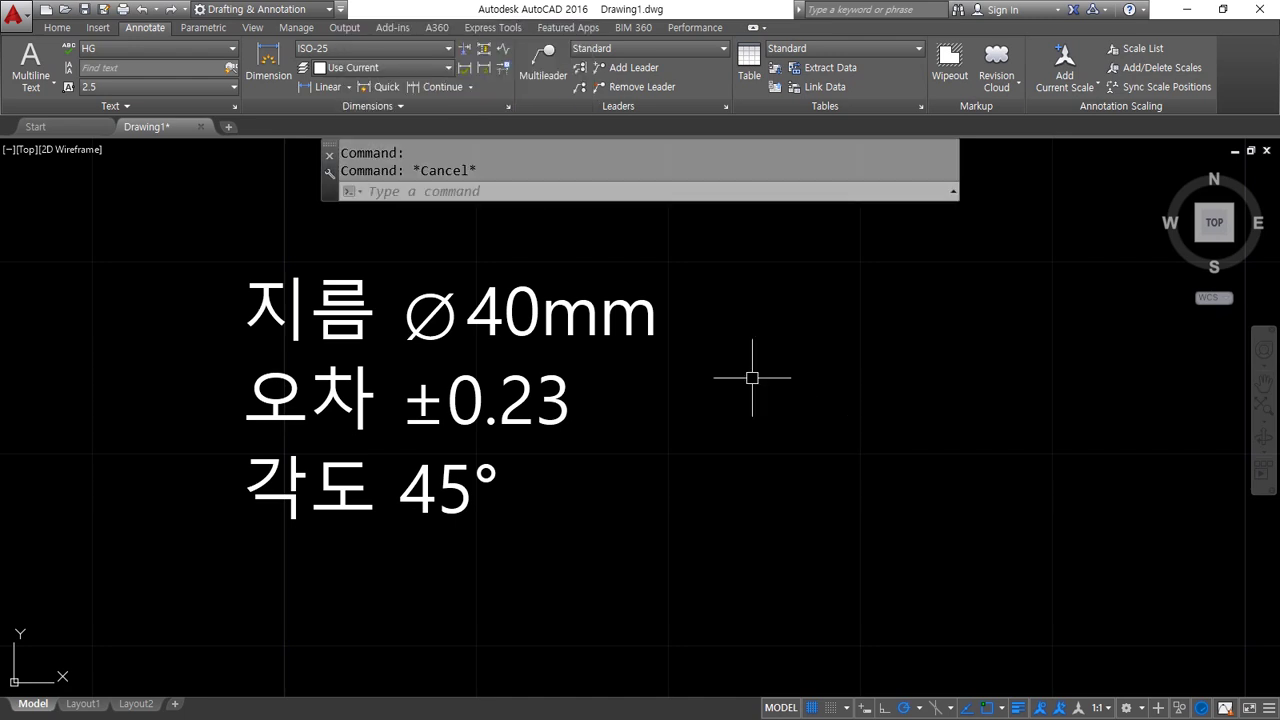
# Erase the three sample text lines and zoom to the whole drawing area.
pyautogui.click(721, 270)
pyautogui.click(251, 529)
pyautogui.write('e')
pyautogui.press('Return')
pyautogui.write('z')
pyautogui.press('Return')
pyautogui.write('a')
pyautogui.press('Return')
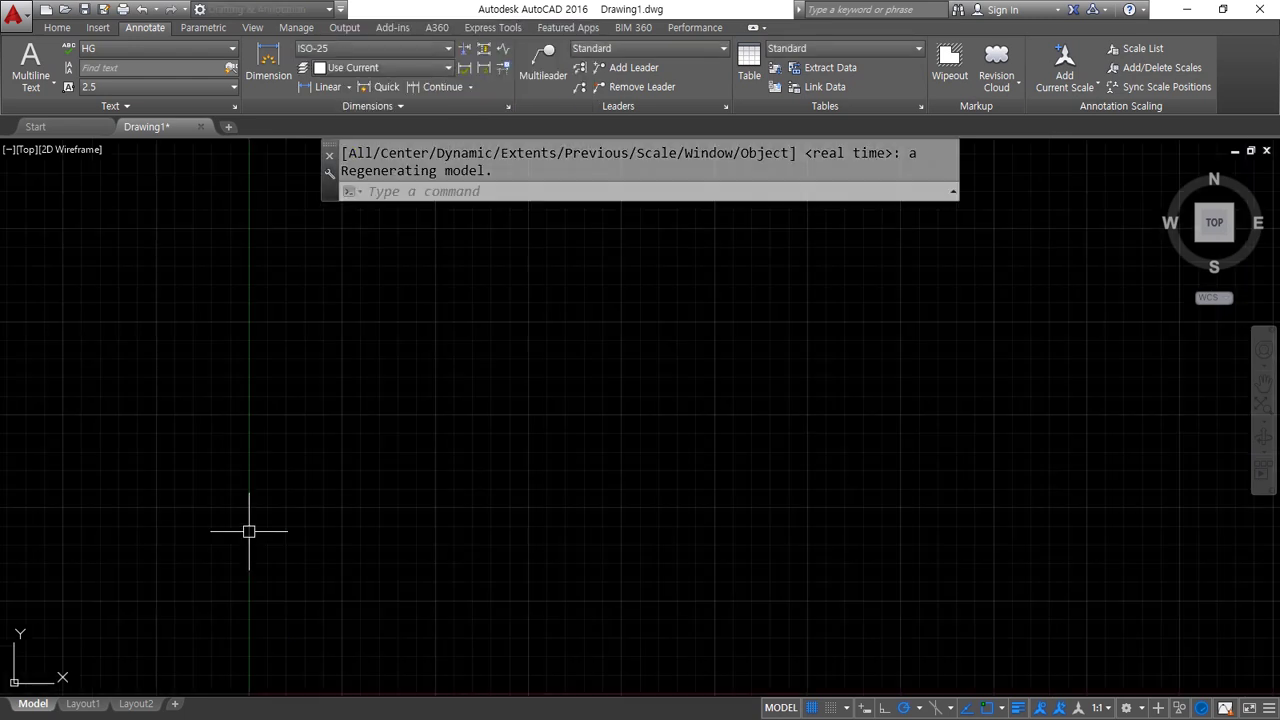
# Place single-line text in the empty drawing with height 2.5 and rotation 0, and enter "동해물과".
pyautogui.write('dt')
pyautogui.press('Return')
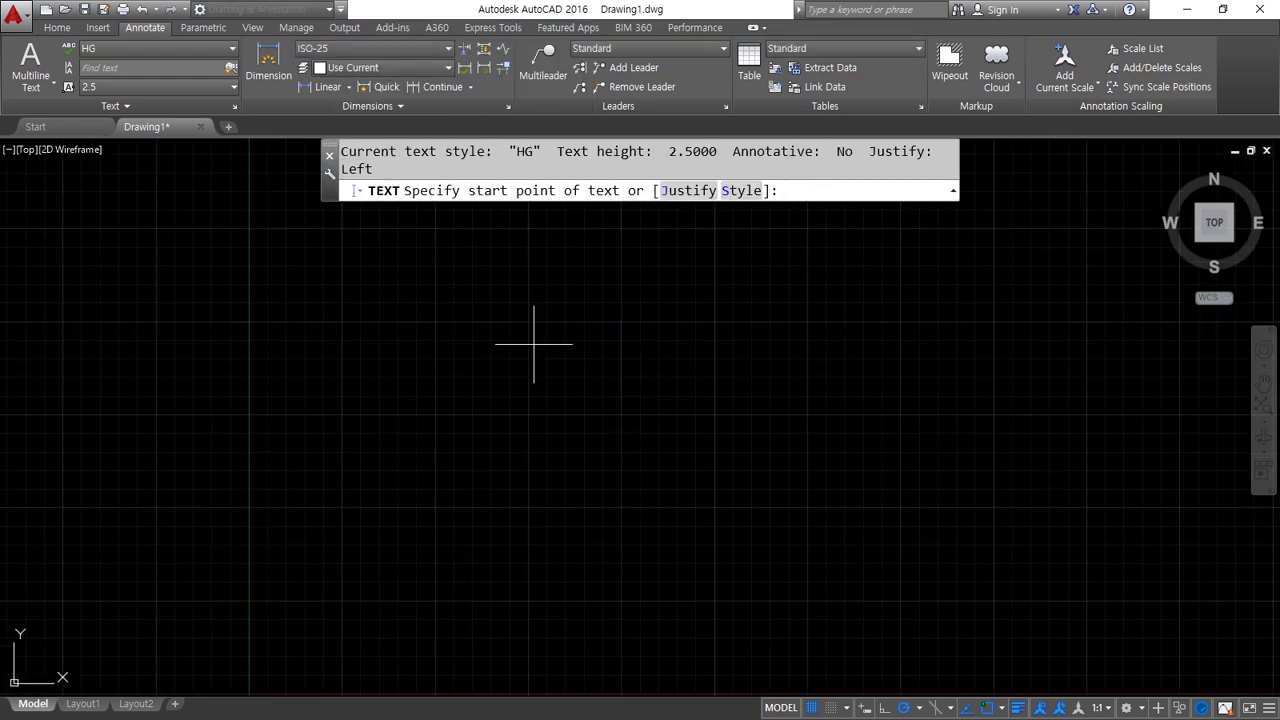
pyautogui.click(350, 343)
pyautogui.press('Return')
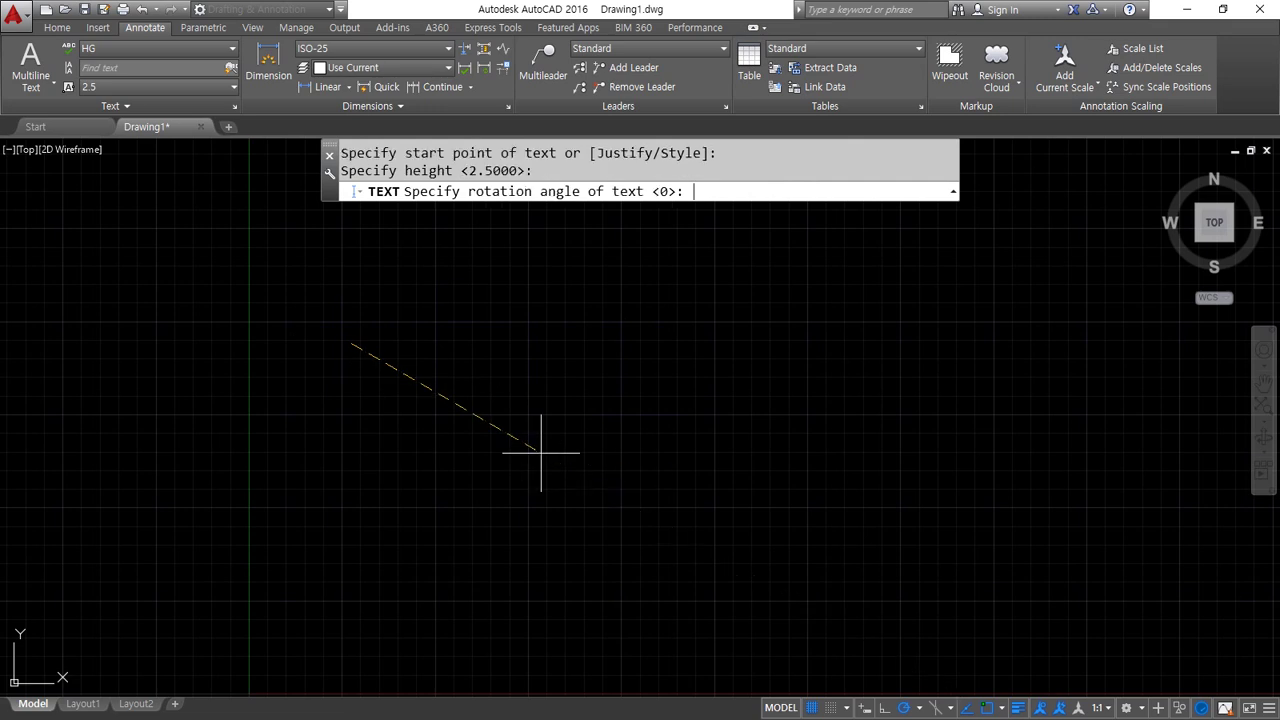
pyautogui.press('Return')
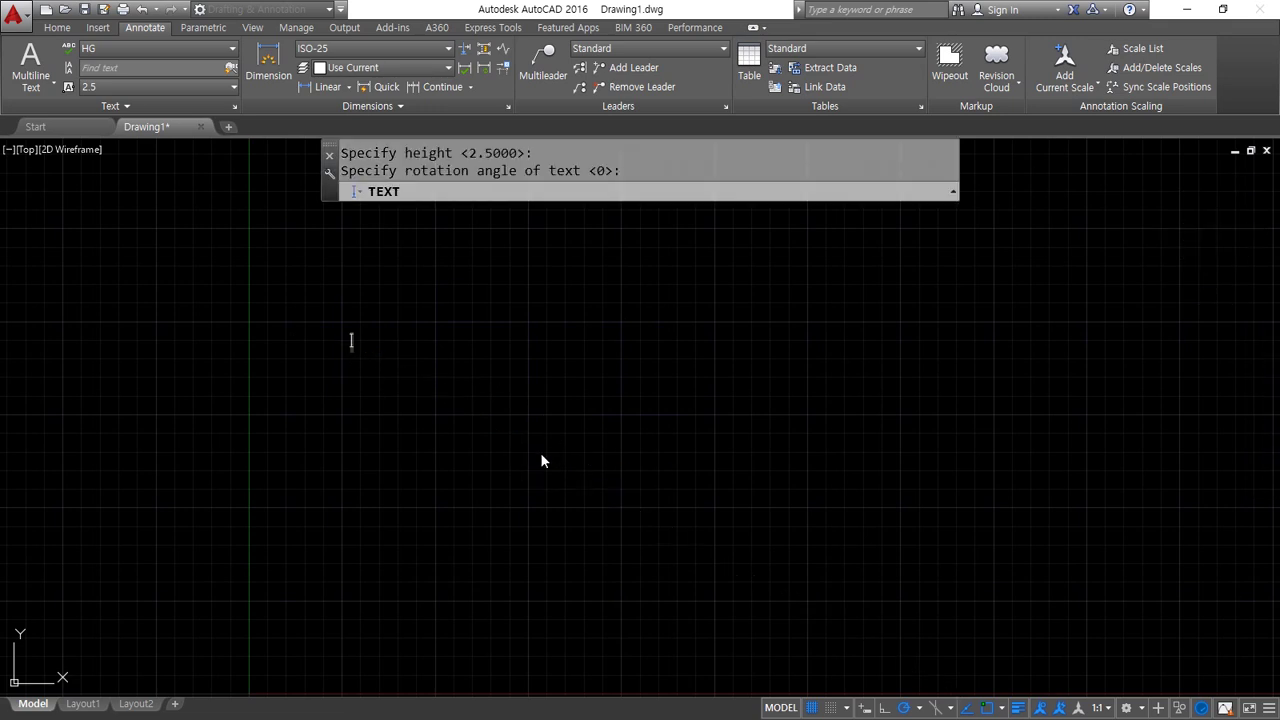
pyautogui.scroll(6, 378, 389)
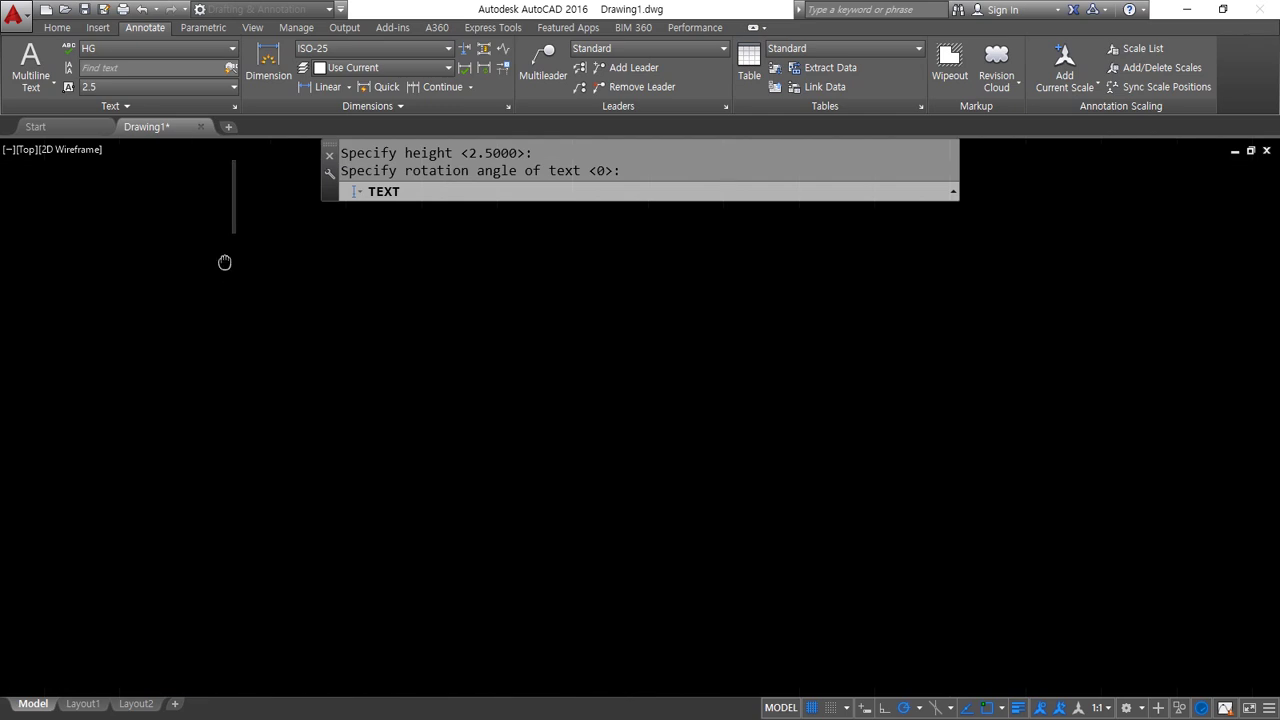
pyautogui.moveTo(225, 262); pyautogui.dragTo(283, 396, button='middle')
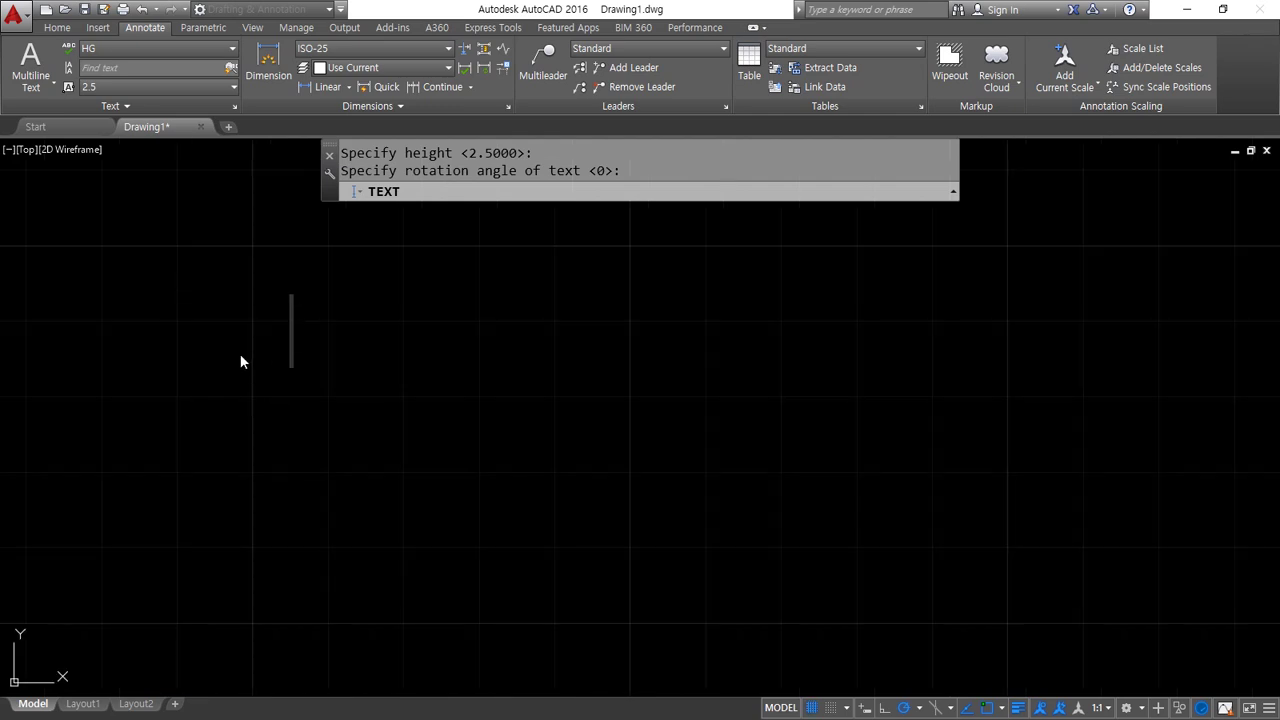
pyautogui.write('동해물과')
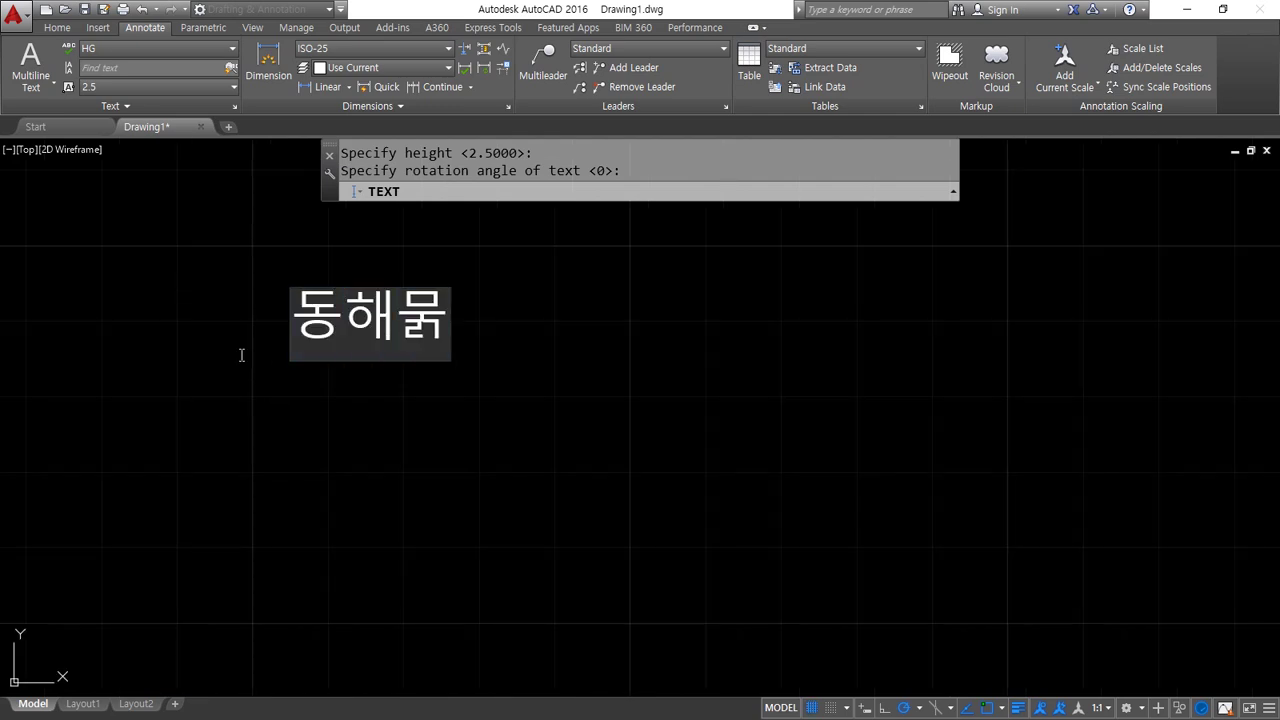
pyautogui.write(' %% u')
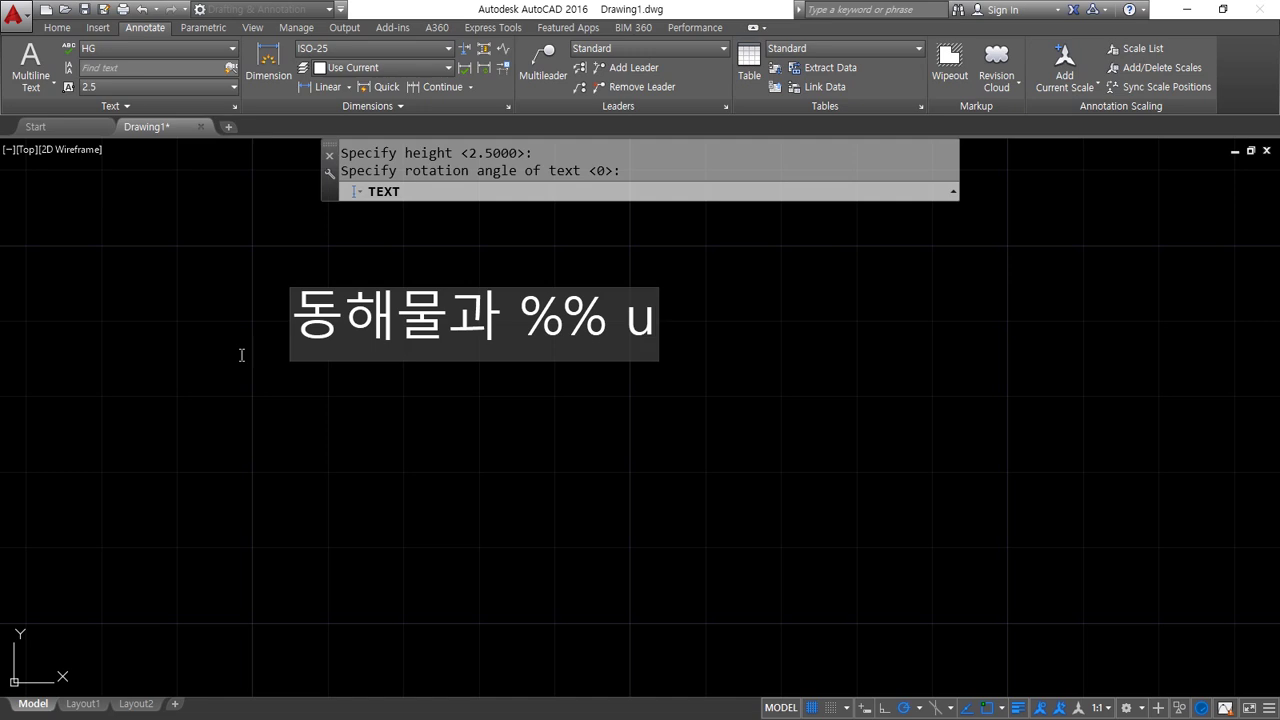
pyautogui.press('Left')
pyautogui.press('BackSpace')
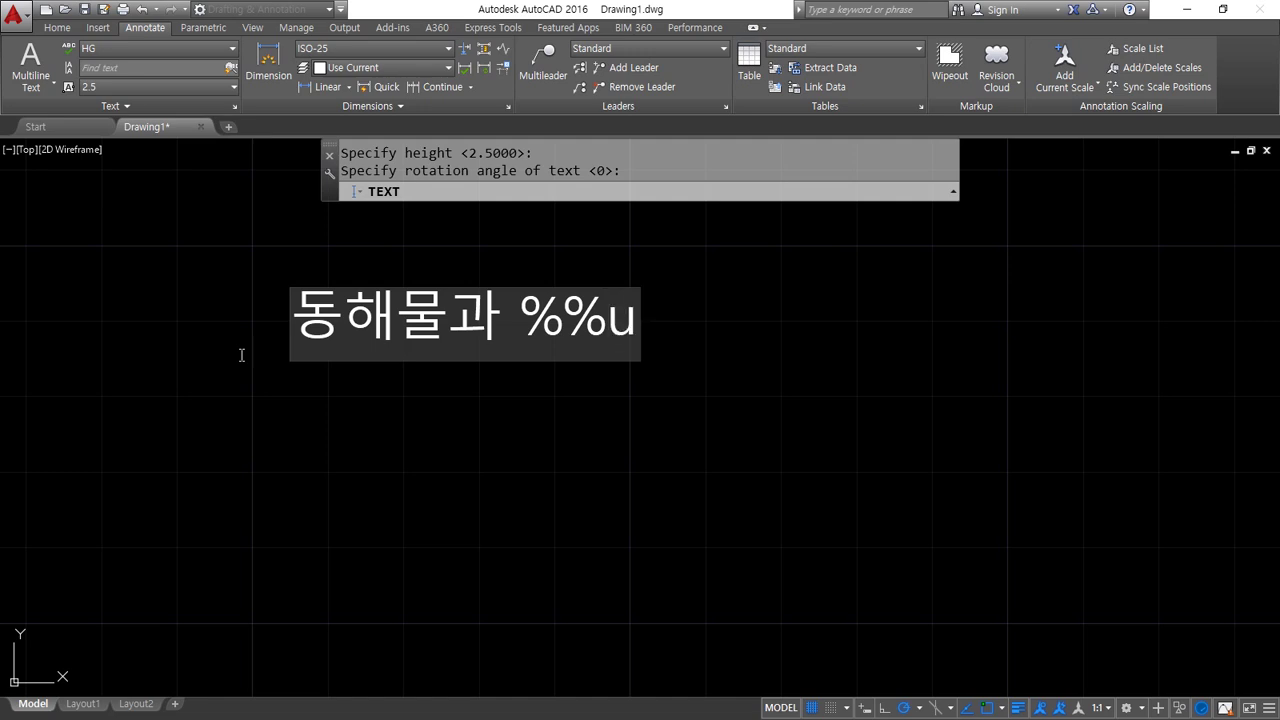
pyautogui.press('BackSpace')
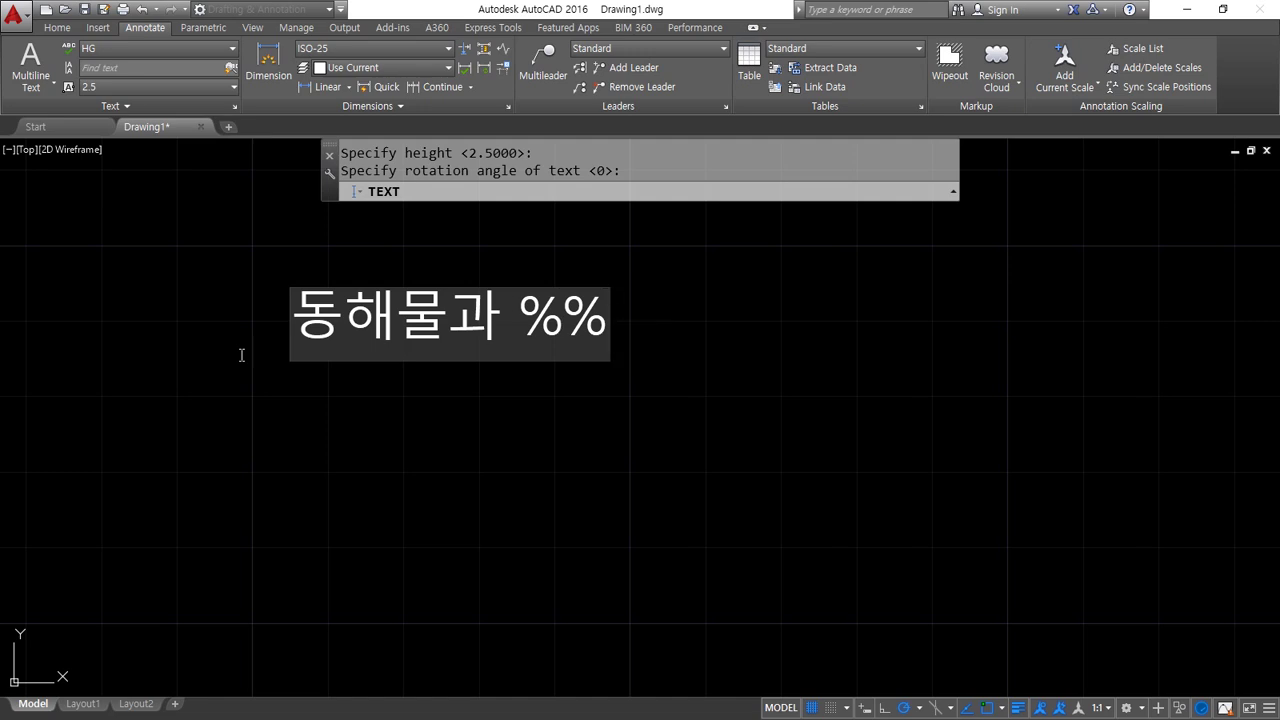
pyautogui.press('BackSpace')
pyautogui.write('%c')
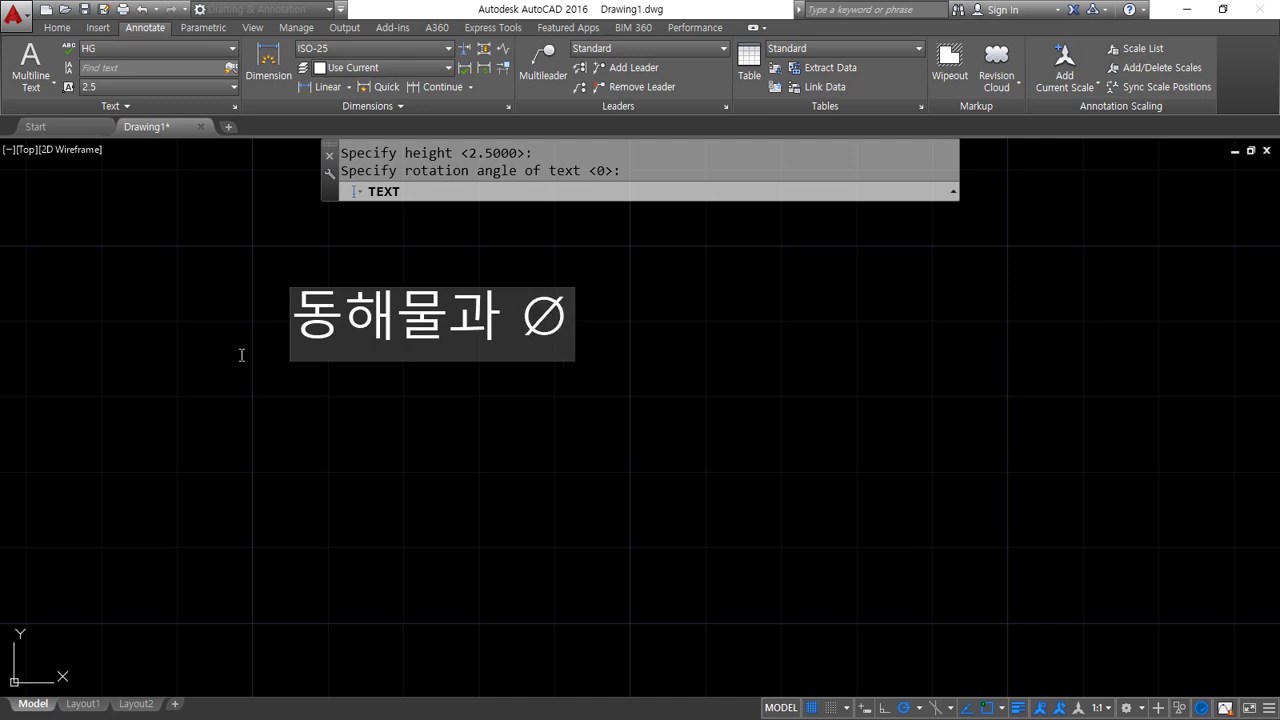
pyautogui.press('BackSpace')
pyautogui.write('%%')
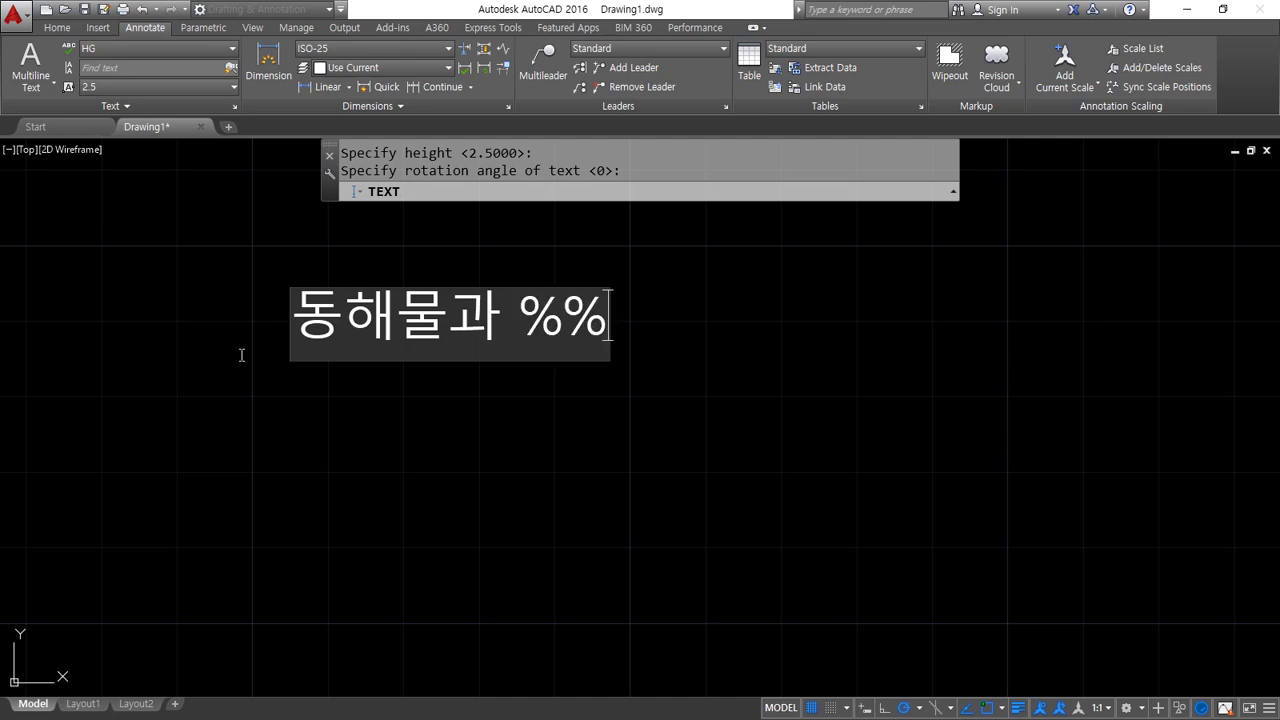
# Complete the first line as "동해물과 %%u밑줄긋기%%u 백두산이", using the underline code around the middle word.
pyautogui.press('BackSpace')
pyautogui.press('BackSpace')
pyautogui.write('alx')
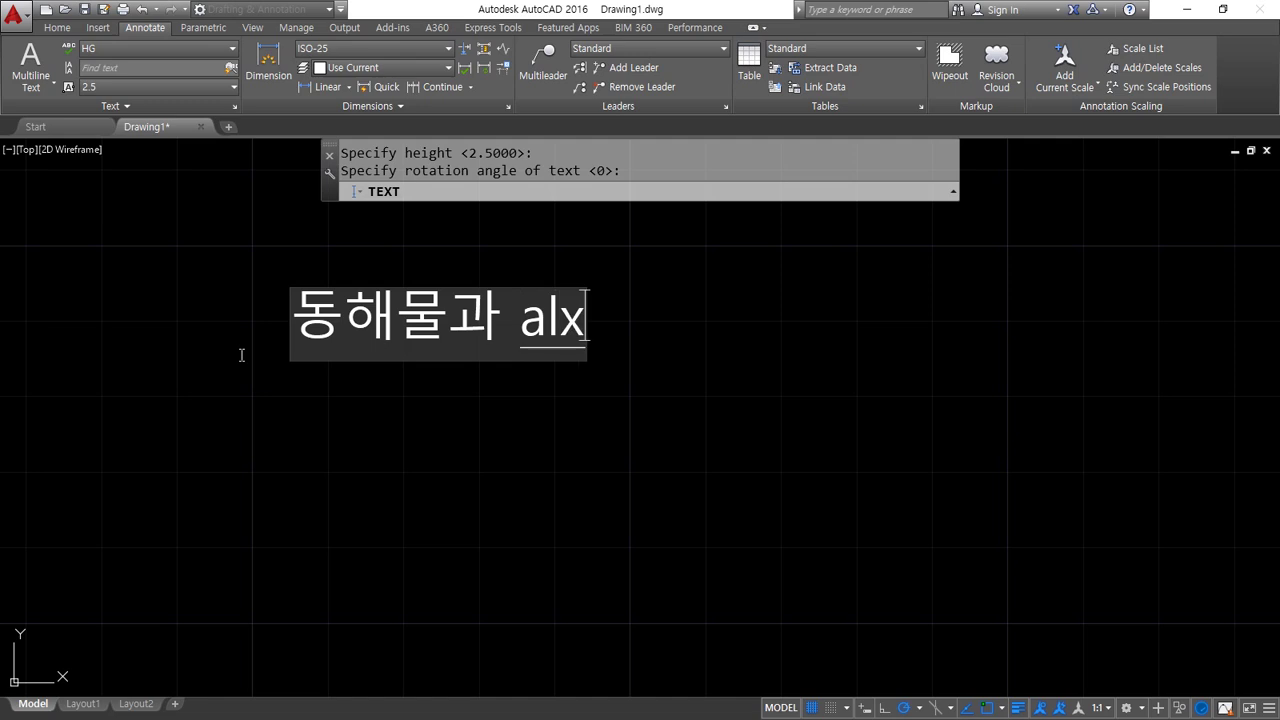
pyautogui.press('BackSpace')
pyautogui.press('BackSpace')
pyautogui.press('BackSpace')
pyautogui.write('밑줄긋기')
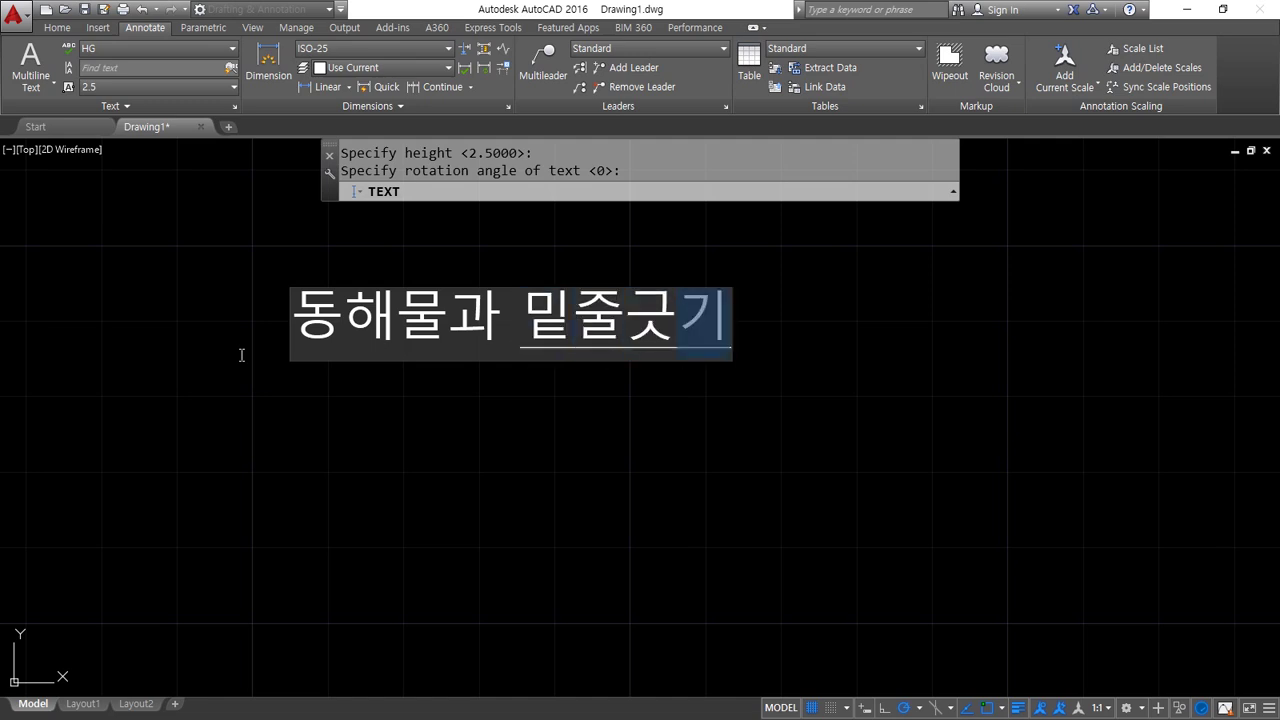
pyautogui.write('%%')
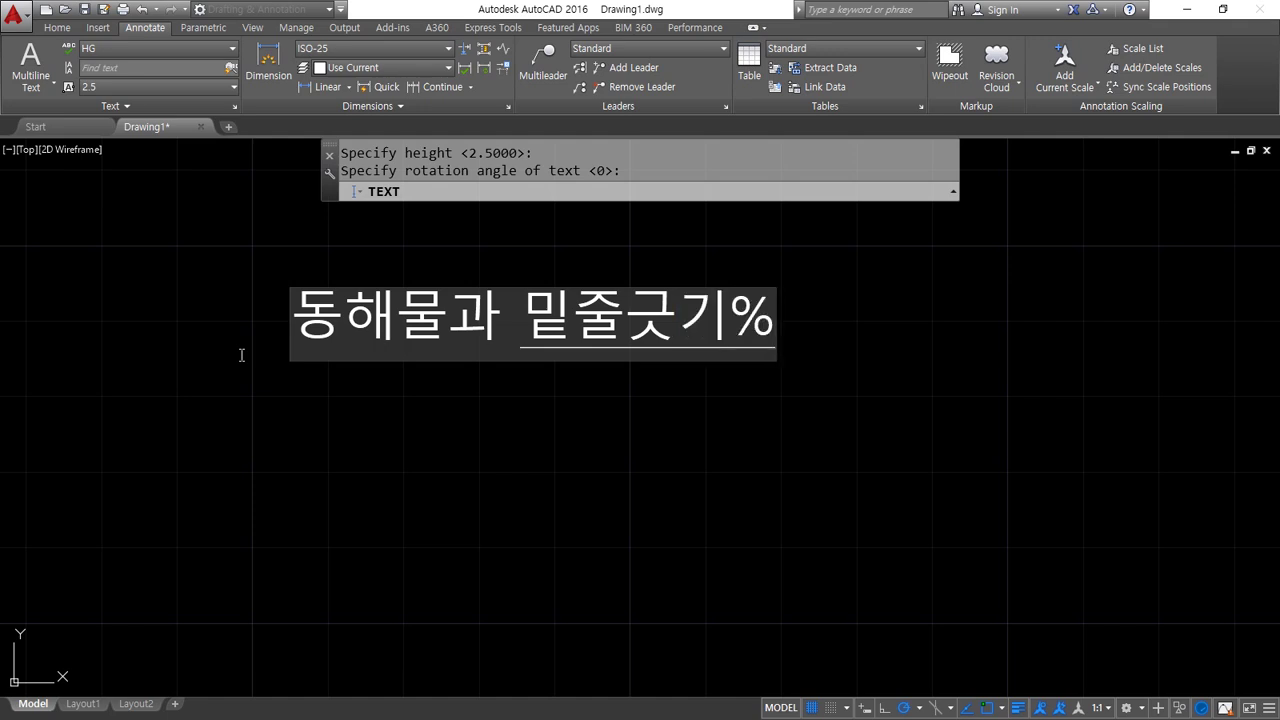
pyautogui.press('BackSpace')
pyautogui.press('BackSpace')
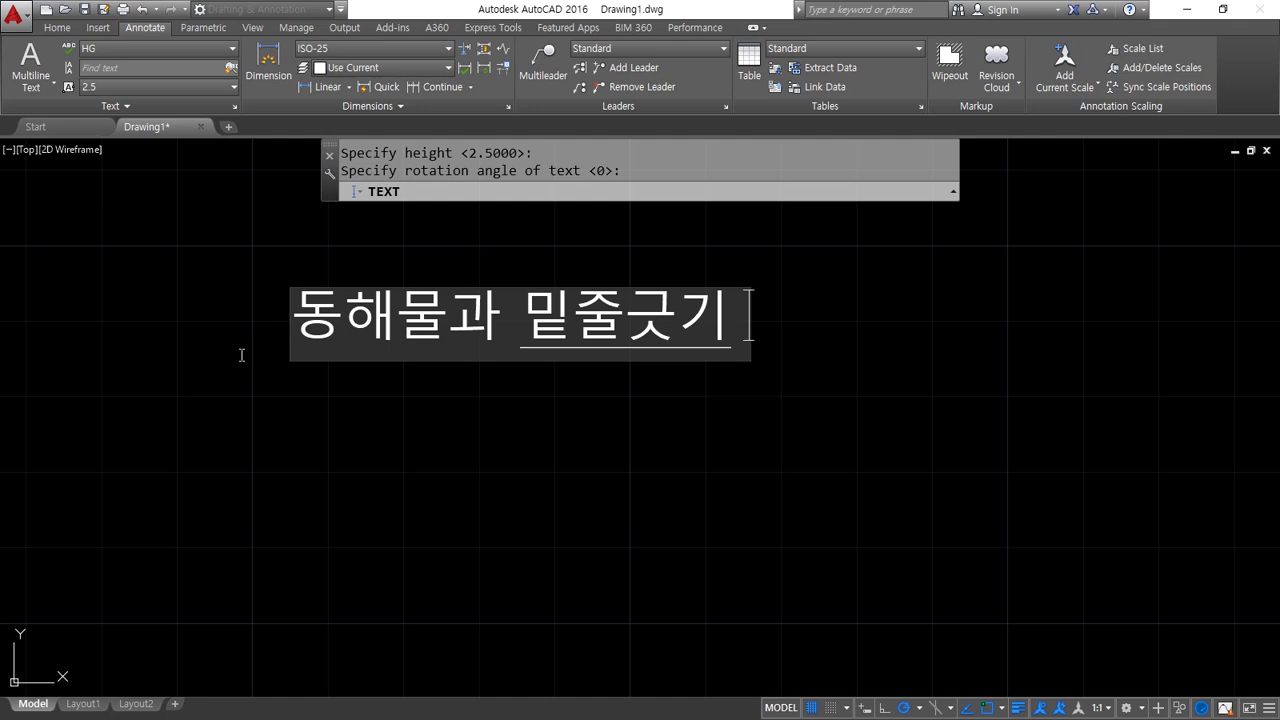
pyautogui.write('백두산이')
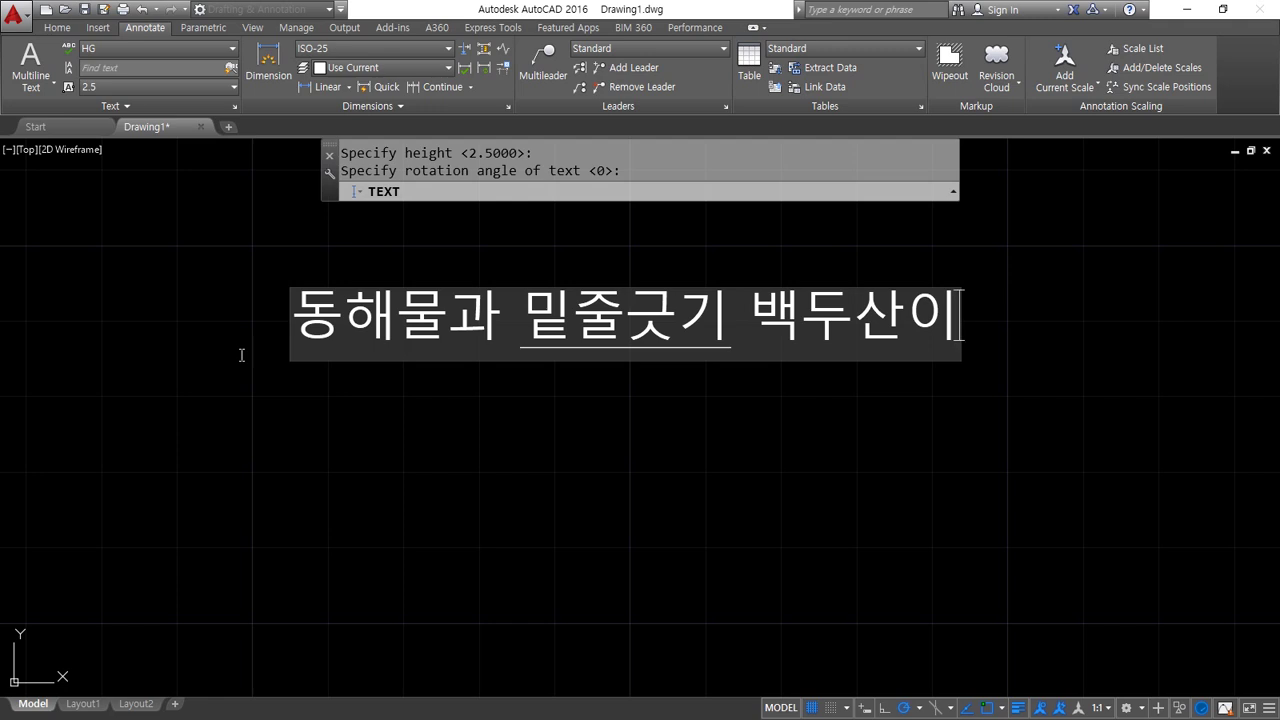
# Add a line holding only a period below the underline sample and start a new line.
pyautogui.press('Return')
pyautogui.write('z')
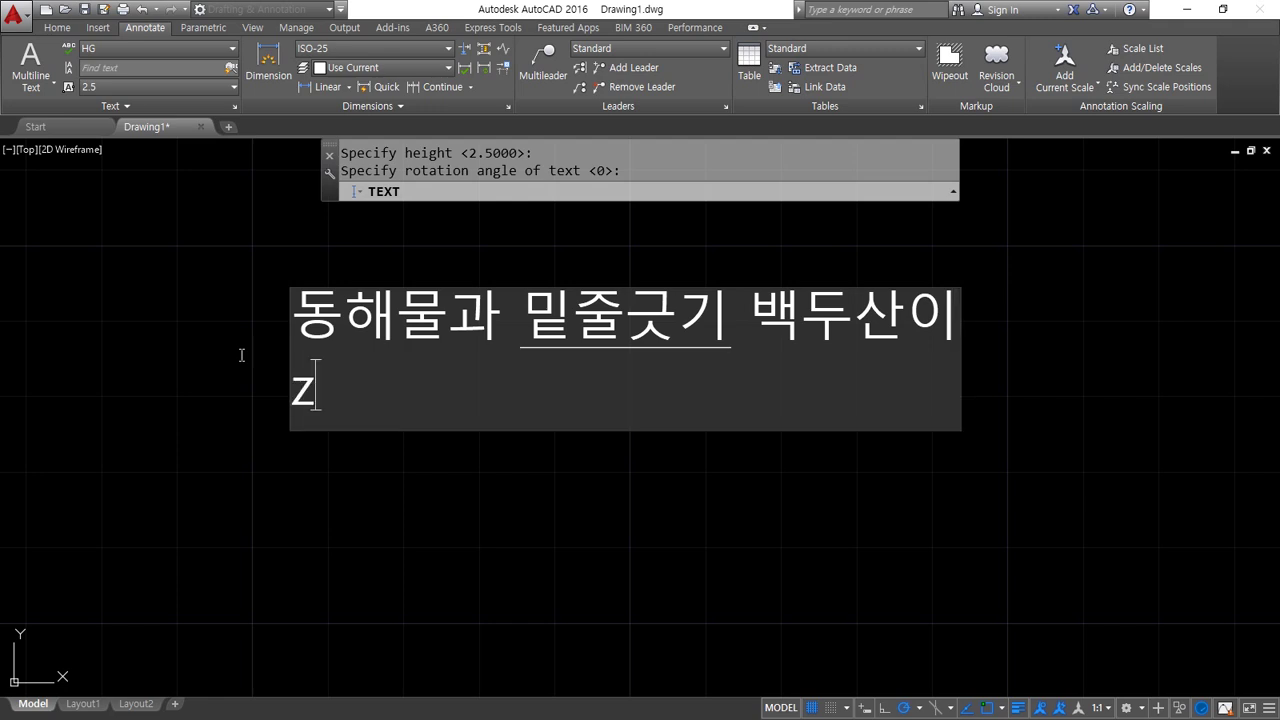
pyautogui.press('BackSpace')
pyautogui.press('Return')
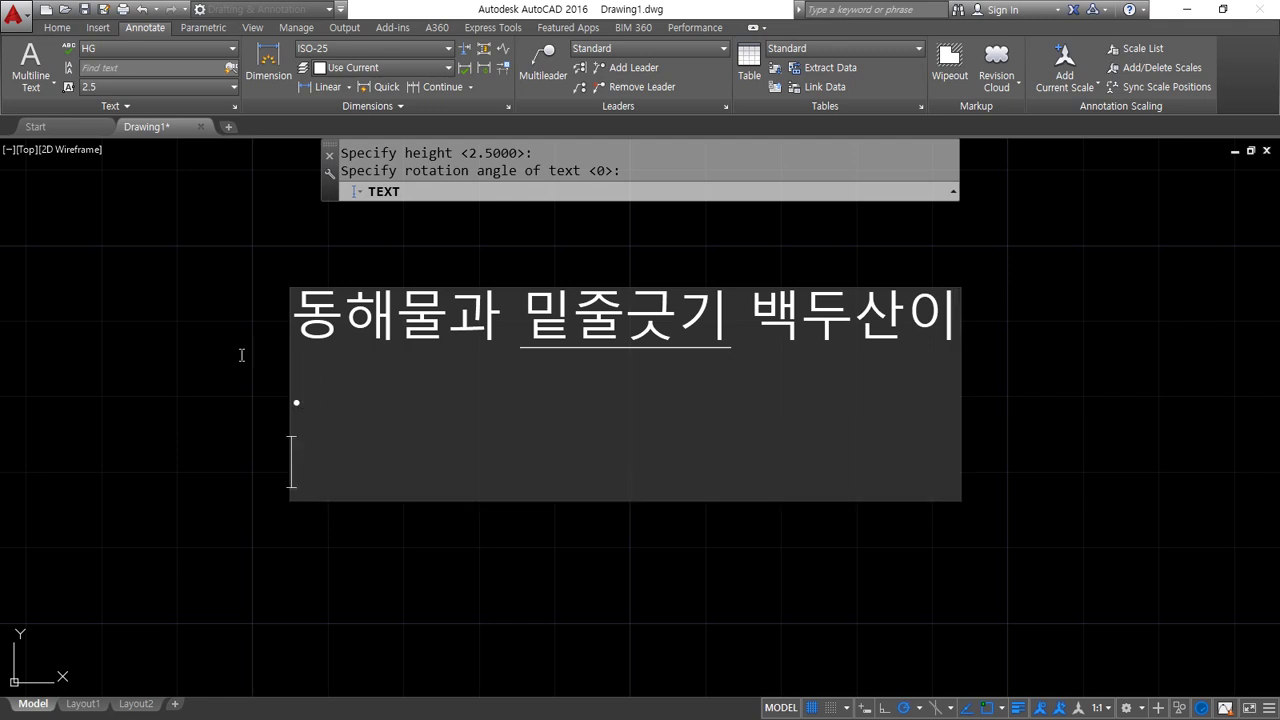
# Enter the line "동해물과 %%o윗줄긋기%%o 백두산이", using the overline code around the middle word.
pyautogui.write('동해물과')
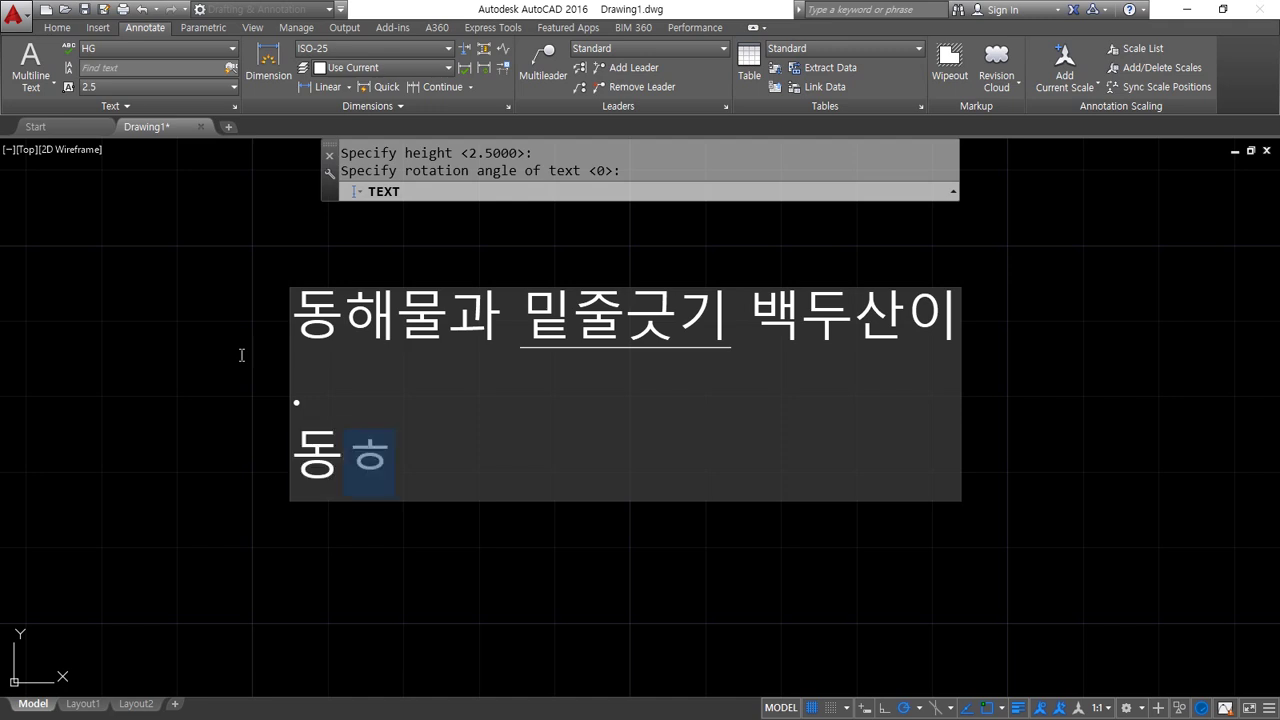
pyautogui.write(' %')
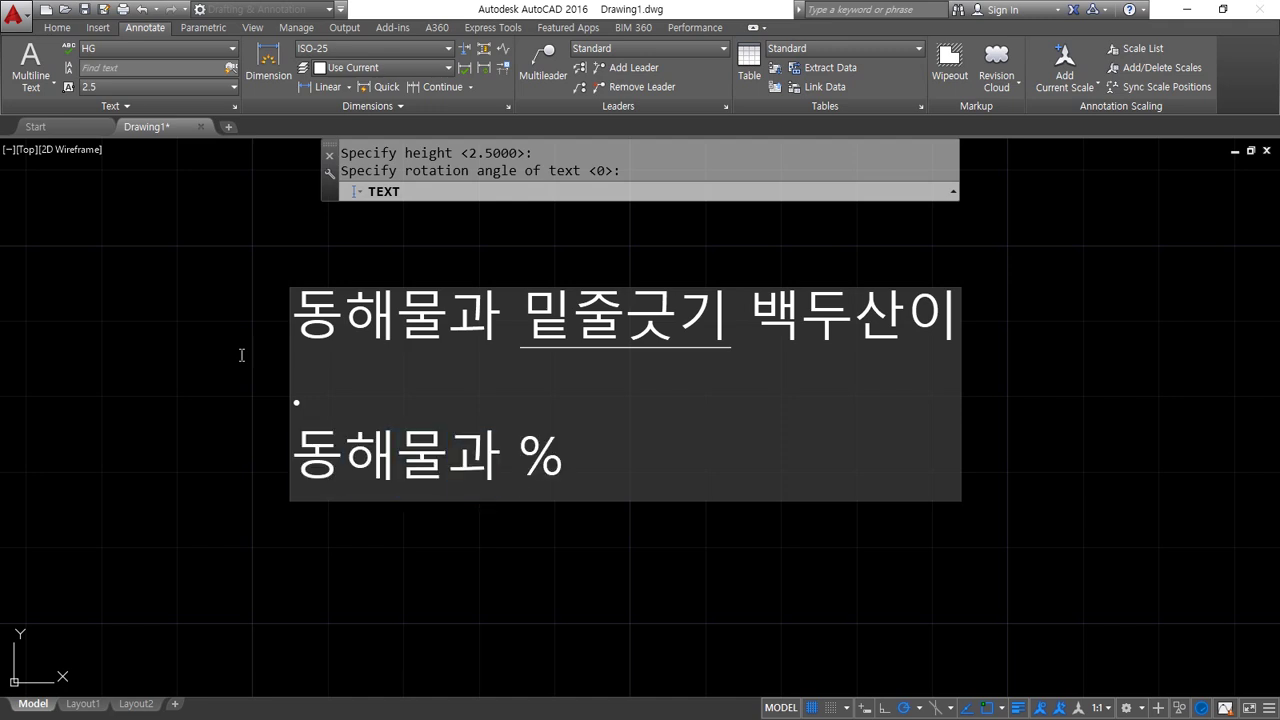
pyautogui.write('% o')
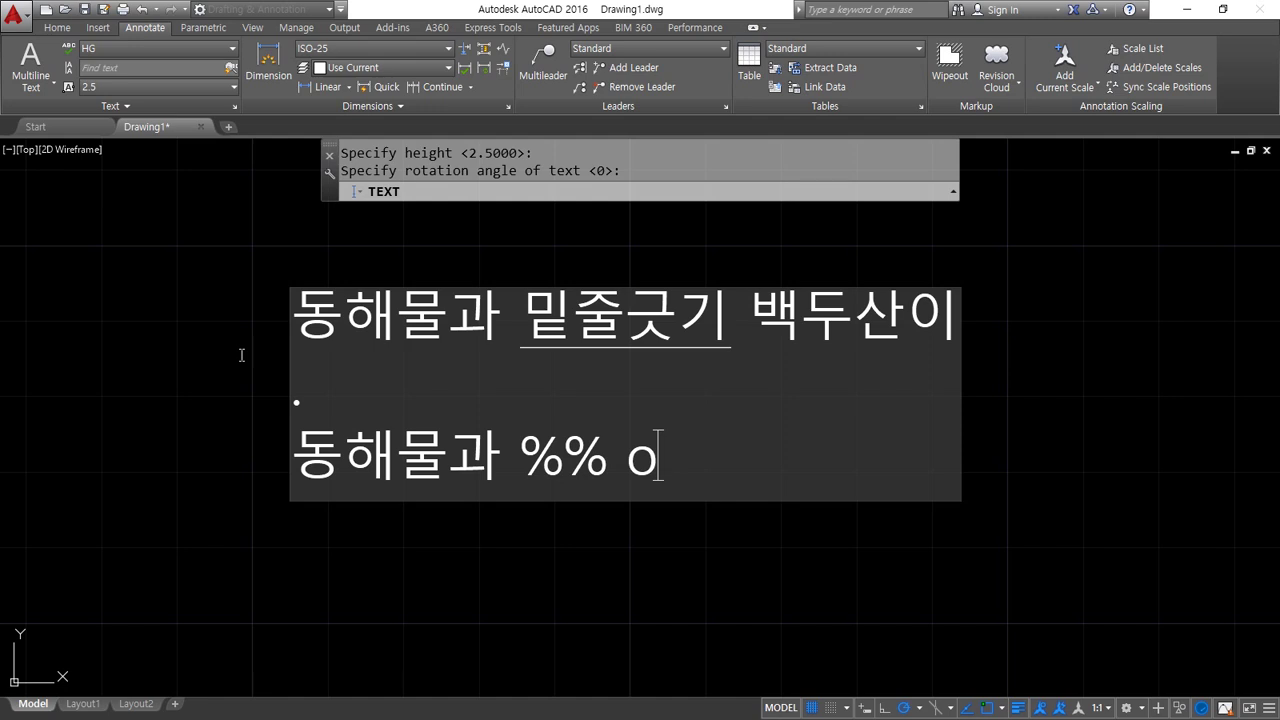
pyautogui.press('BackSpace')
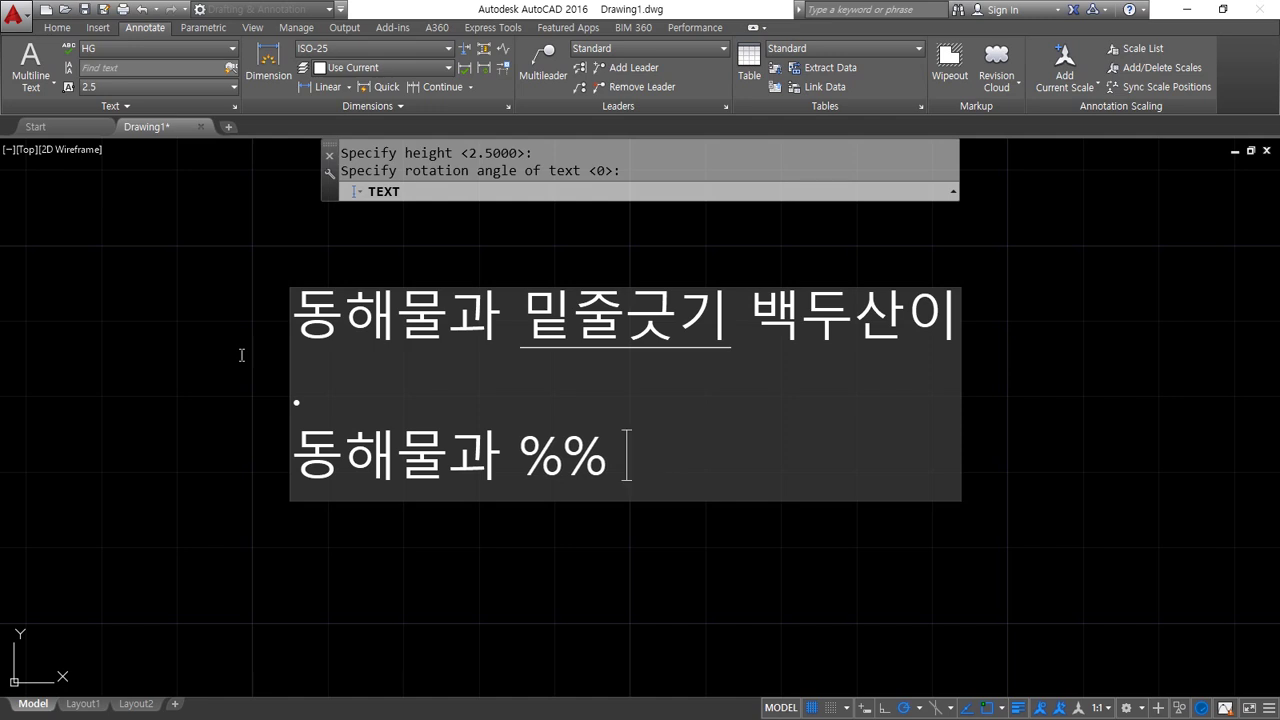
pyautogui.press('BackSpace')
pyautogui.press('BackSpace')
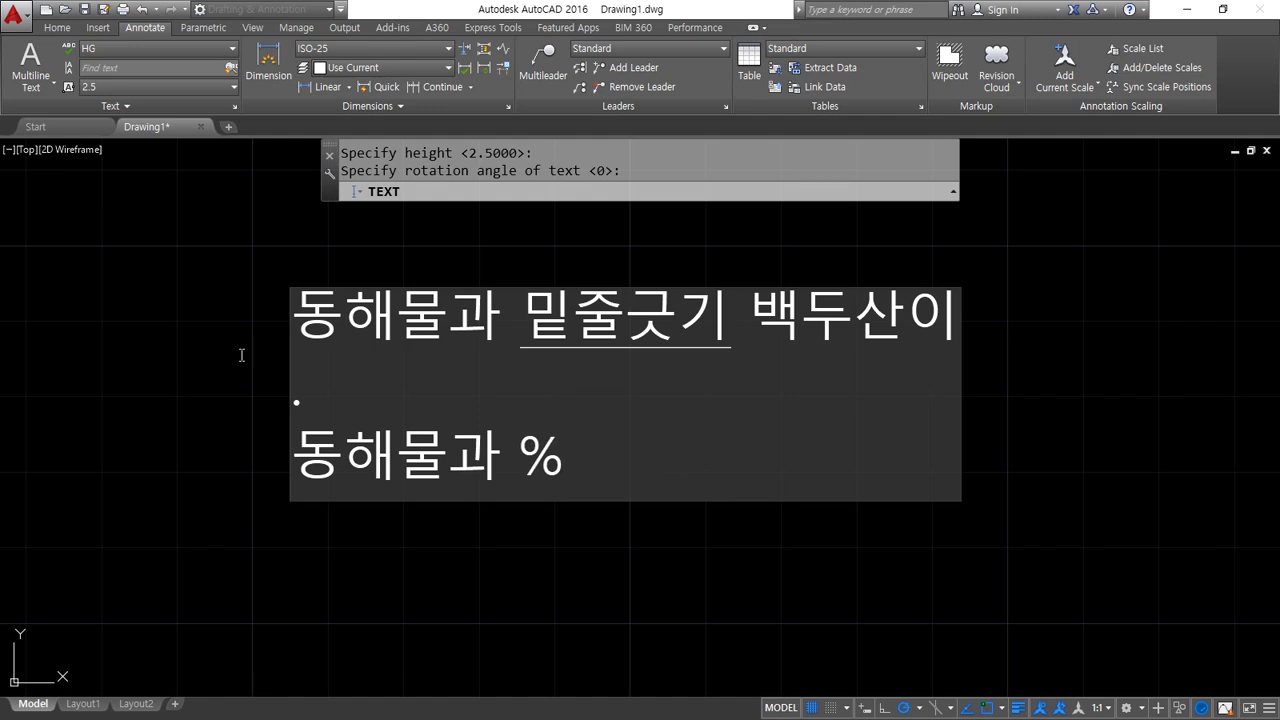
pyautogui.write('%o')
pyautogui.write('우')
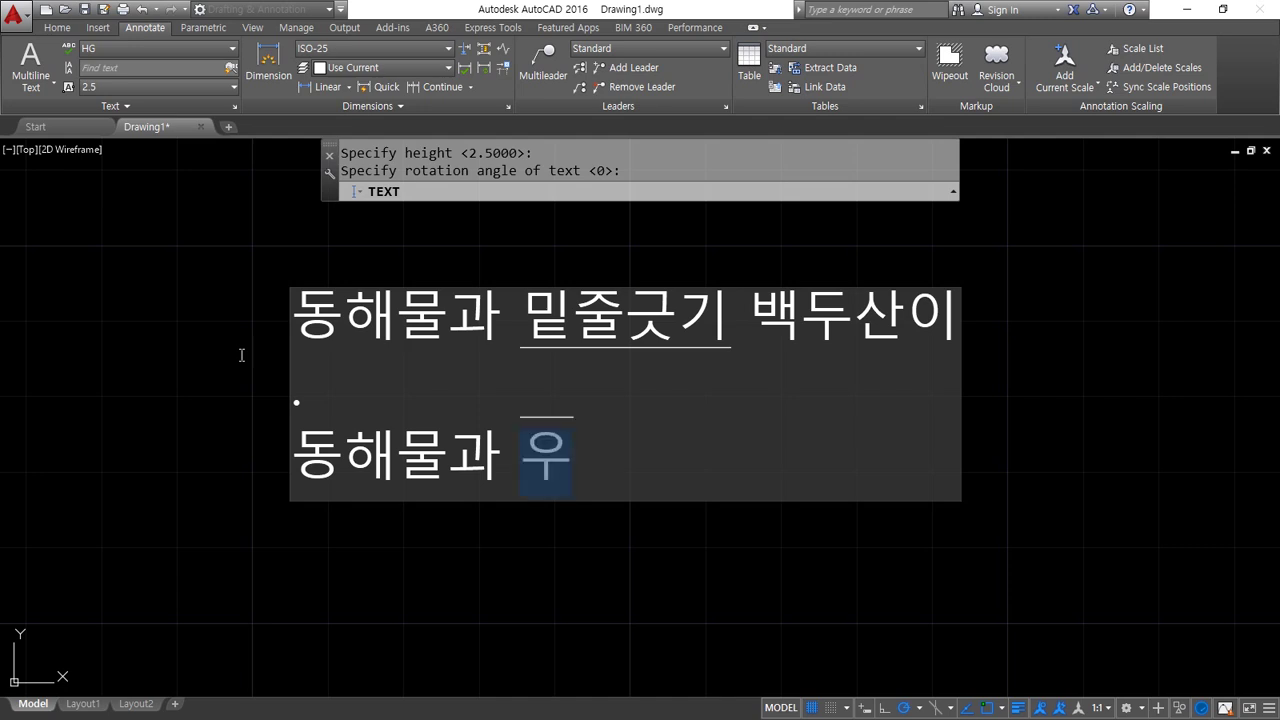
pyautogui.write('ㅣㅅ줄긋기')
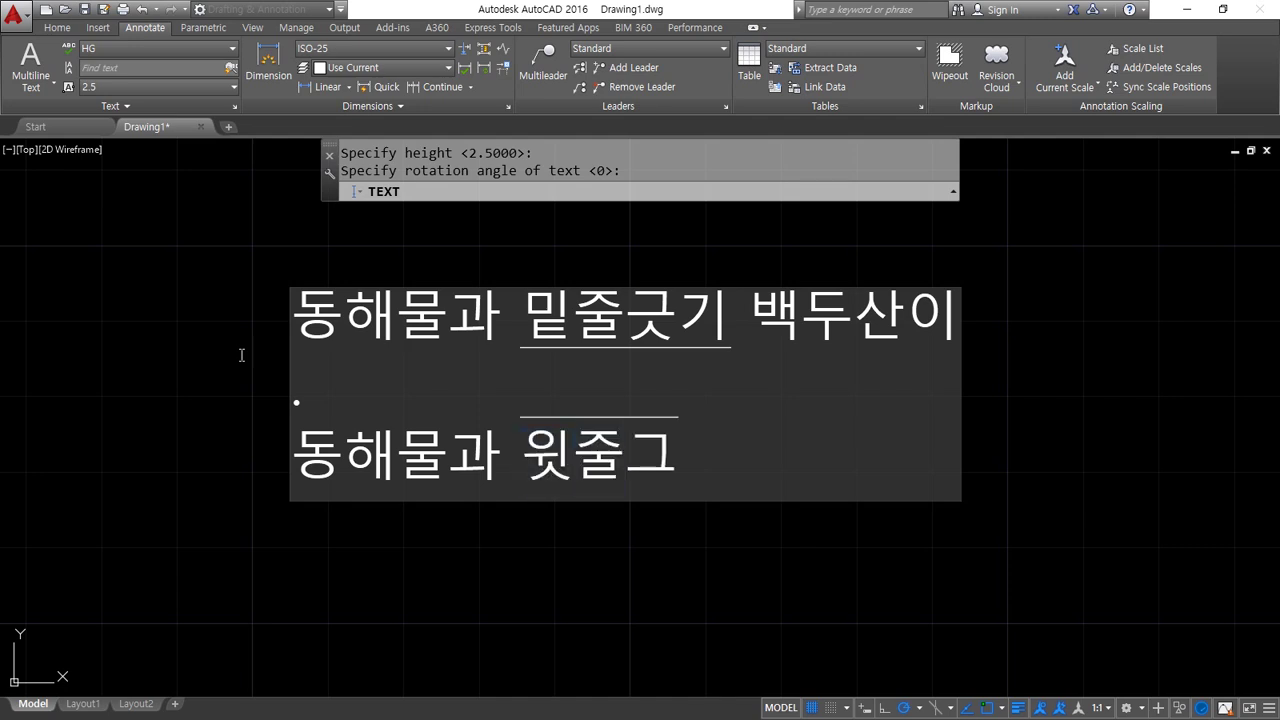
pyautogui.write('%')
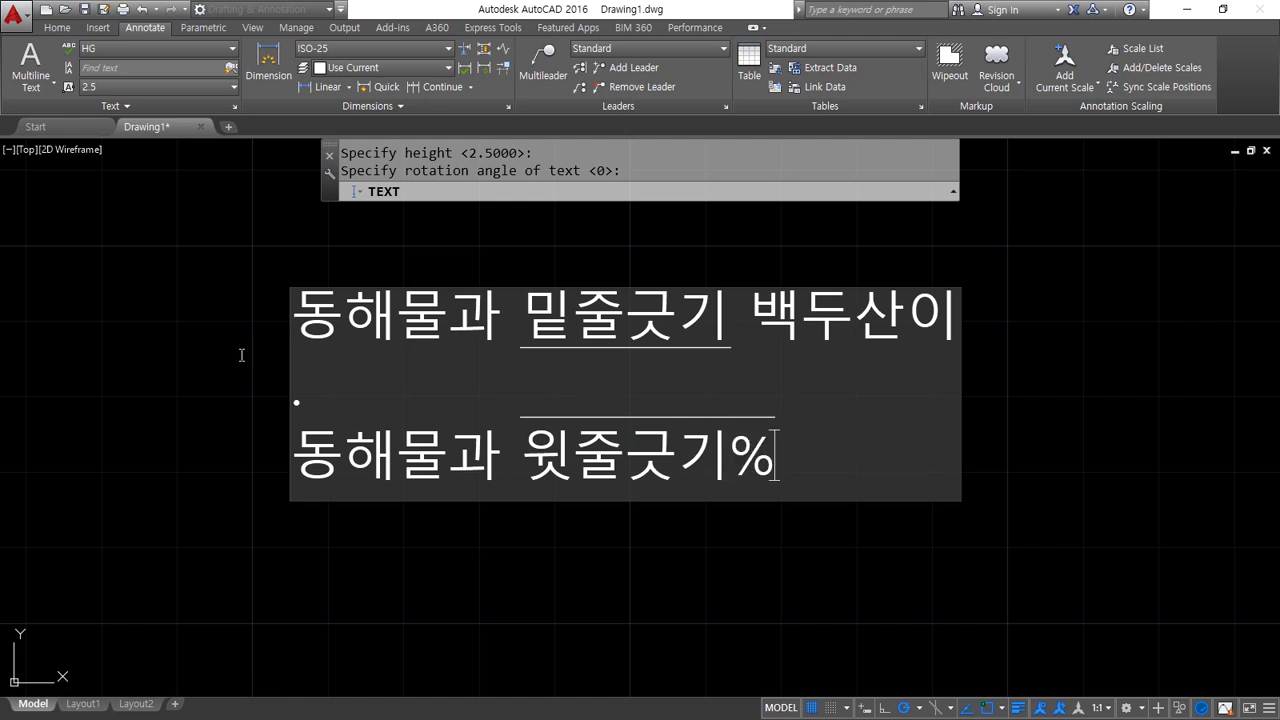
pyautogui.write('%o 백')
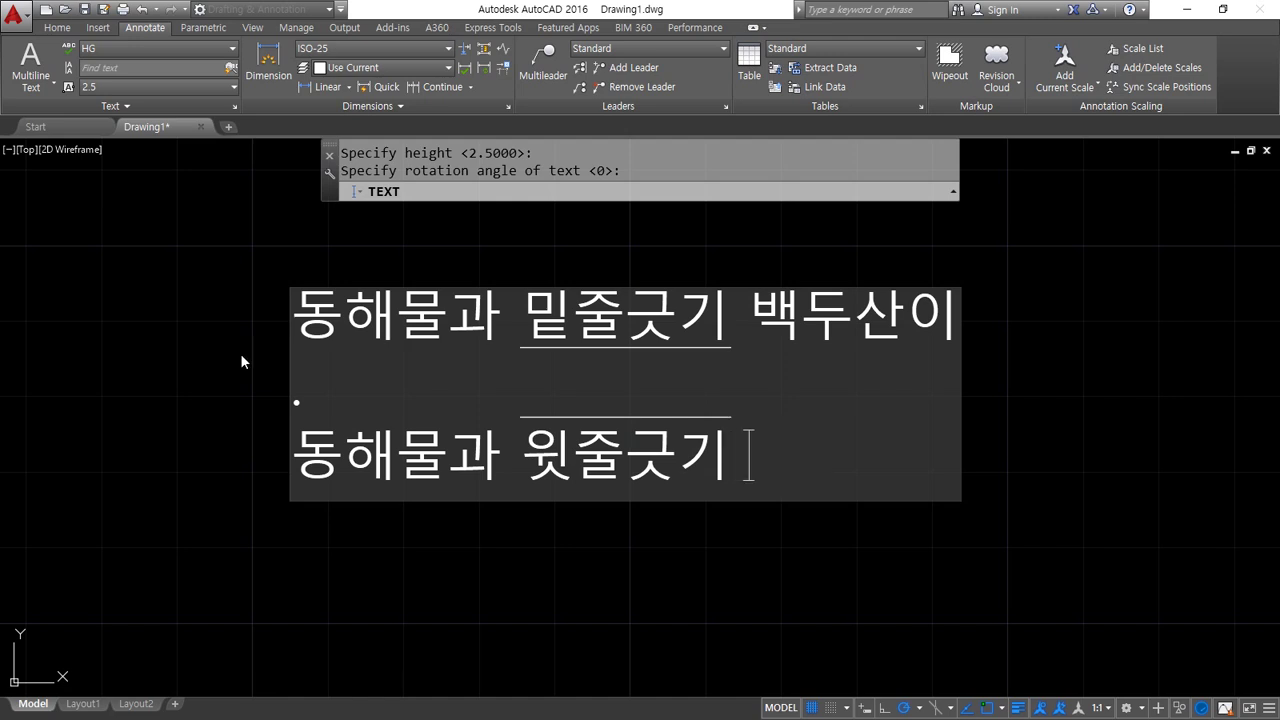
pyautogui.write('두산이')
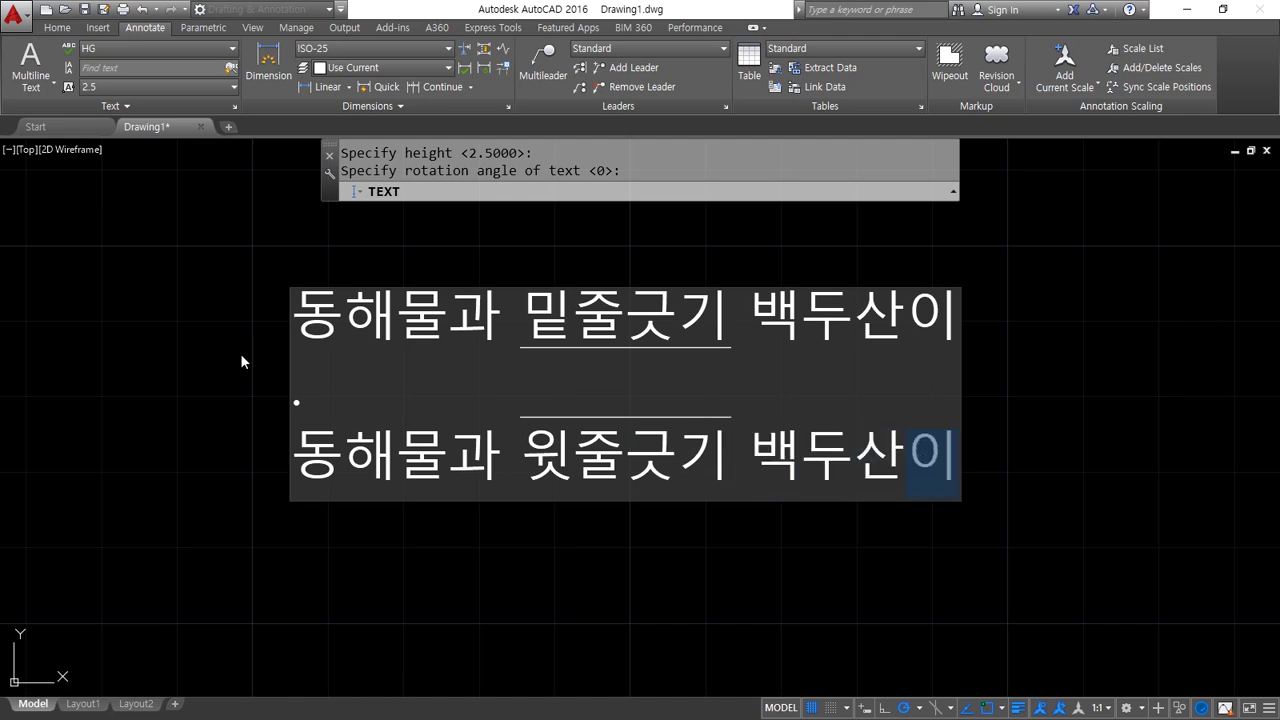
# Add a period-only separator line below the overline sample and begin another line.
pyautogui.press('Return')
pyautogui.press('Return')
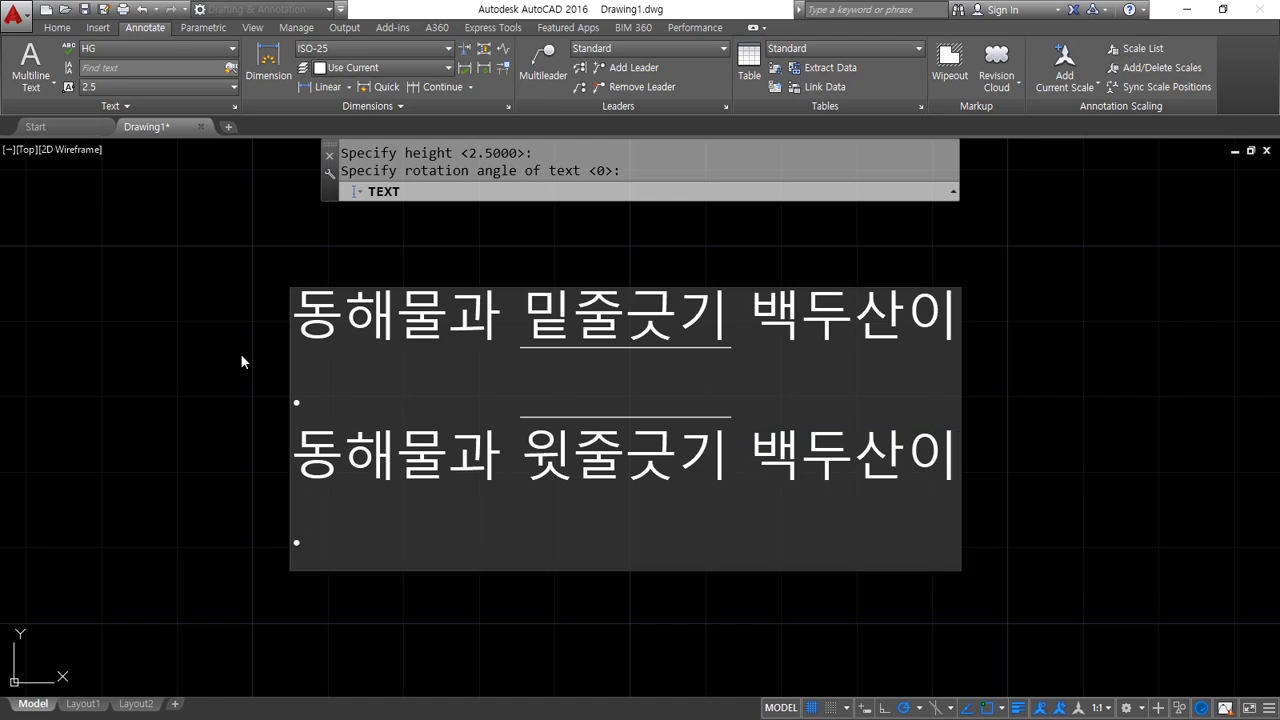
pyautogui.scroll(-2, 240, 353)
pyautogui.scroll(4, 240, 353)
pyautogui.scroll(-2, 217, 476)
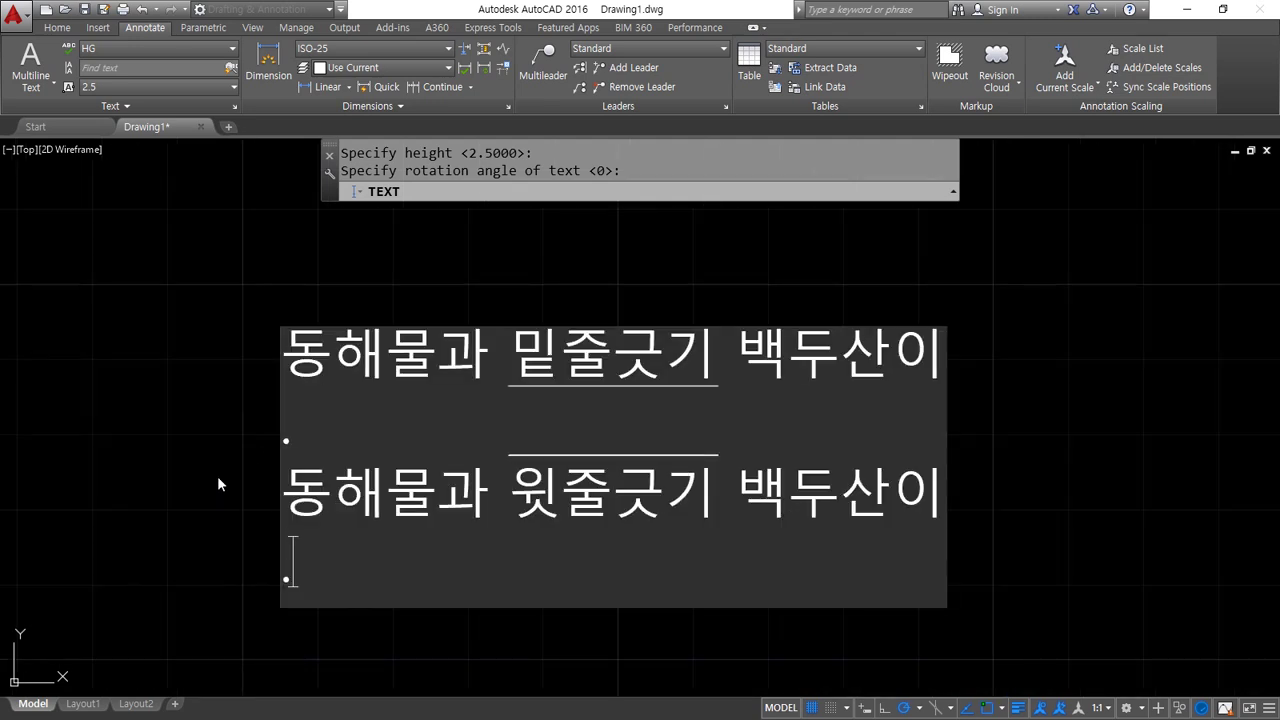
pyautogui.moveTo(222, 439); pyautogui.dragTo(240, 366, button='middle')
pyautogui.write('동')
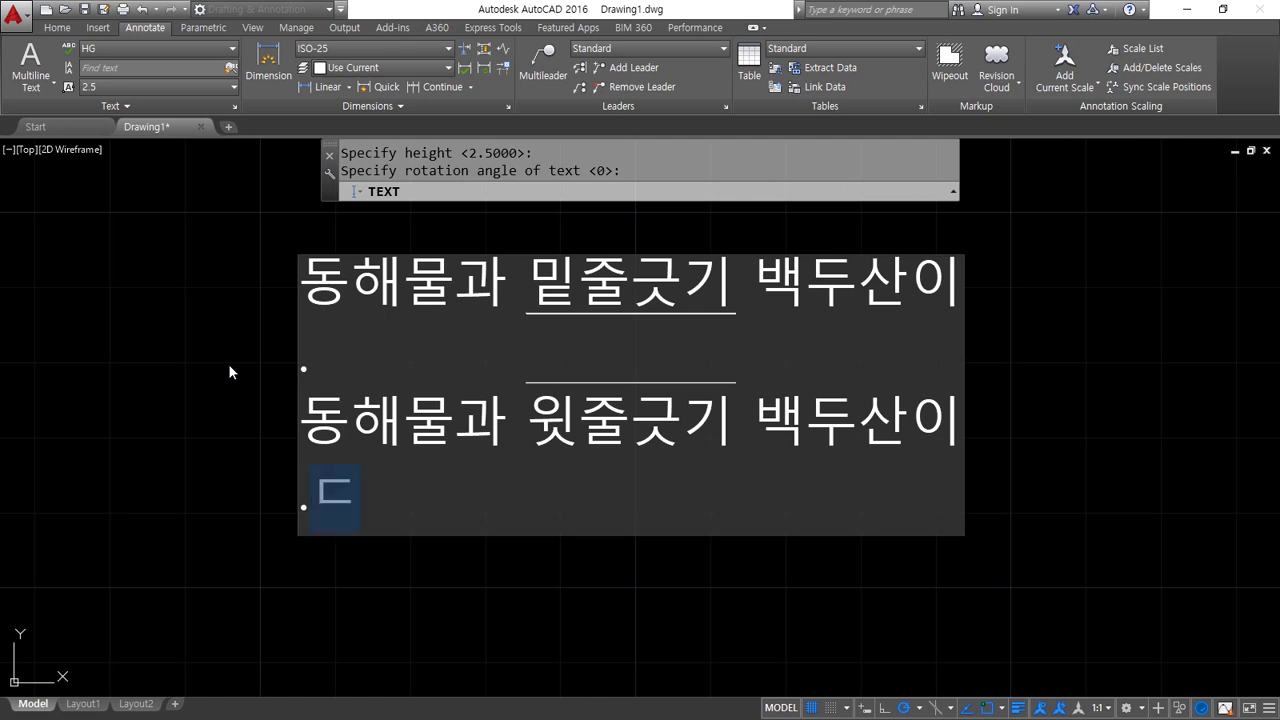
pyautogui.press('BackSpace')
pyautogui.press('Return')
# Enter the line "동해물과 %%k취소선긋기%%k 백두산이", using the strikethrough code around the middle word, and finish the text.
pyautogui.write('동해물')
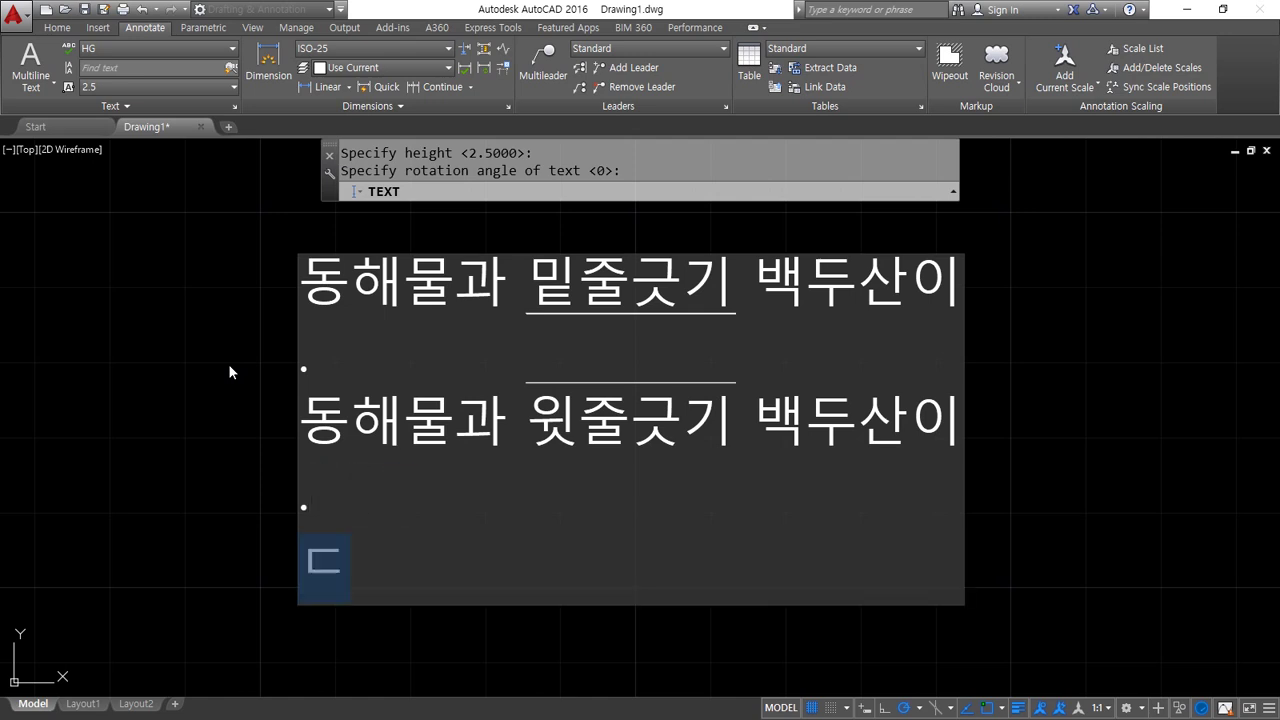
pyautogui.write('과 ')
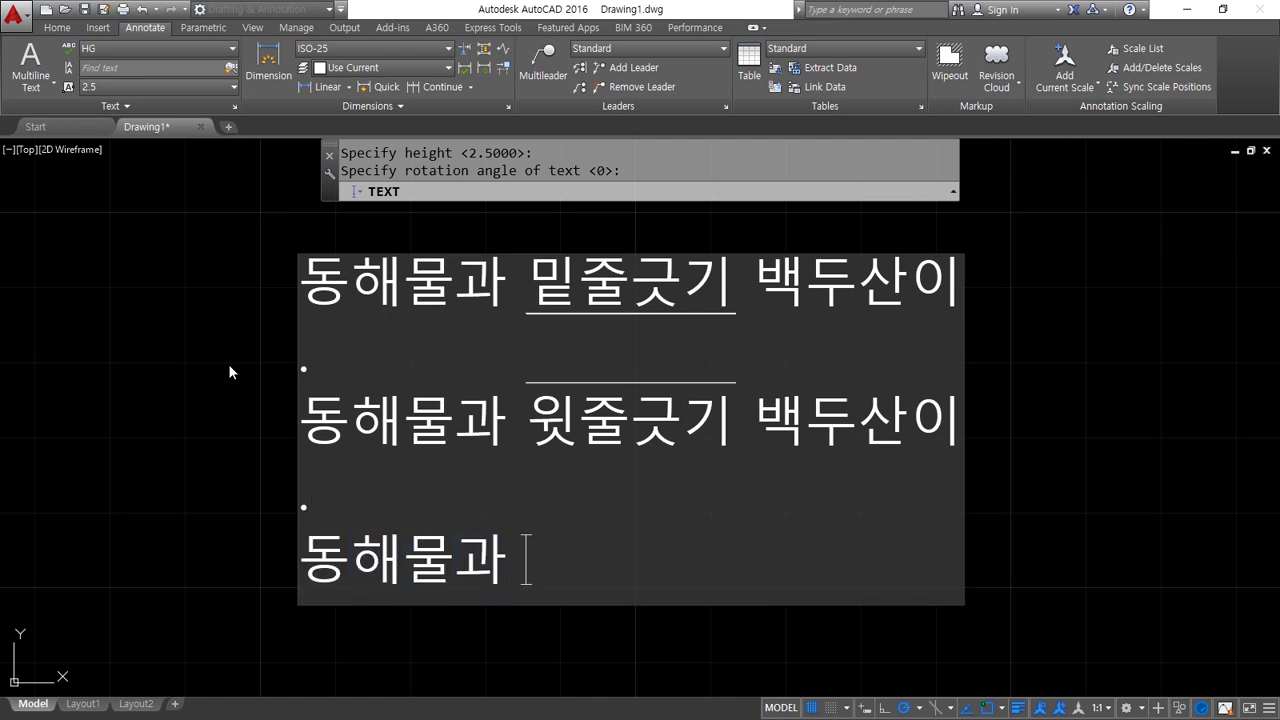
pyautogui.write('%% k')
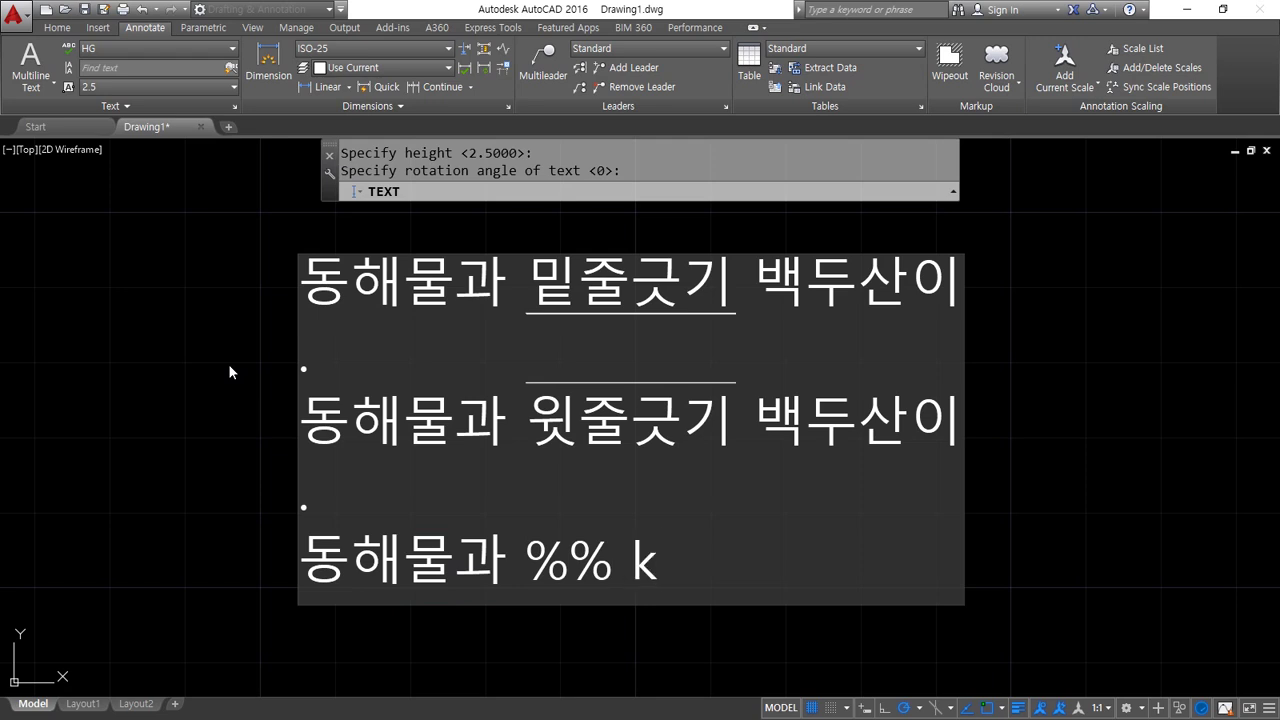
pyautogui.press('BackSpace')
pyautogui.press('BackSpace')
pyautogui.press('BackSpace')
pyautogui.press('BackSpace')
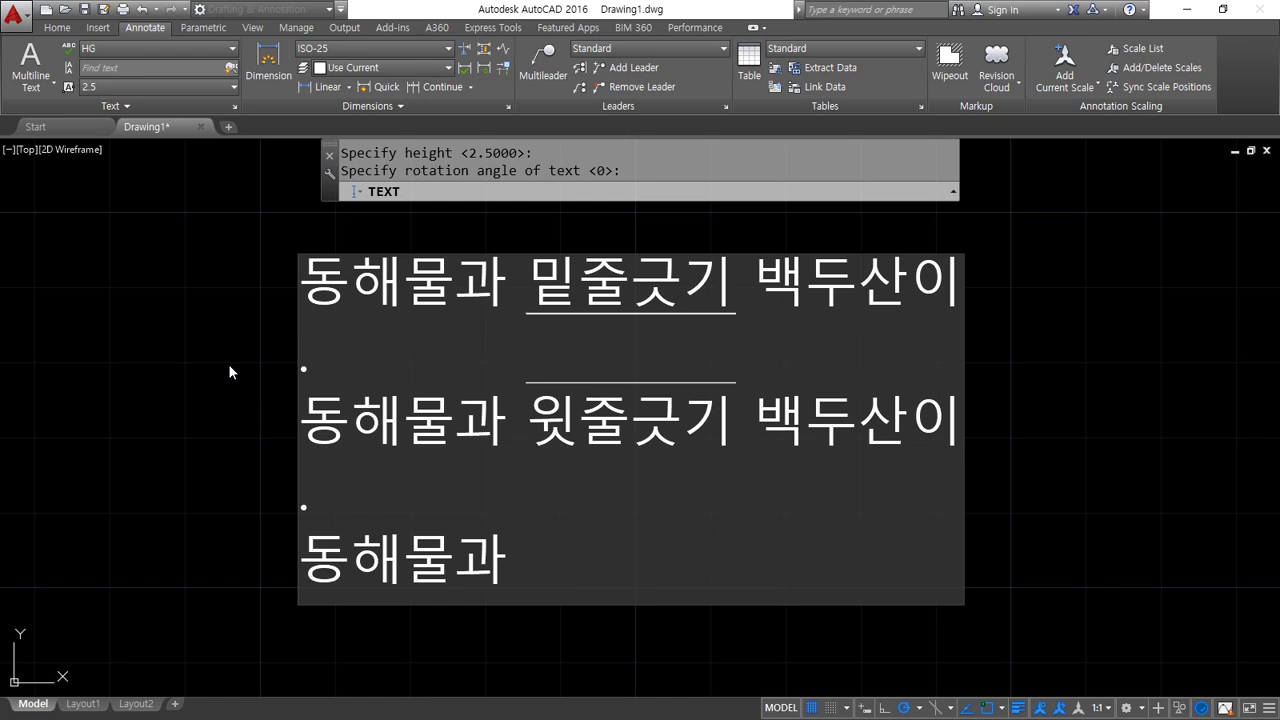
pyautogui.write('취소선')
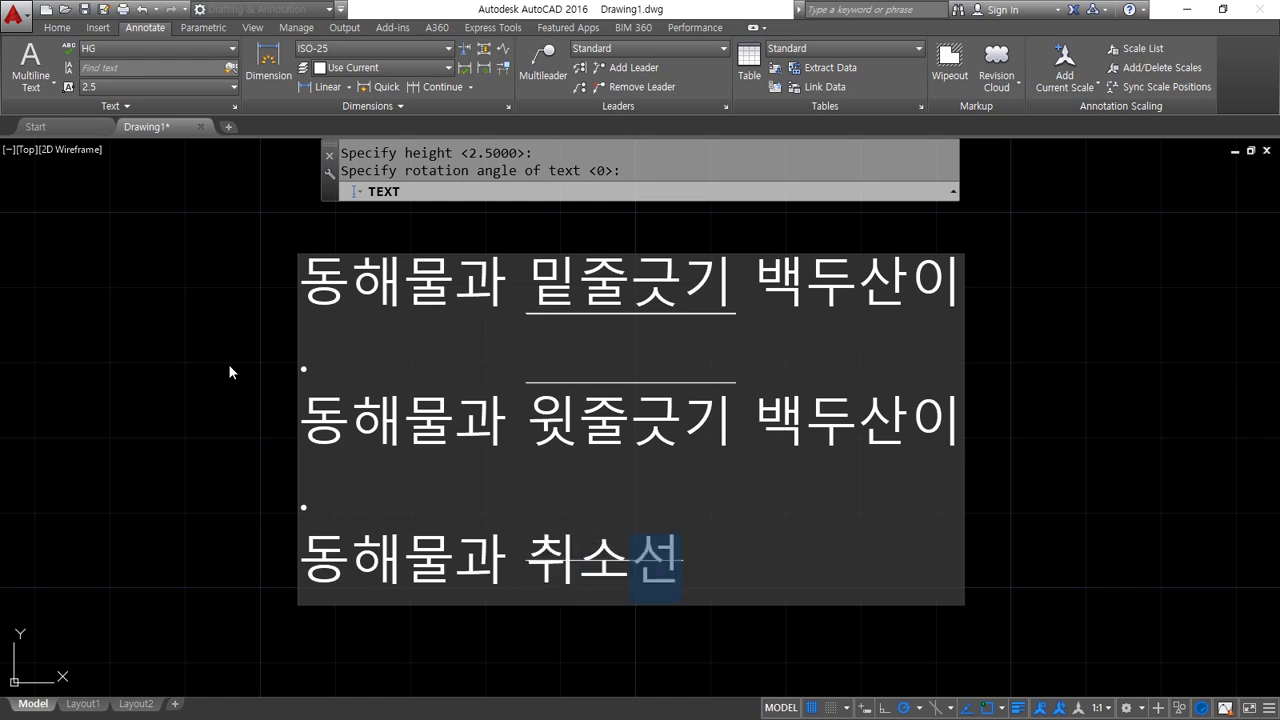
pyautogui.write('긋기%%')
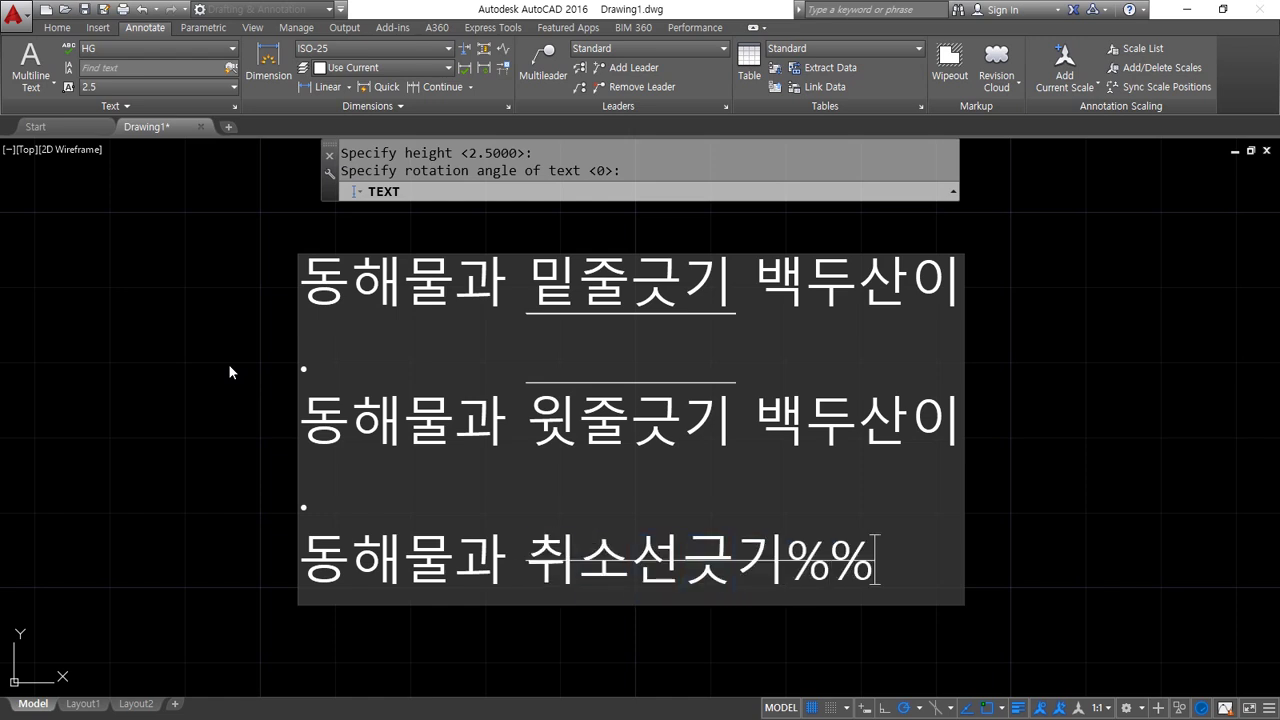
pyautogui.write('k 백두산이')
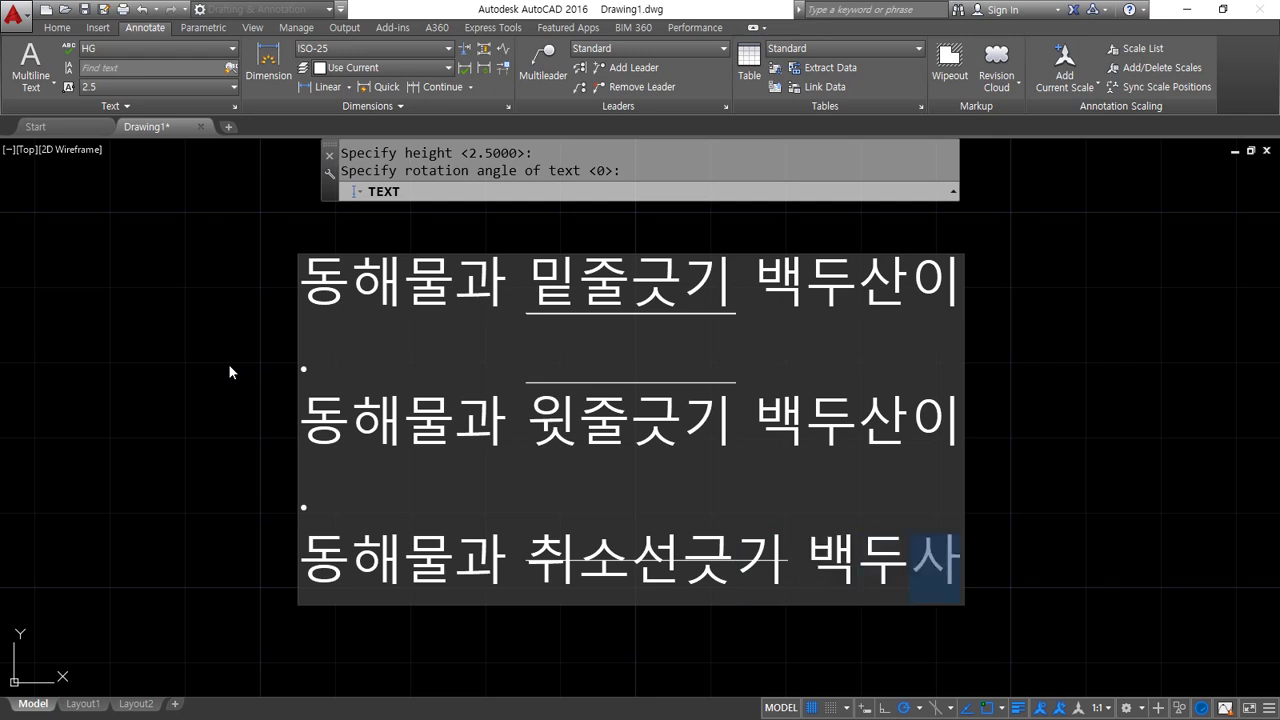
pyautogui.press('Return')
pyautogui.press('Return')
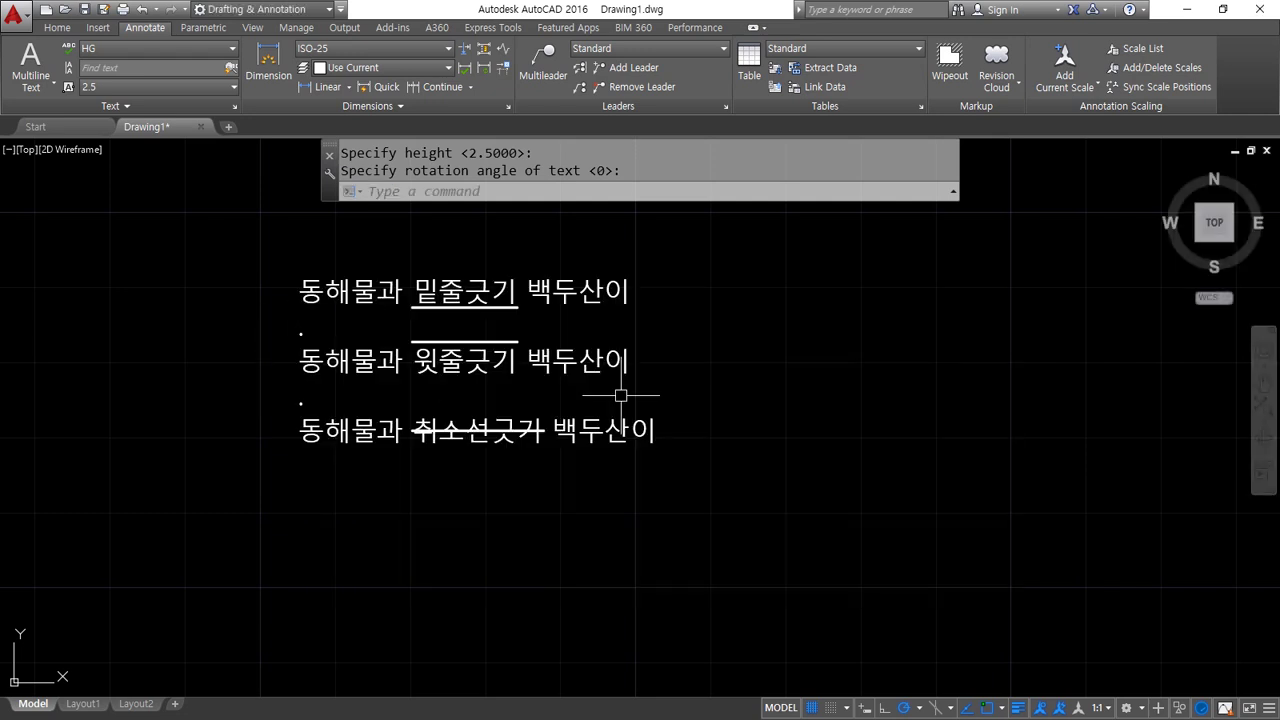
# Switch to the Notepad lesson notes and add the entry "%%u 밑줄긋기" below the special-character list, separated by a blank line.
pyautogui.scroll(4, 447, 378)
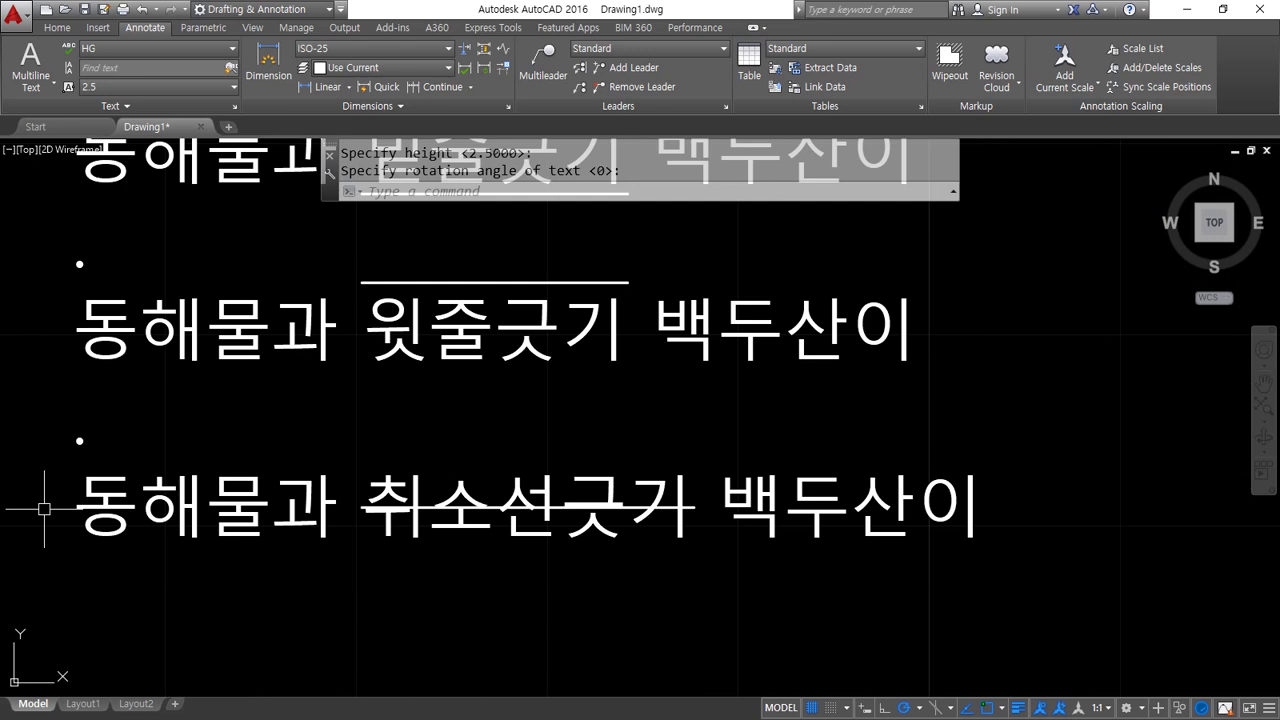
pyautogui.hotkey('alt', 'Tab')
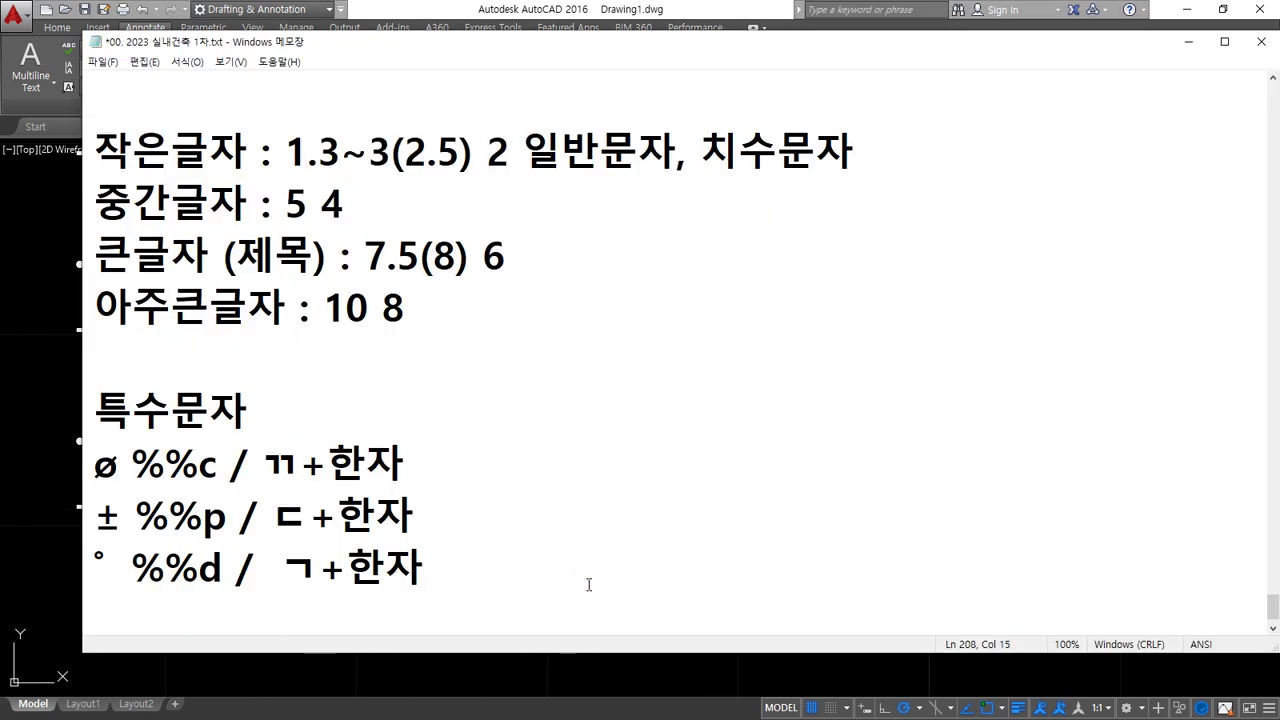
pyautogui.press('Return')
pyautogui.press('Return')
pyautogui.write('%%')
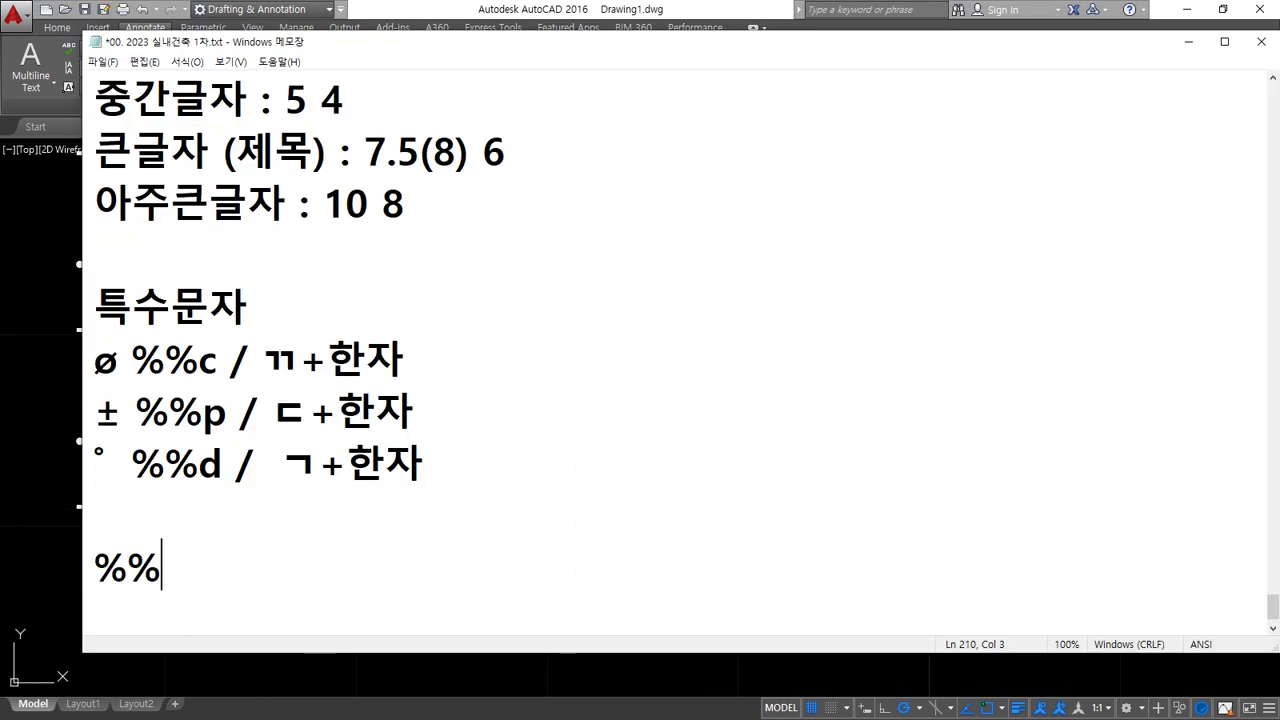
pyautogui.write('u')
pyautogui.press('Hangul')
pyautogui.write('밑')
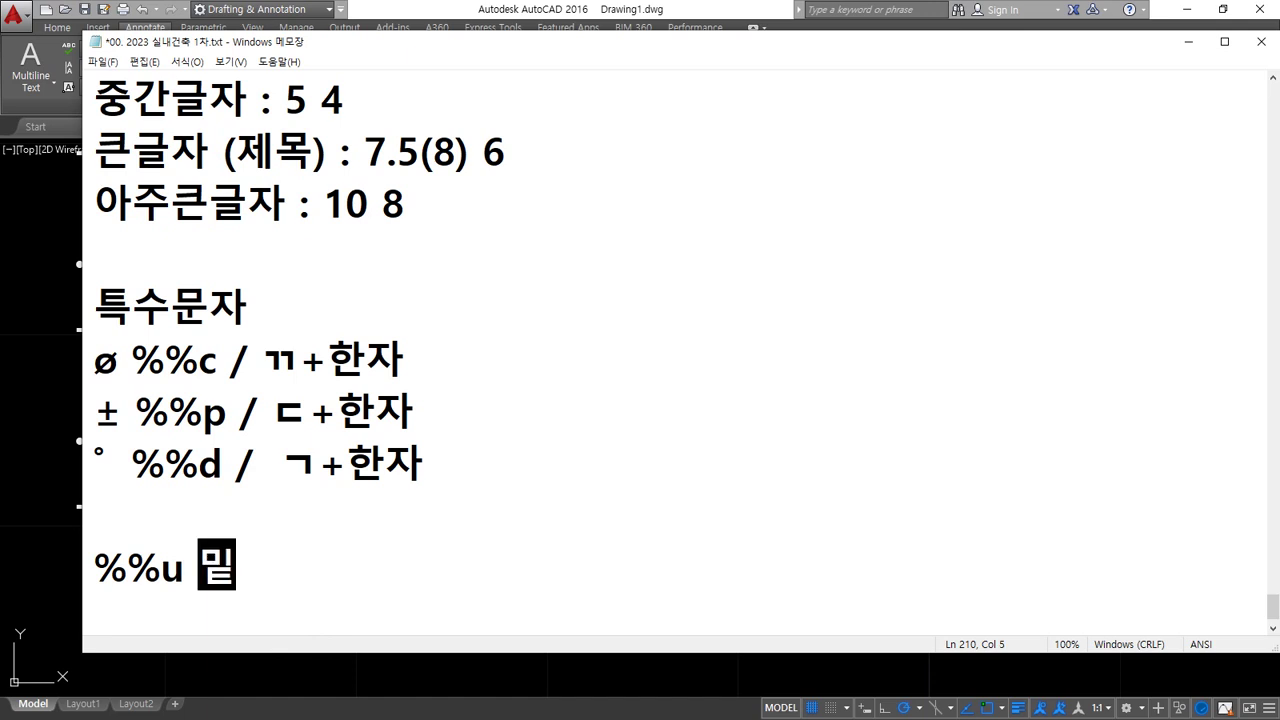
pyautogui.write('줄긋기')
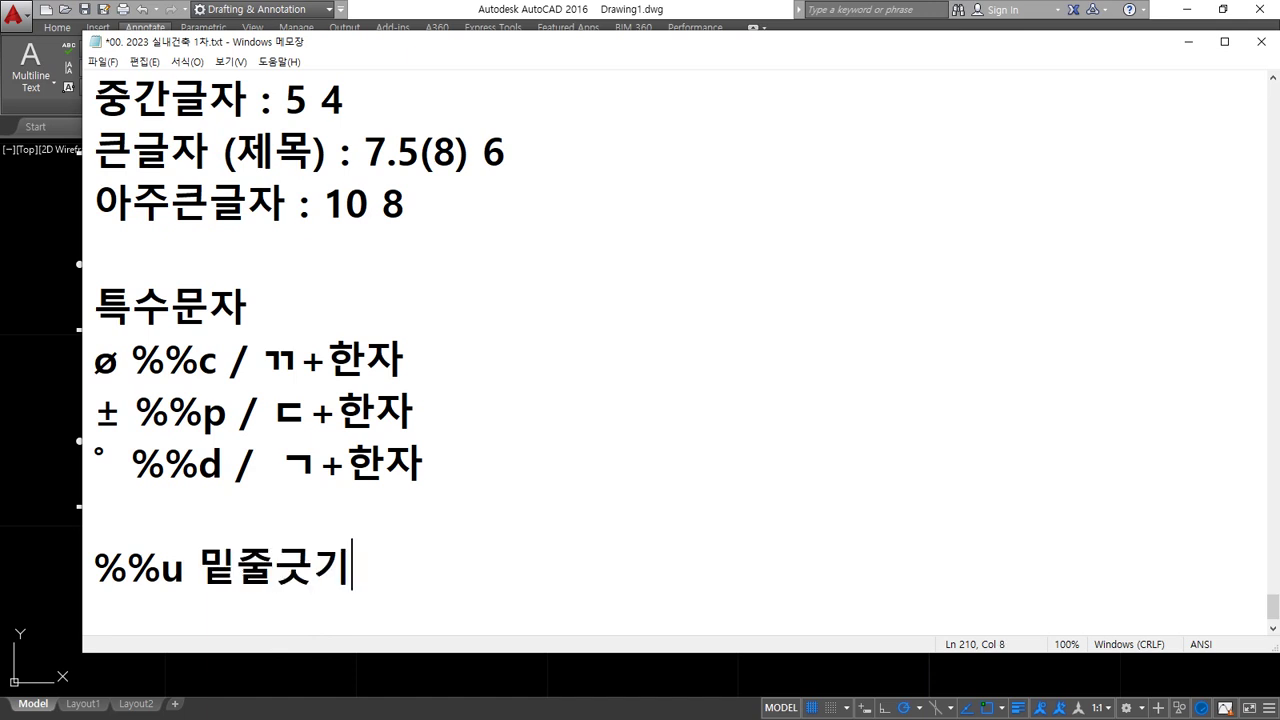
# Append "%%o 윗줄긋기 %%p 취소선" to the same line of the notes.
pyautogui.write(' %%')
pyautogui.write('o')
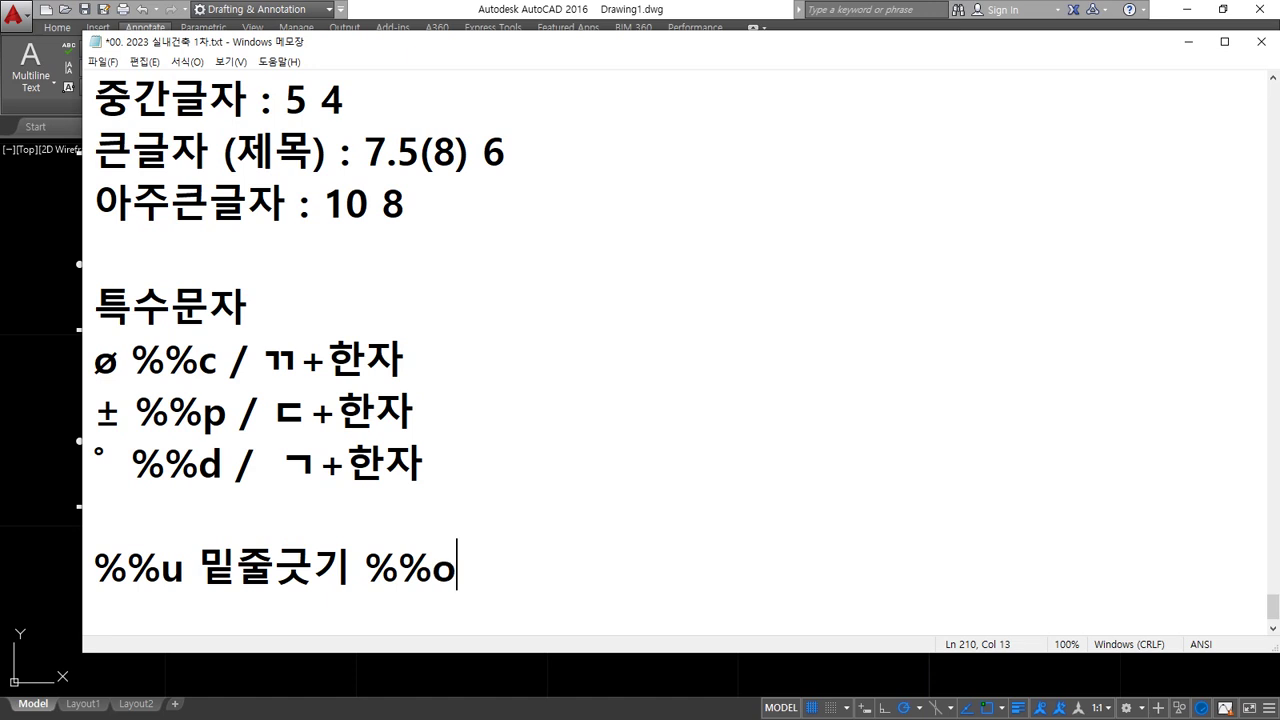
pyautogui.write(' 윗줄긋기')
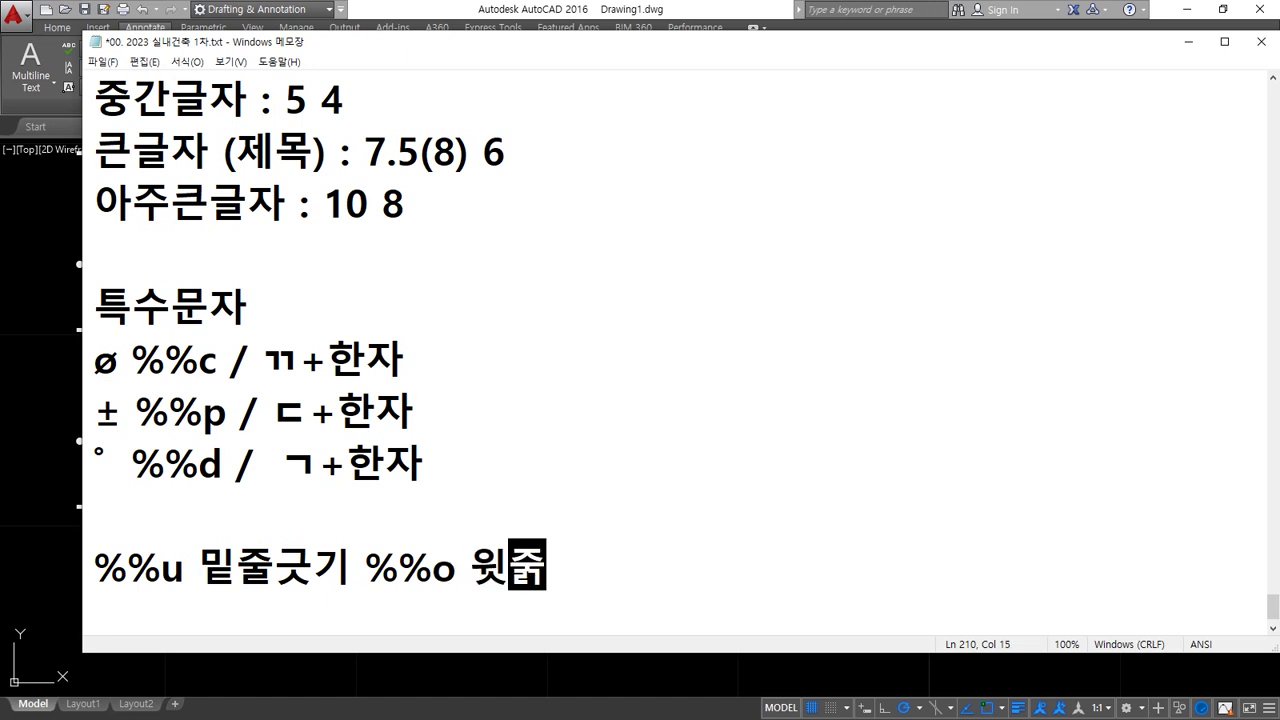
pyautogui.write(' %%p')
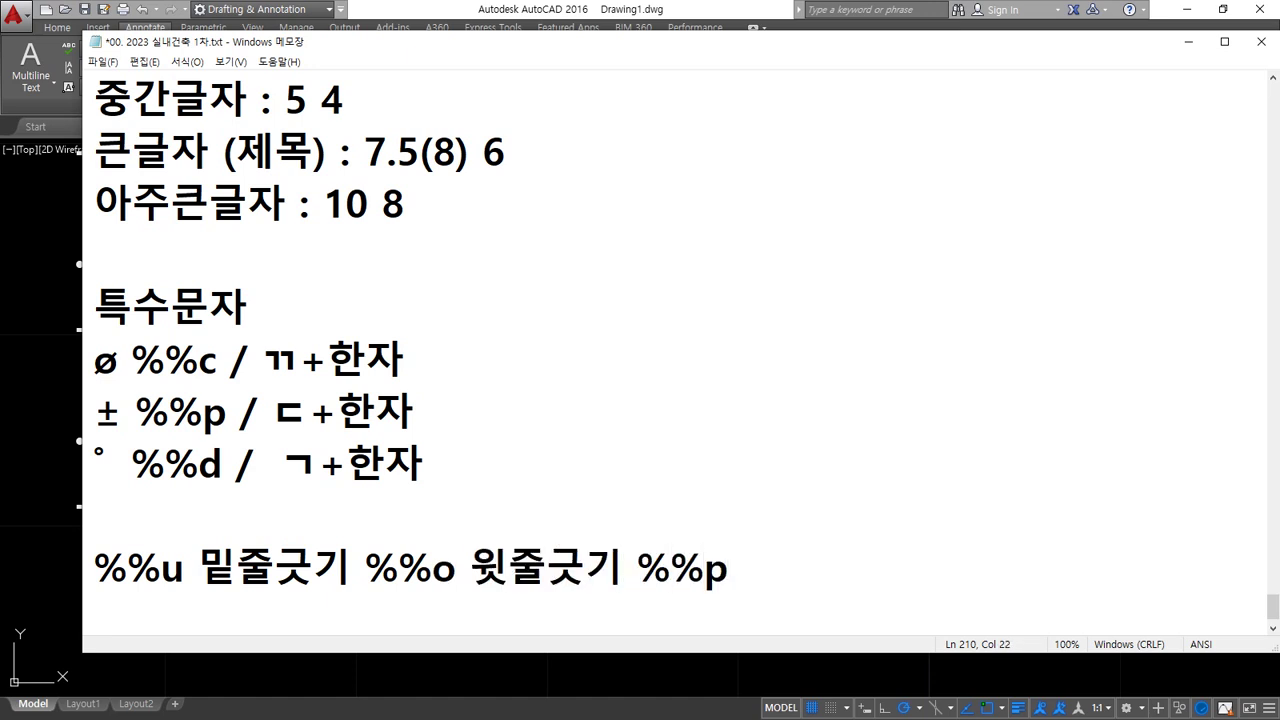
pyautogui.write(' 취소선')
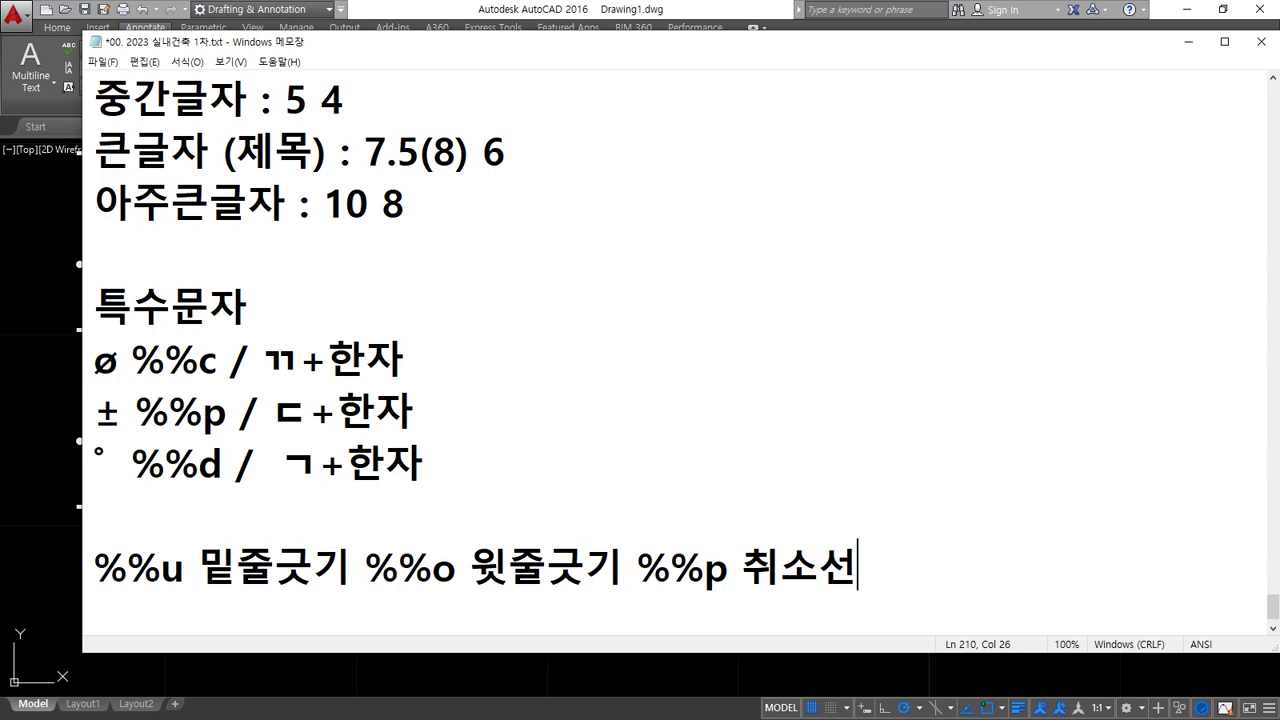
# Switch back to AutoCAD and erase all the underline, overline and strikethrough sample lines together with their period separators.
pyautogui.hotkey('alt', 'Tab')
pyautogui.click(812, 476)
pyautogui.click(277, 257)
pyautogui.write('e')
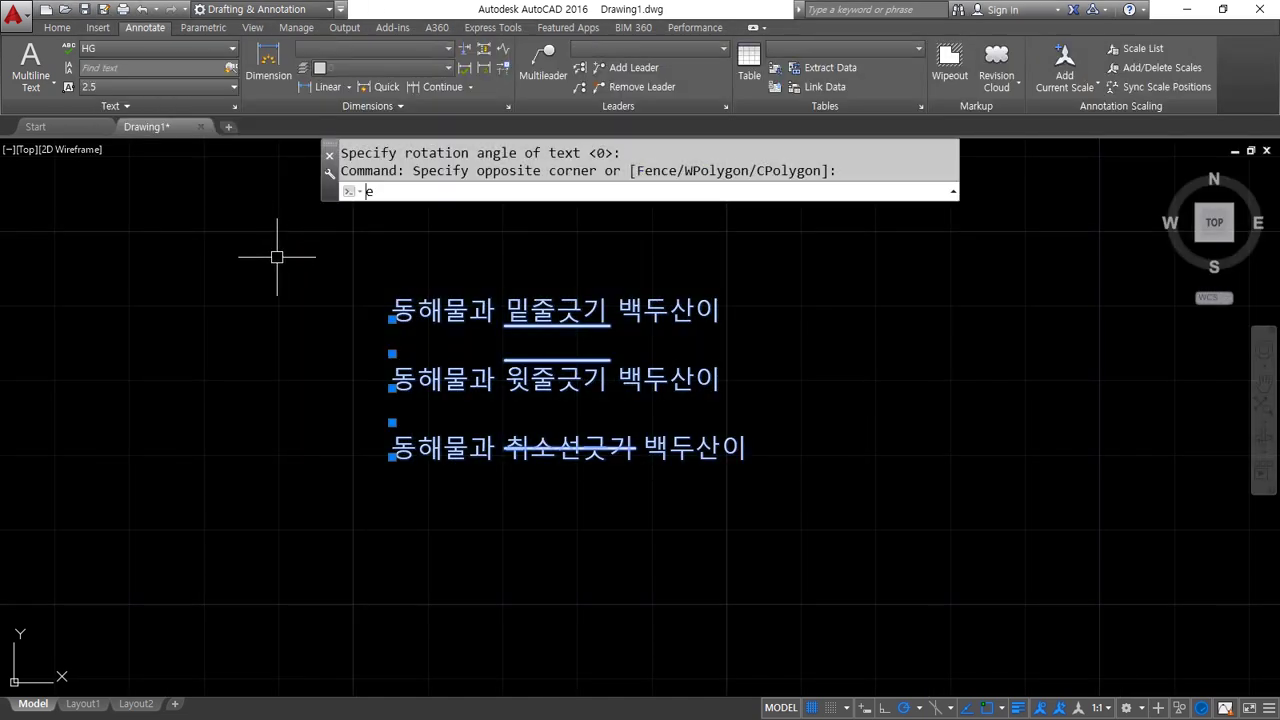
pyautogui.press('Return')
# Create single-line text in the empty drawing with height 2.5 and rotation 0, entering "동해물과 백두산이" as its first line.
pyautogui.write('z')
pyautogui.press('Return')
pyautogui.write('a')
pyautogui.press('Return')
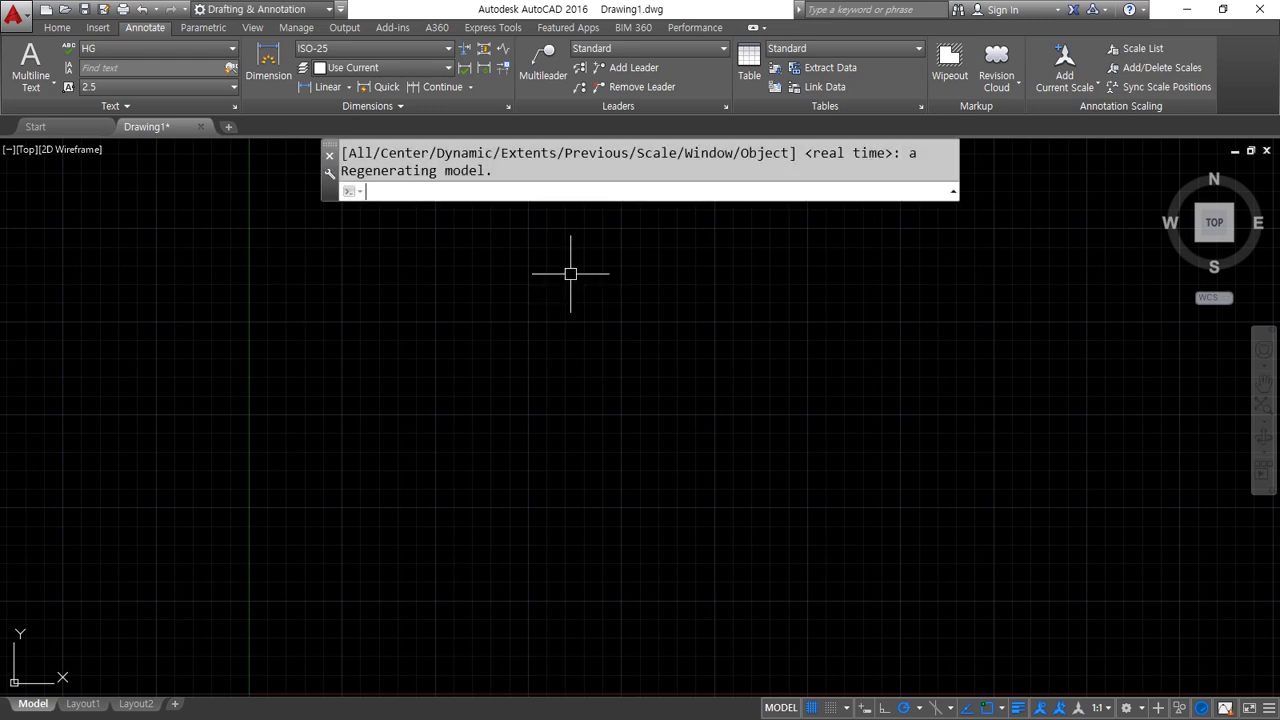
pyautogui.write('dt')
pyautogui.press('Return')
pyautogui.click(377, 312)
pyautogui.press('Return')
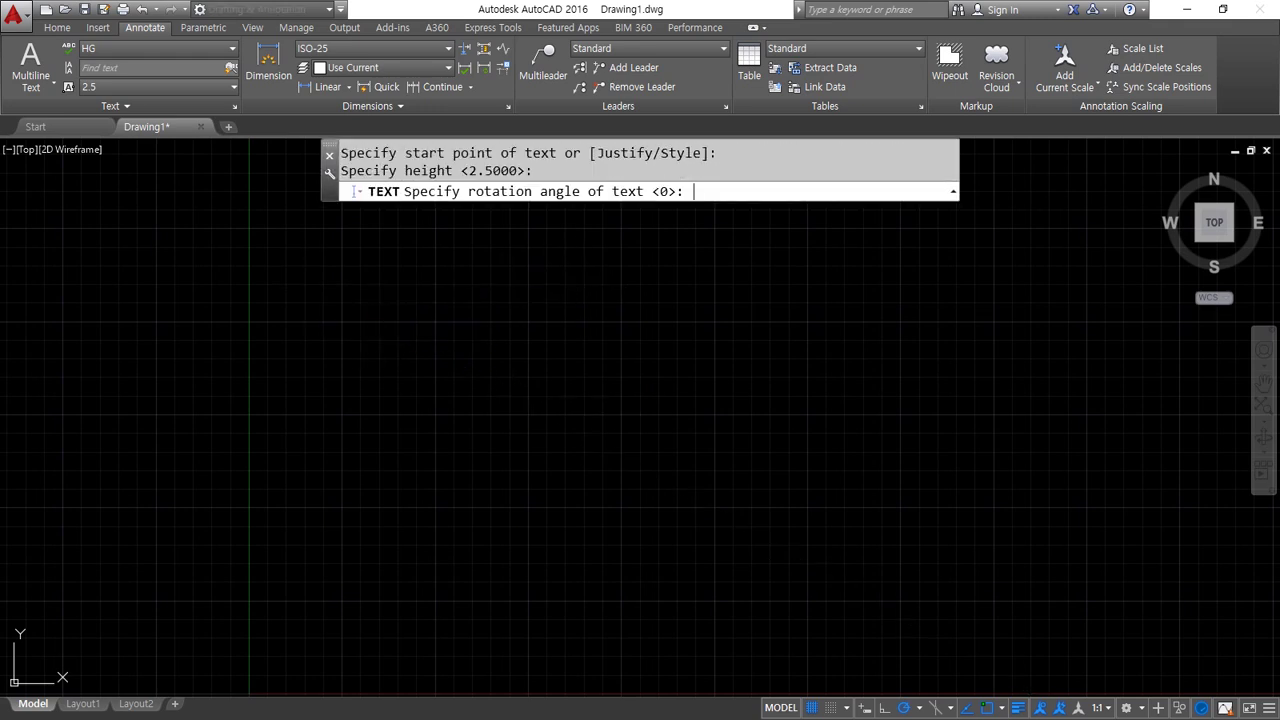
pyautogui.press('Return')
pyautogui.scroll(4, 408, 380)
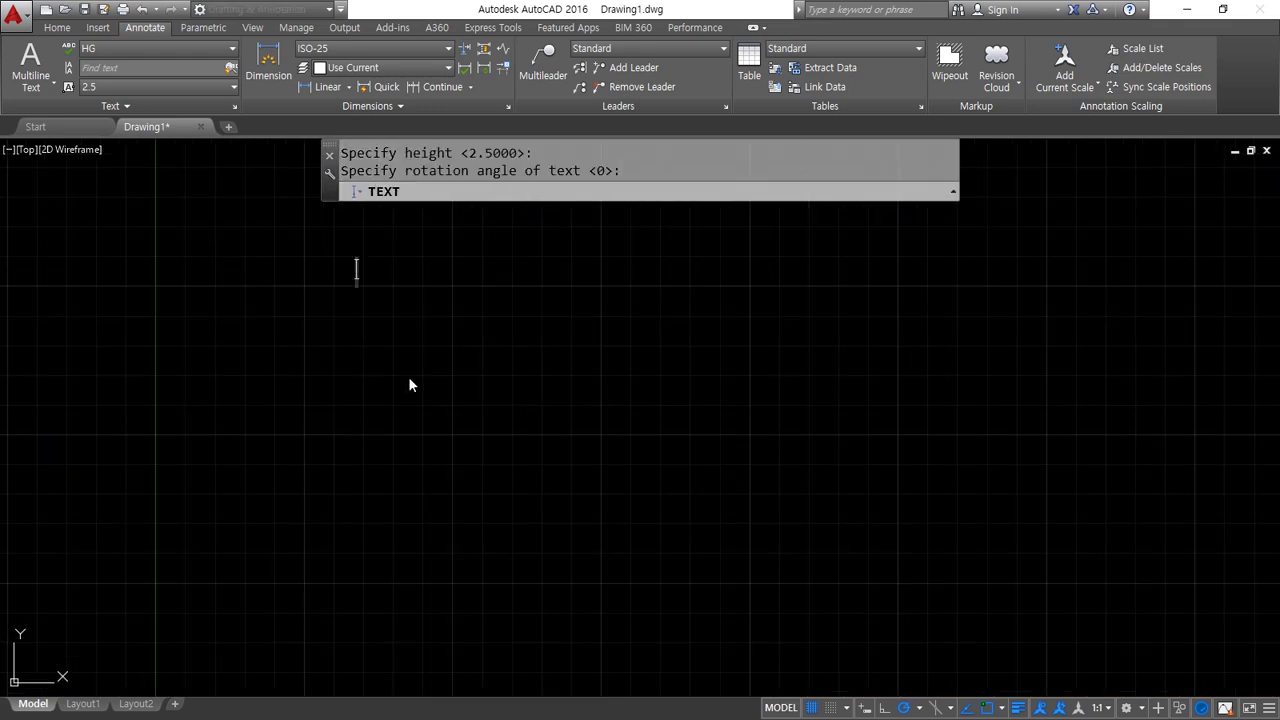
pyautogui.write('동')
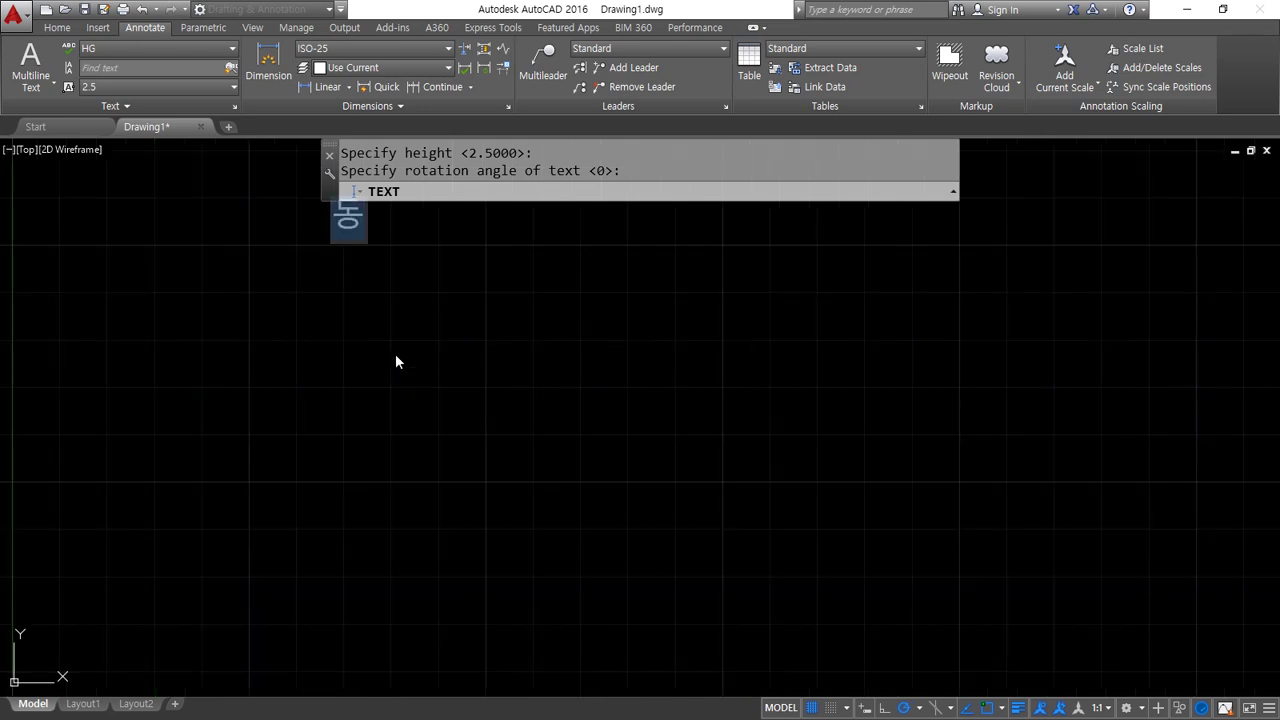
pyautogui.write('해물과 백두산이')
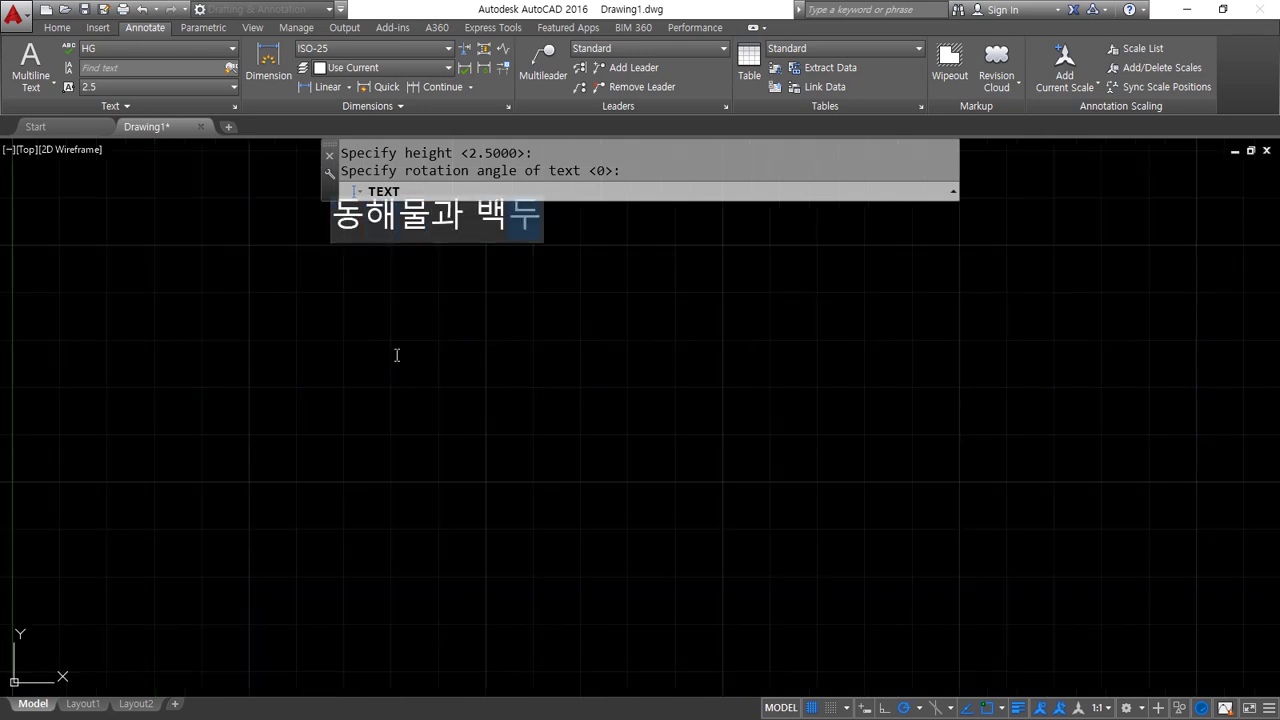
# Add a second line "마르고 닳도록" and finish the text.
pyautogui.press('Return')
pyautogui.write('마르고 닳도록')
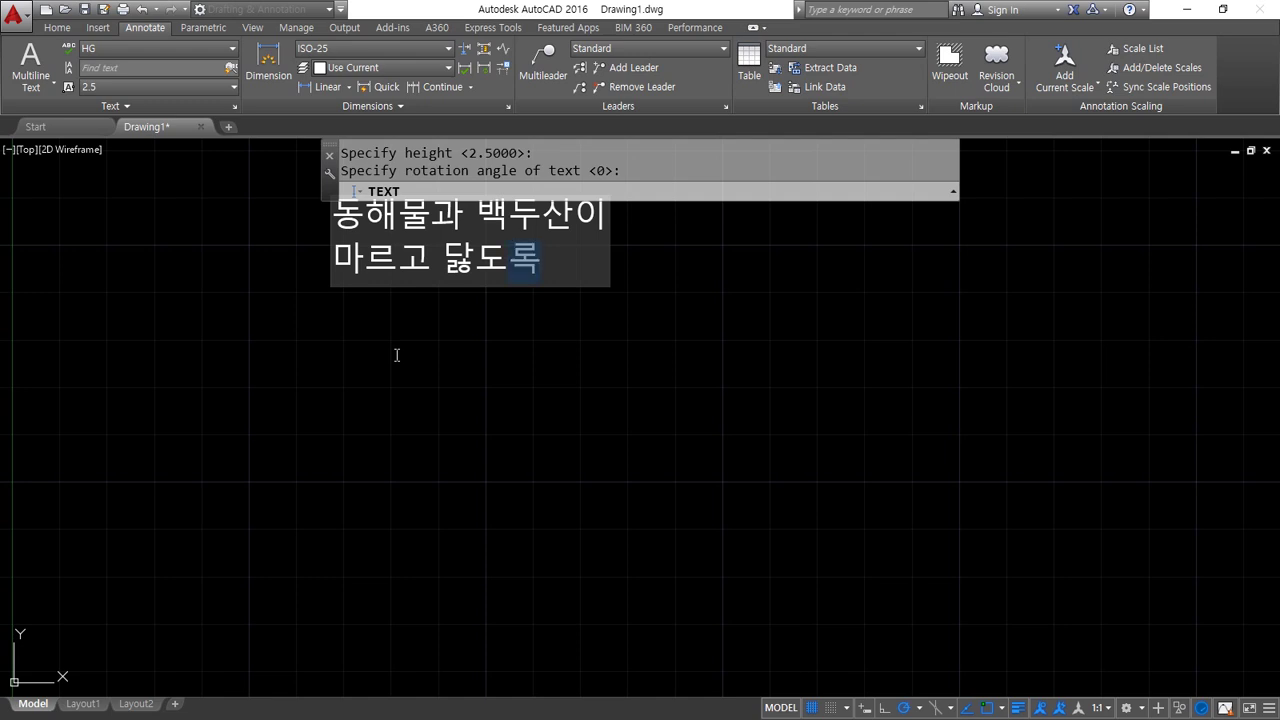
pyautogui.press('Return')
pyautogui.press('Return')
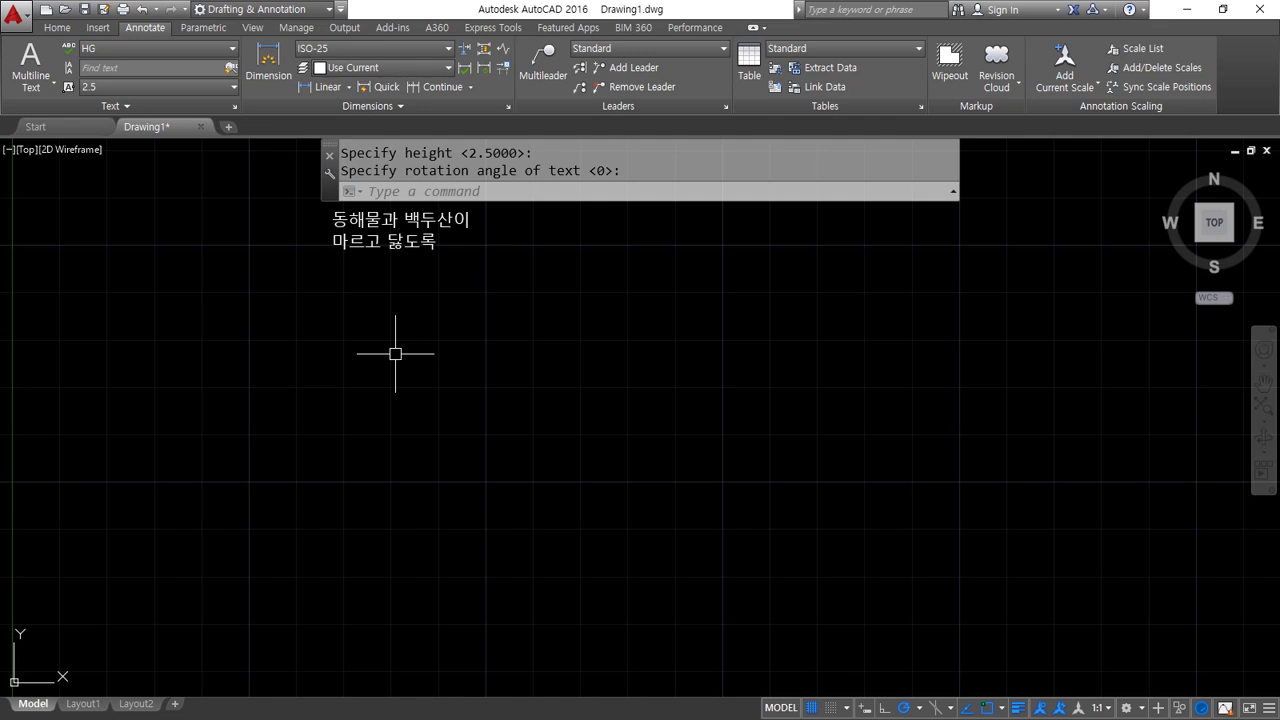
# Repeat the single-line text command, continuing directly below the last line, and enter "하느님이 보우하사".
pyautogui.press('Return')
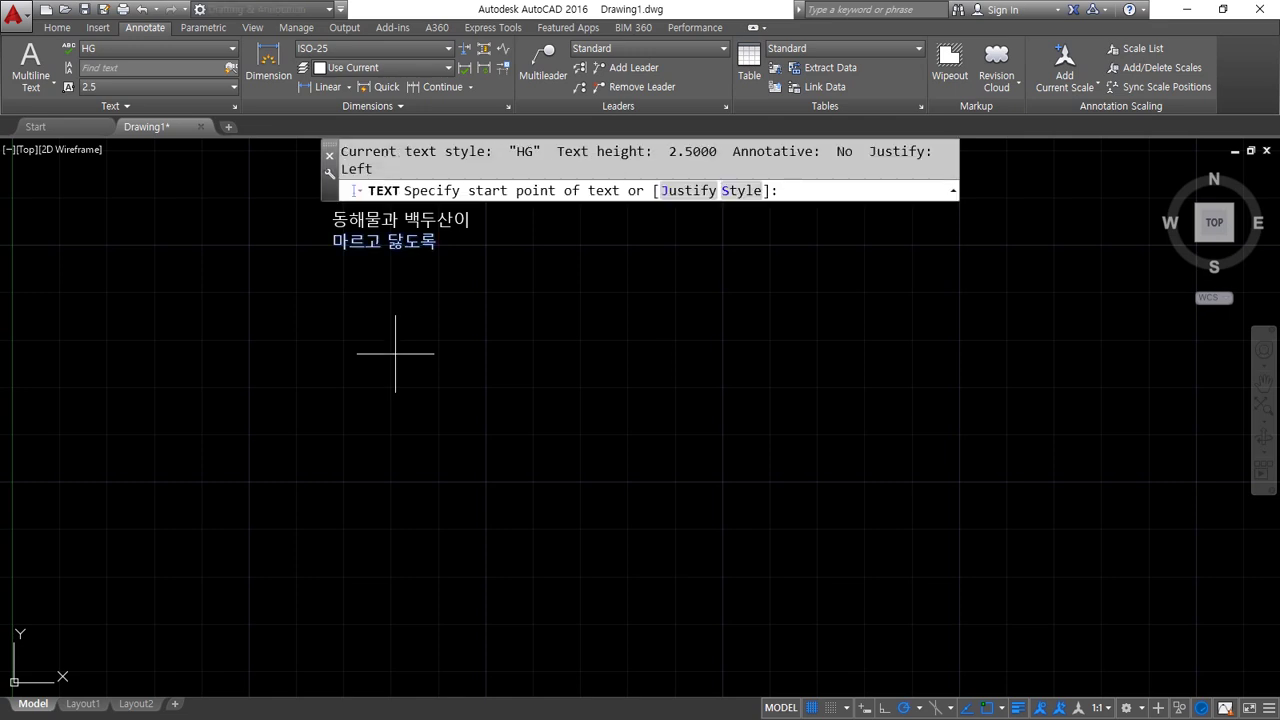
pyautogui.scroll(2, 257, 223)
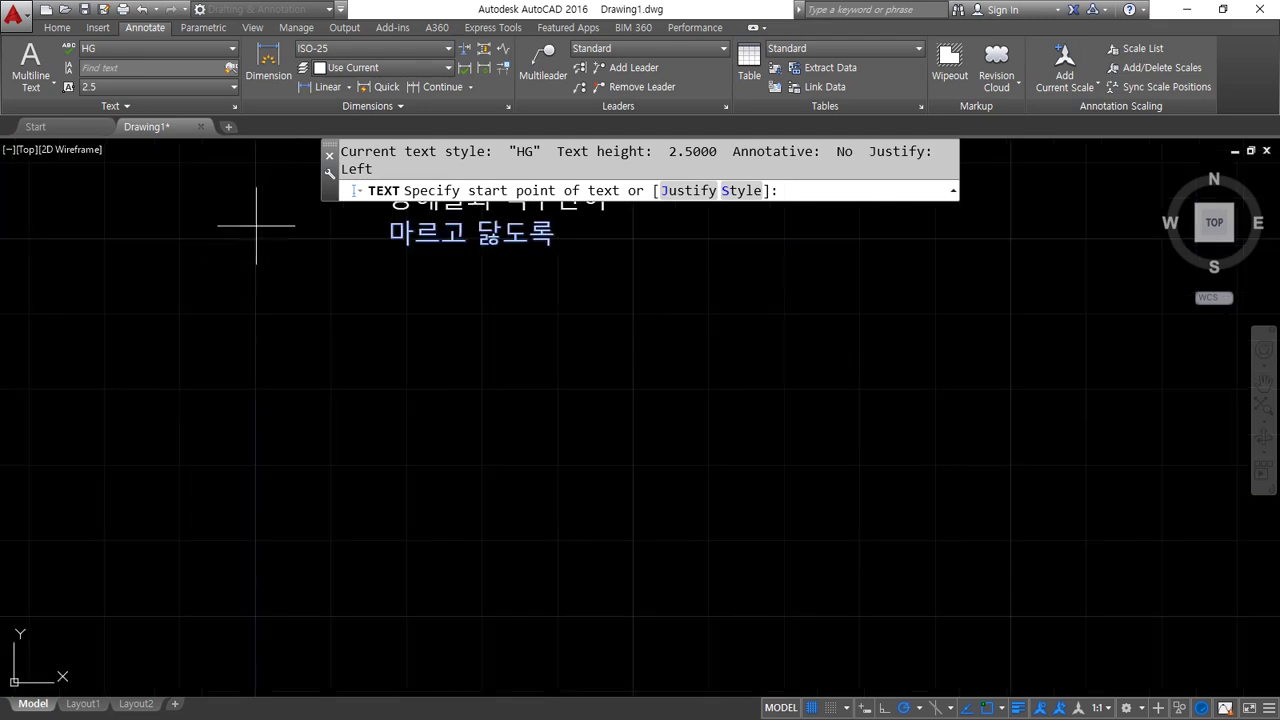
pyautogui.moveTo(257, 223); pyautogui.dragTo(229, 409, button='middle')
pyautogui.scroll(2, 262, 402)
pyautogui.moveTo(396, 453)
pyautogui.mouseDown(button='middle')
pyautogui.moveTo(149, 404)
pyautogui.moveTo(360, 428)
pyautogui.mouseUp(button='middle')
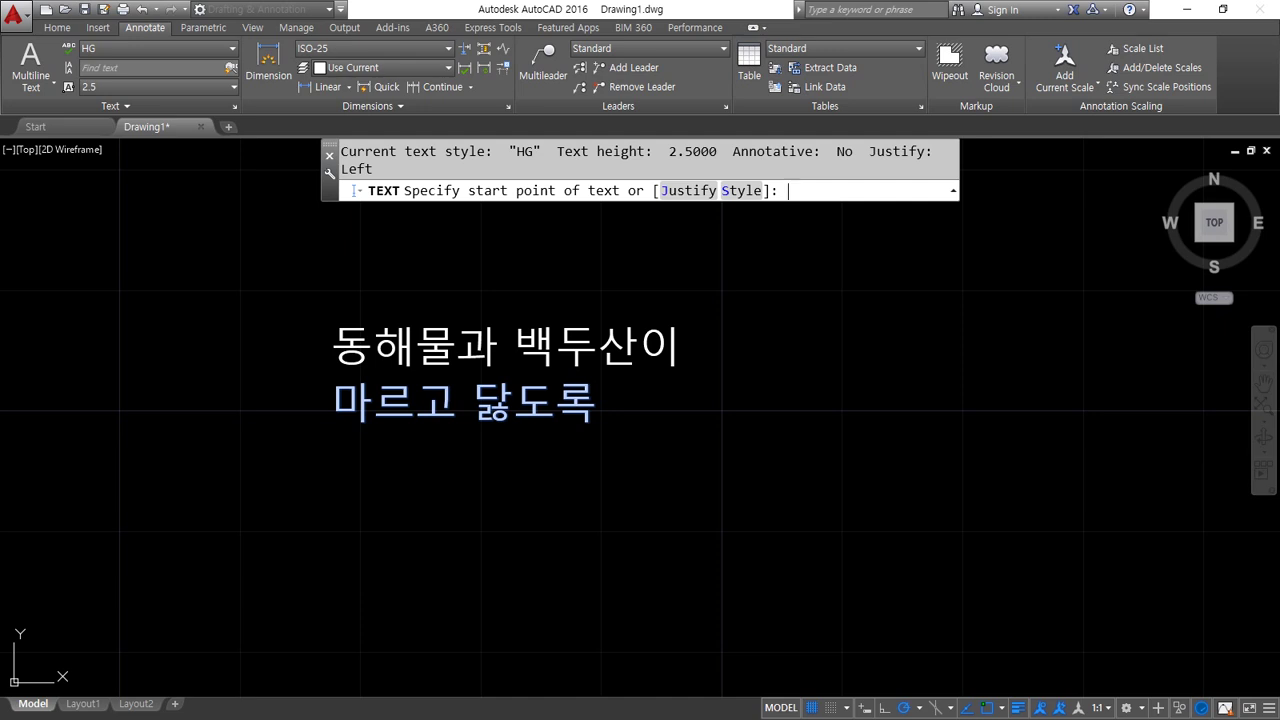
pyautogui.press('Return')
pyautogui.write('하')
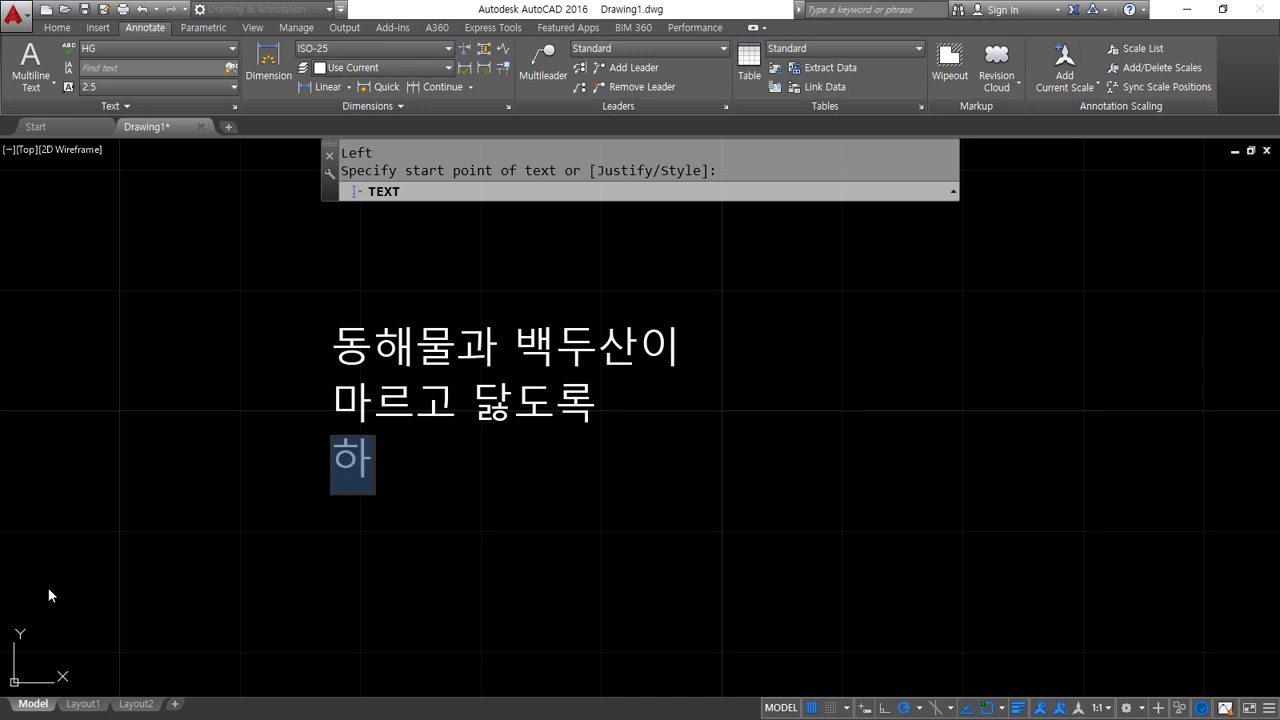
pyautogui.write('느님이 보우하사')
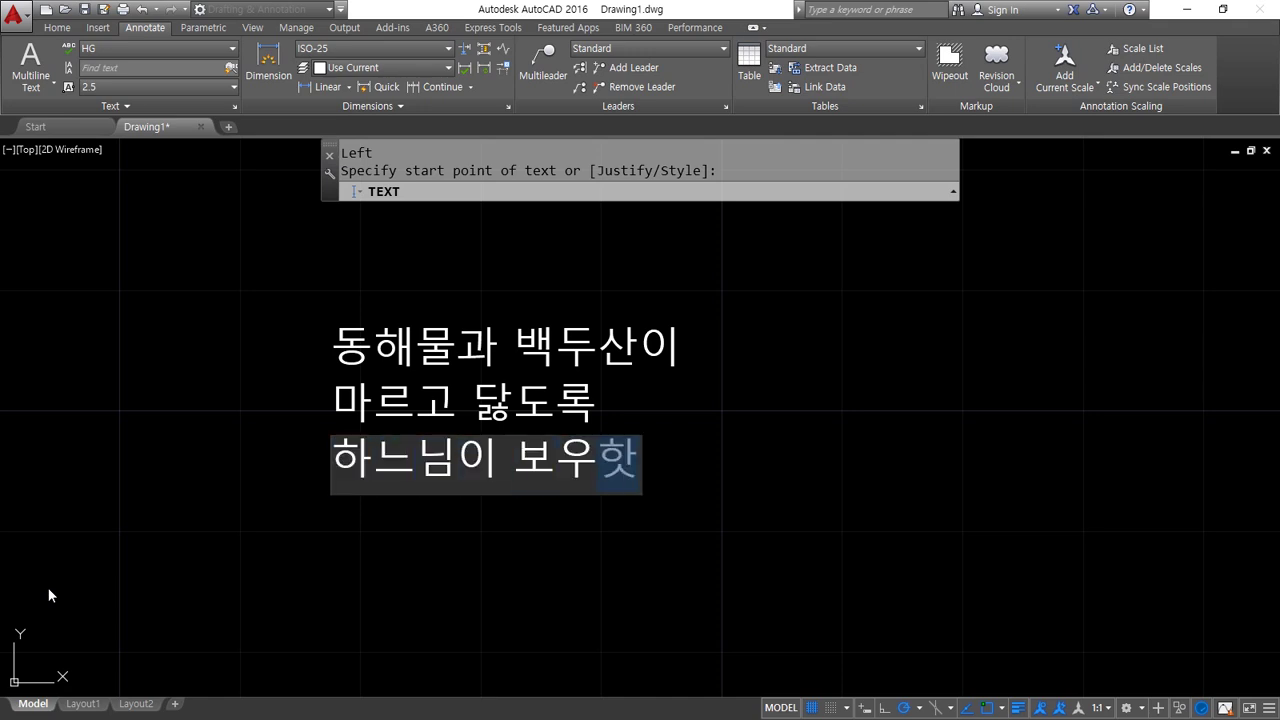
# Enter "우리나라 만세" as the following line and finish the text.
pyautogui.press('Return')
pyautogui.write('우리')
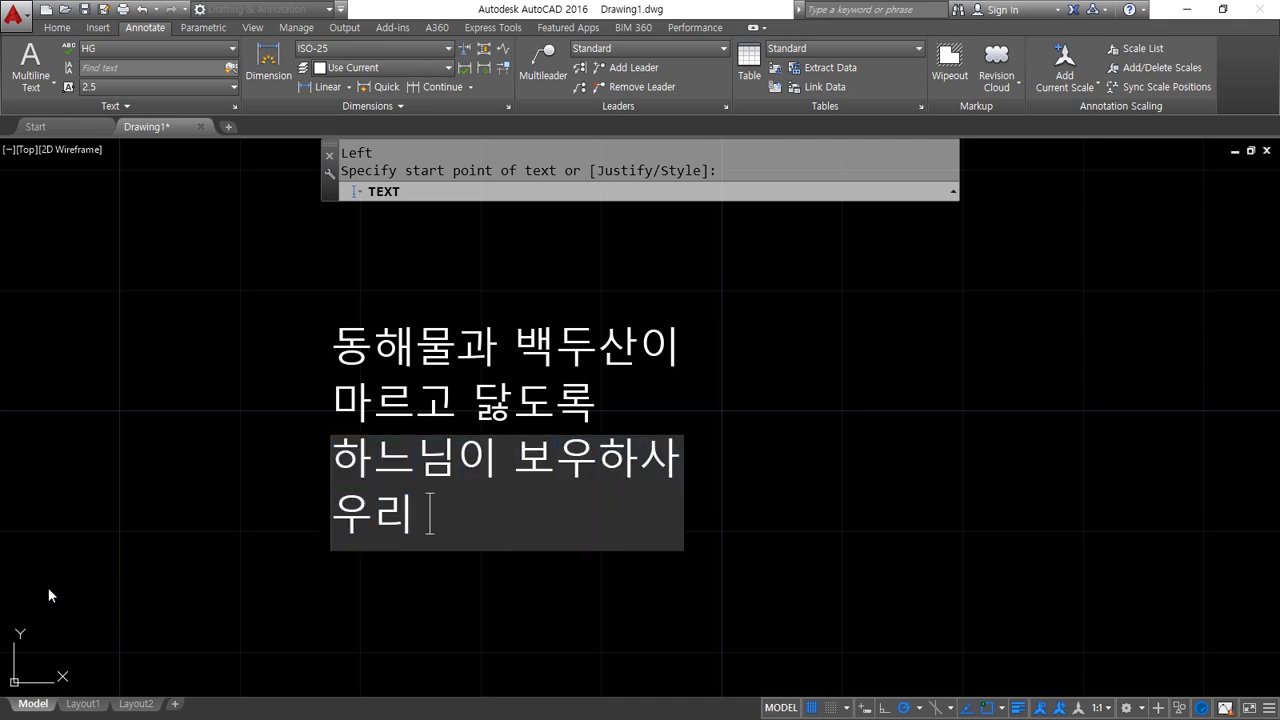
pyautogui.write('나라 만세')
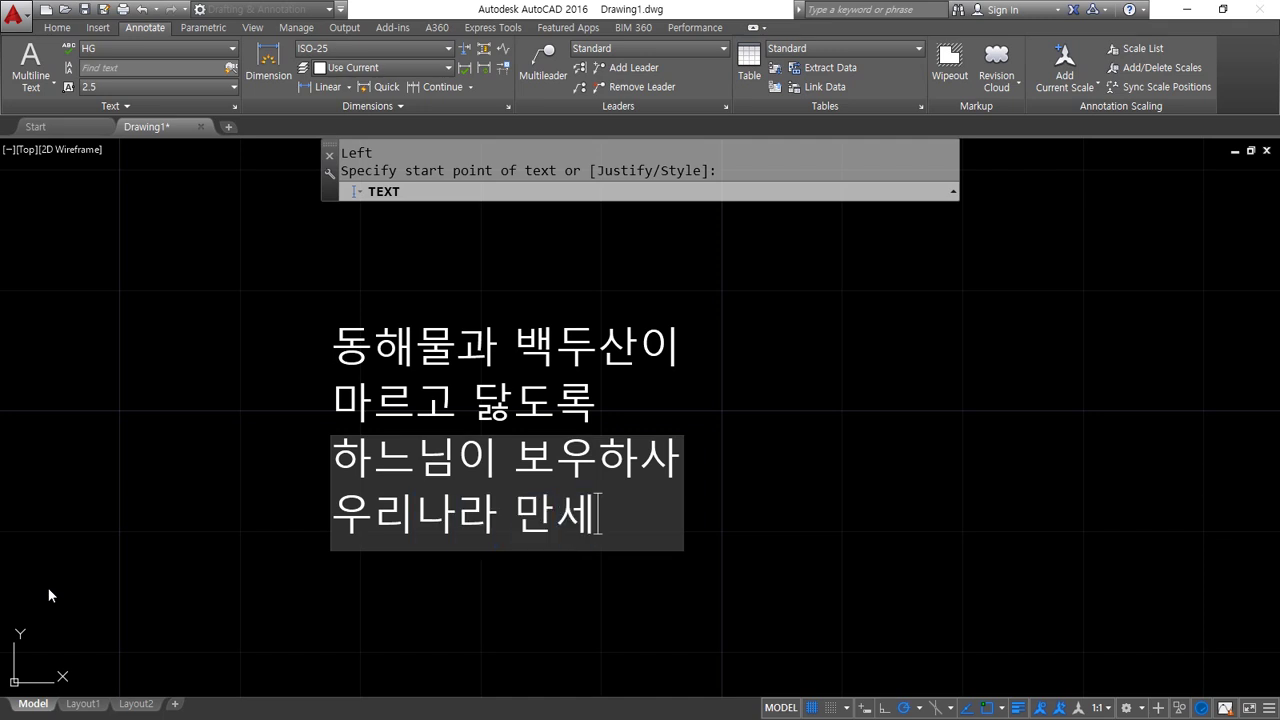
pyautogui.press('Return')
pyautogui.press('Return')
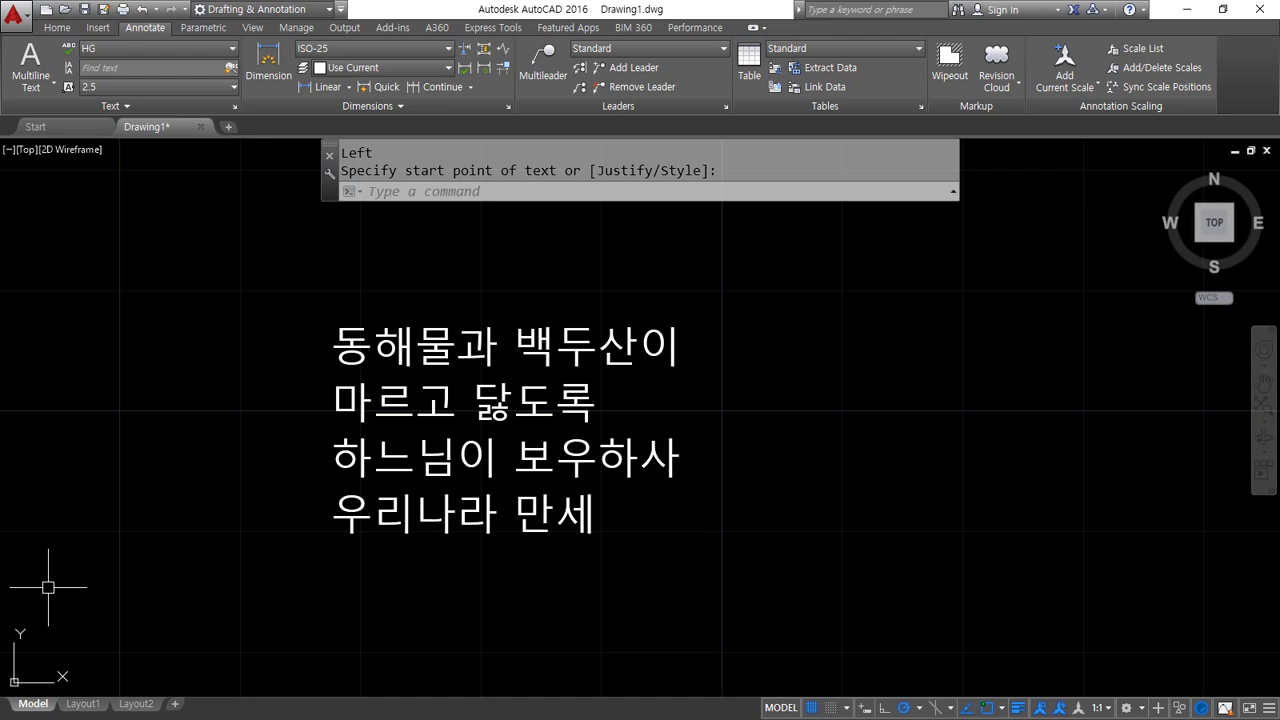
# Create center-justified single-line text beside the left-aligned verse with height 2.5 and rotation 0, entering "동해물과 백두산이".
pyautogui.write('J')
pyautogui.press('Return')
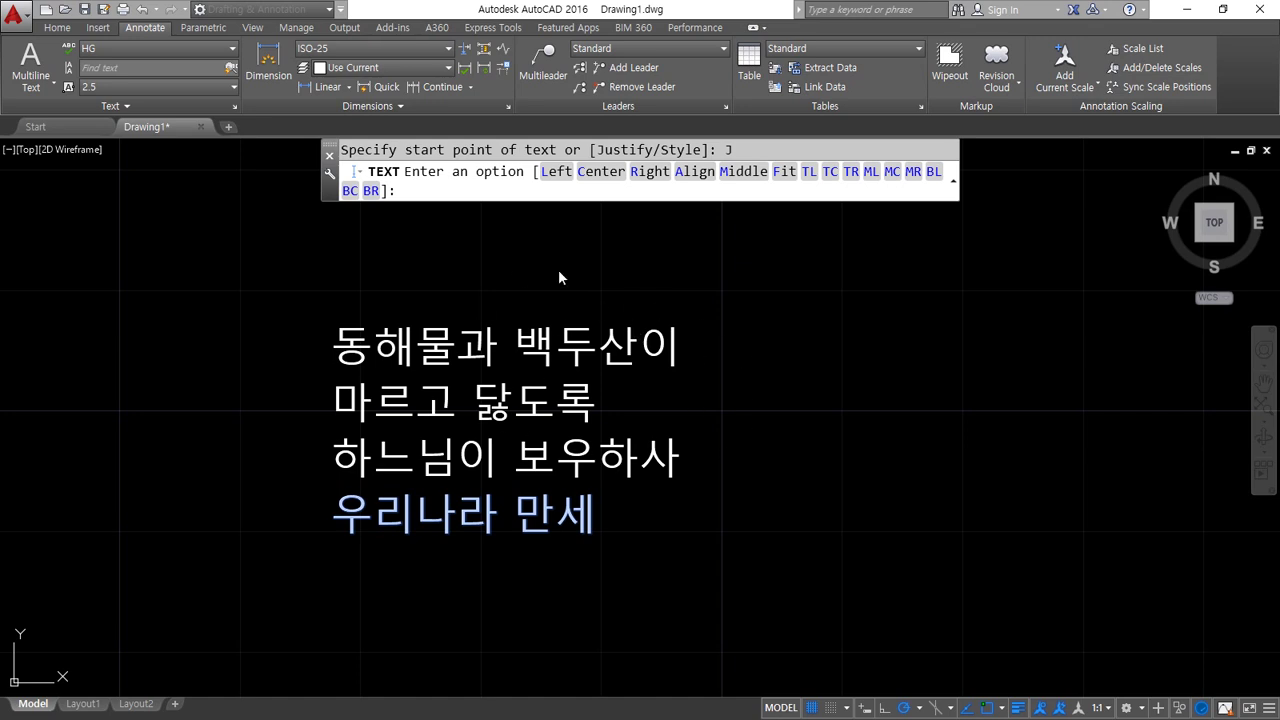
pyautogui.click(610, 170)
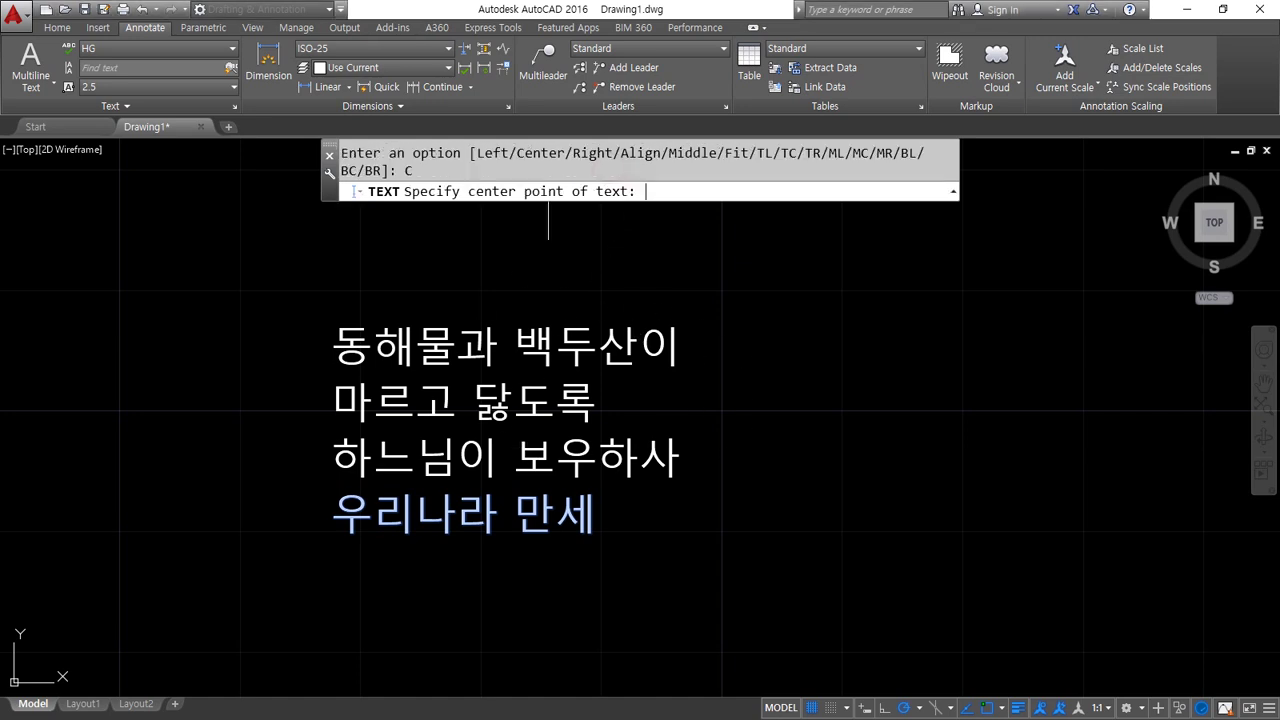
pyautogui.click(891, 332)
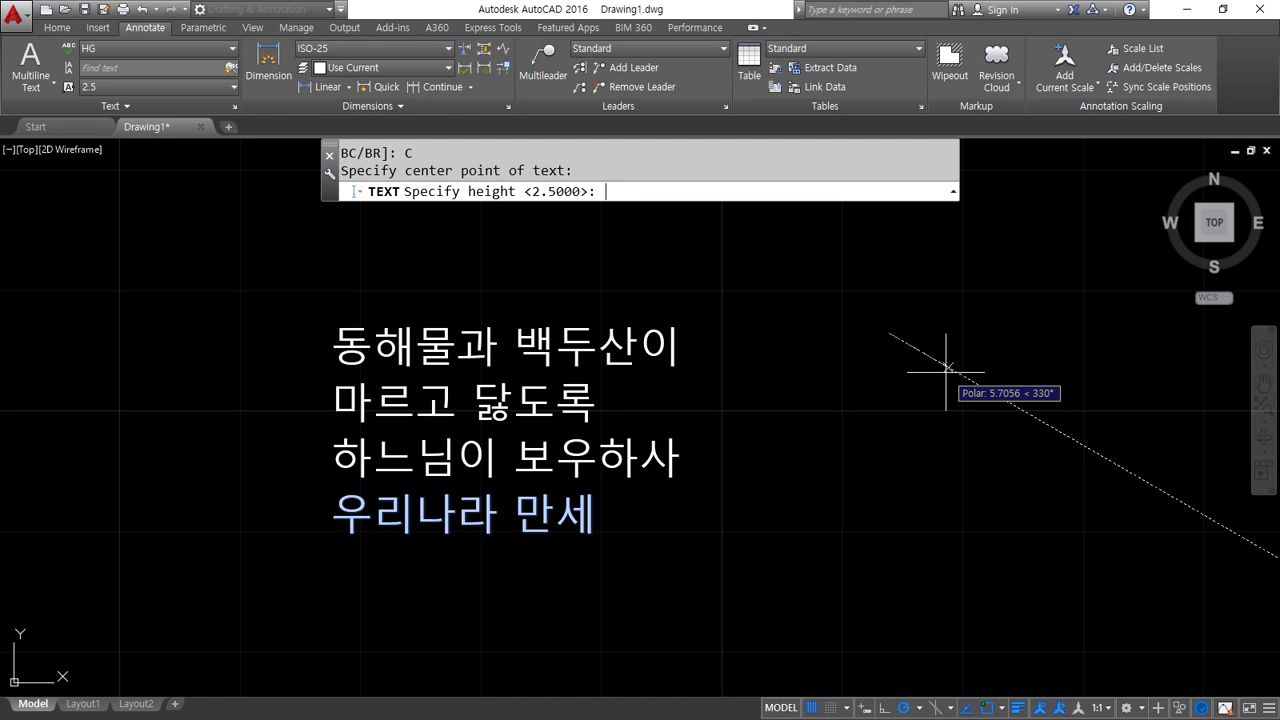
pyautogui.press('Return')
pyautogui.press('Return')
pyautogui.write('도')
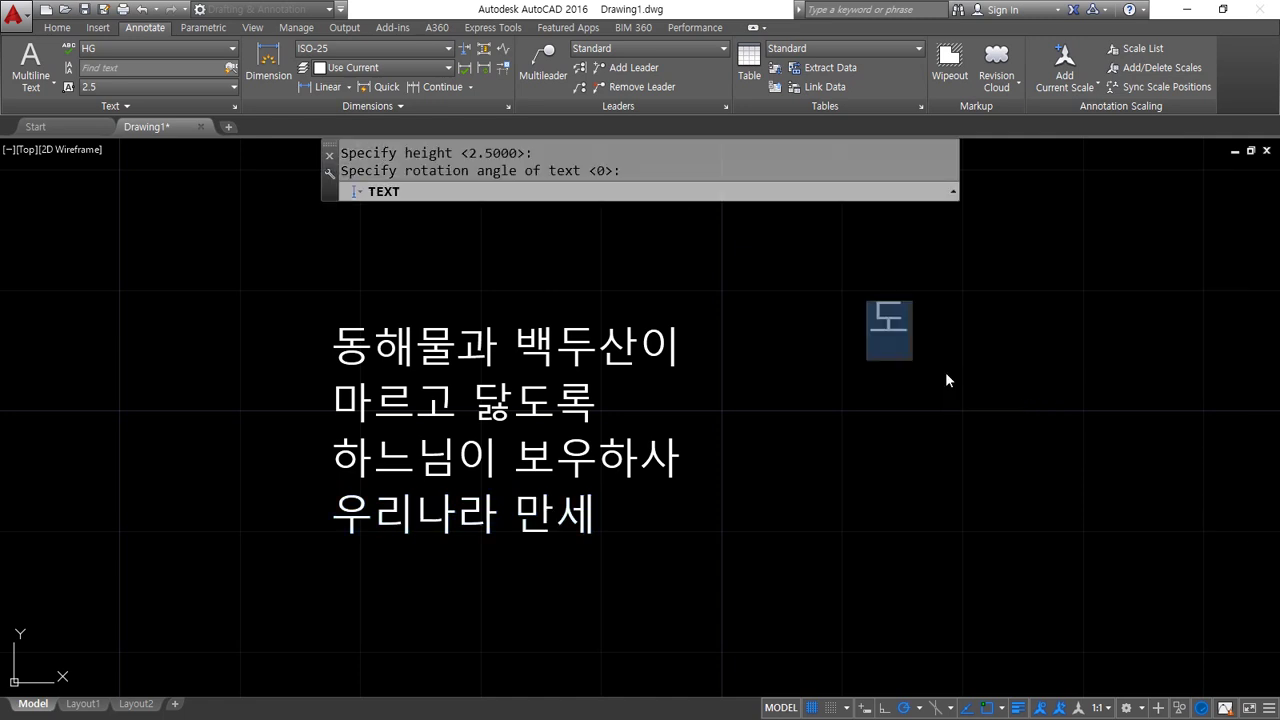
pyautogui.write('ㅇ해물과 백ㄷ')
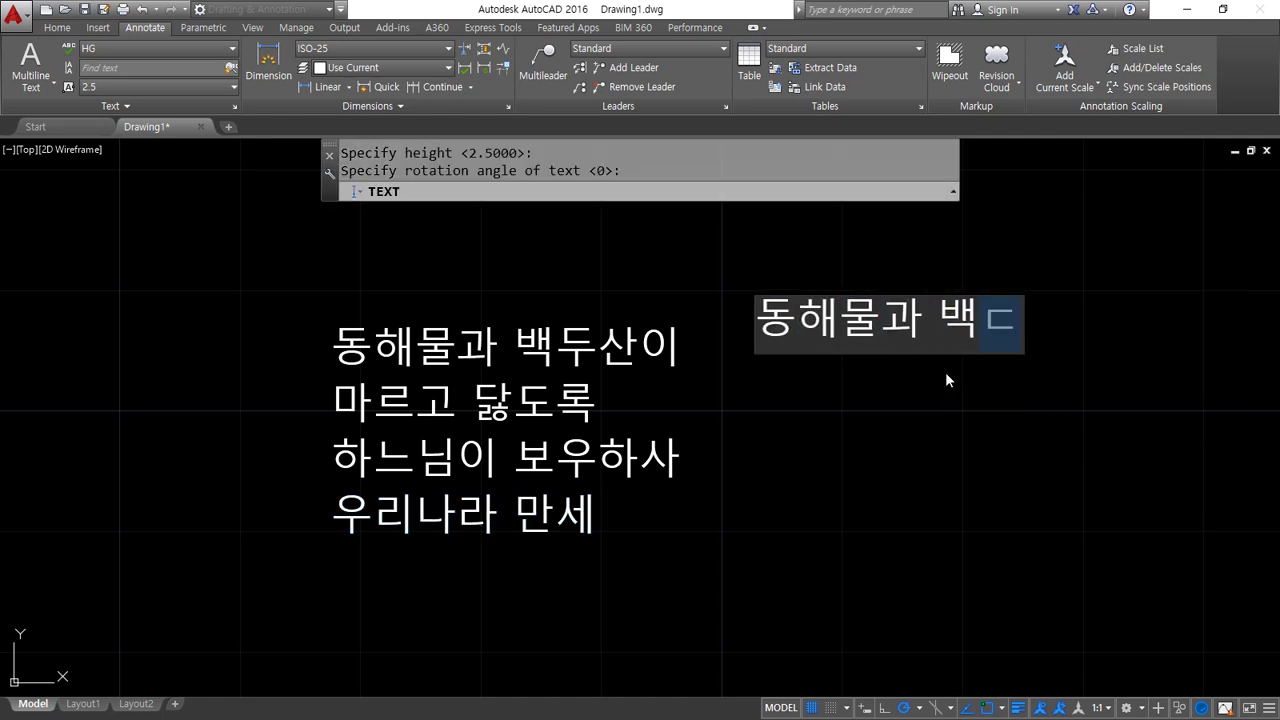
pyautogui.write('ㅜ산이')
# Add the line "마르고 닳도록" to the centered text.
pyautogui.press('Return')
pyautogui.write('마르고')
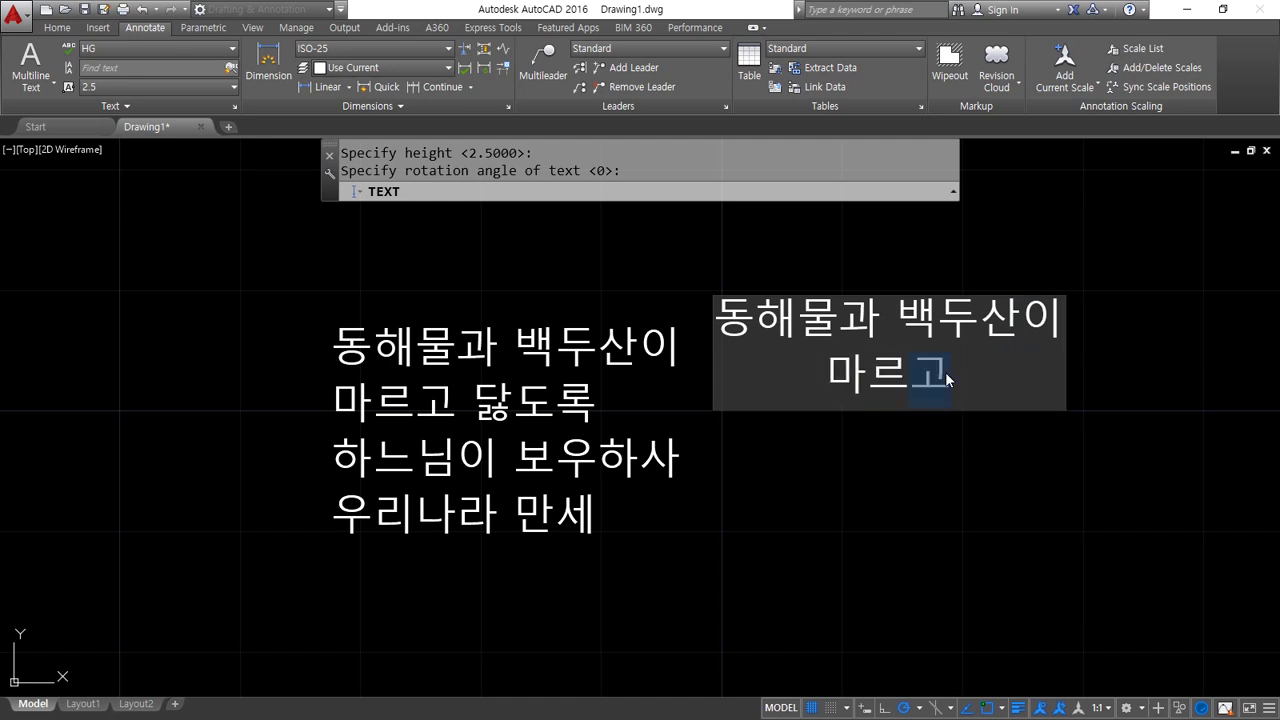
pyautogui.write('ㄷ')
pyautogui.press('BackSpace')
pyautogui.write('닳')
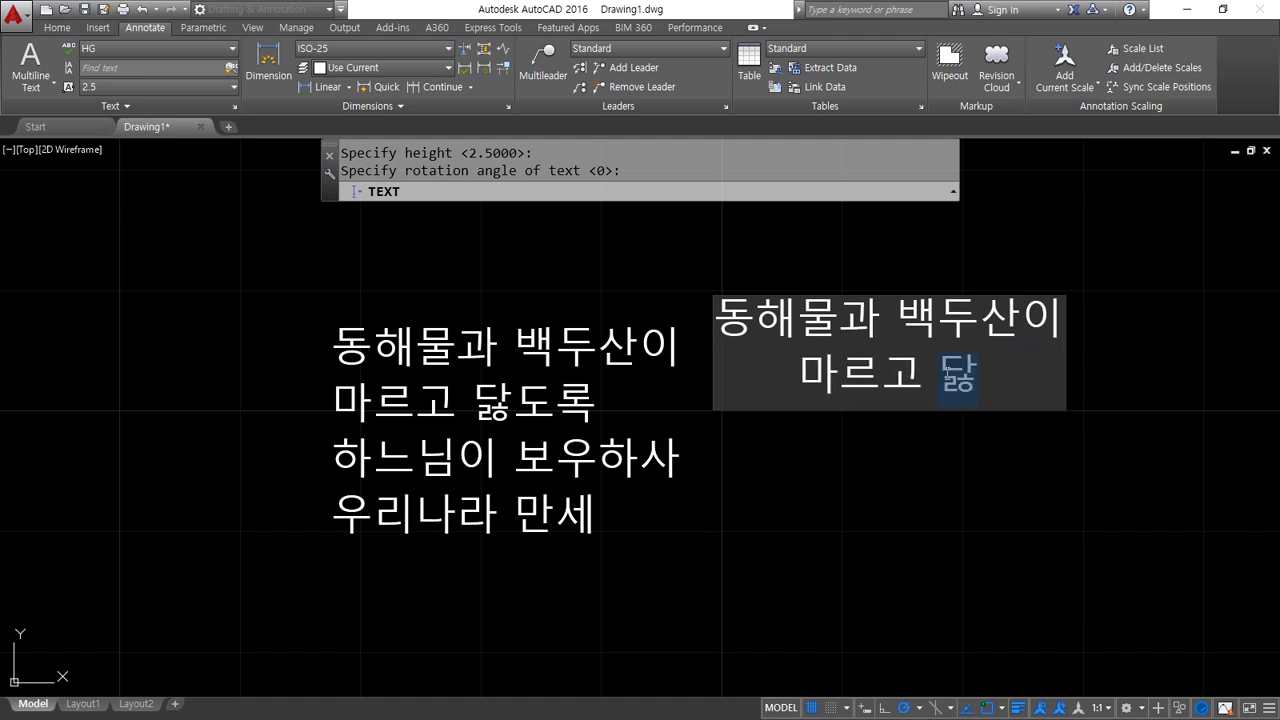
pyautogui.write('도록')
# Add the lines "하느님이 보우하사" and "우리나라 만세" to the centered text and finish it.
pyautogui.press('Return')
pyautogui.write('하는')
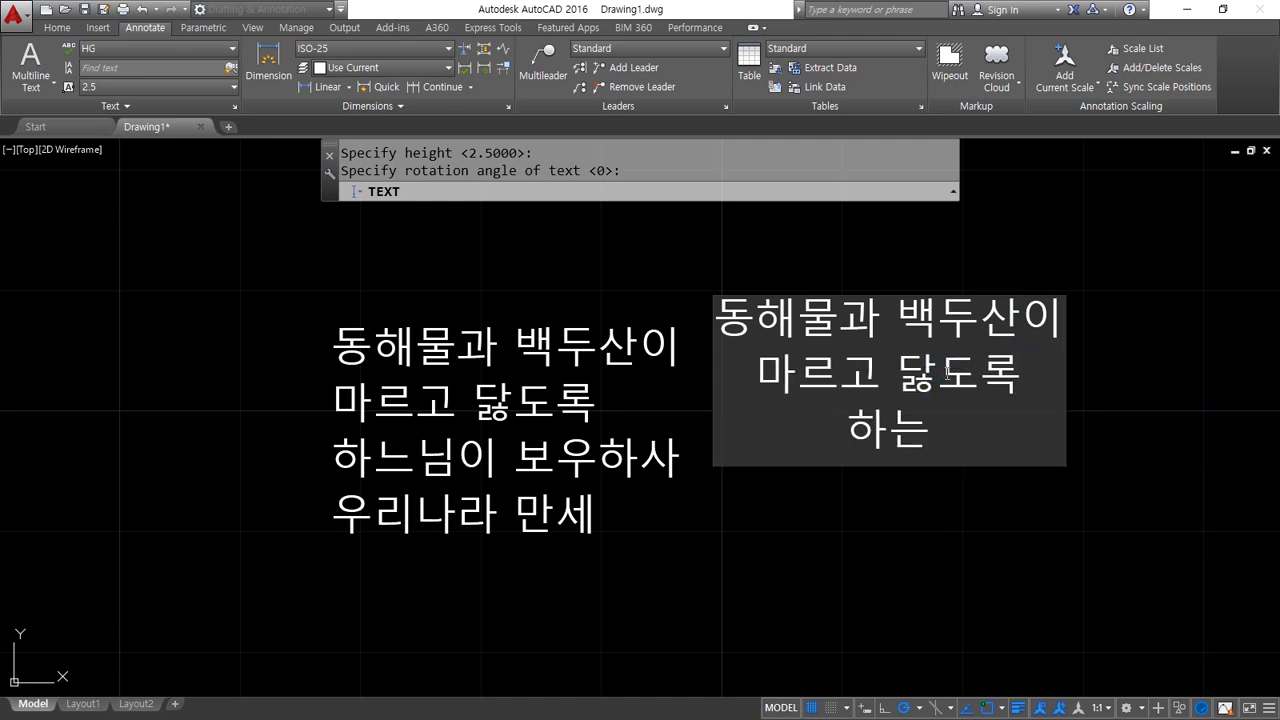
pyautogui.write('ㅣㅁ이 보우핫')
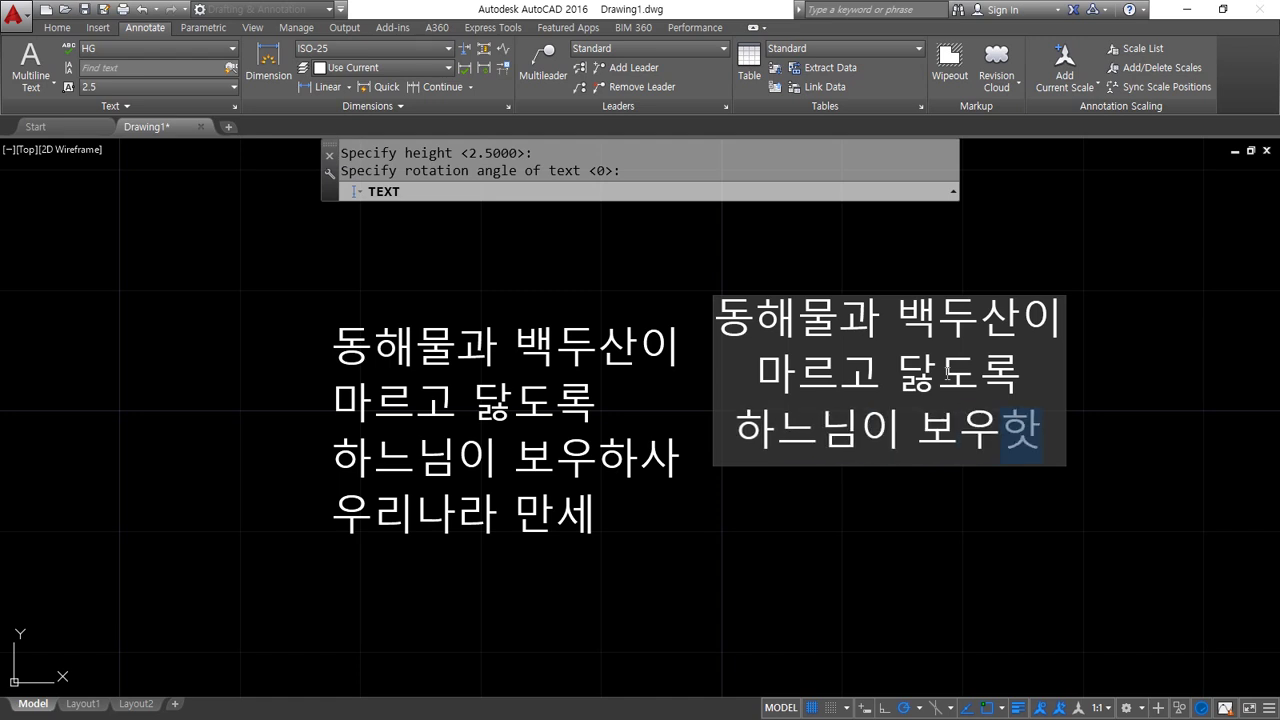
pyautogui.write('ㅏ')
pyautogui.press('Return')
pyautogui.write('우리나라')
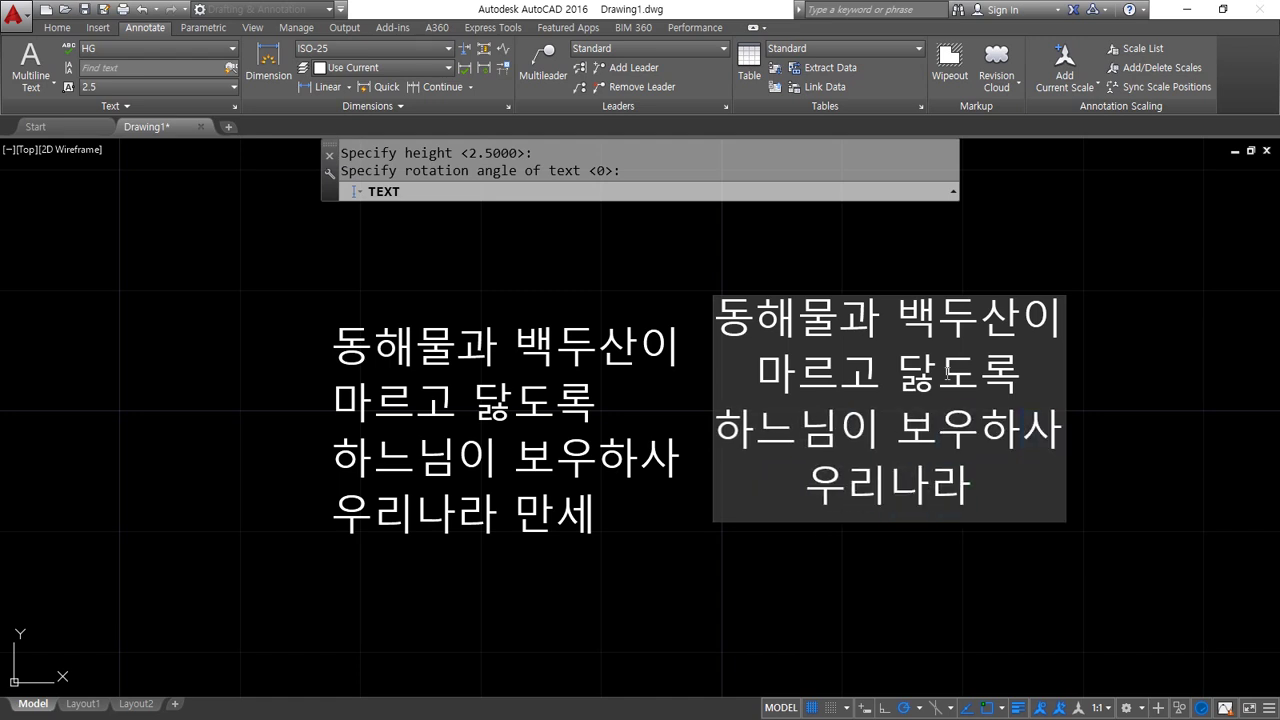
pyautogui.write('만세')
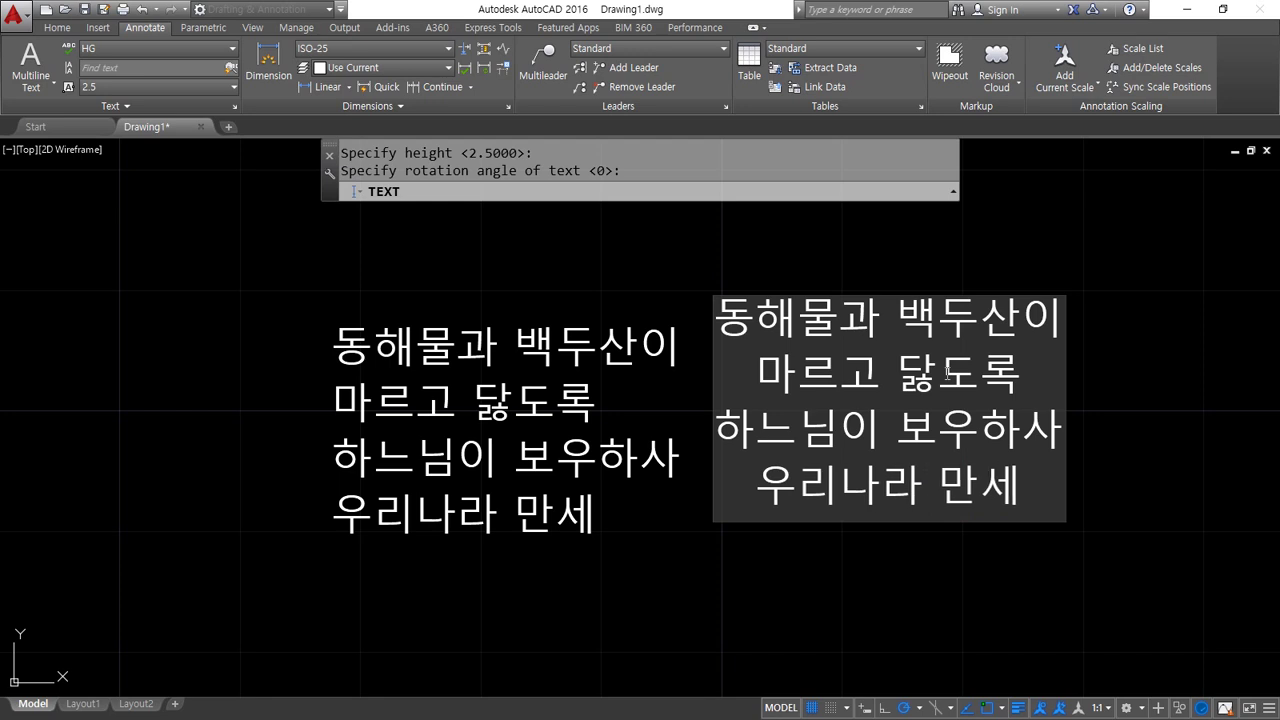
pyautogui.press('Escape')
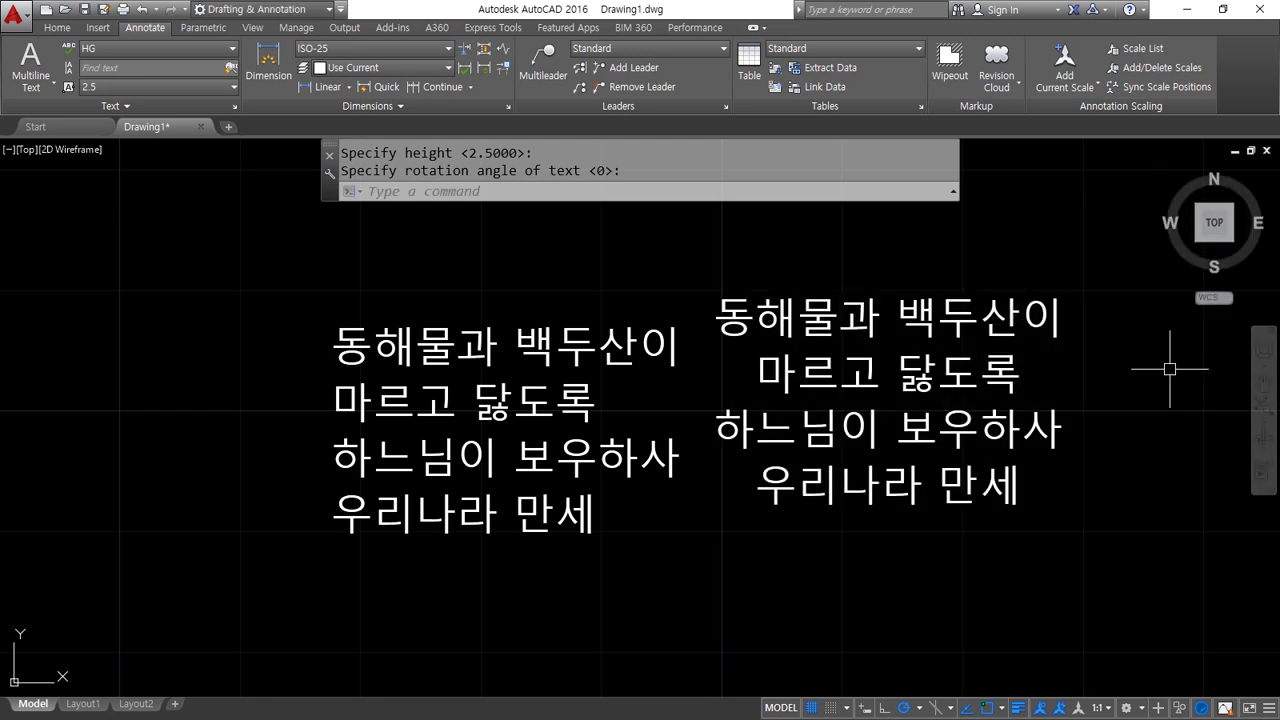
# Create right-justified single-line text to the right of the centered verse with height 2.5 and rotation 0, entering "동해물과 백두산이".
pyautogui.moveTo(757, 320); pyautogui.dragTo(517, 320, button='middle')
pyautogui.moveTo(650, 395); pyautogui.dragTo(550, 395, button='middle')
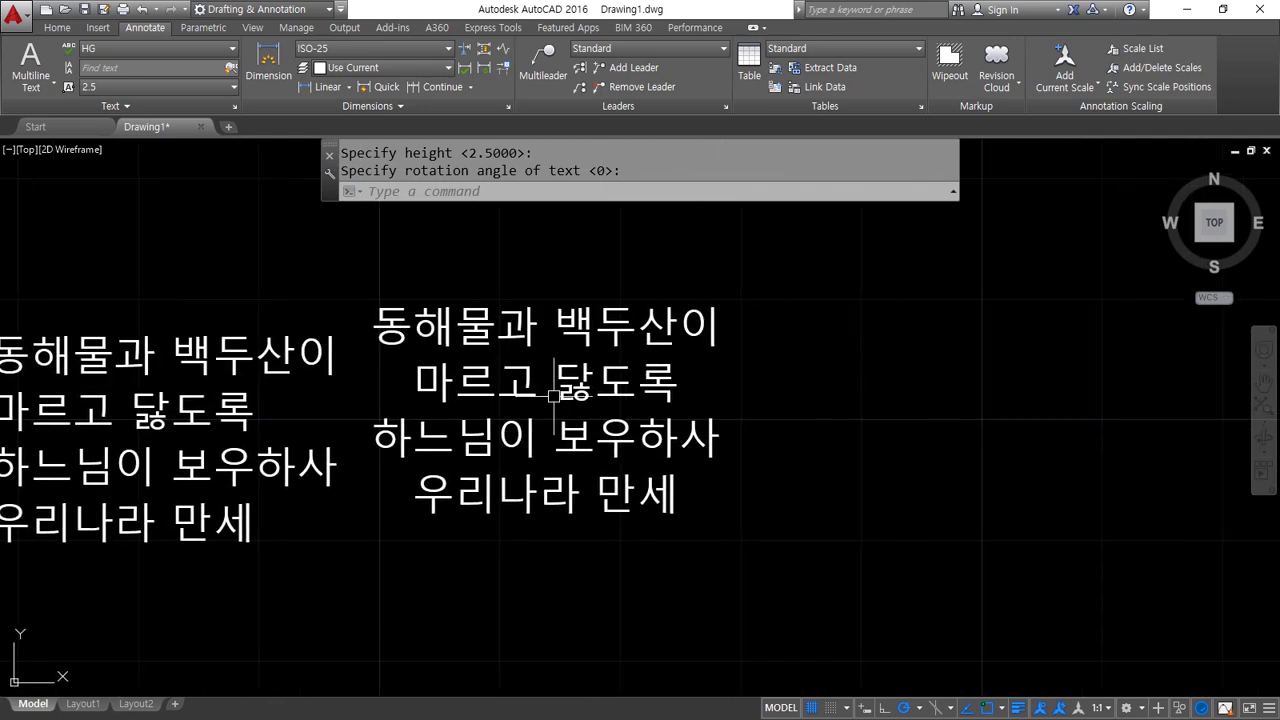
pyautogui.press('Return')
pyautogui.click(688, 191)
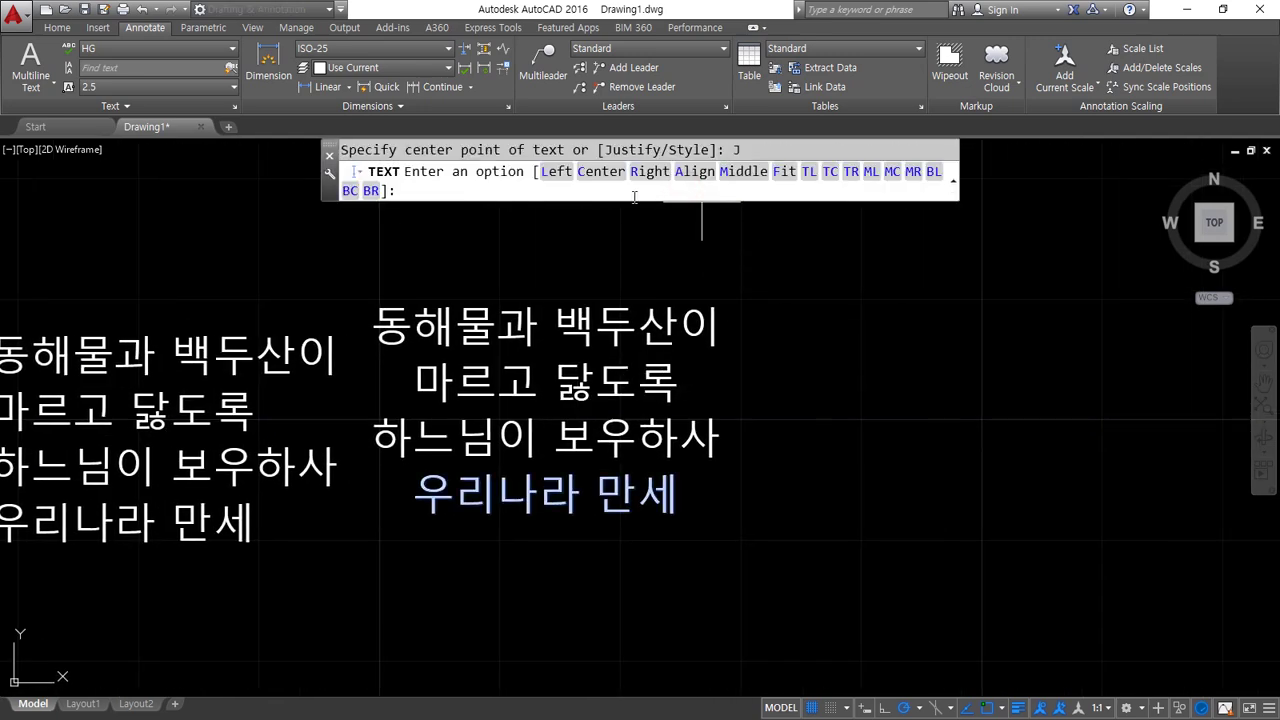
pyautogui.click(650, 176)
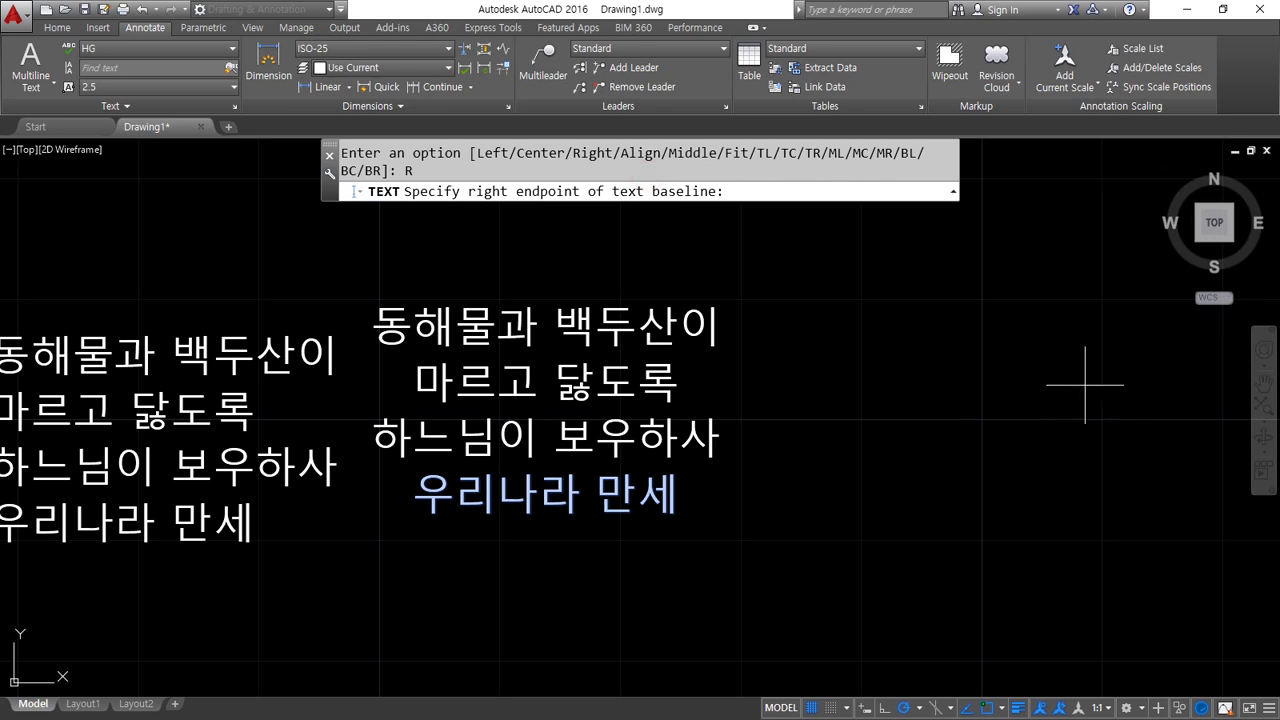
pyautogui.click(1164, 338)
pyautogui.press('Return')
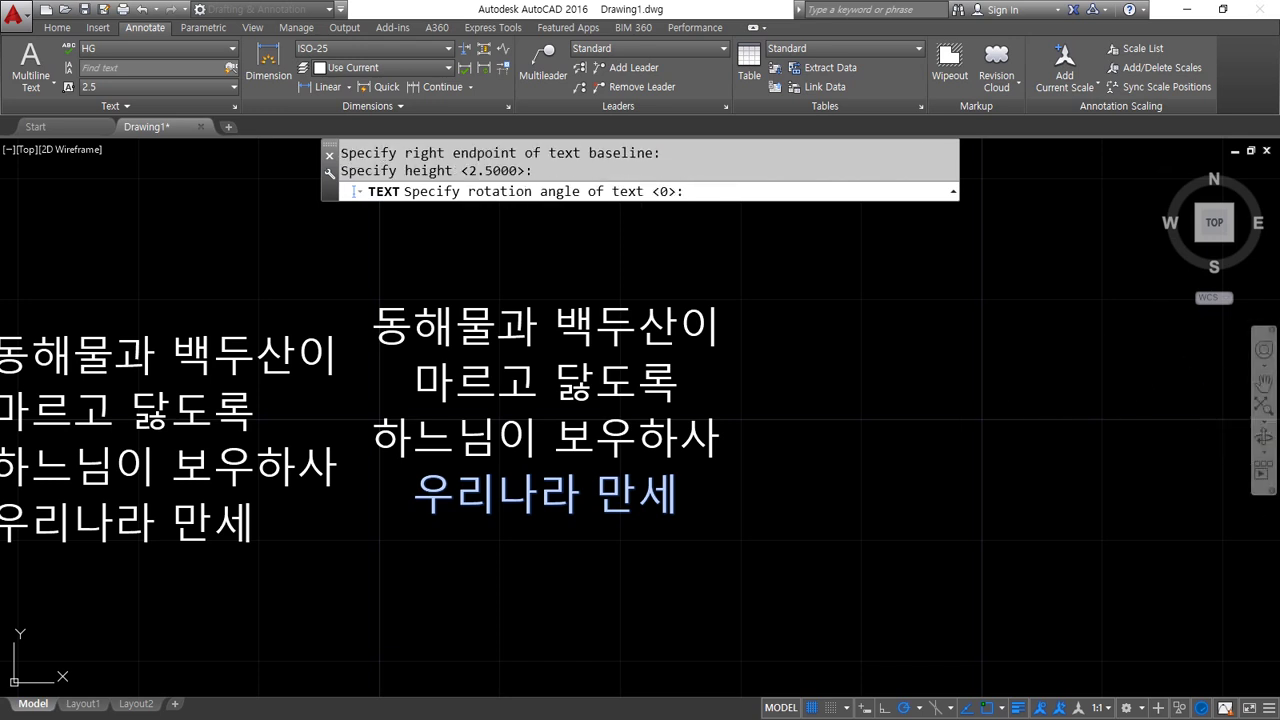
pyautogui.press('Return')
pyautogui.write('동해물과')
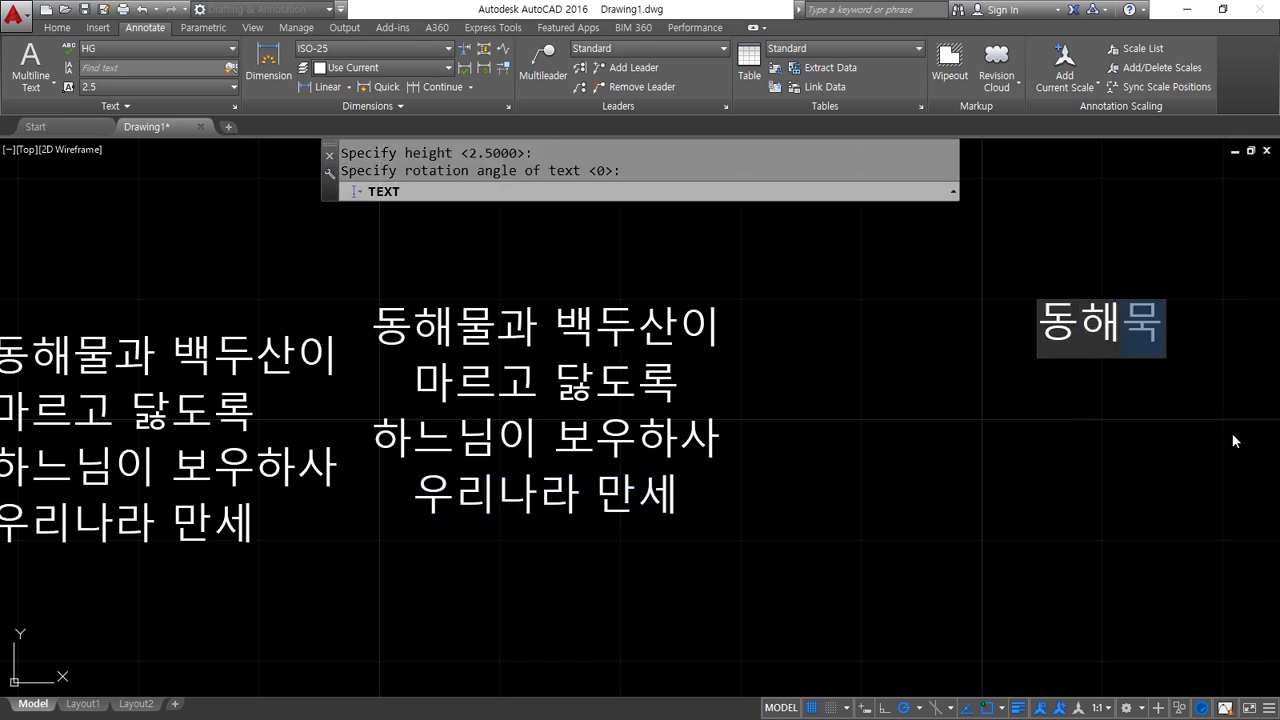
pyautogui.write(' 백두산이')
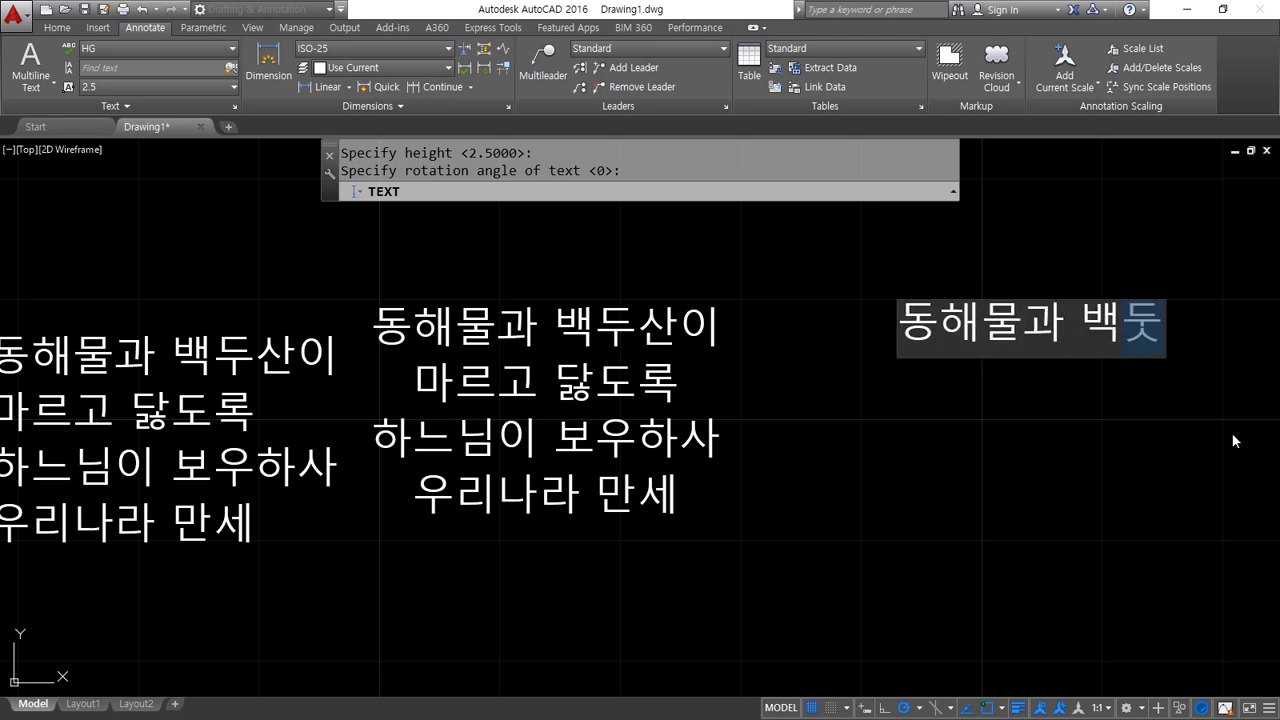
# Complete the right-justified text with the lines "마르고 닳도록", "하느님이 보우하사" and "우리나라 만세".
pyautogui.press('Return')
pyautogui.write('마르고 닭도록')
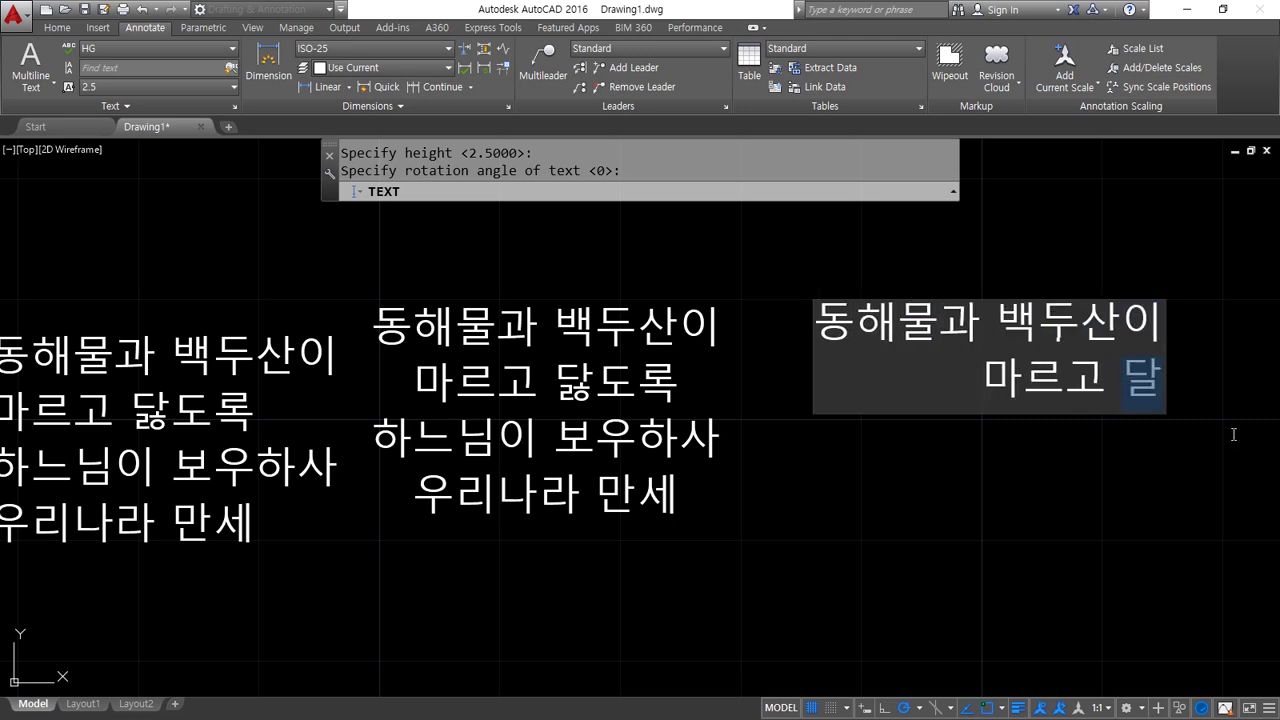
pyautogui.press('Return')
pyautogui.write('하느님')
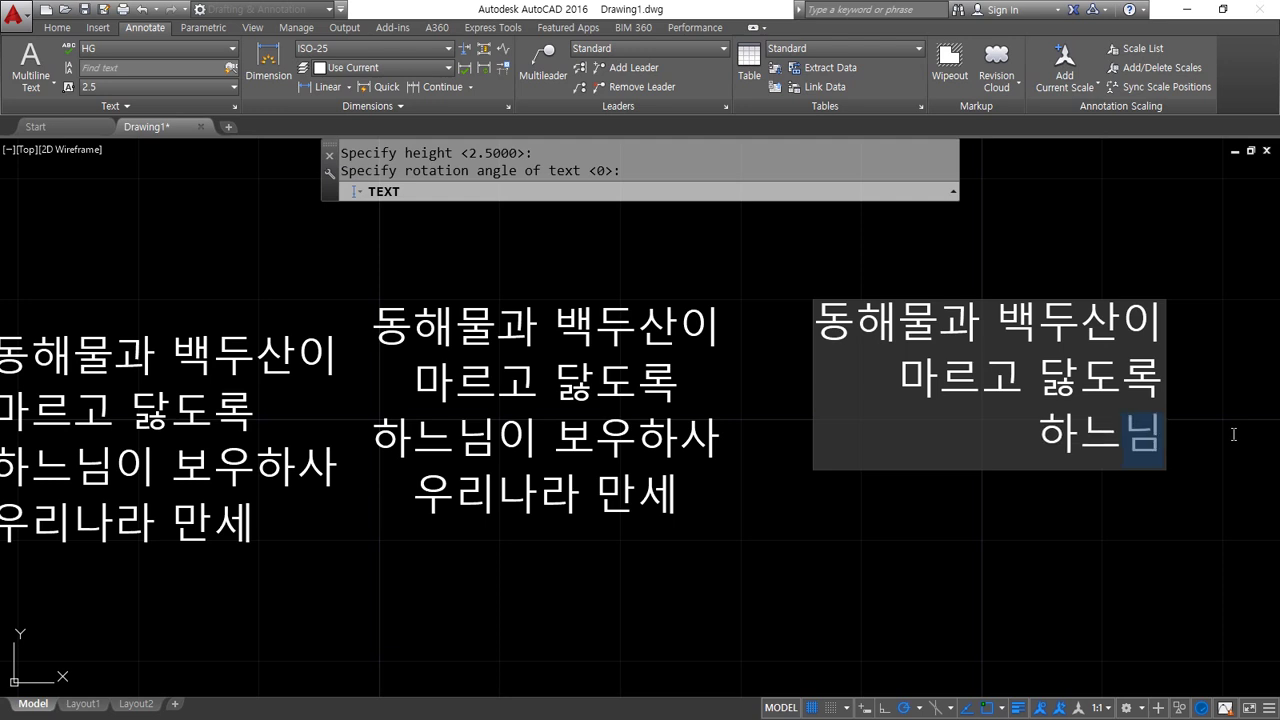
pyautogui.write('이 보우하사')
pyautogui.press('Return')
pyautogui.write('우리나라 ')
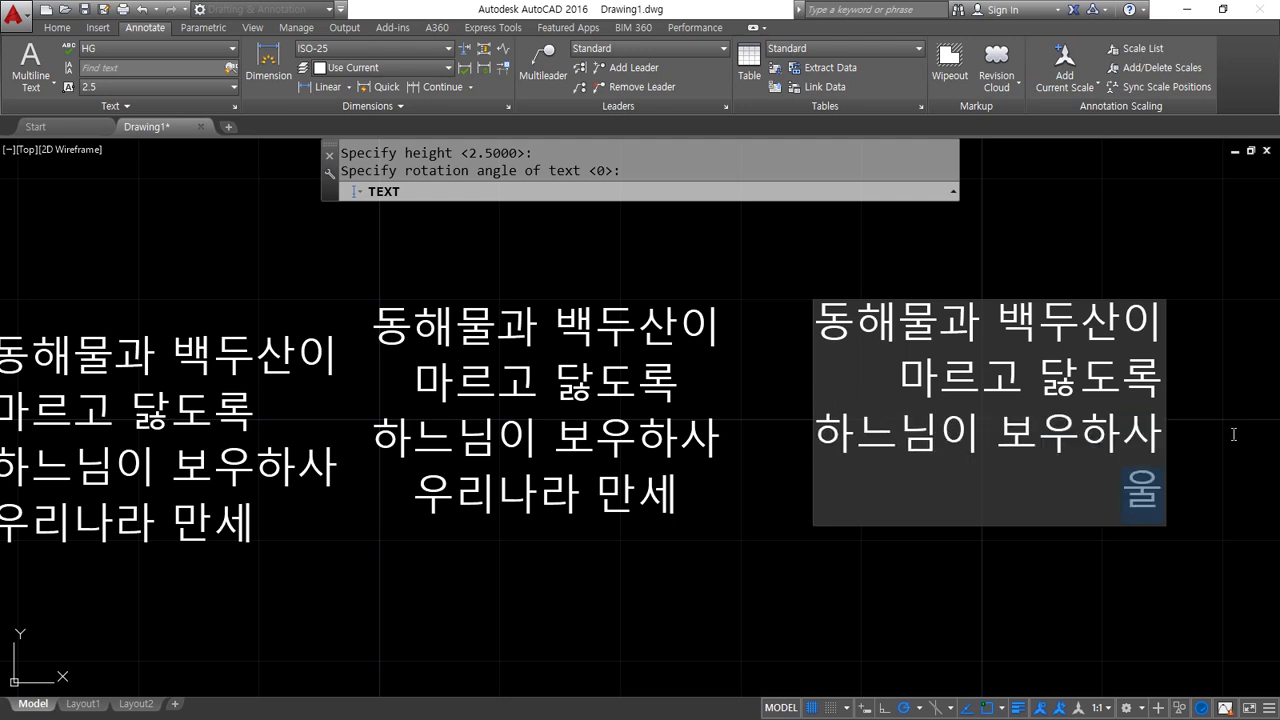
pyautogui.write('만세')
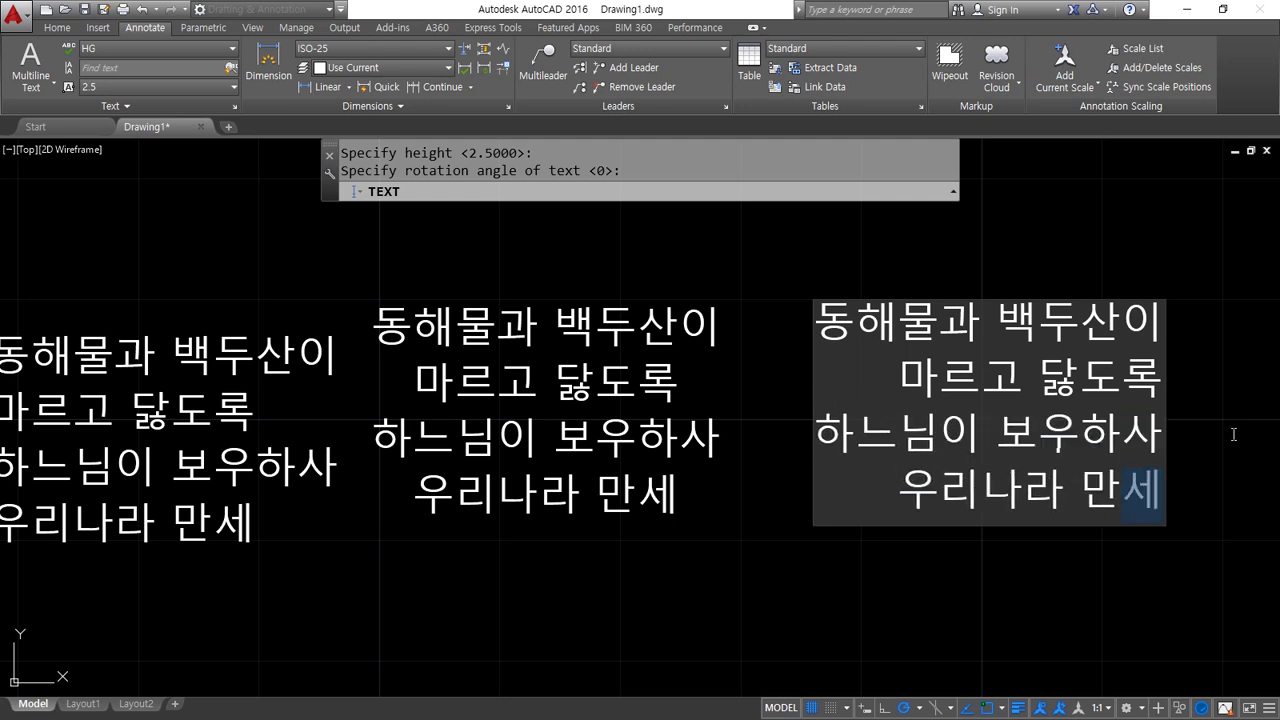
pyautogui.press('Return')
pyautogui.press('Return')
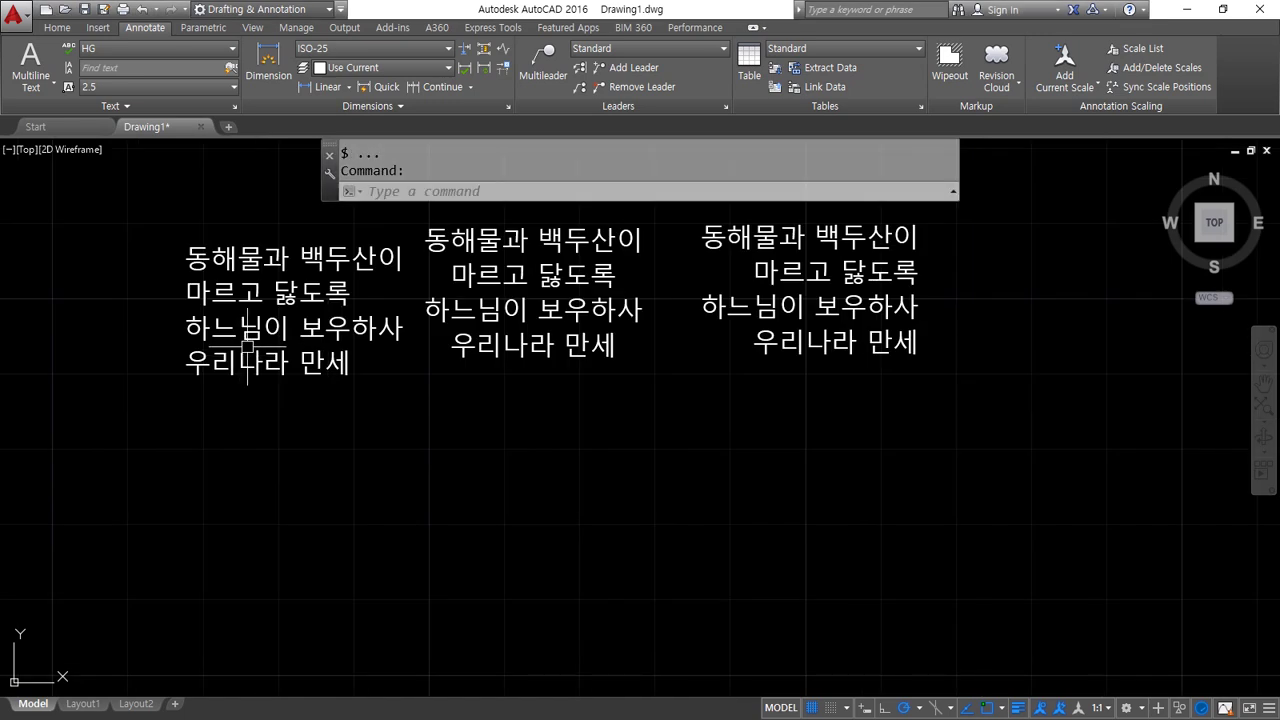
pyautogui.write('st')
pyautogui.press('Return')
pyautogui.press('Escape')
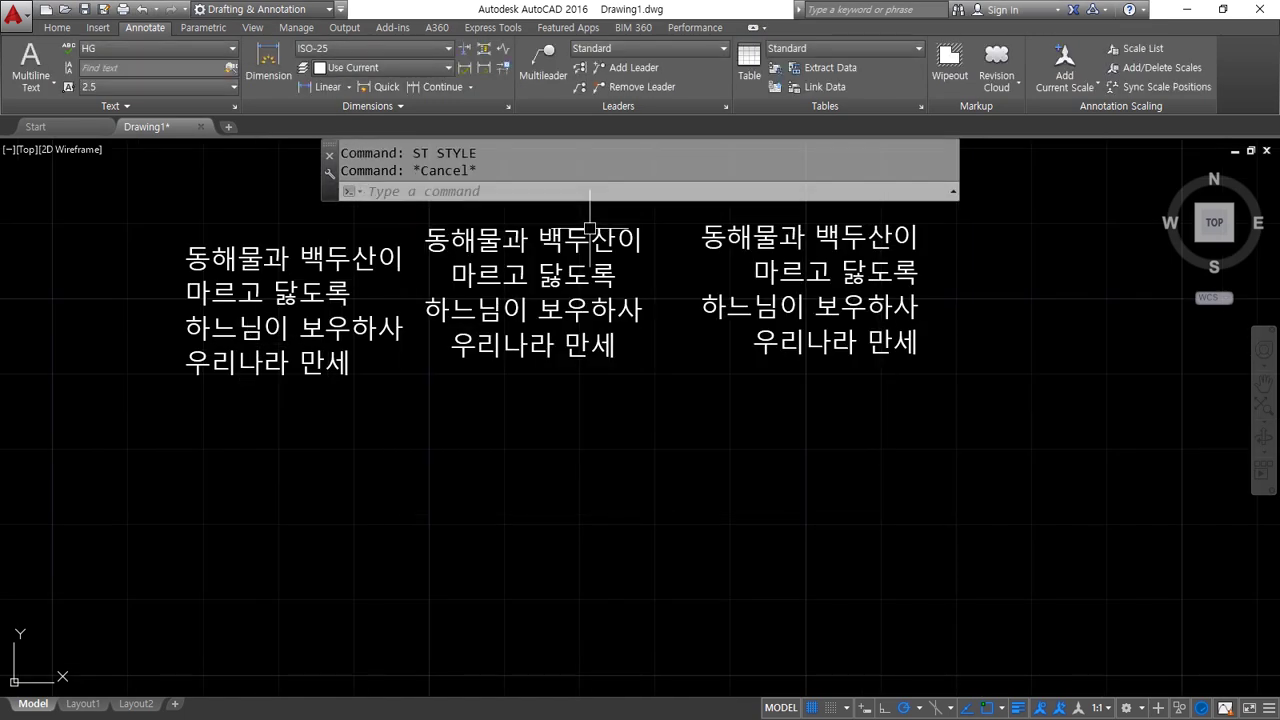
pyautogui.press('Escape')
pyautogui.write('d')
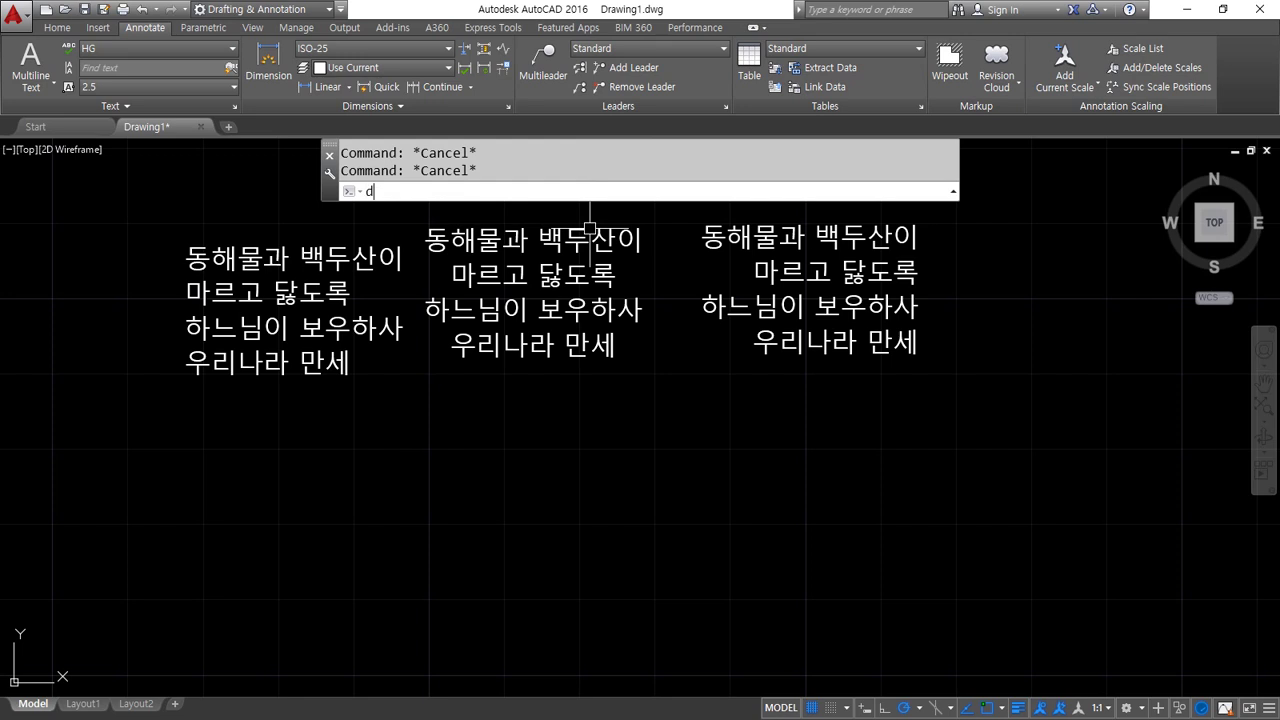
pyautogui.write('t')
pyautogui.press('Return')
pyautogui.click(782, 191)
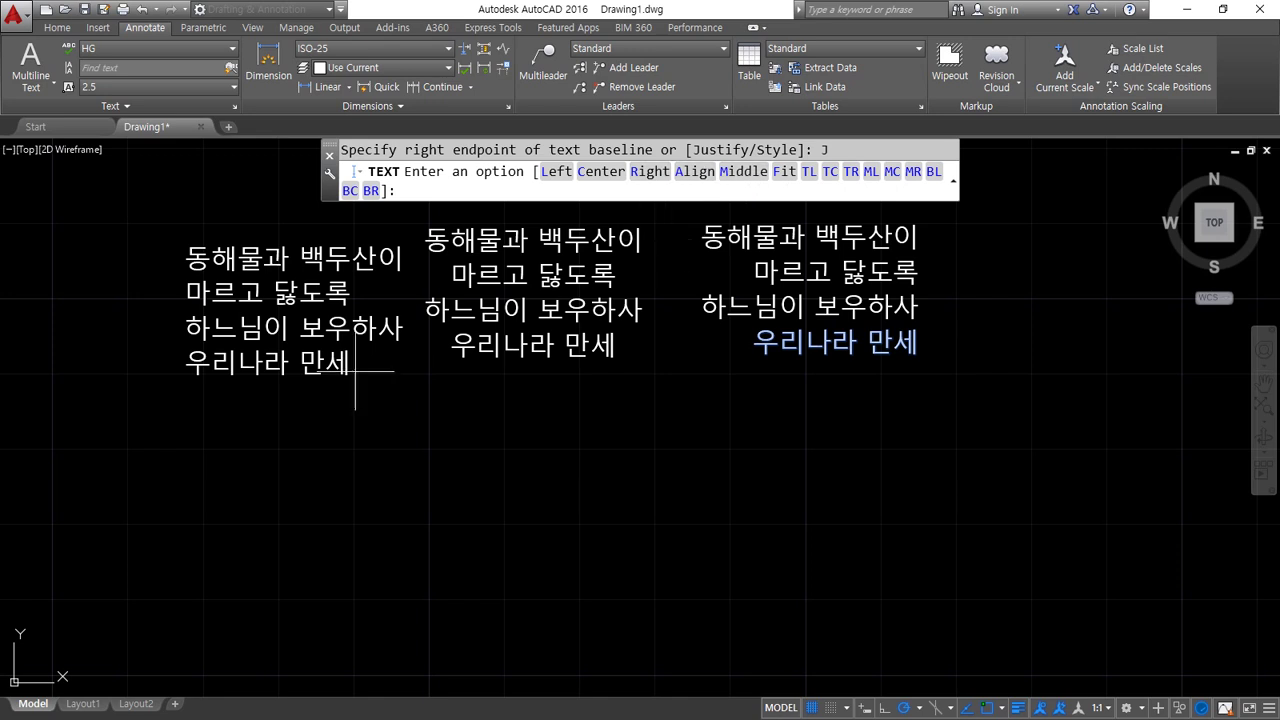
pyautogui.press('Escape')
pyautogui.press('Escape')
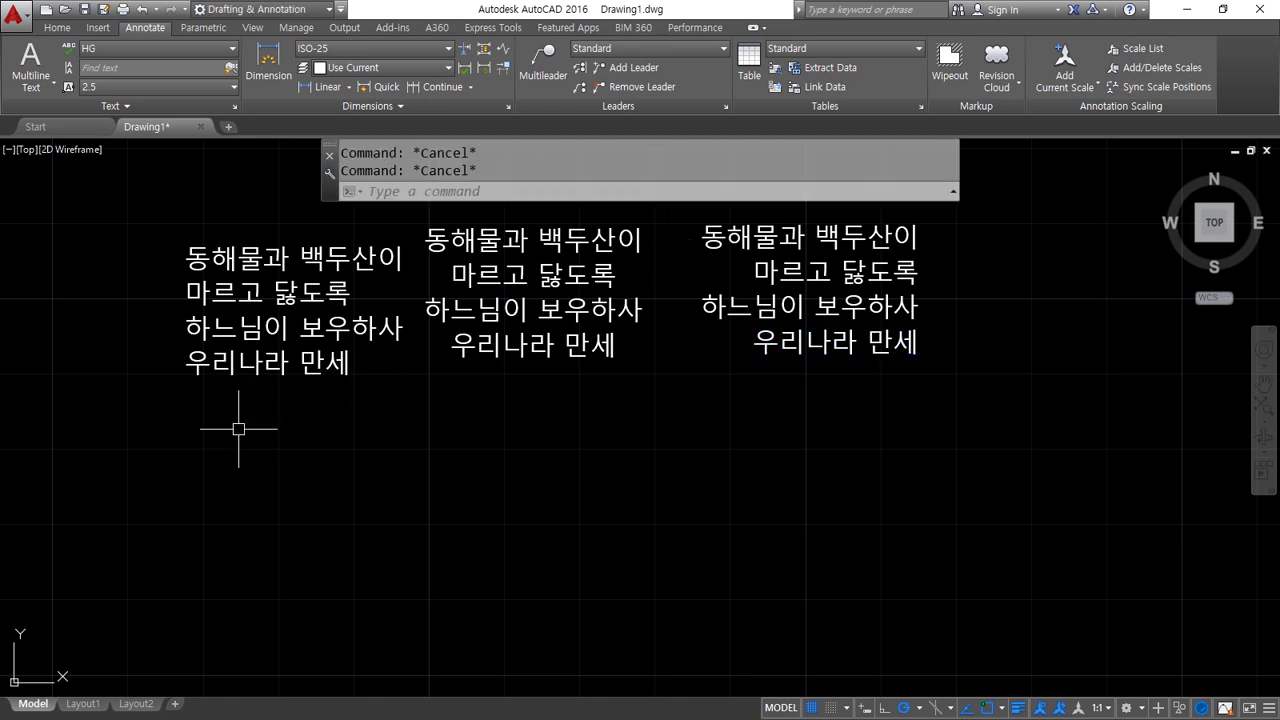
# Draw a rectangle 50 wide and 2.5 high below the left-aligned verse.
pyautogui.write('rec')
pyautogui.press('Return')
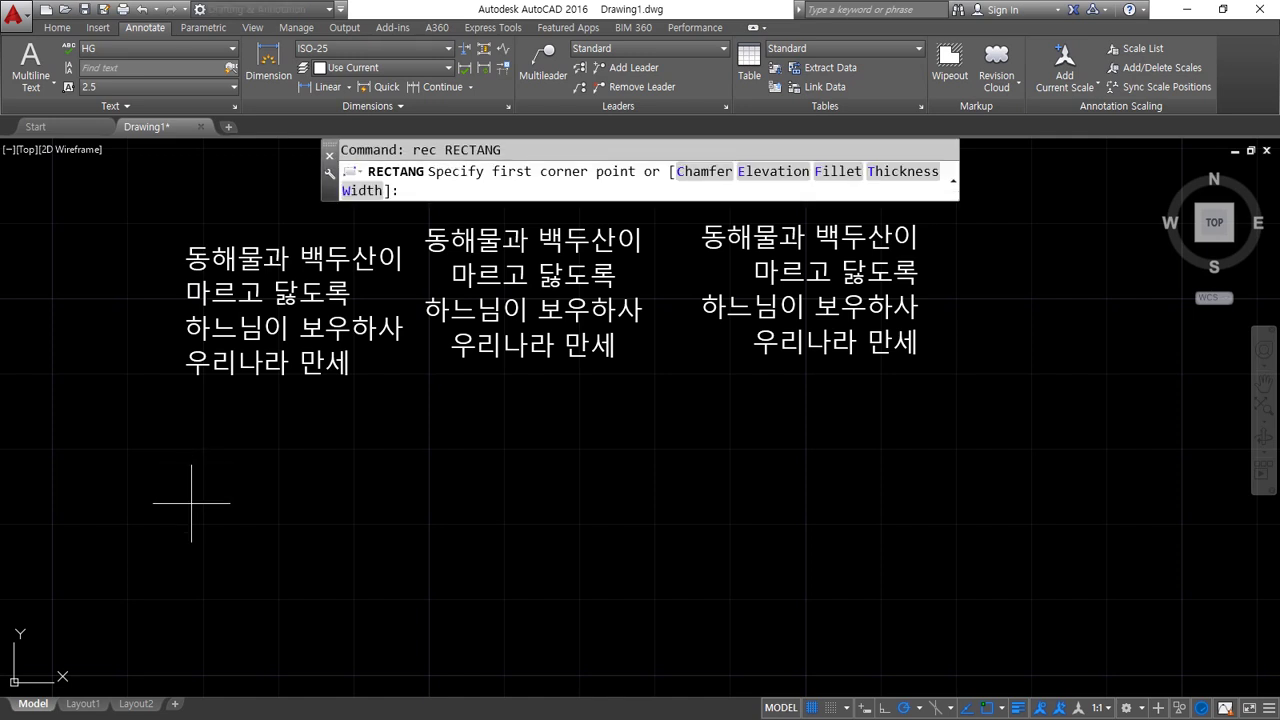
pyautogui.click(191, 503)
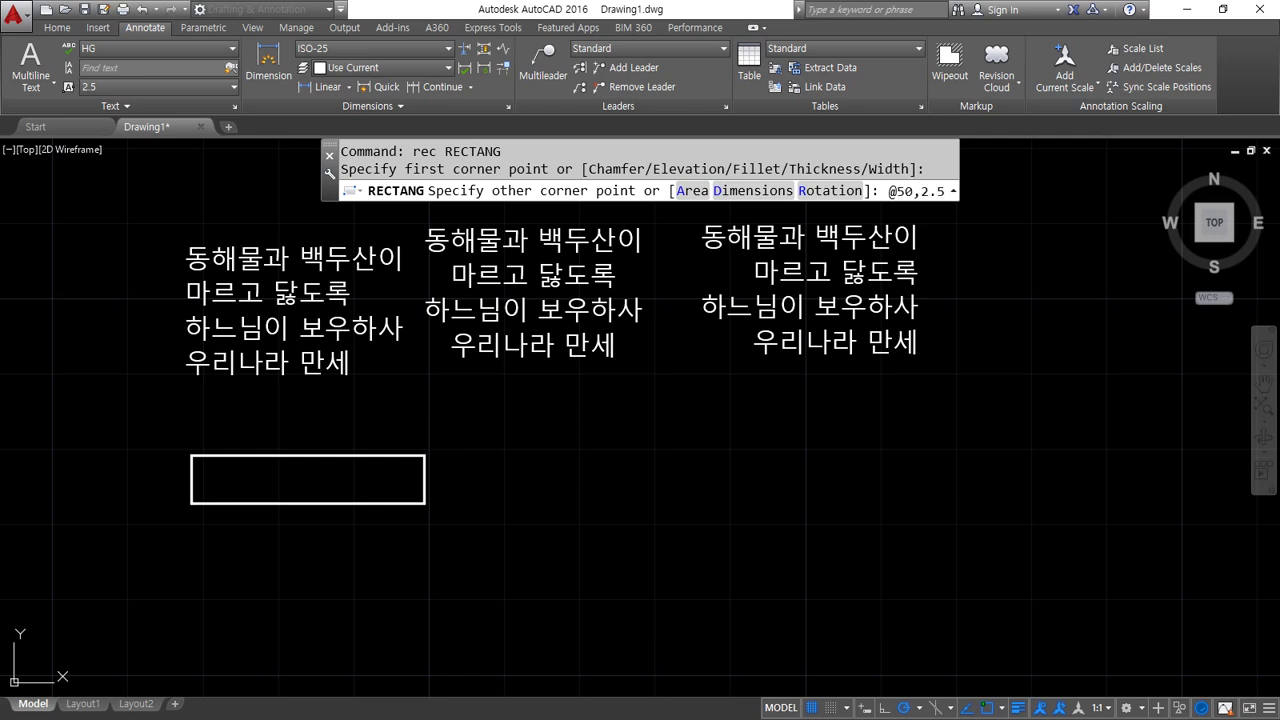
pyautogui.press('Return')
pyautogui.scroll(2, 277, 494)
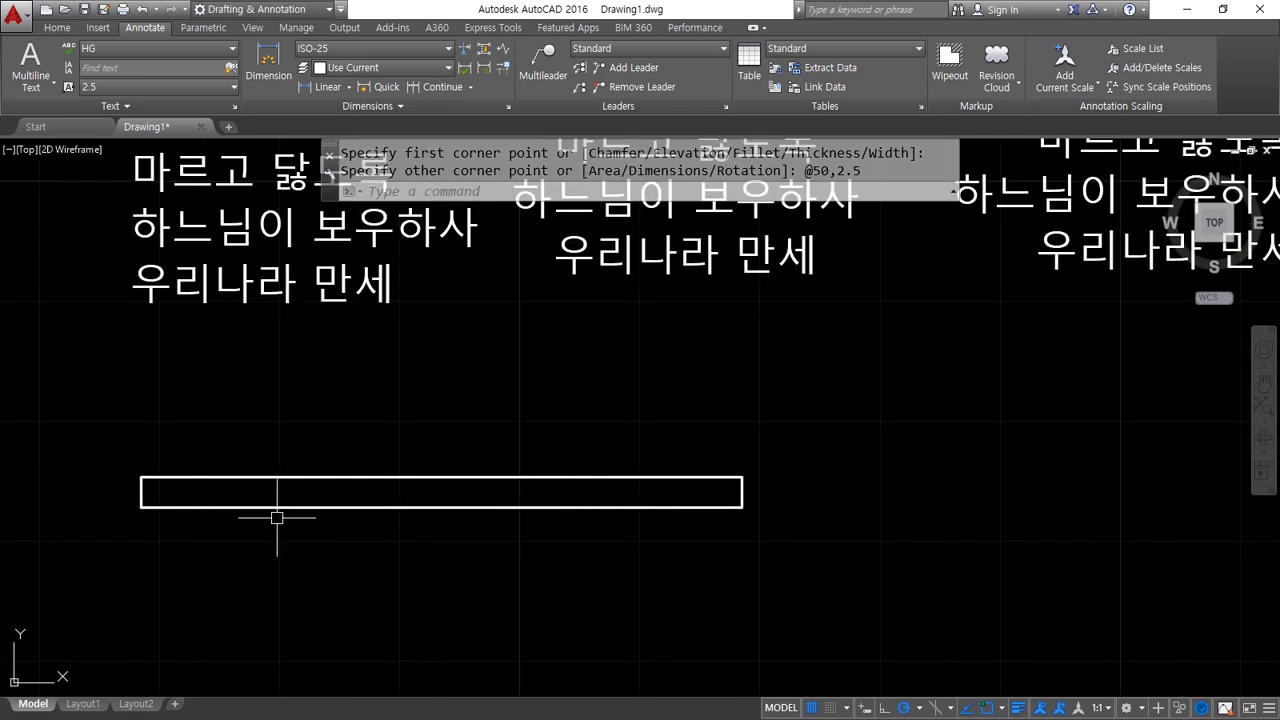
# Erase the 50 by 2.5 rectangle below the verses.
pyautogui.click(309, 543)
pyautogui.click(245, 408)
pyautogui.write('e')
pyautogui.press('Return')
# Draw a rectangle 50 wide and 5 high below the left-aligned verse.
pyautogui.write('rec')
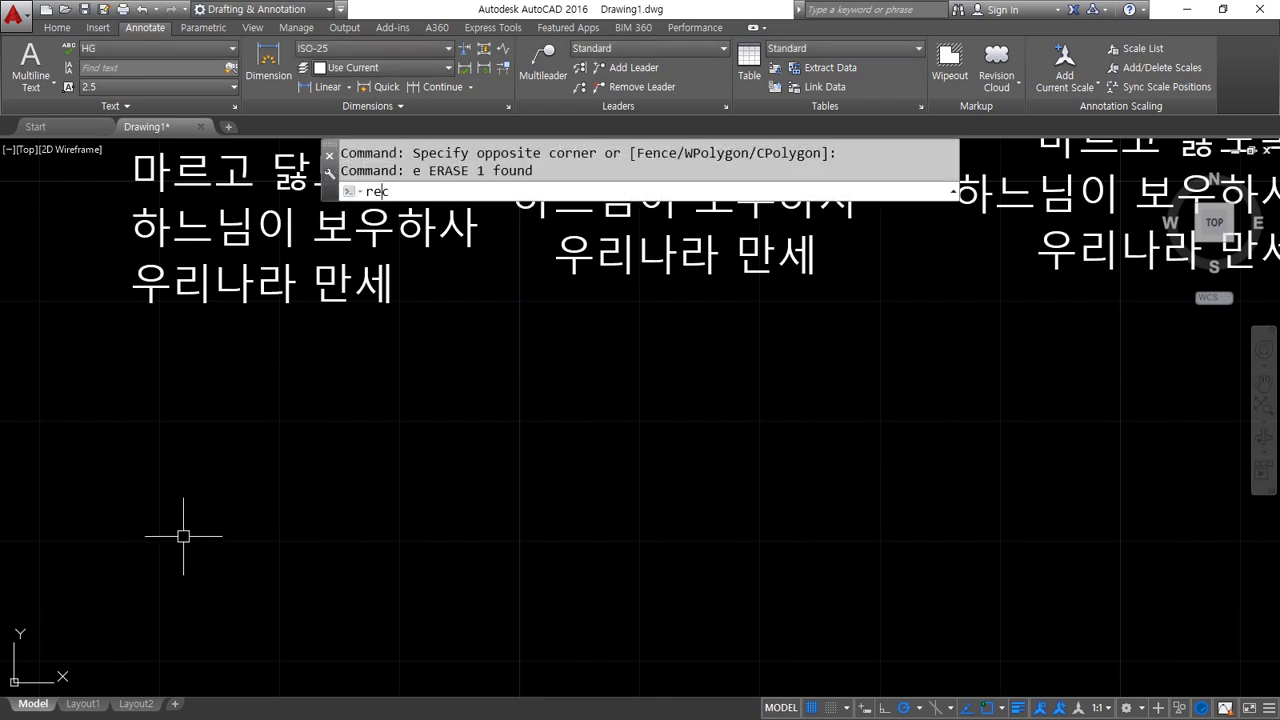
pyautogui.press('Return')
pyautogui.click(118, 525)
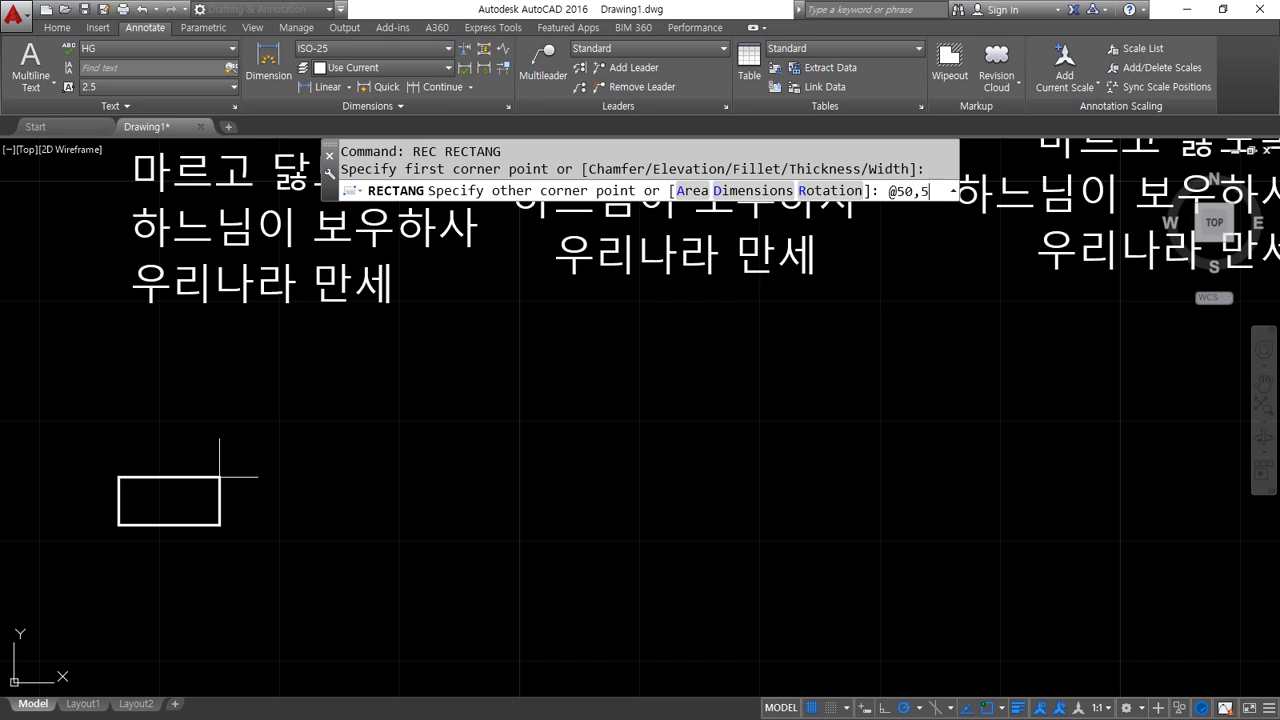
pyautogui.press('Return')
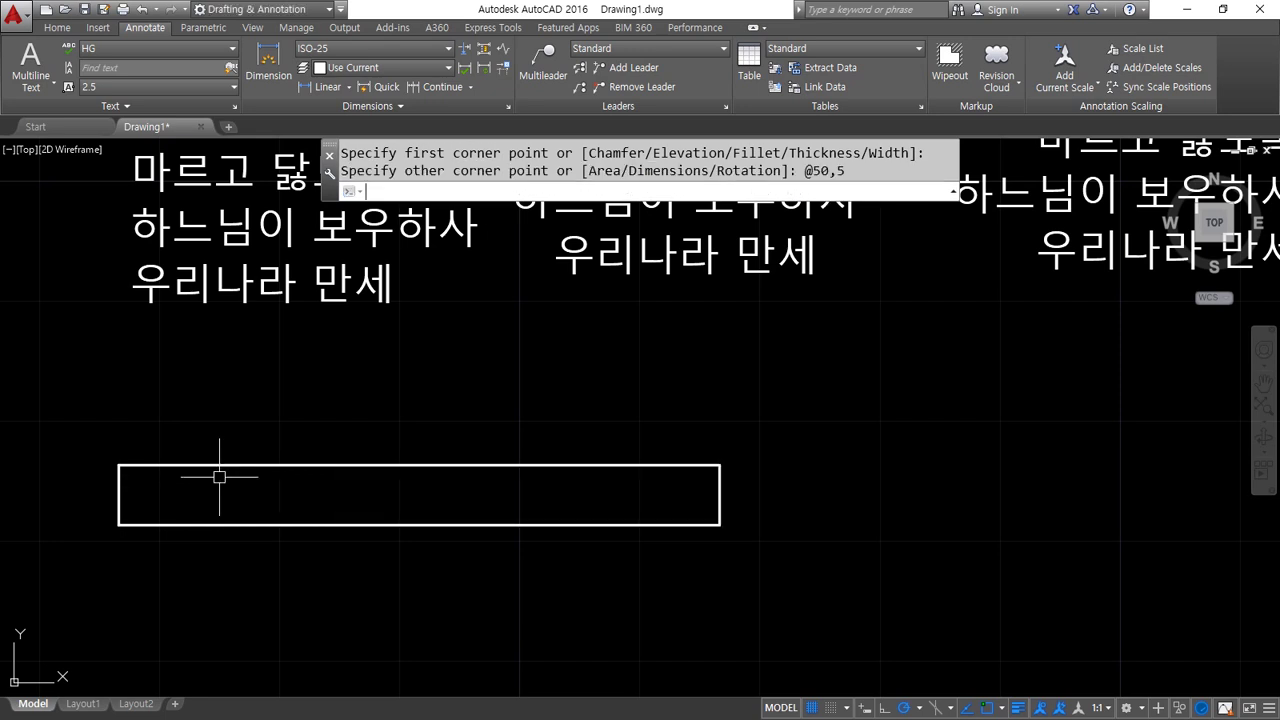
# Copy the rectangle horizontally to the right, leaving a small gap between the two rectangles.
pyautogui.write('cp')
pyautogui.press('Return')
pyautogui.click(174, 466)
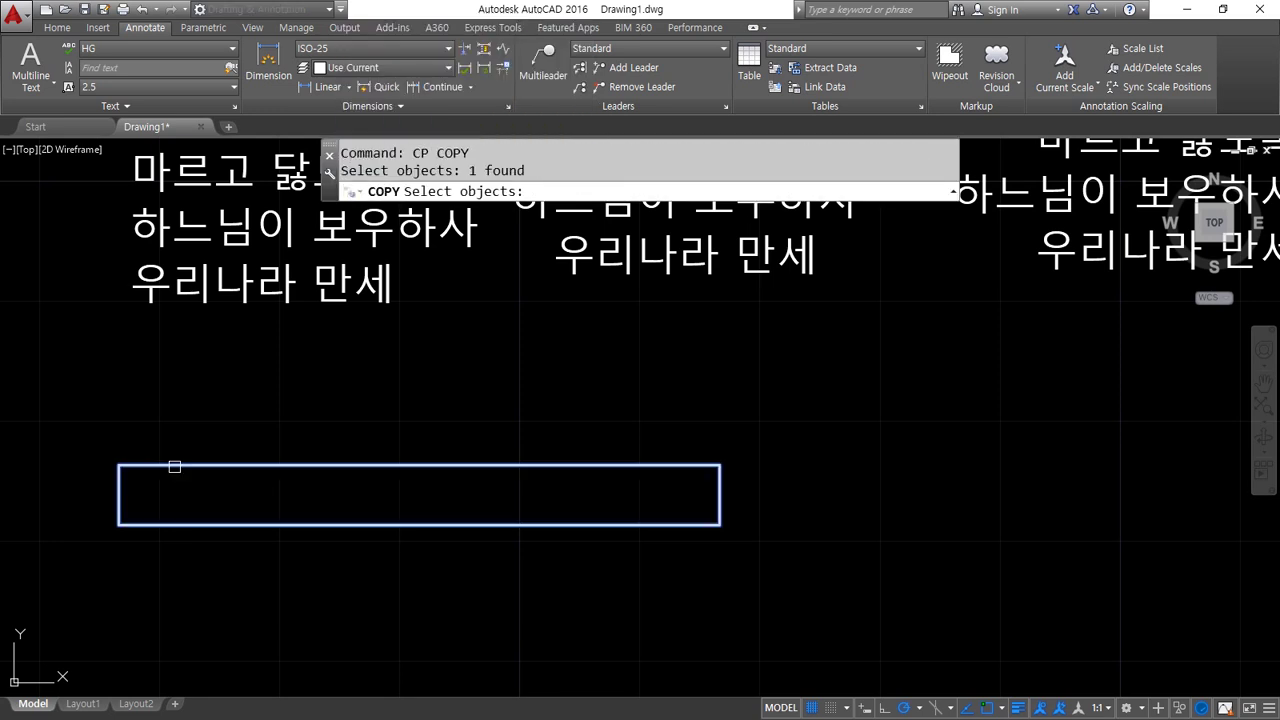
pyautogui.press('Return')
pyautogui.click(119, 424)
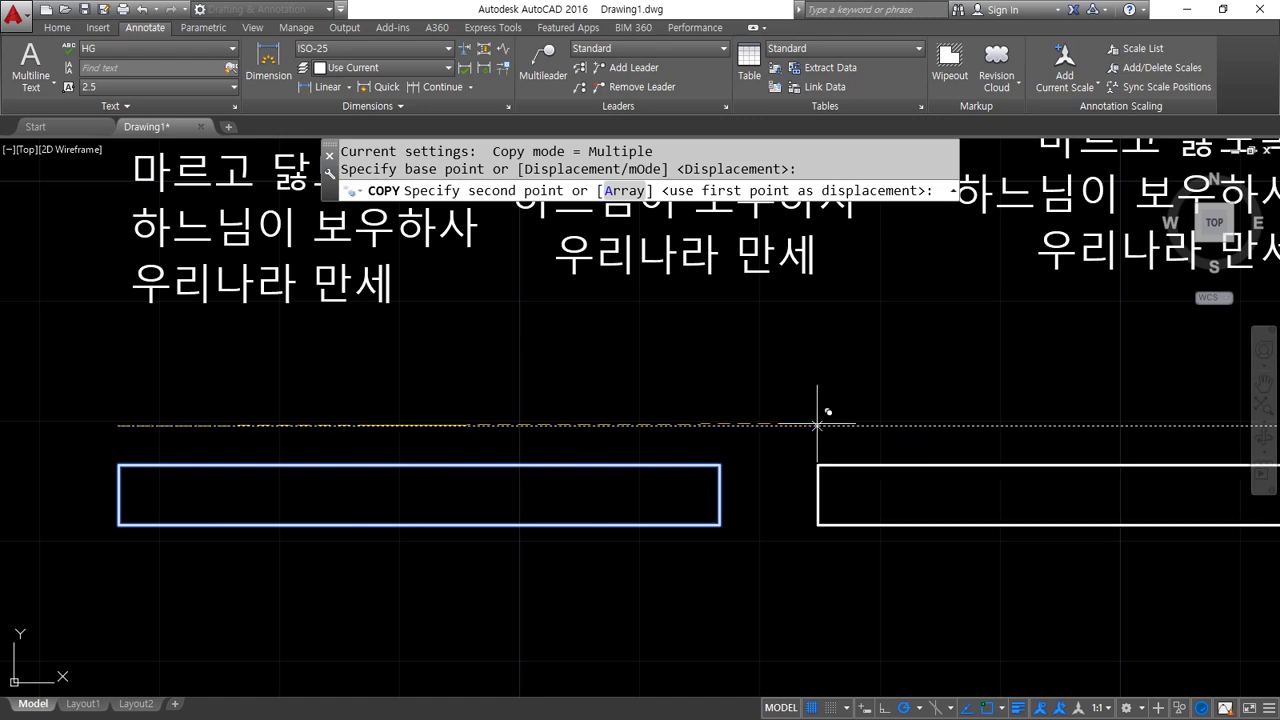
pyautogui.click(817, 424)
pyautogui.press('Return')
# Start single-line text with Align justification, setting the baseline from the lower-left to the lower-right corner of the left rectangle.
pyautogui.scroll(-3, 669, 443)
pyautogui.moveTo(543, 460); pyautogui.dragTo(441, 472, button='middle')
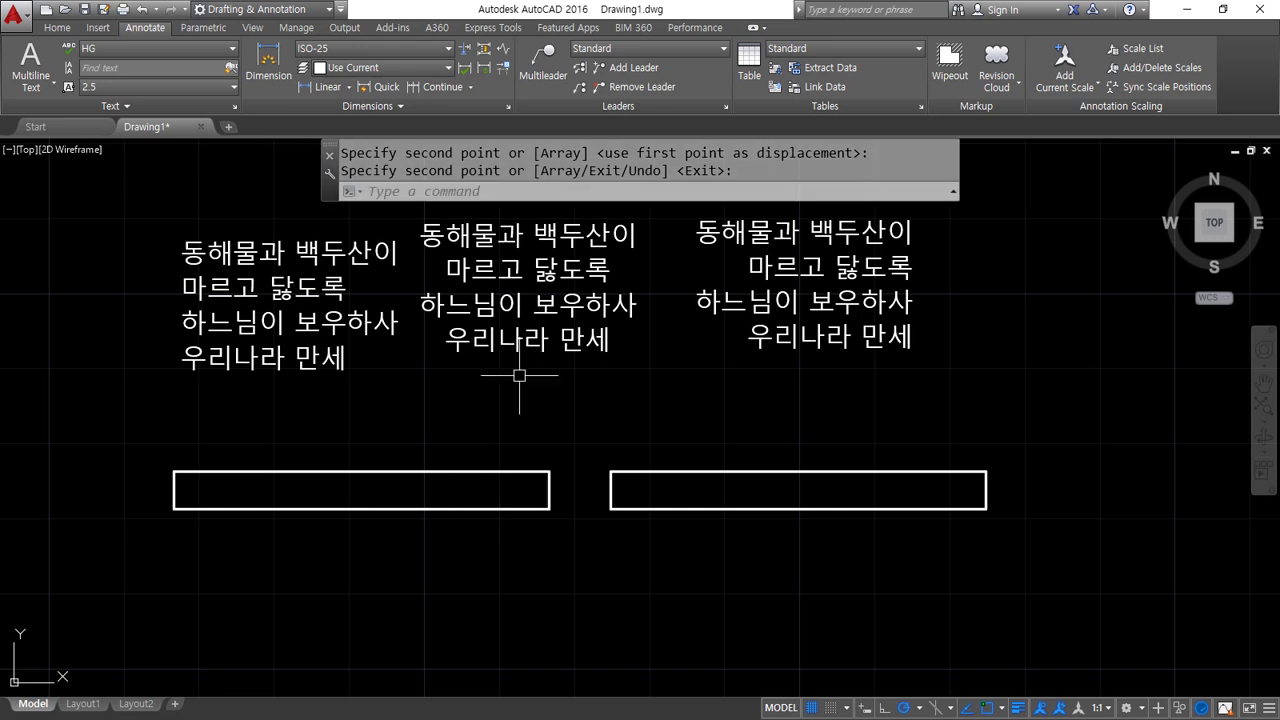
pyautogui.write('dt')
pyautogui.press('Return')
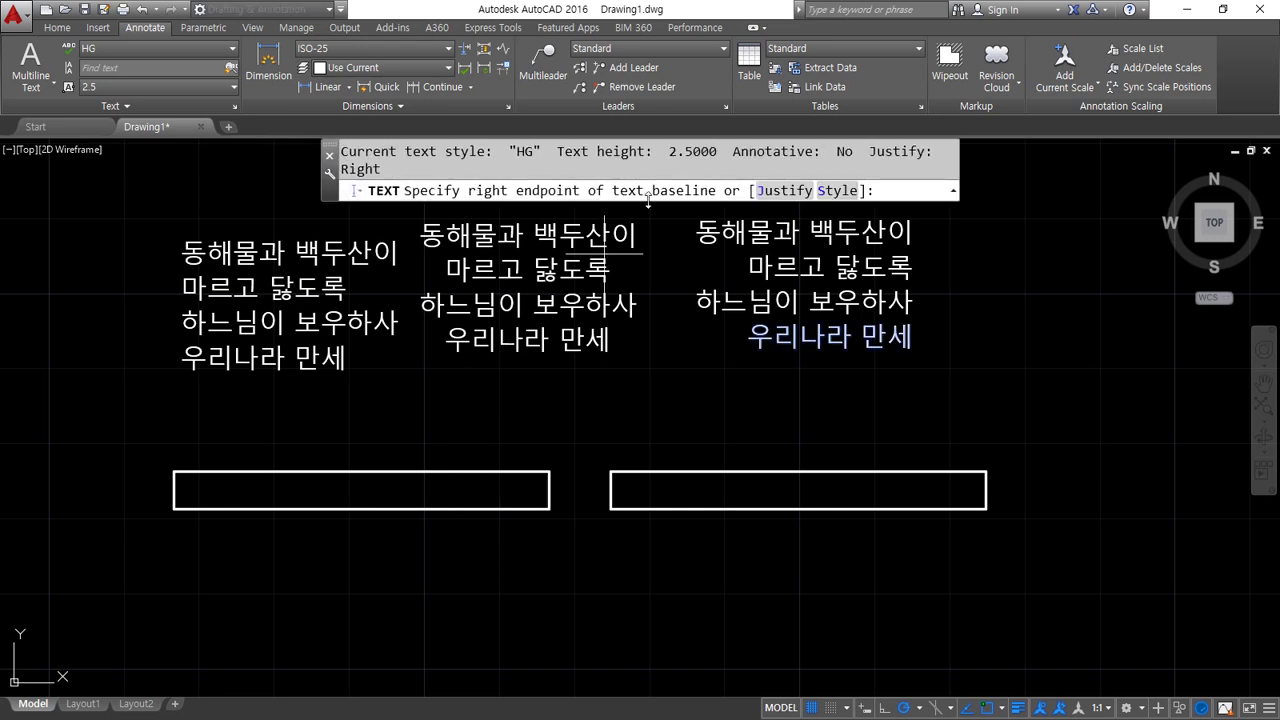
pyautogui.click(786, 191)
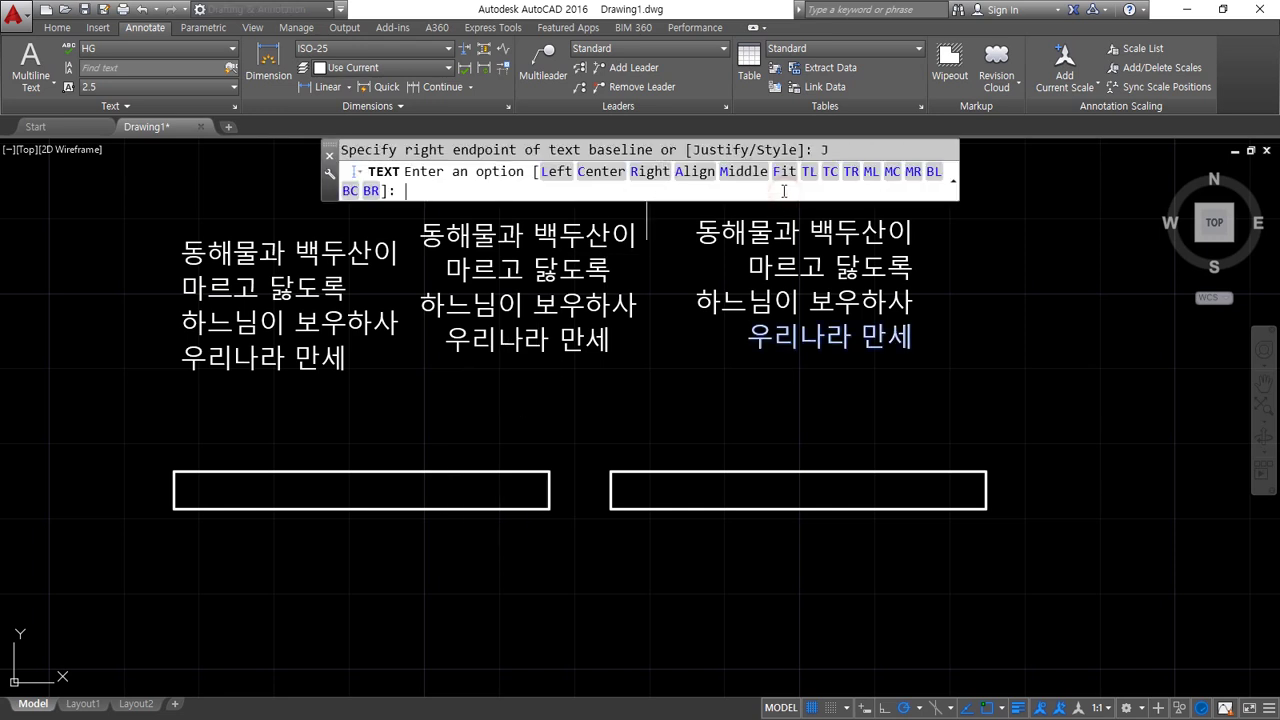
pyautogui.click(687, 172)
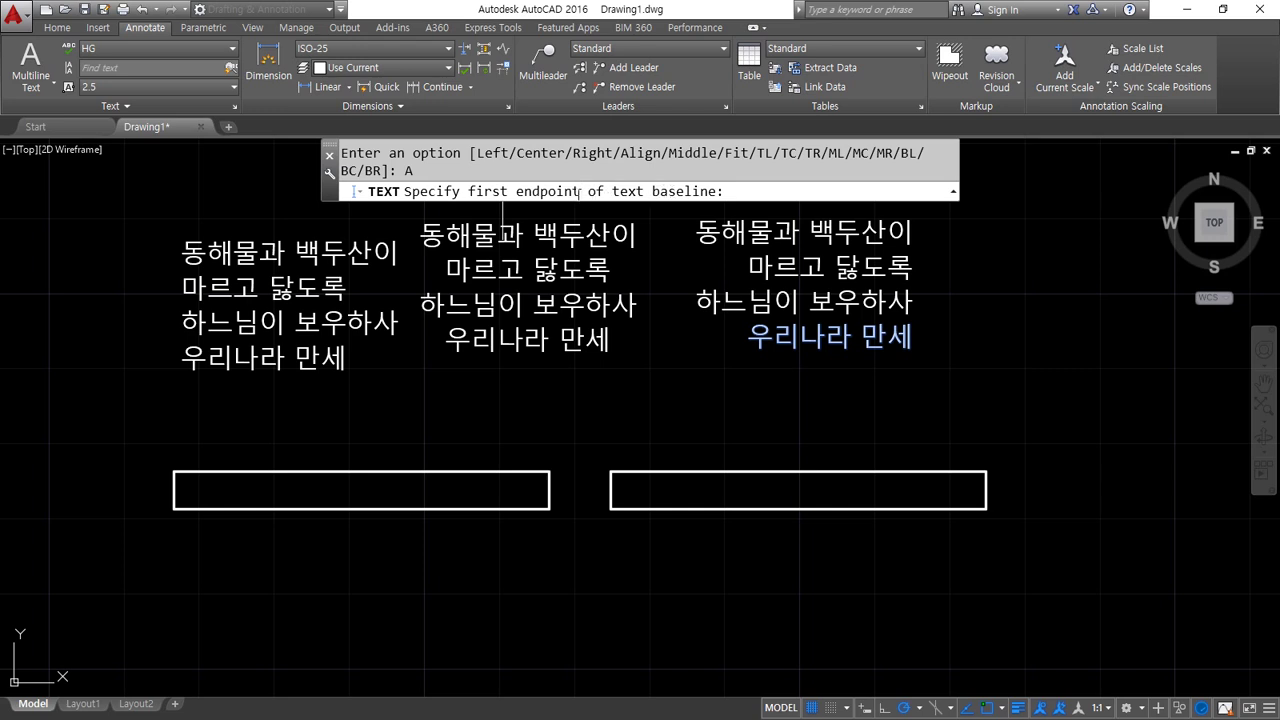
pyautogui.click(174, 508)
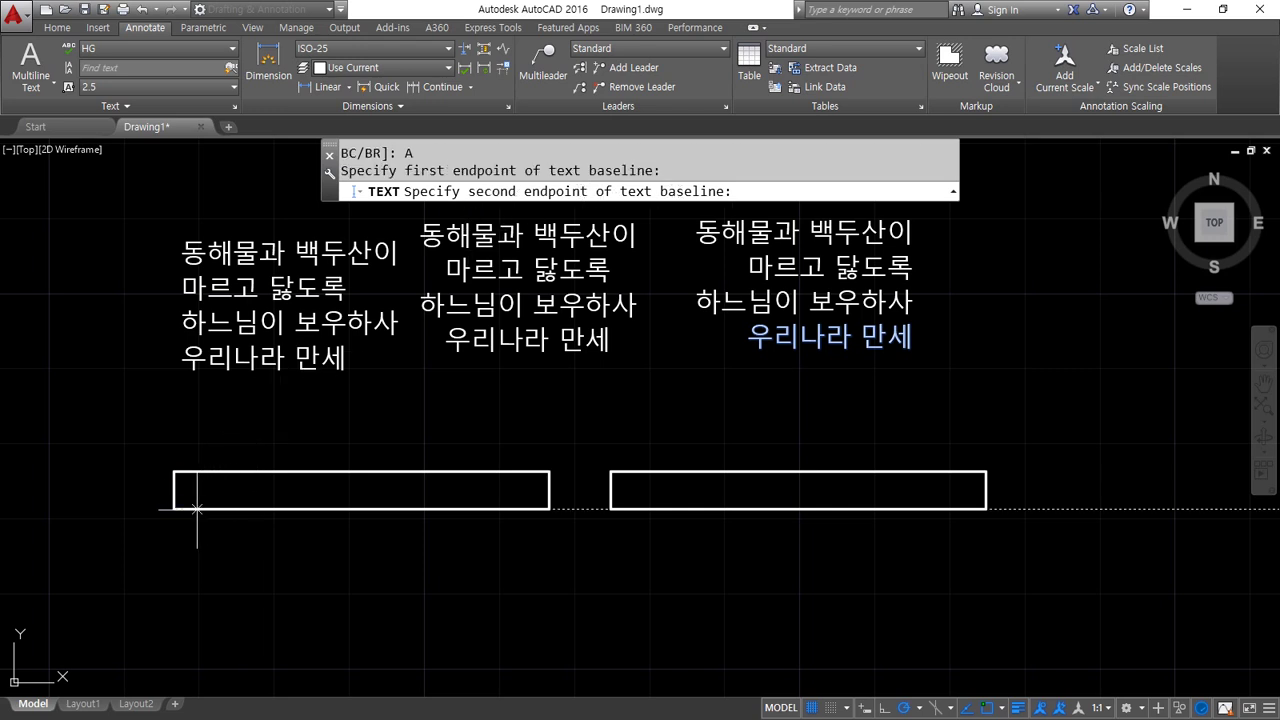
pyautogui.click(548, 508)
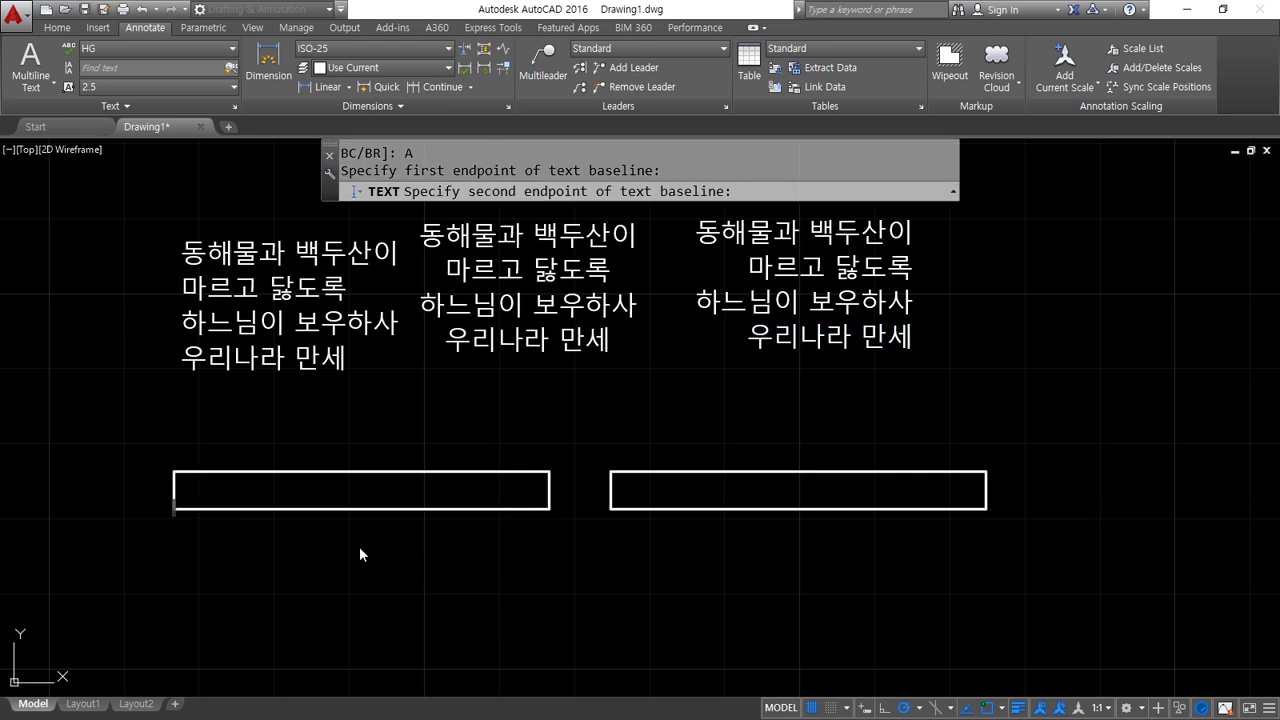
pyautogui.hotkey('ctrl', 'shift', 'd')
pyautogui.moveTo(196, 566)
pyautogui.mouseDown()
pyautogui.moveTo(178, 530)
pyautogui.moveTo(174, 541)
pyautogui.moveTo(200, 534)
pyautogui.mouseUp()
pyautogui.moveTo(534, 582)
pyautogui.mouseDown()
pyautogui.moveTo(548, 537)
pyautogui.moveTo(522, 542)
pyautogui.moveTo(571, 550)
pyautogui.mouseUp()
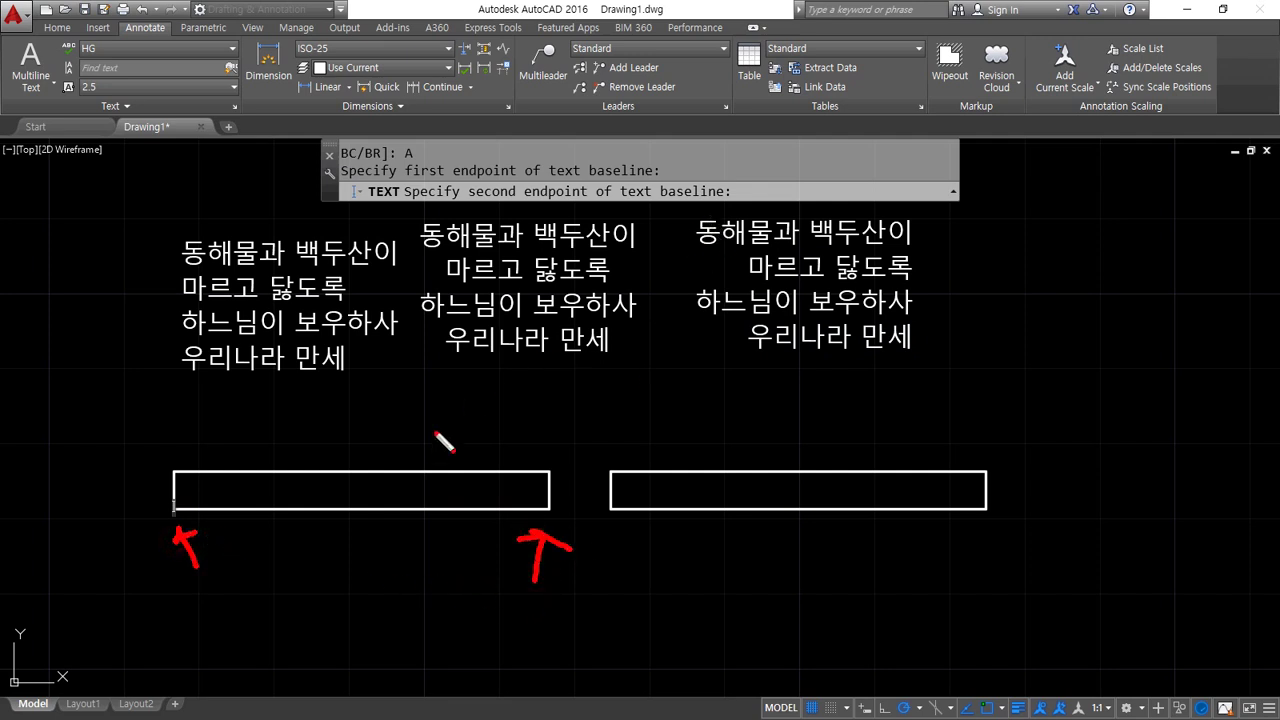
# Enter the aligned text "abcdefghijklmnopqrstuvwxyz" along the left rectangle's base and finish the text command.
pyautogui.press('Escape')
pyautogui.scroll(5, 169, 512)
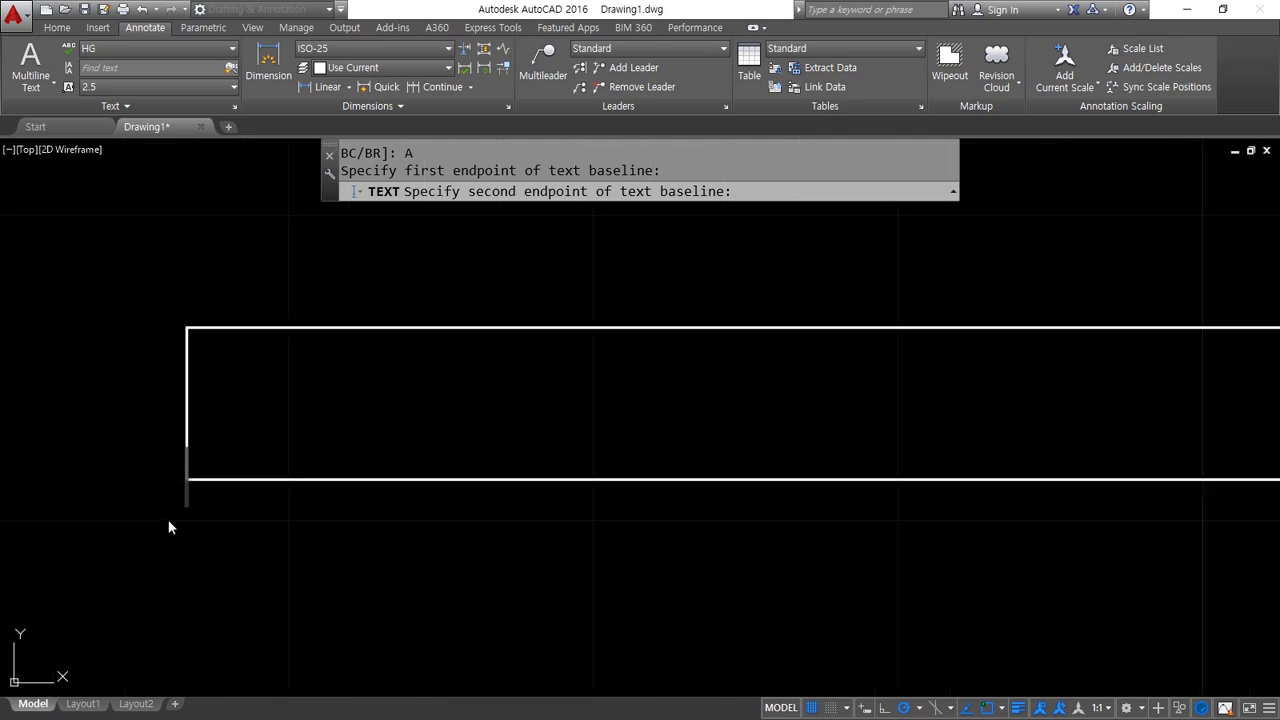
pyautogui.scroll(5, 168, 519)
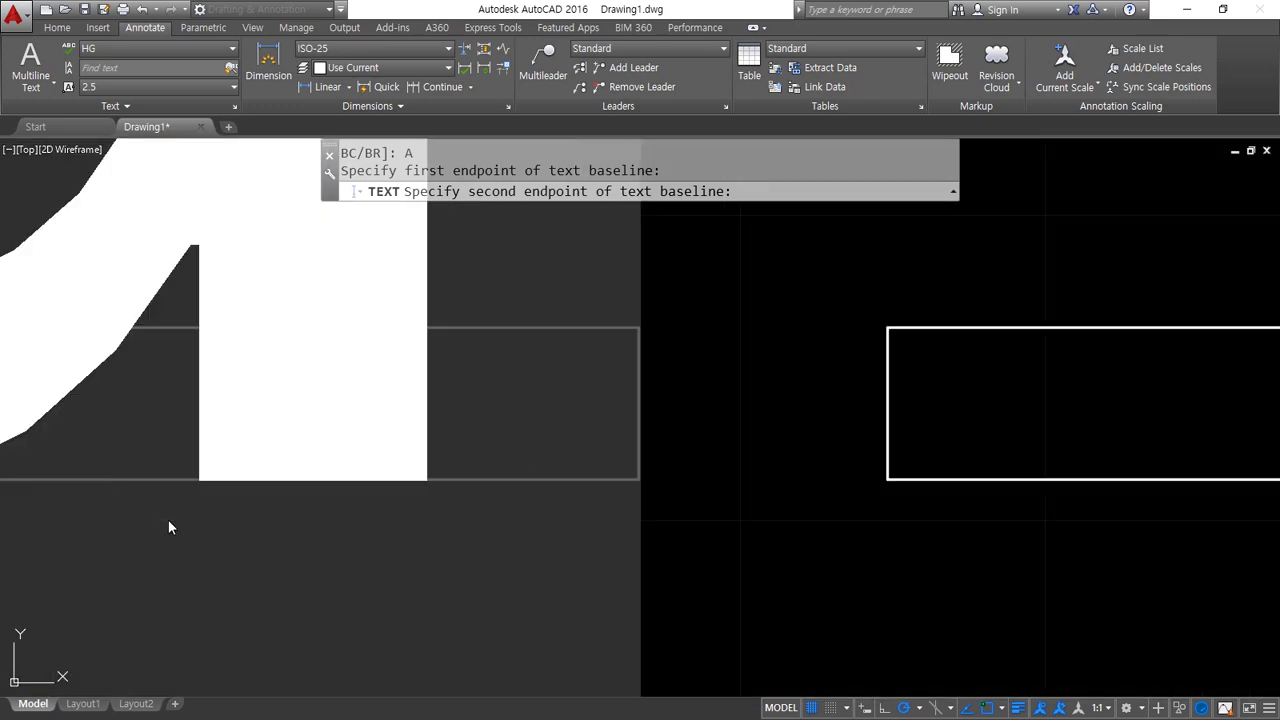
pyautogui.scroll(-5, 170, 519)
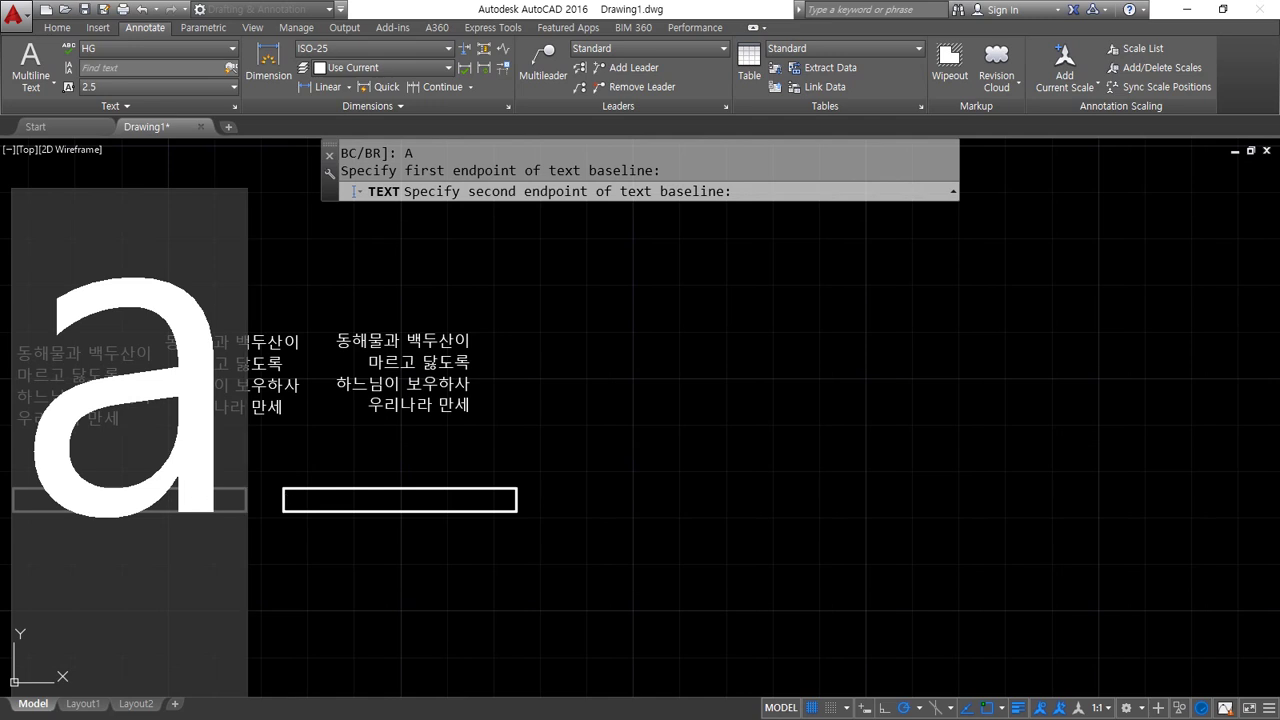
pyautogui.moveTo(292, 502); pyautogui.dragTo(488, 479, button='middle')
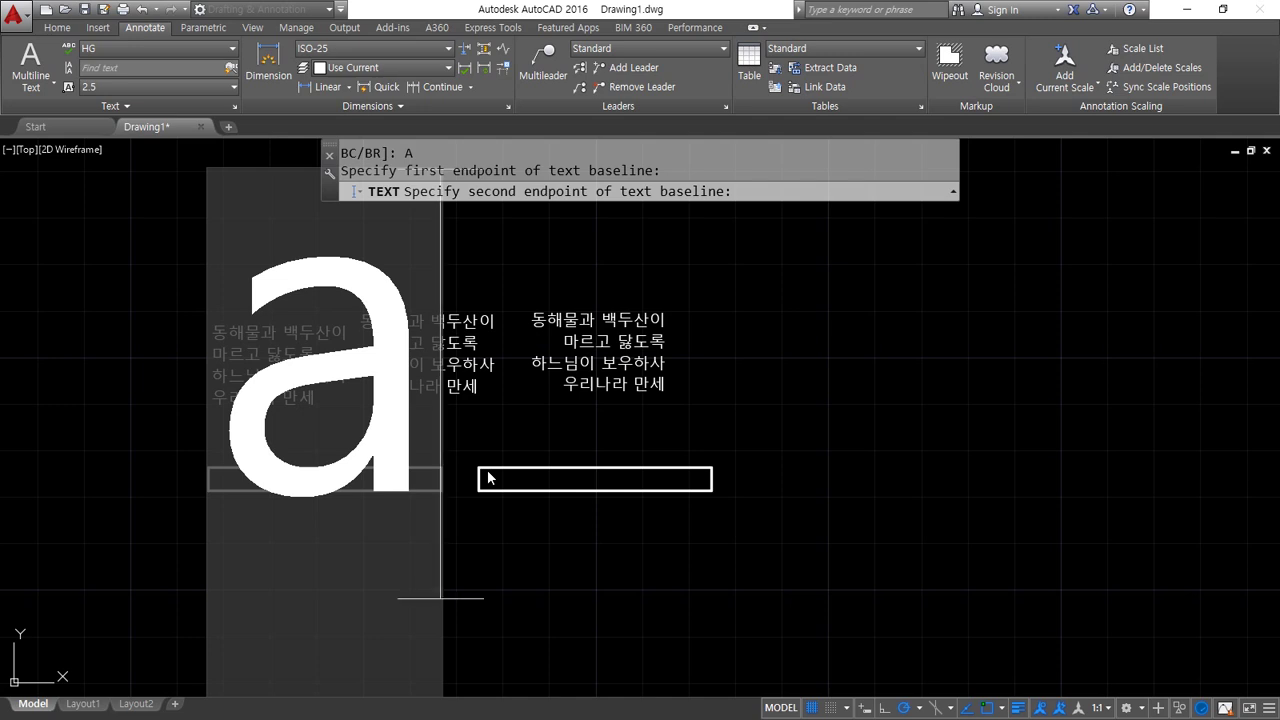
pyautogui.write('b')
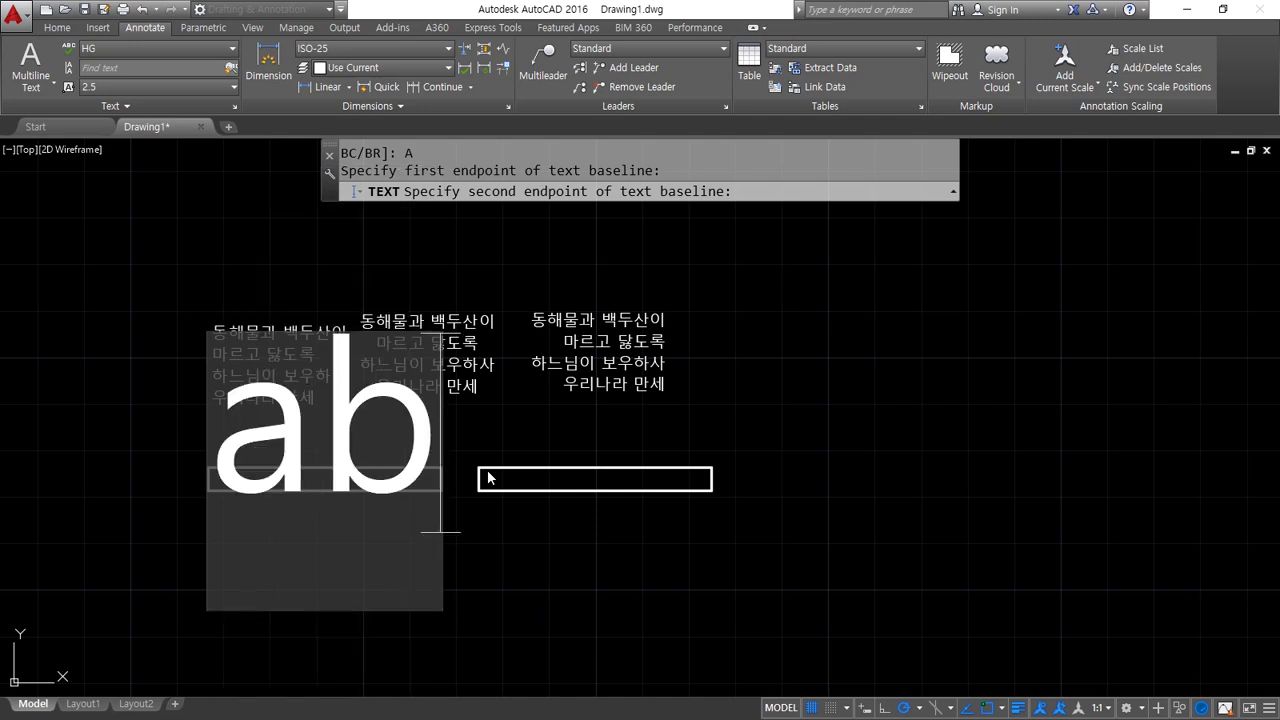
pyautogui.write('cdef')
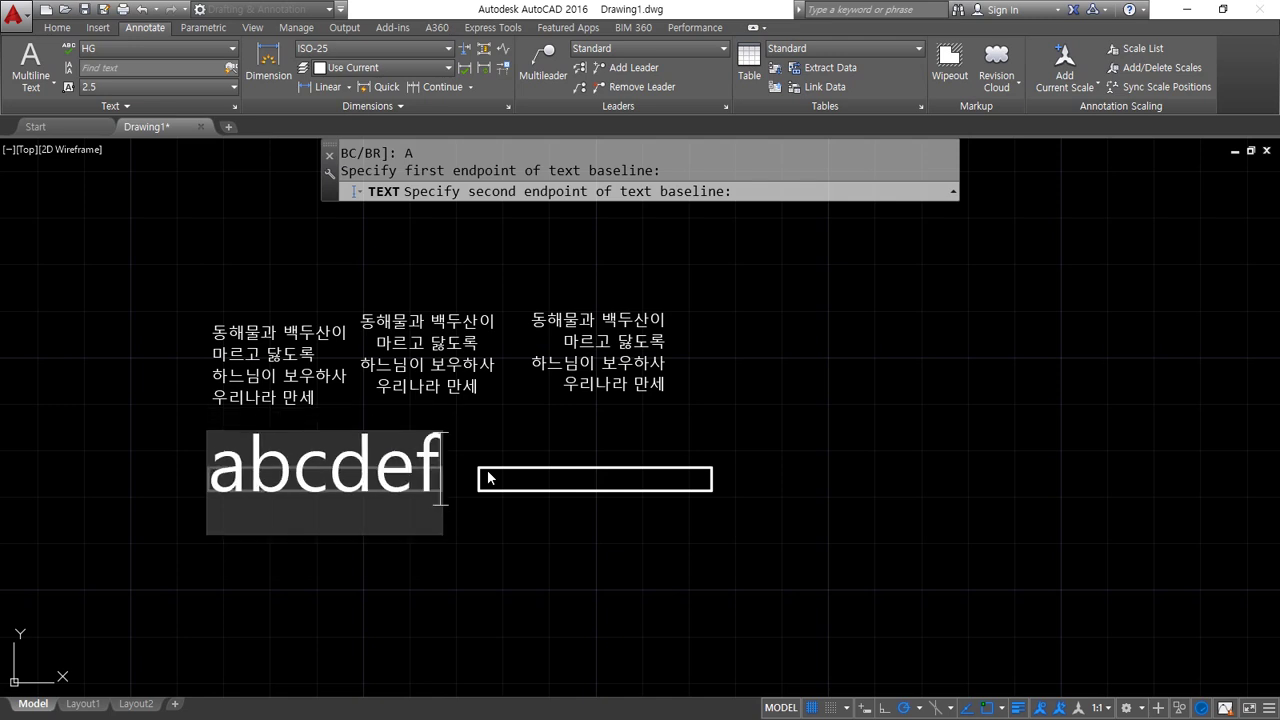
pyautogui.write('ghij')
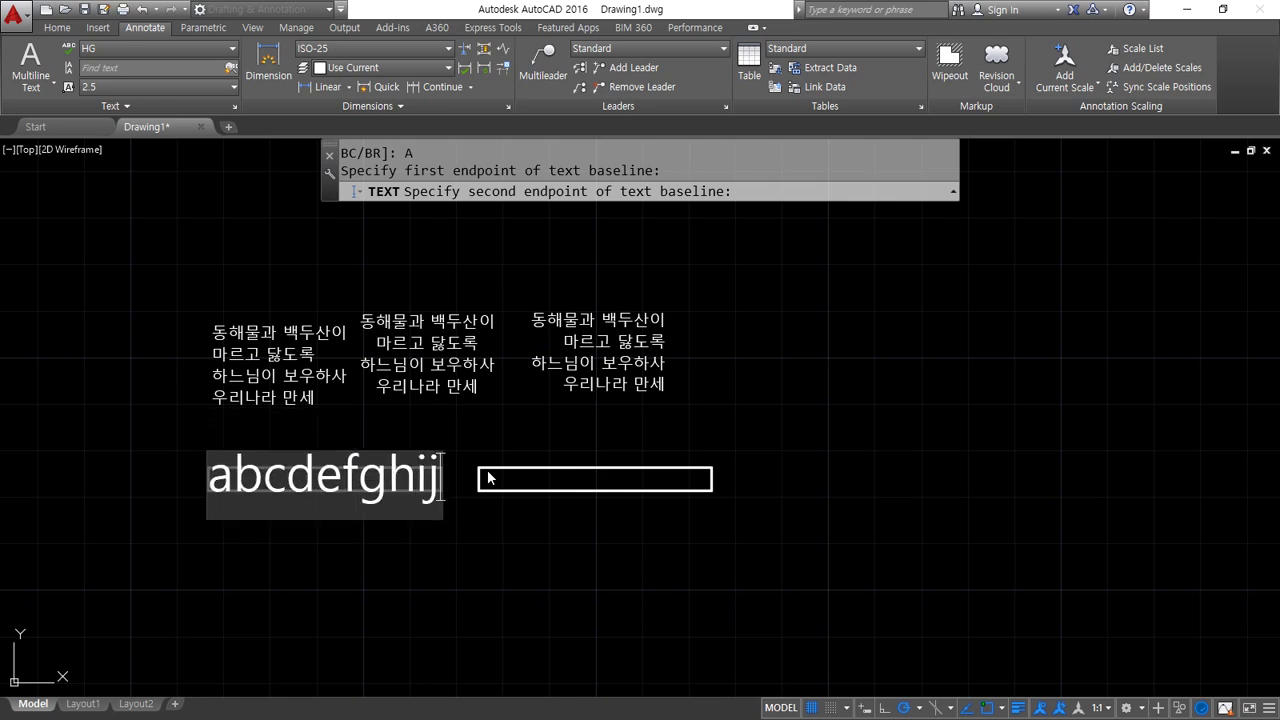
pyautogui.write('klmnop')
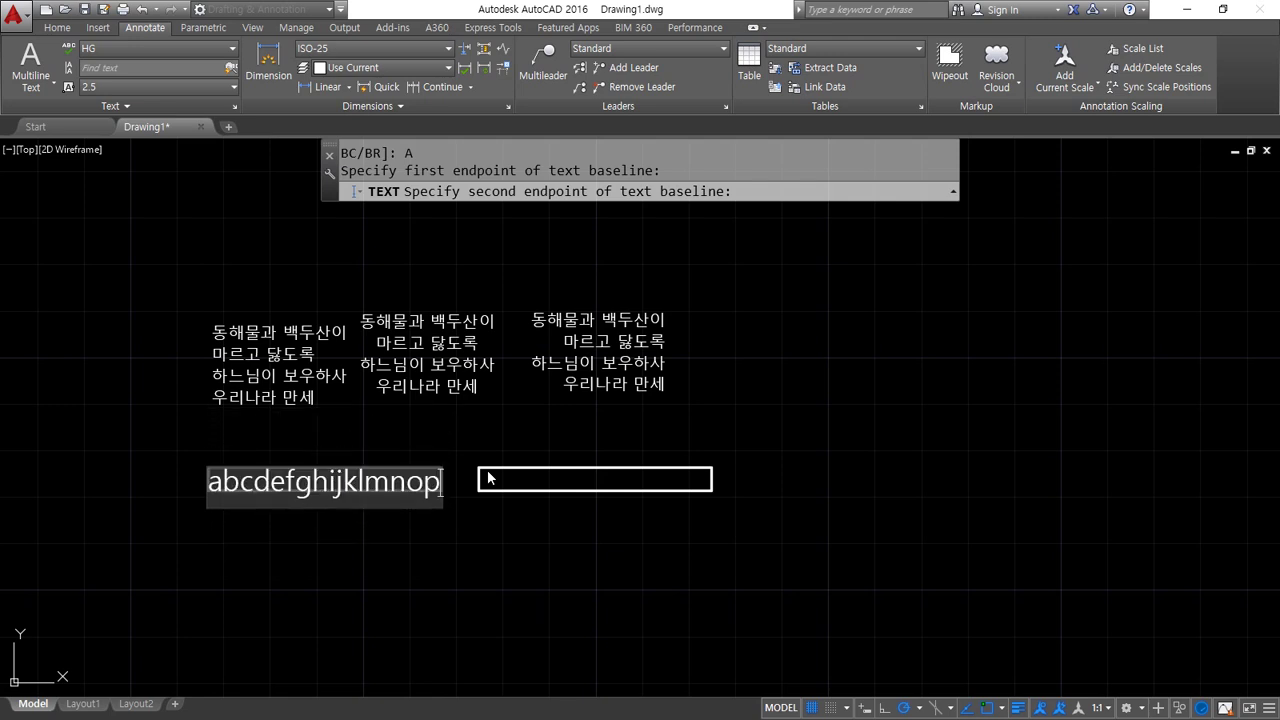
pyautogui.write('qrstuv')
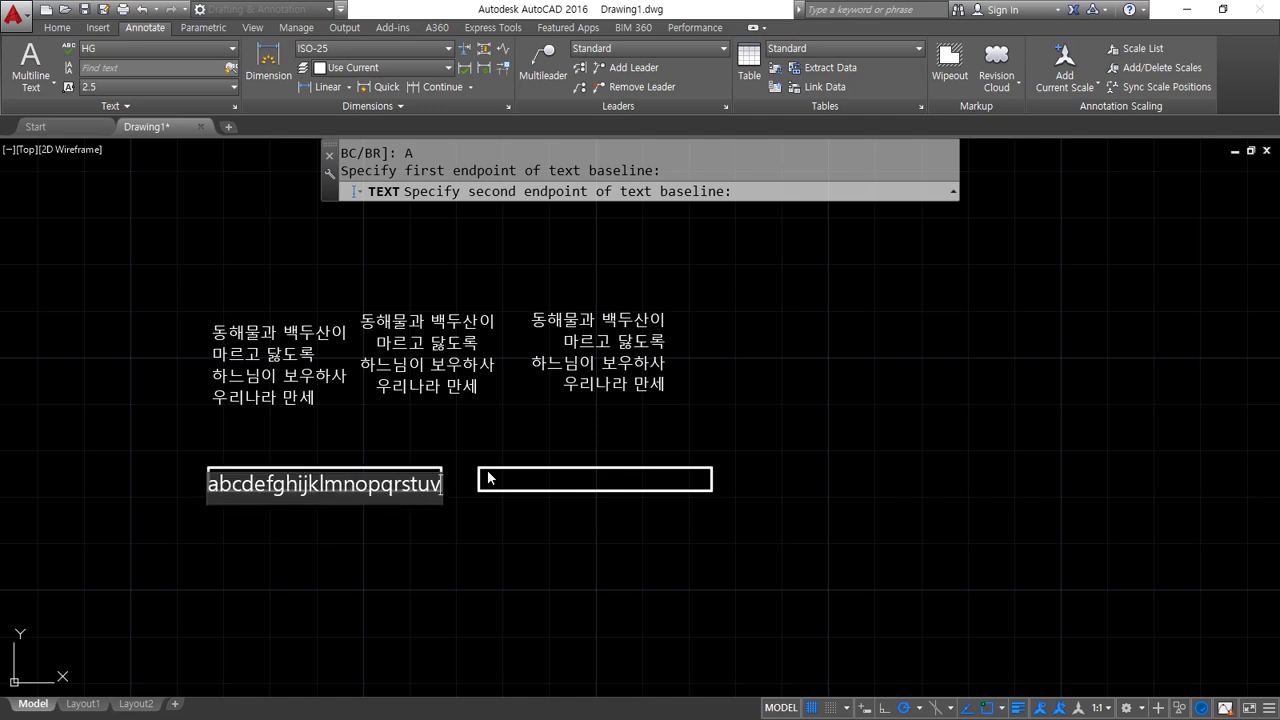
pyautogui.write('wxyz')
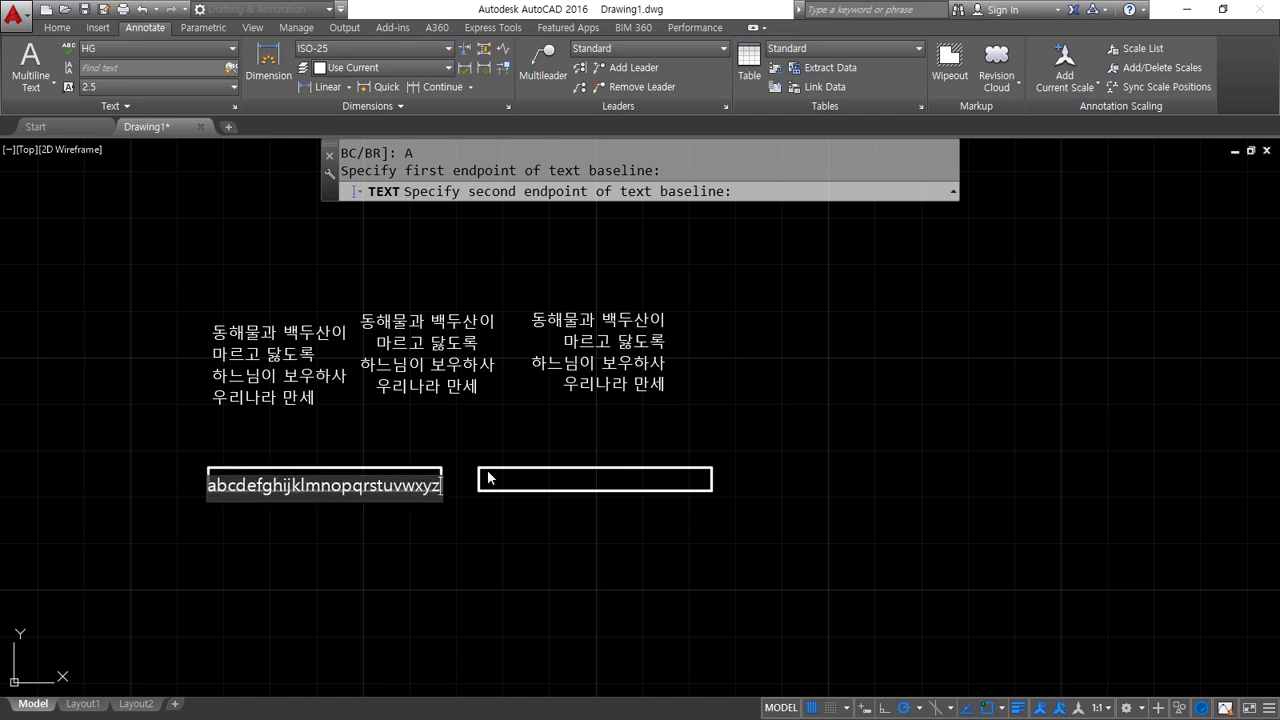
pyautogui.scroll(4, 279, 540)
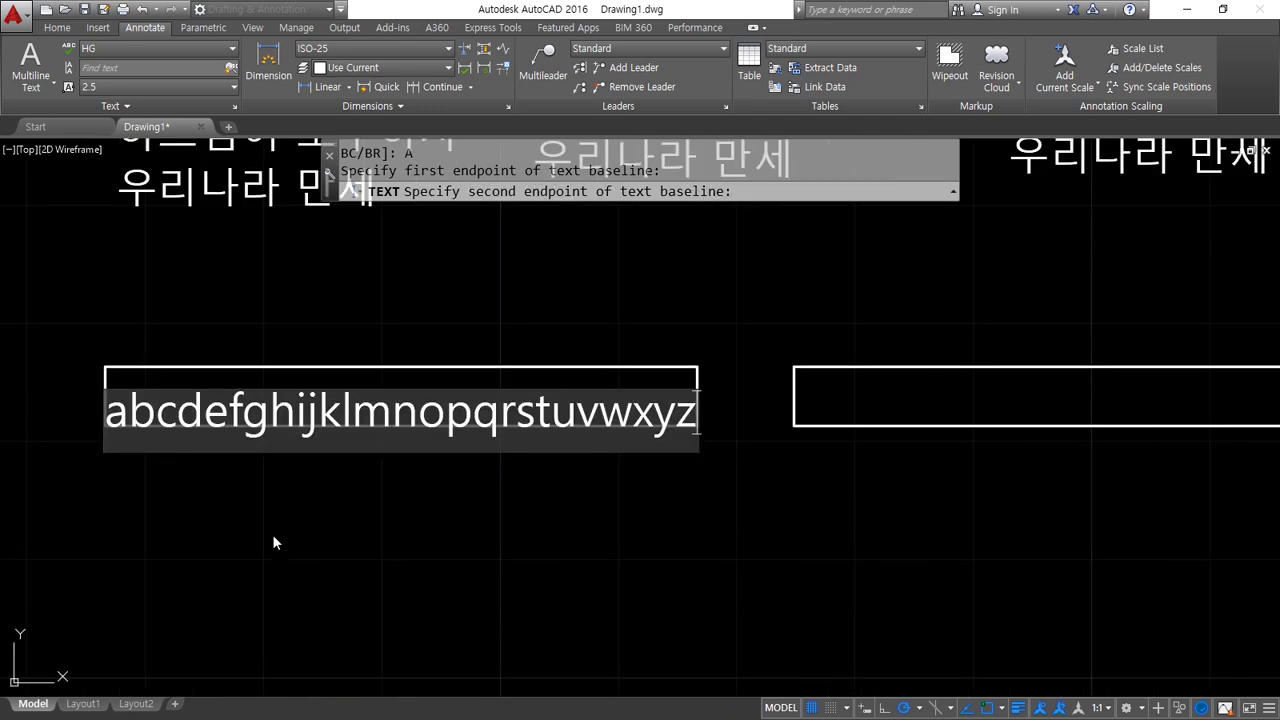
pyautogui.press('Return')
pyautogui.press('Return')
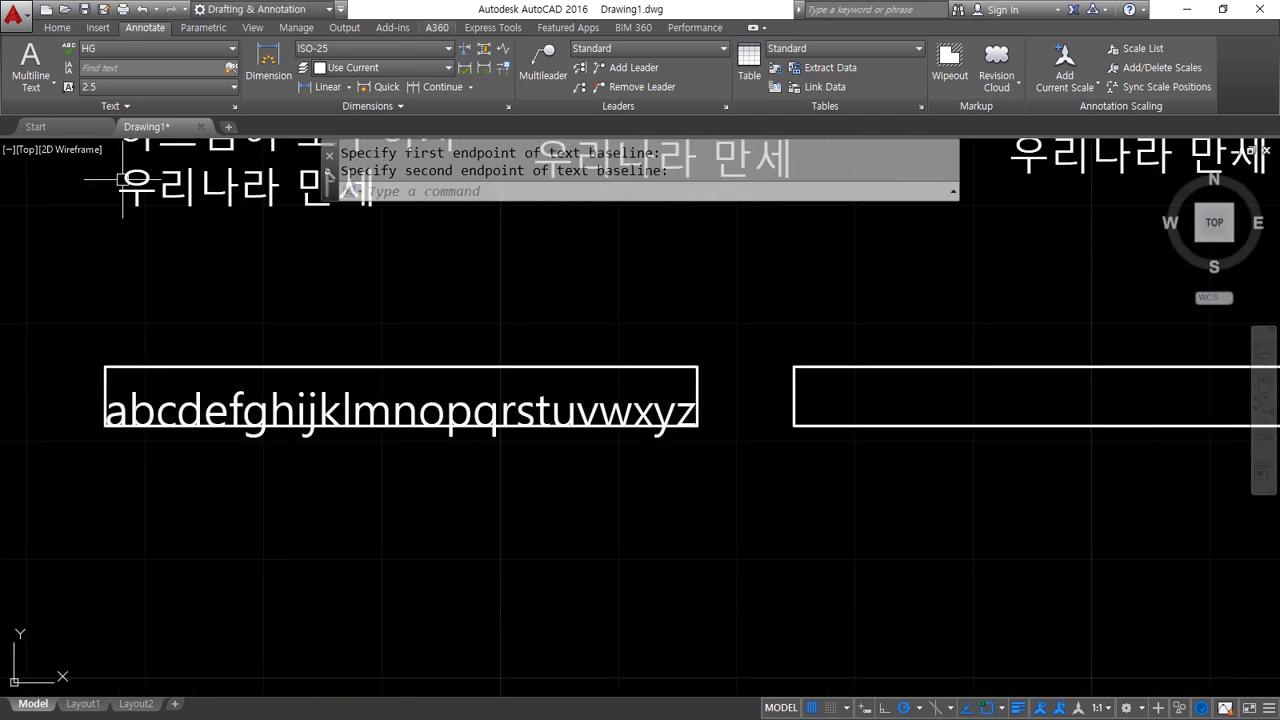
# Start single-line text with Fit justification from the right rectangle's lower-left to lower-right corner, using the rectangle's height of 5 as text height.
pyautogui.moveTo(737, 323); pyautogui.dragTo(269, 343, button='middle')
pyautogui.press('Return')
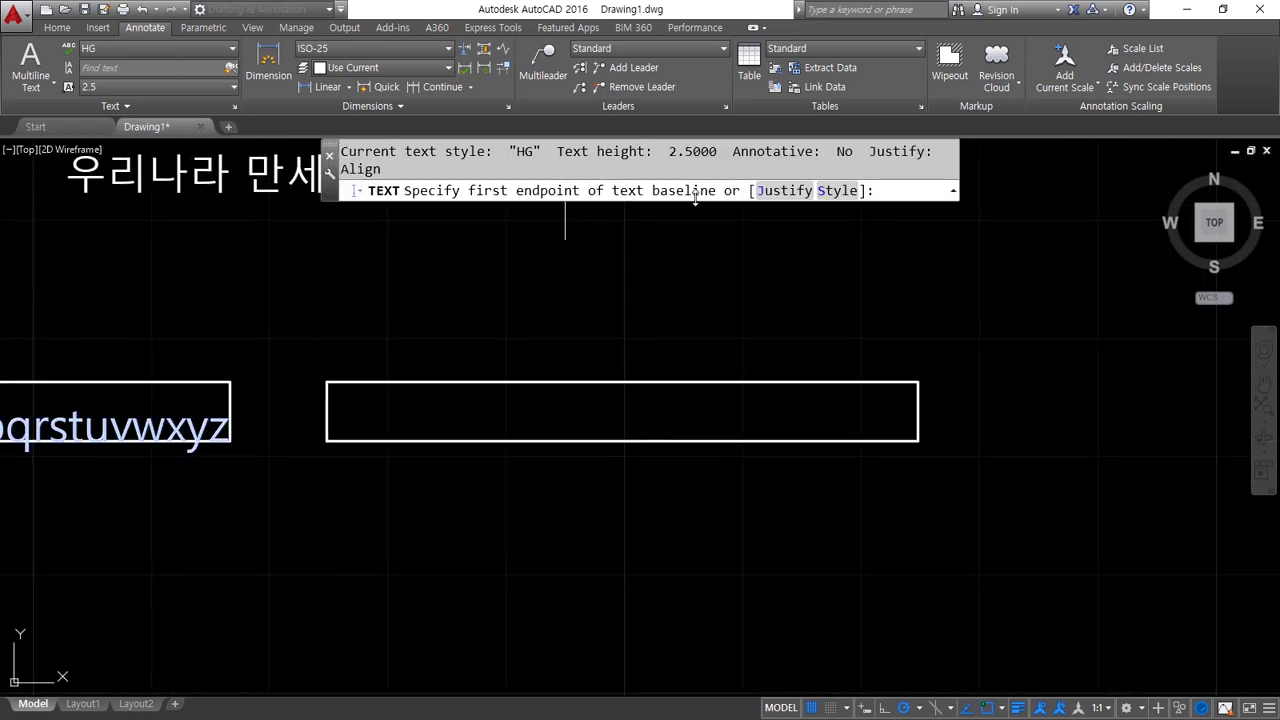
pyautogui.click(783, 190)
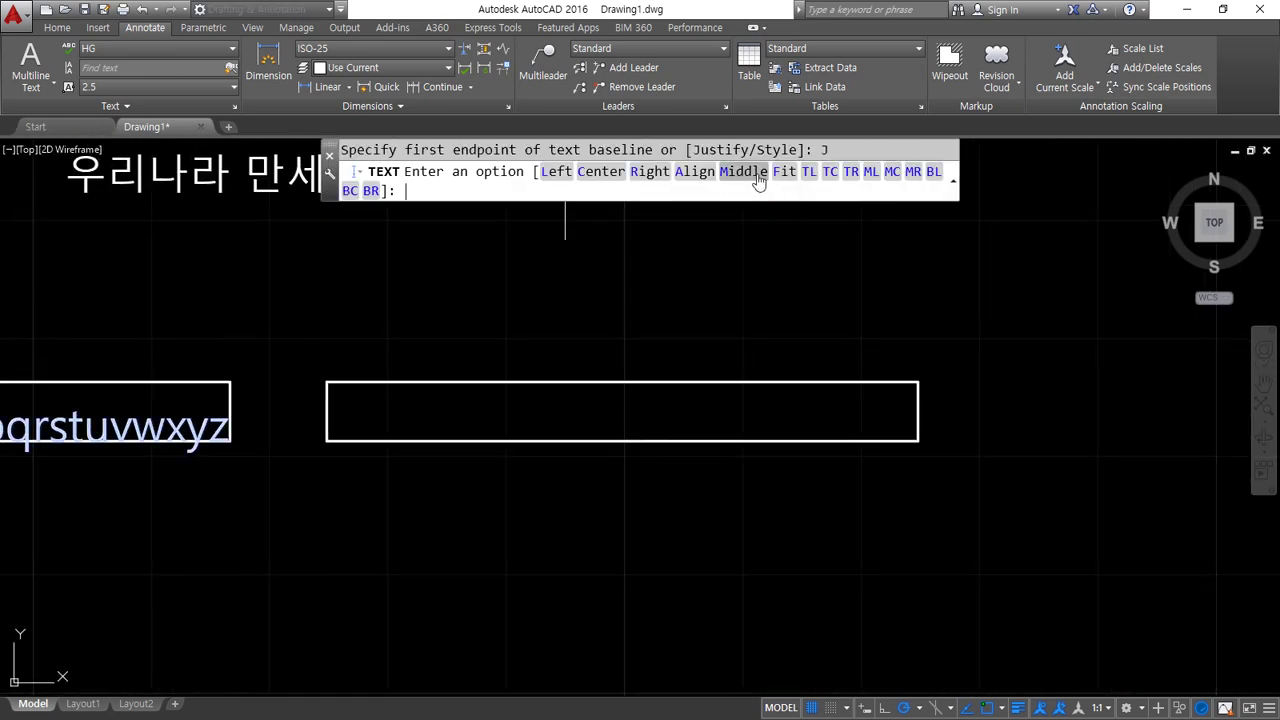
pyautogui.click(780, 180)
pyautogui.click(327, 440)
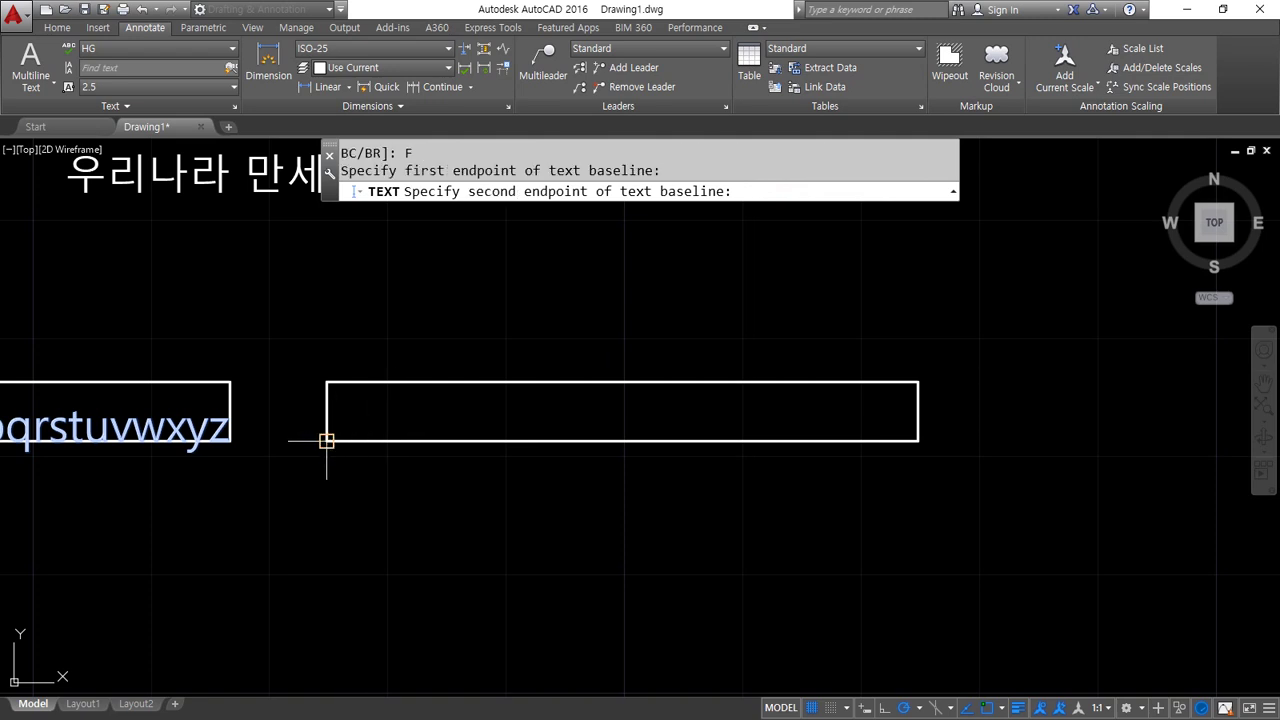
pyautogui.click(918, 440)
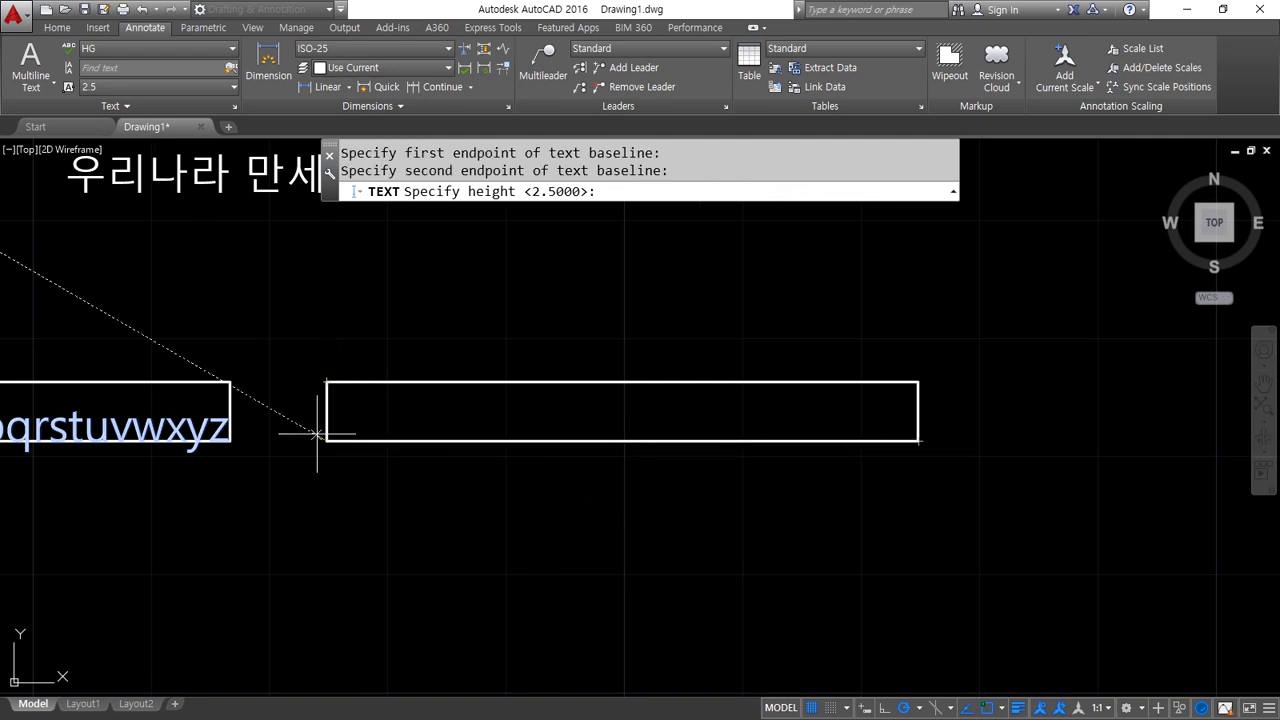
pyautogui.moveTo(300, 530)
pyautogui.mouseDown()
pyautogui.moveTo(326, 468)
pyautogui.moveTo(352, 488)
pyautogui.mouseUp()
pyautogui.moveTo(1067, 560)
pyautogui.mouseDown()
pyautogui.moveTo(980, 500)
pyautogui.moveTo(980, 484)
pyautogui.moveTo(955, 502)
pyautogui.mouseUp()
pyautogui.moveTo(287, 303)
pyautogui.mouseDown()
pyautogui.moveTo(322, 348)
pyautogui.moveTo(319, 328)
pyautogui.mouseUp()
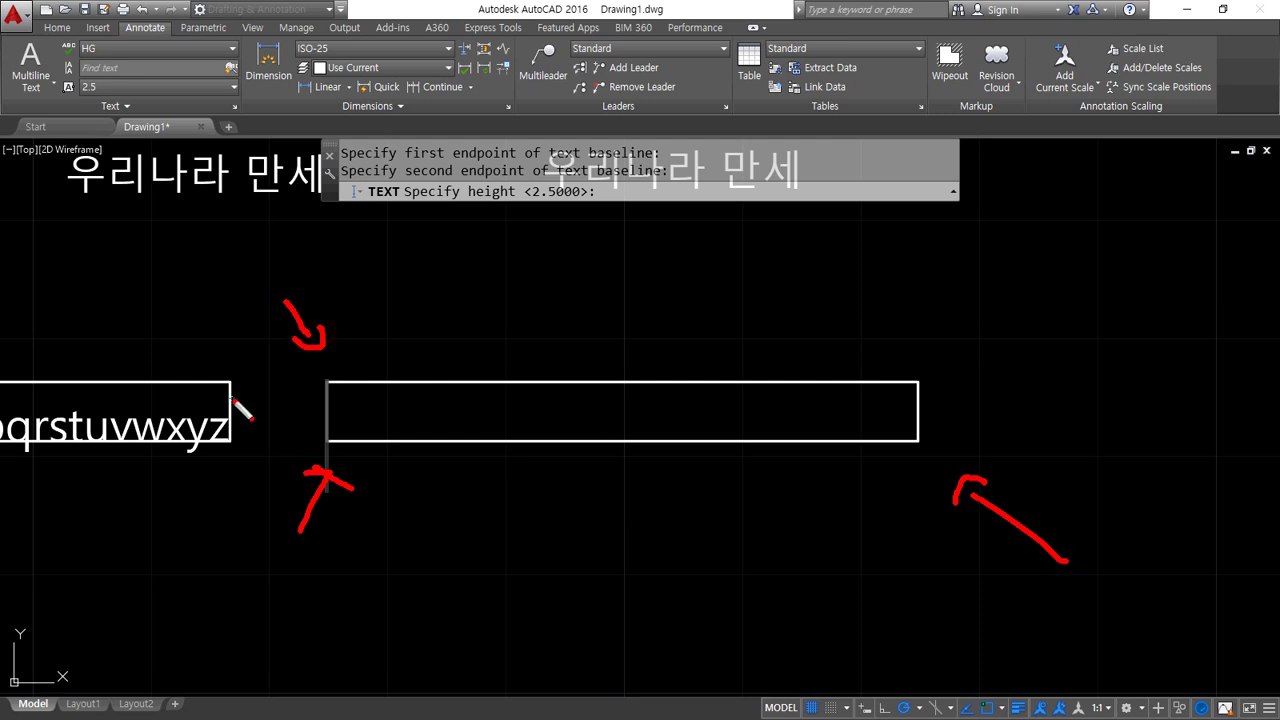
pyautogui.press('Escape')
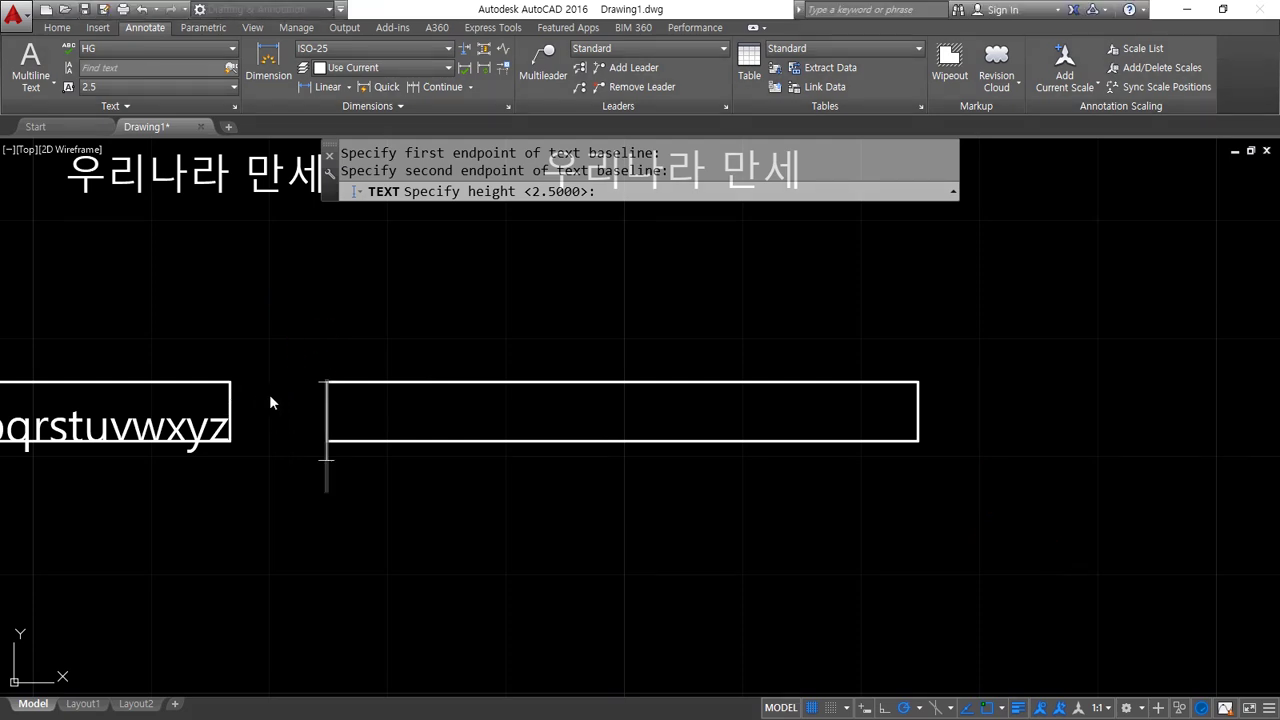
# Enter "abcdefghijklmnopqrstuvwxyz" as the fitted text in the right rectangle and finish the text command.
pyautogui.write('a')
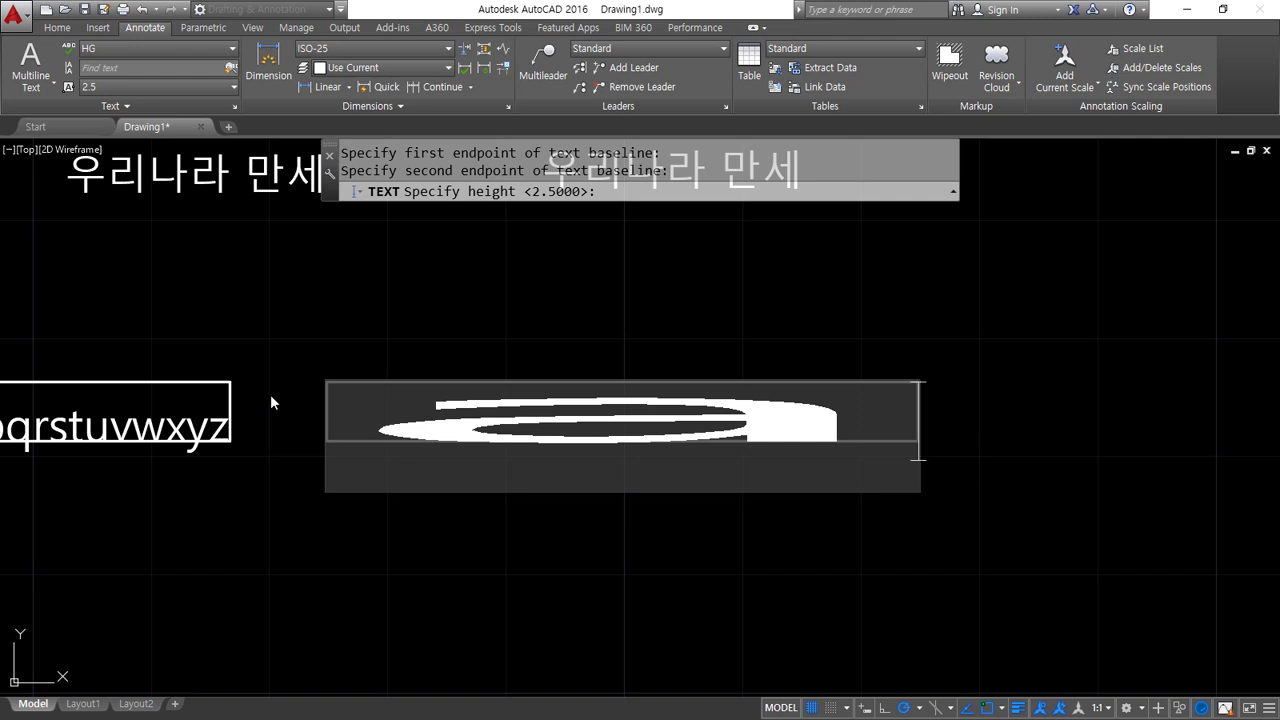
pyautogui.write('bcdef')
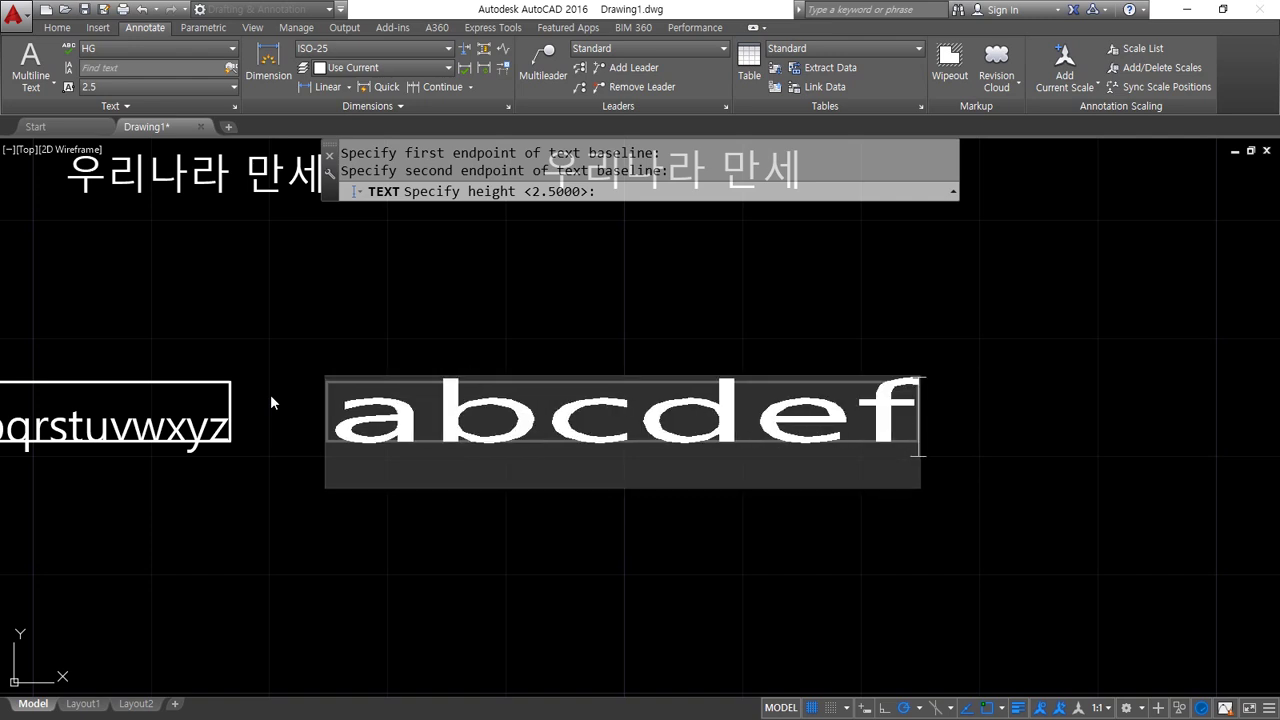
pyautogui.write('ghijkl,m')
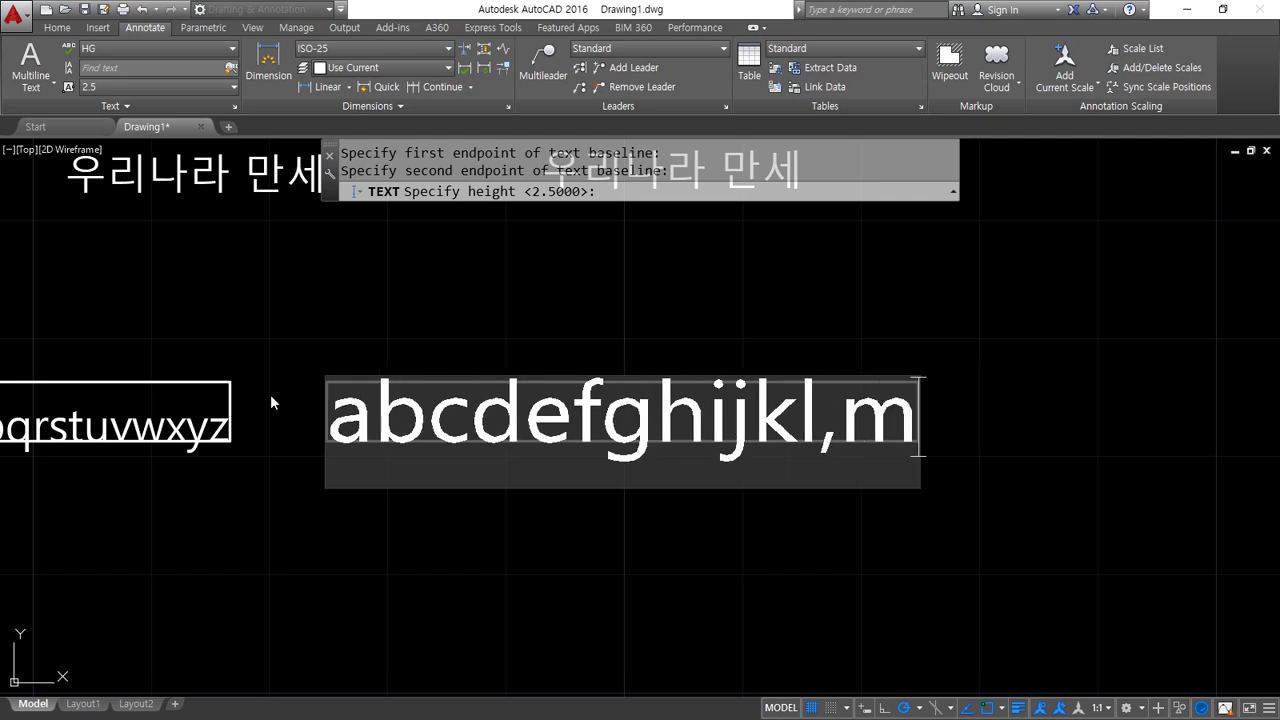
pyautogui.press('BackSpace')
pyautogui.press('BackSpace')
pyautogui.write('mno')
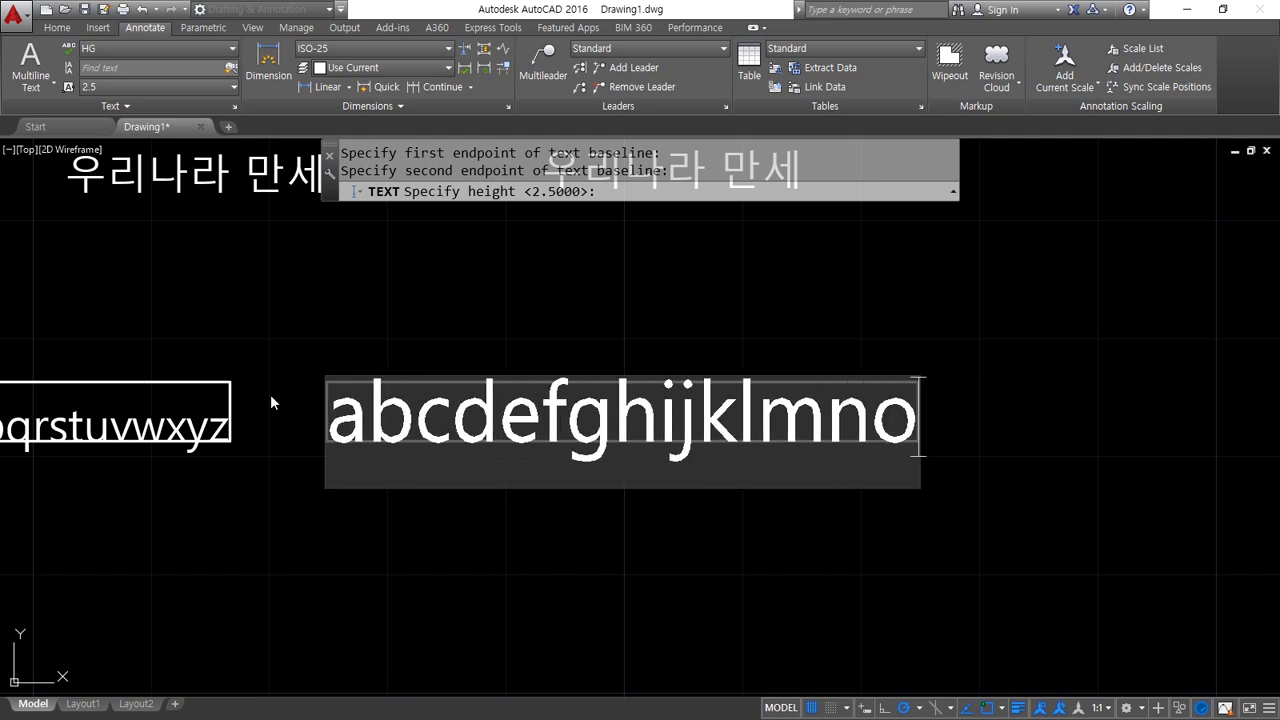
pyautogui.write('pqrstuvwx')
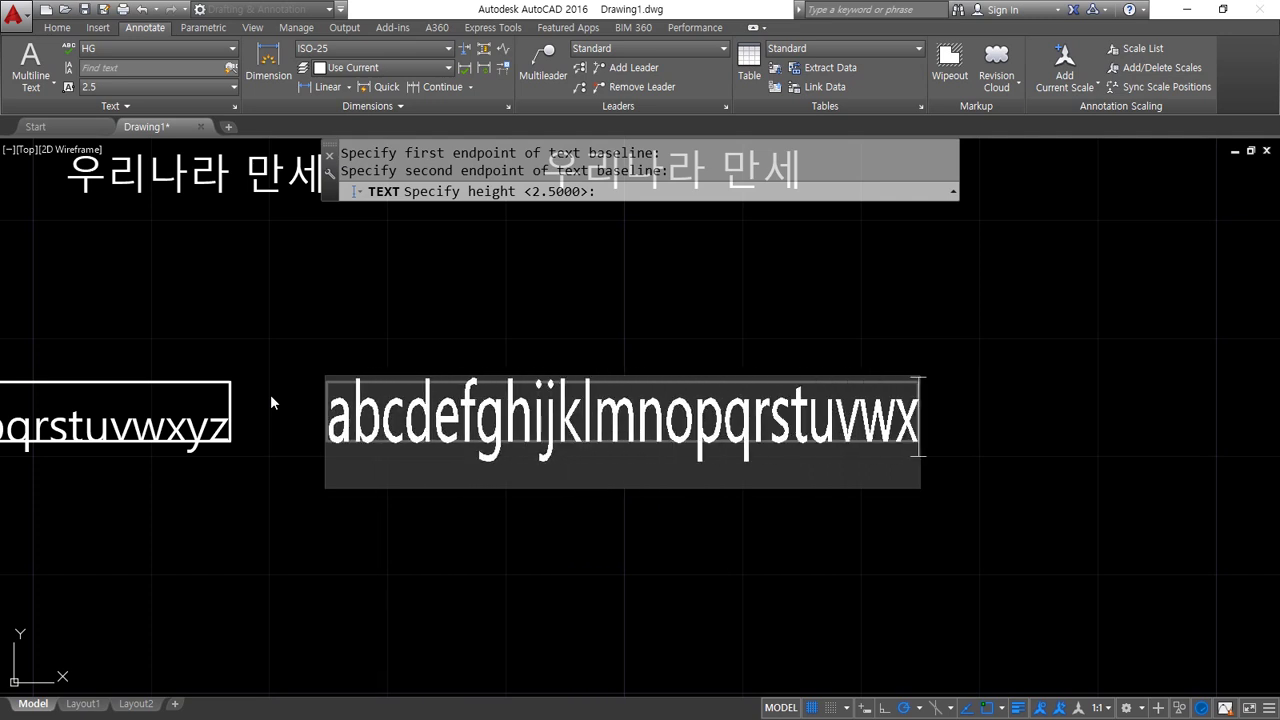
pyautogui.write('yz')
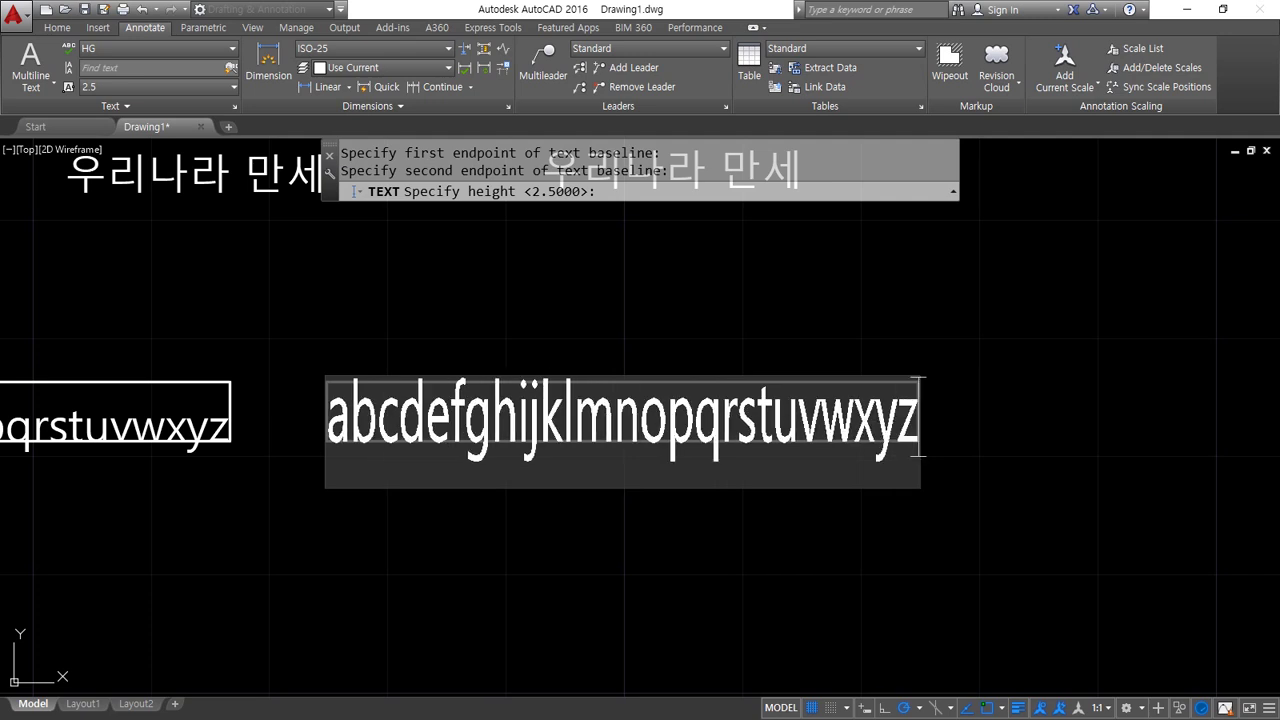
pyautogui.press('Return')
pyautogui.press('Return')
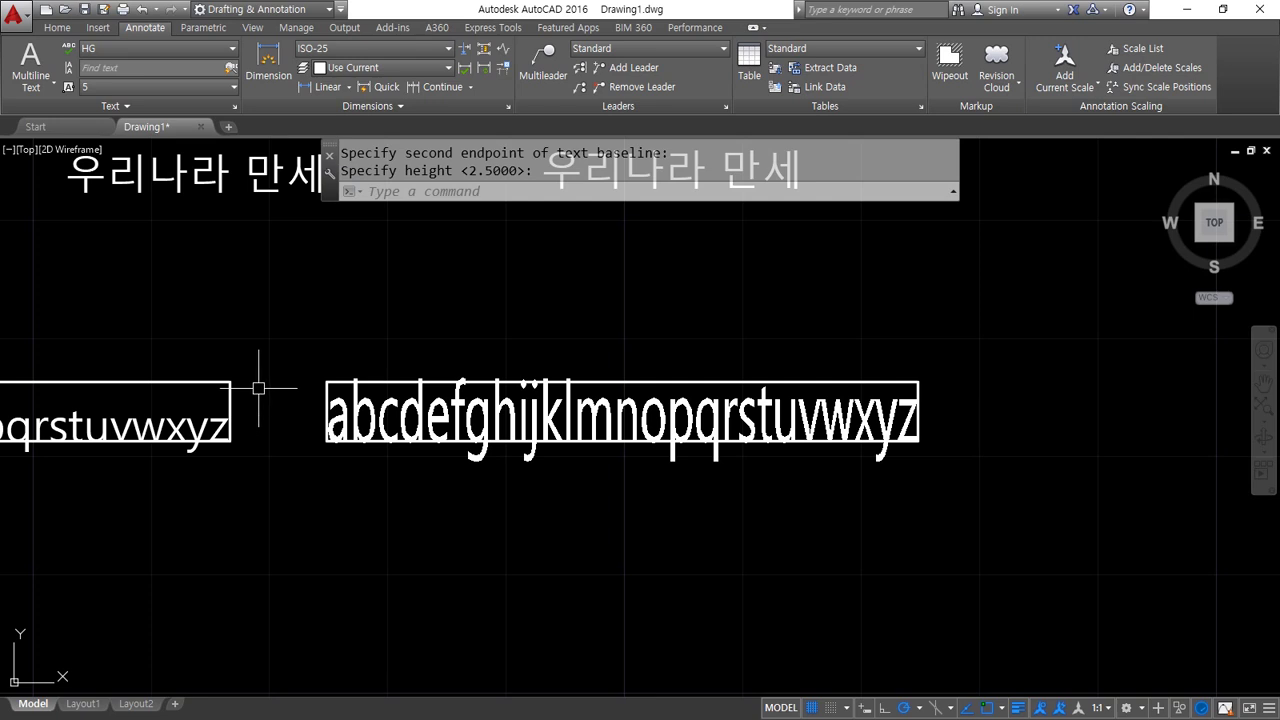
pyautogui.moveTo(257, 380); pyautogui.dragTo(586, 386, button='middle')
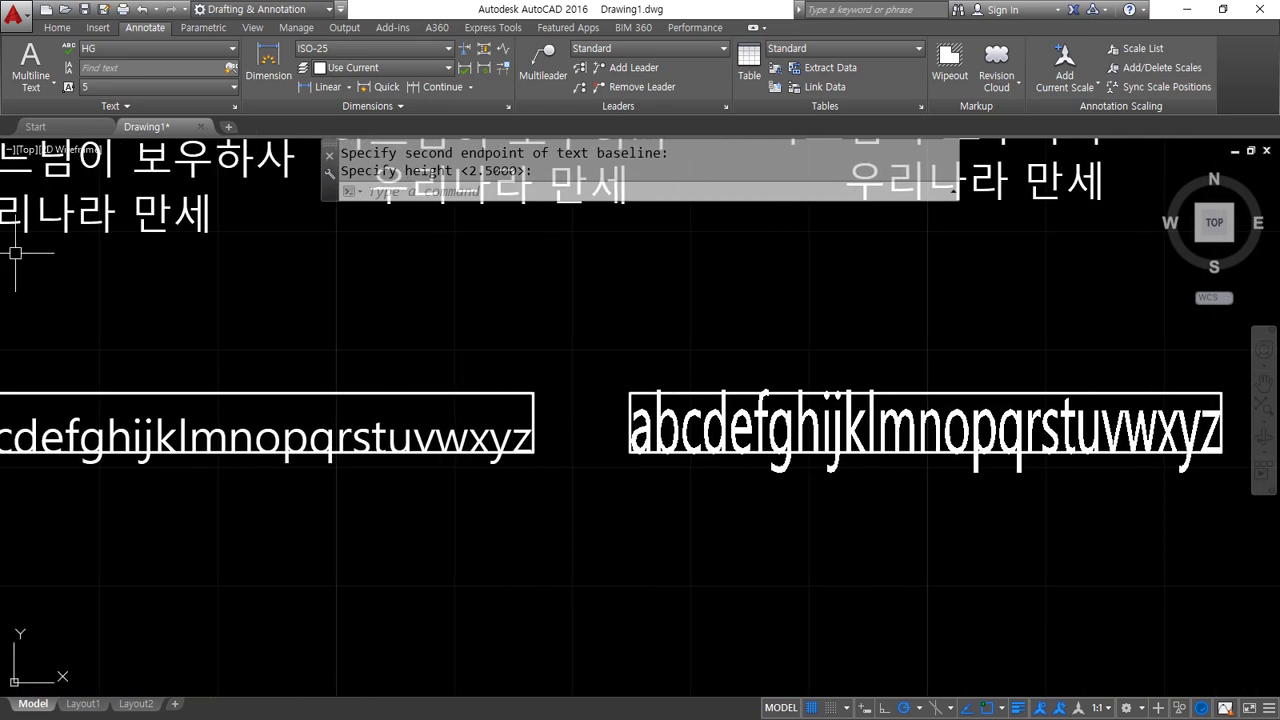
pyautogui.scroll(-1, 400, 337)
pyautogui.click(898, 497)
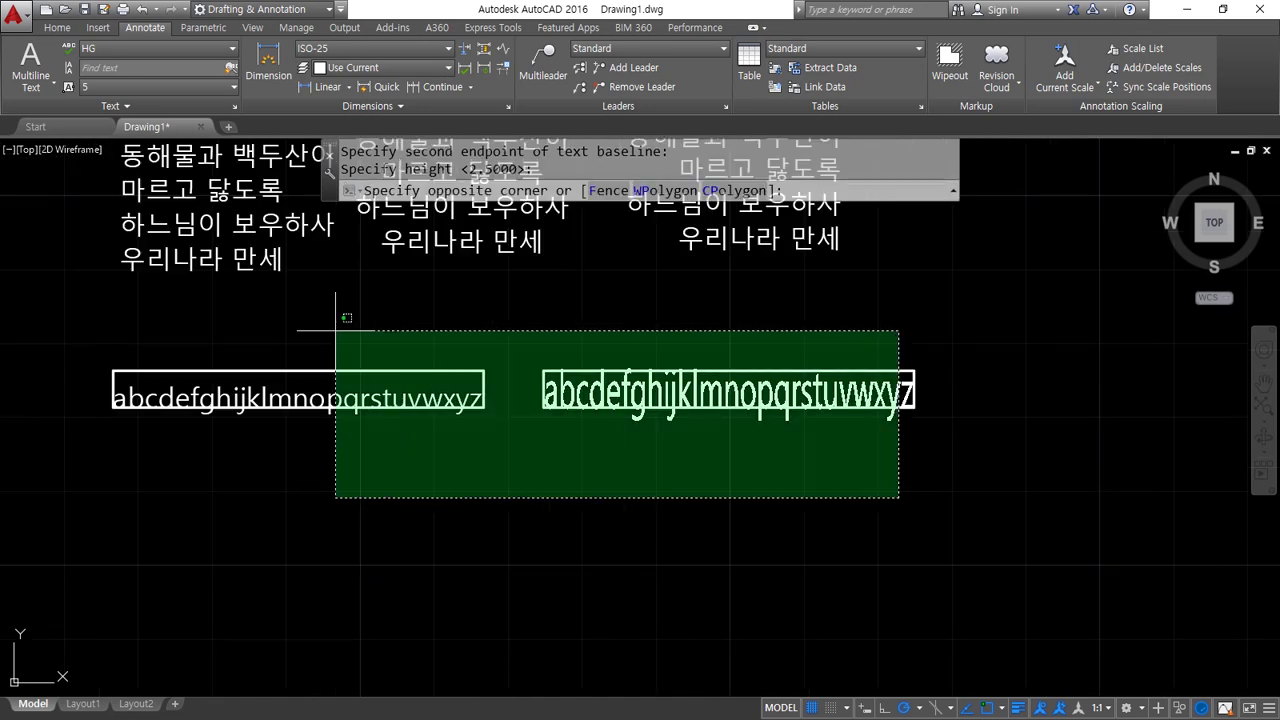
pyautogui.click(336, 330)
pyautogui.press('Escape')
# Draw a horizontal and a vertical construction line crossing at one point in the empty area below the rectangles.
pyautogui.moveTo(343, 500); pyautogui.dragTo(475, 285, button='middle')
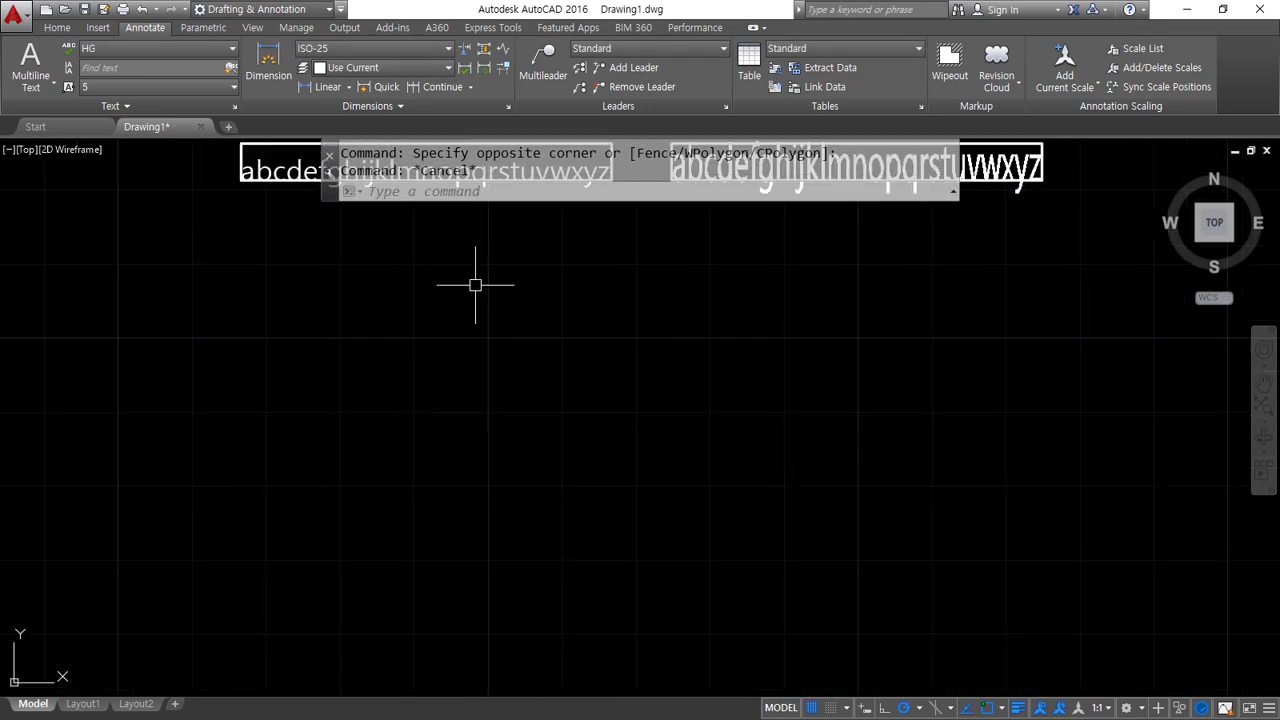
pyautogui.write('xl')
pyautogui.press('Return')
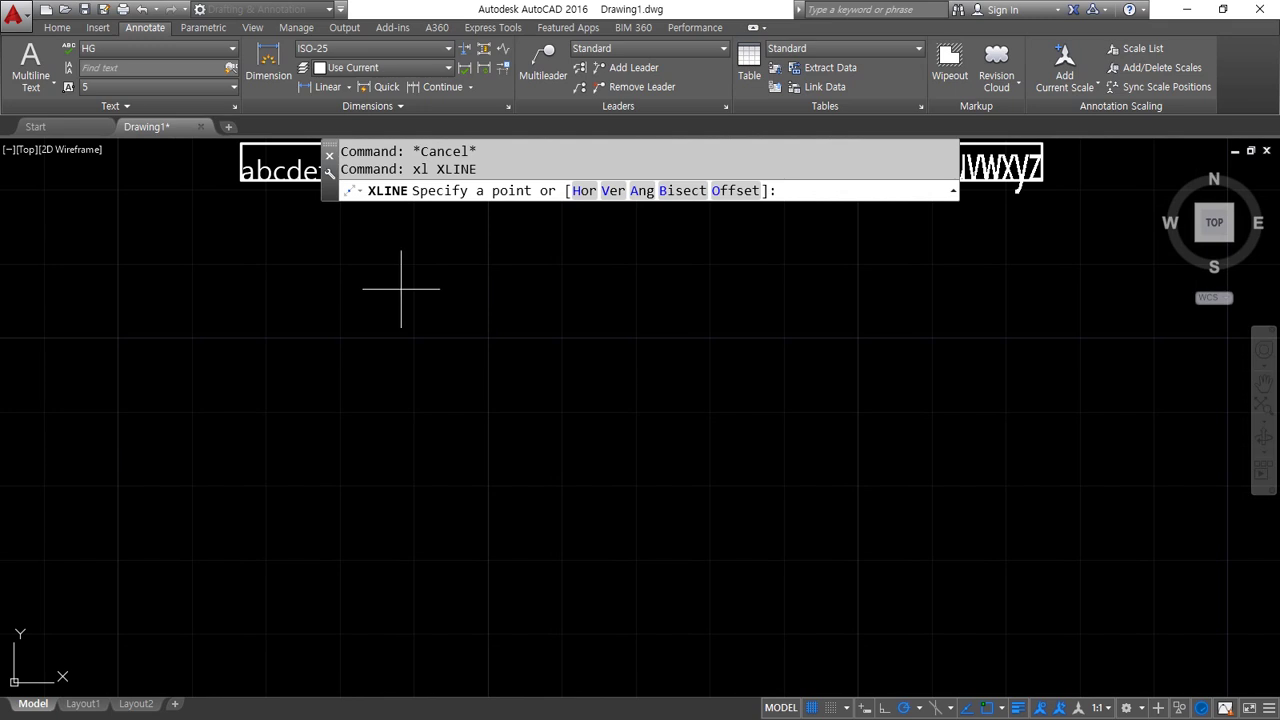
pyautogui.click(401, 292)
pyautogui.click(560, 292)
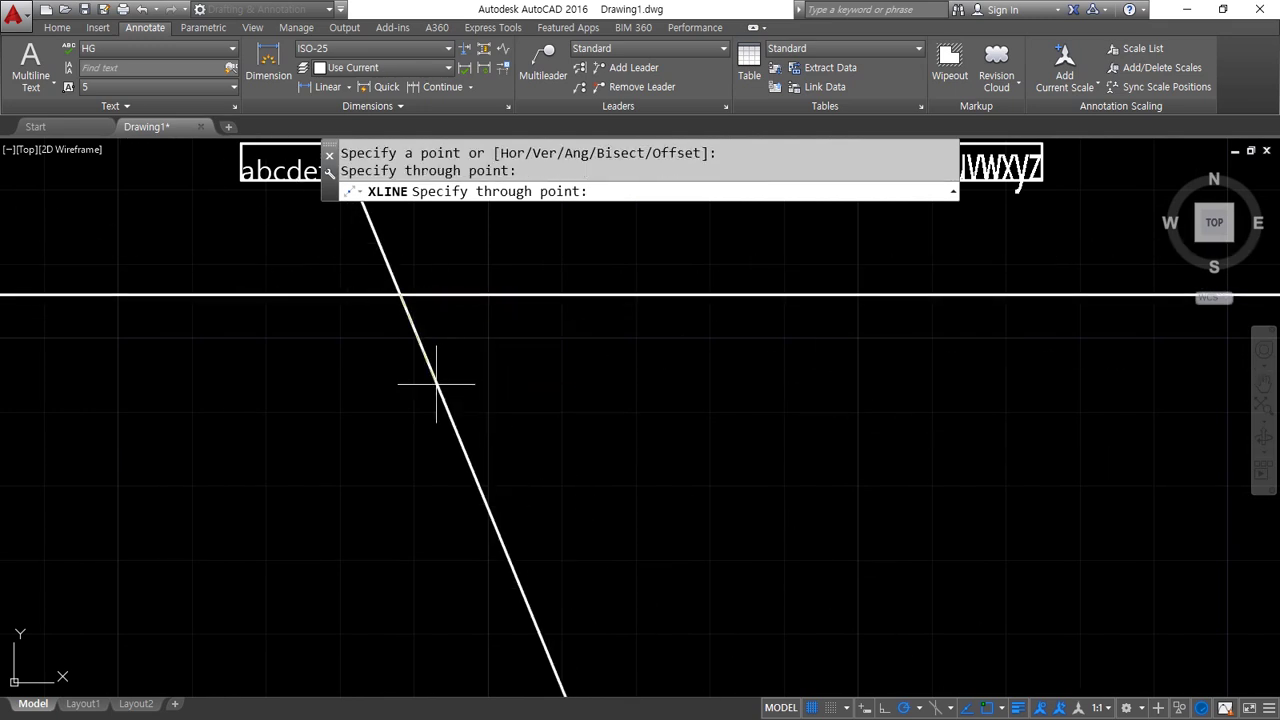
pyautogui.click(401, 402)
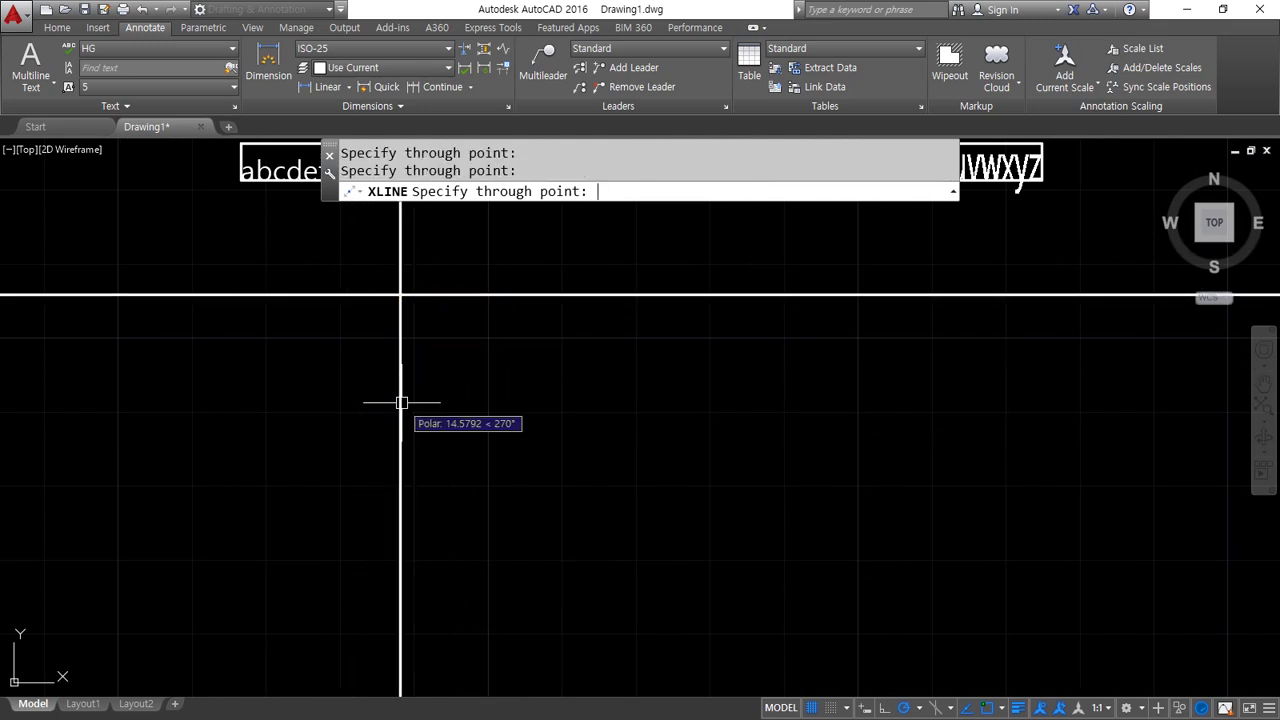
pyautogui.press('Return')
# Offset the horizontal construction line downward three times in succession at a distance of 8.
pyautogui.write('o')
pyautogui.press('Return')
pyautogui.write('8')
pyautogui.press('Return')
pyautogui.click(503, 295)
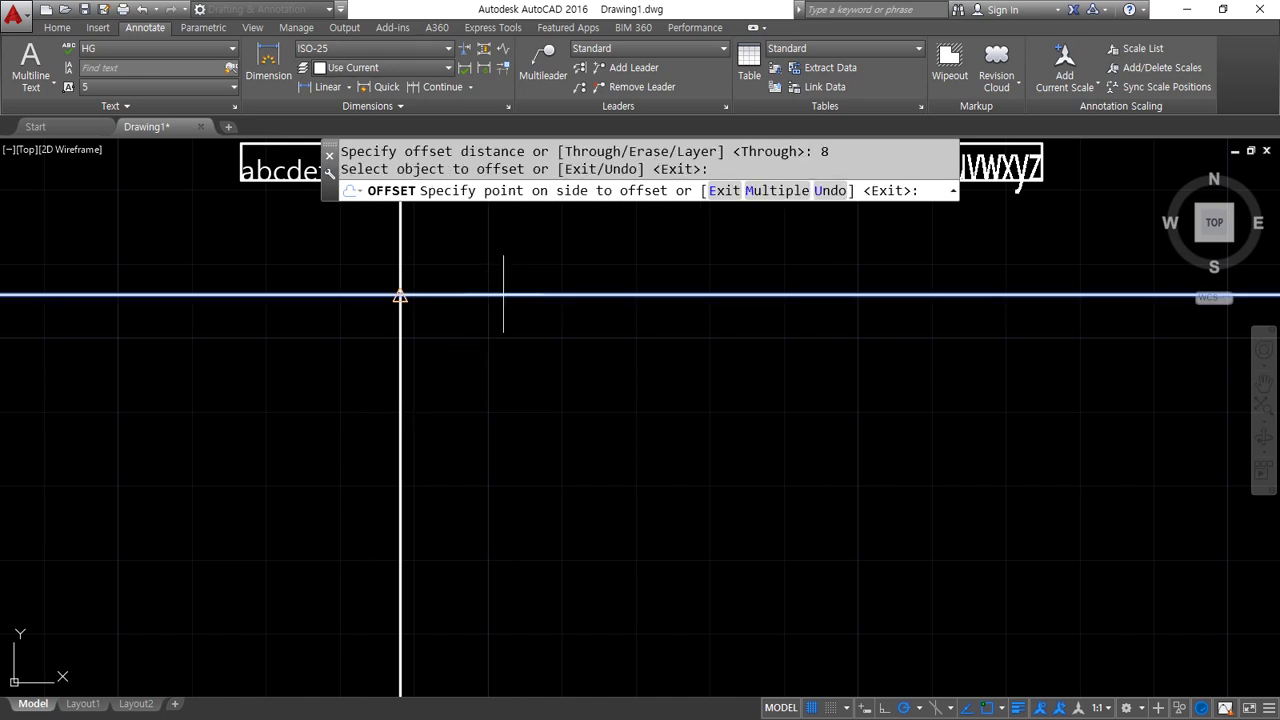
pyautogui.click(505, 358)
pyautogui.click(501, 354)
pyautogui.click(518, 390)
pyautogui.click(528, 413)
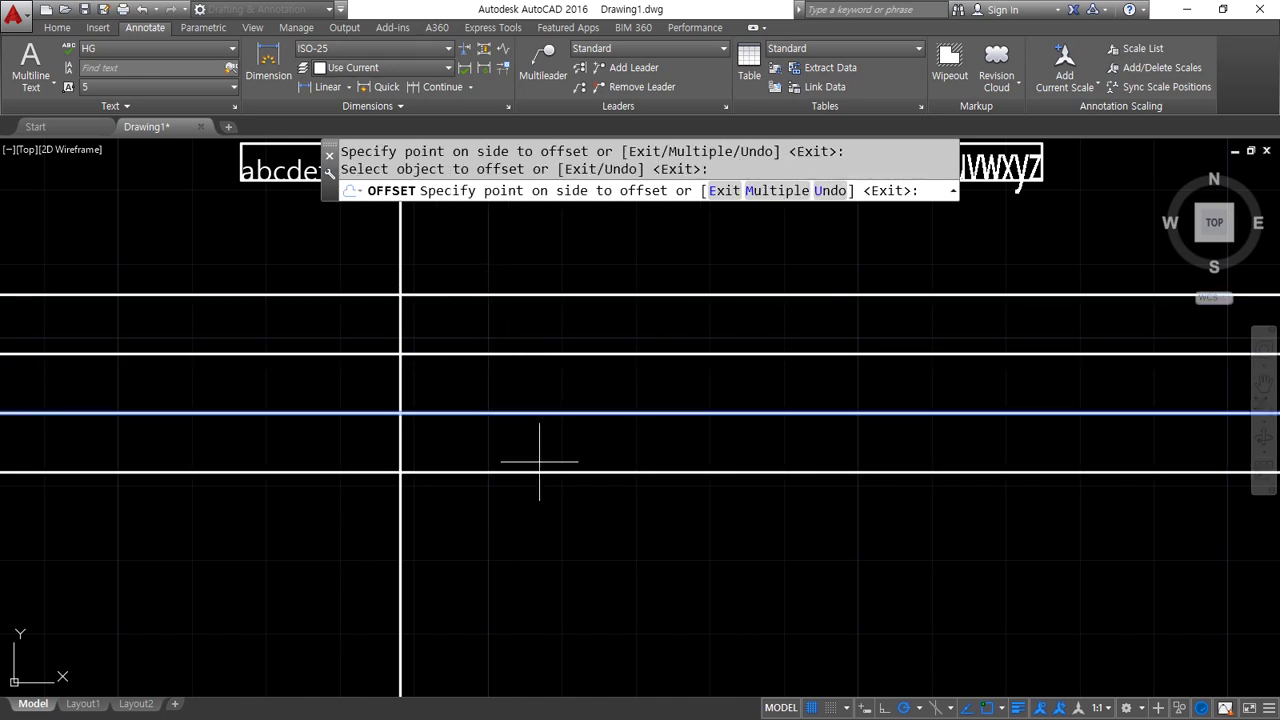
pyautogui.press('Return')
# Offset the vertical construction line to the right at a distance of 30.
pyautogui.press('Return')
pyautogui.write('30')
pyautogui.press('Return')
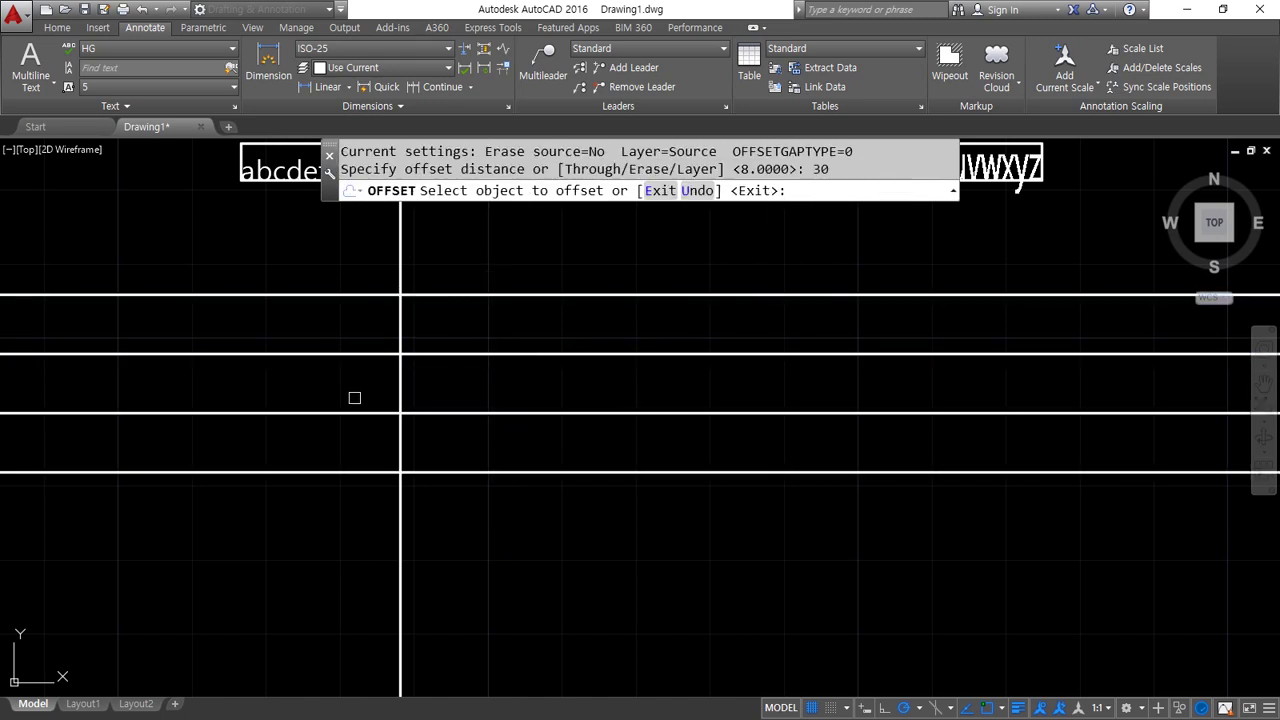
pyautogui.click(397, 390)
pyautogui.click(477, 383)
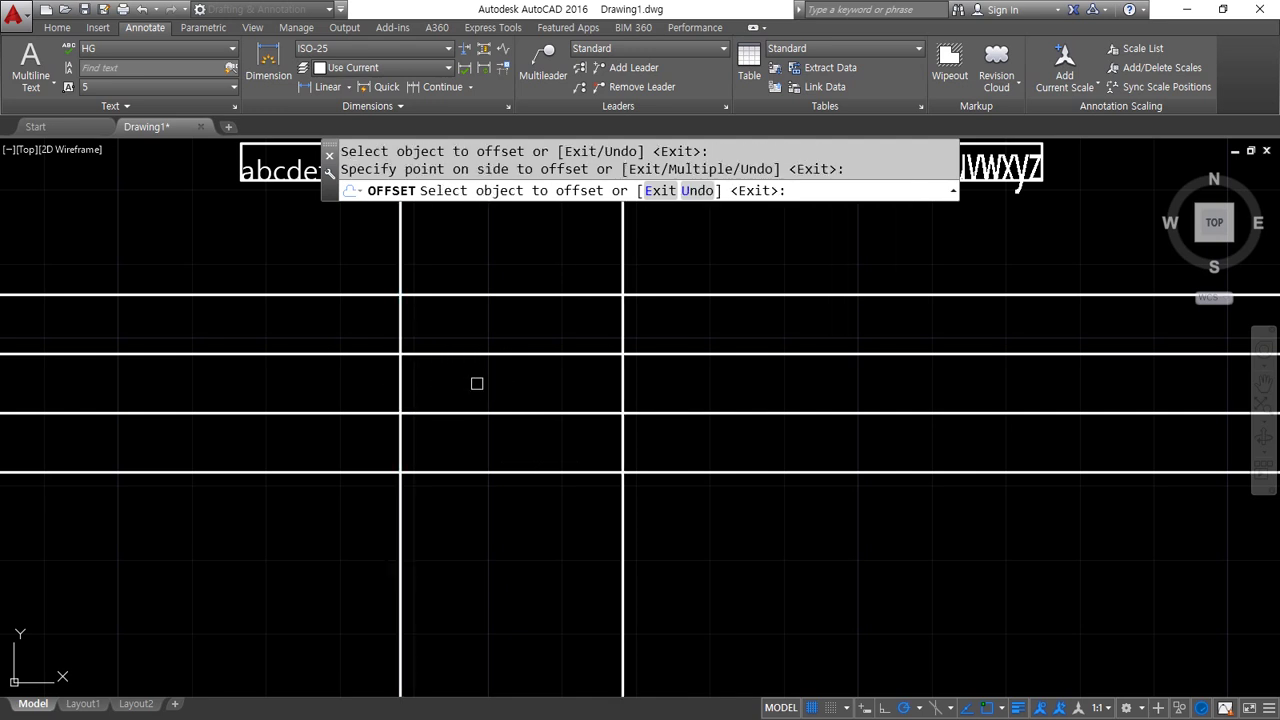
# Offset the second vertical construction line to the right by 30 and finish the offset command.
pyautogui.click(625, 390)
pyautogui.click(754, 389)
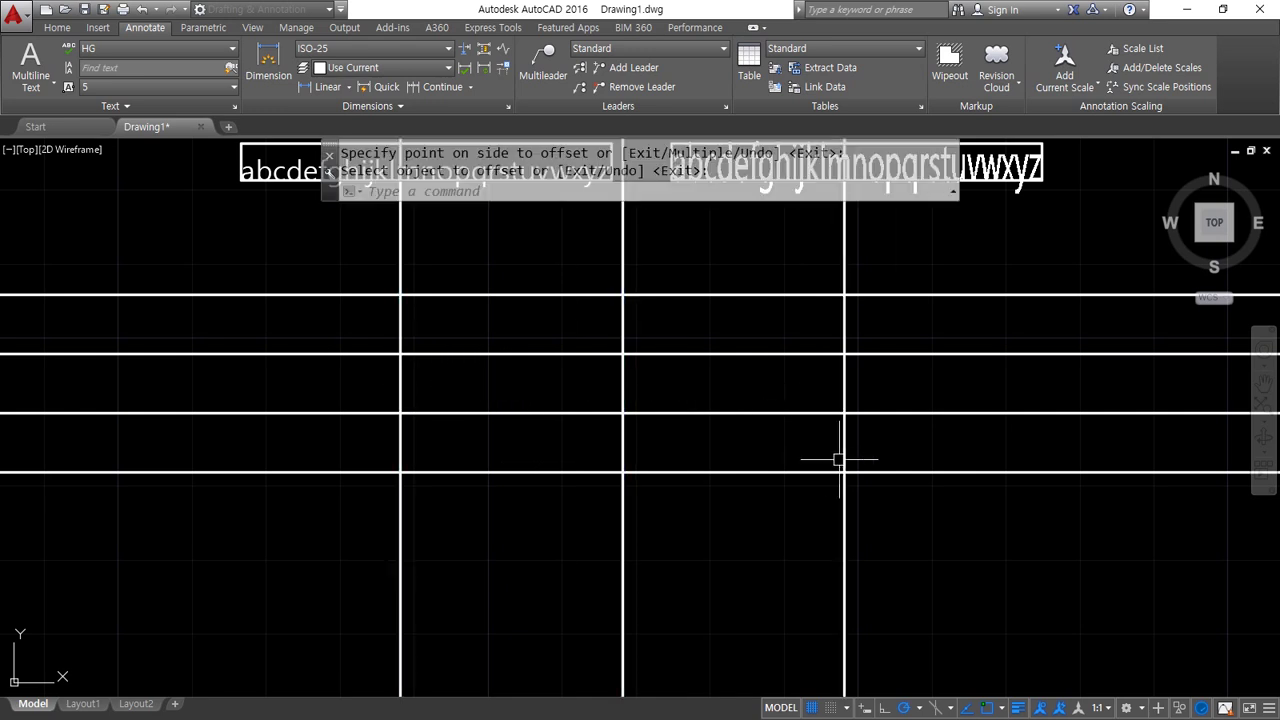
pyautogui.press('Return')
# Trim all construction line ends outside the grid, using all lines as cutting edges, to leave a table of three rows and two columns.
pyautogui.write('tr')
pyautogui.press('Return')
pyautogui.click(933, 517)
pyautogui.click(244, 256)
pyautogui.press('Return')
pyautogui.click(946, 517)
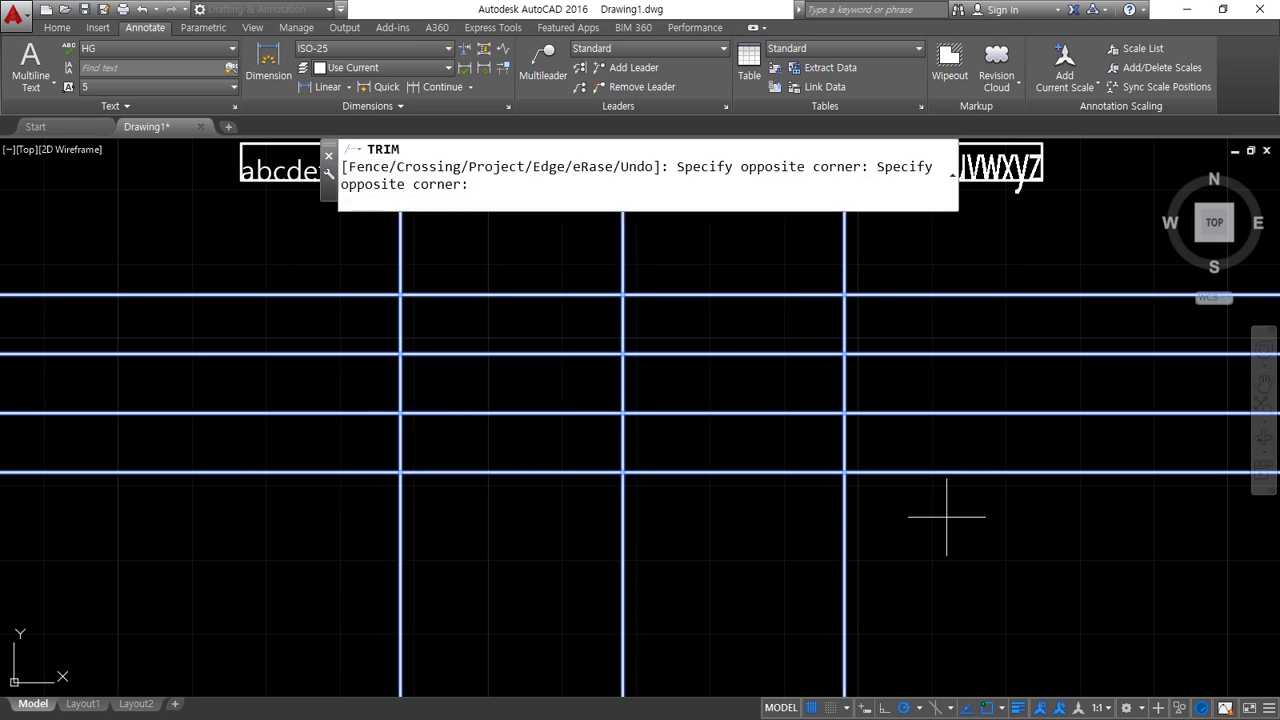
pyautogui.click(855, 269)
pyautogui.click(847, 268)
pyautogui.click(634, 246)
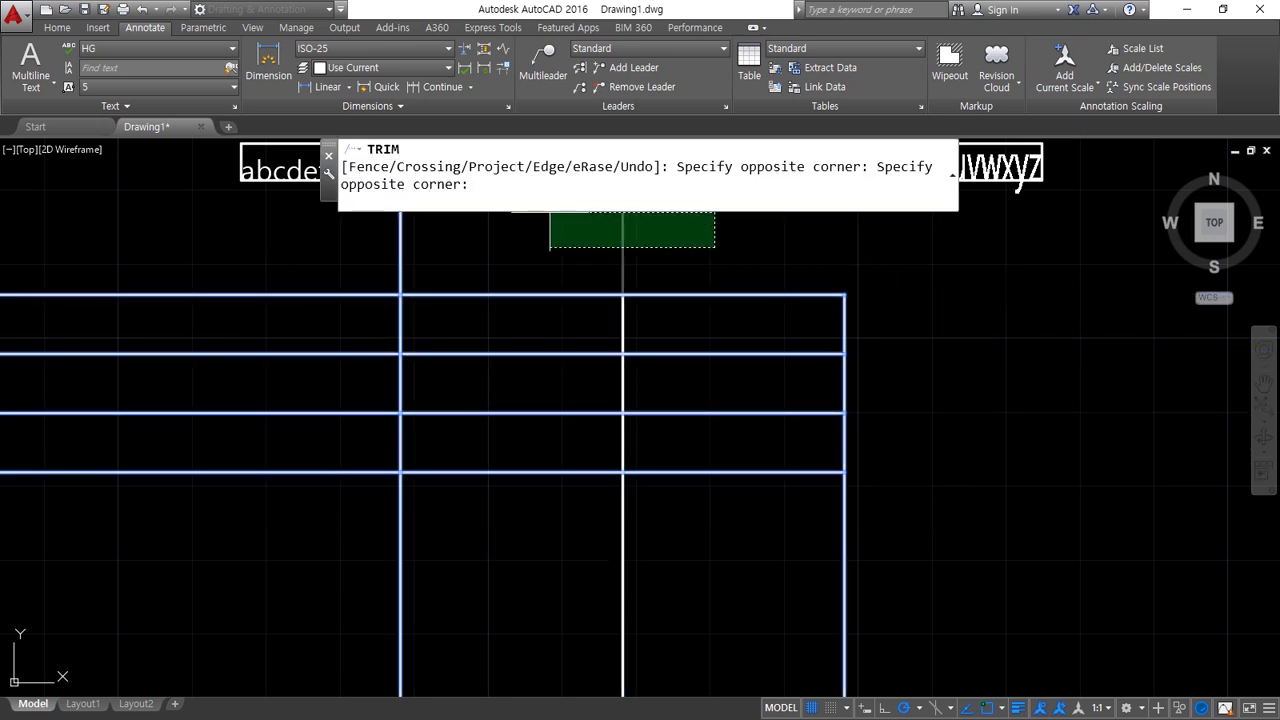
pyautogui.click(306, 251)
pyautogui.click(336, 255)
pyautogui.click(306, 540)
pyautogui.click(306, 571)
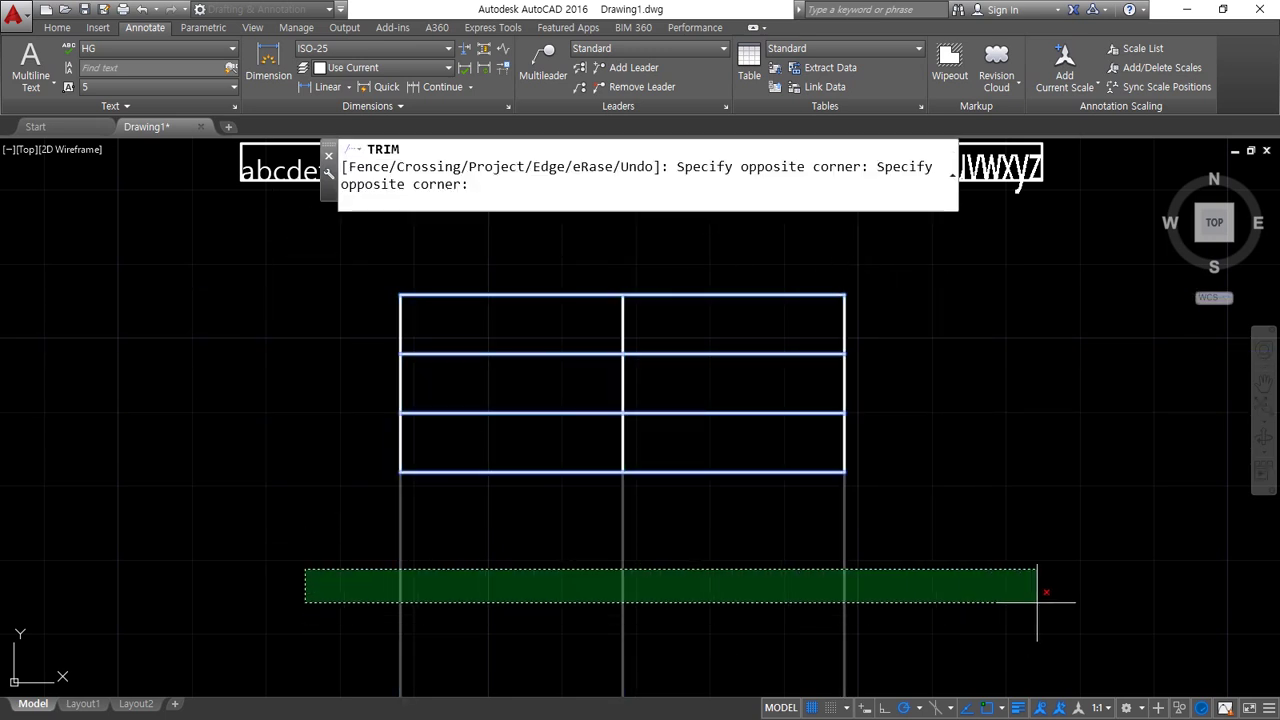
pyautogui.click(1043, 604)
pyautogui.scroll(2, 644, 386)
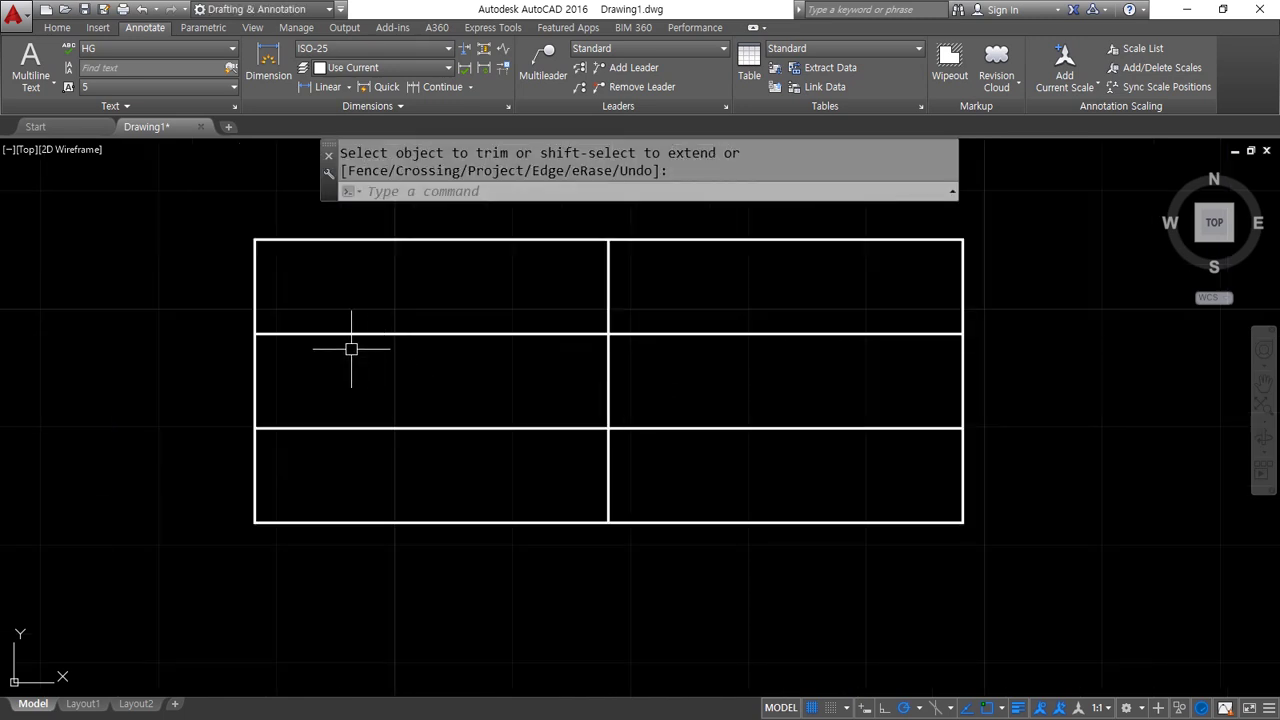
pyautogui.moveTo(256, 240); pyautogui.dragTo(244, 316)
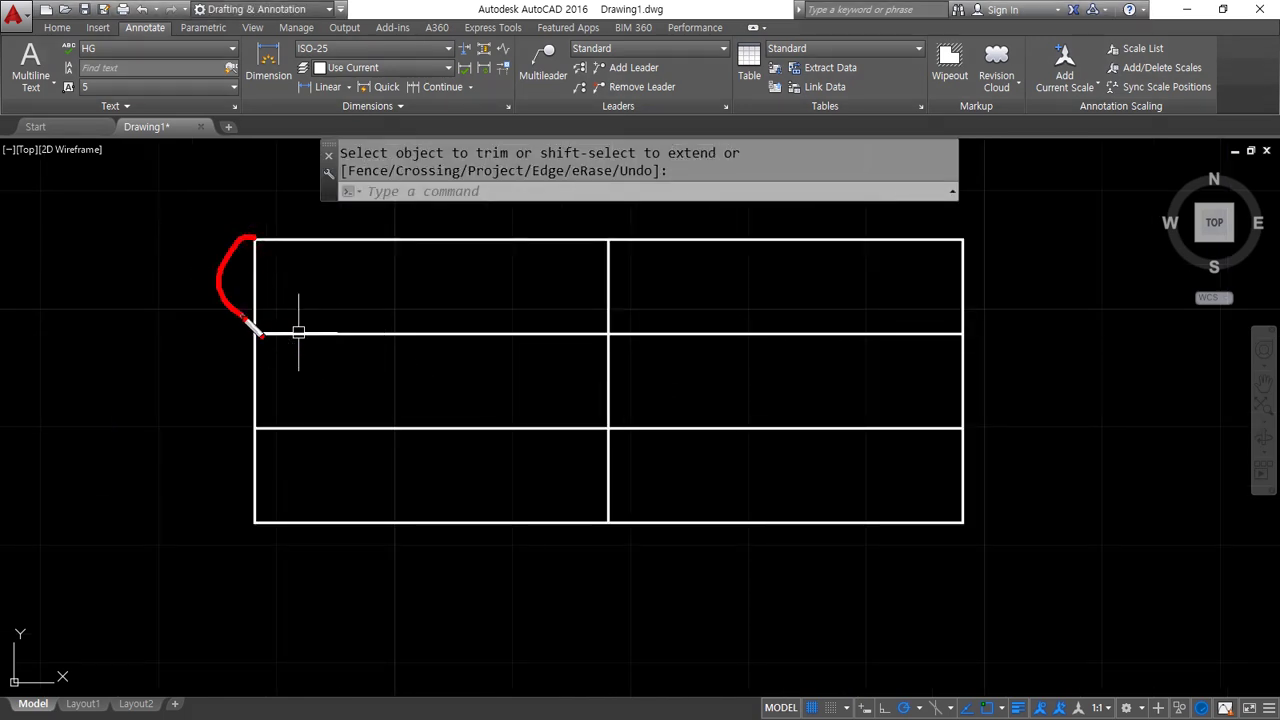
pyautogui.moveTo(176, 238); pyautogui.dragTo(178, 274)
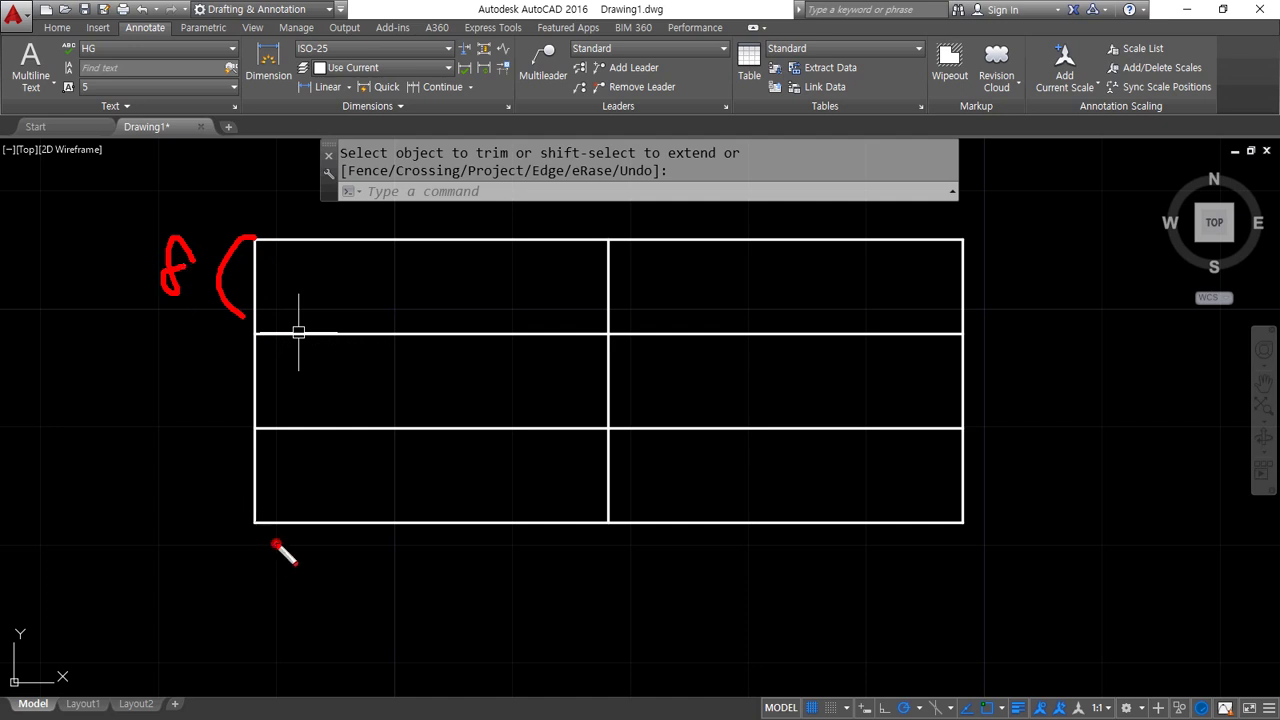
pyautogui.moveTo(276, 544); pyautogui.dragTo(604, 552)
pyautogui.moveTo(476, 621)
pyautogui.mouseDown()
pyautogui.moveTo(505, 655)
pyautogui.moveTo(532, 636)
pyautogui.moveTo(521, 628)
pyautogui.mouseUp()
pyautogui.press('Escape')
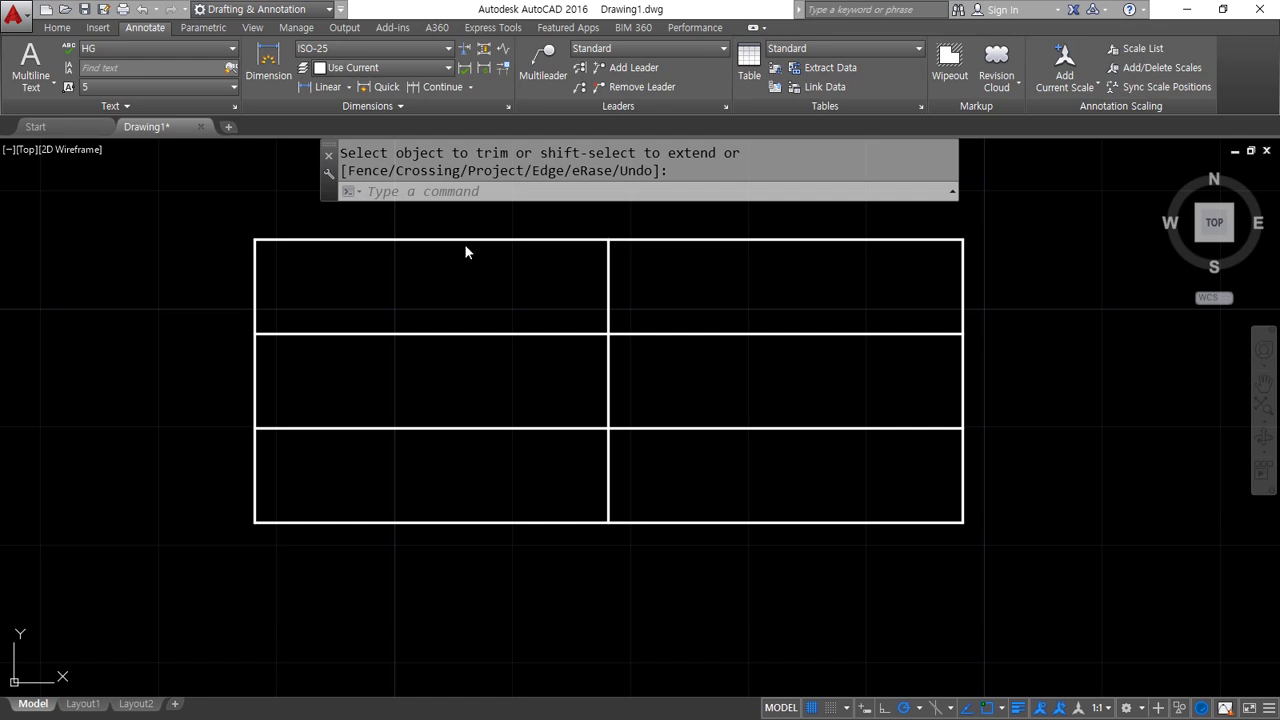
pyautogui.hotkey('ctrl', '2')
pyautogui.moveTo(249, 286); pyautogui.dragTo(630, 287)
pyautogui.click(431, 287)
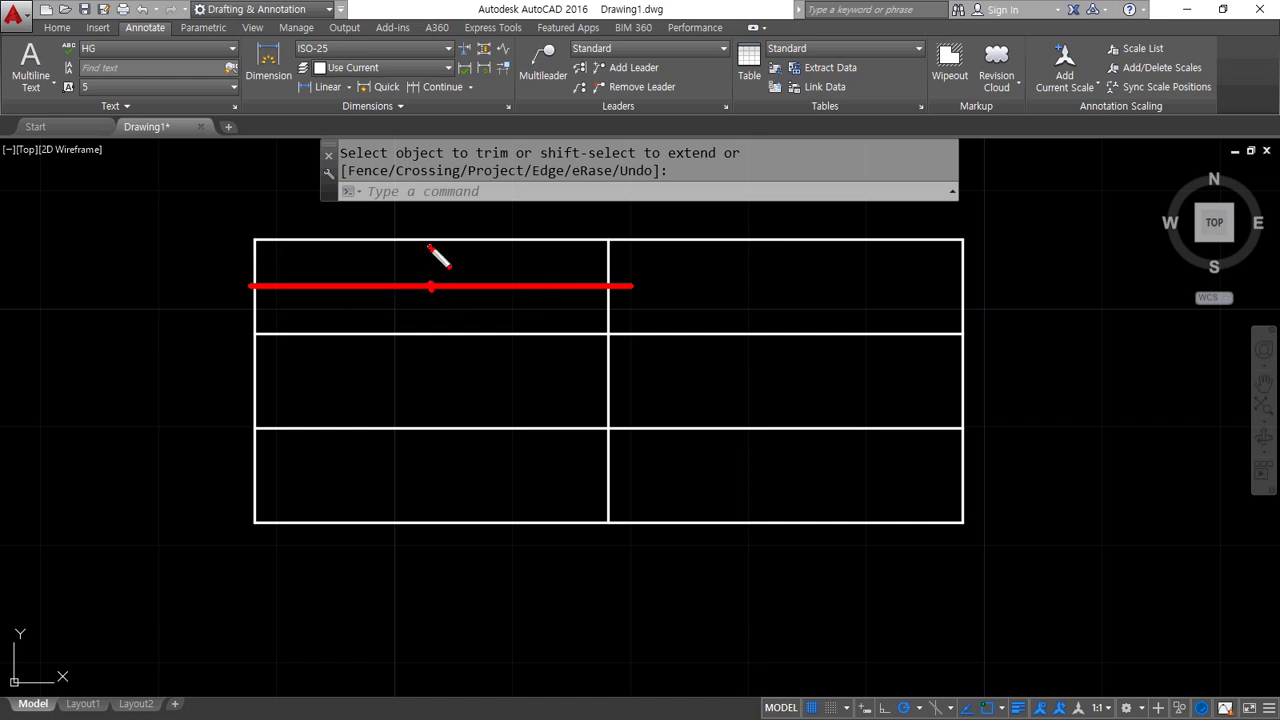
pyautogui.moveTo(428, 246); pyautogui.dragTo(430, 330)
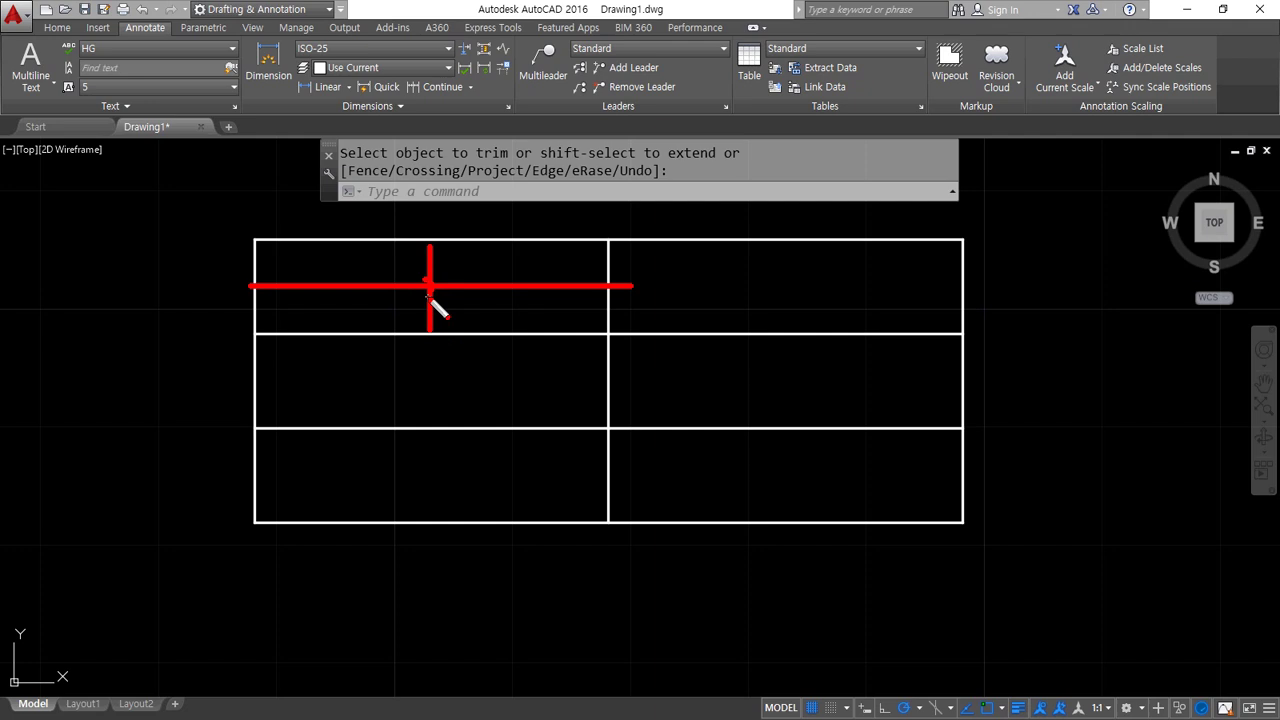
pyautogui.press('Escape')
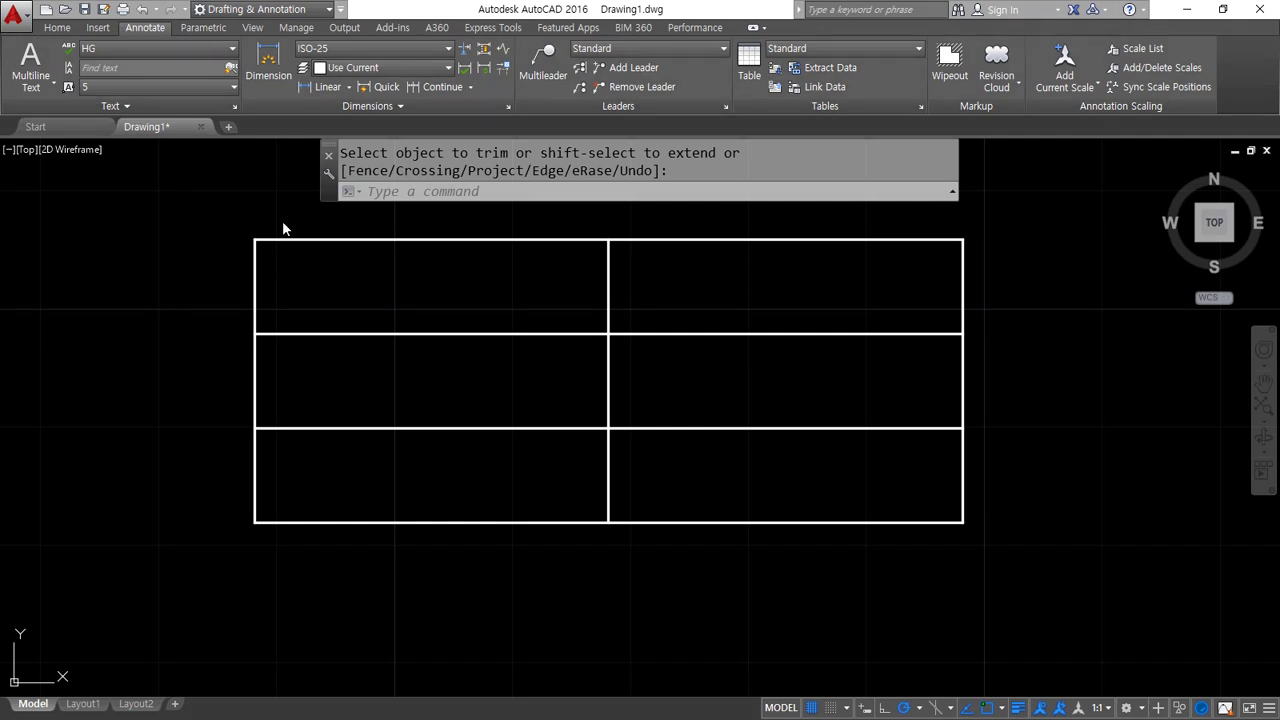
# Draw a diagonal line in the table's top-left cell from its upper-left corner to its lower-right corner.
pyautogui.write('l')
pyautogui.press('Return')
pyautogui.click(256, 240)
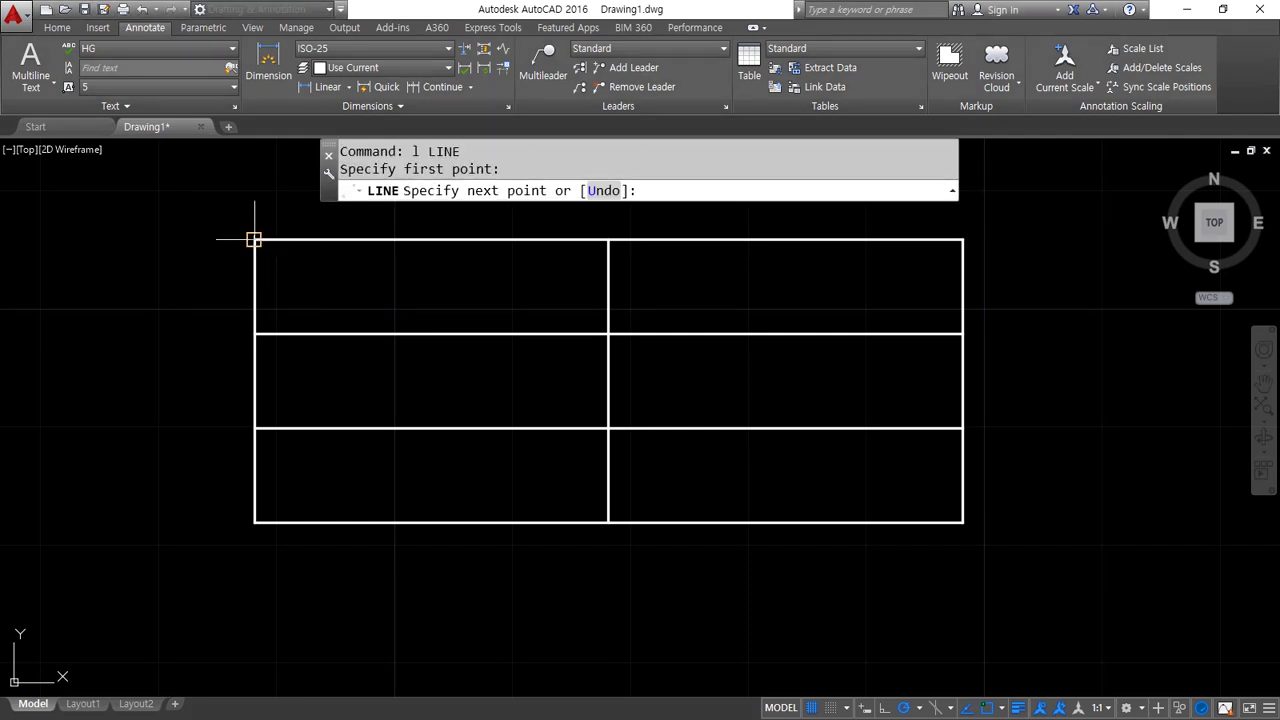
pyautogui.click(600, 329)
pyautogui.press('Return')
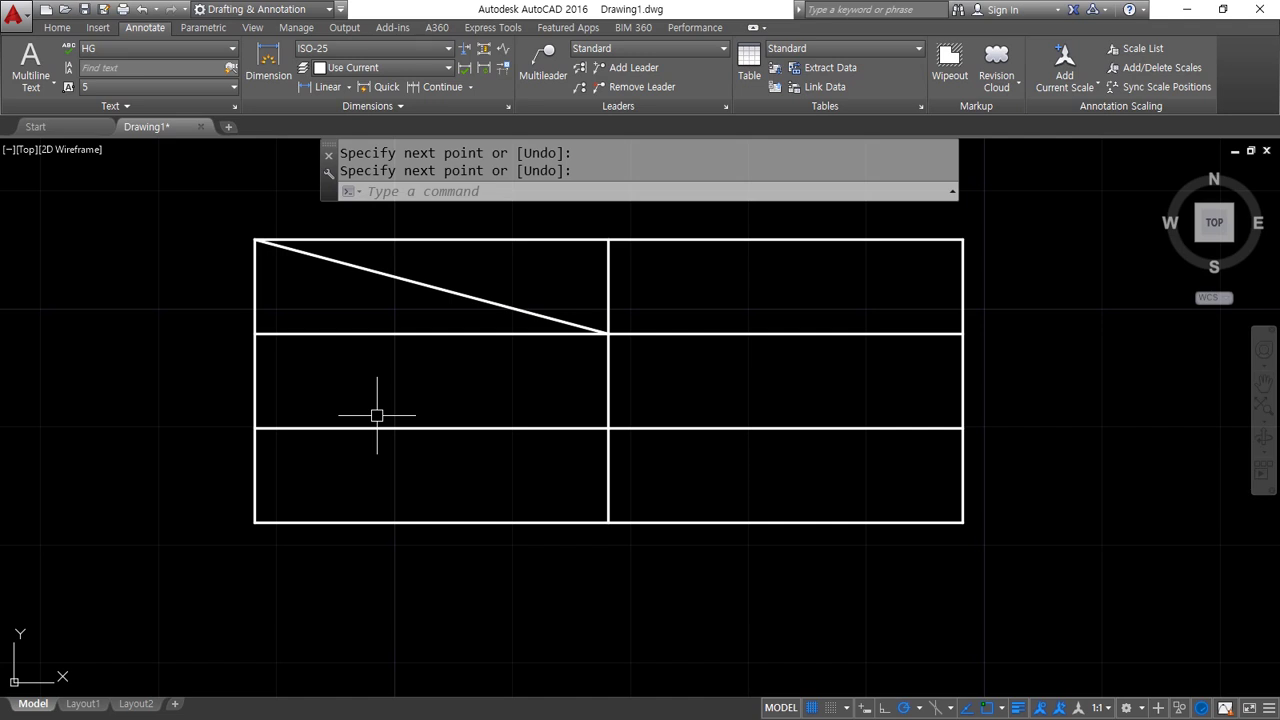
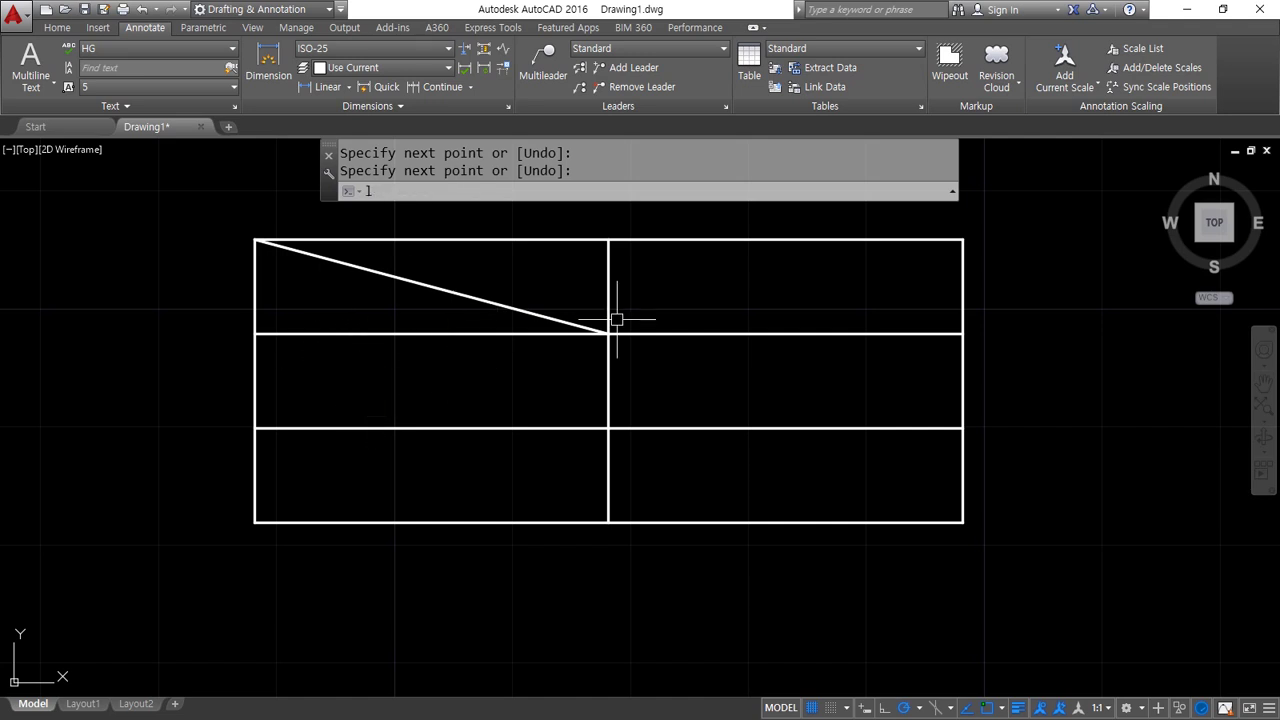
# Draw a diagonal line in the table's top-right cell from its upper-left corner to its lower-right corner.
pyautogui.write('l')
pyautogui.press('Return')
pyautogui.click(608, 240)
pyautogui.click(961, 333)
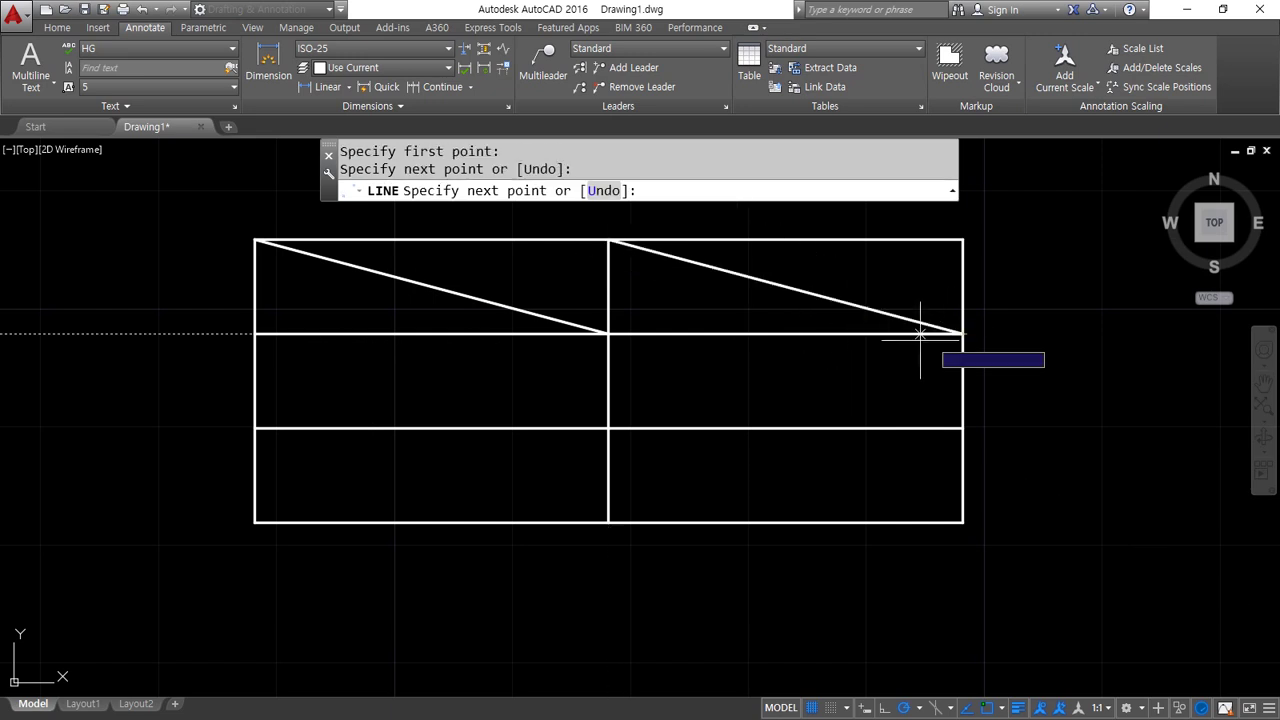
pyautogui.press('Return')
pyautogui.moveTo(518, 278); pyautogui.dragTo(552, 291)
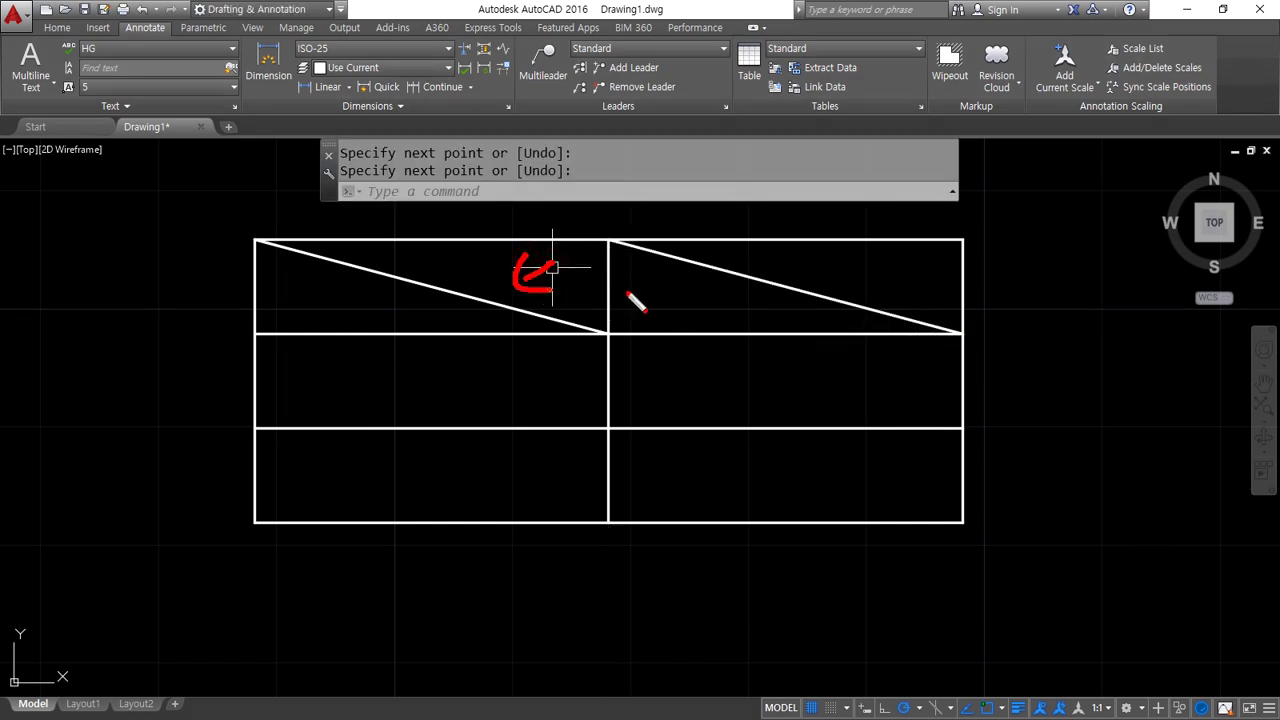
pyautogui.moveTo(839, 262)
pyautogui.mouseDown()
pyautogui.moveTo(808, 284)
pyautogui.moveTo(826, 295)
pyautogui.mouseUp()
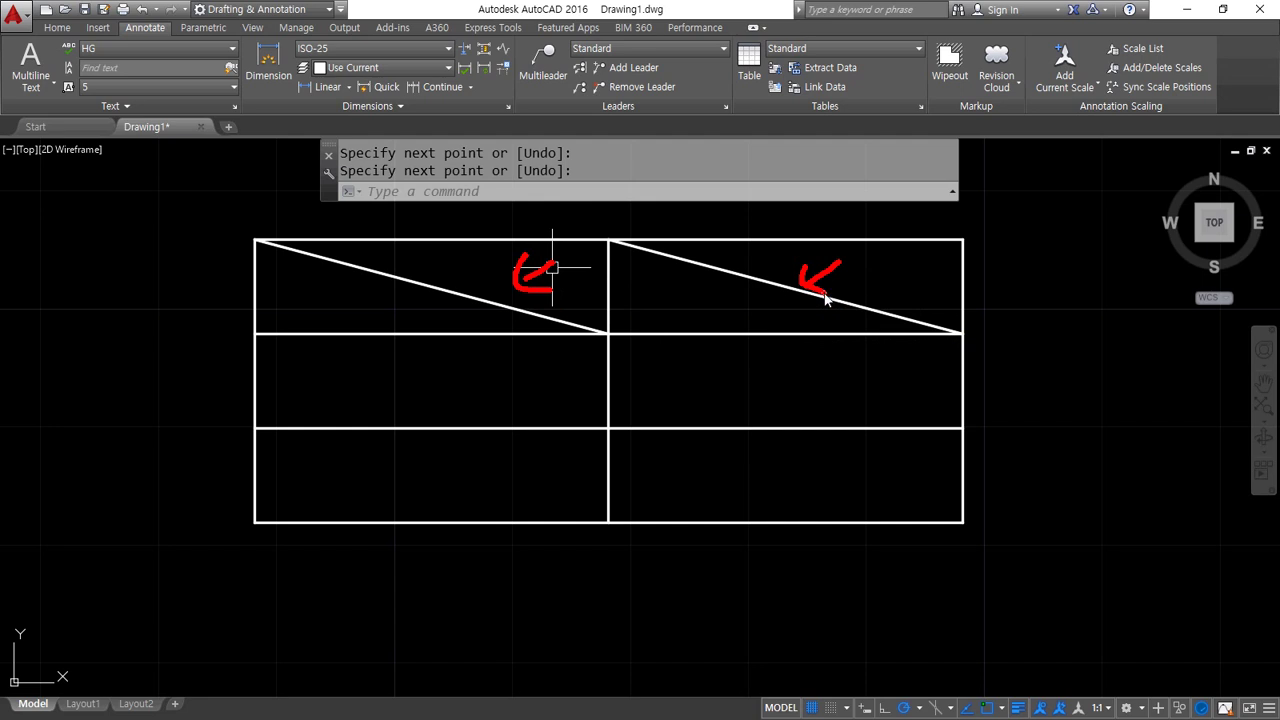
pyautogui.press('Escape')
# Start single-line text with Center justification at the midpoint of the left diagonal, keeping height 5 and rotation 0.
pyautogui.write('dt')
pyautogui.press('Return')
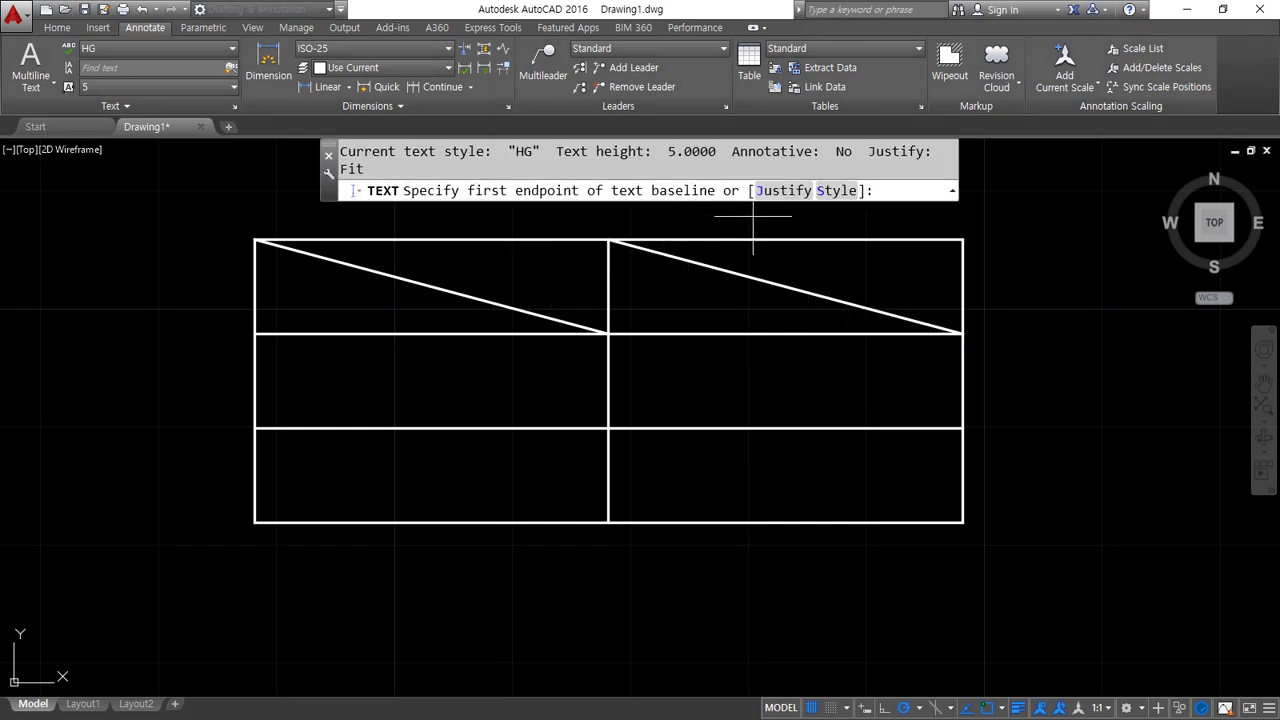
pyautogui.click(782, 190)
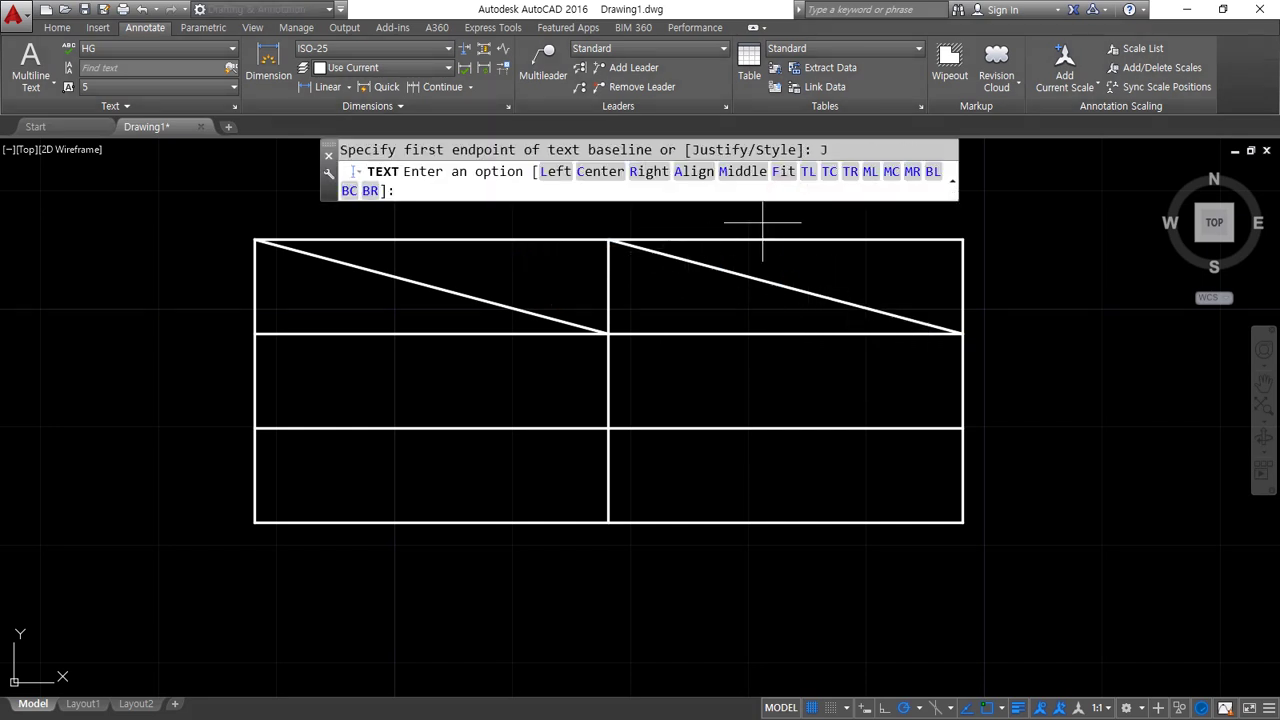
pyautogui.click(607, 176)
pyautogui.click(440, 283)
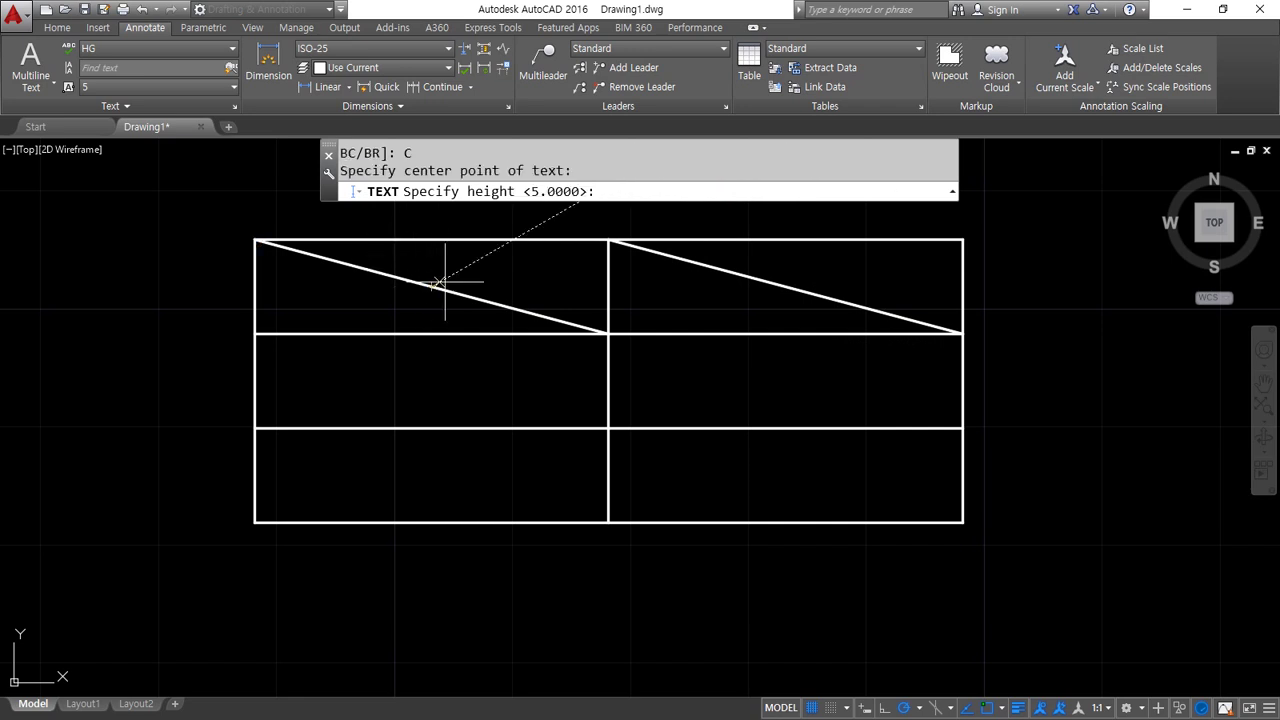
pyautogui.click(546, 241)
pyautogui.press('Return')
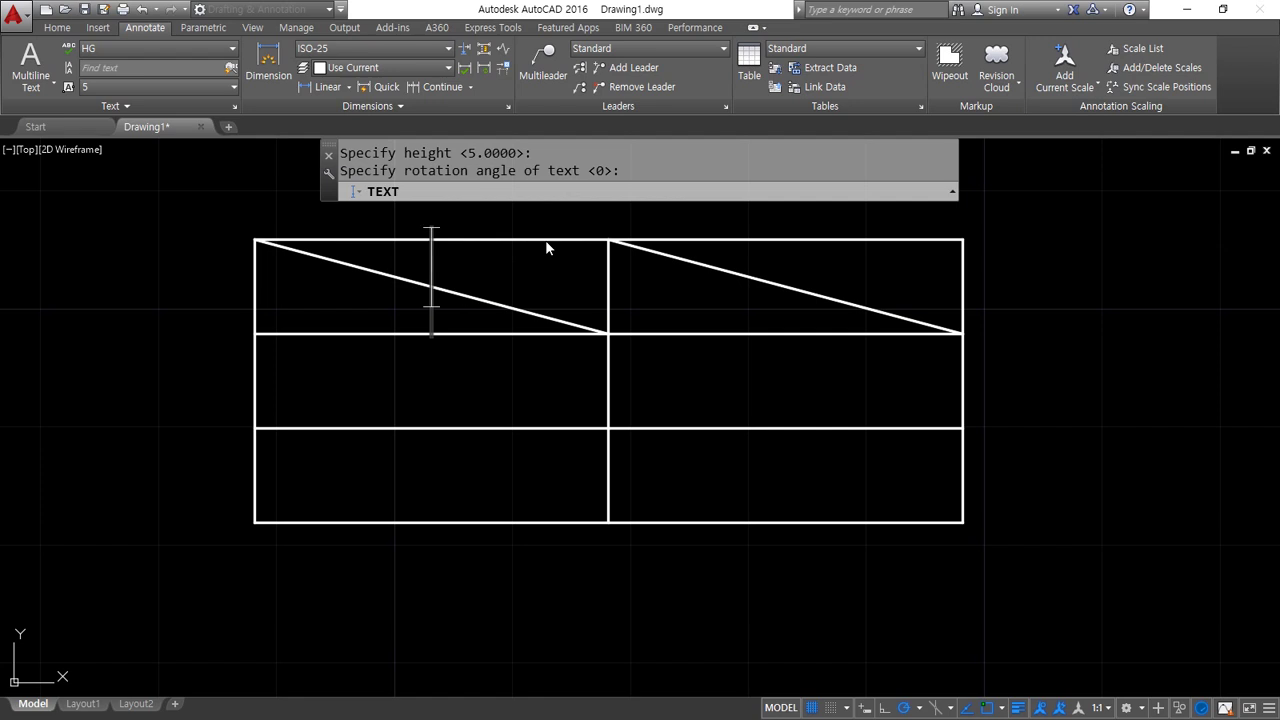
# Enter "날 짜" as the centered text in the top-left cell and finish the text command.
pyautogui.write('Sk')
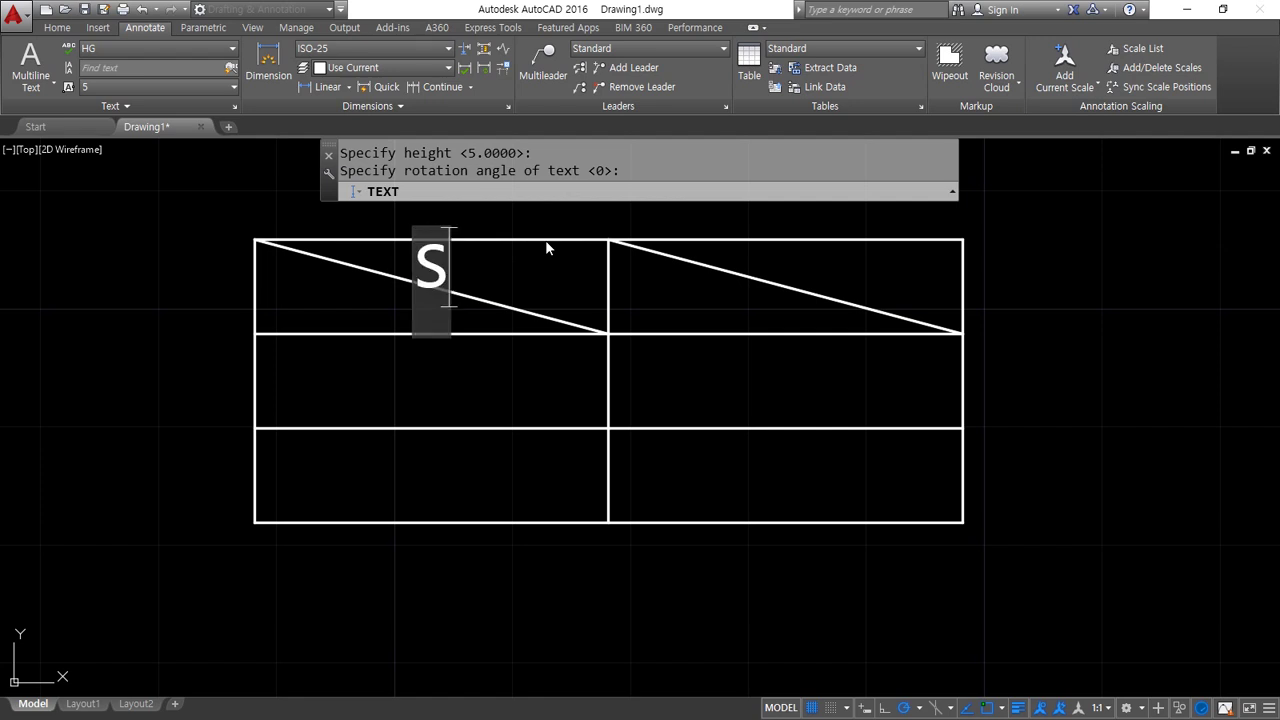
pyautogui.press('BackSpace')
pyautogui.press('BackSpace')
pyautogui.write('ㄴ')
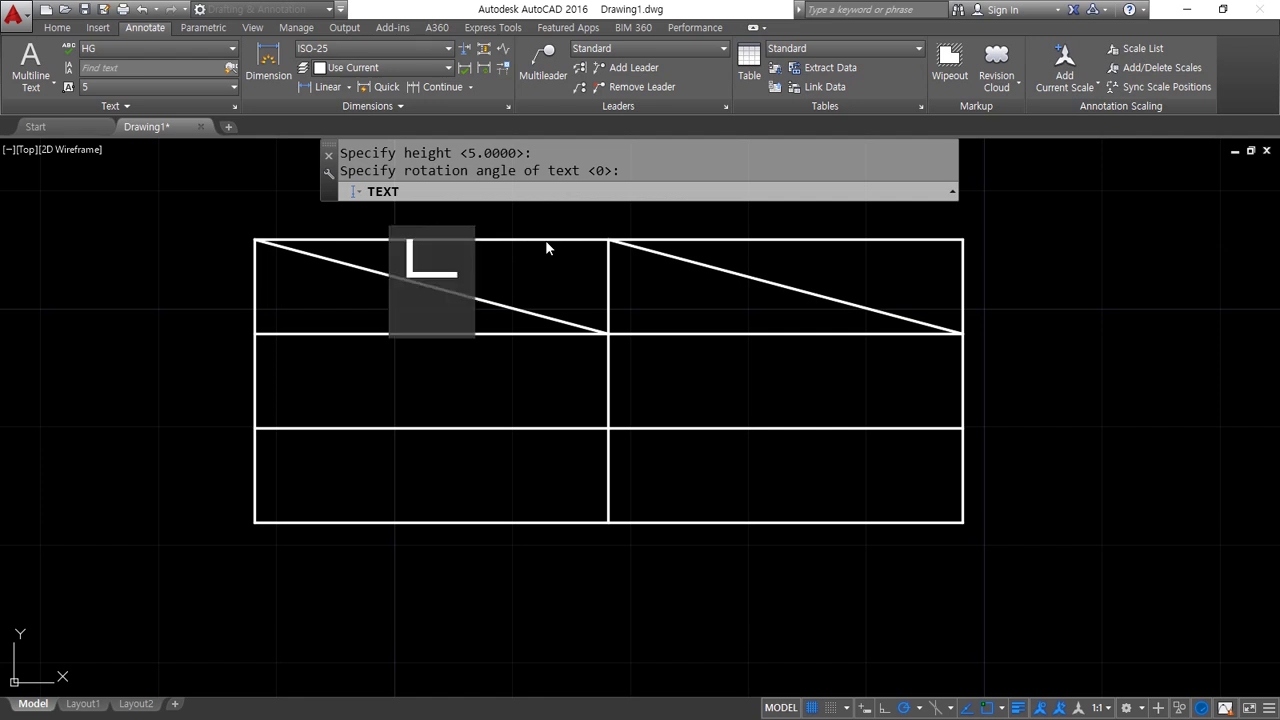
pyautogui.write('ㅏㄹㅉㅏ')
pyautogui.press('Return')
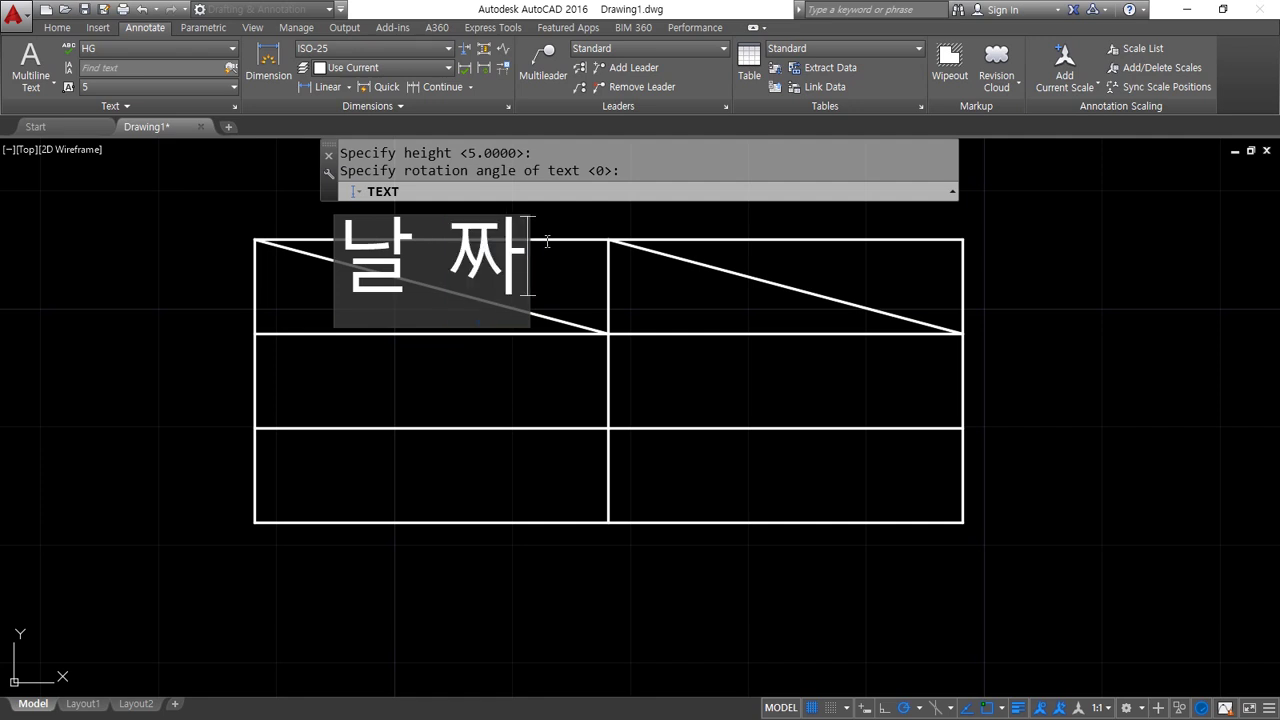
pyautogui.press('Return')
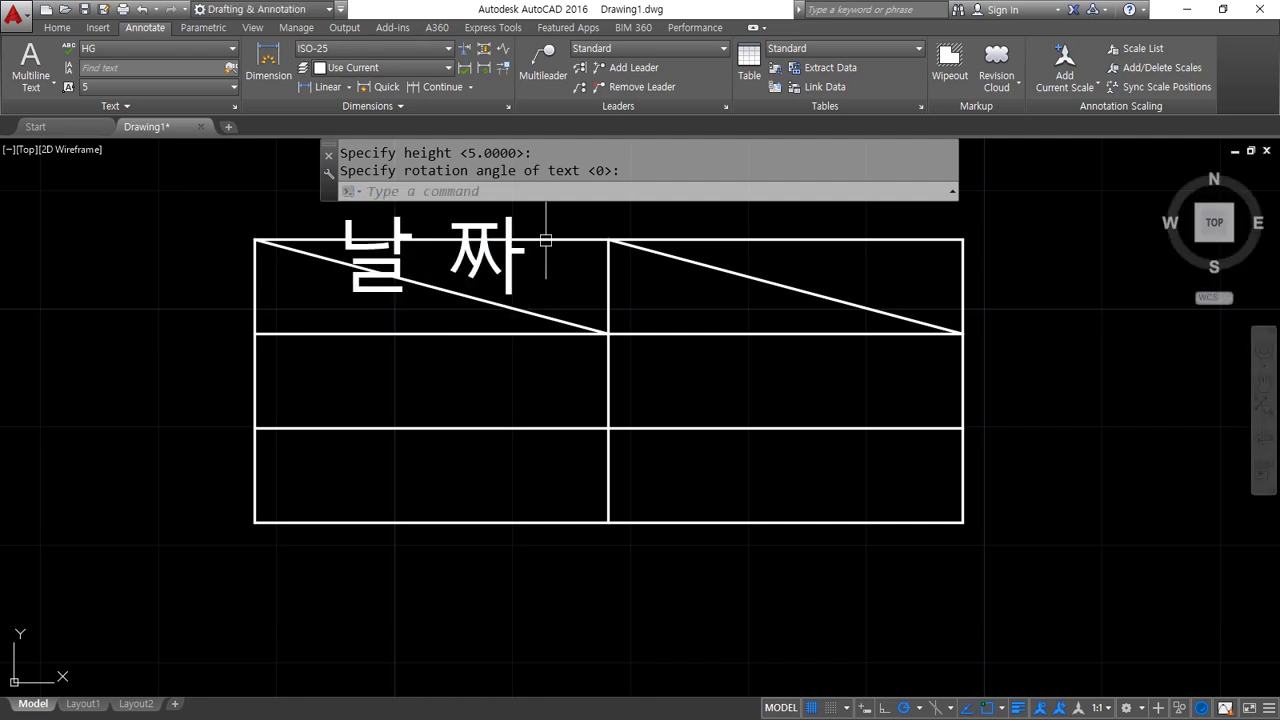
# Start single-line text with Middle justification at the midpoint of the right diagonal, keeping height 5 and rotation 0.
pyautogui.press('Return')
pyautogui.press('Return')
pyautogui.press('Return')
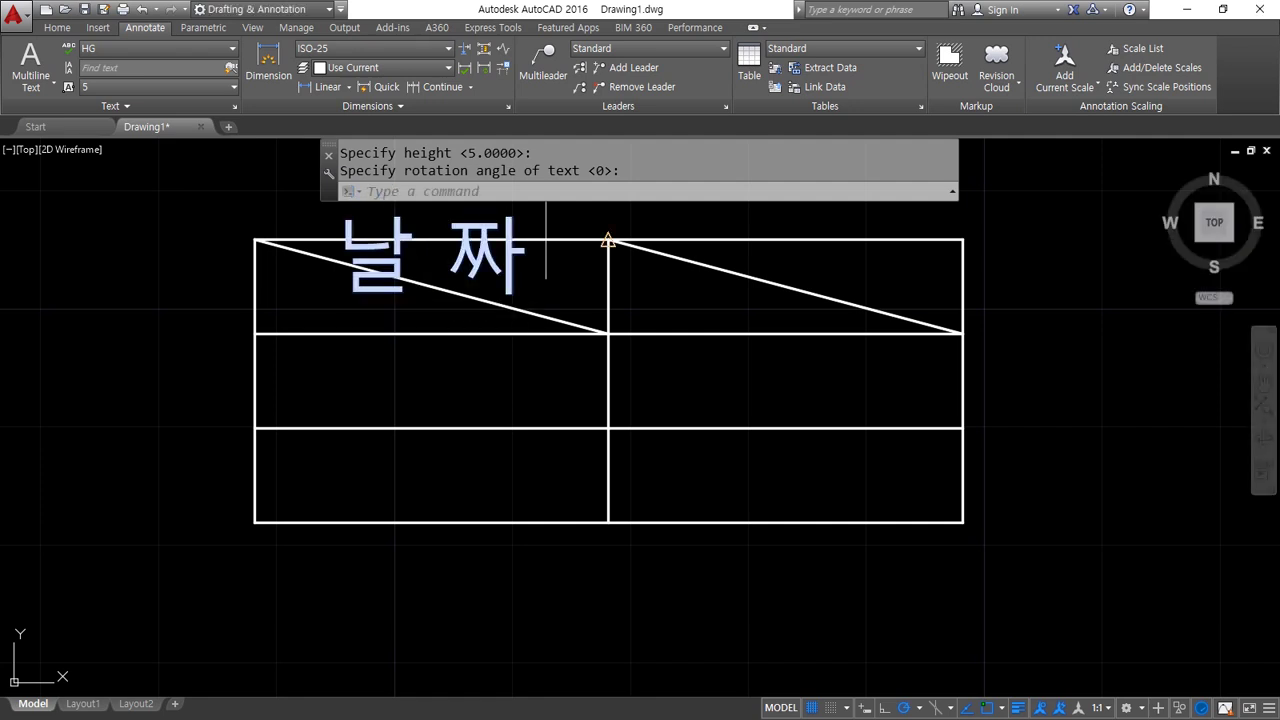
pyautogui.click(677, 189)
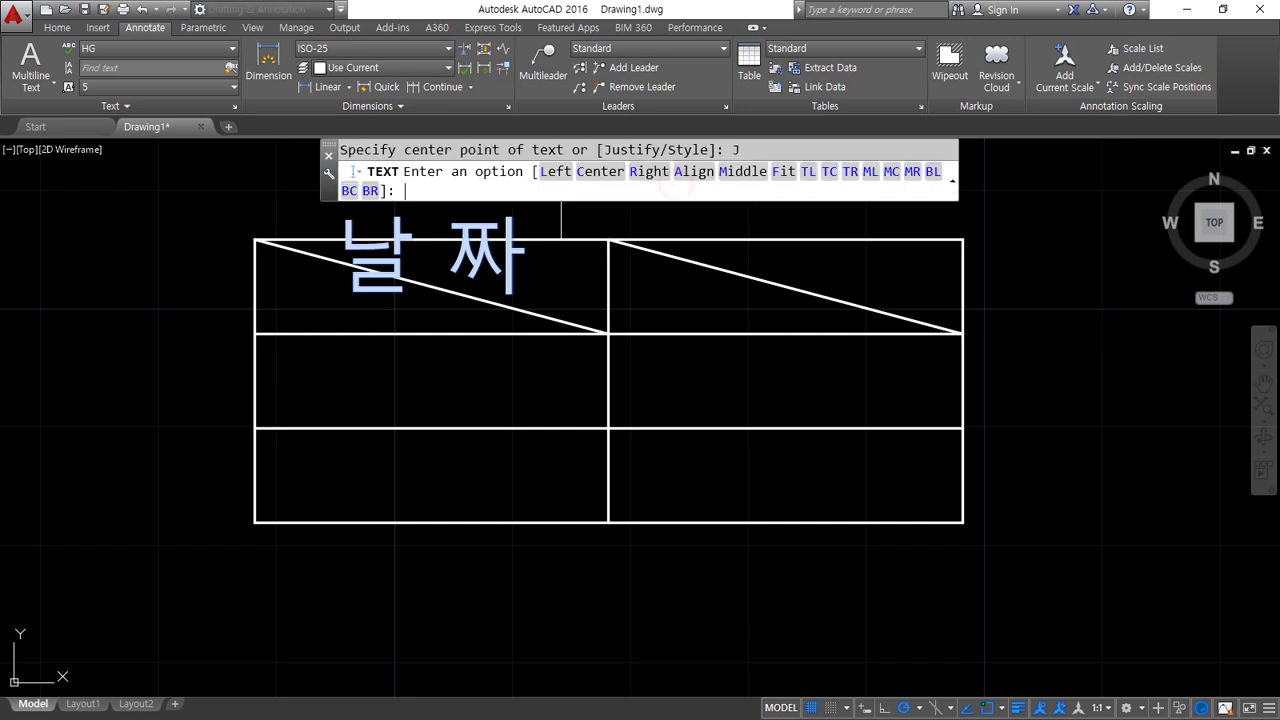
pyautogui.click(742, 172)
pyautogui.click(792, 298)
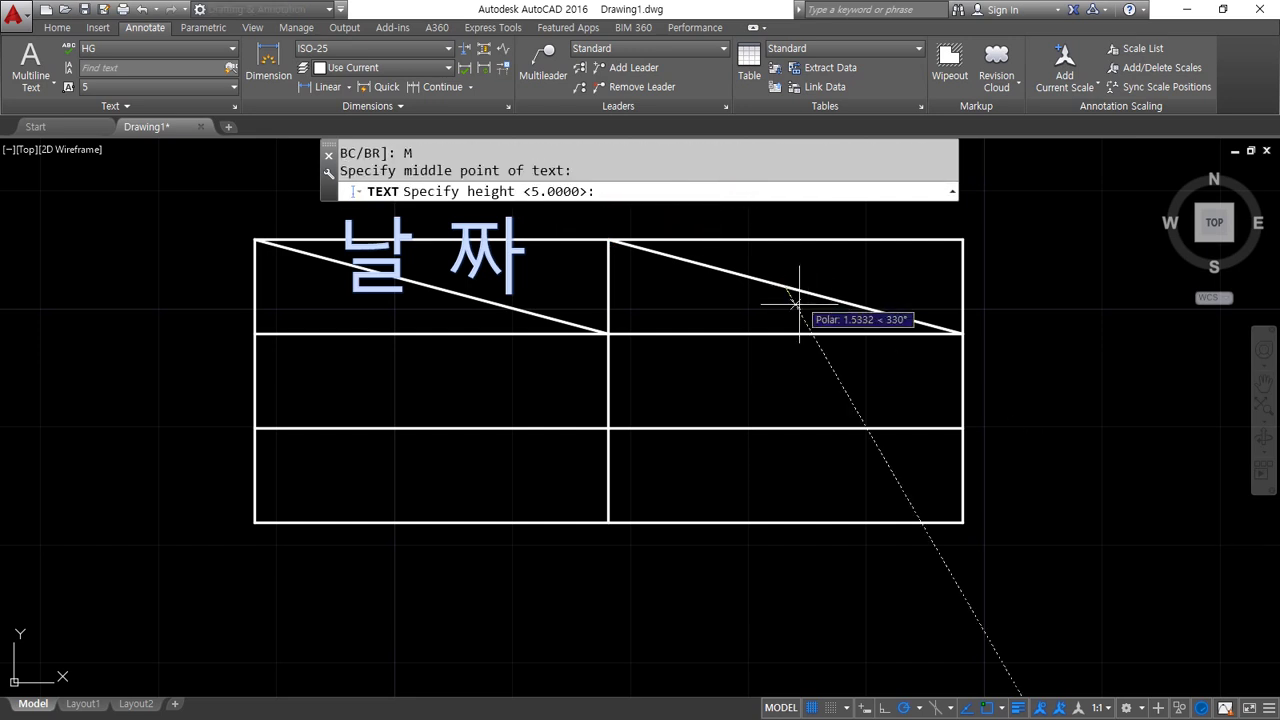
pyautogui.press('Return')
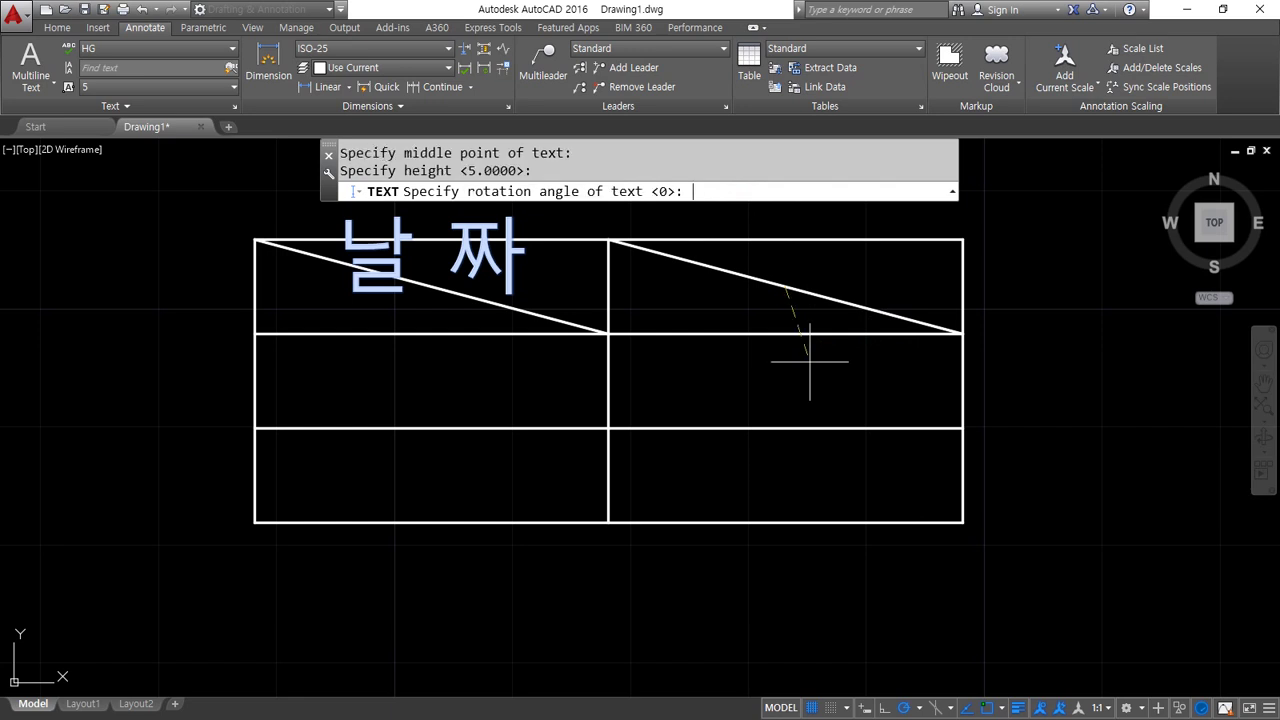
pyautogui.press('Return')
# Enter "날 짜" as the middle-justified text in the top-right cell and finish the text command.
pyautogui.write('S')
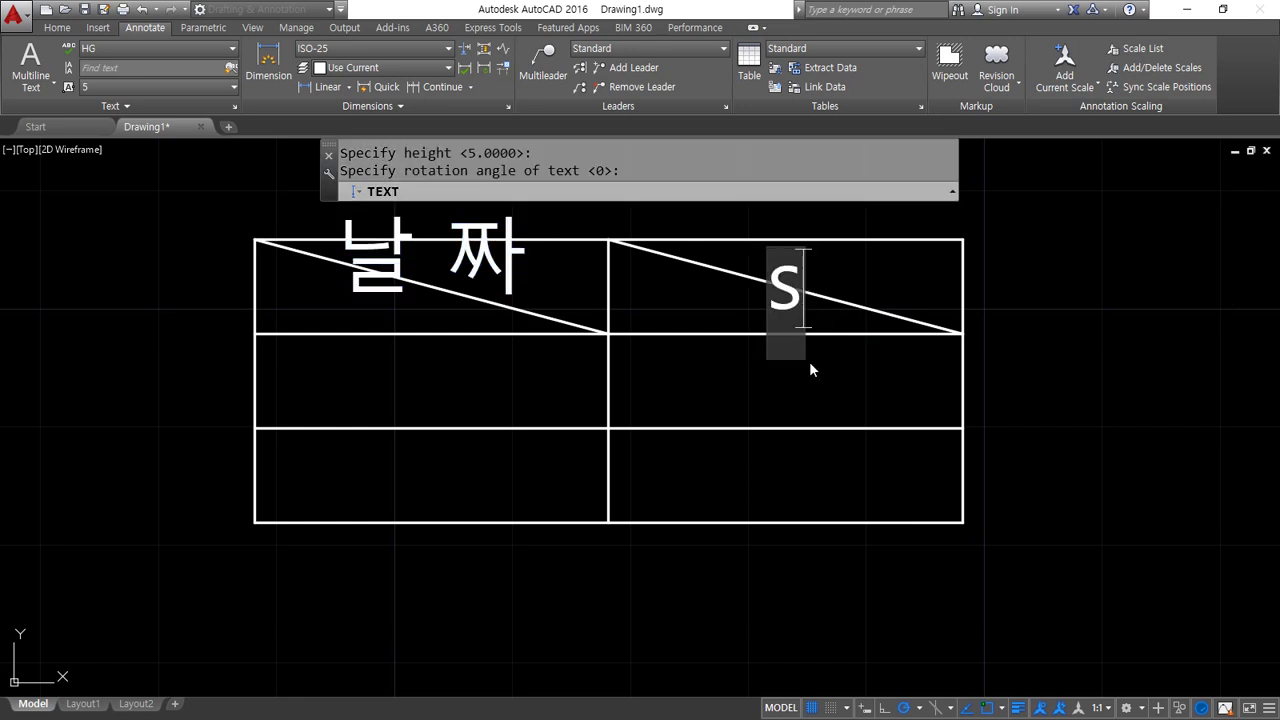
pyautogui.press('BackSpace')
pyautogui.write('날  짜')
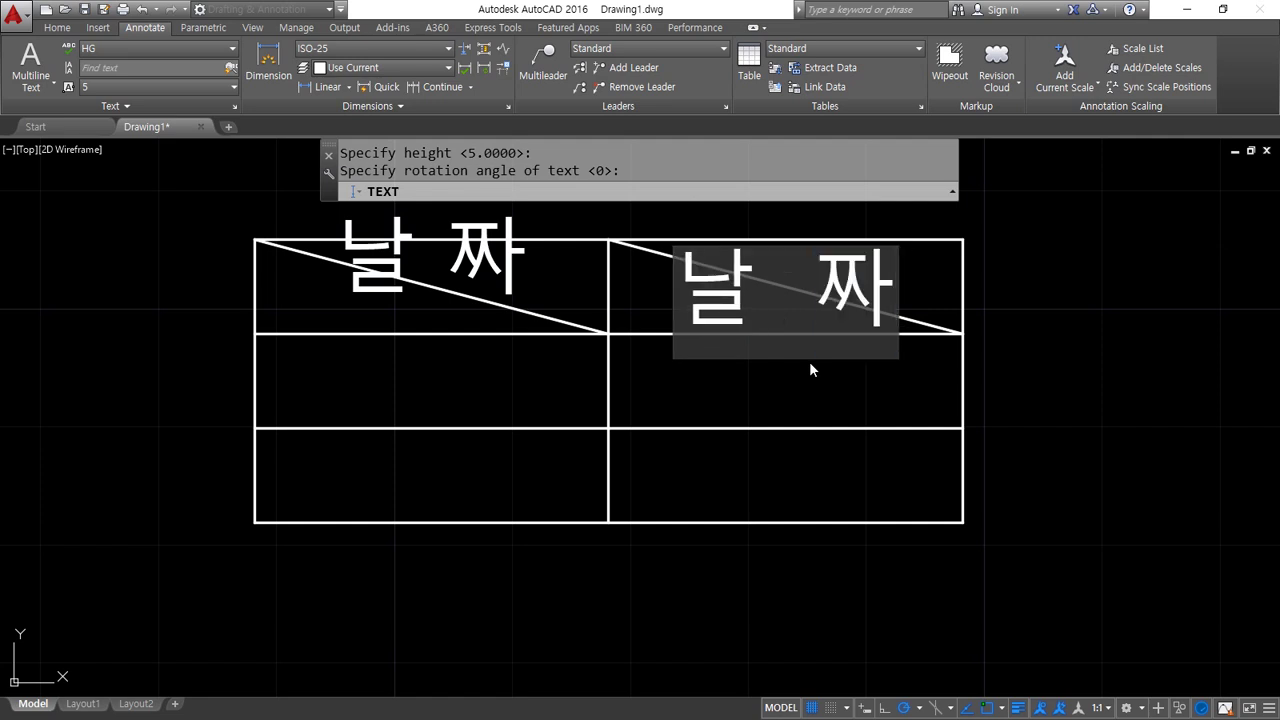
pyautogui.press('Return')
pyautogui.press('Return')
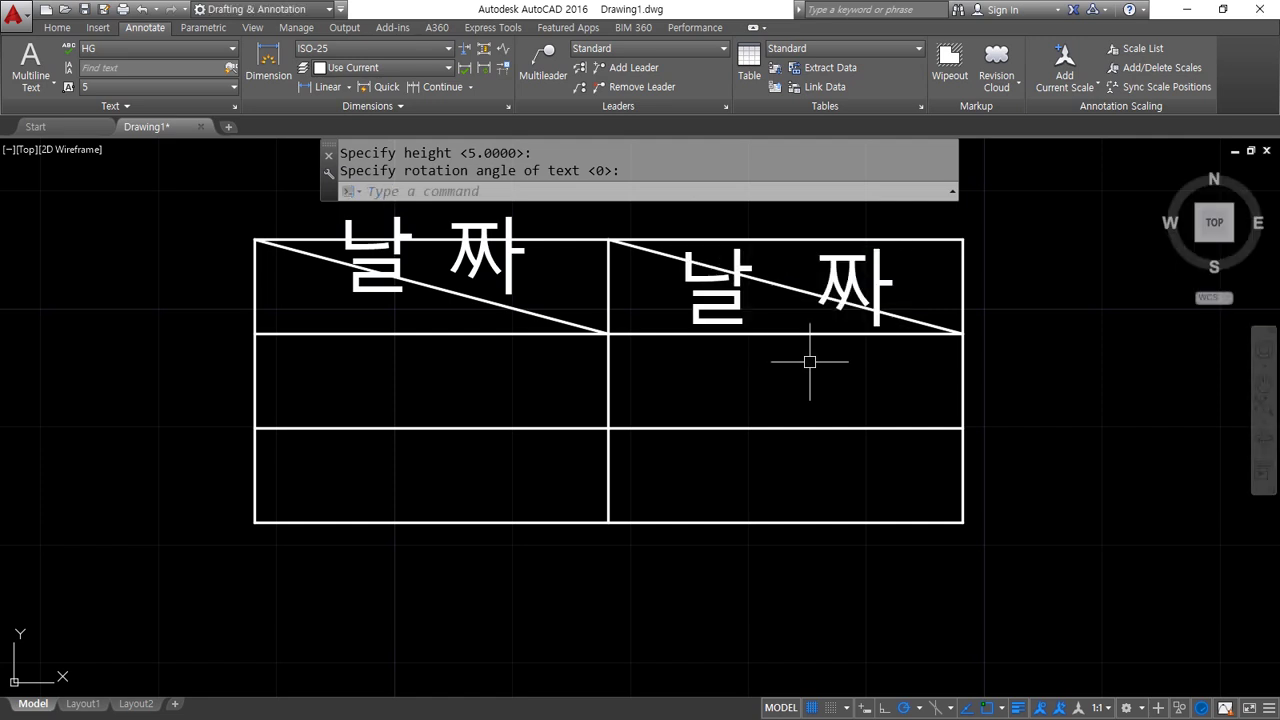
# Erase the table with its labels and all remaining sample texts and rectangles, and reset the view with Zoom All.
pyautogui.press('Hangul')
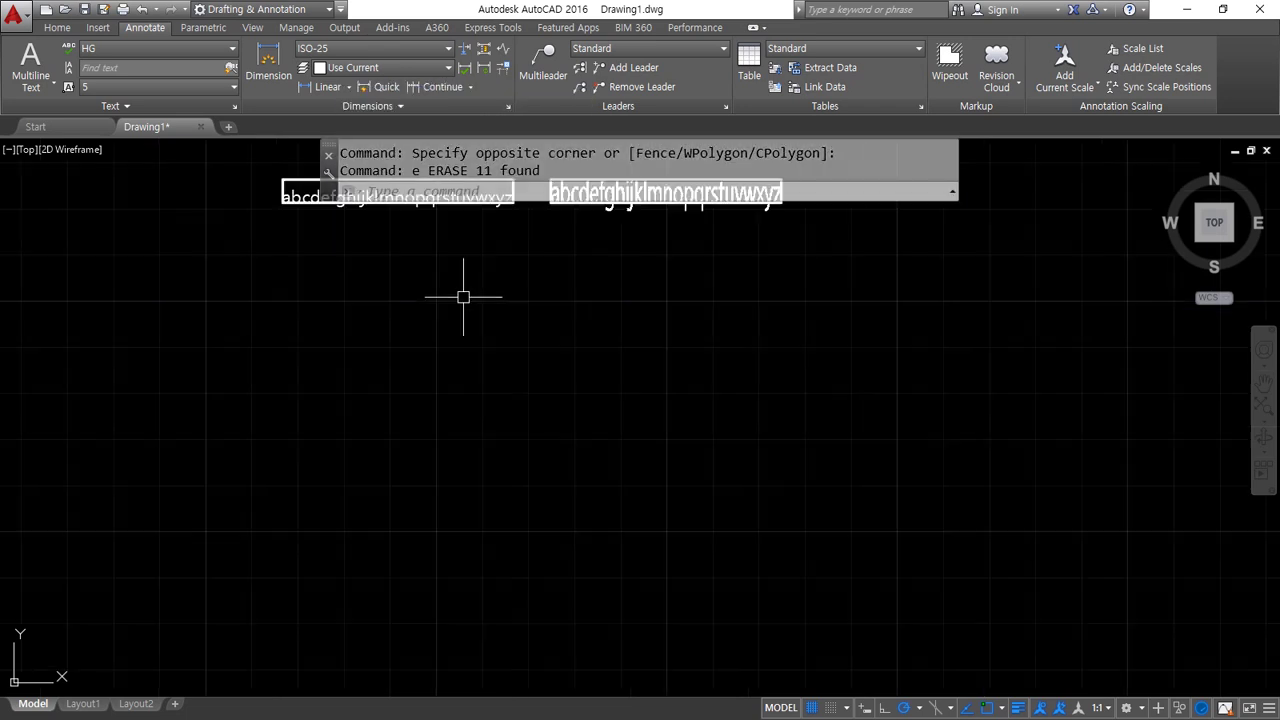
pyautogui.scroll(-4, 463, 297)
pyautogui.moveTo(440, 300); pyautogui.dragTo(470, 479, button='middle')
pyautogui.click(686, 514)
pyautogui.click(362, 305)
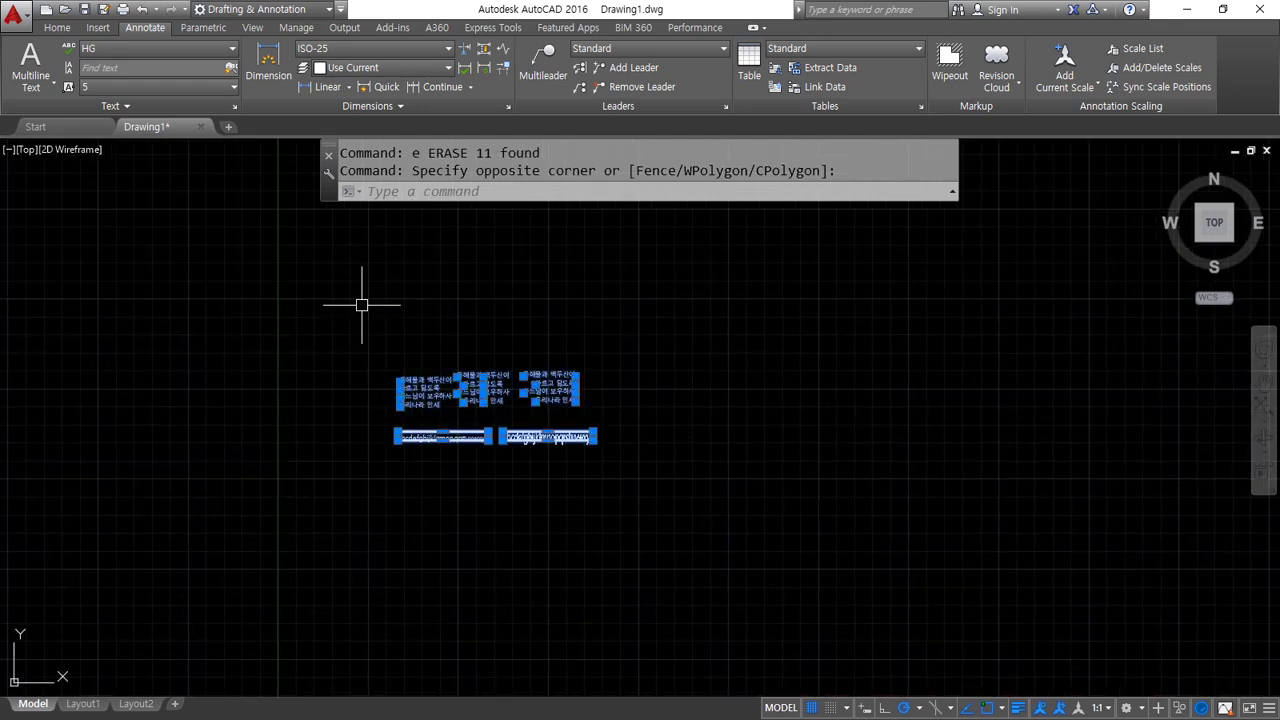
pyautogui.write('e')
pyautogui.press('Return')
pyautogui.write('z')
pyautogui.press('Return')
pyautogui.write('a')
pyautogui.press('Return')
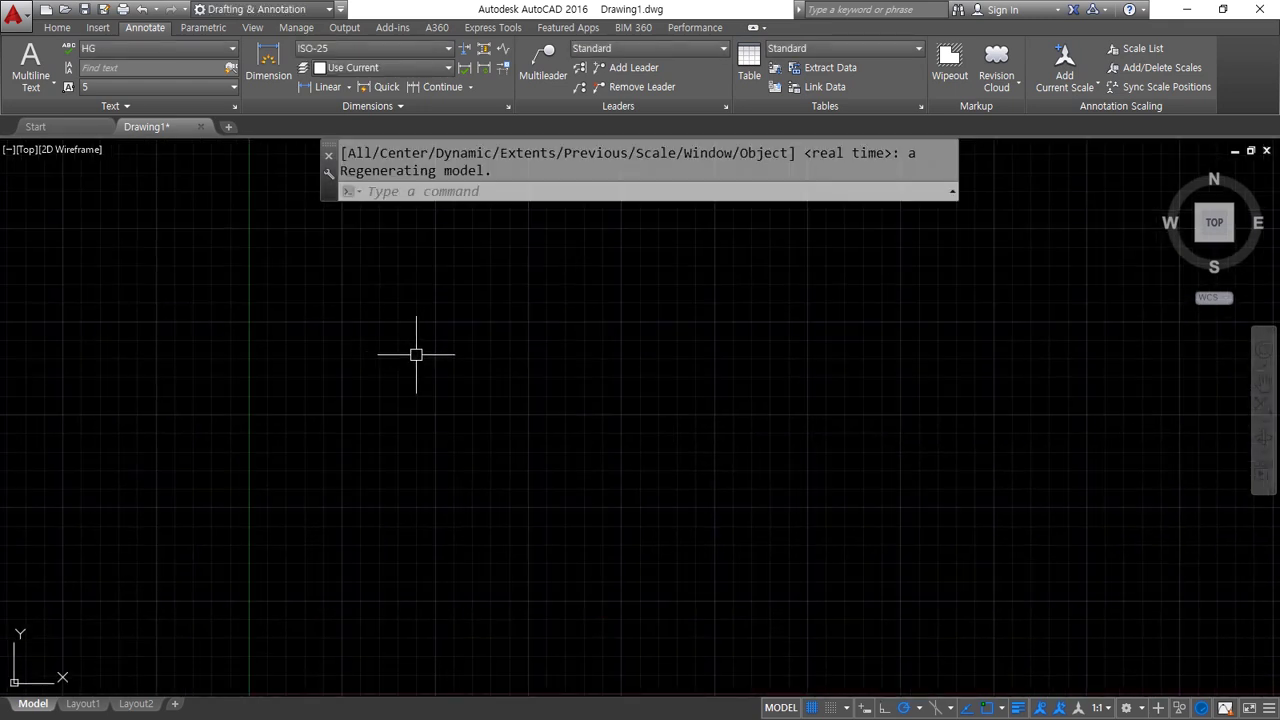
# Start single-line text with top-left (TL) justification in the empty drawing area, keeping height 5 and rotation 0.
pyautogui.write('dt')
pyautogui.press('Return')
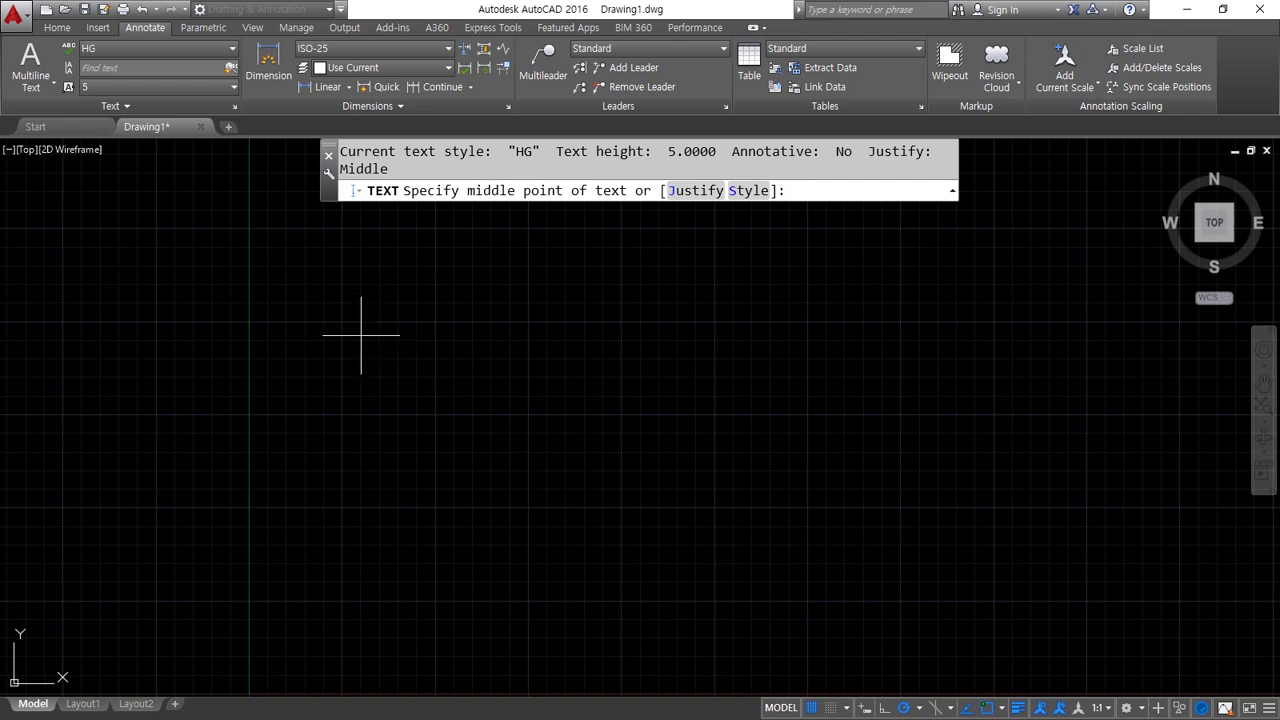
pyautogui.write('j')
pyautogui.press('Return')
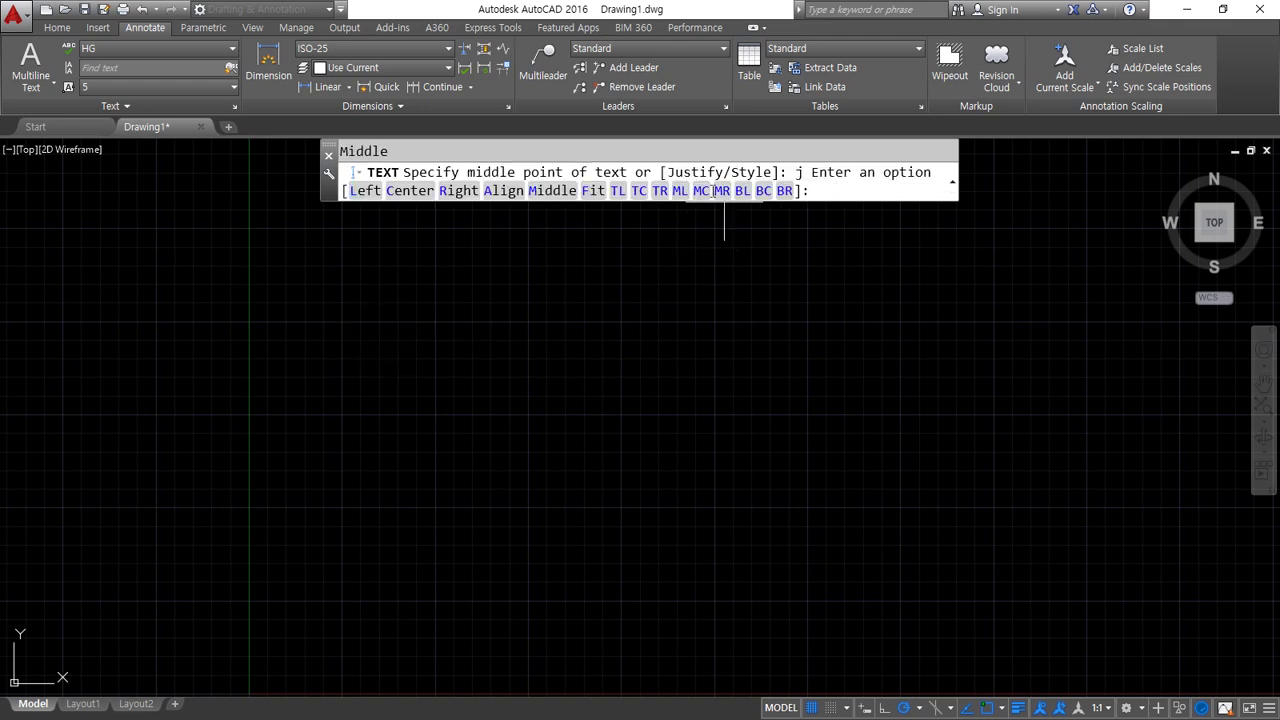
pyautogui.click(618, 190)
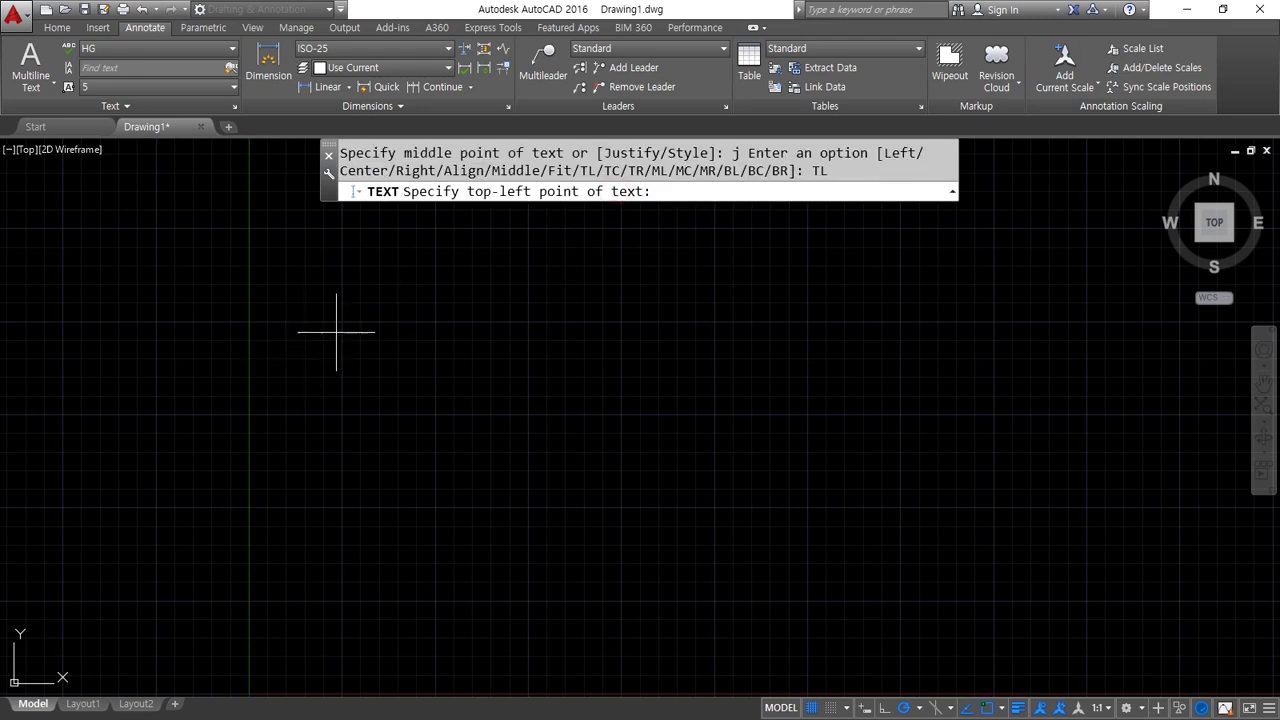
pyautogui.click(340, 322)
pyautogui.press('Return')
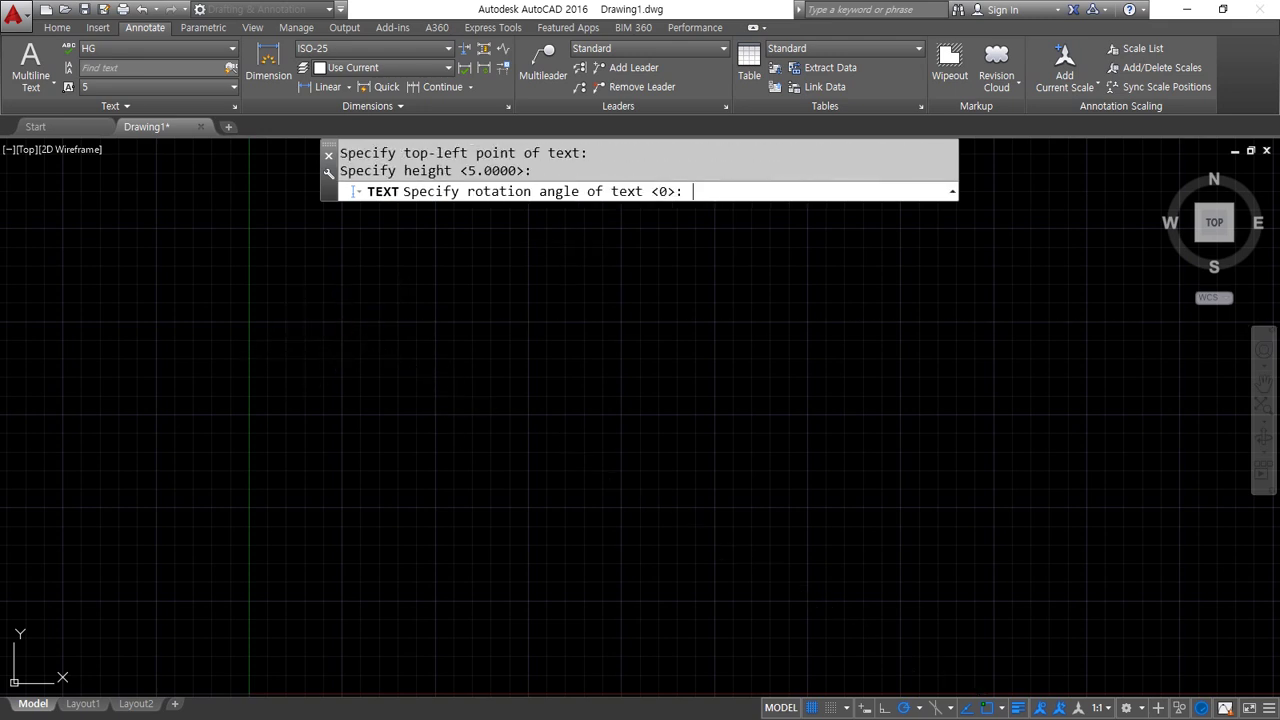
pyautogui.press('Return')
# Enter "동해물과 백두산이" and "마르고 닳도록" as two lines of top-left text and finish the text command.
pyautogui.write('동해물과')
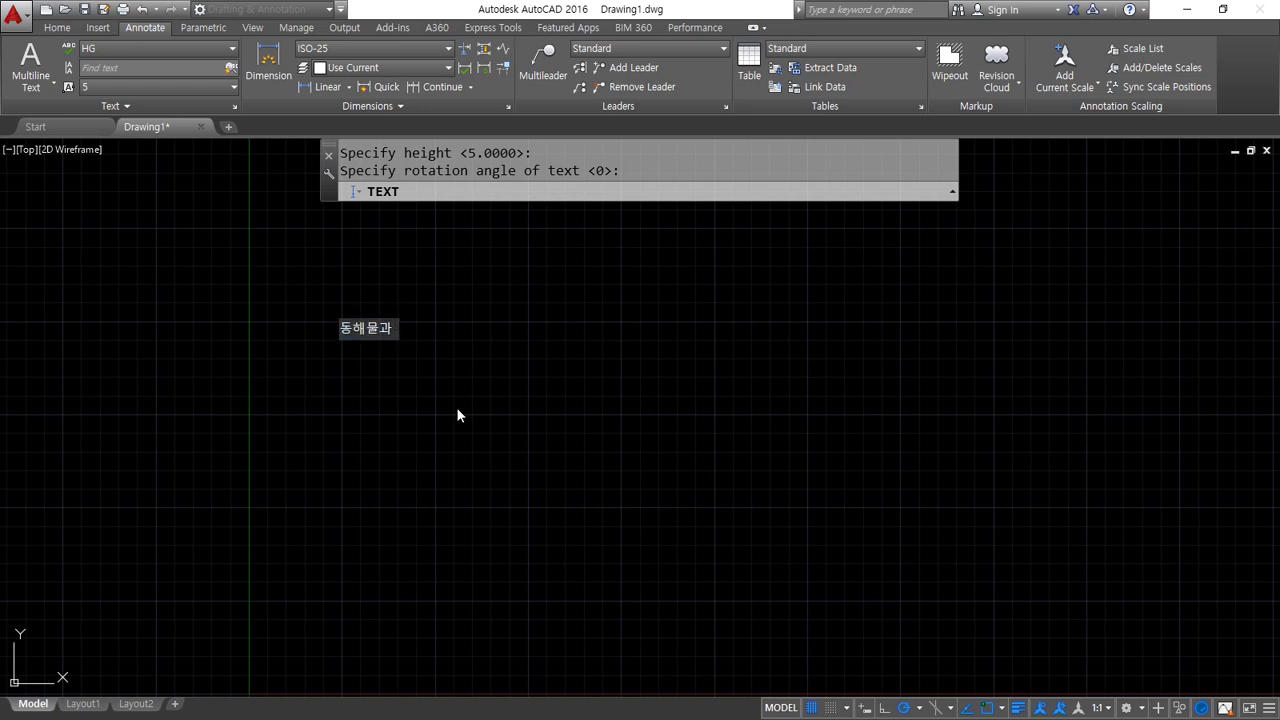
pyautogui.write(' 백두산ㅇㅣ')
pyautogui.press('Return')
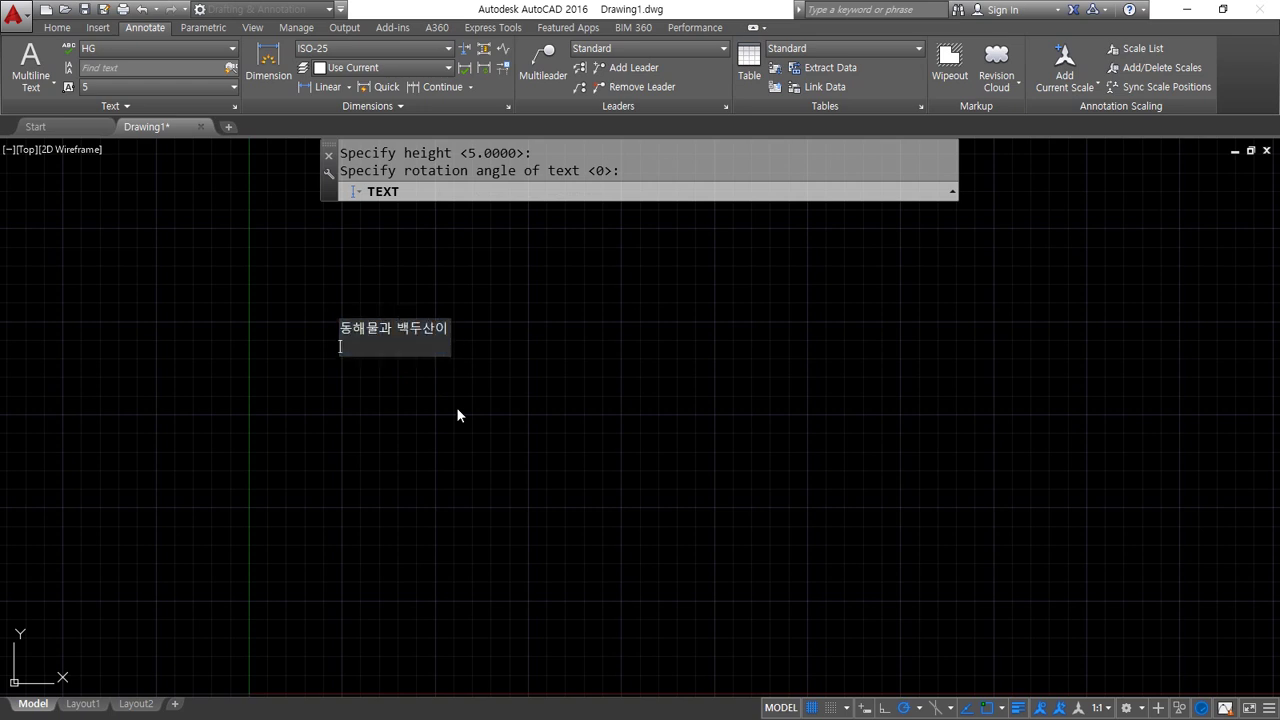
pyautogui.scroll(2, 156, 375)
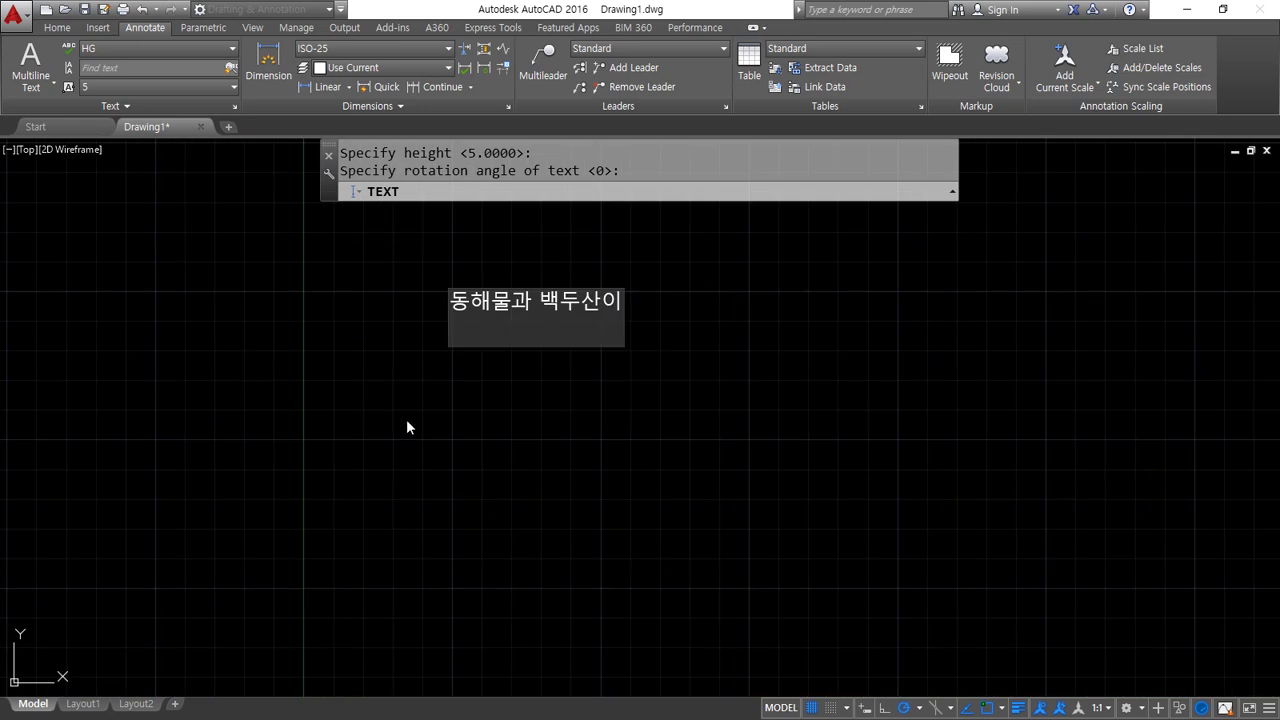
pyautogui.write('마르고 달')
pyautogui.write('ㅎ도록')
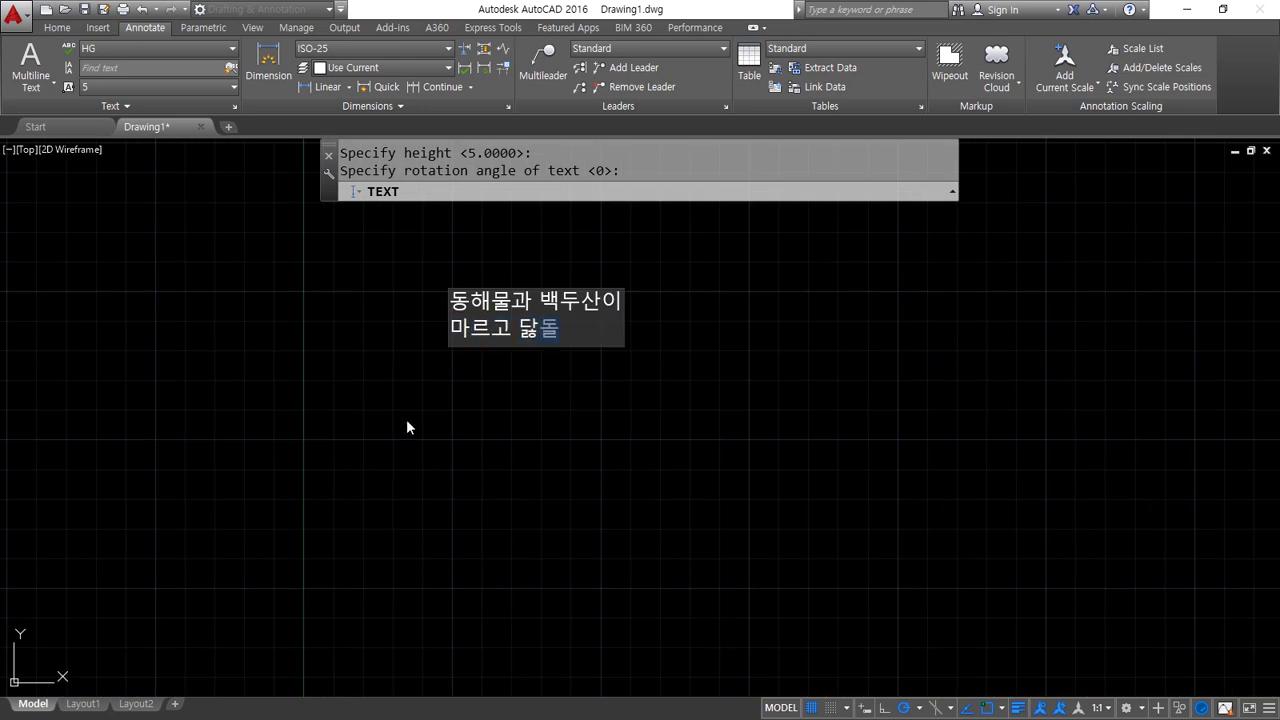
pyautogui.press('Return')
pyautogui.press('Return')
# Select both text lines and examine up close where their top-left justification grips sit relative to the letters.
pyautogui.click(634, 443)
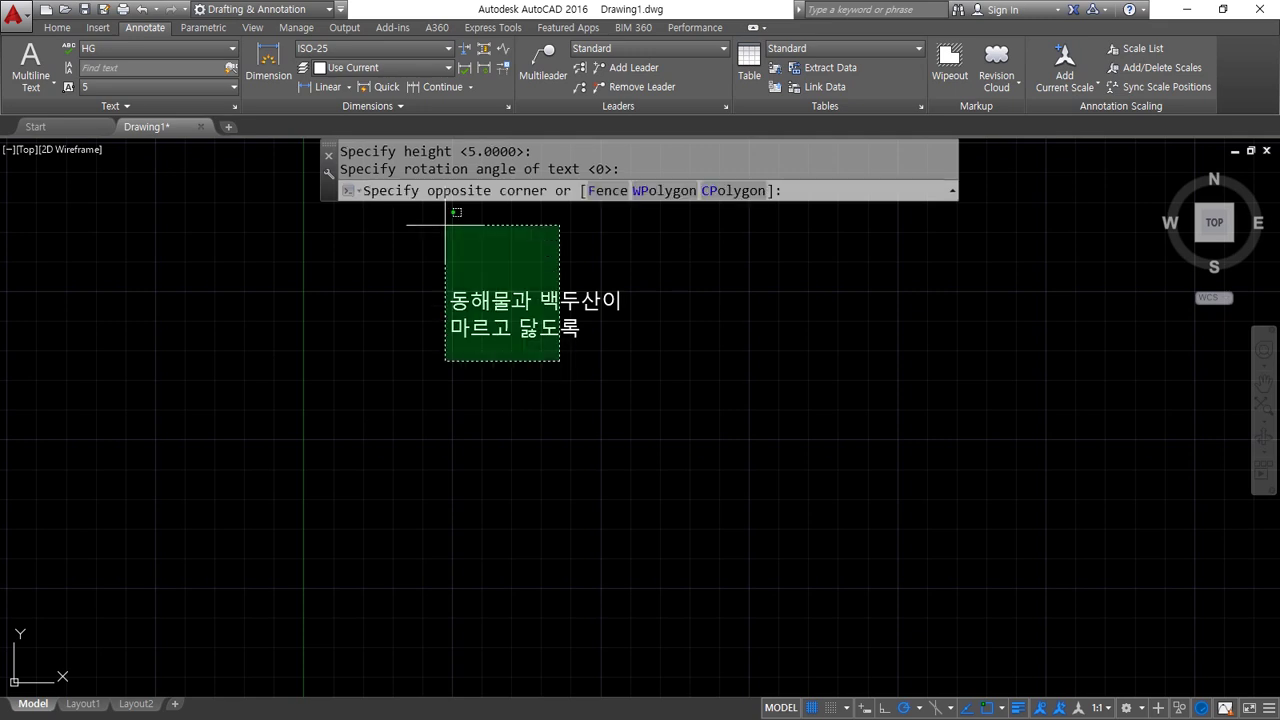
pyautogui.click(449, 213)
pyautogui.scroll(5, 480, 310)
pyautogui.scroll(2, 503, 366)
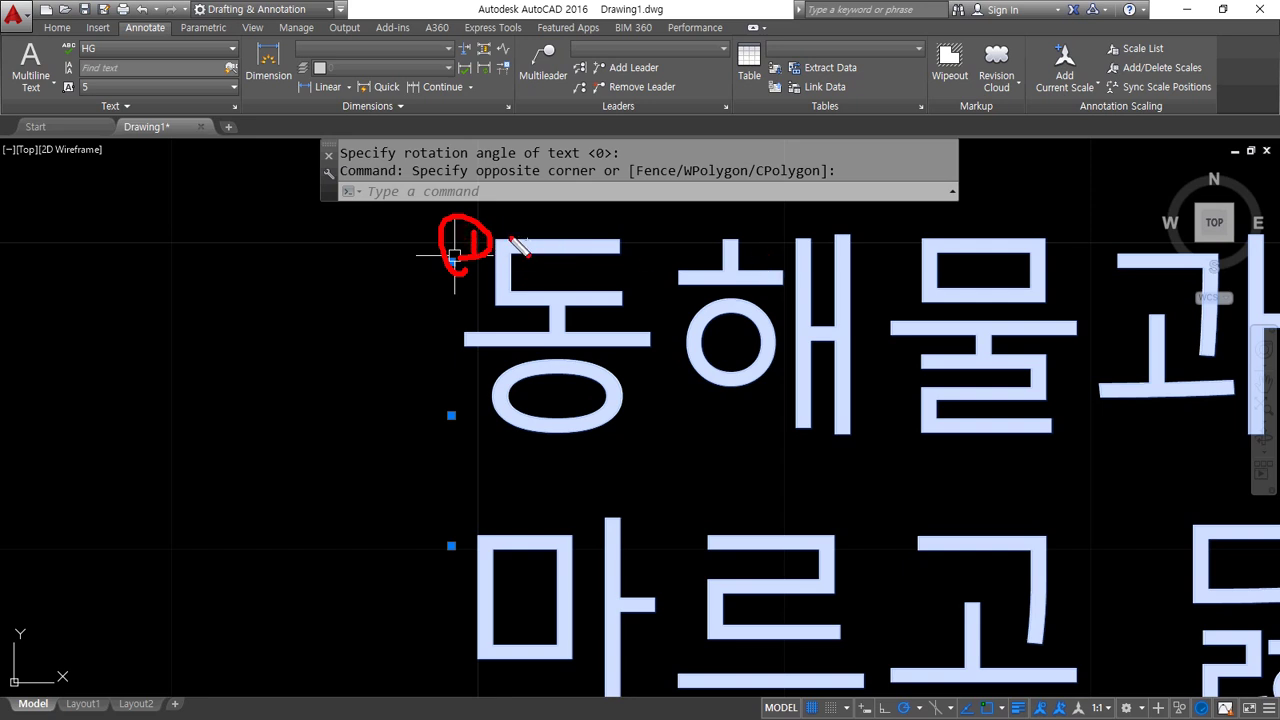
pyautogui.moveTo(510, 238)
pyautogui.mouseDown()
pyautogui.moveTo(900, 266)
pyautogui.moveTo(965, 236)
pyautogui.mouseUp()
pyautogui.moveTo(462, 238); pyautogui.dragTo(462, 648)
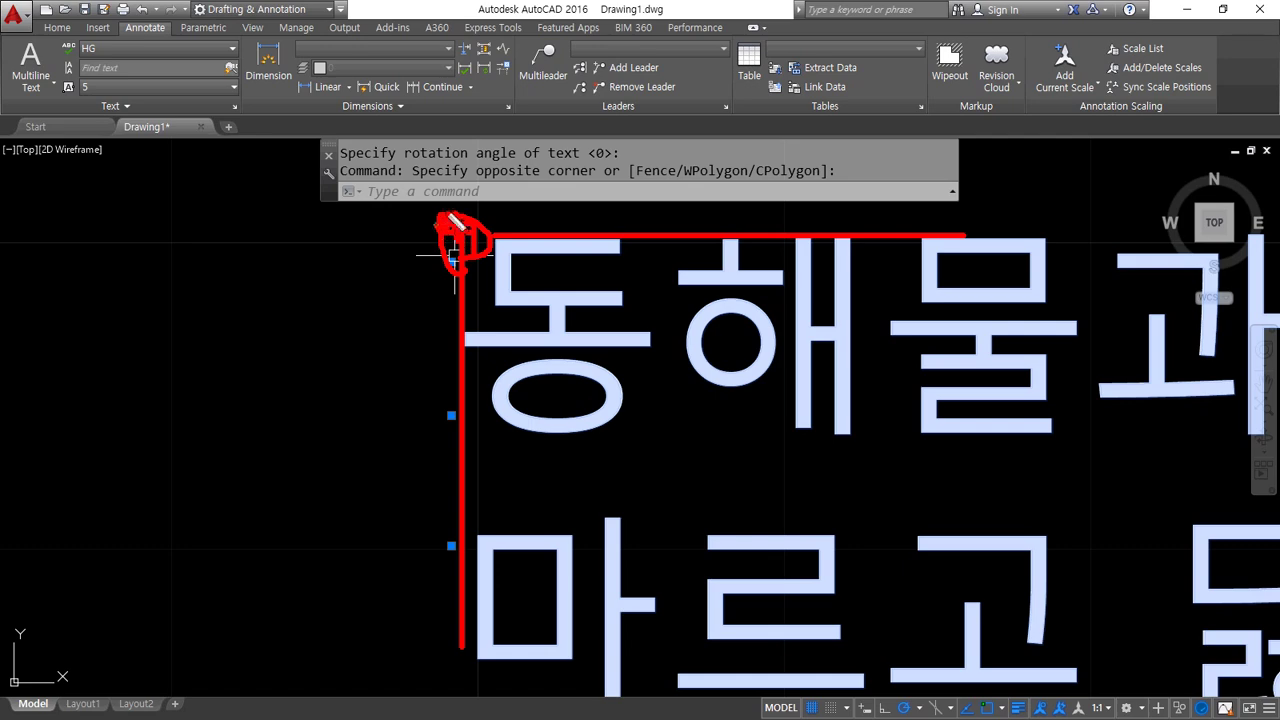
pyautogui.press('Escape')
pyautogui.scroll(-6, 440, 241)
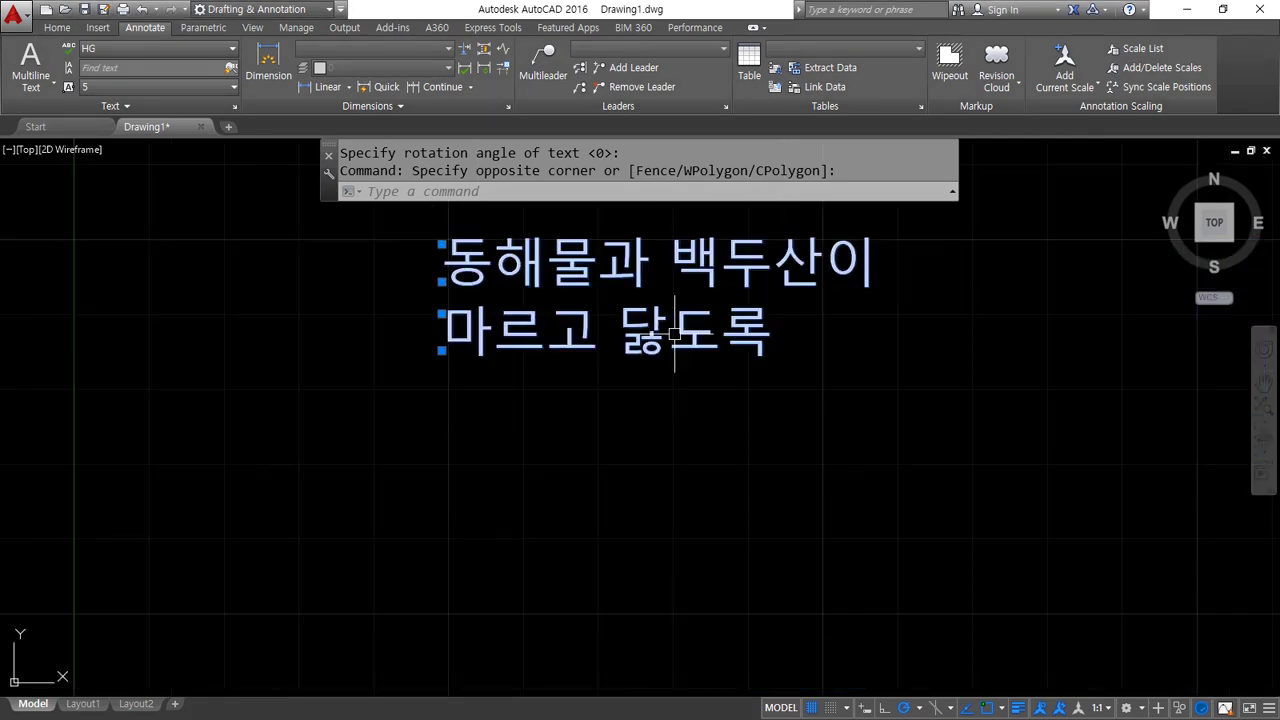
# Start single-line text with top-center (TC) justification to the right of the existing lines, keeping height 5 and rotation 0.
pyautogui.moveTo(820, 366); pyautogui.dragTo(410, 391, button='middle')
pyautogui.press('space')
pyautogui.click(706, 190)
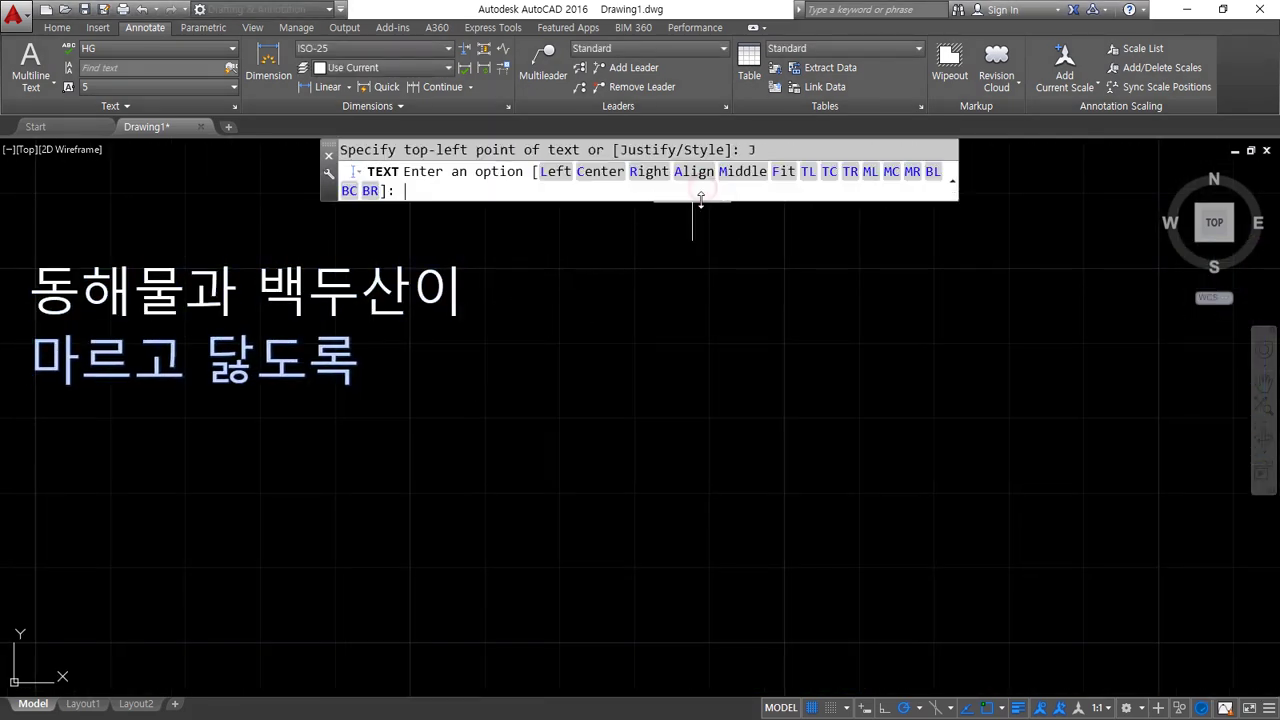
pyautogui.click(829, 171)
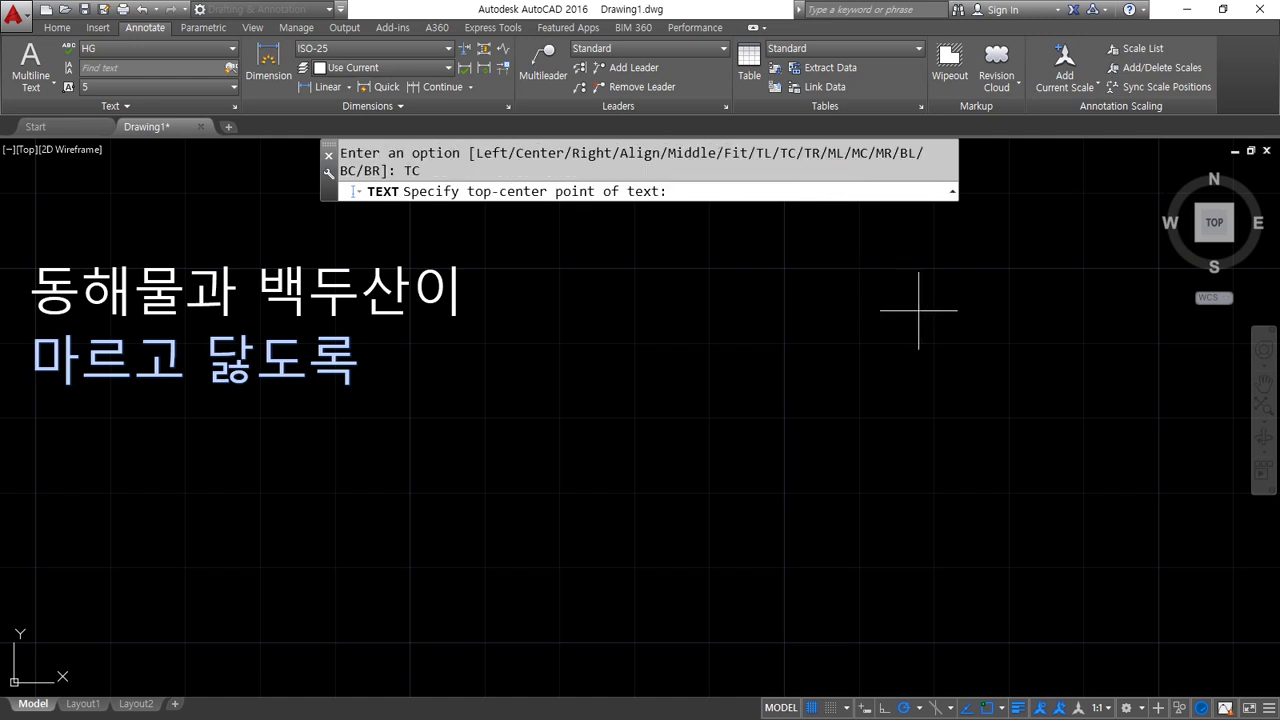
pyautogui.moveTo(917, 309); pyautogui.dragTo(697, 346, button='middle')
pyautogui.click(745, 315)
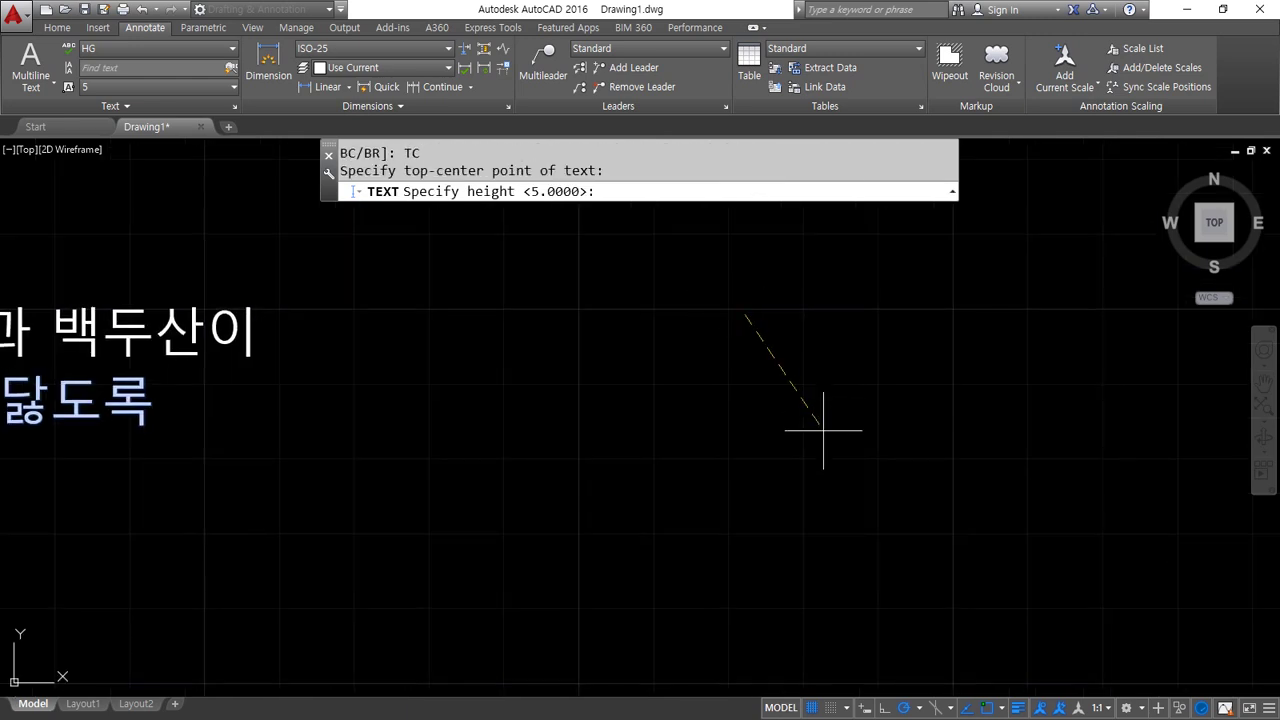
pyautogui.press('Return')
pyautogui.press('Return')
# Enter "동해물과 백두" as the beginning of the first top-center text line.
pyautogui.write('동해무')
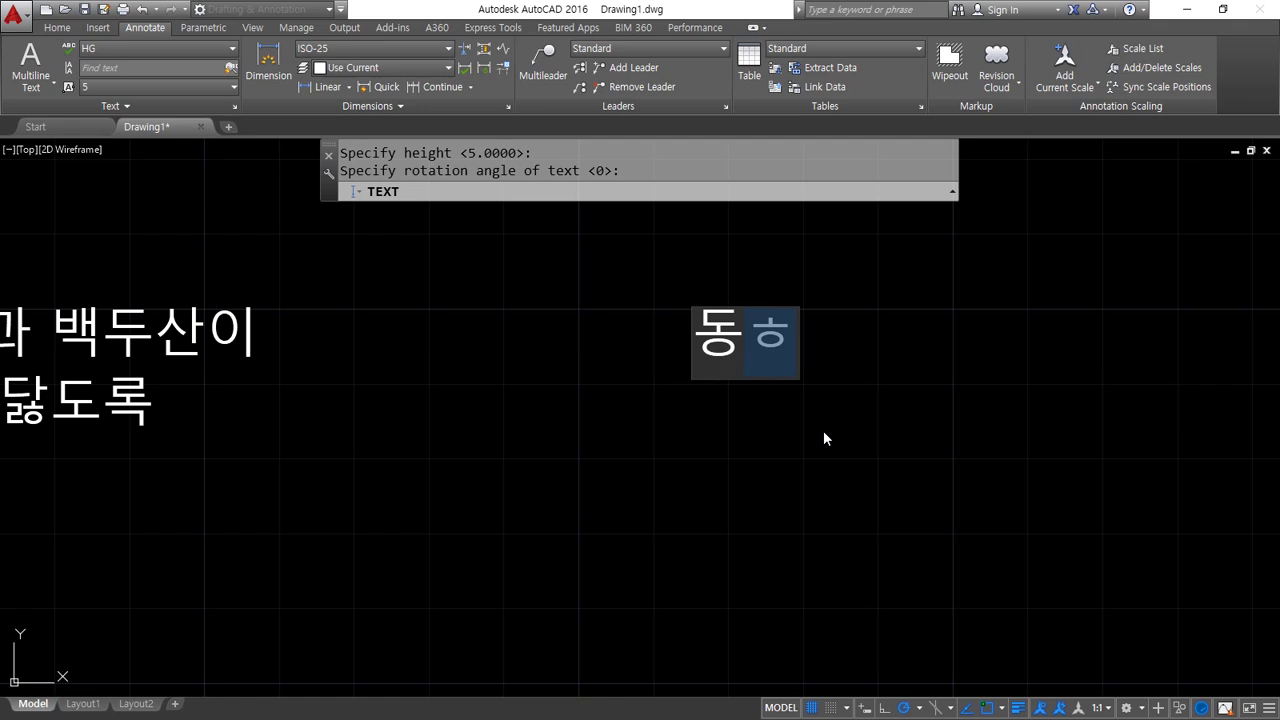
pyautogui.write('ㄹ과 백두')
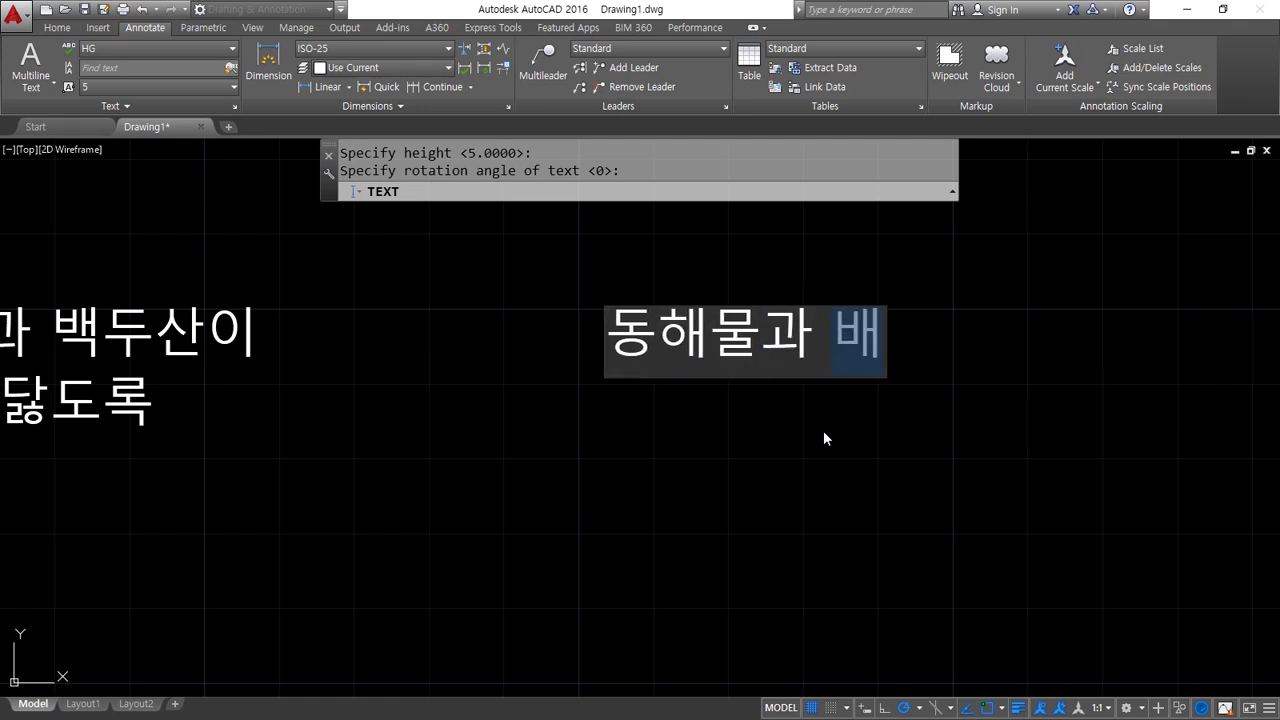
# Complete the top-centre justified text as two lines, "동해물과 백두산이" and "마르고 닳도록", and finish the text command.
pyautogui.write('산이')
pyautogui.press('Return')
pyautogui.write('마르')
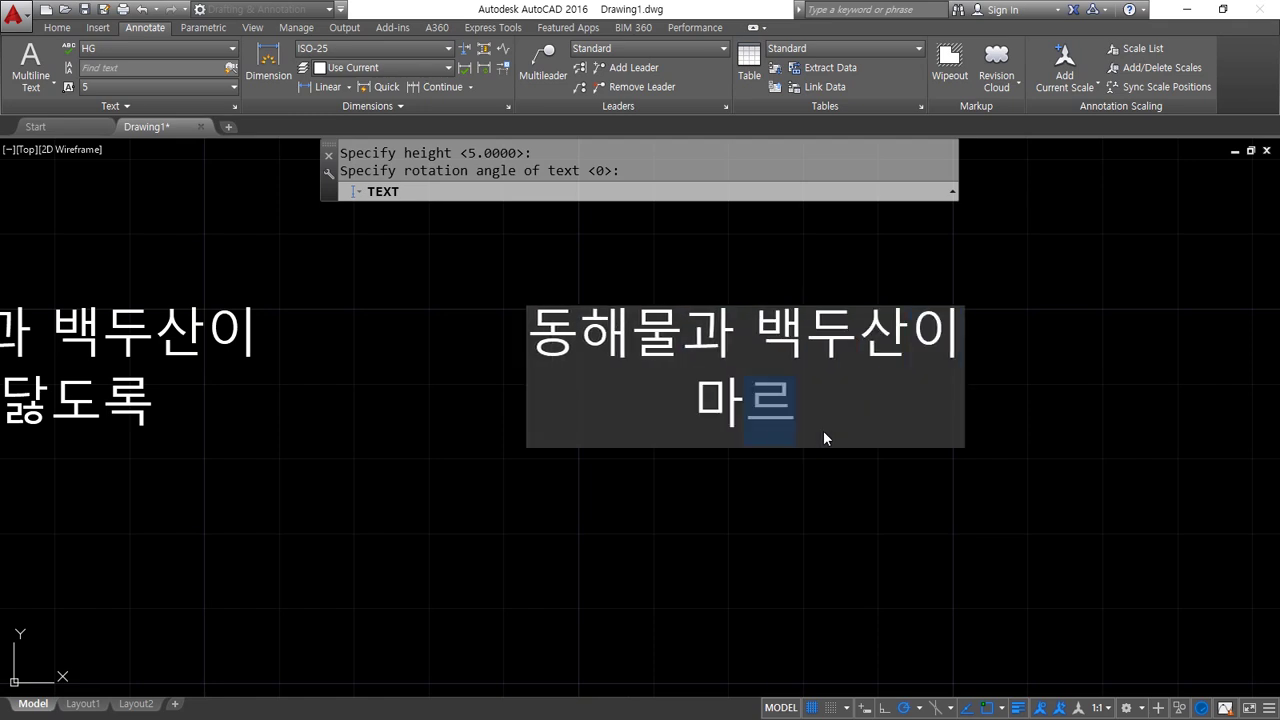
pyautogui.write('고 ㄷㅏㄹㅎ도록')
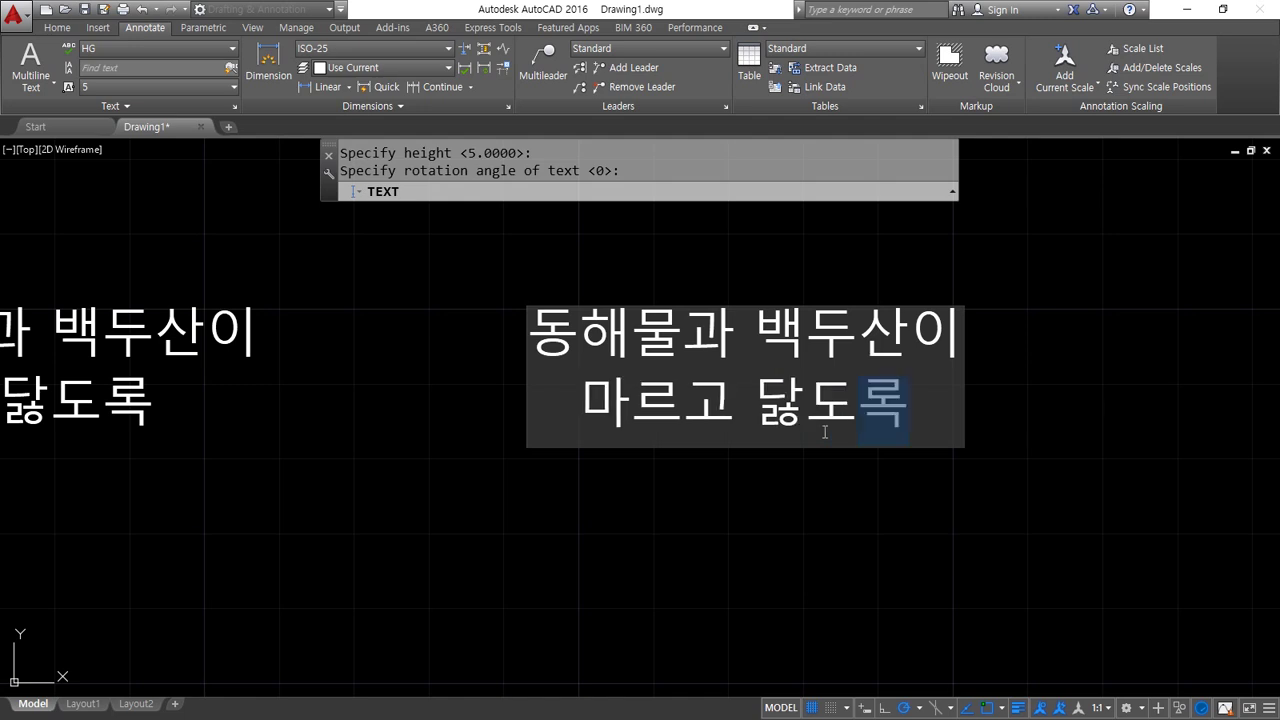
pyautogui.press('Return')
pyautogui.press('Return')
# Select both lines of the top-centre text to examine where their insertion grips sit, and clear the selection.
pyautogui.click(845, 457)
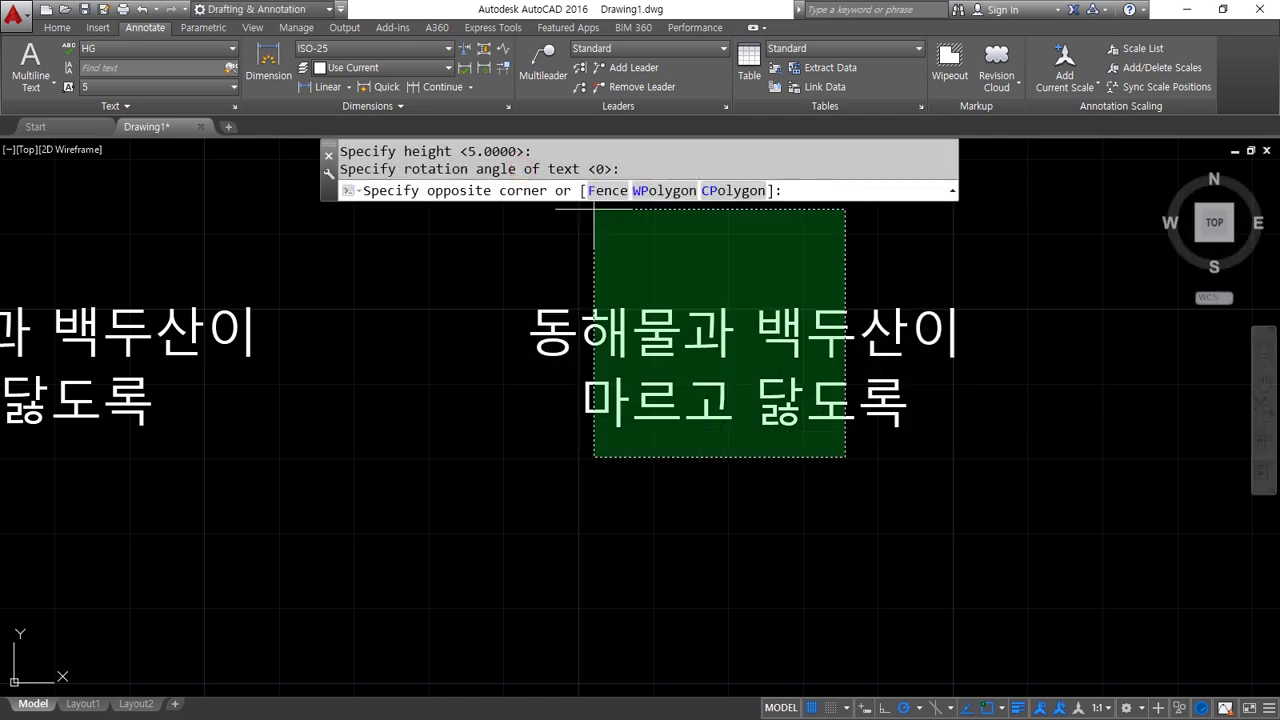
pyautogui.click(594, 210)
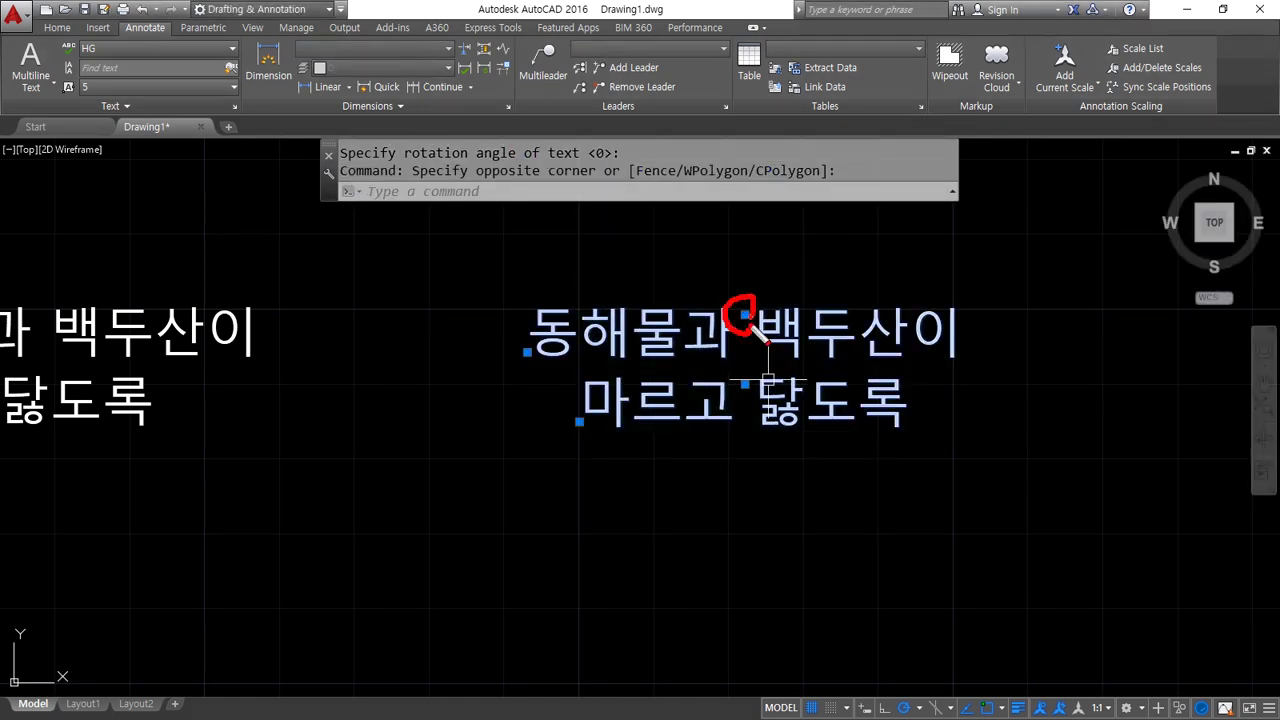
pyautogui.moveTo(535, 303); pyautogui.dragTo(990, 302)
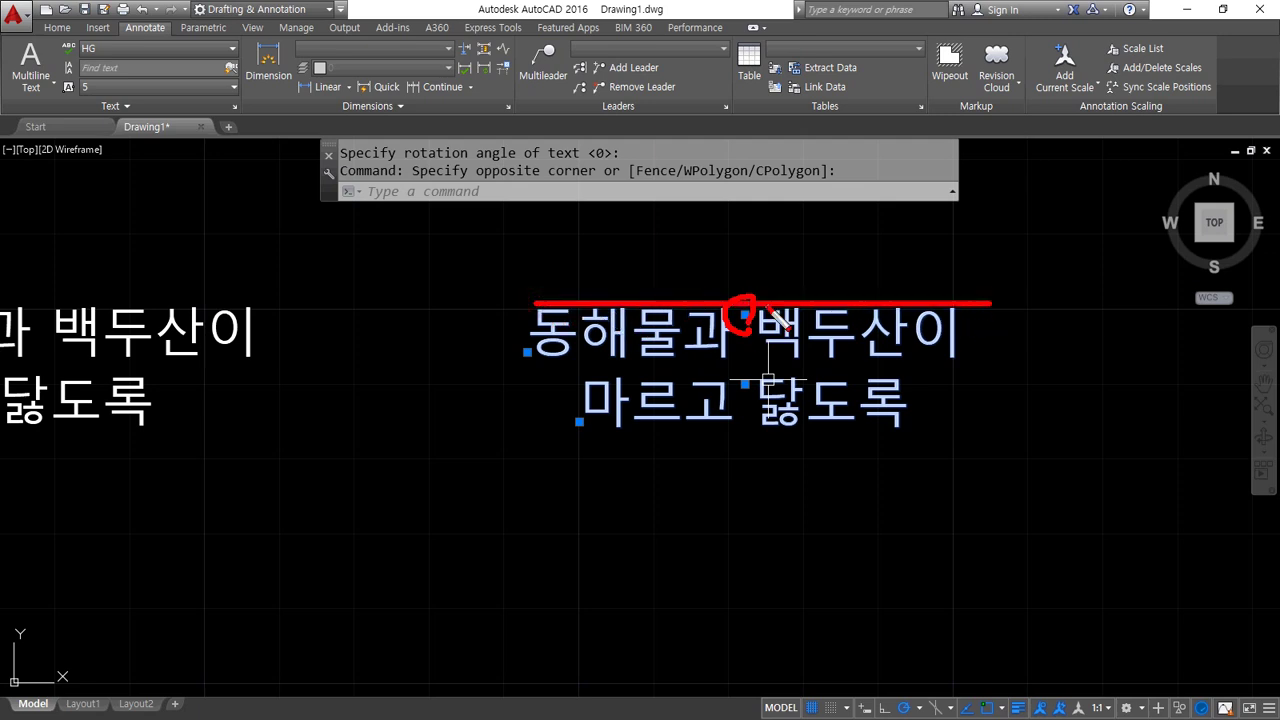
pyautogui.press('Escape')
# Start a single-line text with top-right (TR) justification beside the top-centre text, accepting height 5 and rotation 0.
pyautogui.moveTo(860, 370)
pyautogui.mouseDown(button='middle')
pyautogui.moveTo(611, 374)
pyautogui.moveTo(304, 342)
pyautogui.mouseUp(button='middle')
pyautogui.write('dt')
pyautogui.press('space')
pyautogui.click(728, 189)
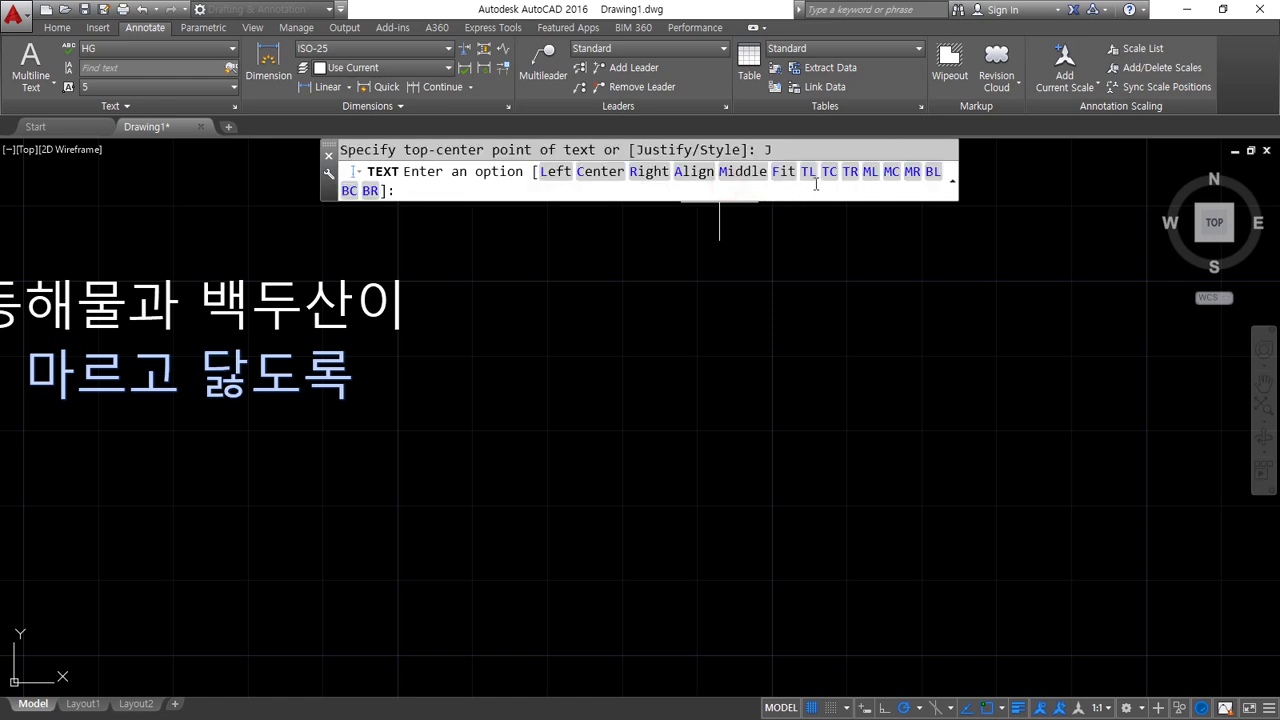
pyautogui.click(848, 181)
pyautogui.click(980, 290)
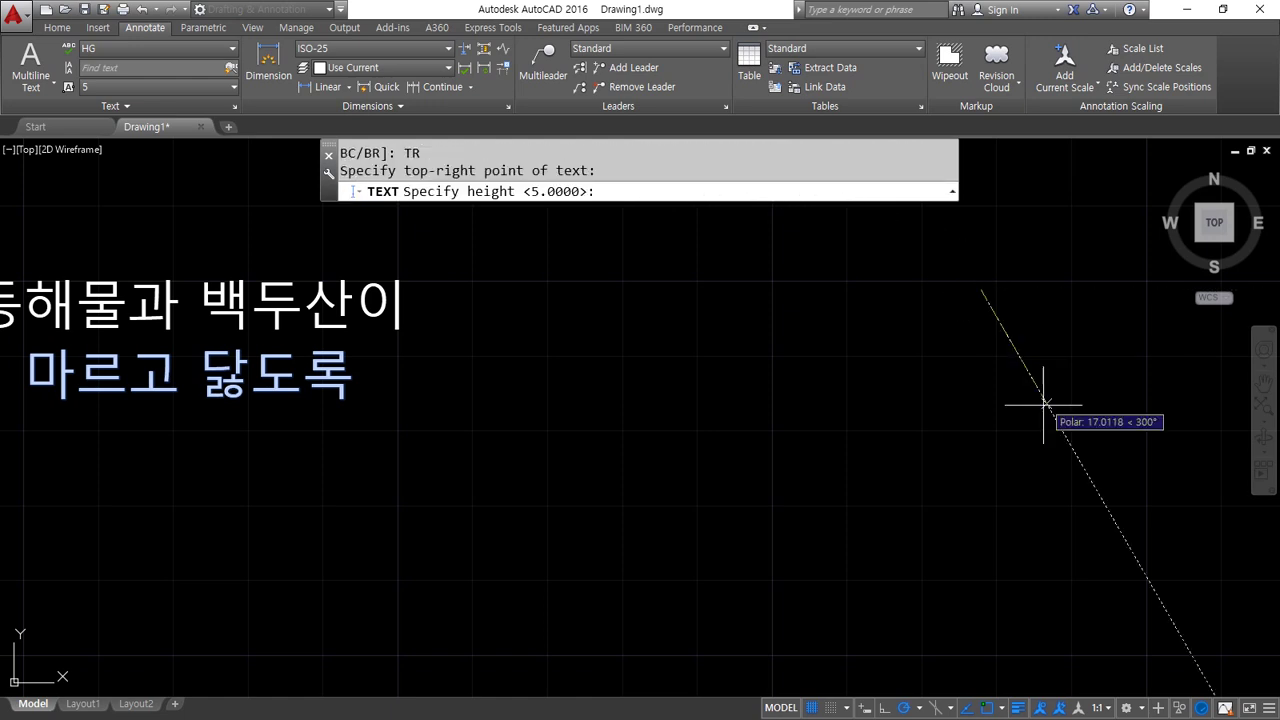
pyautogui.press('Return')
pyautogui.press('Return')
# Write "동해물과 백두산이" and "마르고 닳도록" as two lines of the top-right justified text and finish it.
pyautogui.write('ehd')
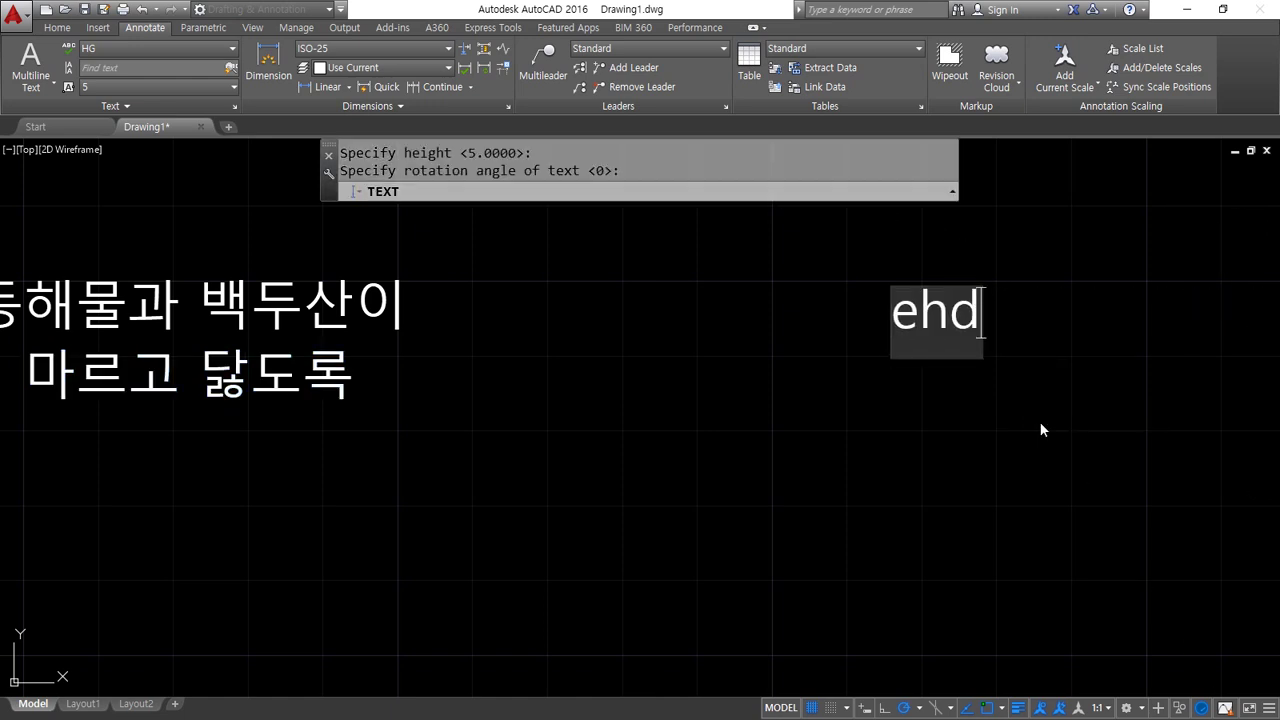
pyautogui.press('BackSpace')
pyautogui.press('BackSpace')
pyautogui.press('BackSpace')
pyautogui.press('Hangul')
pyautogui.write('도ㅇ해물과 배')
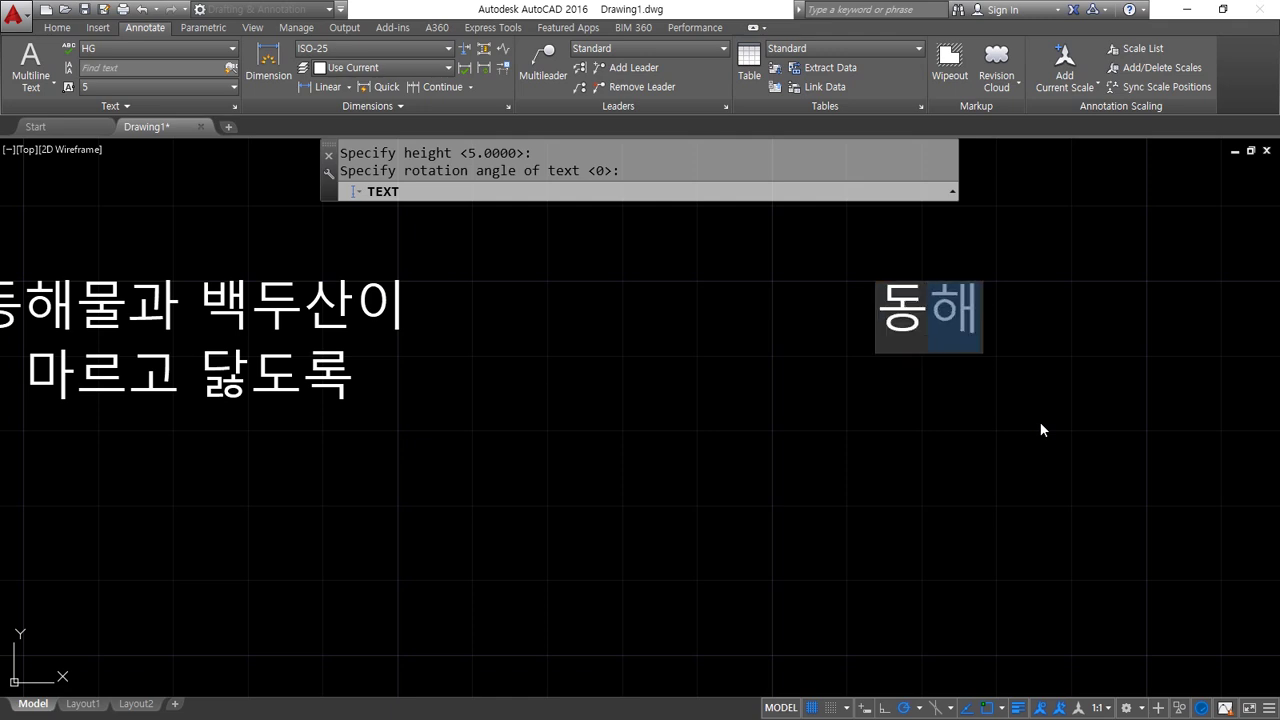
pyautogui.write('ㄱ두산이')
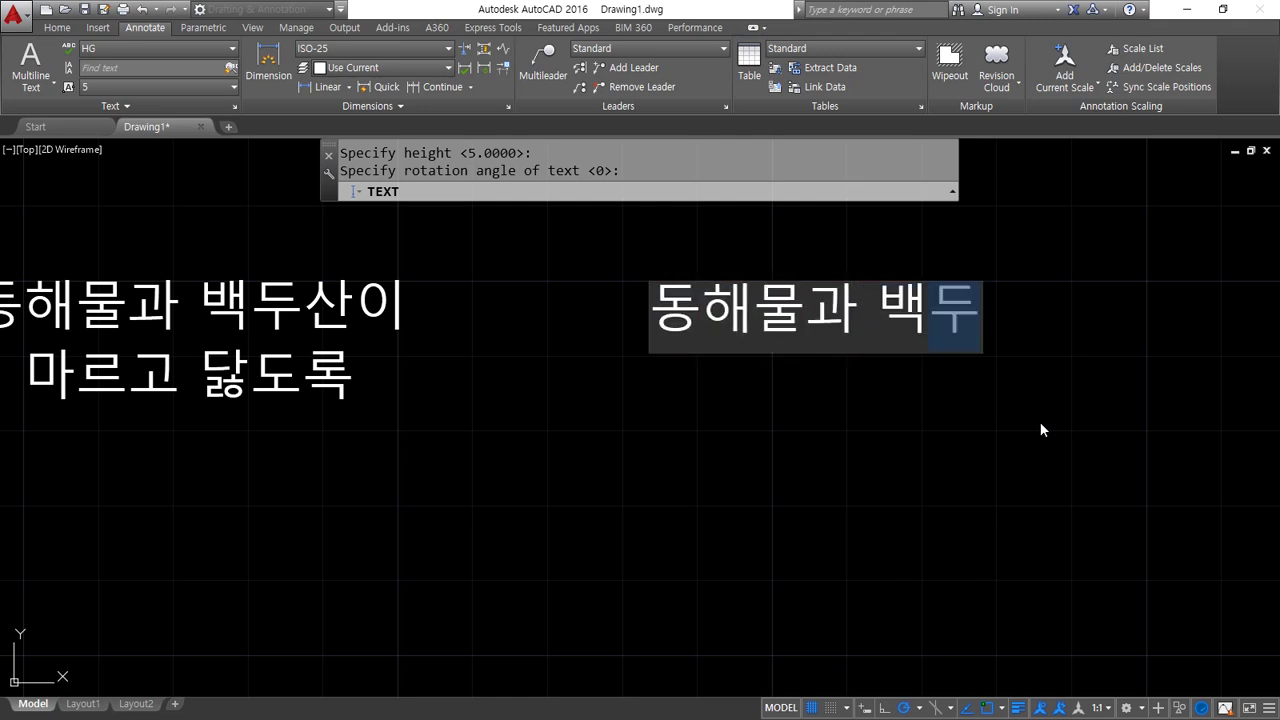
pyautogui.press('BackSpace')
pyautogui.write('이')
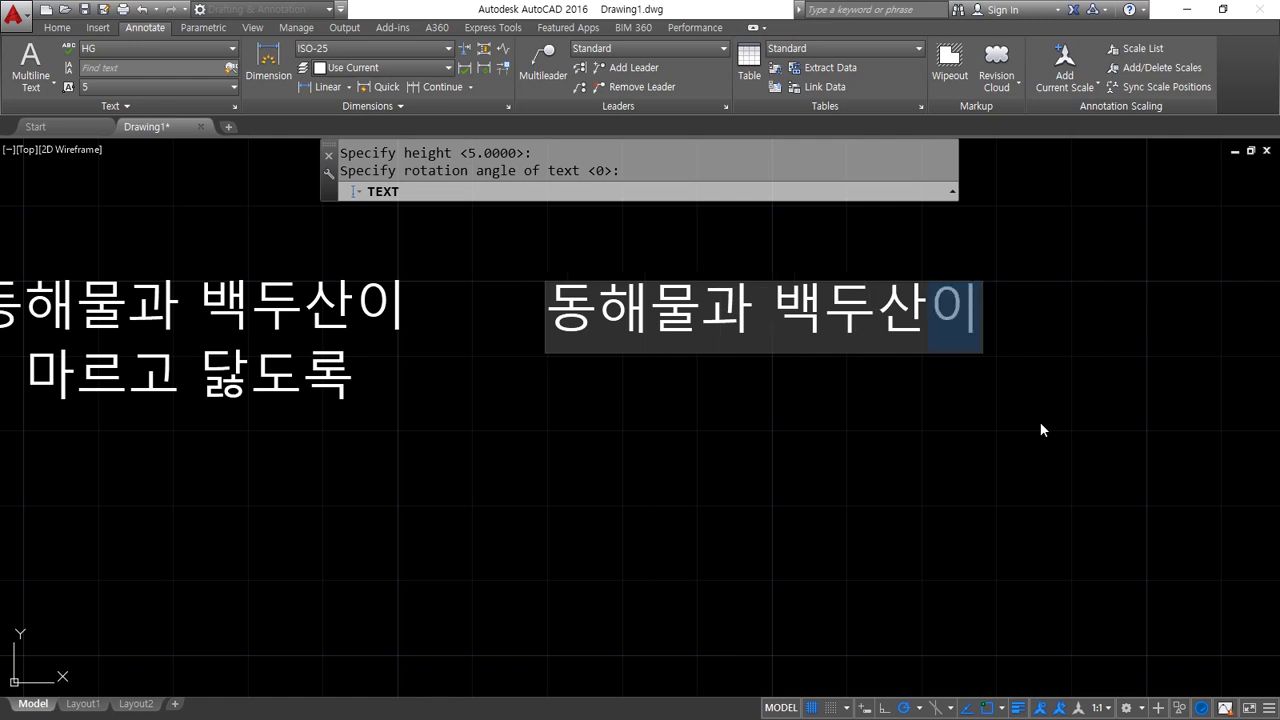
pyautogui.press('Return')
pyautogui.write('마르고 다')
pyautogui.write('ㄹㄱ도록')
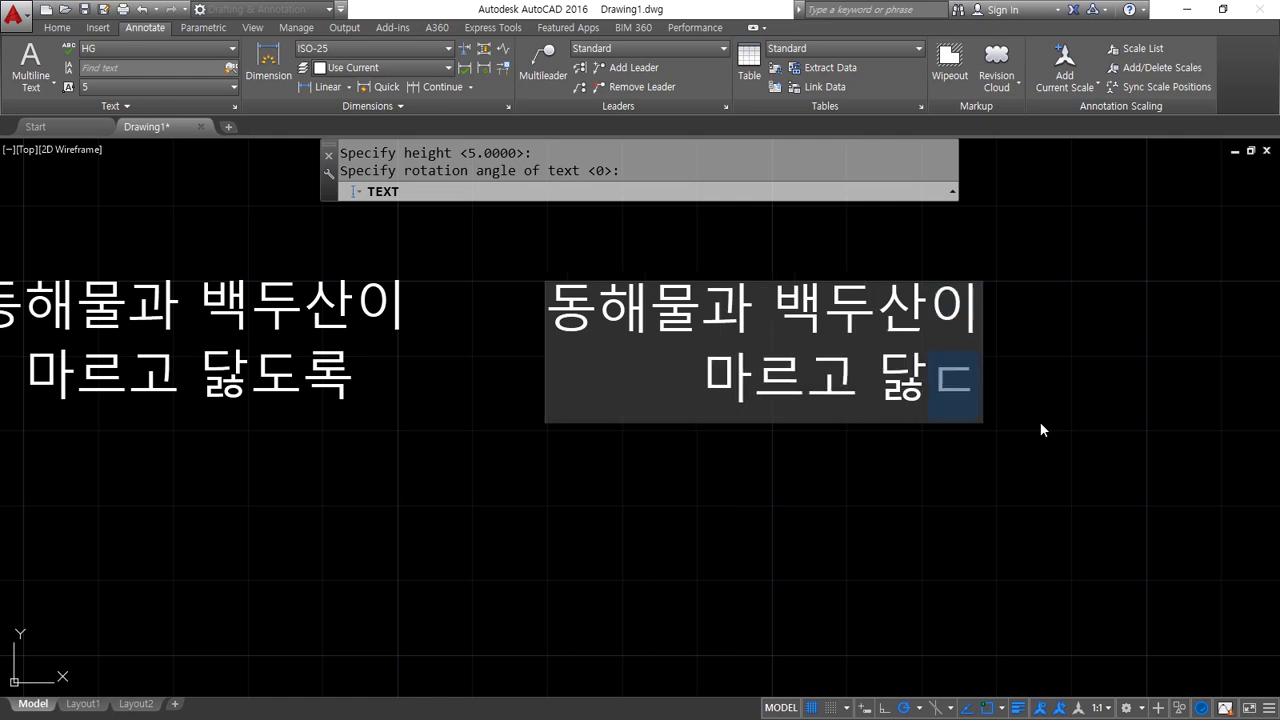
pyautogui.press('Return')
pyautogui.press('Return')
# Select both lines of the top-right text to examine their insertion grips, and compare the three top-justified texts.
pyautogui.click(1040, 421)
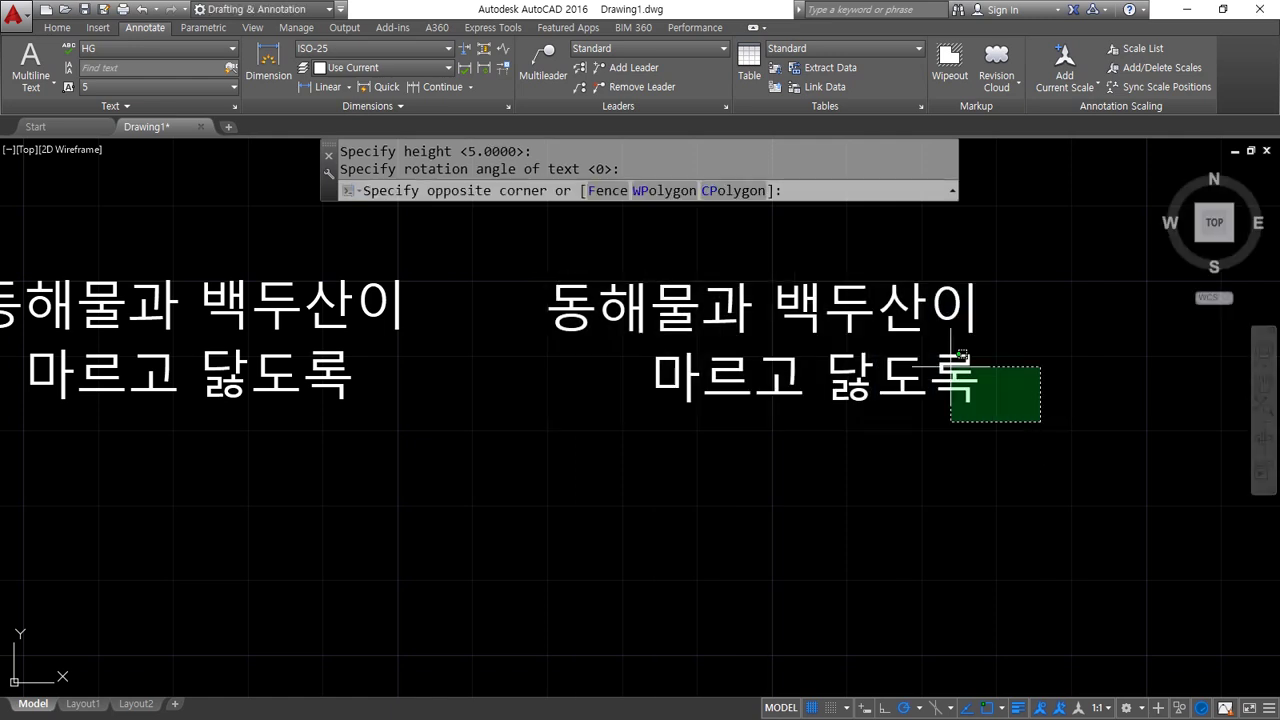
pyautogui.click(866, 331)
pyautogui.click(1005, 367)
pyautogui.click(910, 258)
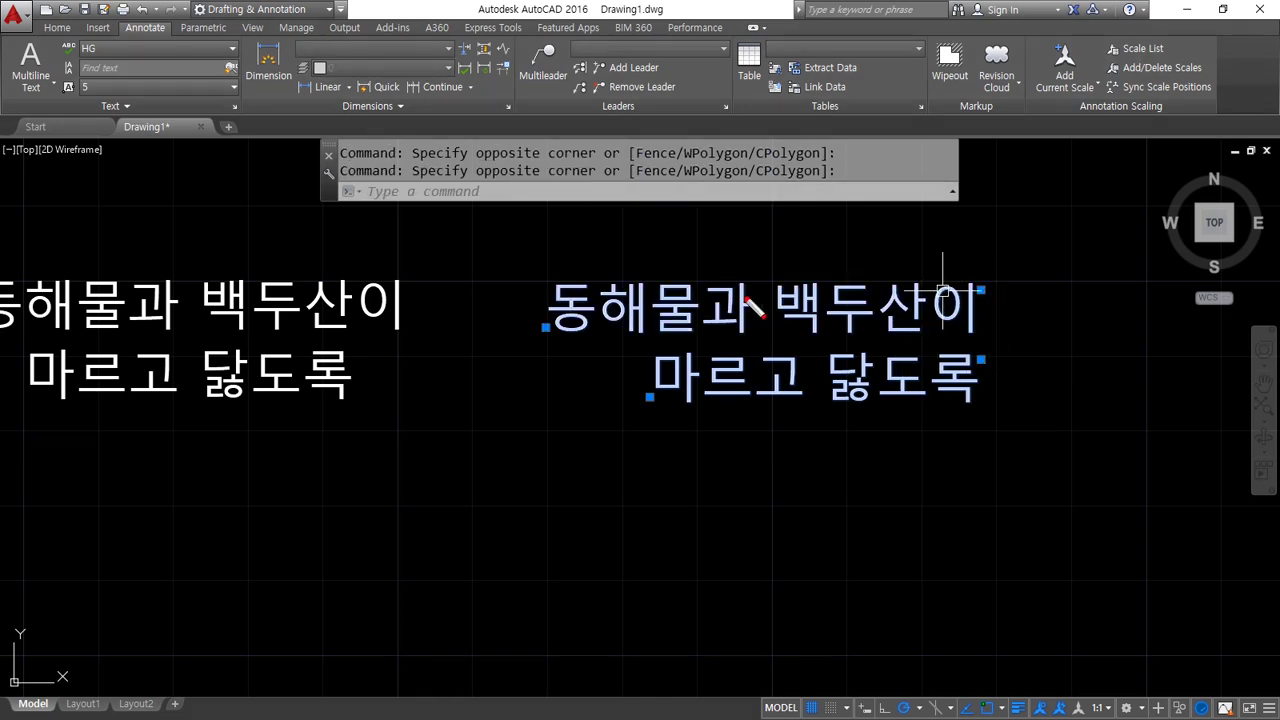
pyautogui.moveTo(720, 284)
pyautogui.mouseDown()
pyautogui.moveTo(975, 285)
pyautogui.moveTo(975, 562)
pyautogui.mouseUp()
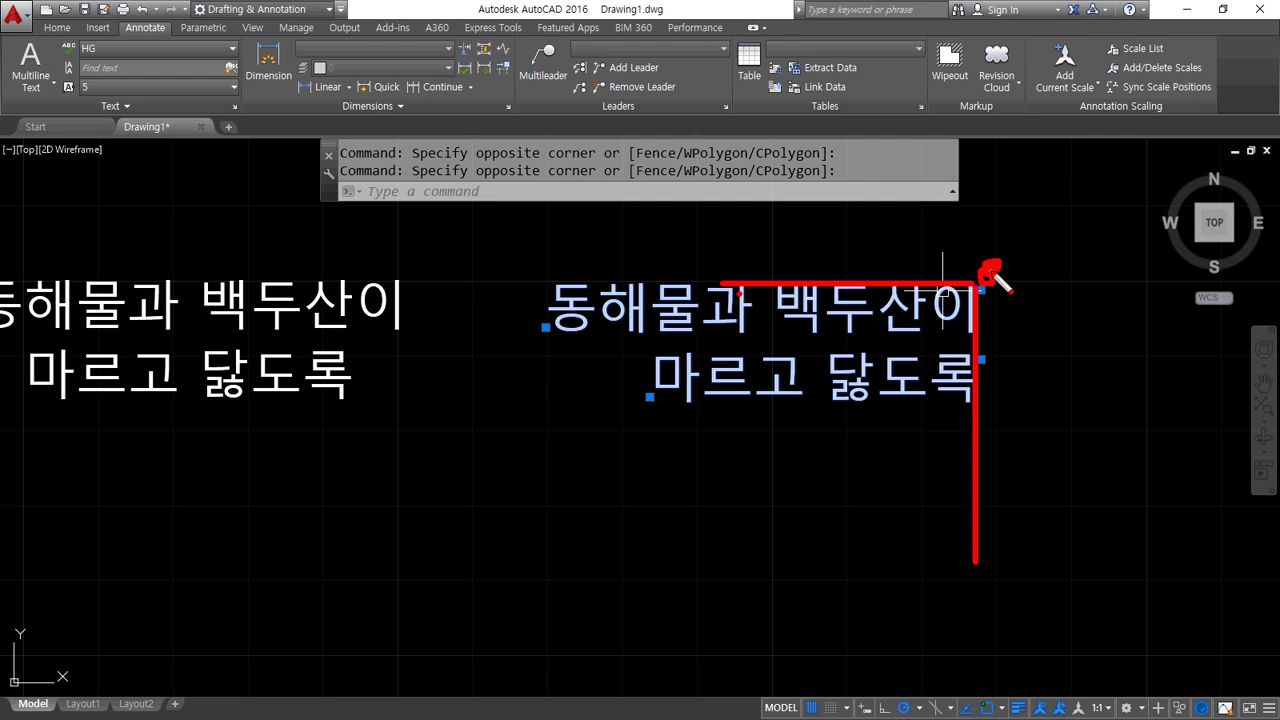
pyautogui.press('Escape')
pyautogui.scroll(-4, 530, 365)
pyautogui.moveTo(365, 344); pyautogui.dragTo(571, 361, button='middle')
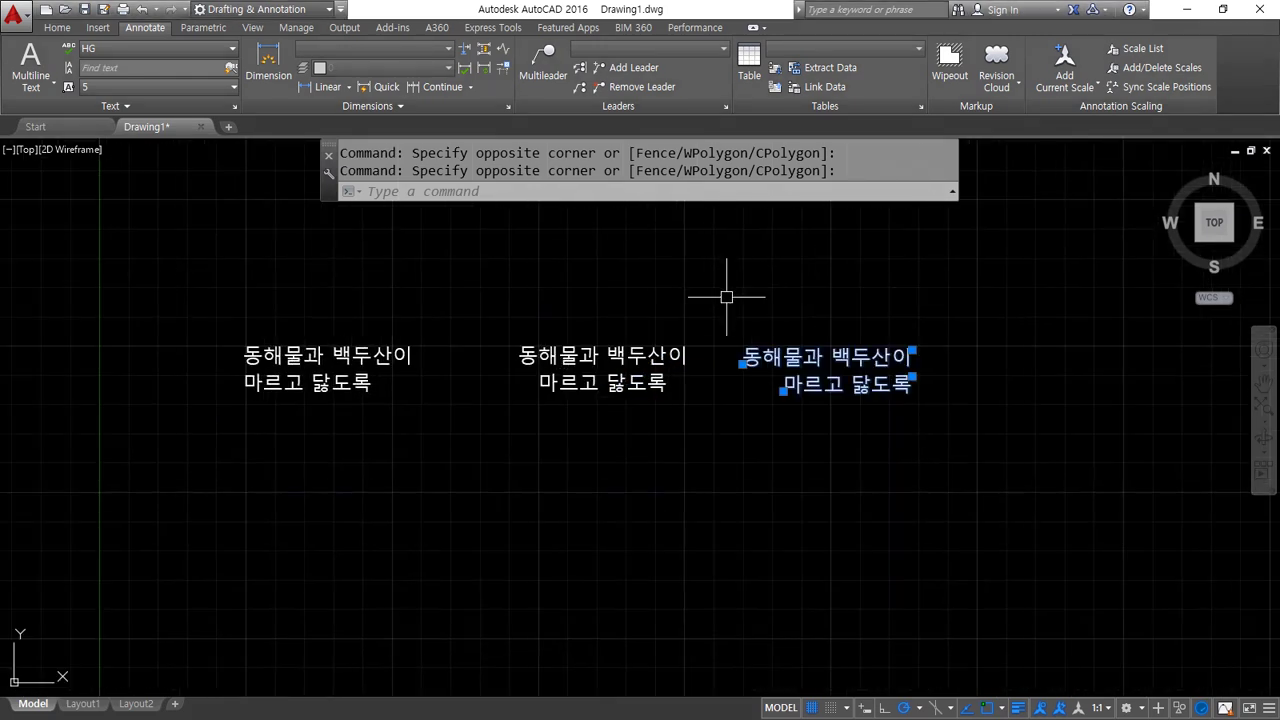
pyautogui.press('Escape')
# Start a single-line text with bottom-left (BL) justification below the first text, accepting height 5 and rotation 0.
pyautogui.moveTo(354, 483); pyautogui.dragTo(357, 375, button='middle')
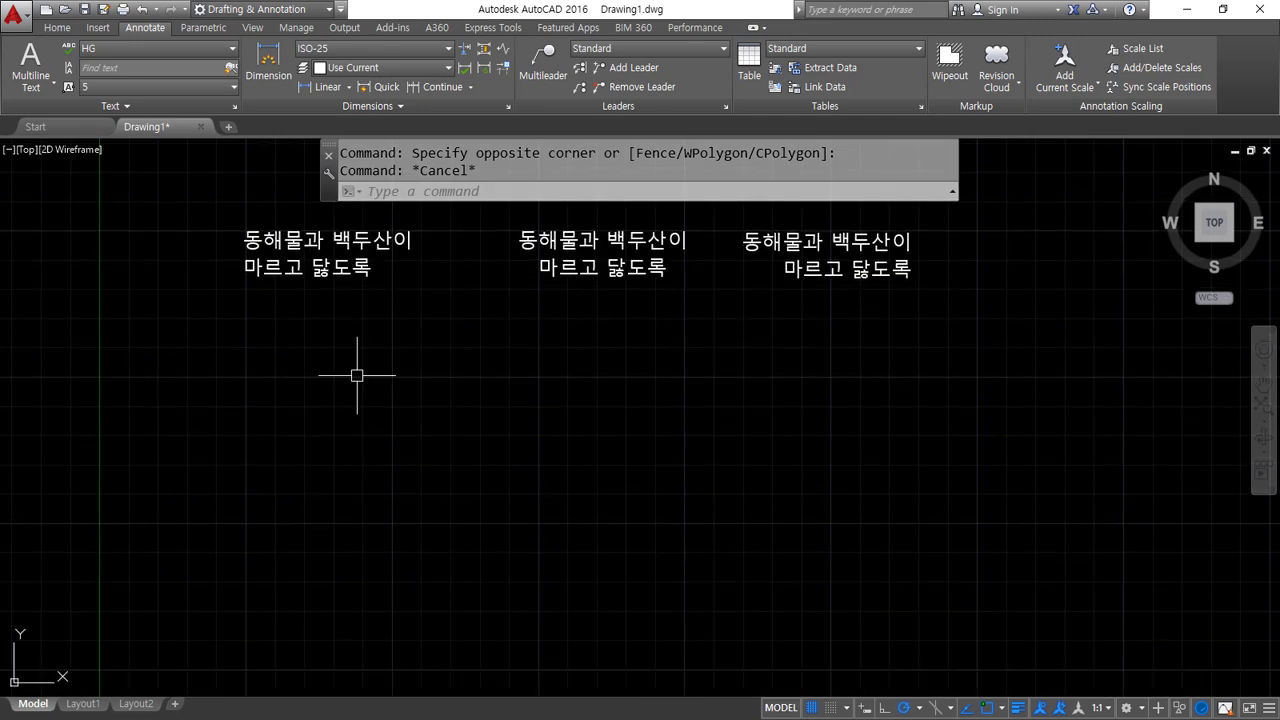
pyautogui.write('dt')
pyautogui.press('Return')
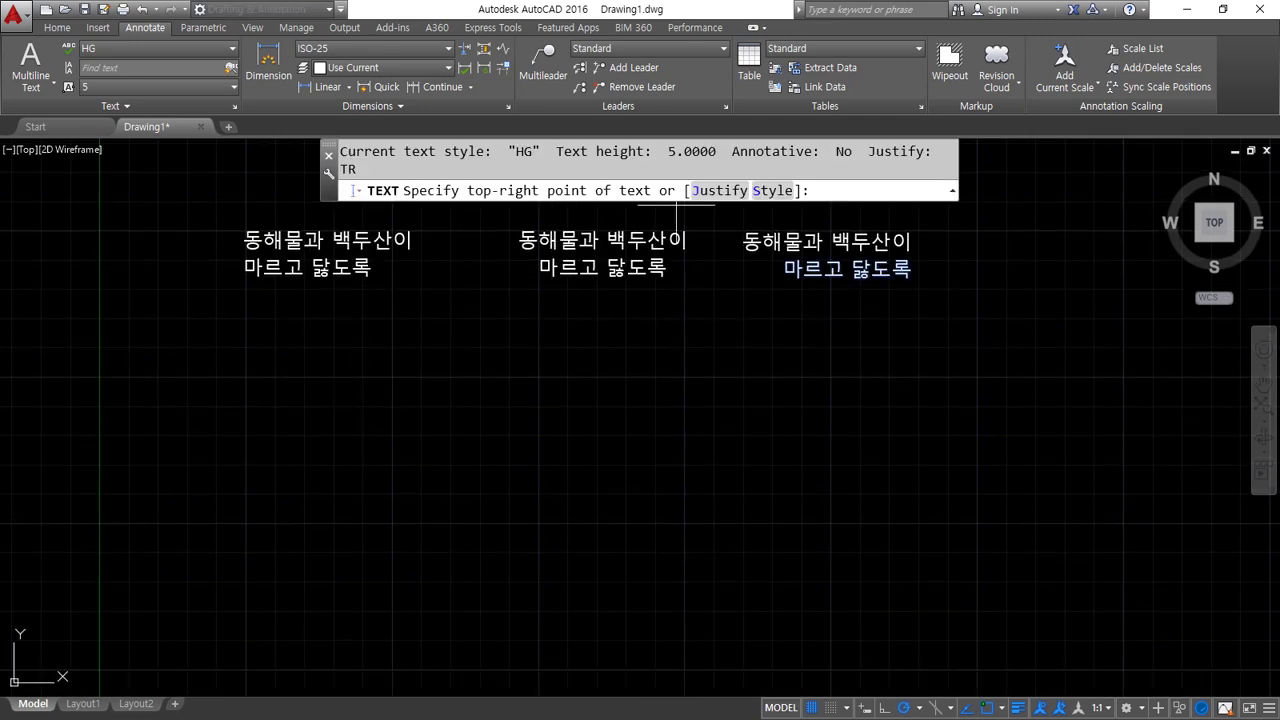
pyautogui.click(718, 190)
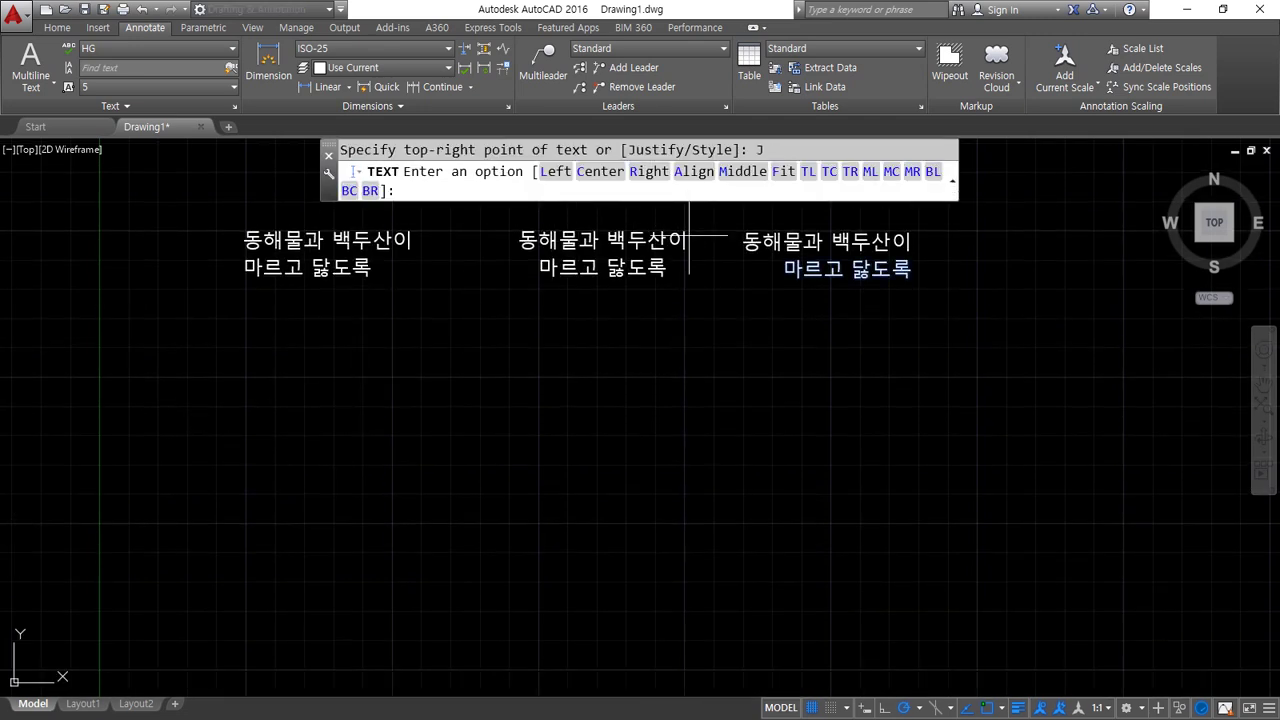
pyautogui.click(932, 173)
pyautogui.click(255, 394)
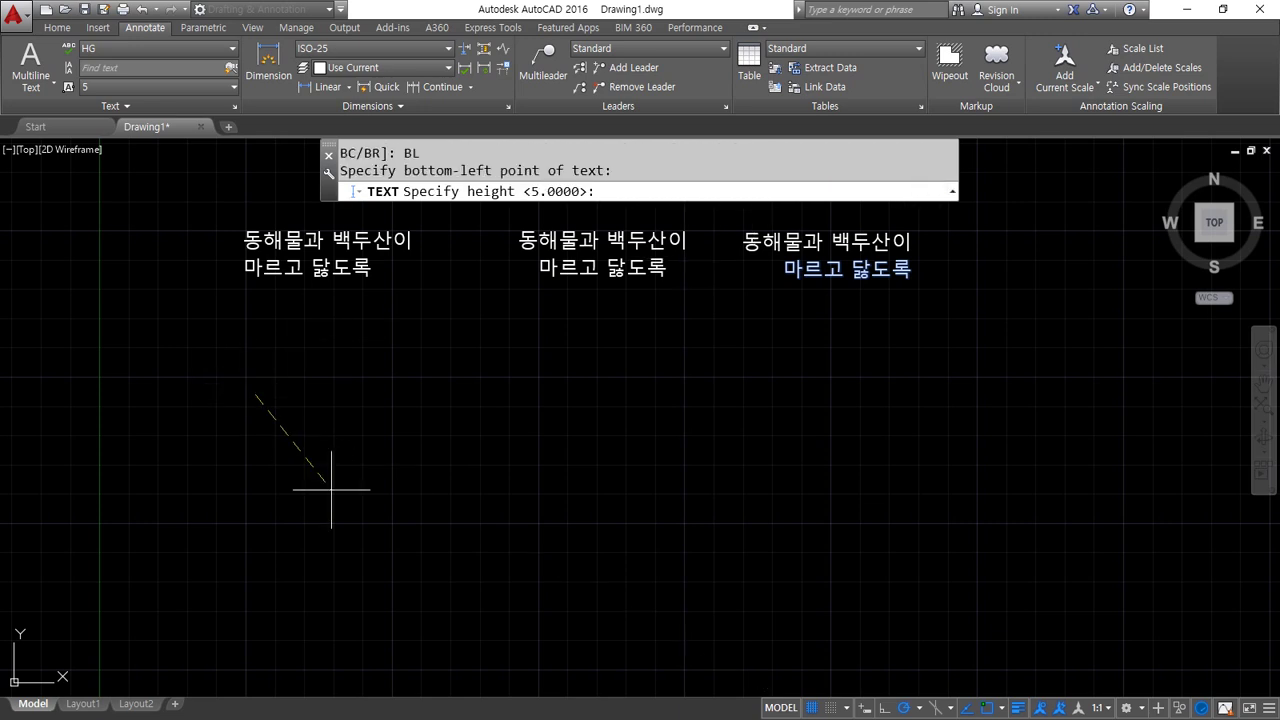
pyautogui.press('Return')
pyautogui.press('Return')
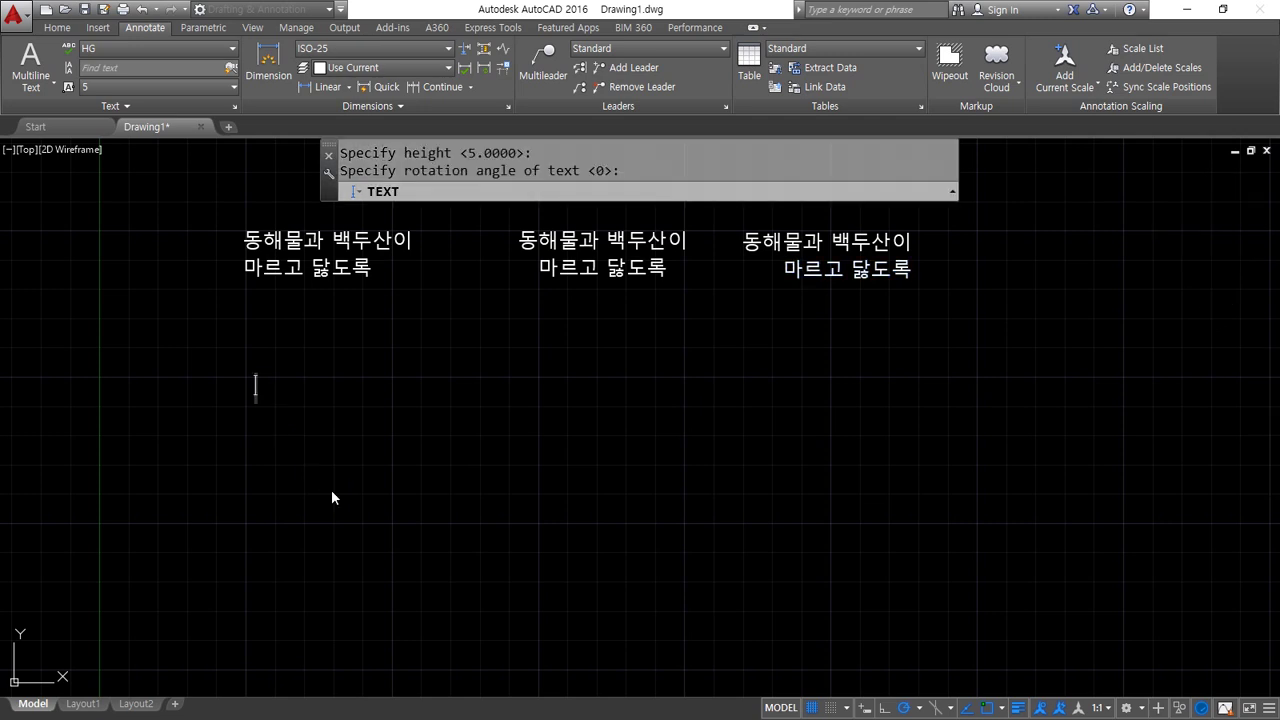
# Write "동해물과 백두산이" and "마르고 닳도록" as two lines of the bottom-left justified text and finish it.
pyautogui.write('동해물과 ')
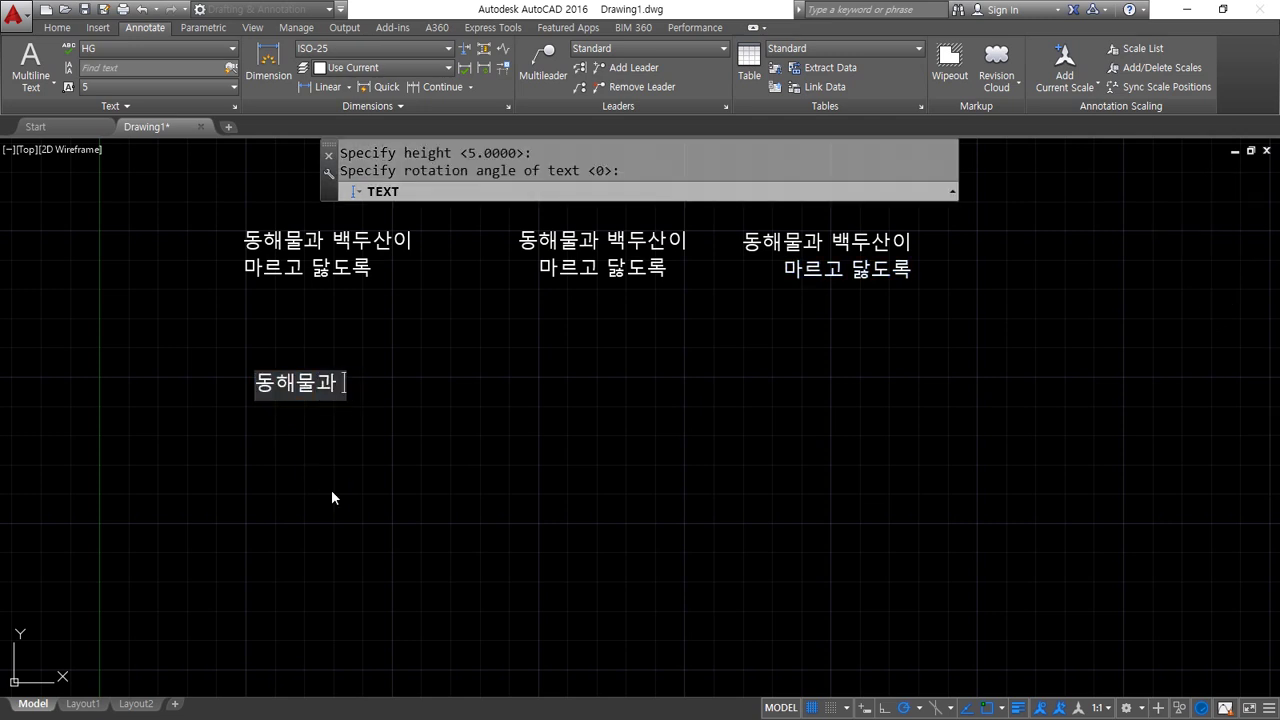
pyautogui.write('배ㄱ두산이')
pyautogui.press('Return')
pyautogui.write('마')
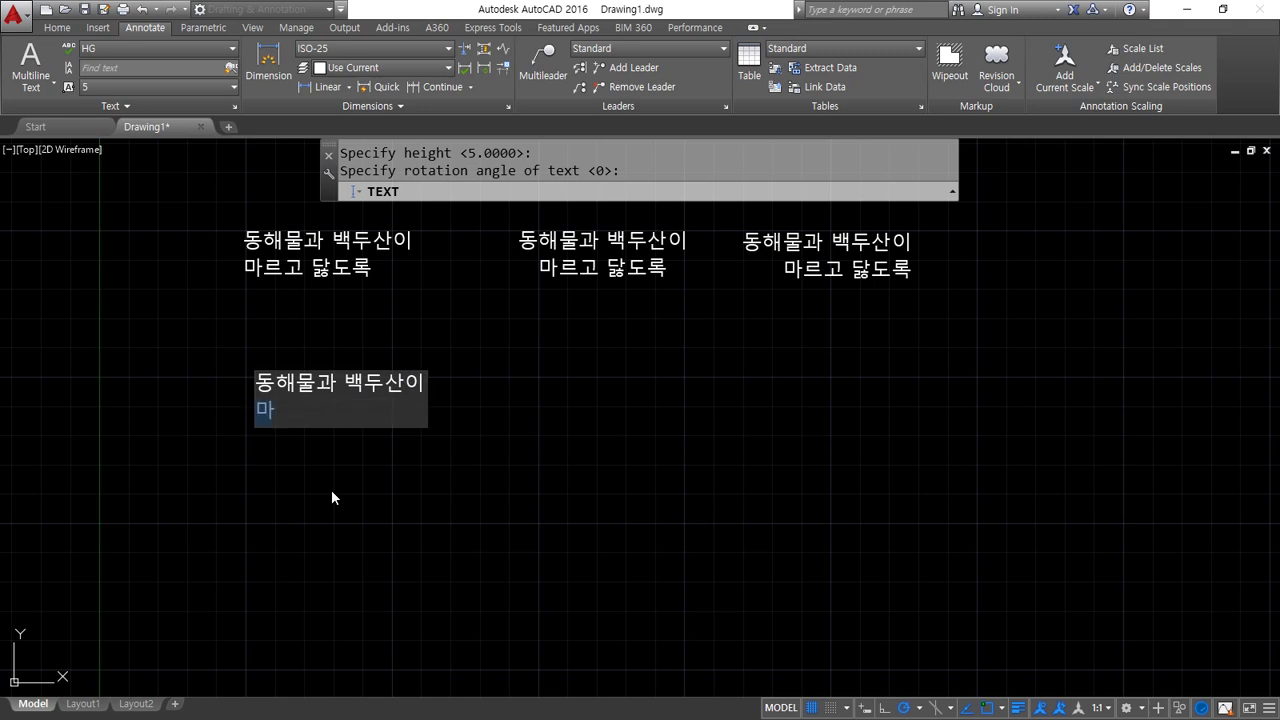
pyautogui.write('르고 닭도록')
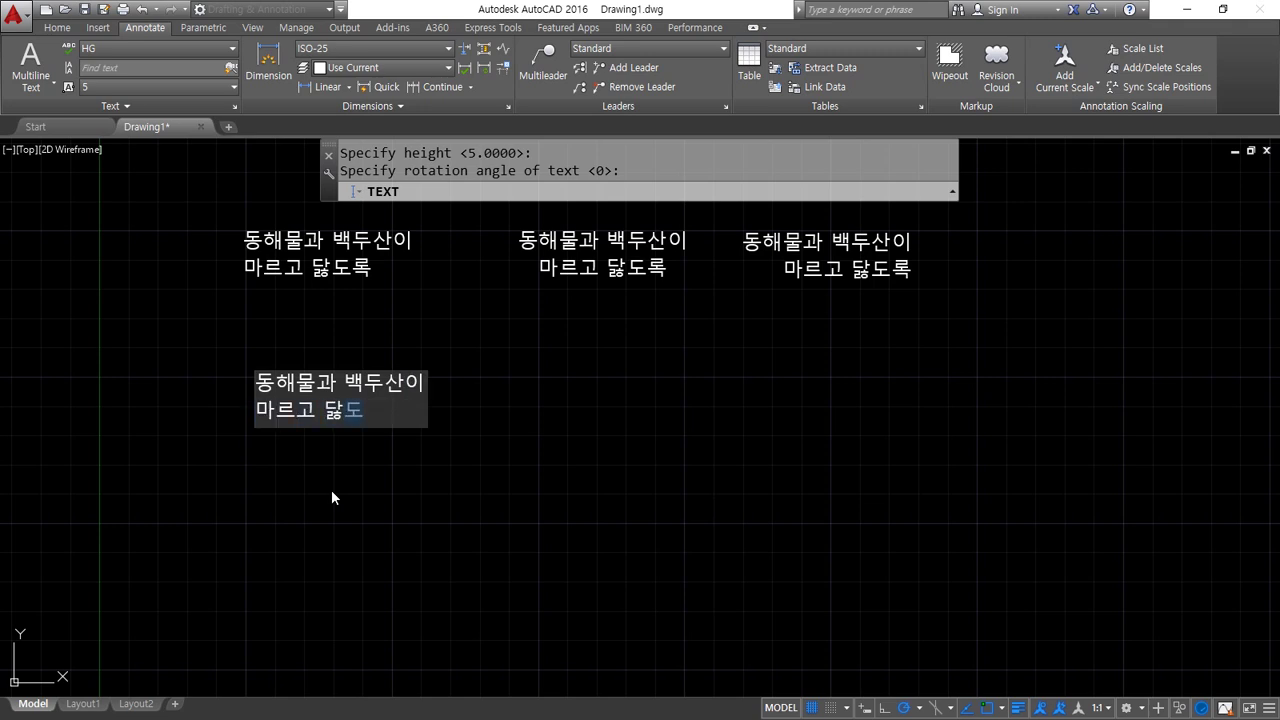
pyautogui.press('Return')
pyautogui.press('Return')
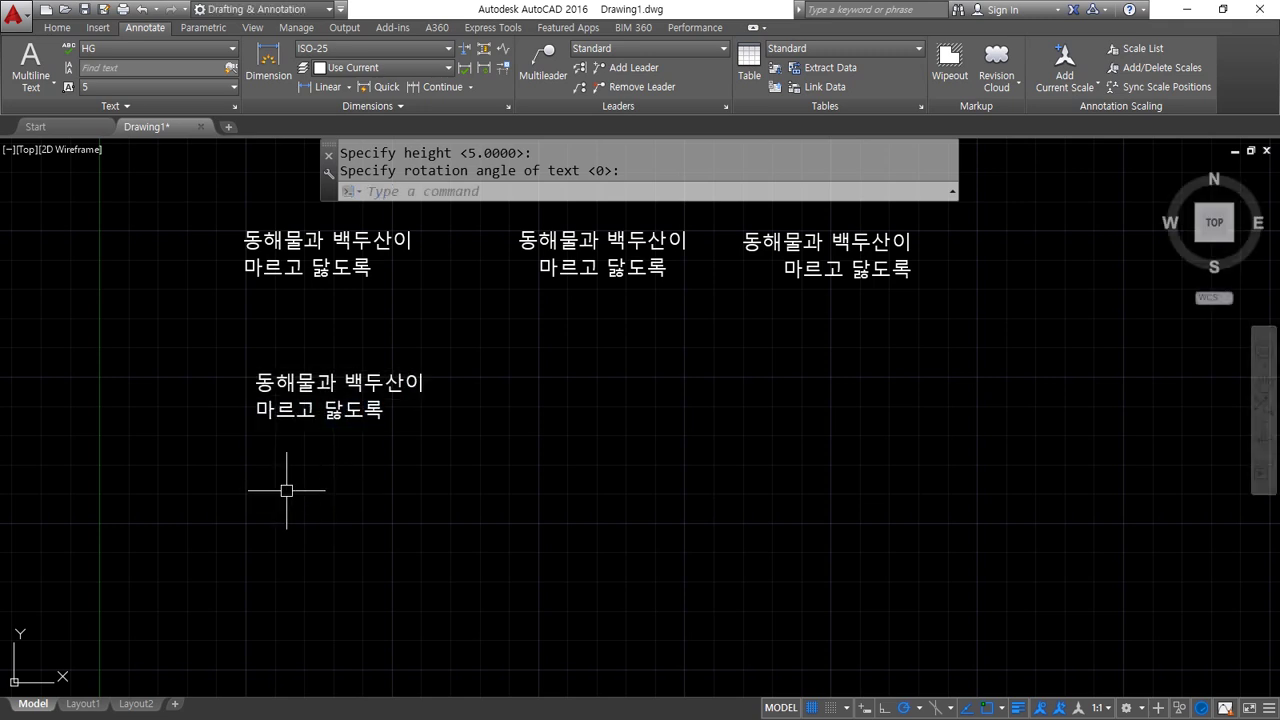
# Select both lines of the bottom-left text to examine their insertion grips, and clear the selection.
pyautogui.scroll(2, 307, 393)
pyautogui.click(320, 494)
pyautogui.click(229, 366)
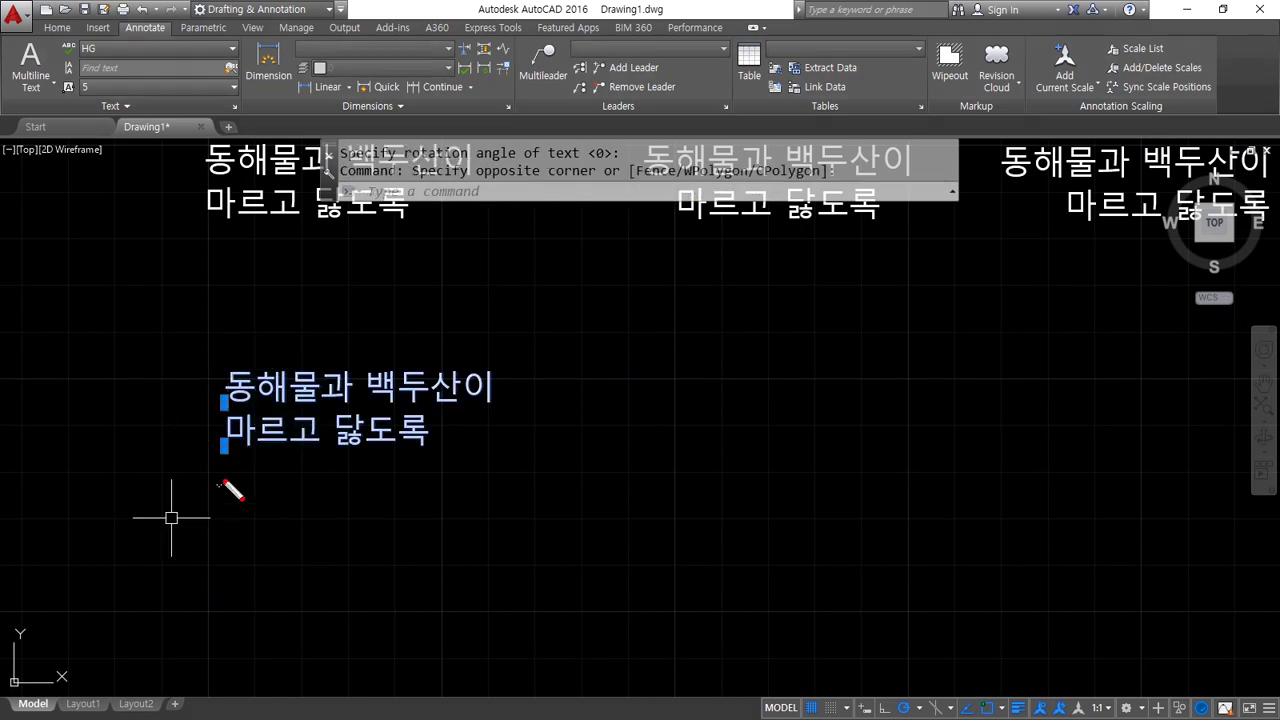
pyautogui.moveTo(243, 453)
pyautogui.mouseDown()
pyautogui.moveTo(208, 428)
pyautogui.moveTo(241, 439)
pyautogui.mouseUp()
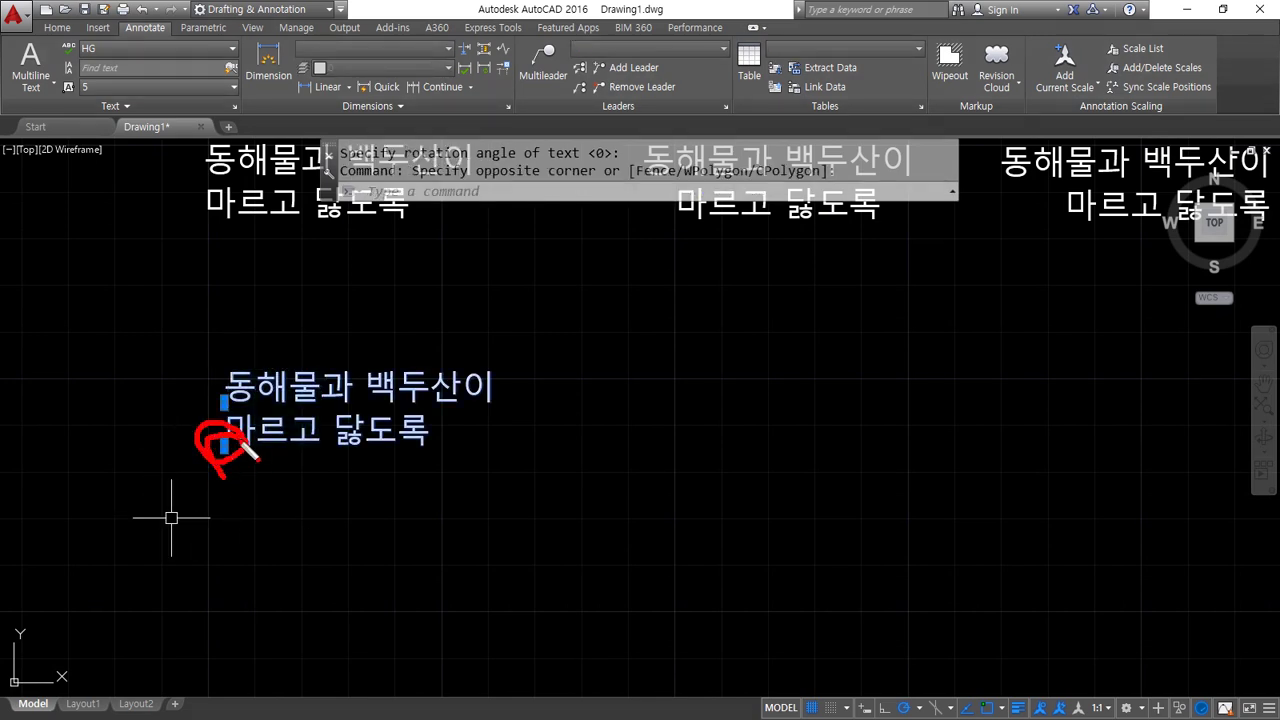
pyautogui.press('Escape')
pyautogui.press('Escape')
# Start a single-line text with bottom-centre (BC) justification beside the bottom-left text, accepting height 5 and rotation 0.
pyautogui.press('space')
pyautogui.click(711, 190)
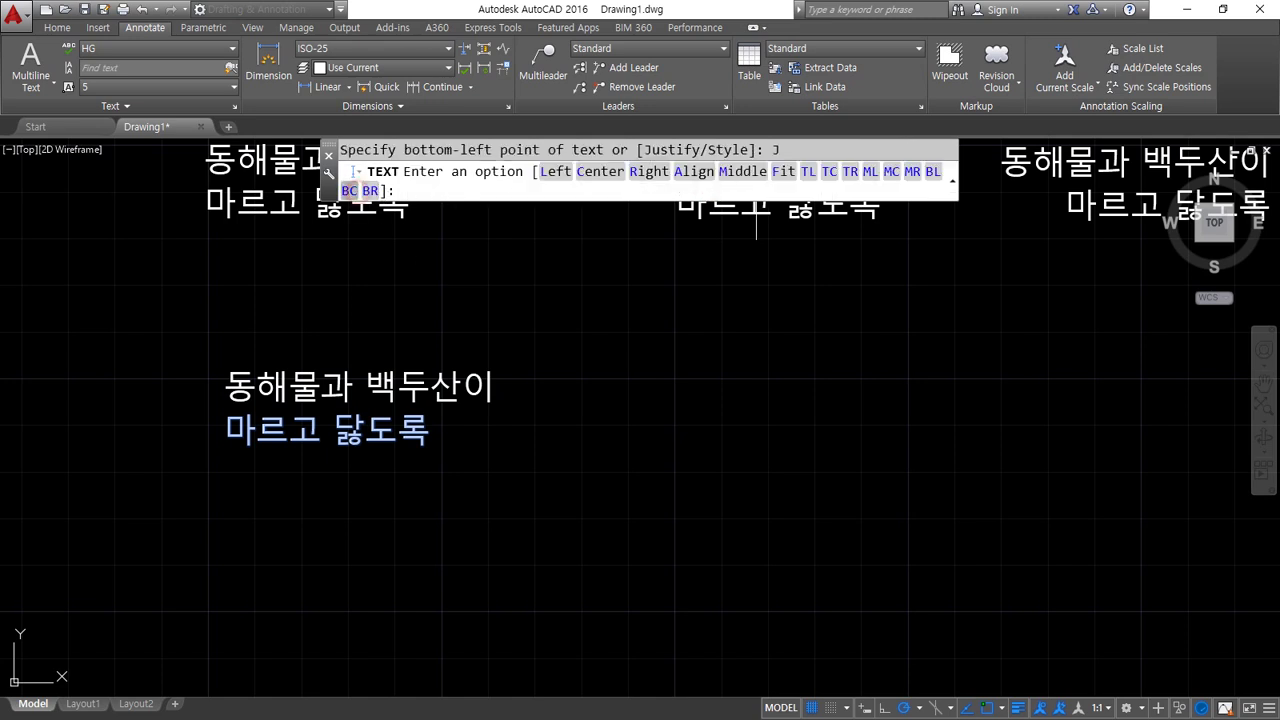
pyautogui.click(349, 191)
pyautogui.click(824, 386)
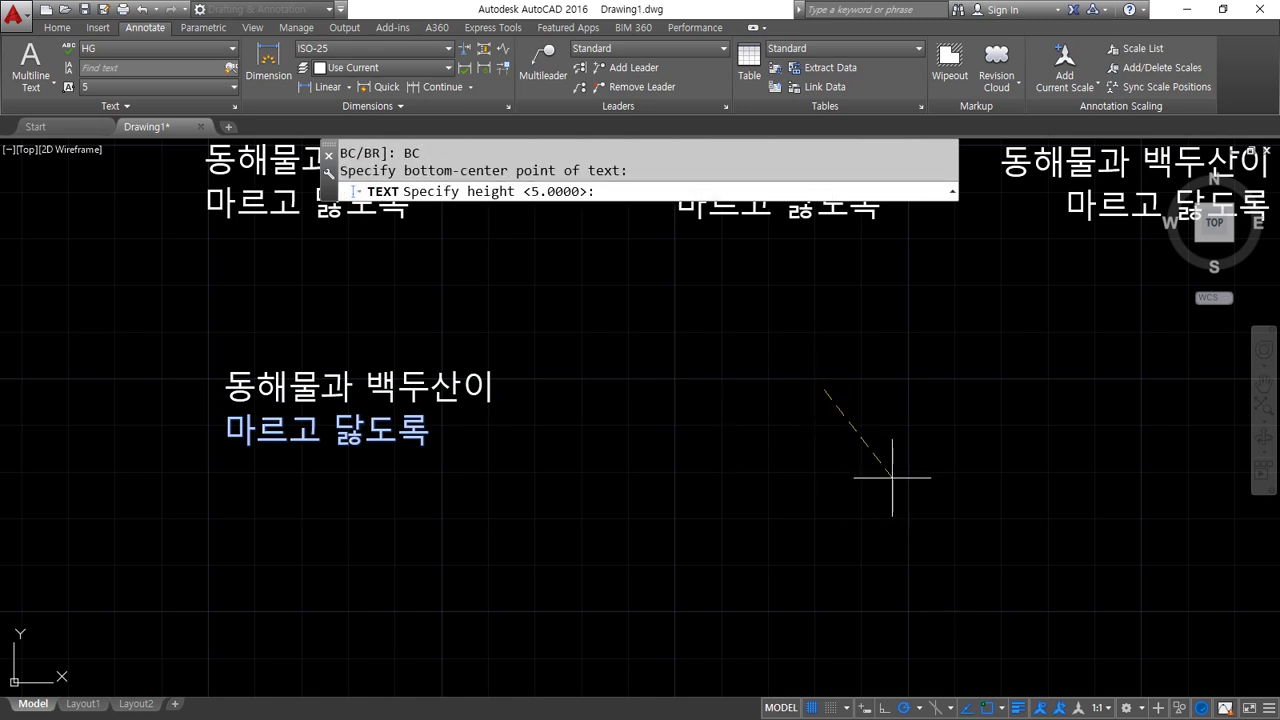
pyautogui.press('space')
pyautogui.press('space')
# Write "동해물과 백두산이" and "마르고 닳도록" as two lines of the bottom-centre justified text and finish it.
pyautogui.write('ehd')
pyautogui.press('BackSpace')
pyautogui.press('BackSpace')
pyautogui.press('BackSpace')
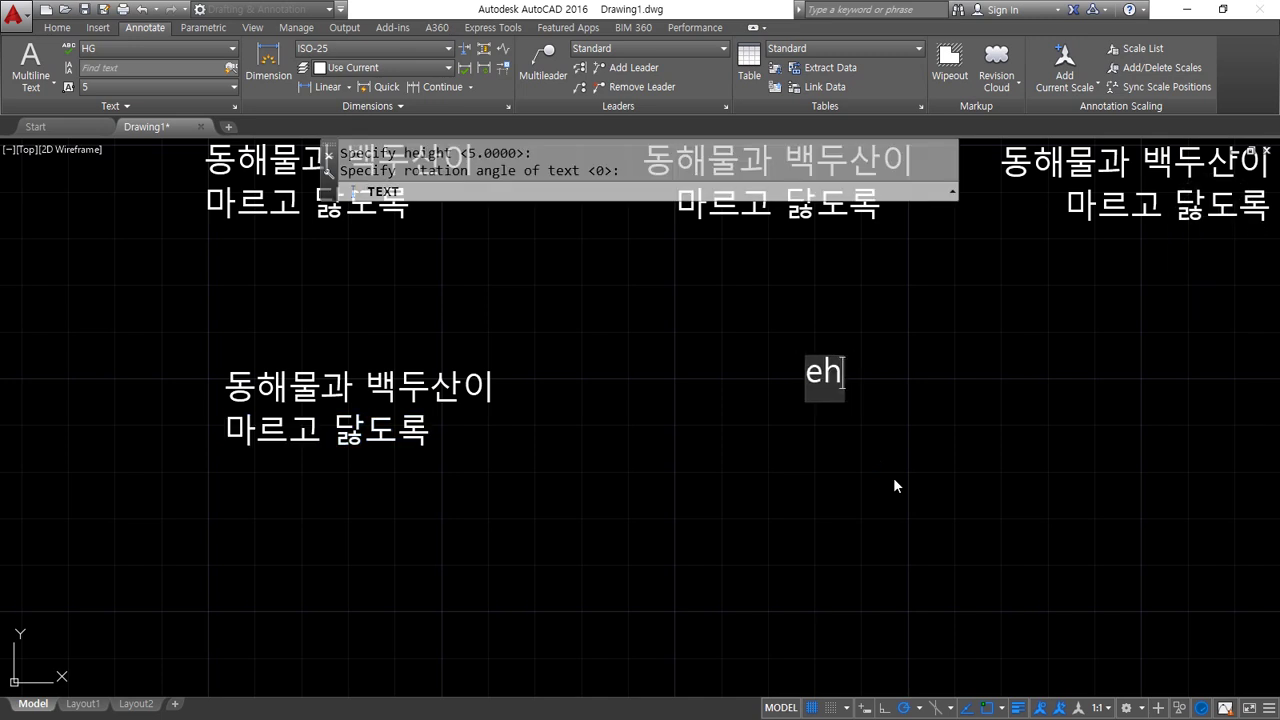
pyautogui.write('동해물과')
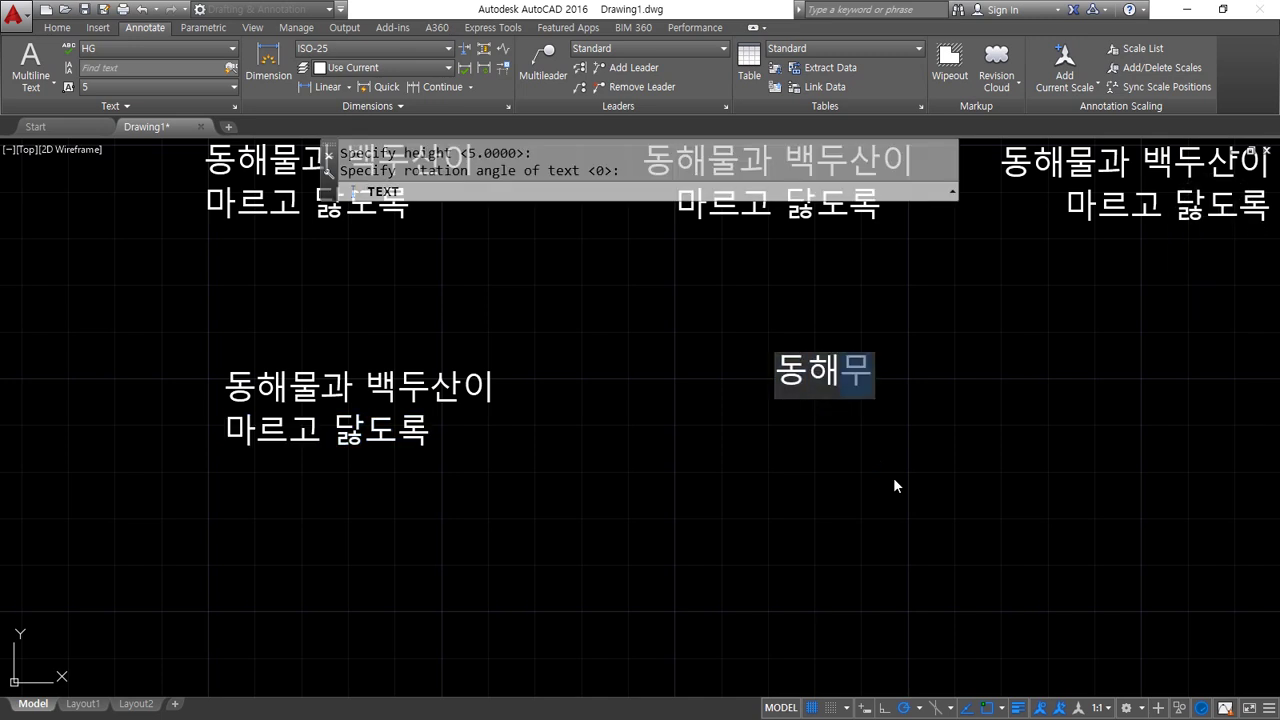
pyautogui.write(' 백두산이')
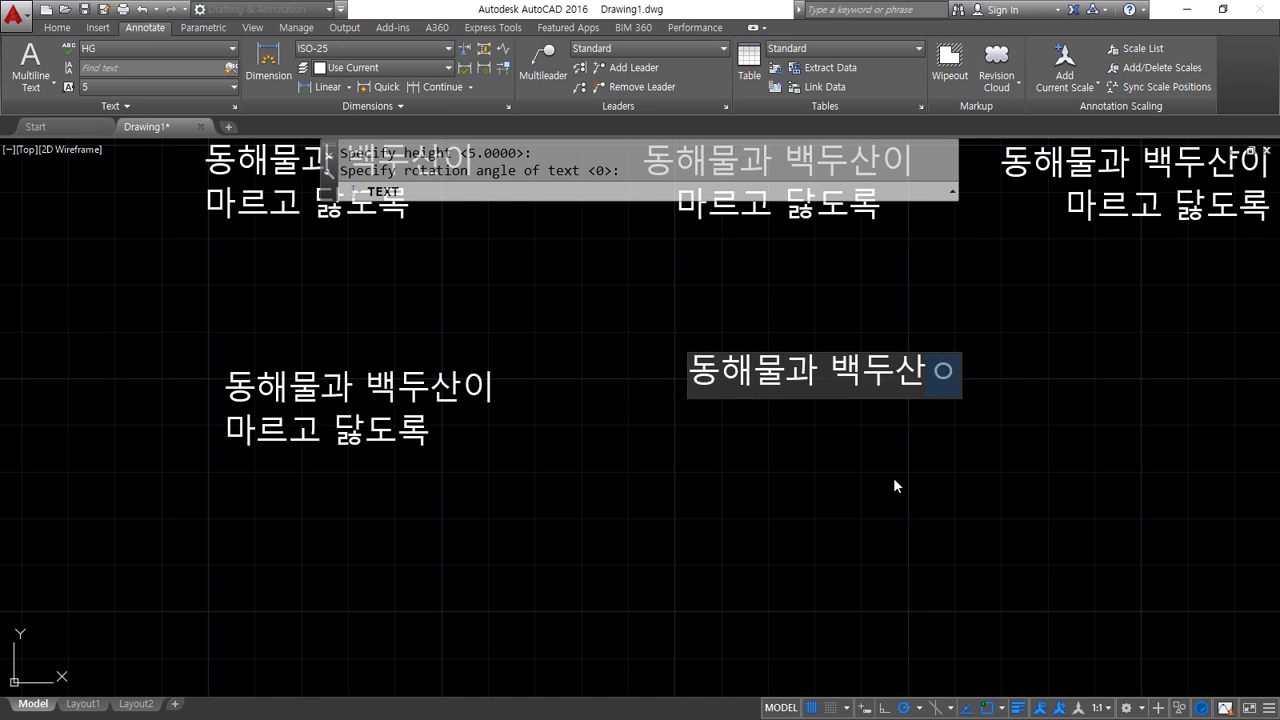
pyautogui.press('Return')
pyautogui.write('마르고 닭도로')
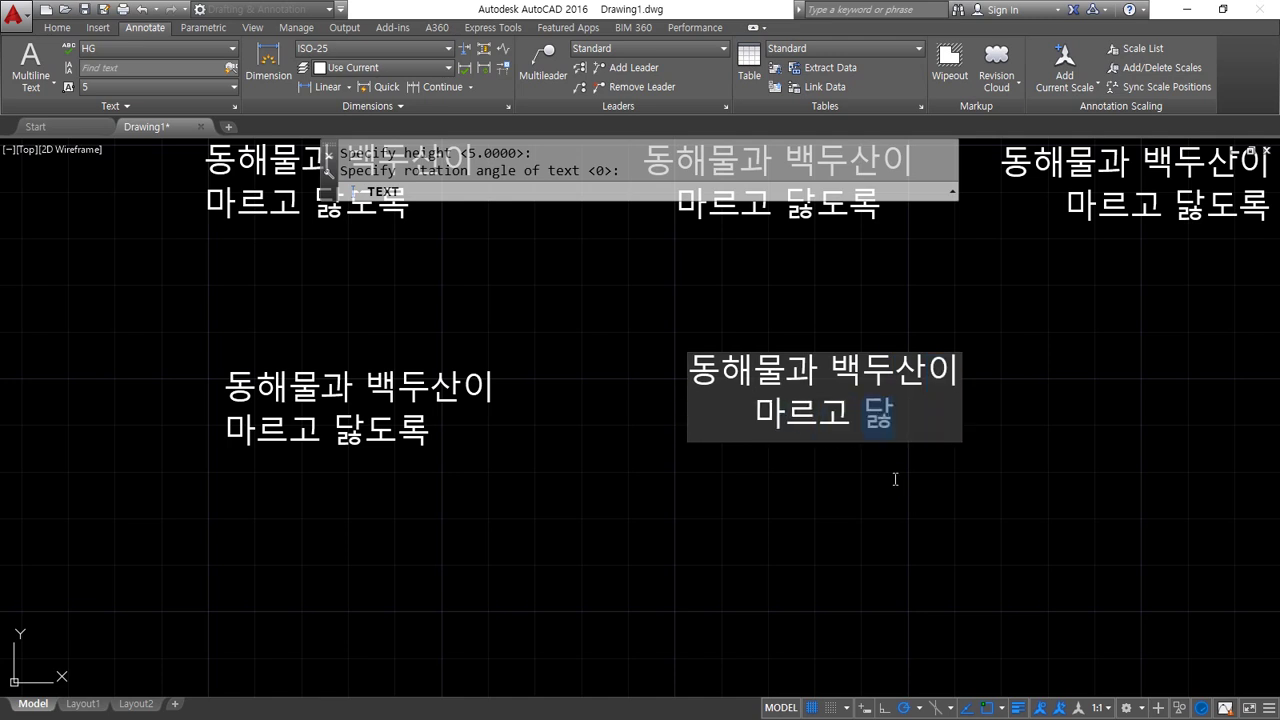
pyautogui.press('Return')
pyautogui.press('Return')
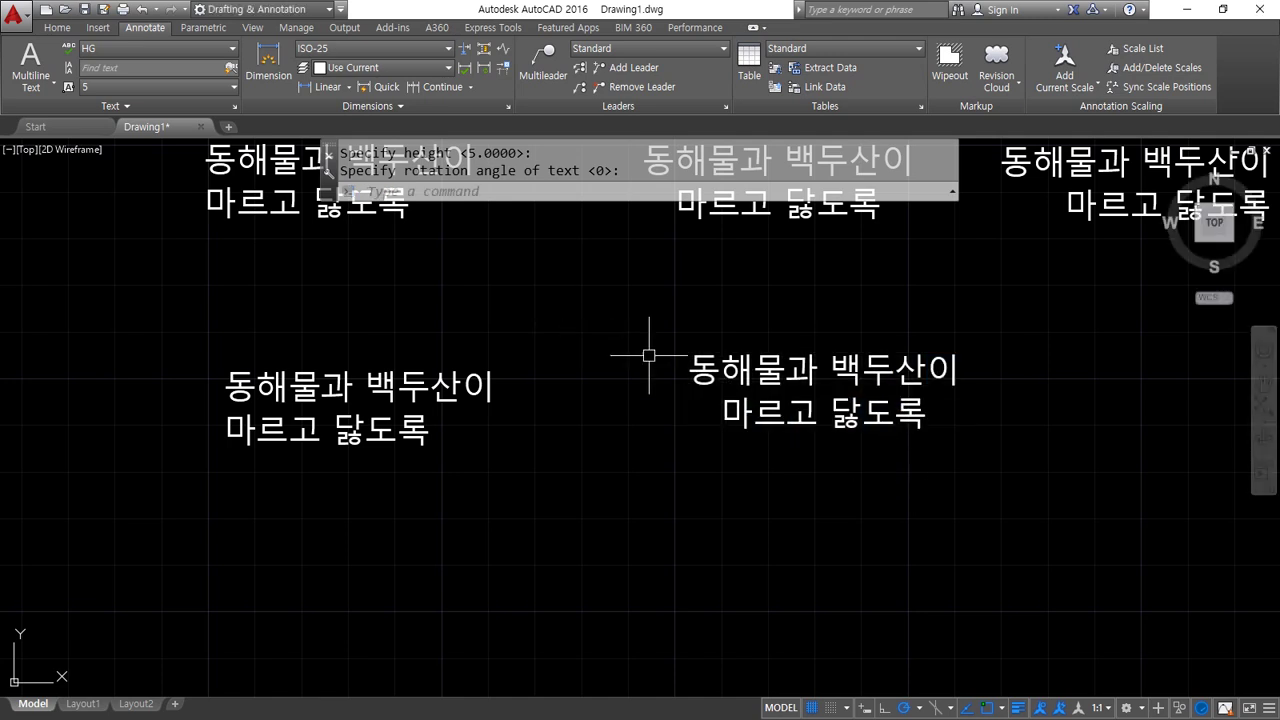
# Start a single-line text with bottom-right (BR) justification beside the bottom-centre text, accepting height 5 and rotation 0.
pyautogui.moveTo(662, 346); pyautogui.dragTo(220, 345, button='middle')
pyautogui.press('space')
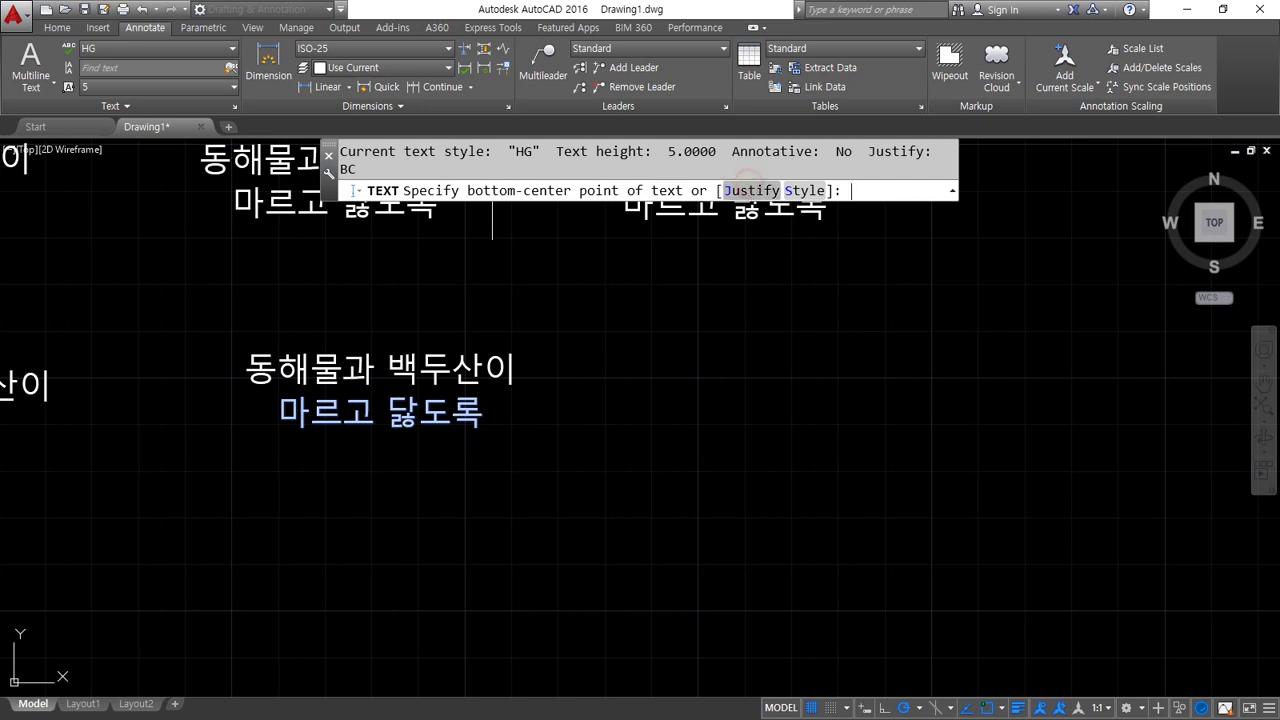
pyautogui.click(751, 190)
pyautogui.click(364, 190)
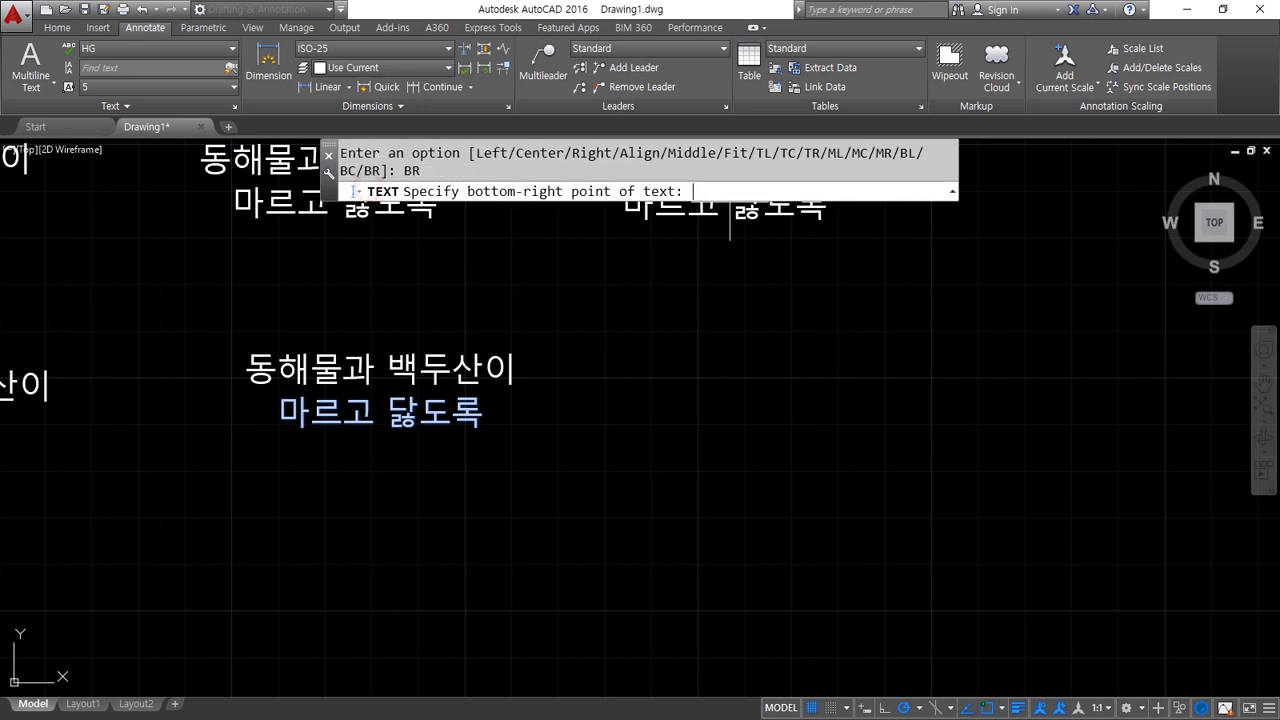
pyautogui.click(775, 371)
pyautogui.press('Return')
pyautogui.press('Return')
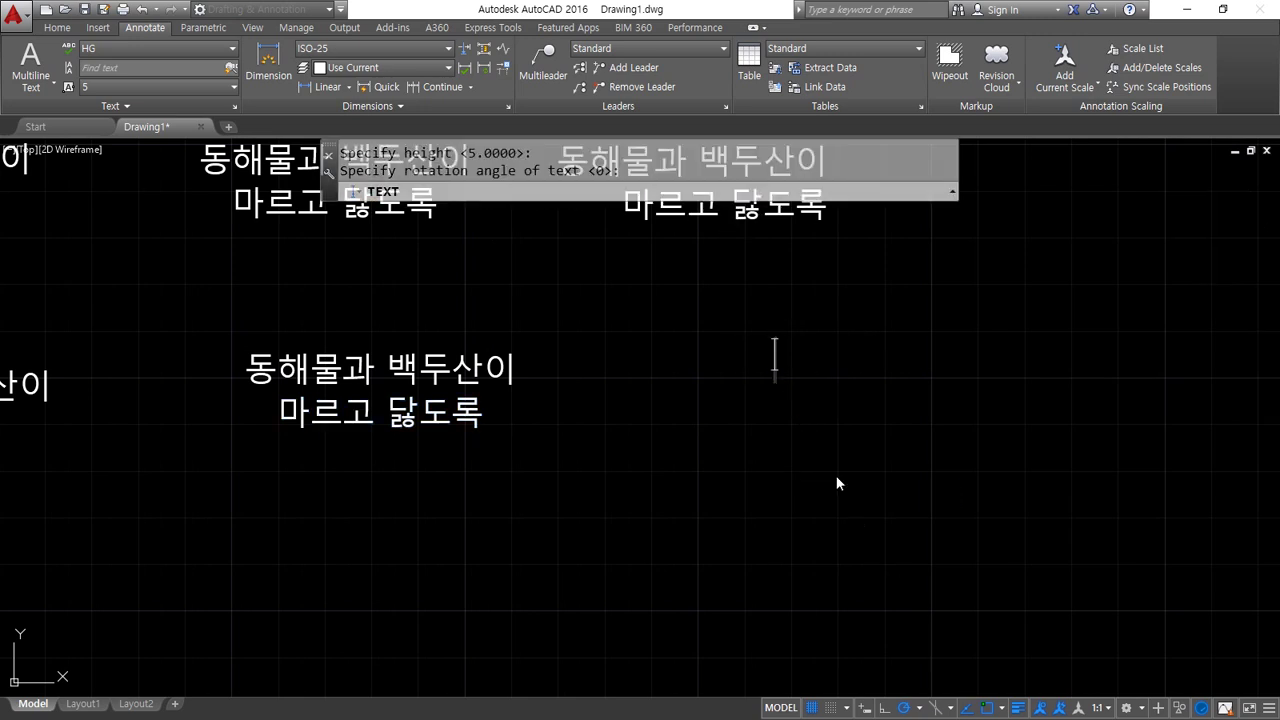
# Write "동해물과 백두산이" and "마르고 닳도록" as two lines of the bottom-right justified text and finish it.
pyautogui.write('동ㅎ해물과 ')
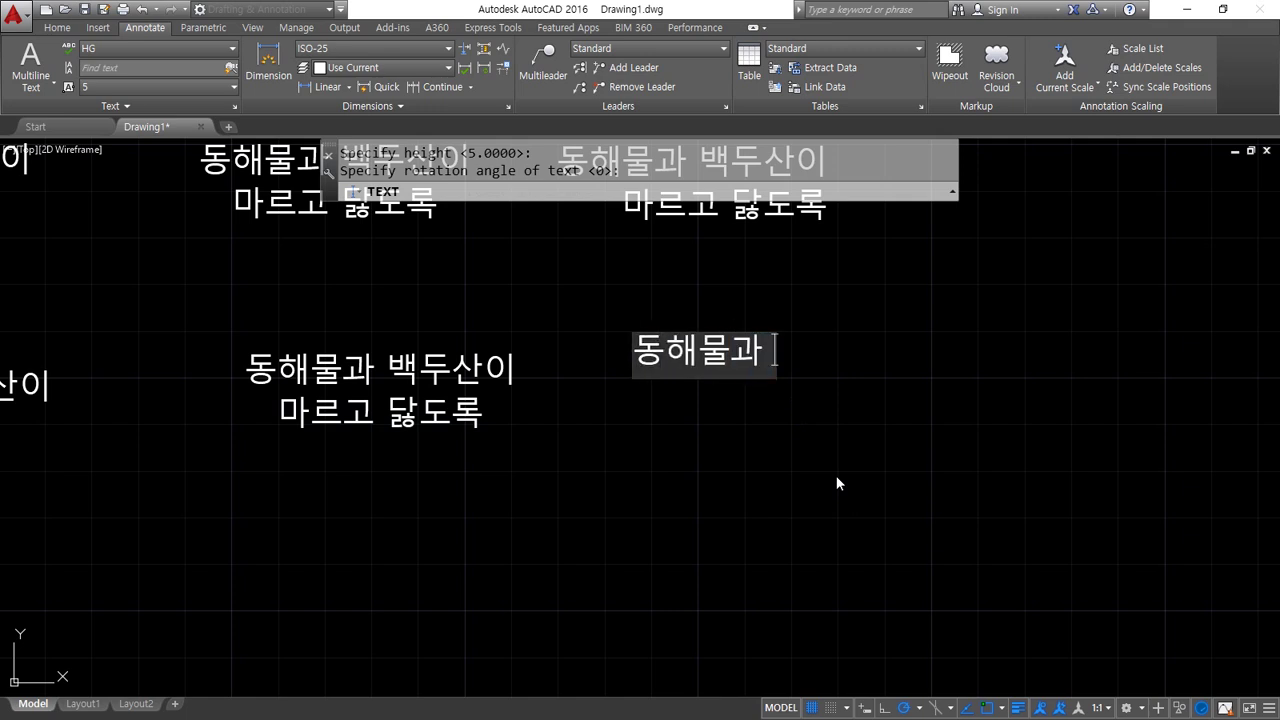
pyautogui.write('백두사ㄴ이')
pyautogui.press('Return')
pyautogui.write('마')
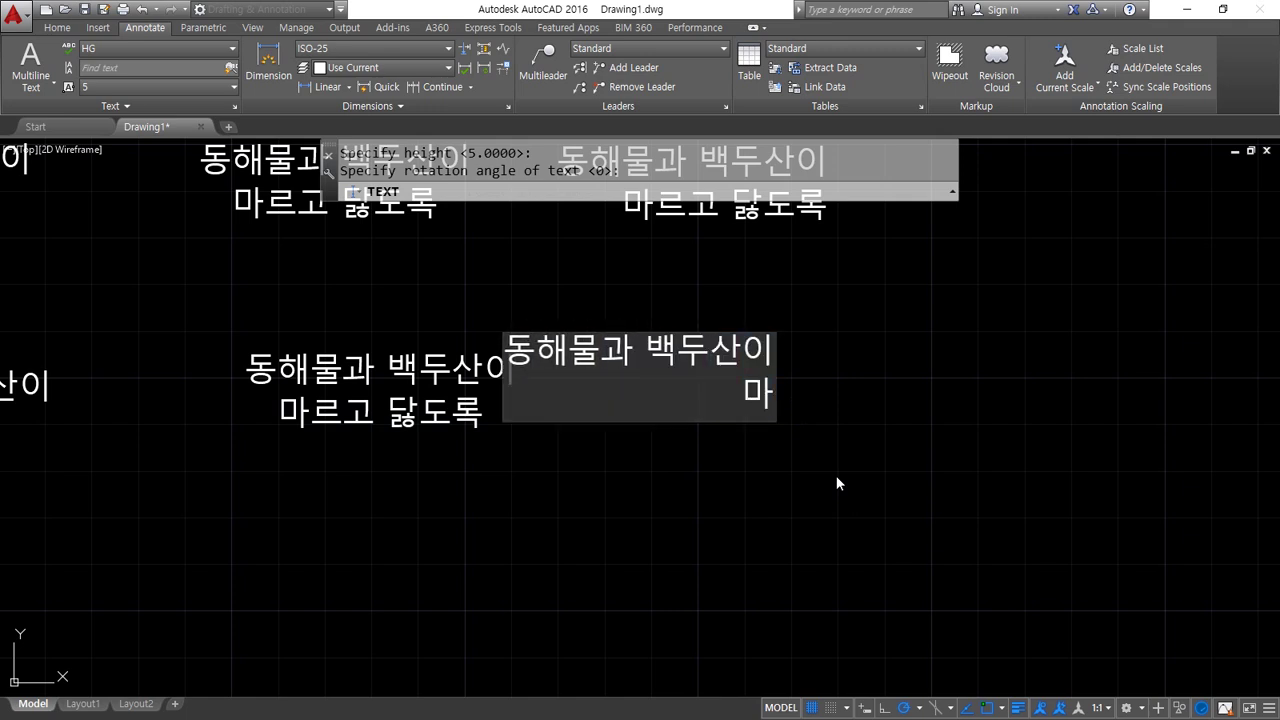
pyautogui.write('르고 다ㄹㅁ도록')
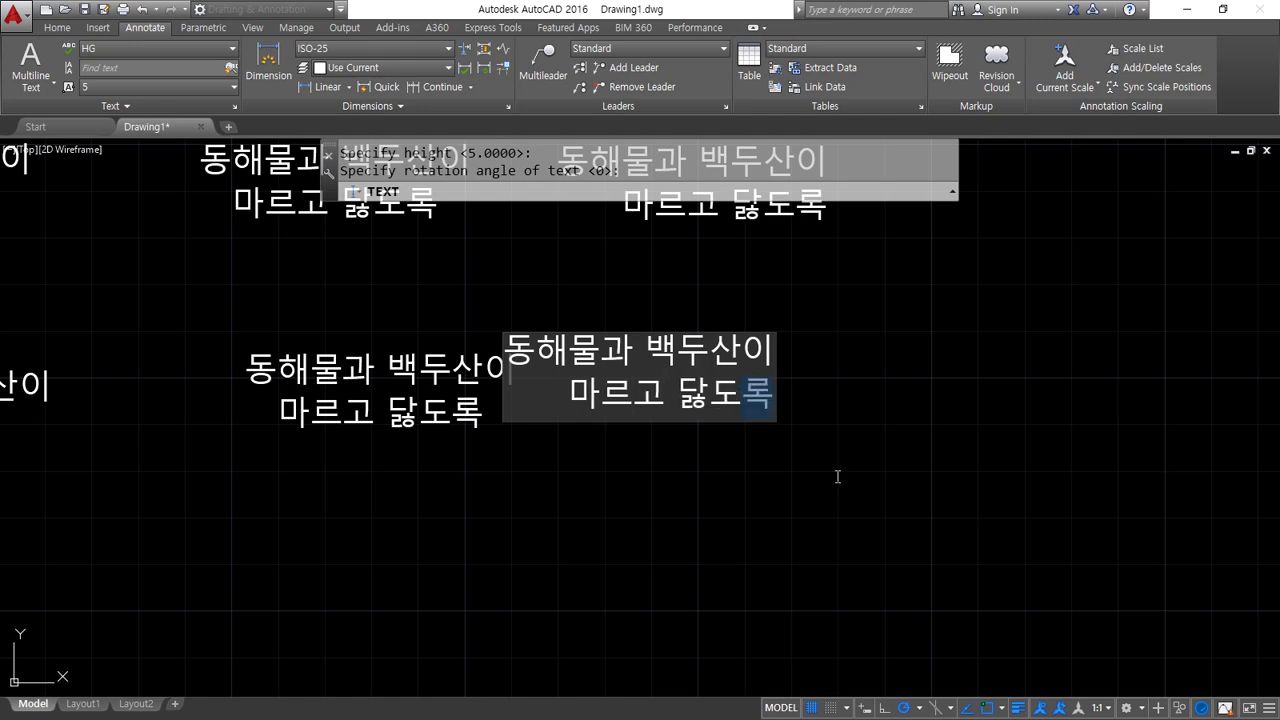
pyautogui.press('Return')
pyautogui.press('Return')
# Move both lines of the bottom-right text to the right, clear of the bottom-centre text and level with it.
pyautogui.write('m')
pyautogui.press('space')
pyautogui.click(908, 507)
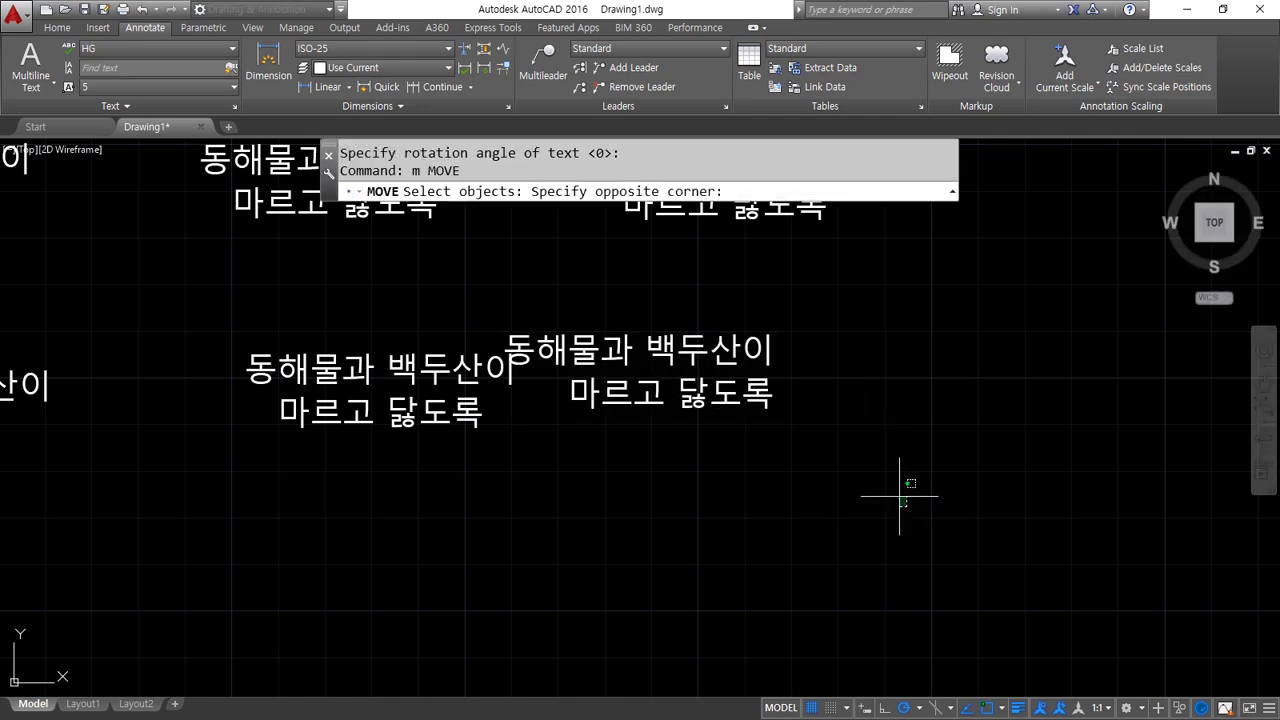
pyautogui.click(698, 280)
pyautogui.press('space')
pyautogui.click(737, 439)
pyautogui.click(866, 460)
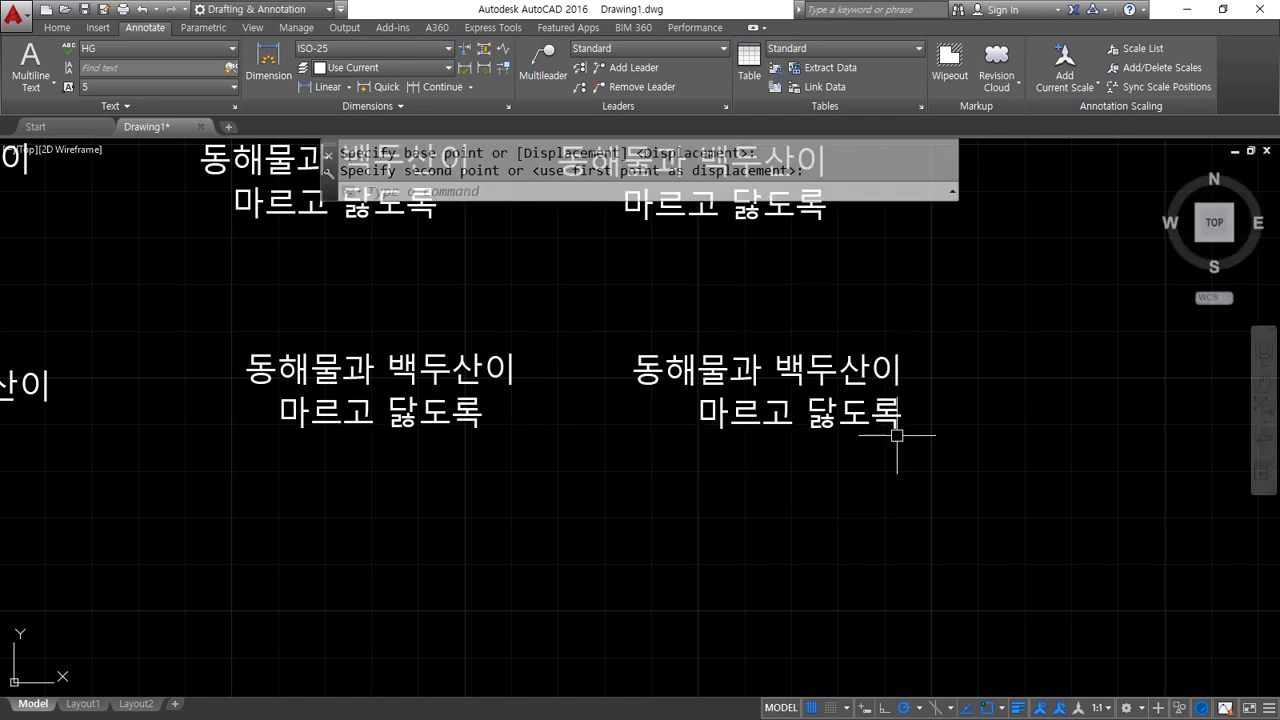
# Select both lines of the bottom-right text to examine their insertion grips.
pyautogui.press('Escape')
pyautogui.click(910, 425)
pyautogui.click(903, 415)
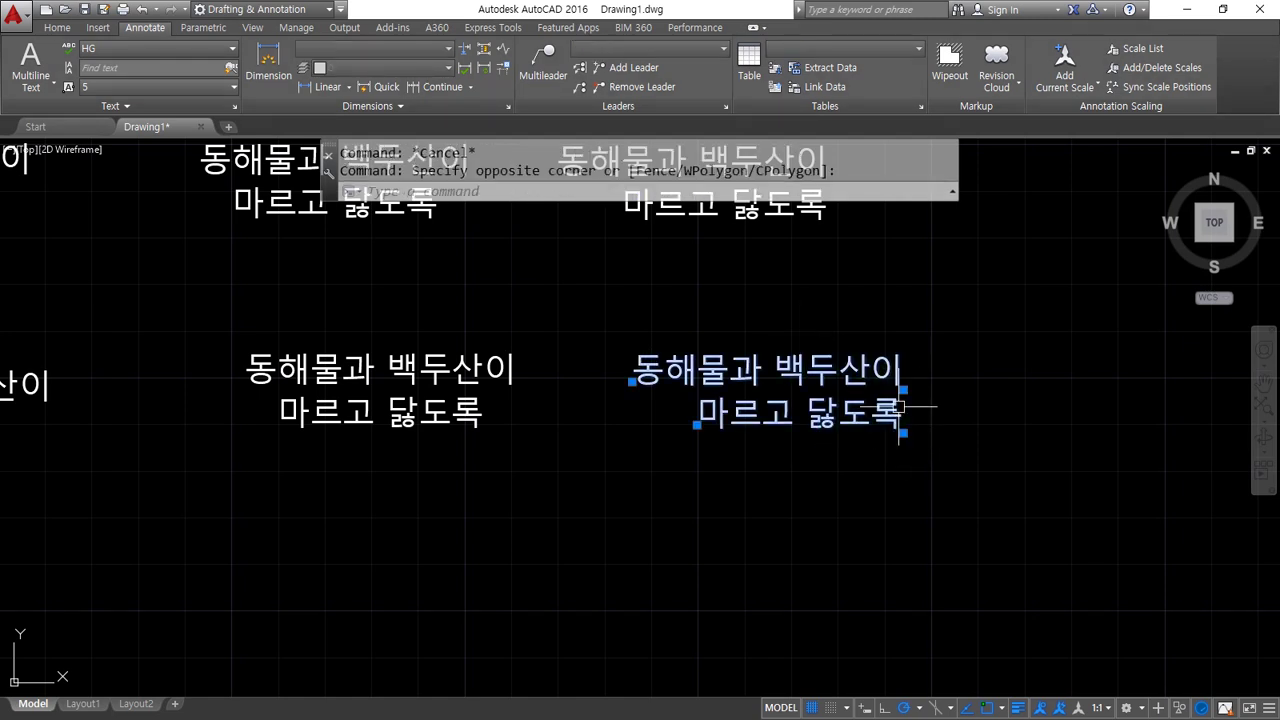
pyautogui.moveTo(904, 390); pyautogui.dragTo(903, 331)
pyautogui.moveTo(905, 389); pyautogui.dragTo(634, 385)
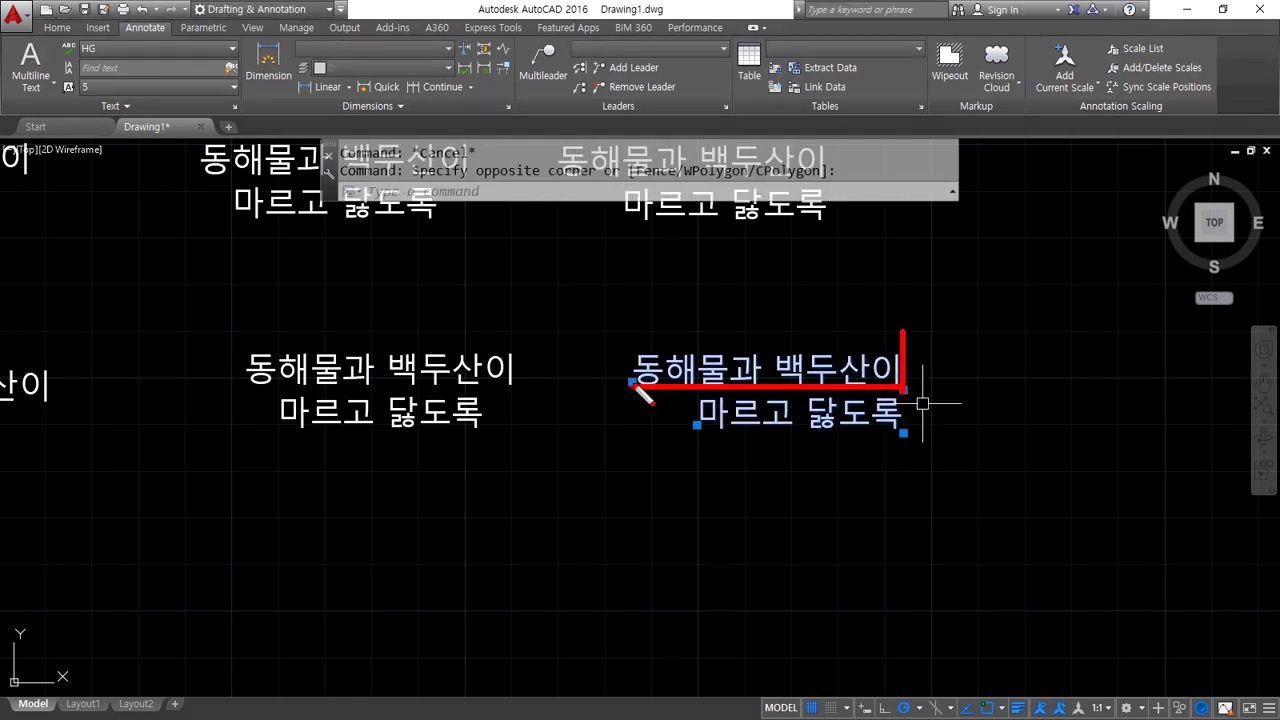
pyautogui.press('Escape')
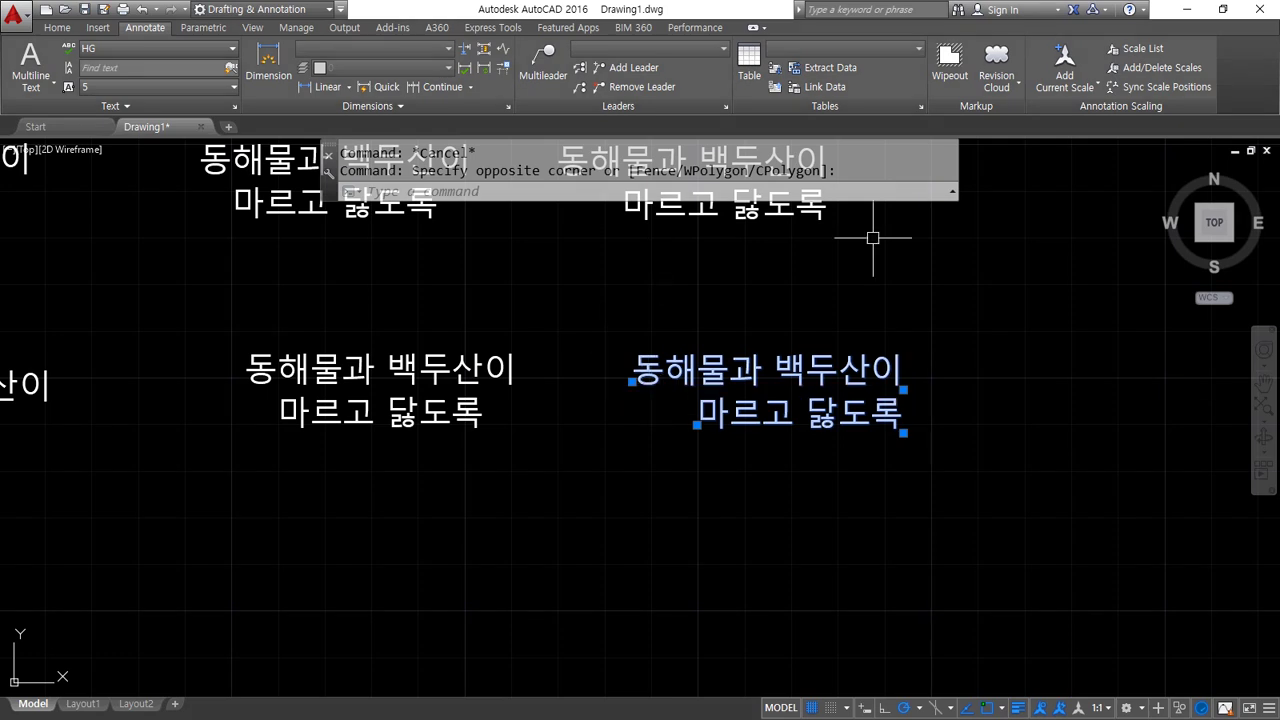
pyautogui.hotkey('ctrl', '1')
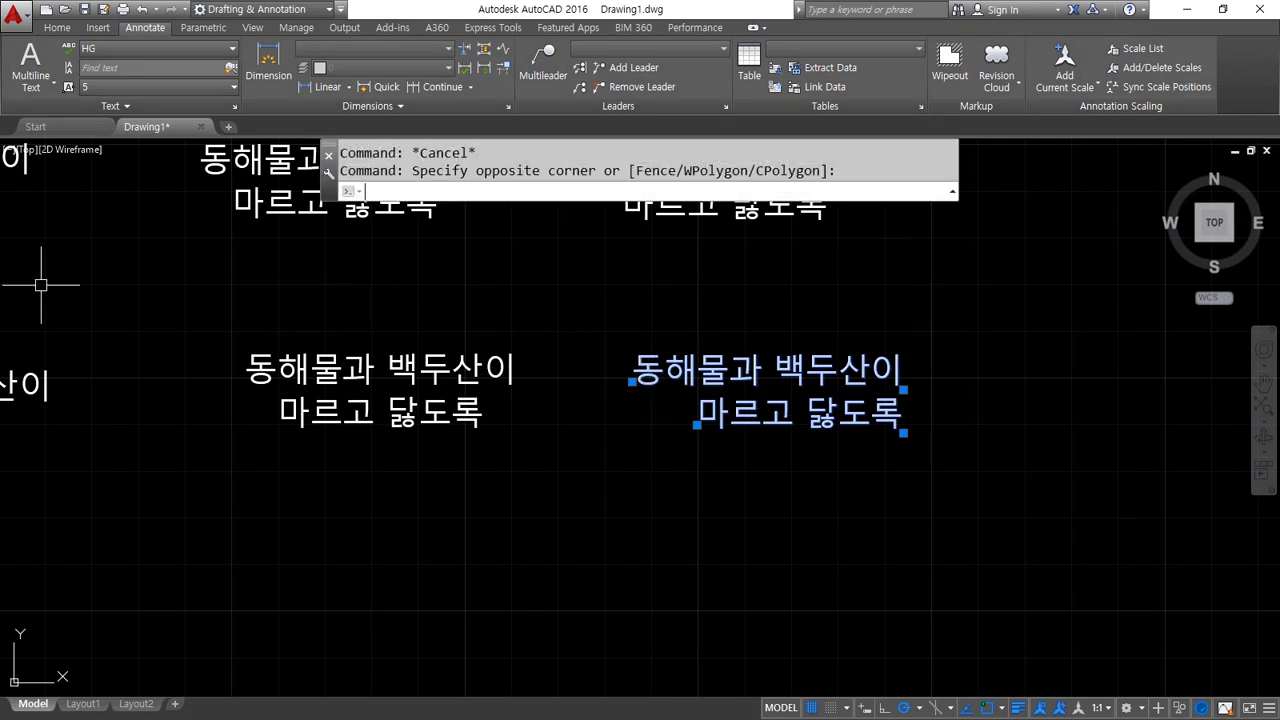
# Switch to the Notepad notes, review the entry on the INSertion (INS) snap, and return to AutoCAD.
pyautogui.hotkey('alt', 'Tab')
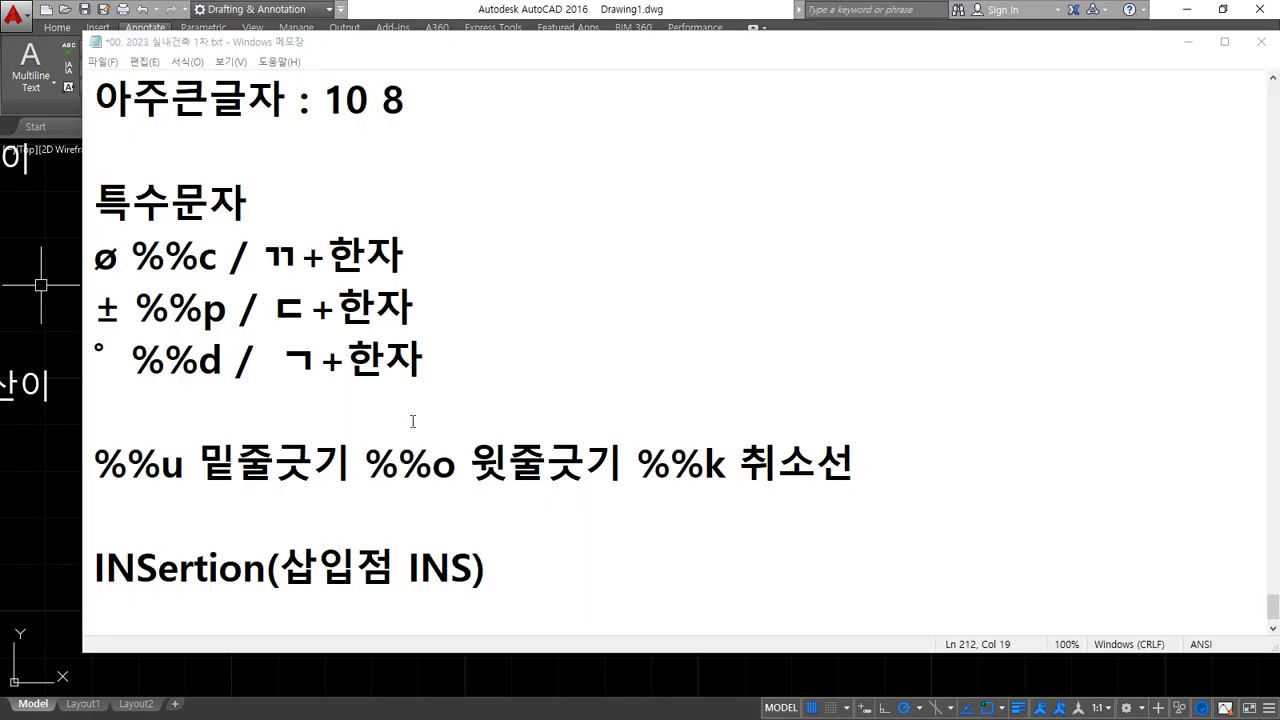
pyautogui.scroll(-1, 412, 421)
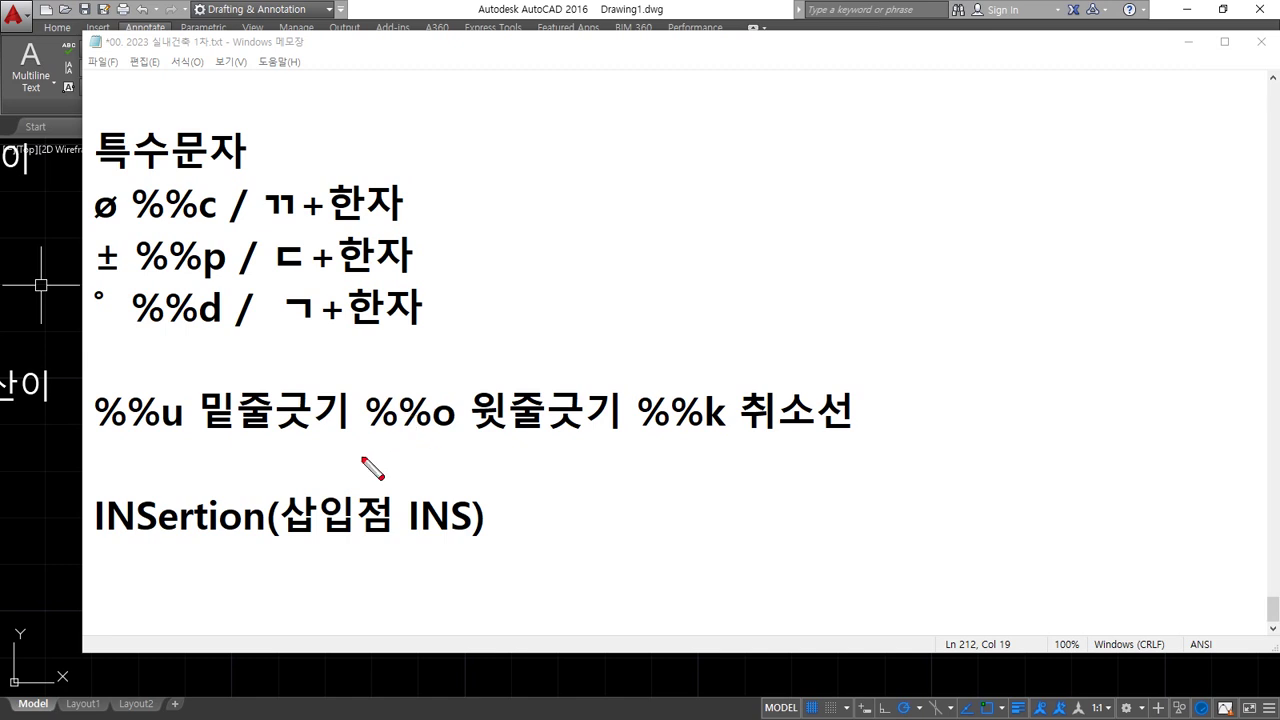
pyautogui.moveTo(95, 538); pyautogui.dragTo(487, 541)
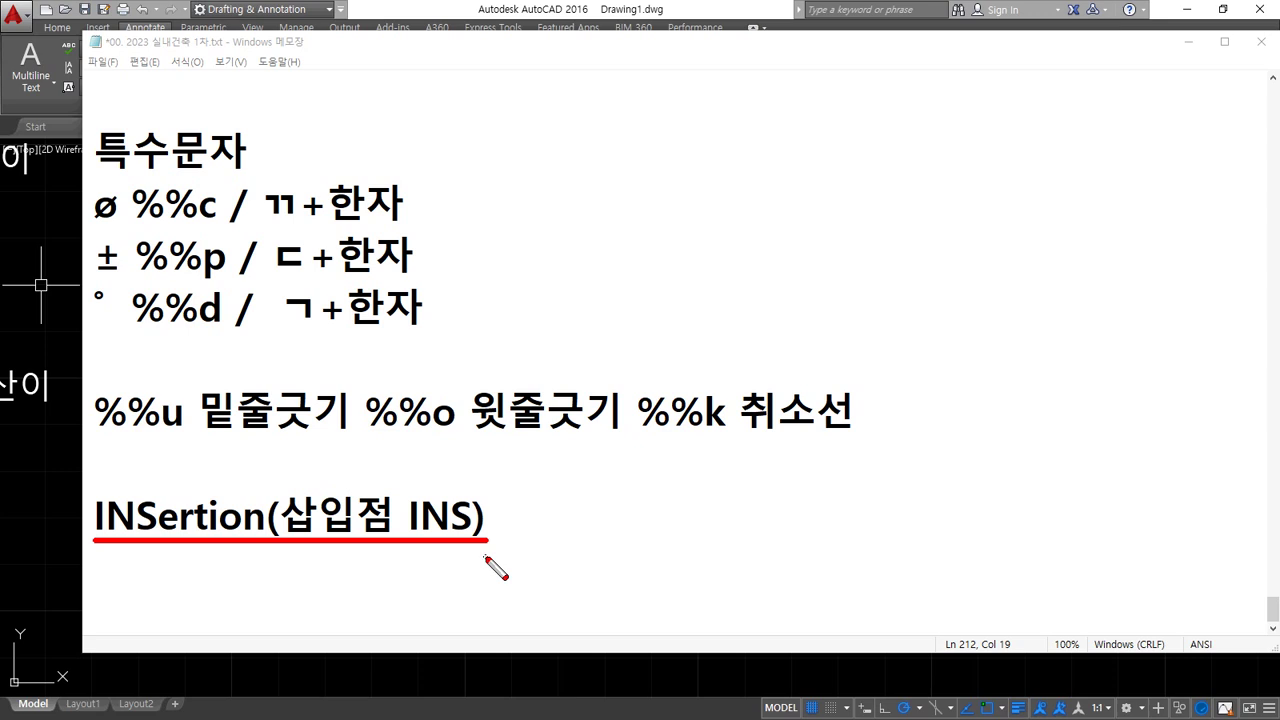
pyautogui.moveTo(502, 557); pyautogui.dragTo(92, 557)
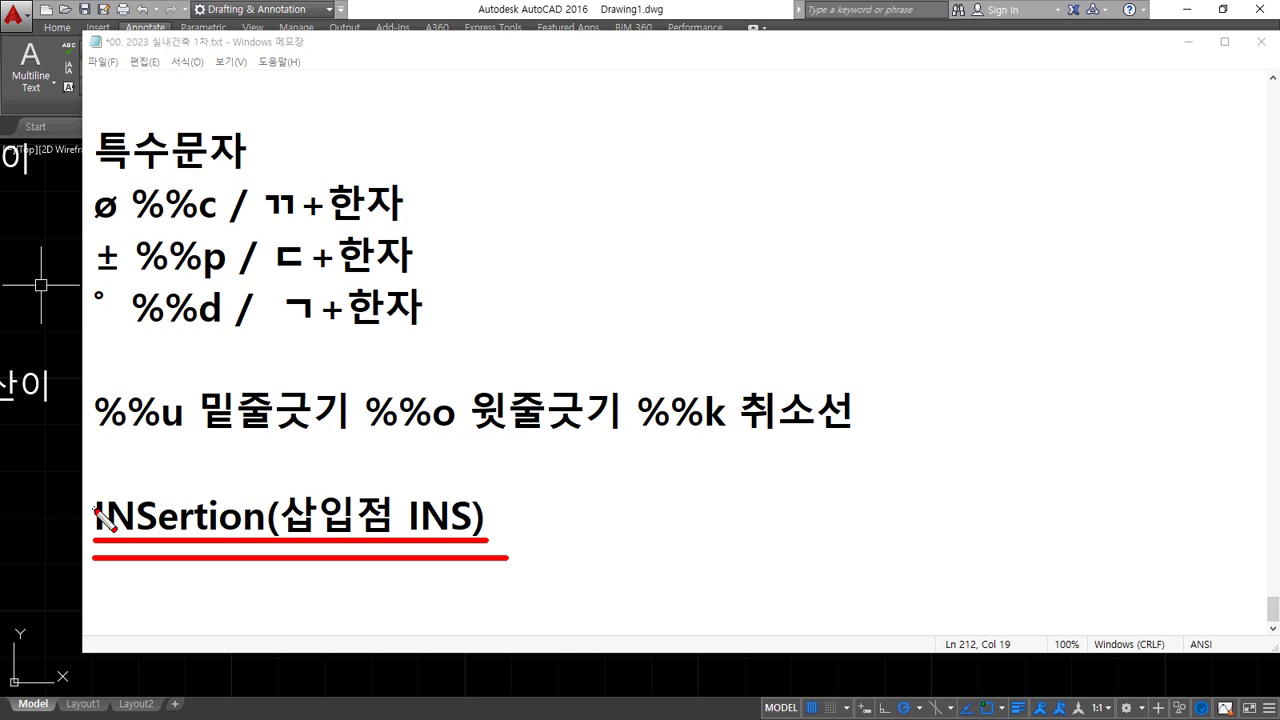
pyautogui.press('Escape')
pyautogui.click(62, 462)
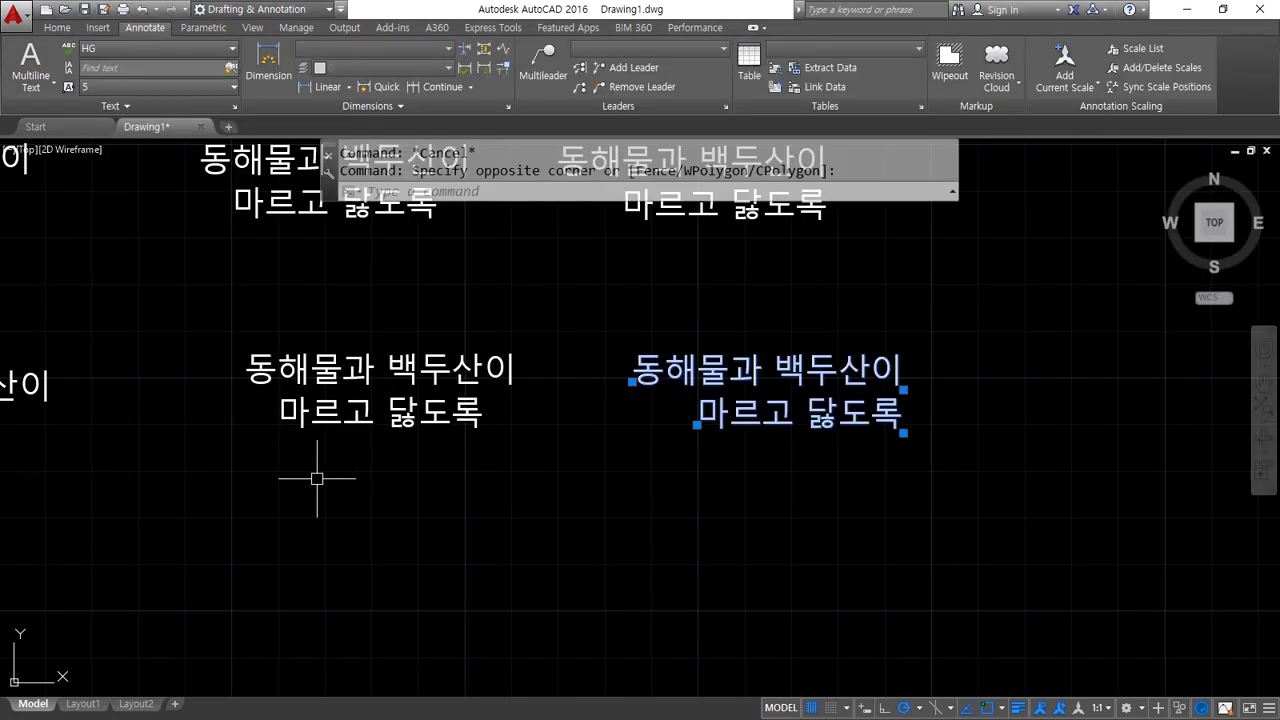
# Clear the selection and draw a vertical line downward from the top-centre text's second-line insertion point, using the Insert object snap.
pyautogui.scroll(-2, 317, 479)
pyautogui.moveTo(288, 451); pyautogui.dragTo(406, 491, button='middle')
pyautogui.press('Escape')
pyautogui.press('Escape')
pyautogui.write('l')
pyautogui.press('Return')
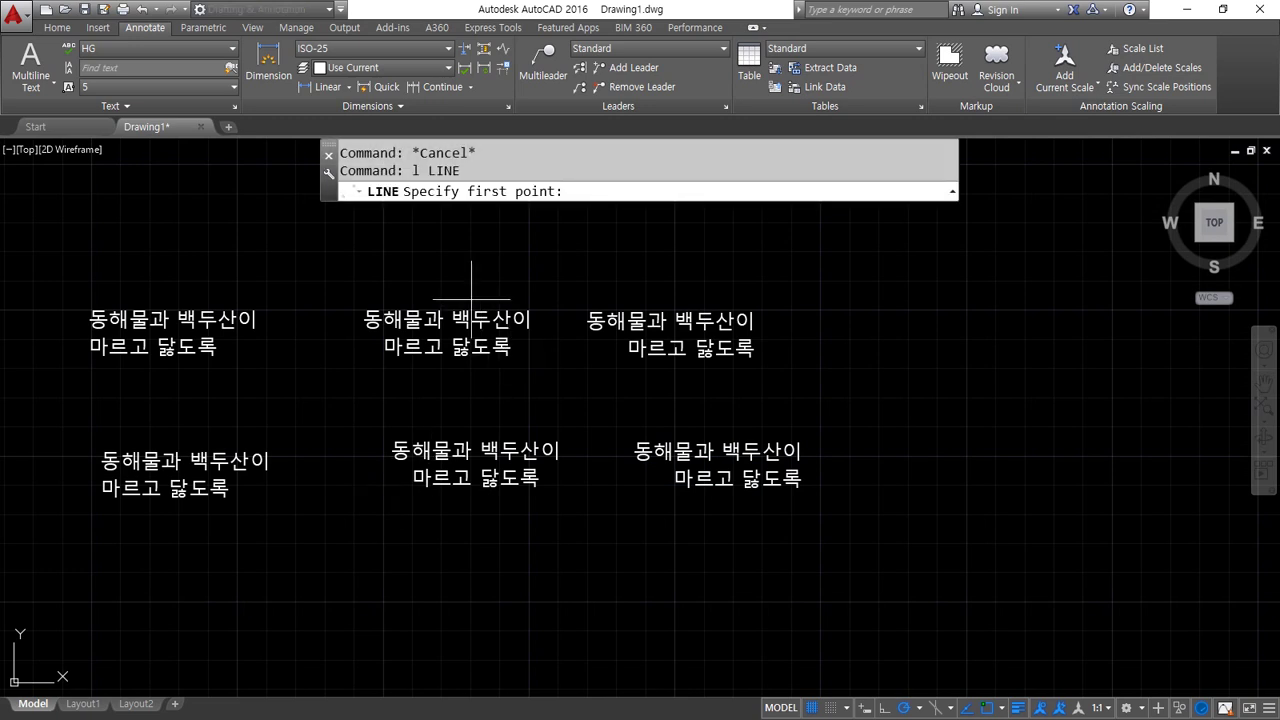
pyautogui.keyDown('shift'); pyautogui.rightClick(466, 250); pyautogui.keyUp('shift')
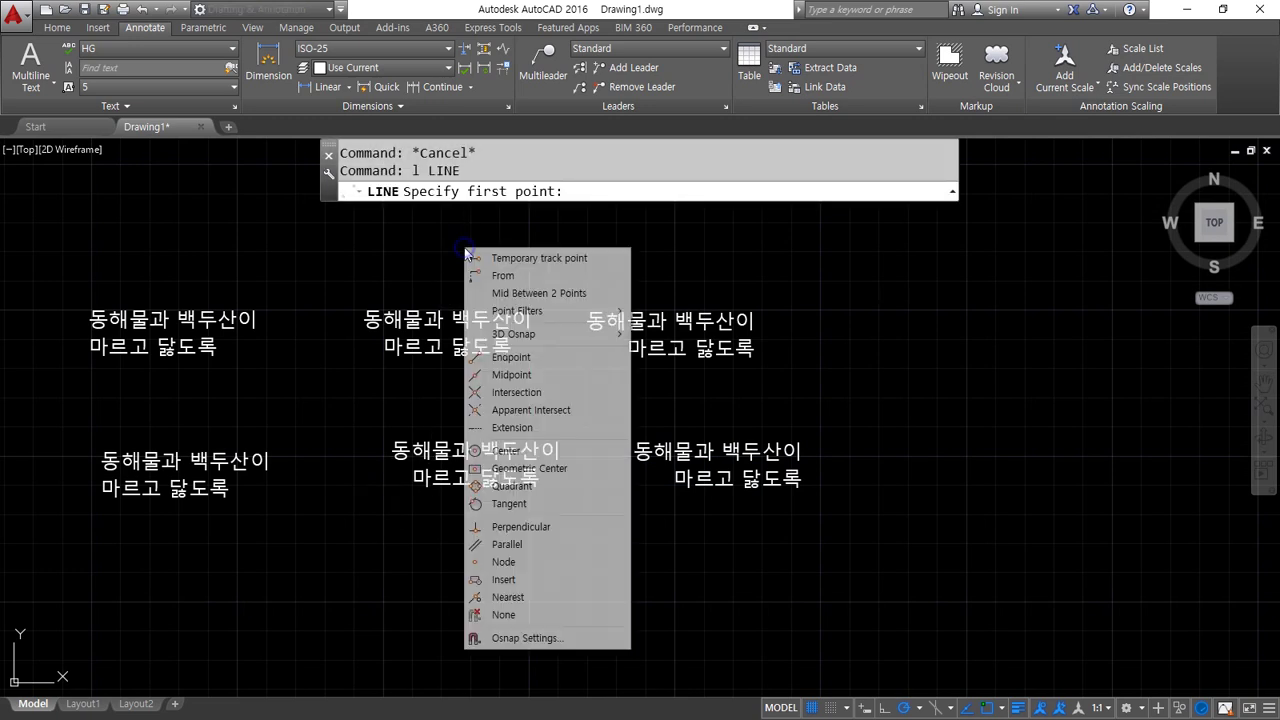
pyautogui.click(547, 583)
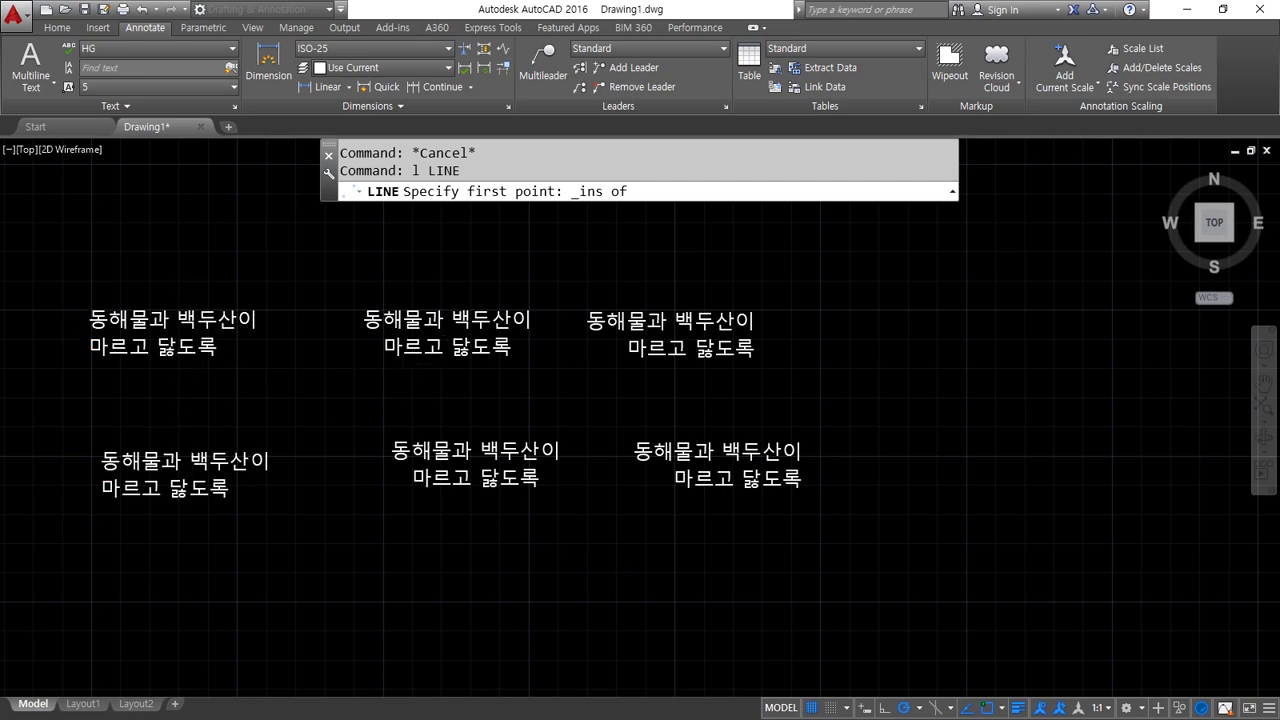
pyautogui.scroll(5, 368, 276)
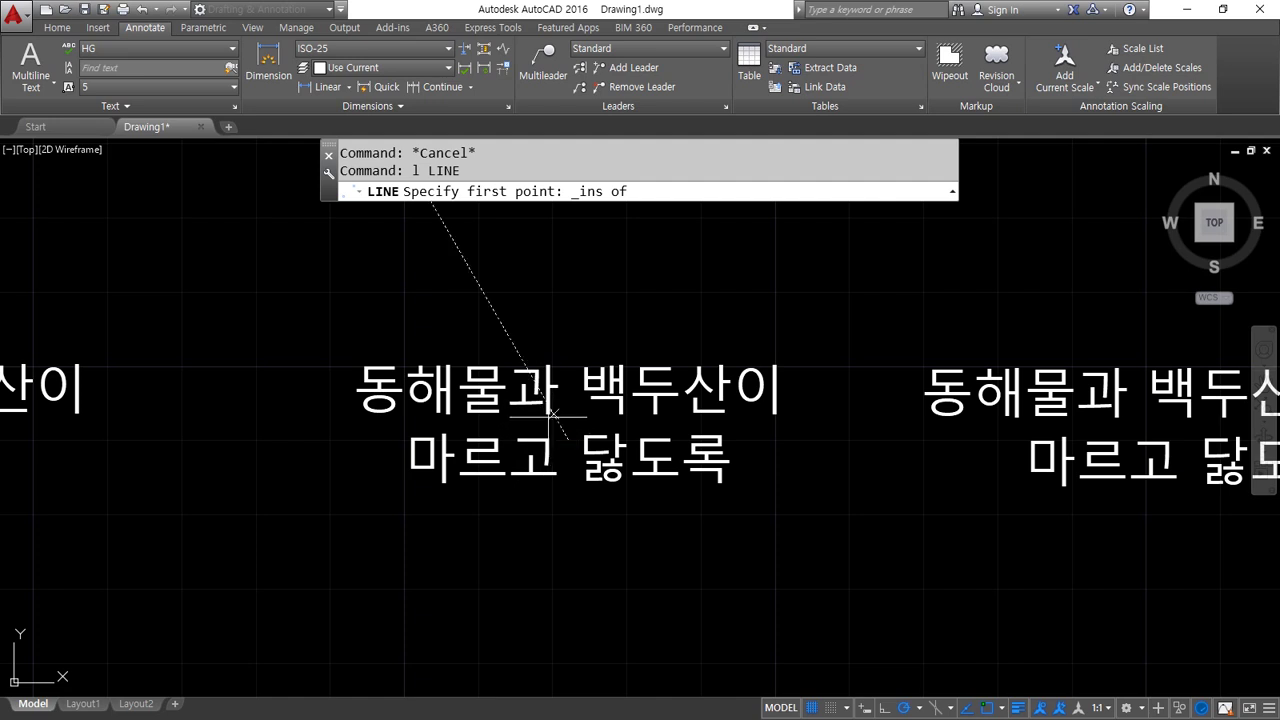
pyautogui.click(553, 436)
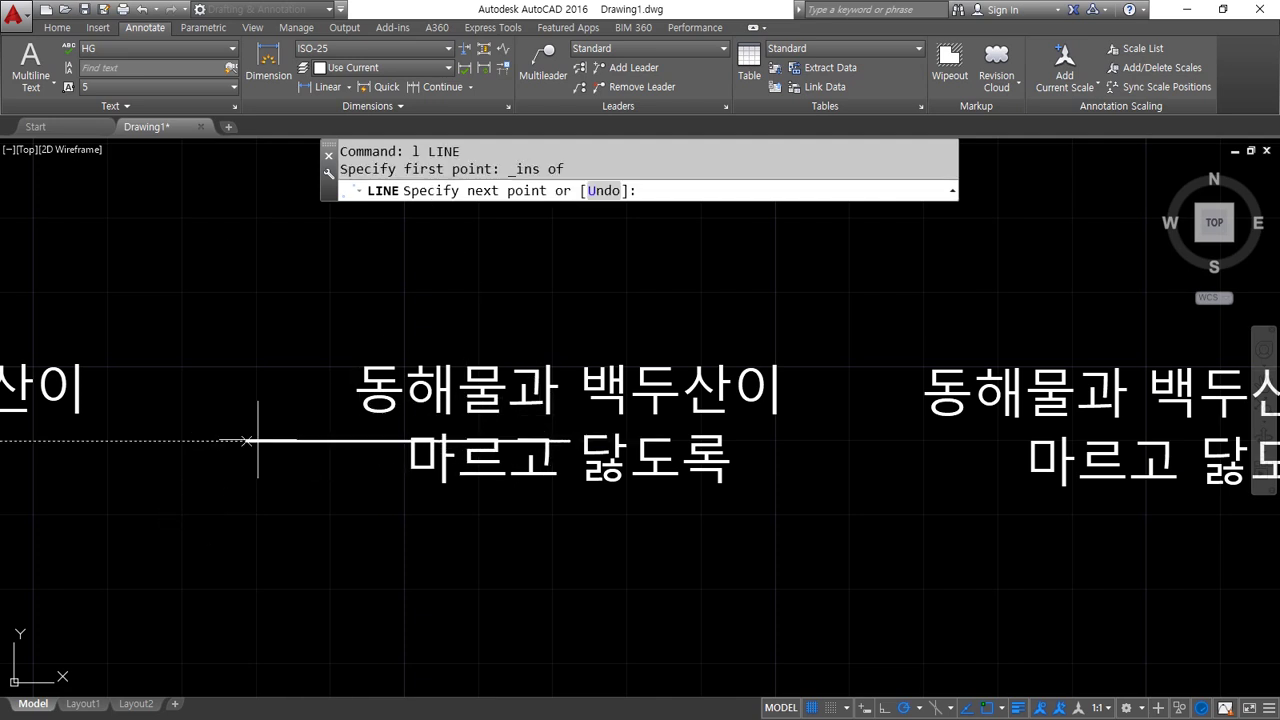
pyautogui.click(568, 596)
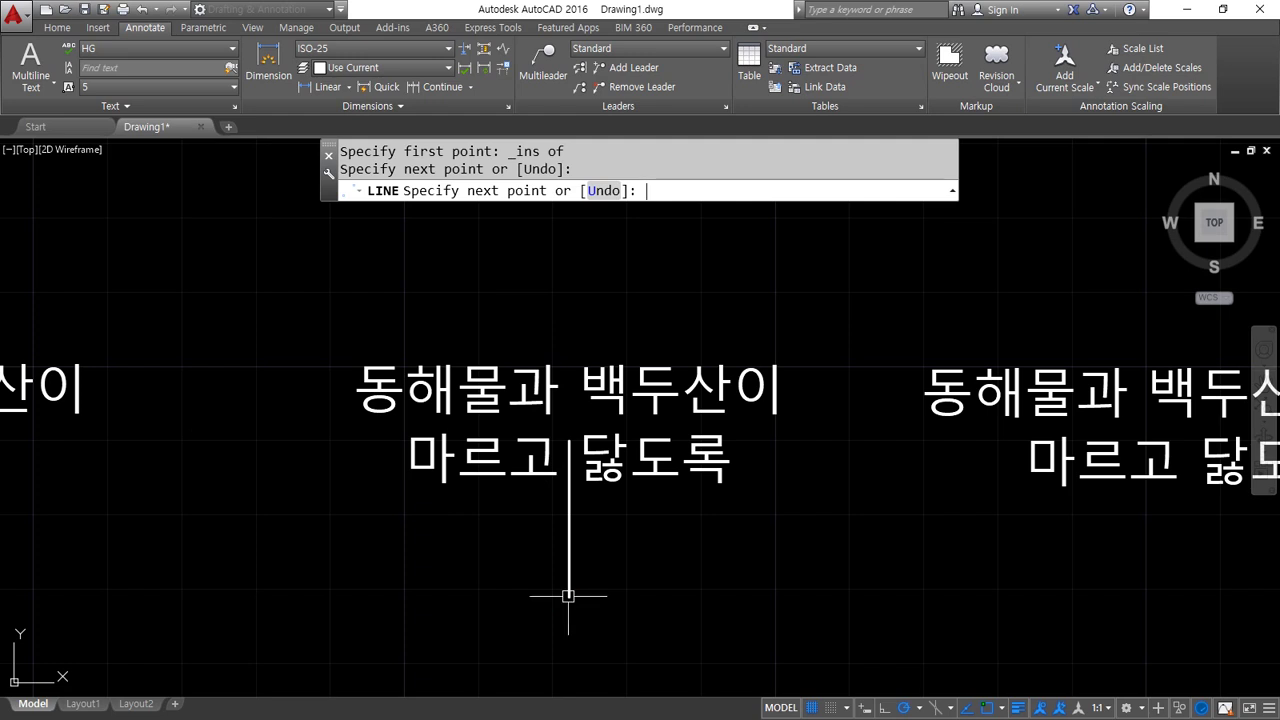
pyautogui.press('space')
# Draw a horizontal line to the right from the insertion point of the bottom-right text's first line, using the INS snap.
pyautogui.moveTo(999, 535); pyautogui.dragTo(412, 251, button='middle')
pyautogui.moveTo(709, 603); pyautogui.dragTo(643, 579, button='middle')
pyautogui.press('space')
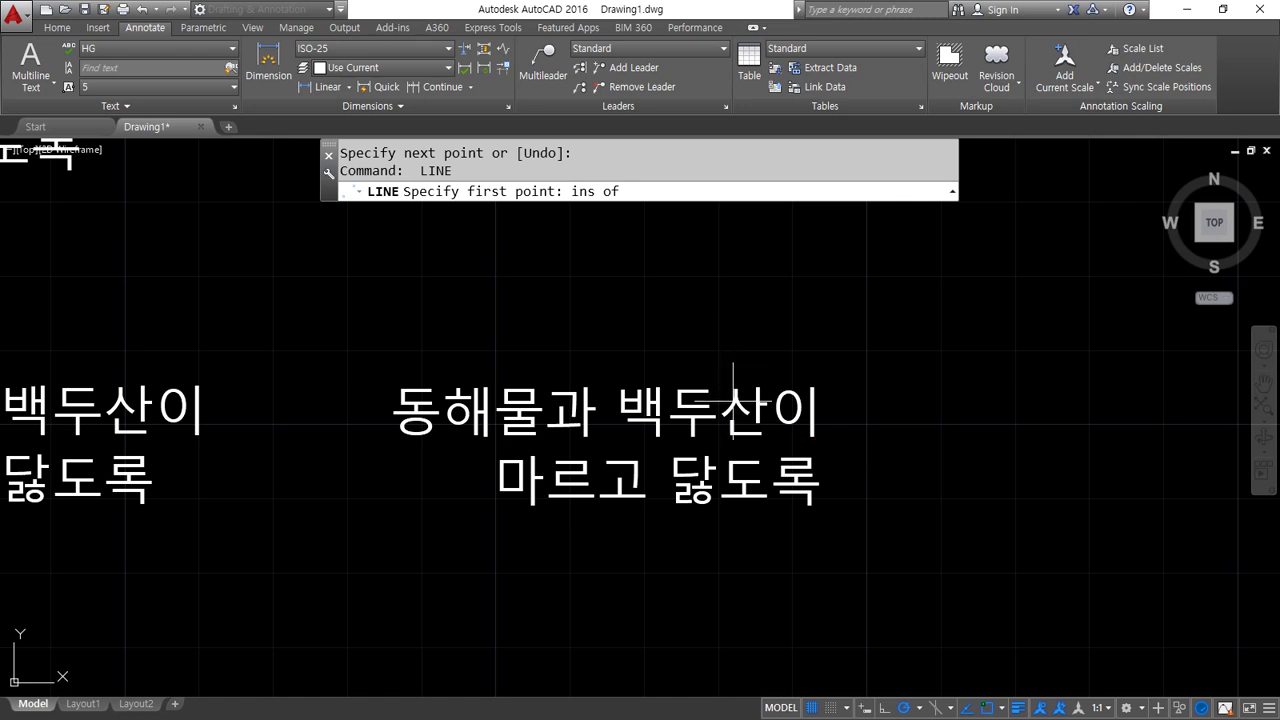
pyautogui.click(724, 372)
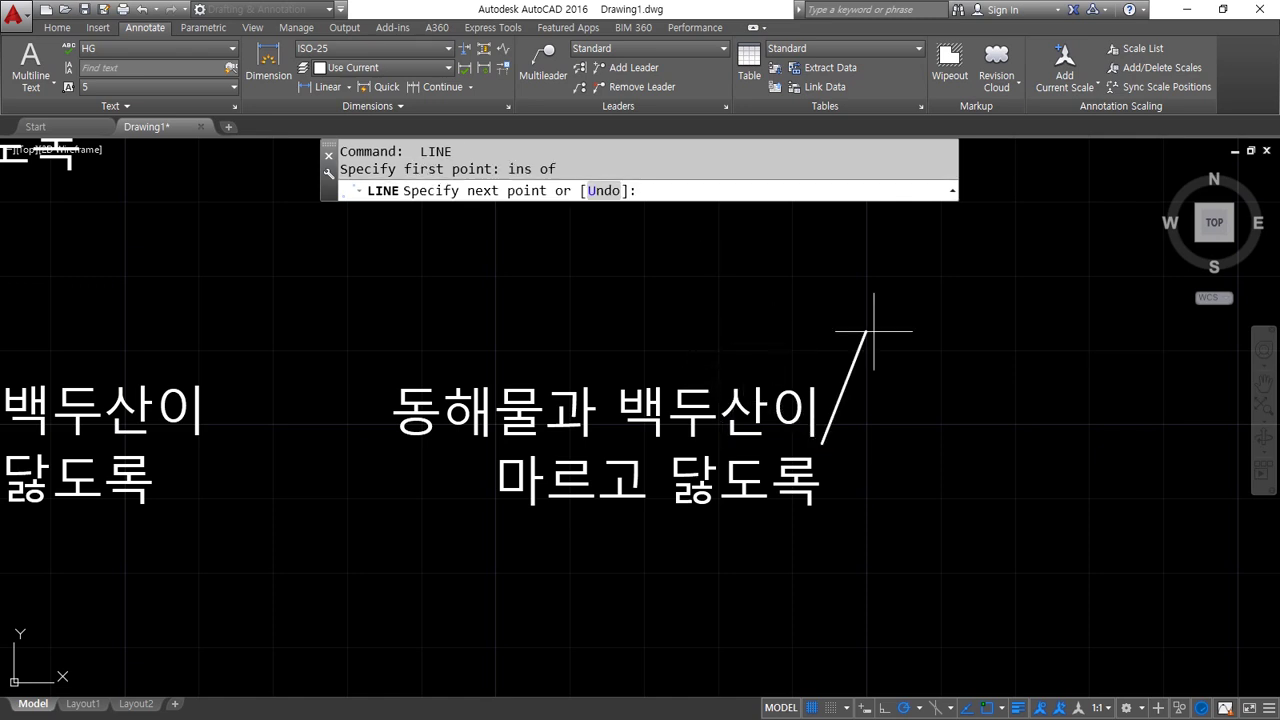
pyautogui.click(1054, 443)
pyautogui.press('Return')
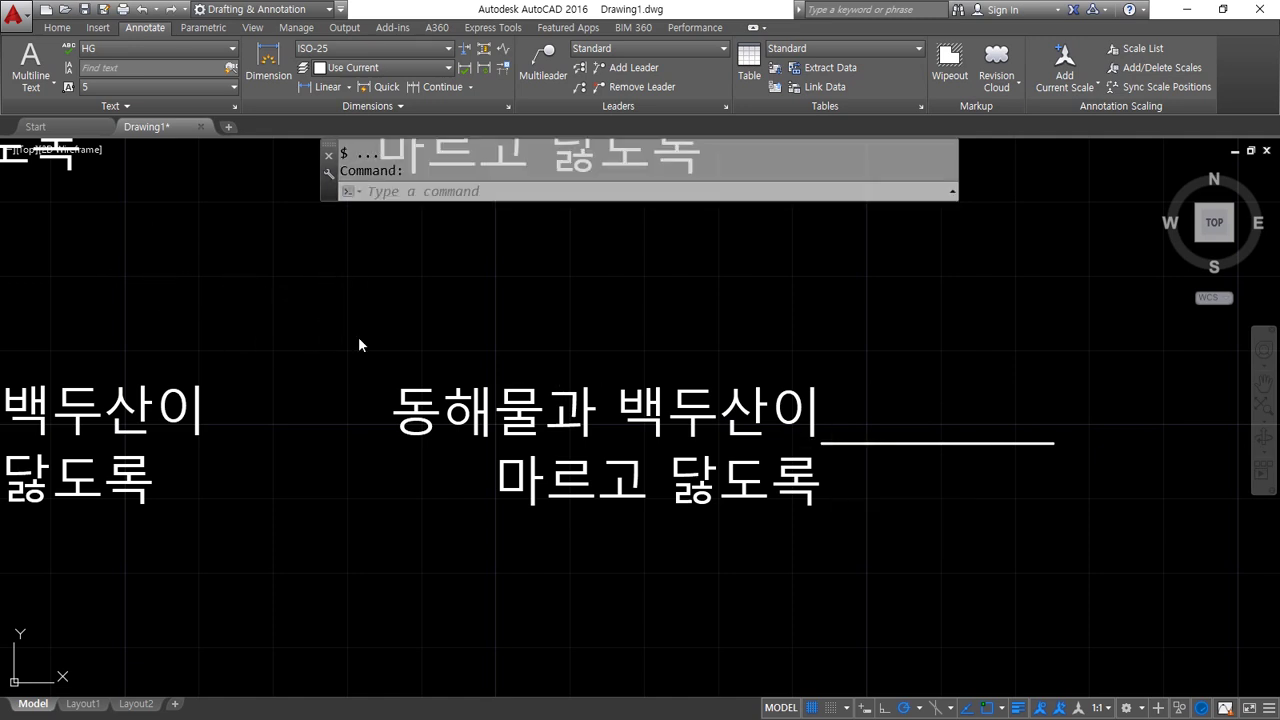
# Open the properties of the bottom-right text's first line and examine its contents and available text styles.
pyautogui.hotkey('ctrl', '1')
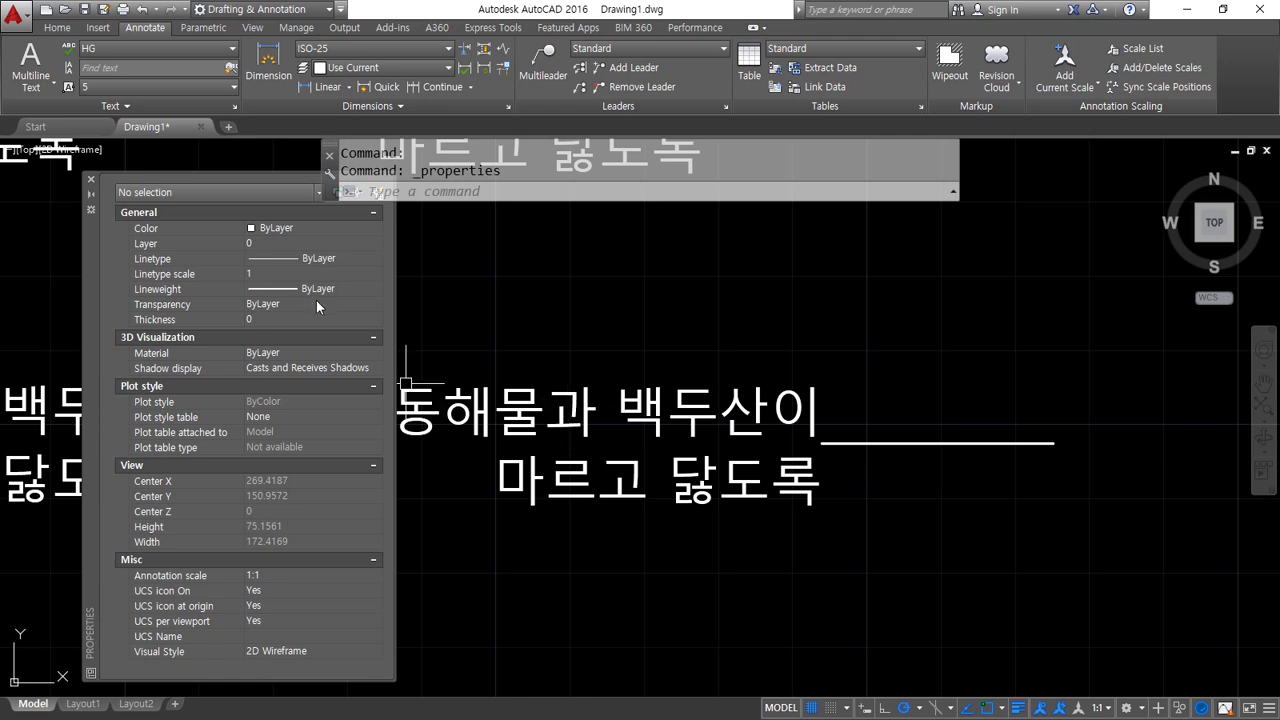
pyautogui.moveTo(503, 336); pyautogui.dragTo(807, 333, button='middle')
pyautogui.click(780, 393)
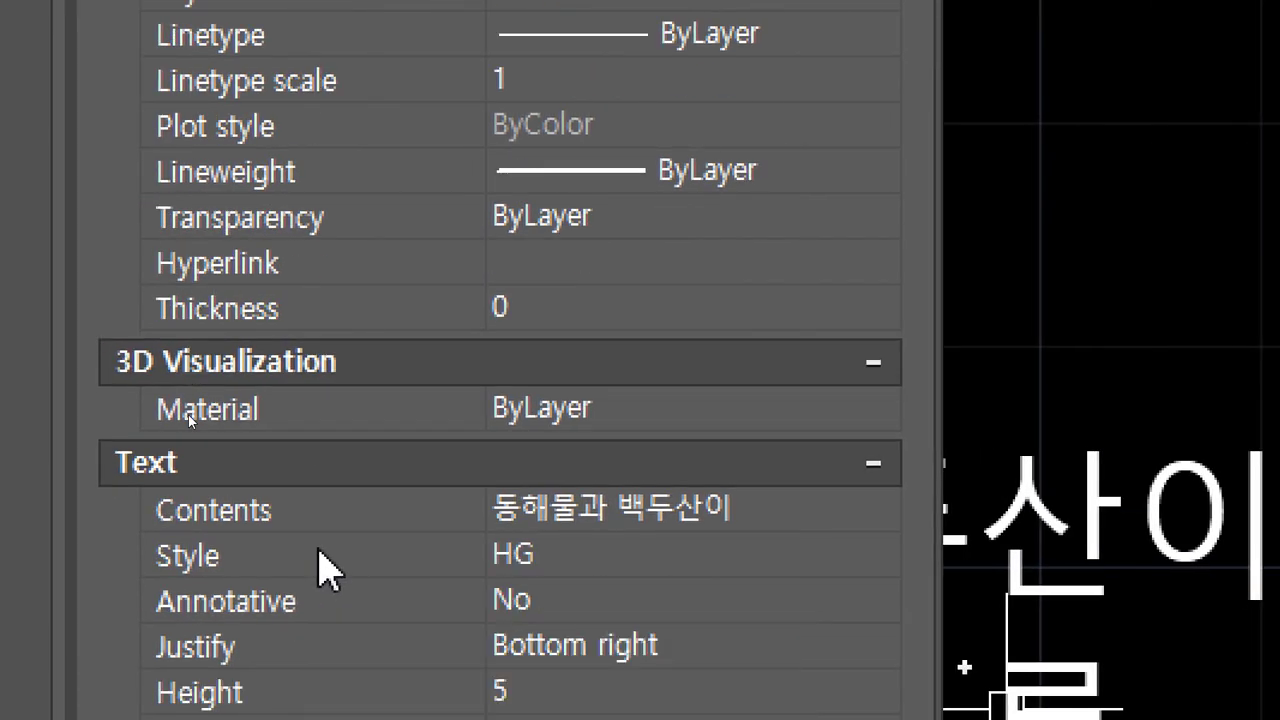
pyautogui.click(778, 510)
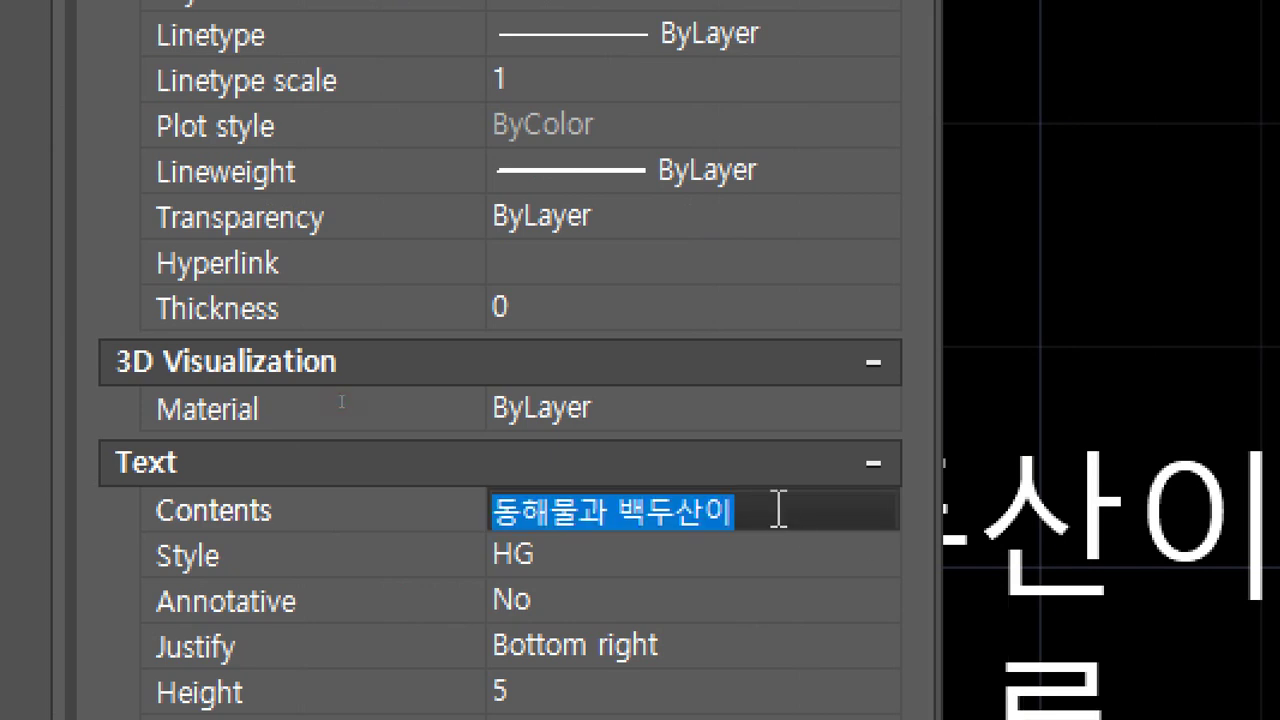
pyautogui.click(587, 548)
pyautogui.click(600, 556)
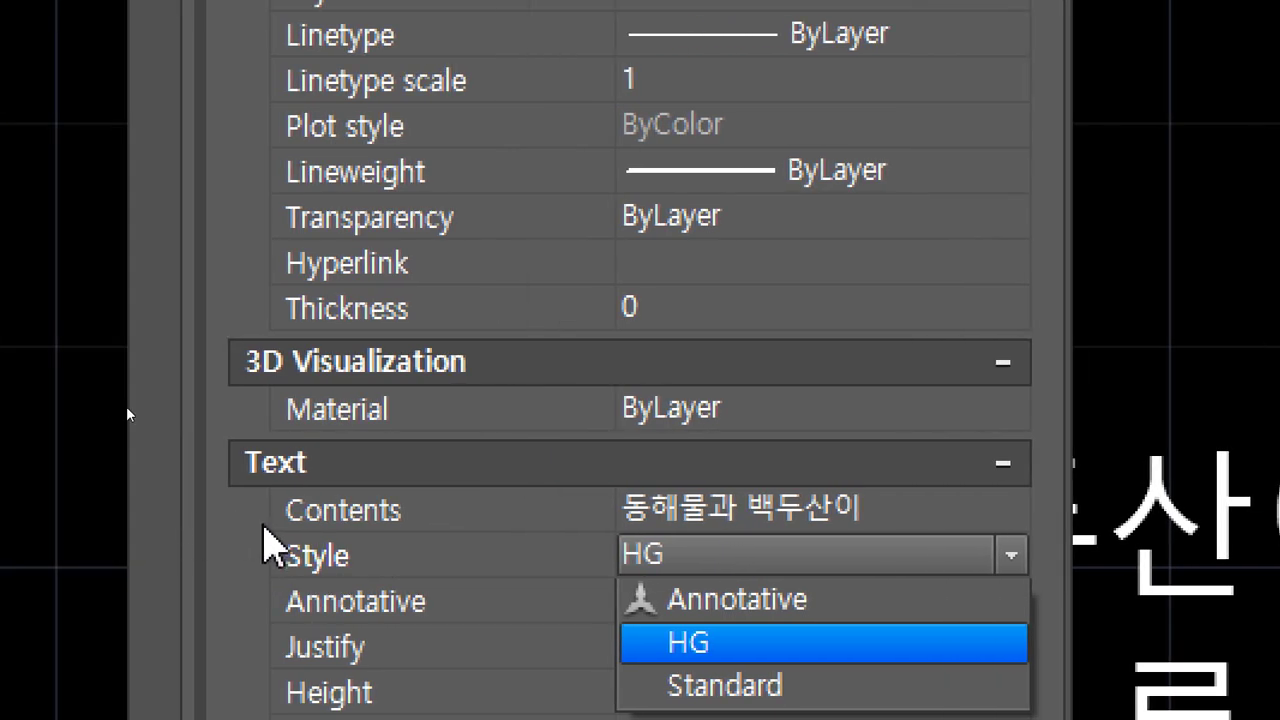
pyautogui.click(265, 548)
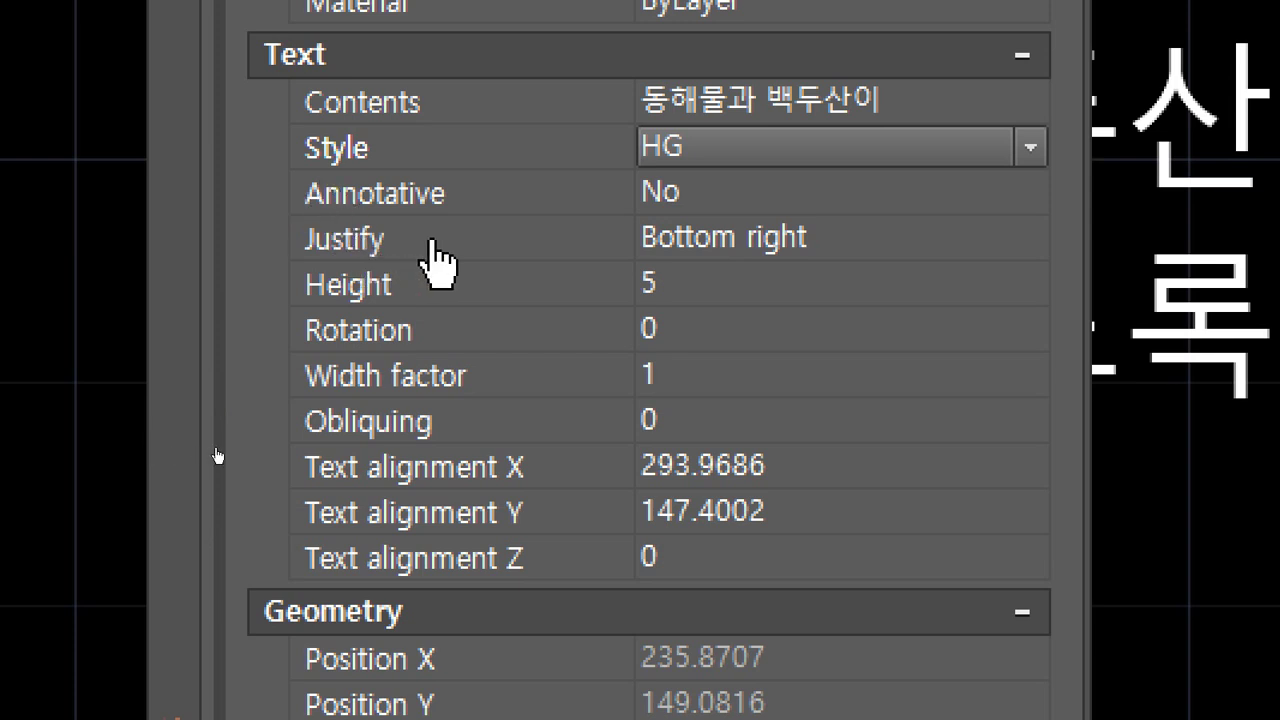
# Change the justification of the selected "동해물과 백두산이" line to Top left.
pyautogui.click(851, 248)
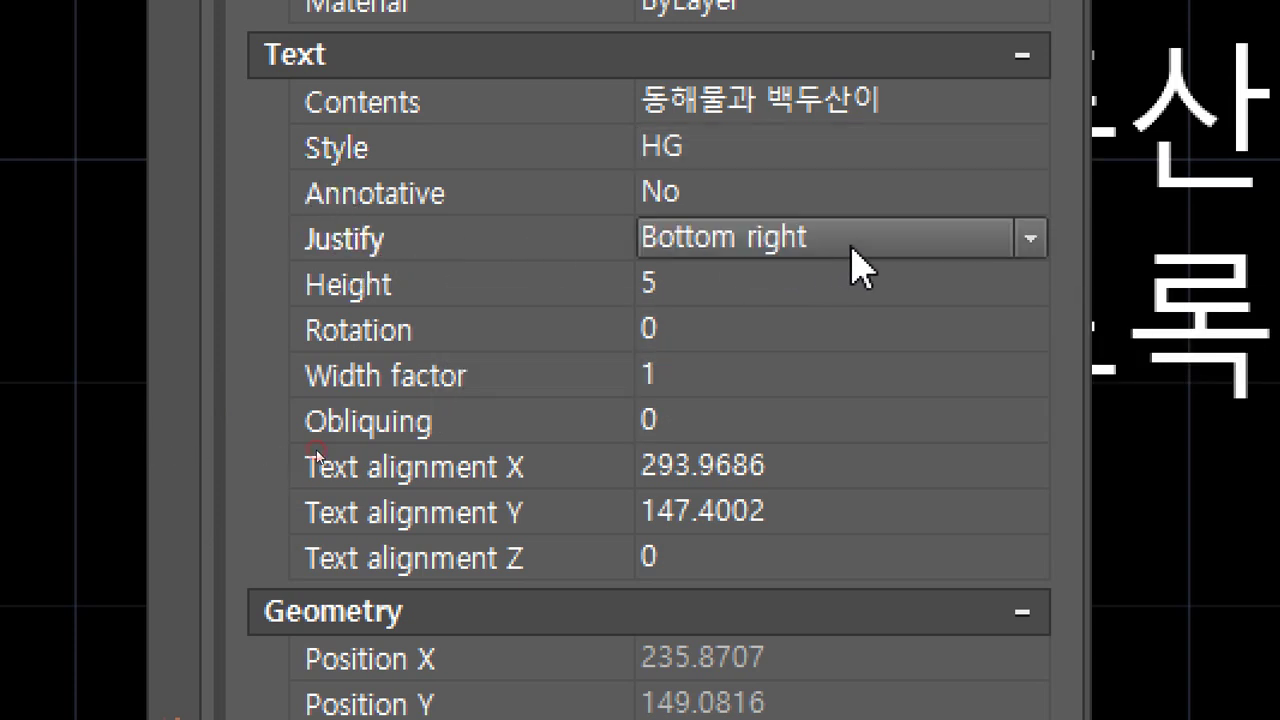
pyautogui.click(851, 248)
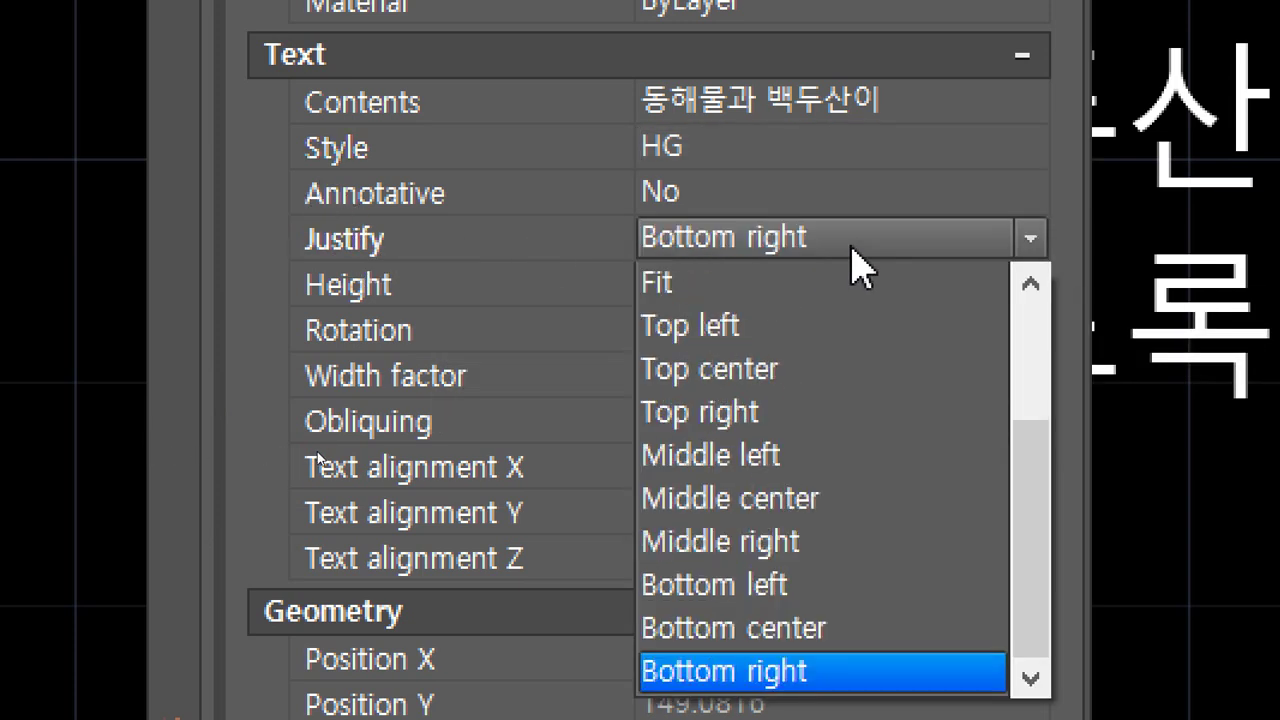
pyautogui.click(820, 326)
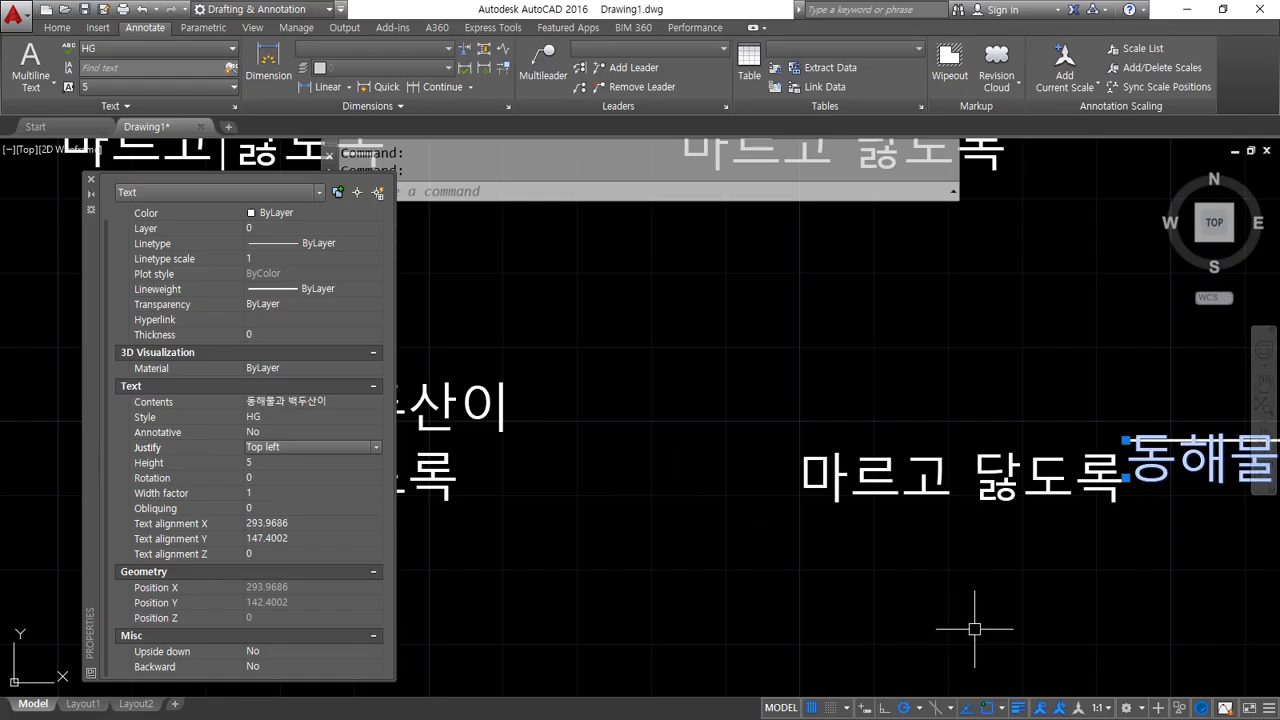
pyautogui.moveTo(940, 493)
pyautogui.mouseDown(button='middle')
pyautogui.moveTo(757, 387)
pyautogui.moveTo(763, 415)
pyautogui.mouseUp(button='middle')
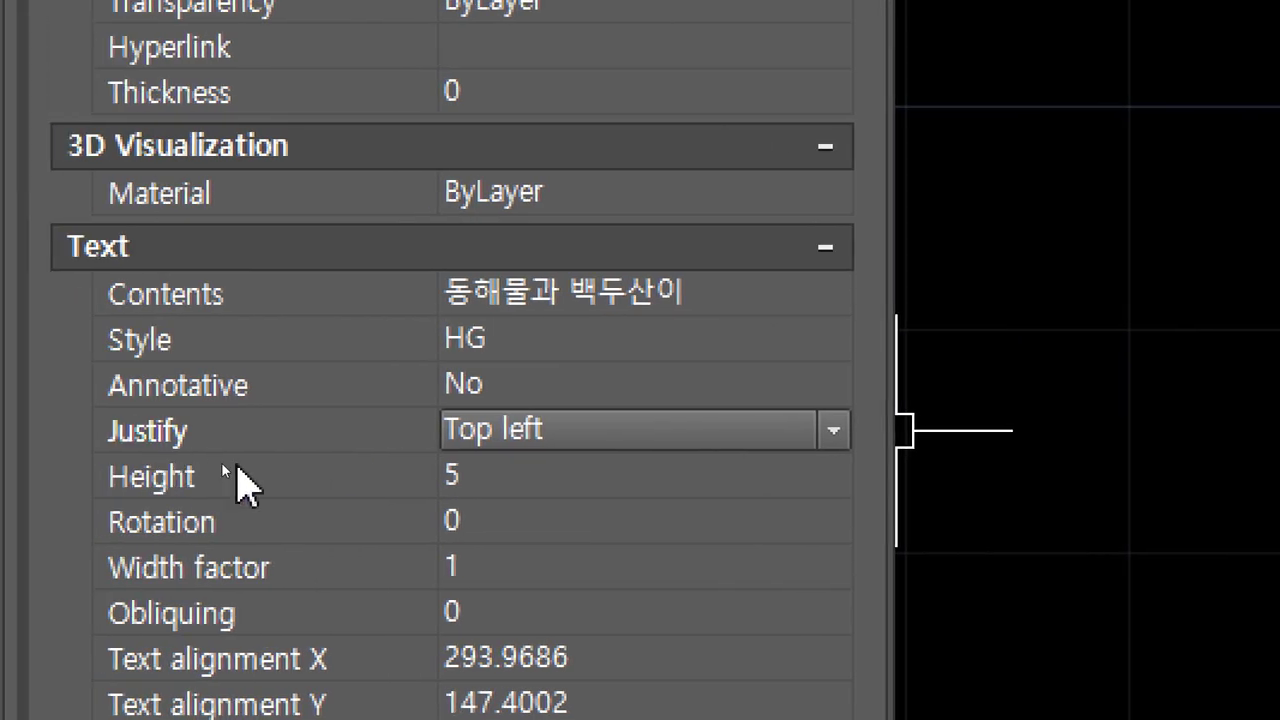
# Set the height of the selected "동해물과 백두산이" text line to 10.
pyautogui.click(534, 480)
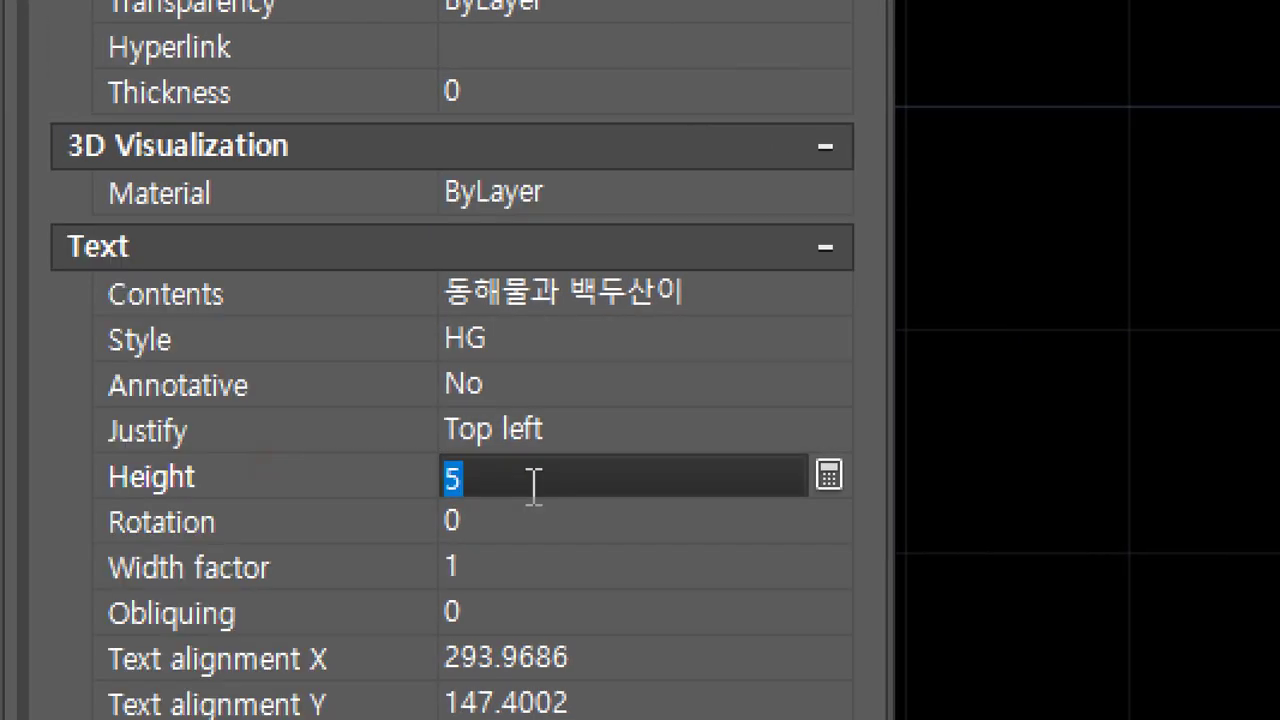
pyautogui.write('10')
pyautogui.press('Tab')
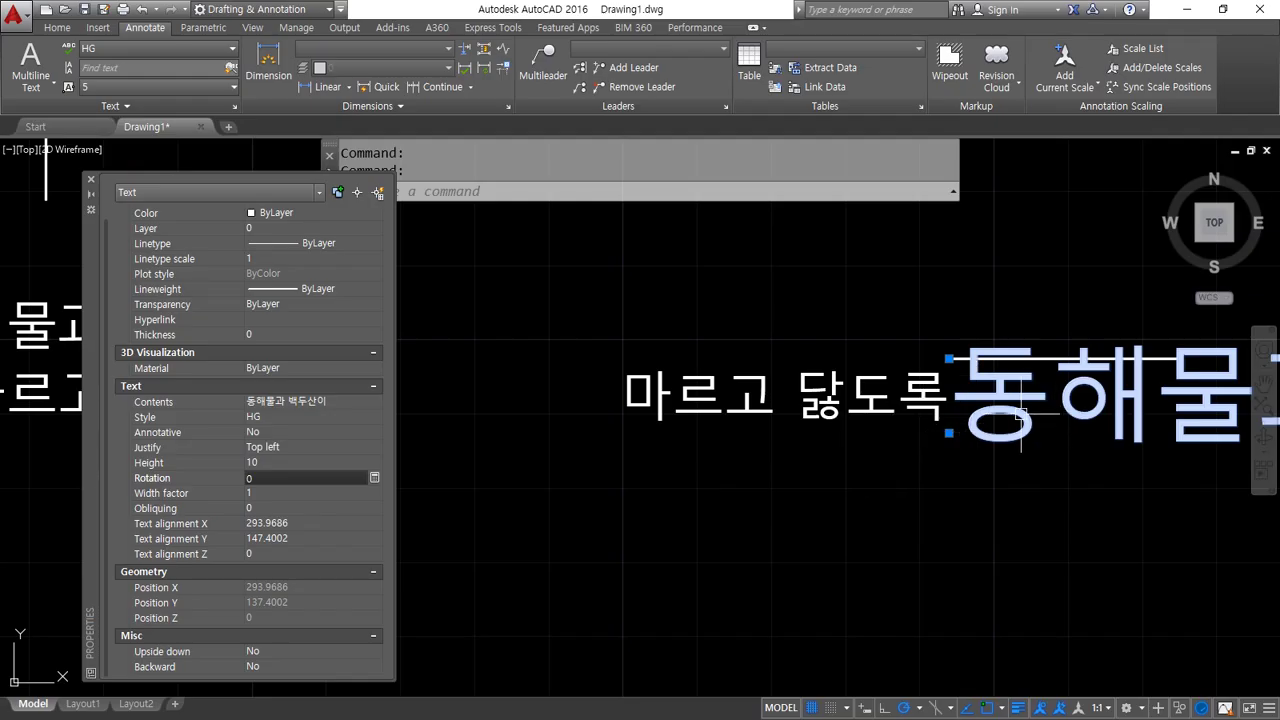
pyautogui.moveTo(1099, 384); pyautogui.dragTo(519, 365, button='middle')
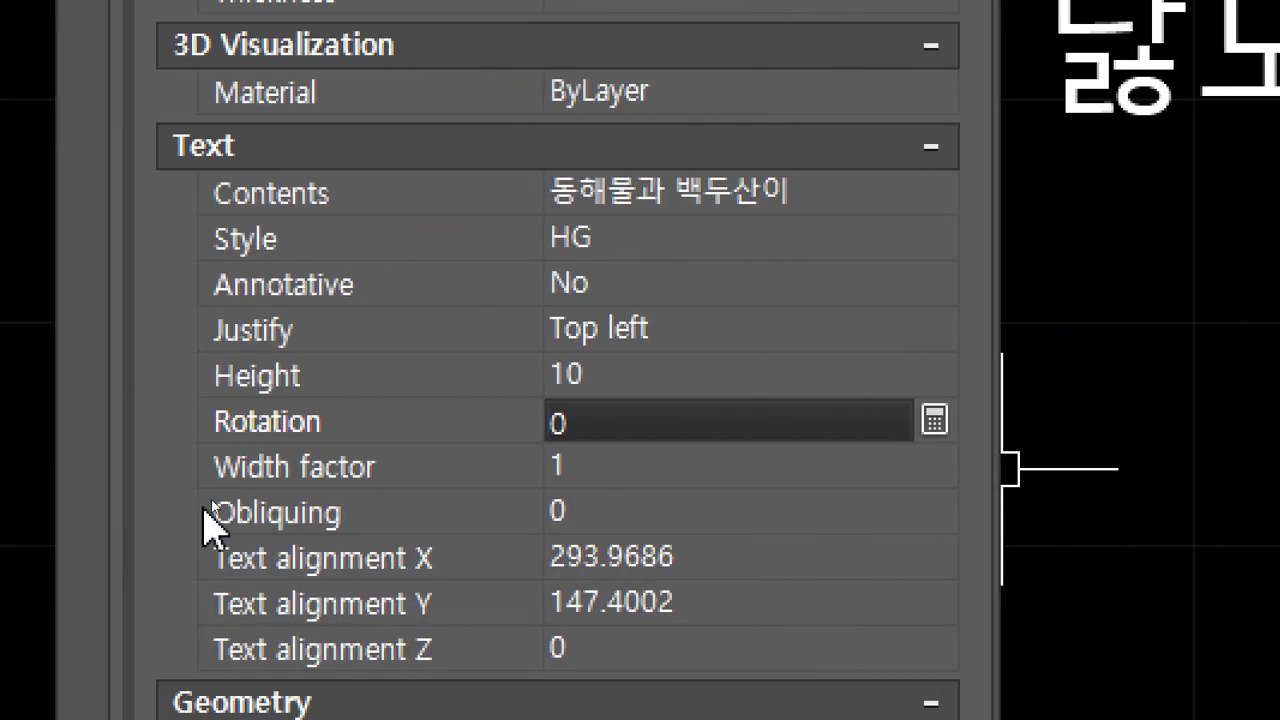
# Set the obliquing angle of the selected "동해물과 백두산이" text to 15.
pyautogui.click(594, 470)
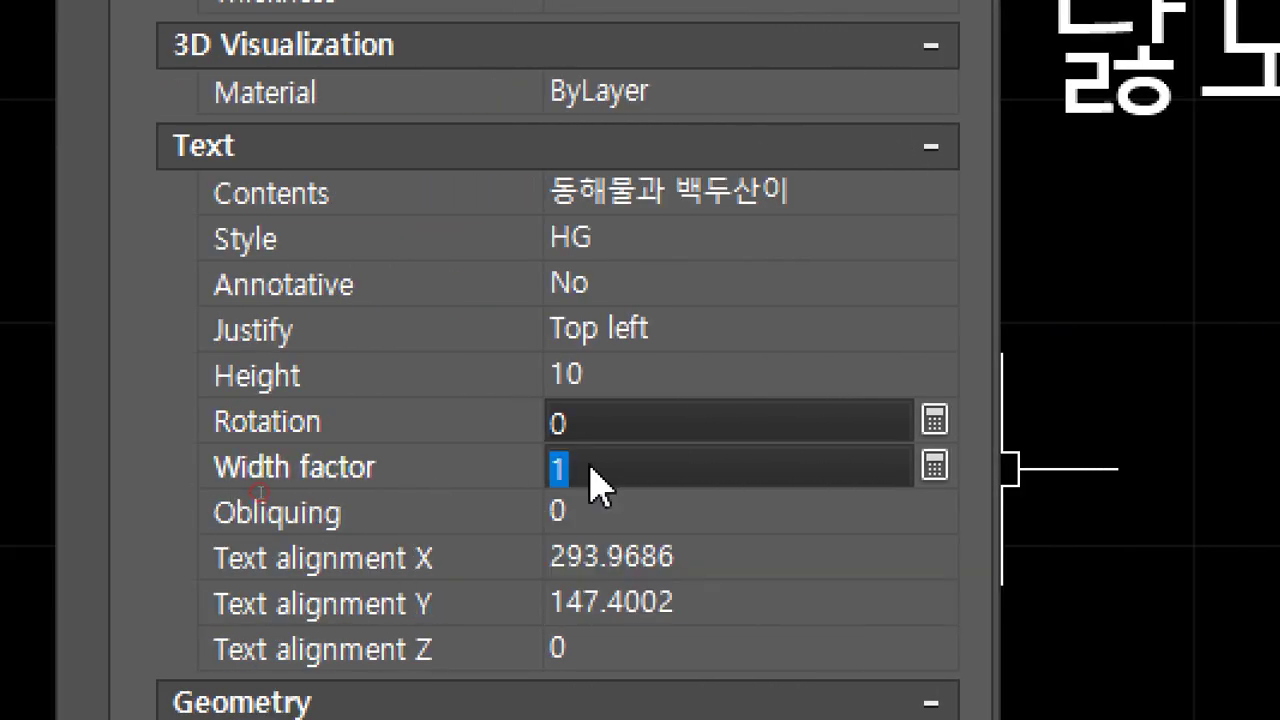
pyautogui.click(597, 513)
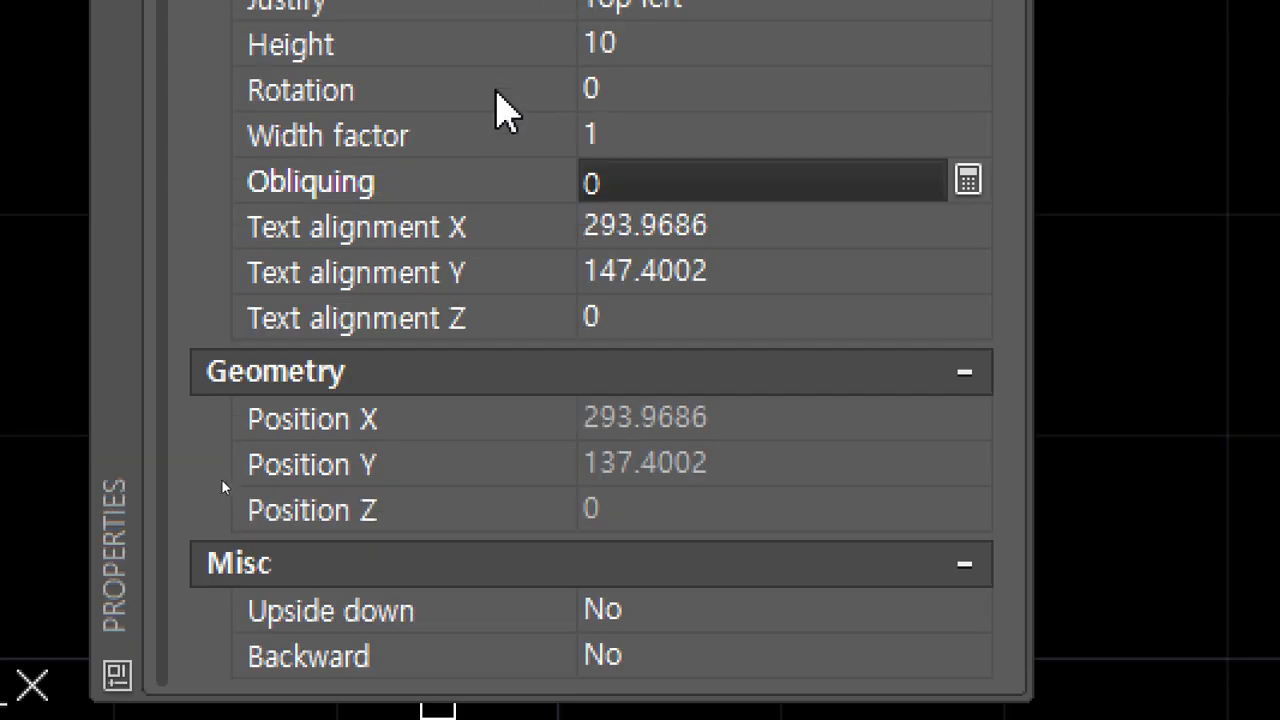
pyautogui.doubleClick(623, 180)
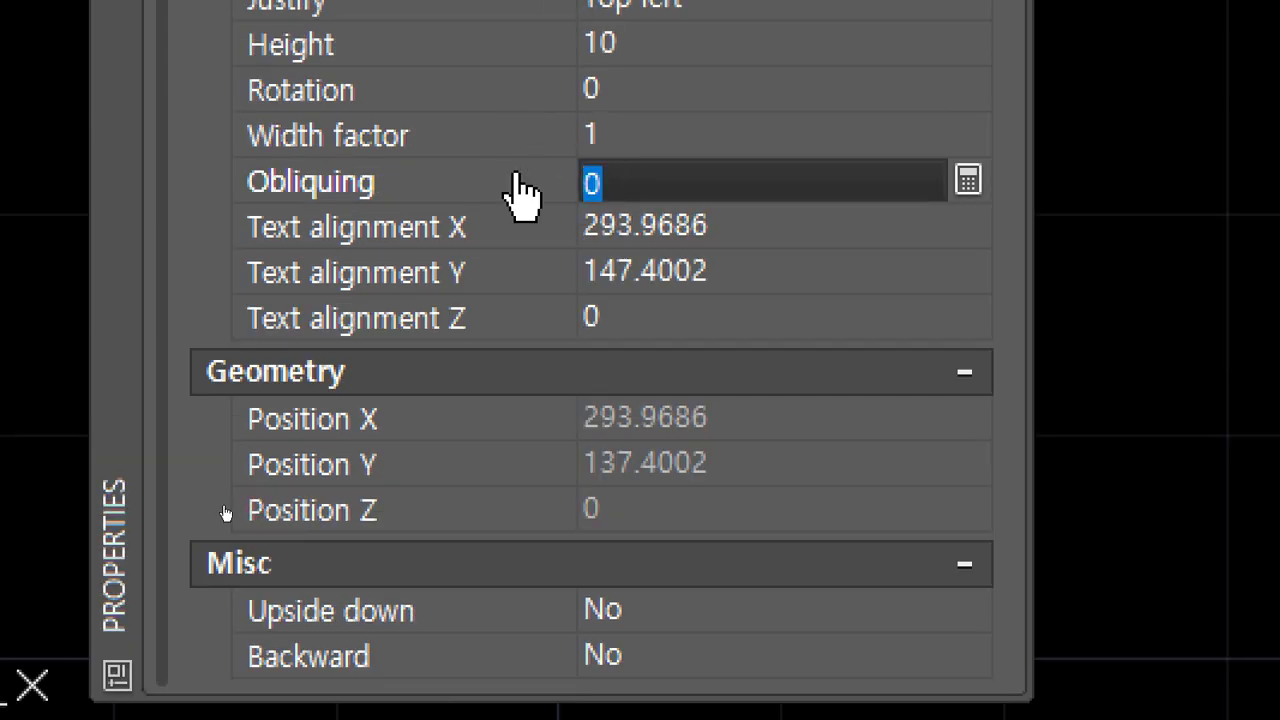
pyautogui.write('15')
pyautogui.press('Tab')
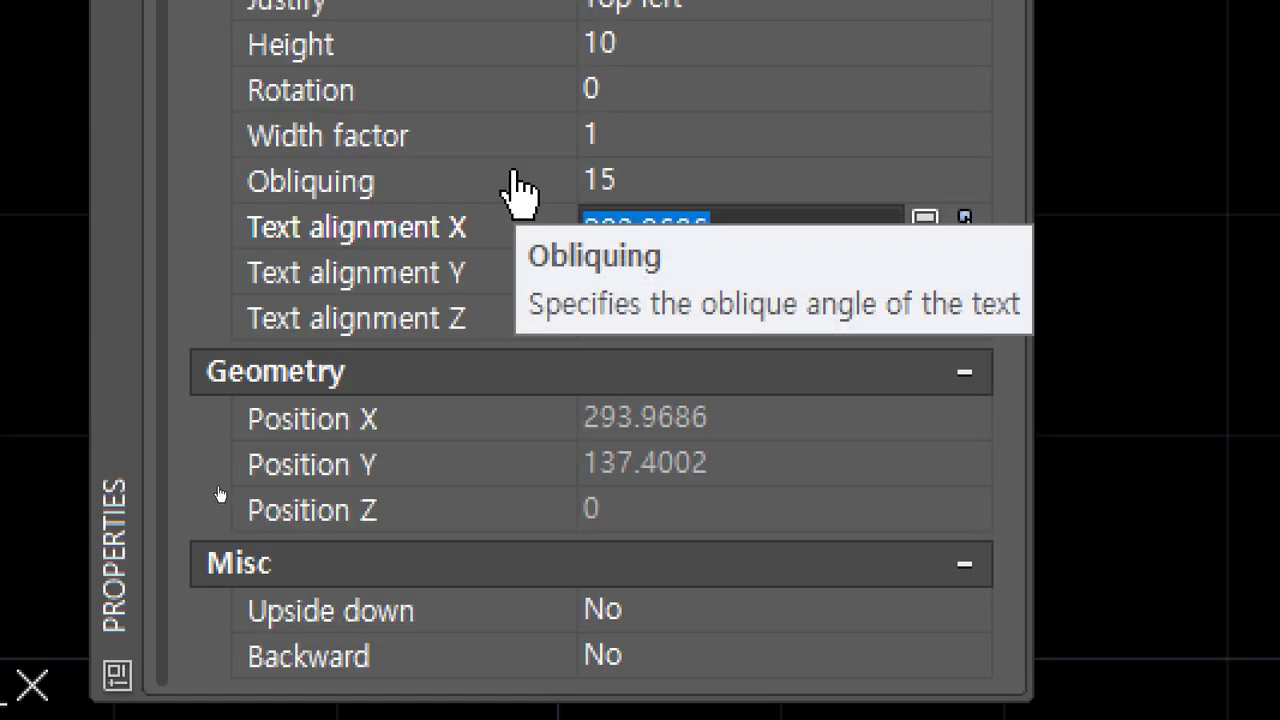
# Set the rotation of the selected "동해물과 백두산이" text to 45 and bring the whole line into view.
pyautogui.doubleClick(641, 88)
pyautogui.write('45')
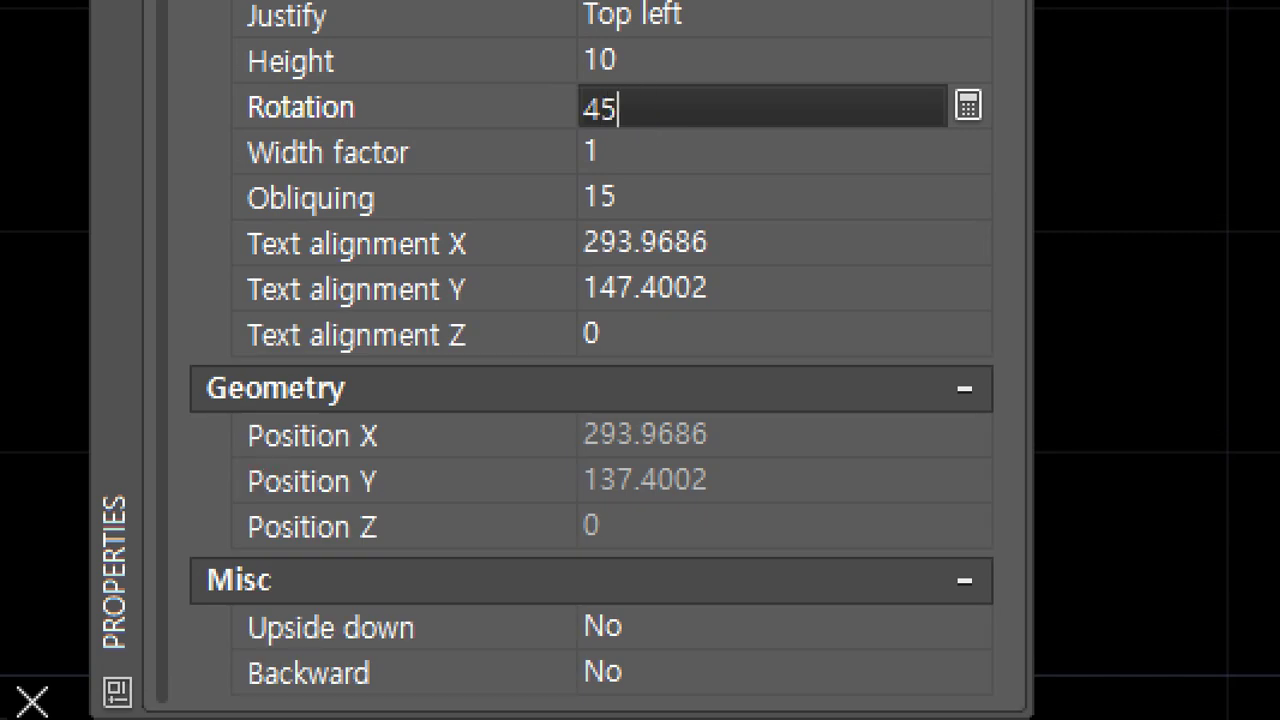
pyautogui.press('Tab')
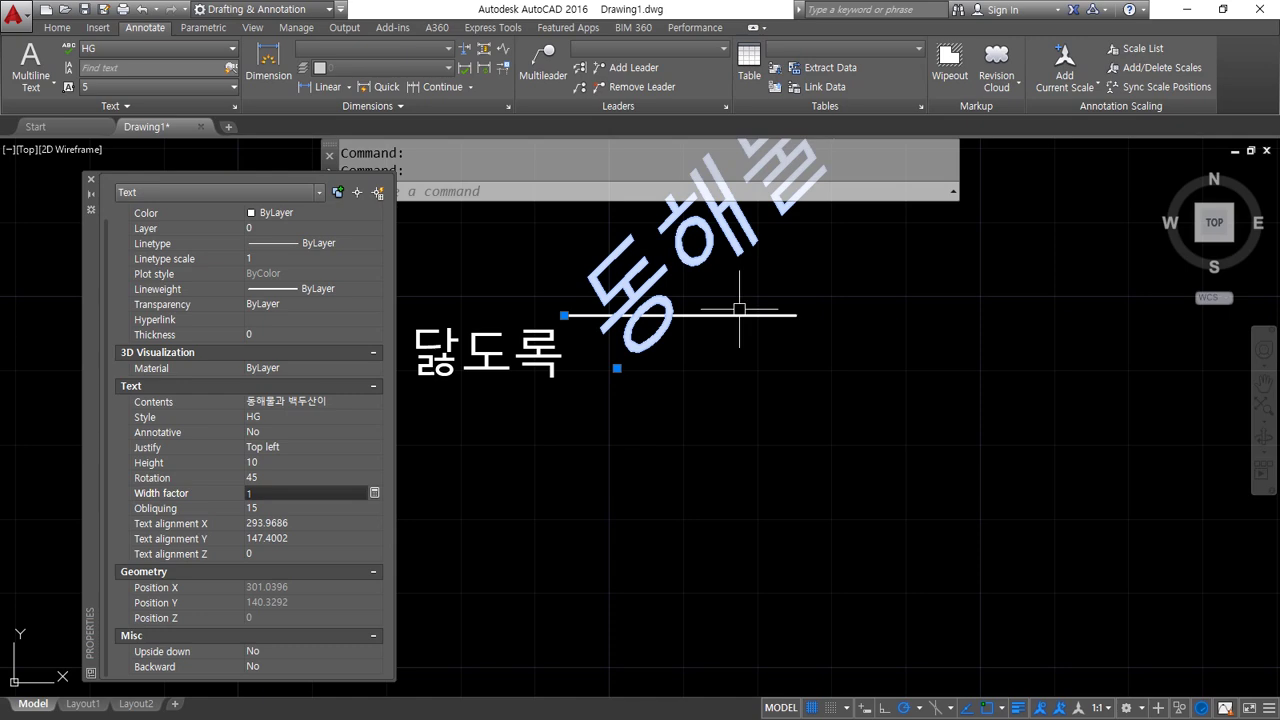
pyautogui.moveTo(741, 312); pyautogui.dragTo(655, 545, button='middle')
pyautogui.moveTo(918, 331); pyautogui.dragTo(780, 518, button='middle')
pyautogui.scroll(-4, 785, 425)
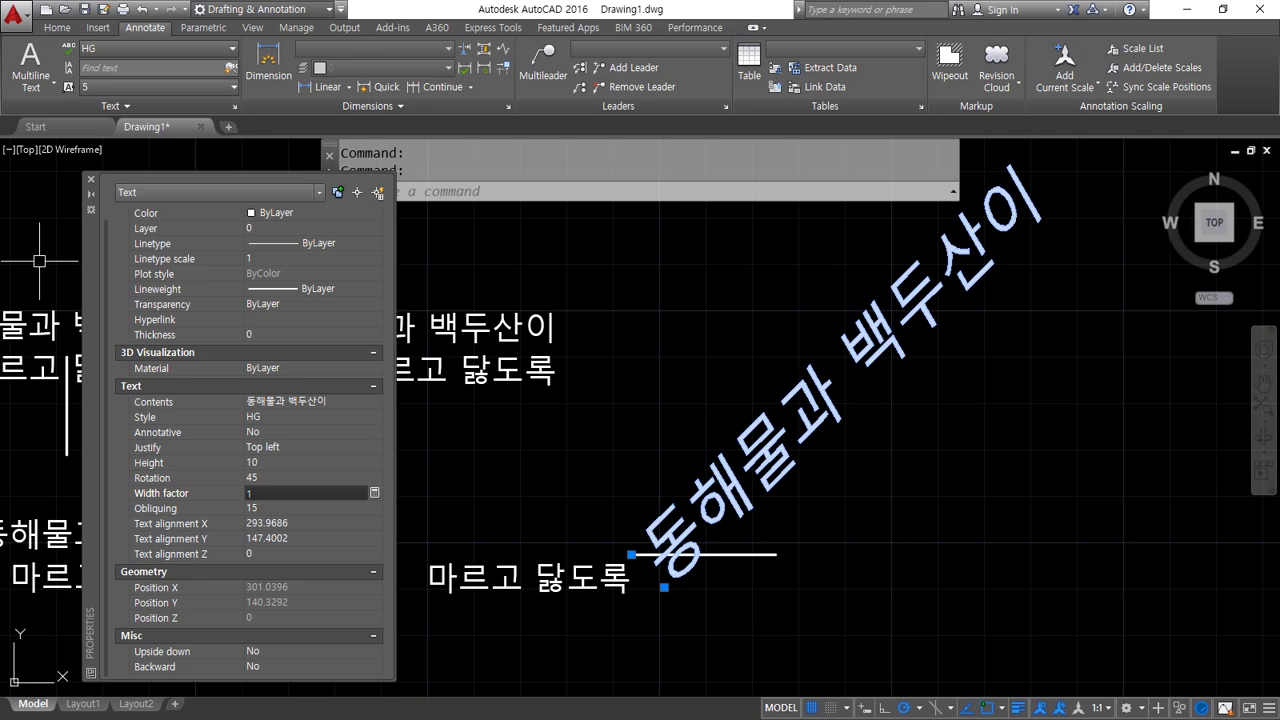
# Close the text properties and examine the fonts available for the HG style in the Text Style settings.
pyautogui.hotkey('ctrl', '1')
pyautogui.write('st')
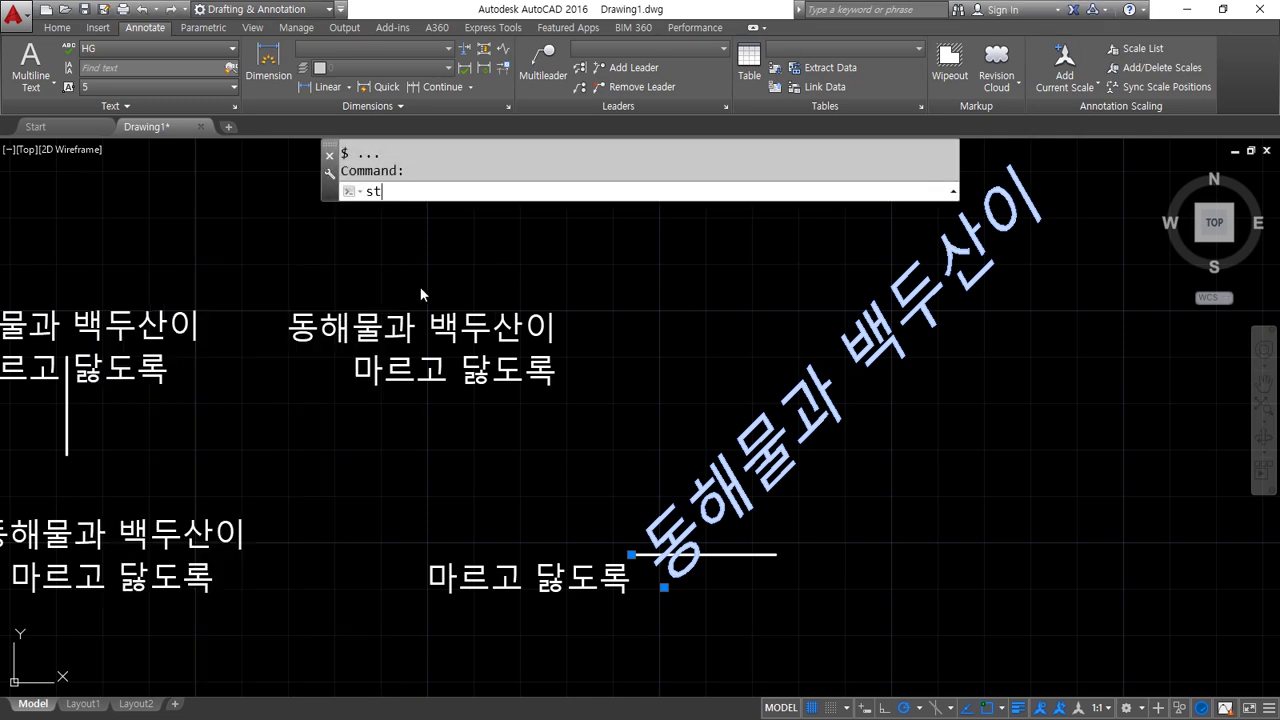
pyautogui.press('Return')
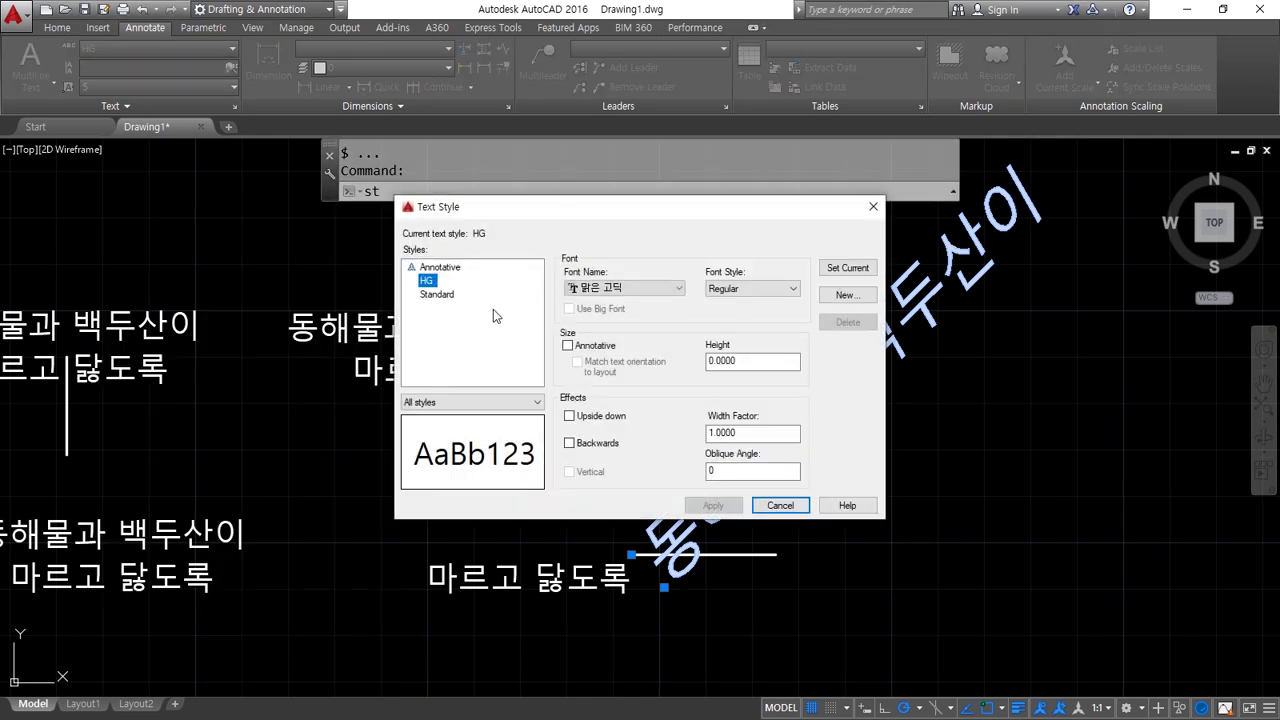
pyautogui.click(662, 287)
pyautogui.scroll(10, 670, 359)
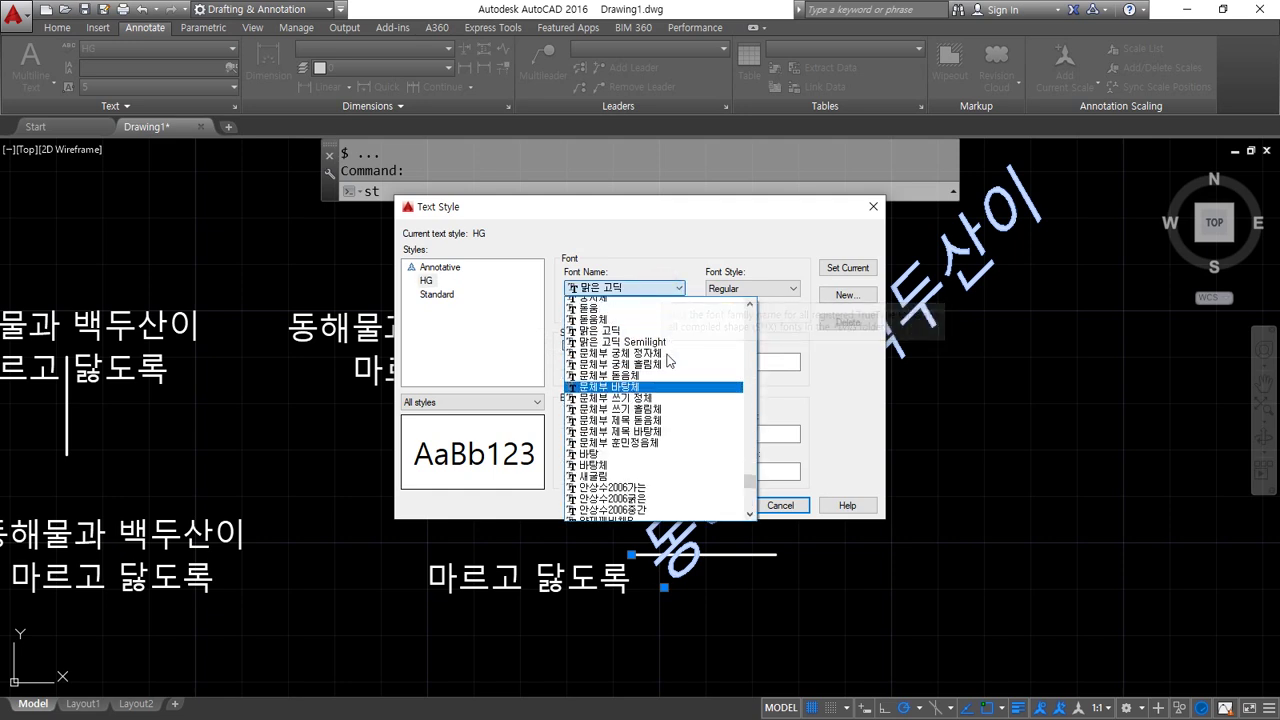
pyautogui.scroll(4, 670, 359)
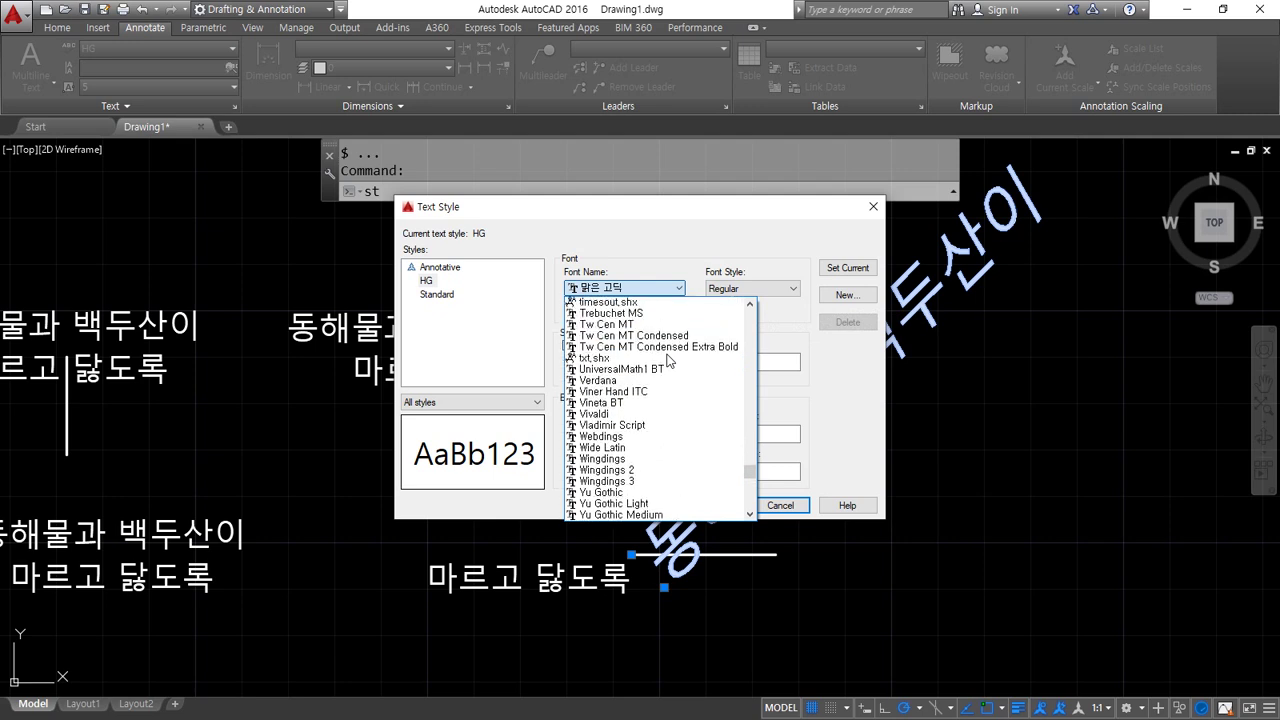
pyautogui.scroll(2, 667, 360)
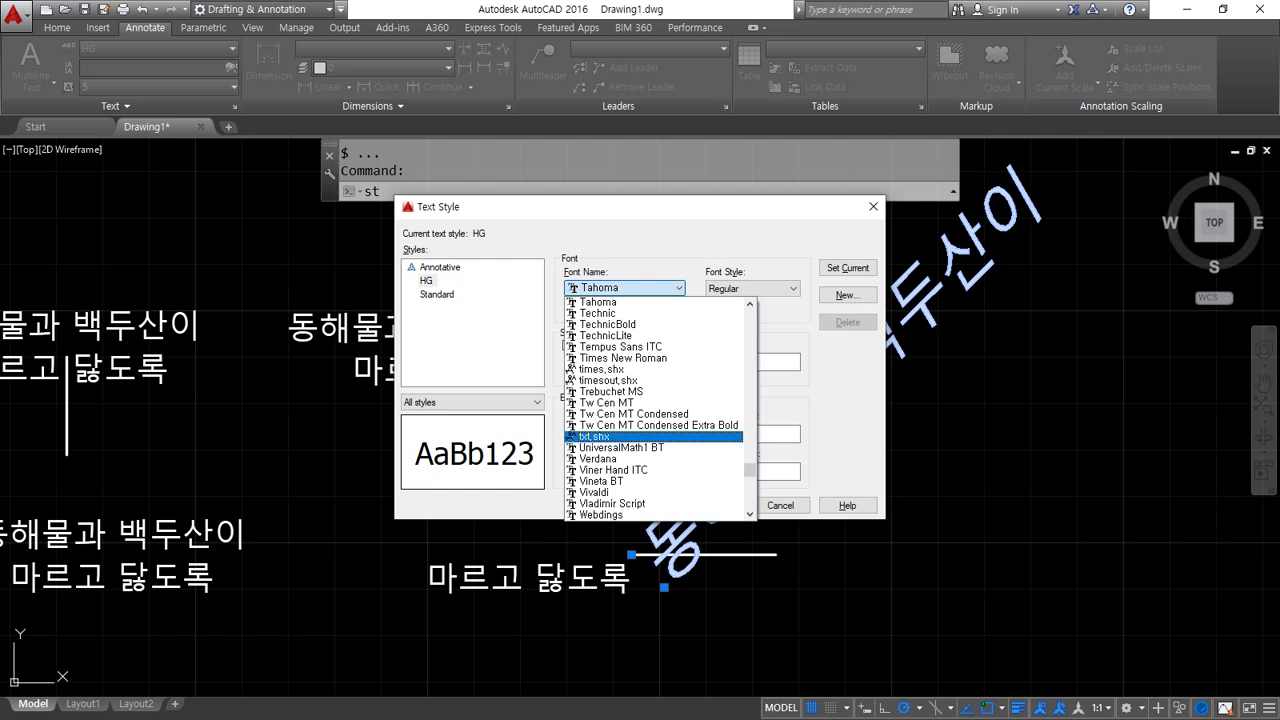
# Switch to the Notepad notes and add "*.ttf/ *.fon - 윈도우 전용서체" on a line below the INSertion note.
pyautogui.hotkey('alt', 'Tab')
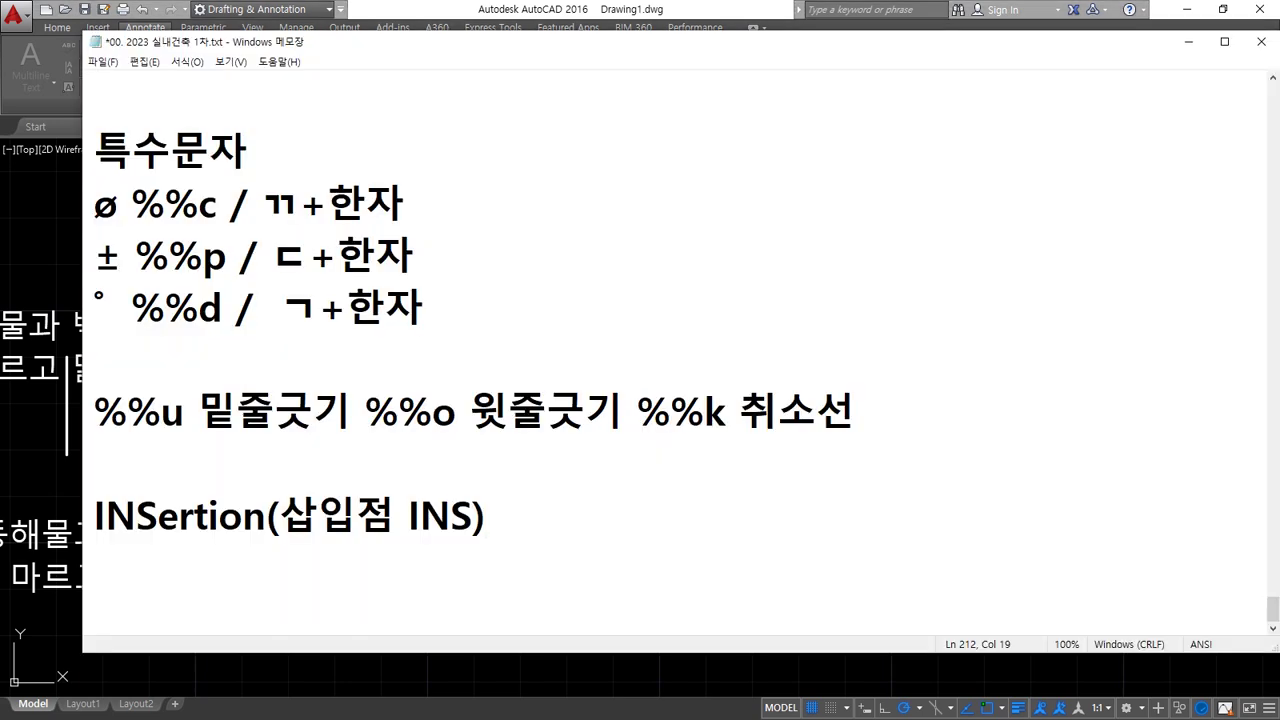
pyautogui.write('*.ttf')
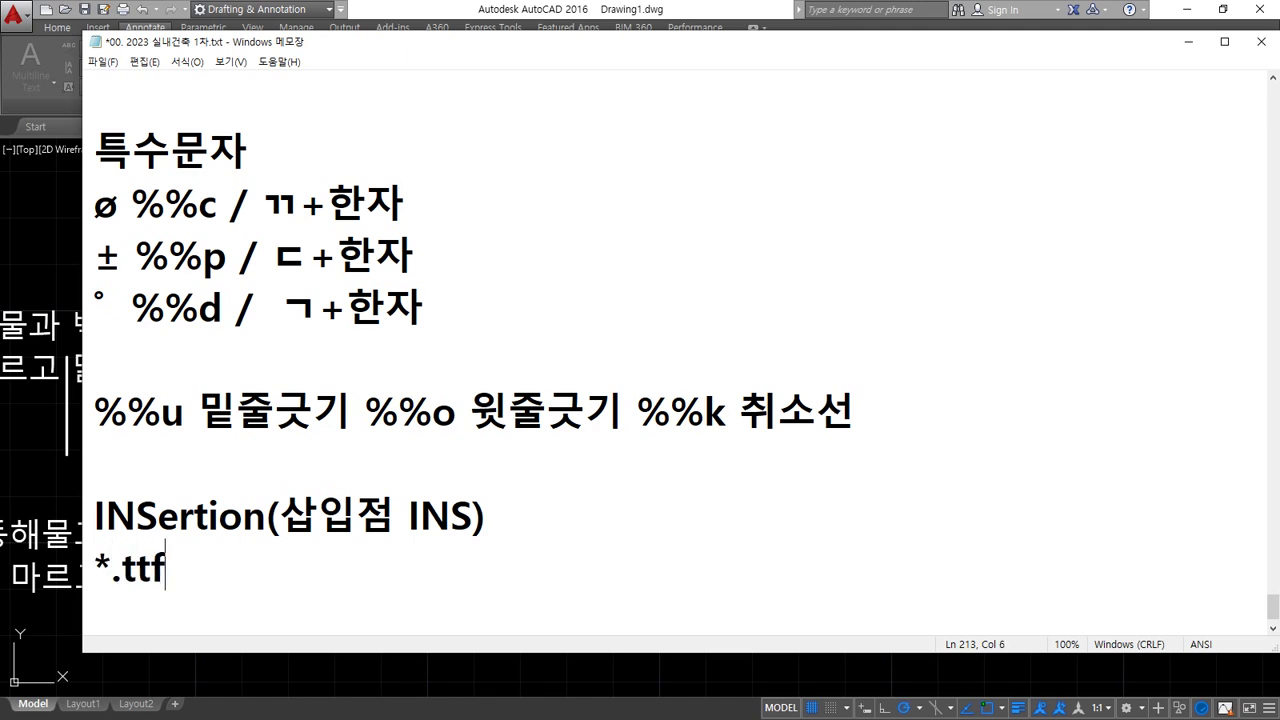
pyautogui.write('/ *.fon')
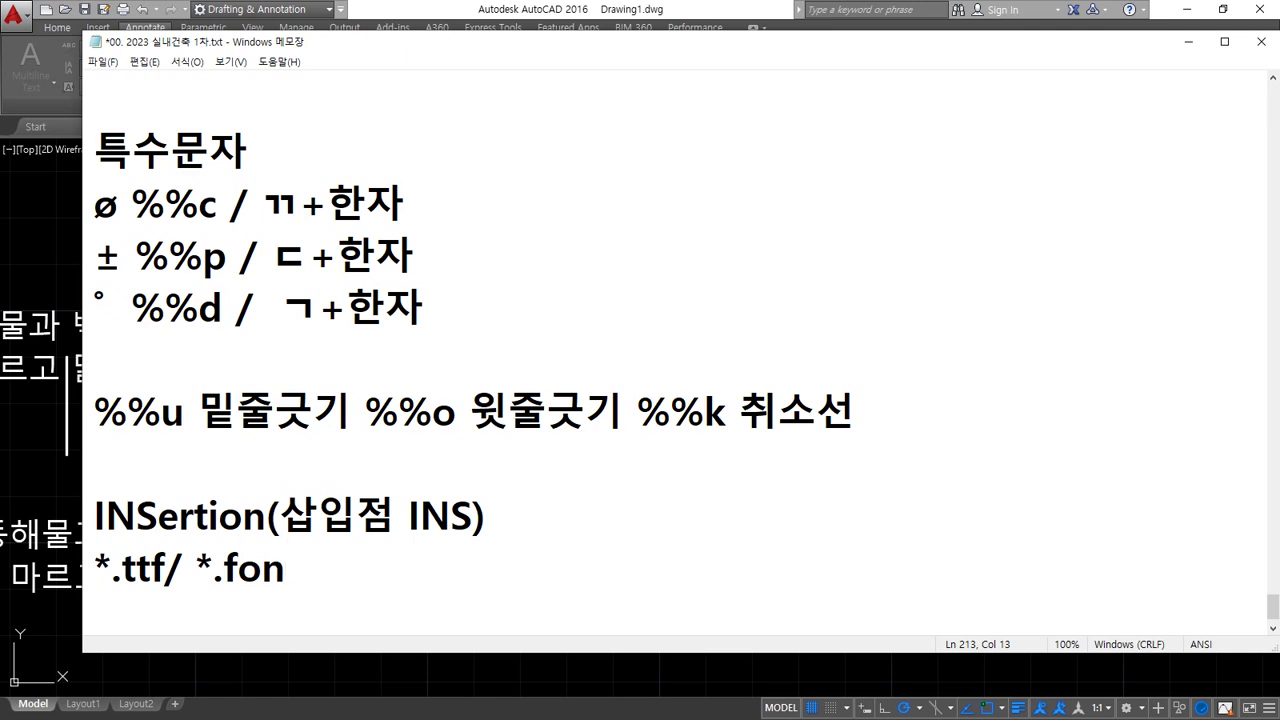
pyautogui.write('dnls')
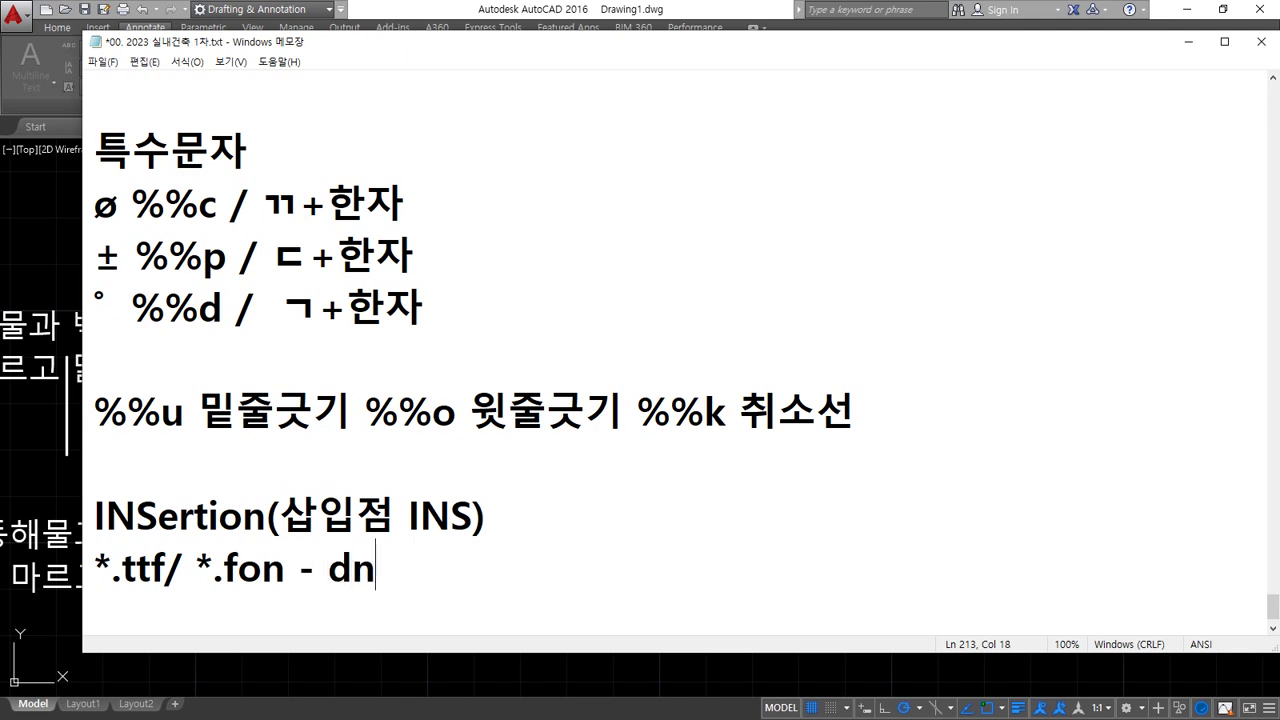
pyautogui.press('BackSpace')
pyautogui.press('BackSpace')
pyautogui.press('BackSpace')
pyautogui.press('BackSpace')
pyautogui.write('윈도우 전요')
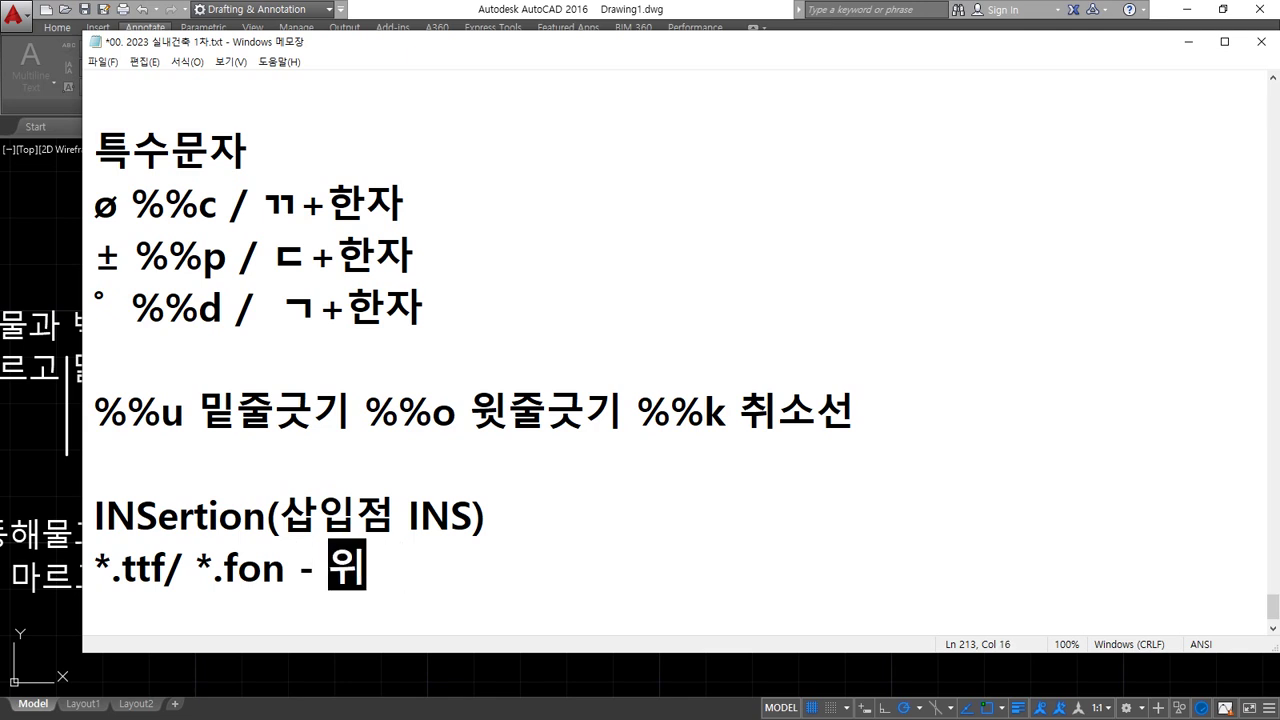
pyautogui.write('용서체')
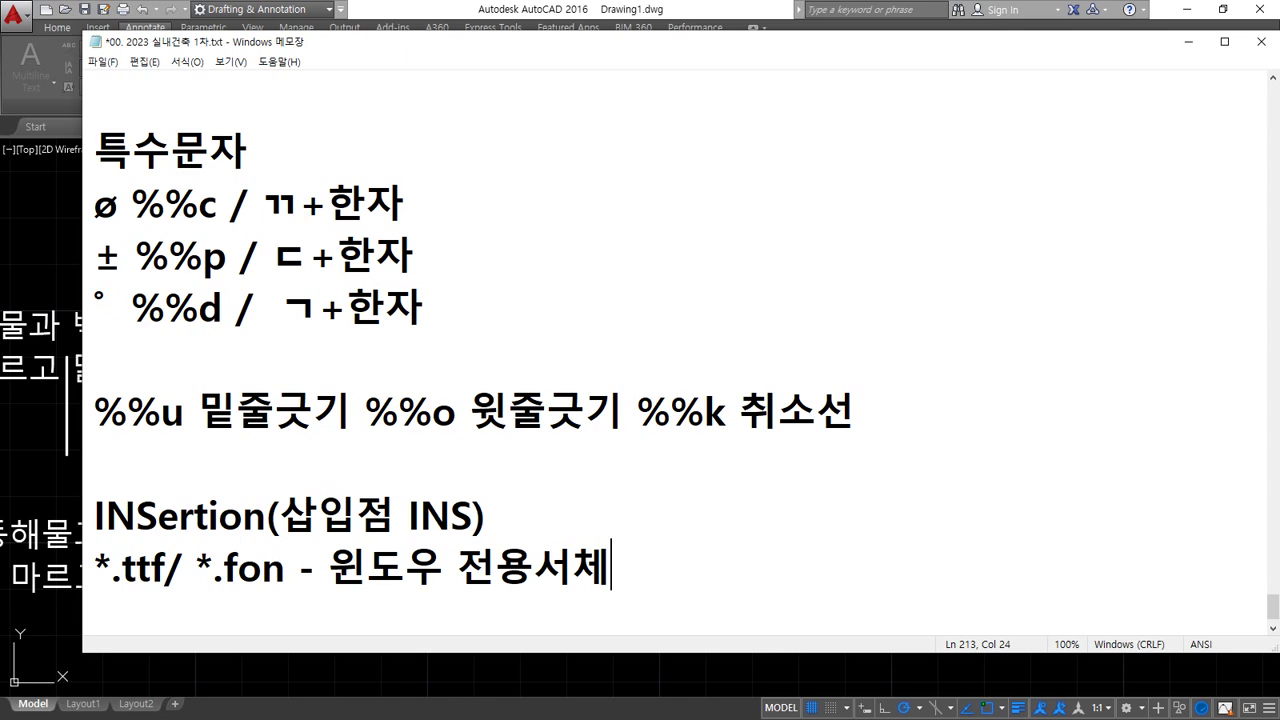
# Open File Explorer, view the installed fonts in C:\Windows\Fonts, and return to the Windows folder.
pyautogui.hotkey('alt', 'Tab')
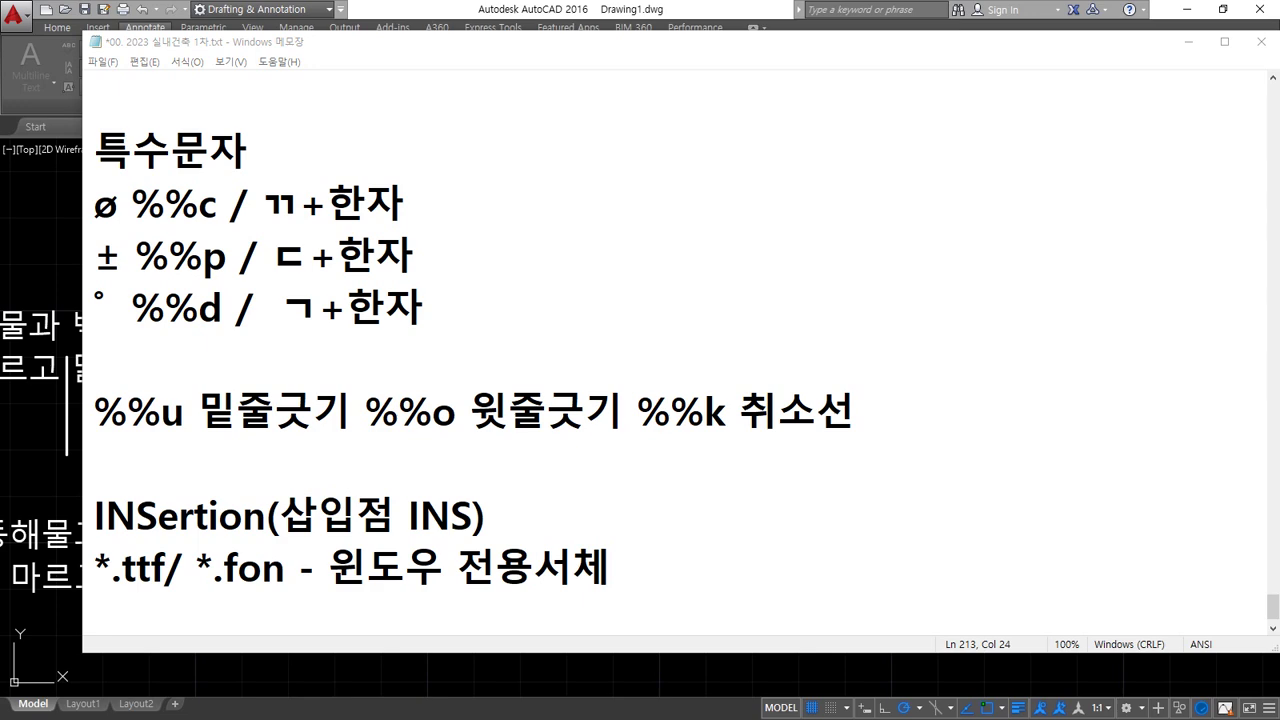
pyautogui.press('super+e')
pyautogui.scroll(-2, 425, 520)
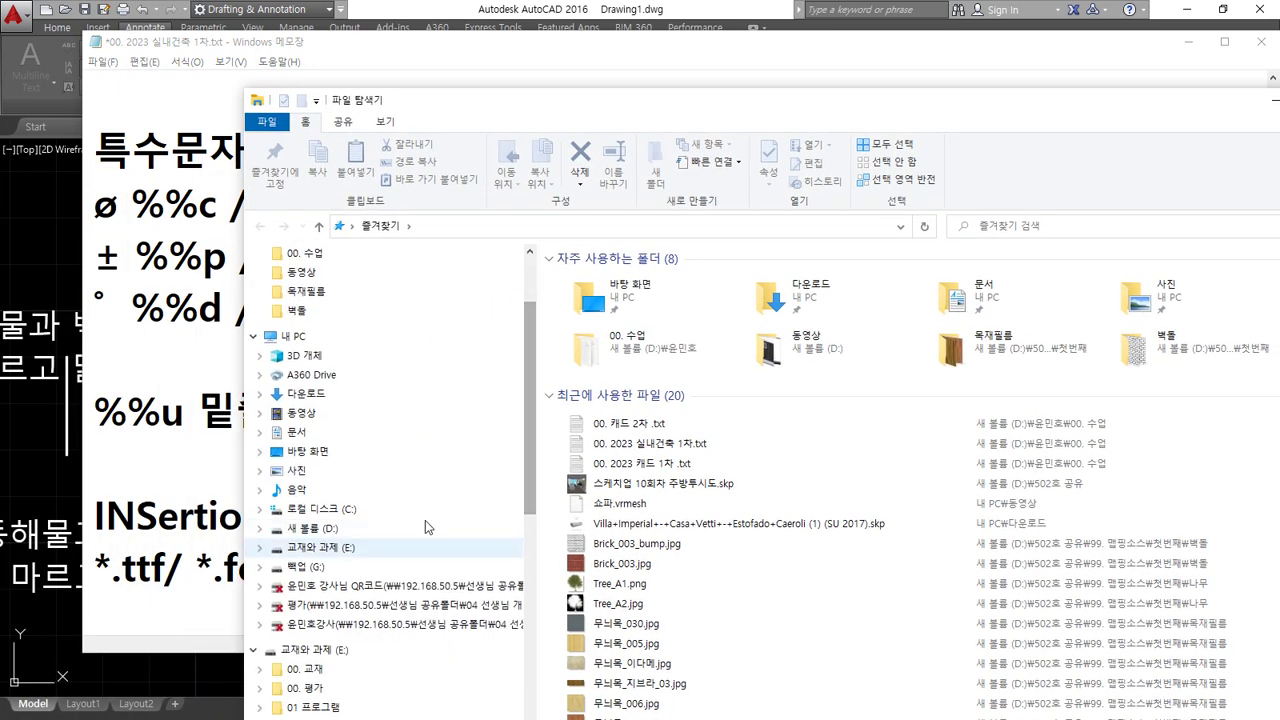
pyautogui.click(332, 510)
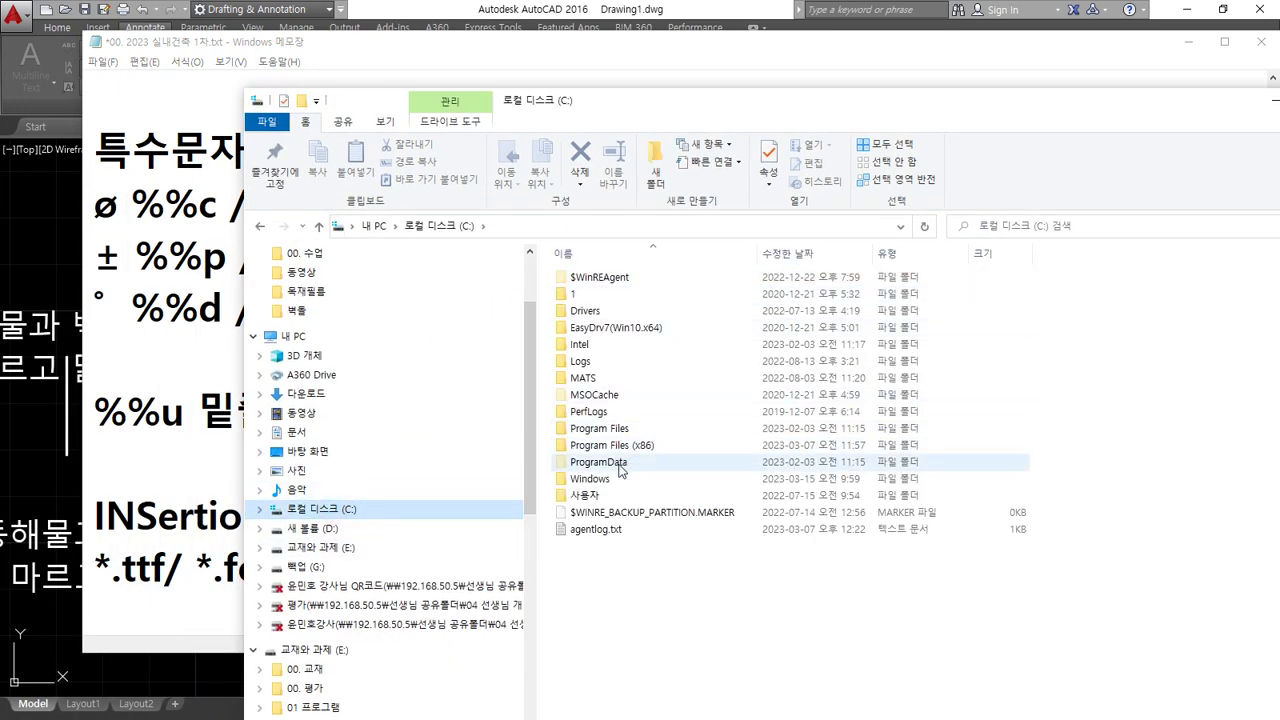
pyautogui.doubleClick(606, 479)
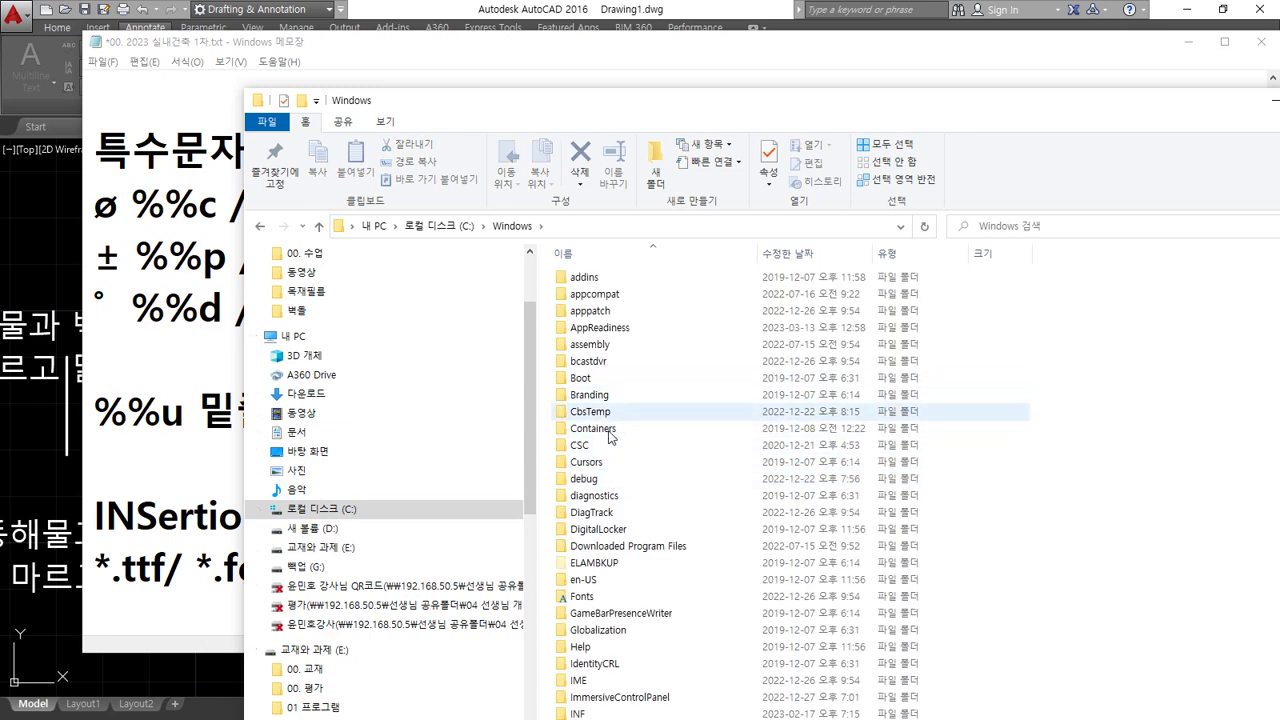
pyautogui.click(604, 598)
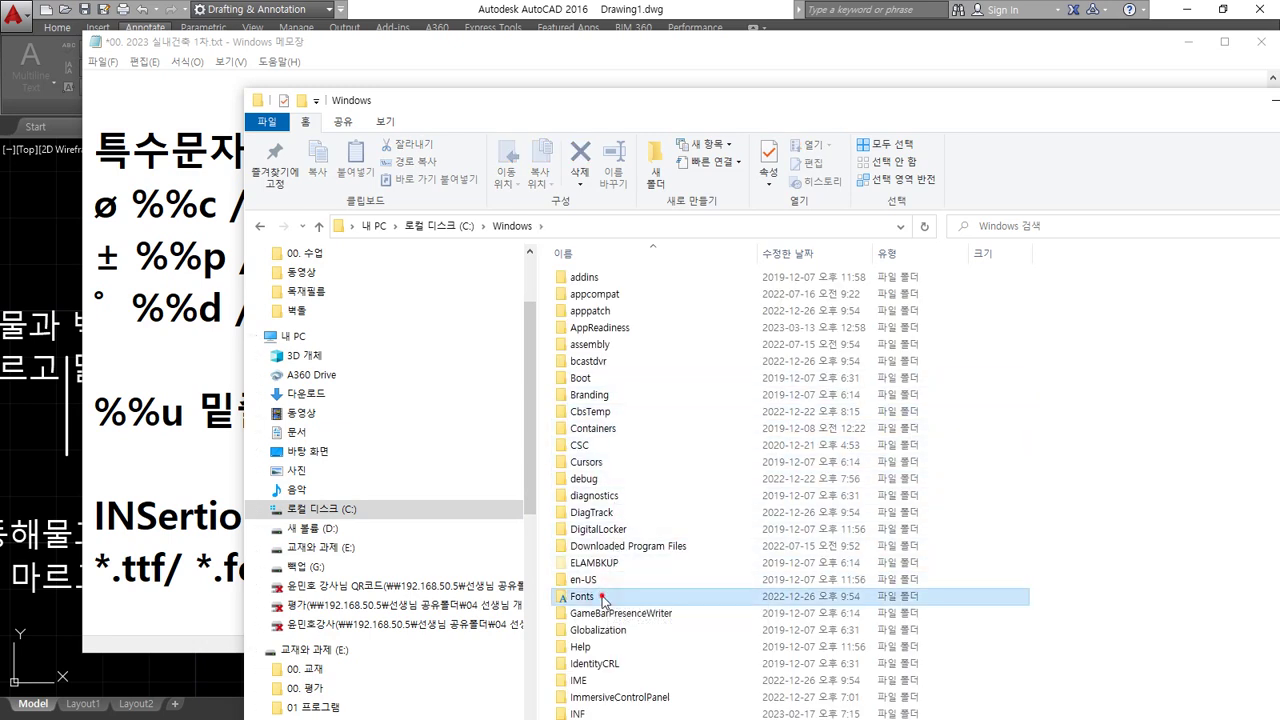
pyautogui.doubleClick(604, 598)
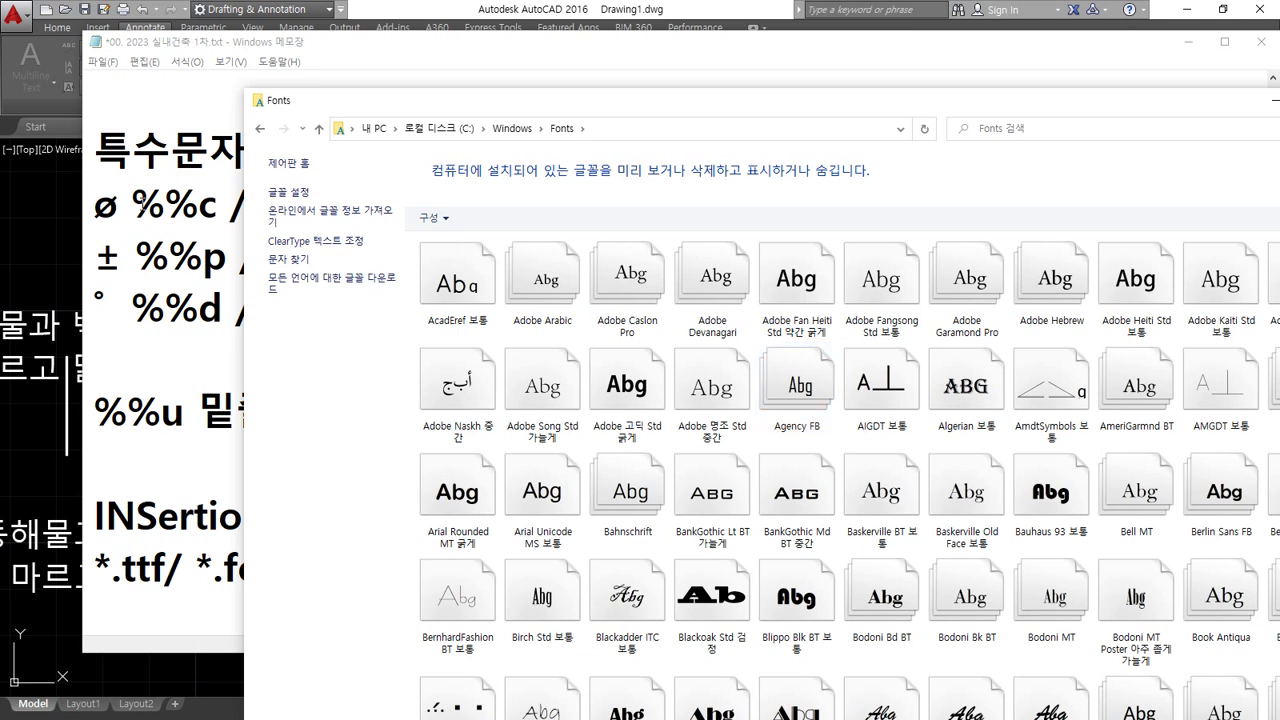
pyautogui.click(318, 129)
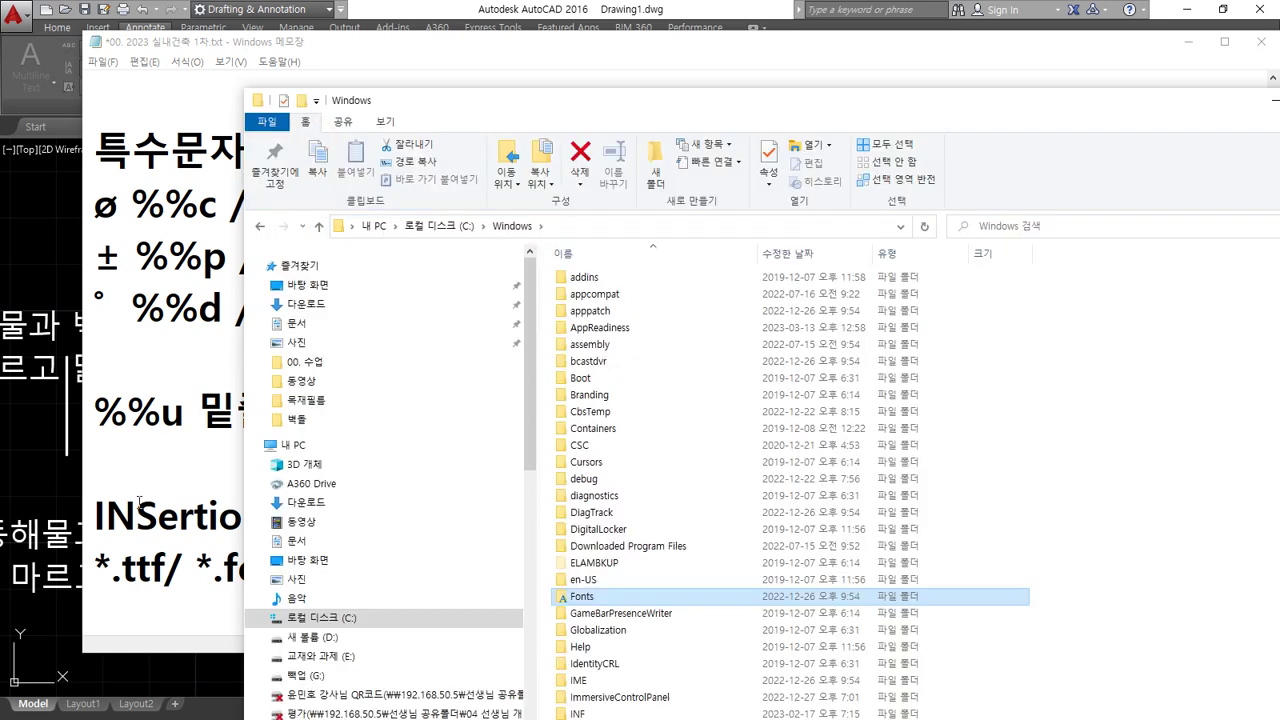
# Return to the Notepad notes and add the line "*.shx - AutoCAD 전용서체 (Big Font)" below the *.ttf/ *.fon line.
pyautogui.click(157, 530)
pyautogui.press('End')
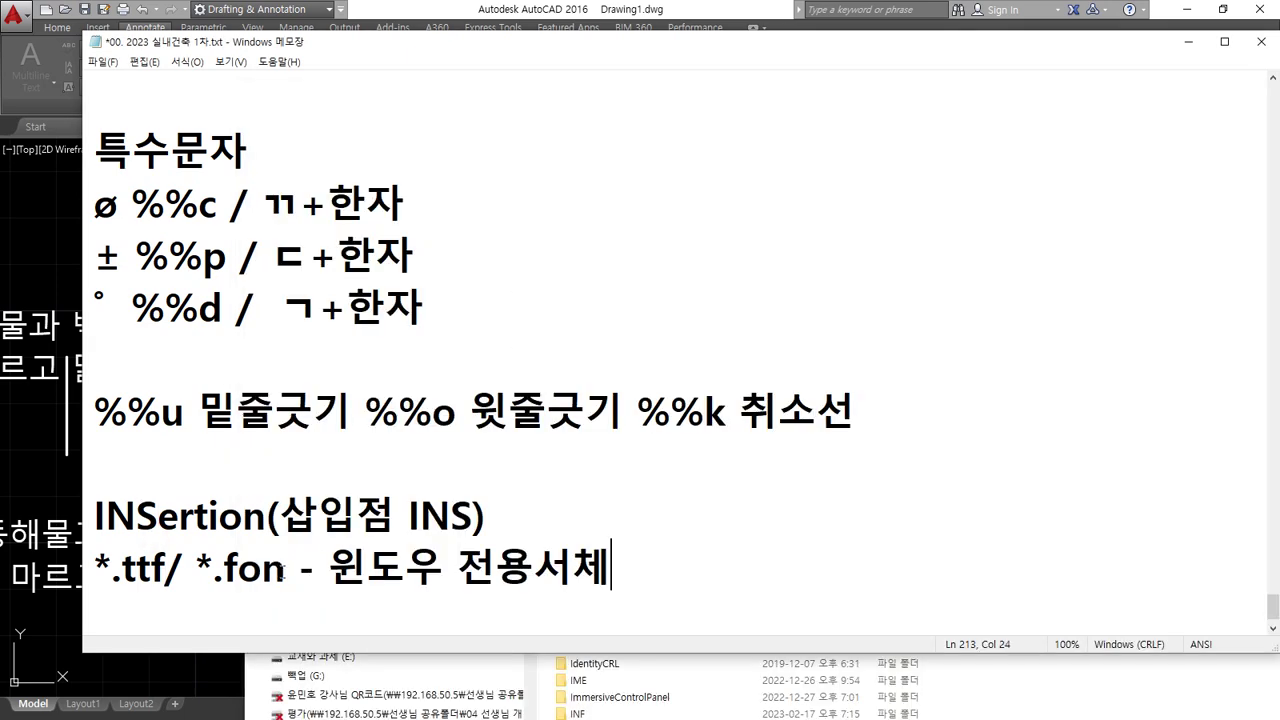
pyautogui.press('Return')
pyautogui.write('.shx')
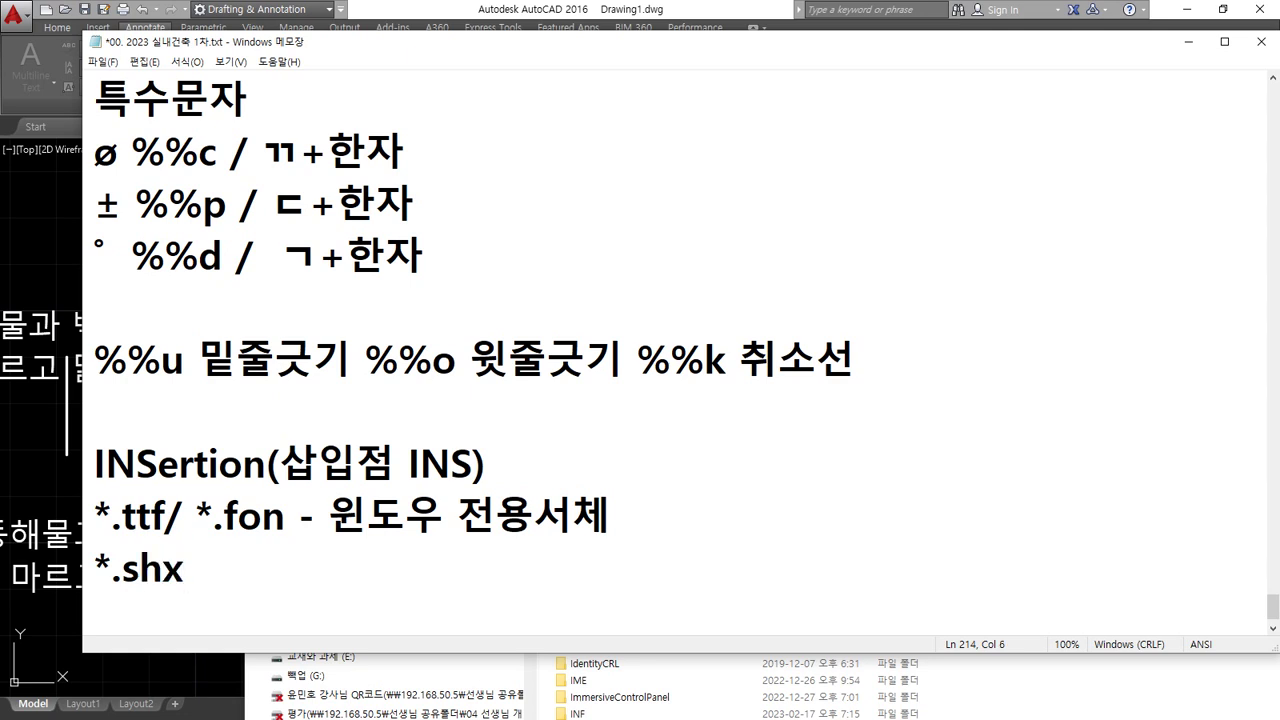
pyautogui.write(' - AutoCAD')
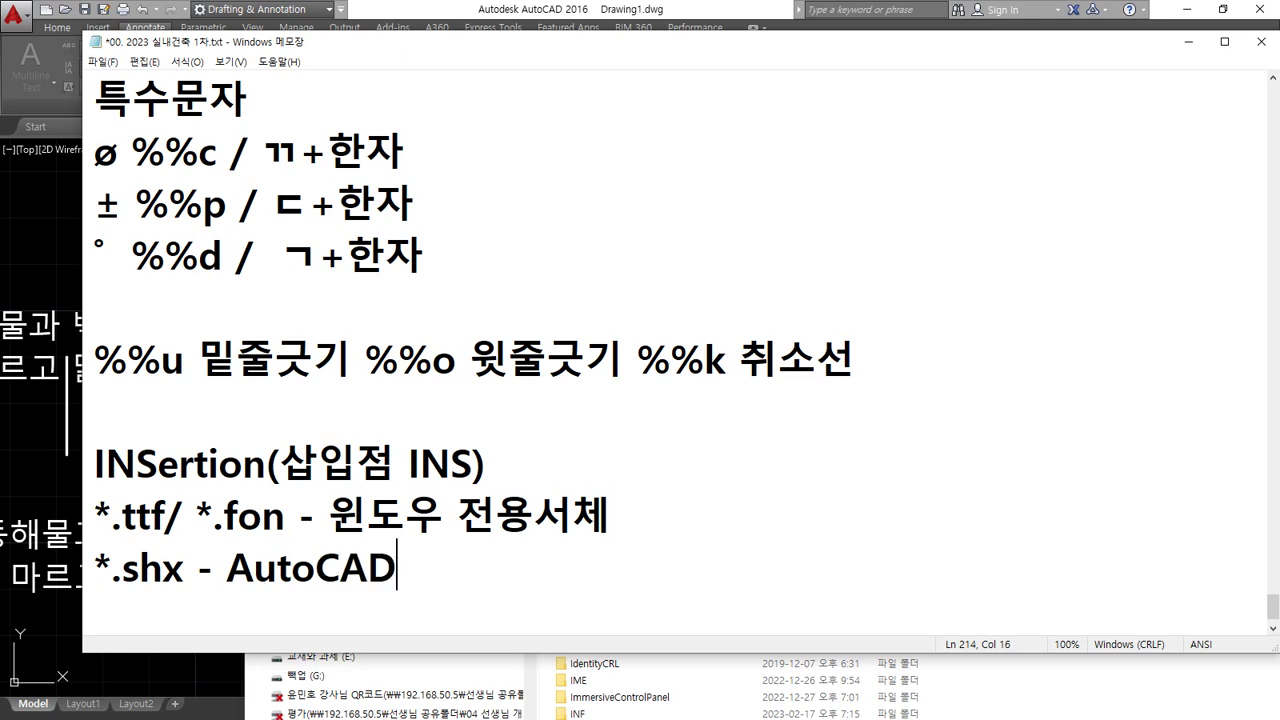
pyautogui.write(' 전용서체')
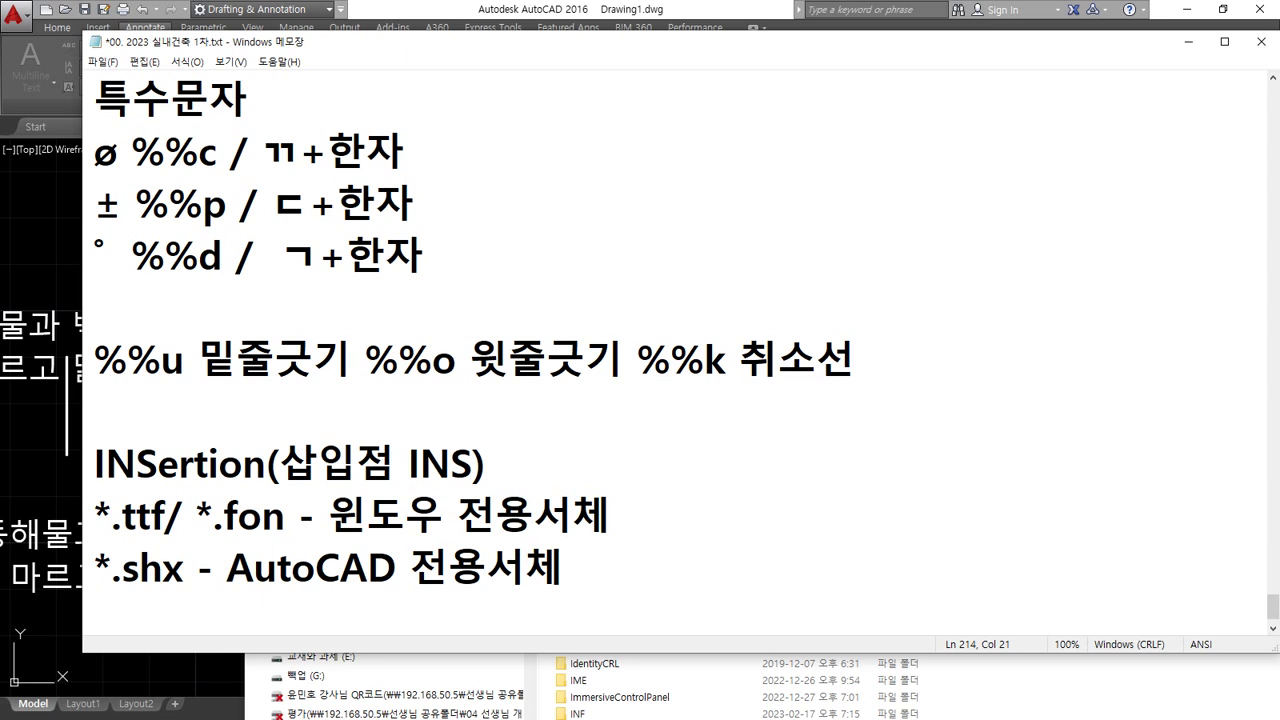
pyautogui.write(' (Big Font)')
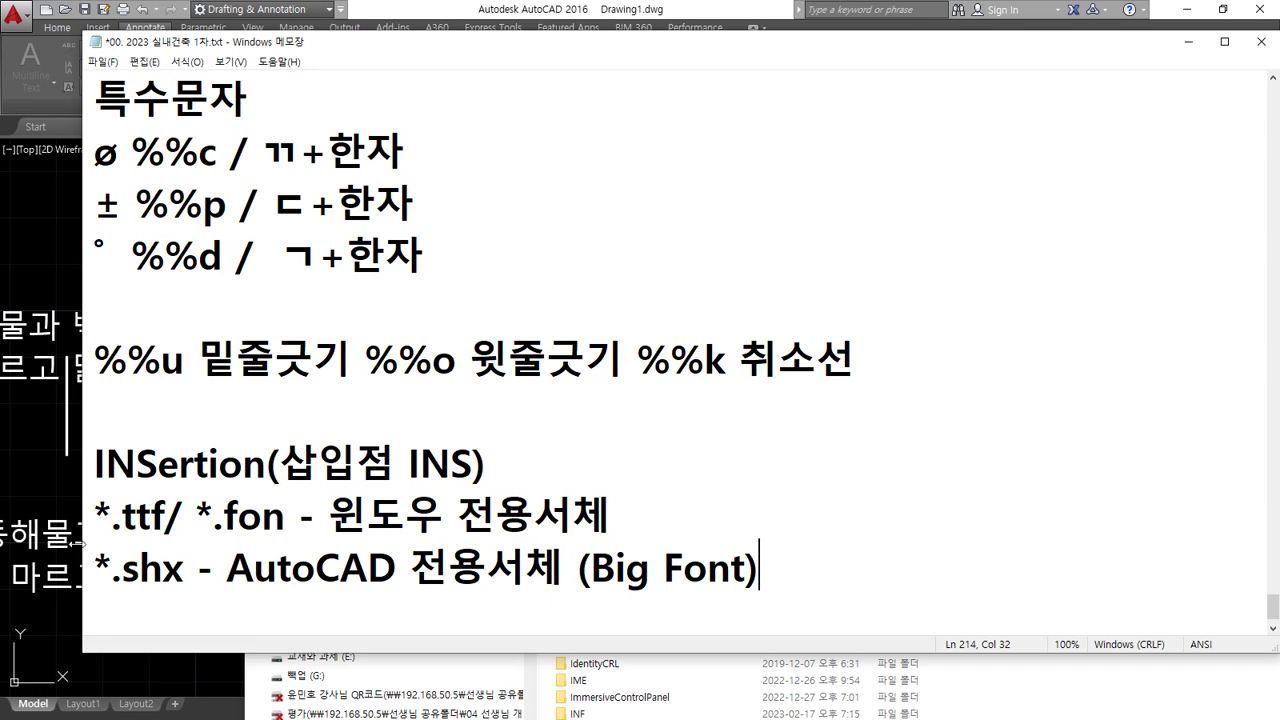
# Switch to File Explorer and view the SHX font folder at C:\Program Files\Autodesk\AutoCAD 2016\Fonts.
pyautogui.click(757, 680)
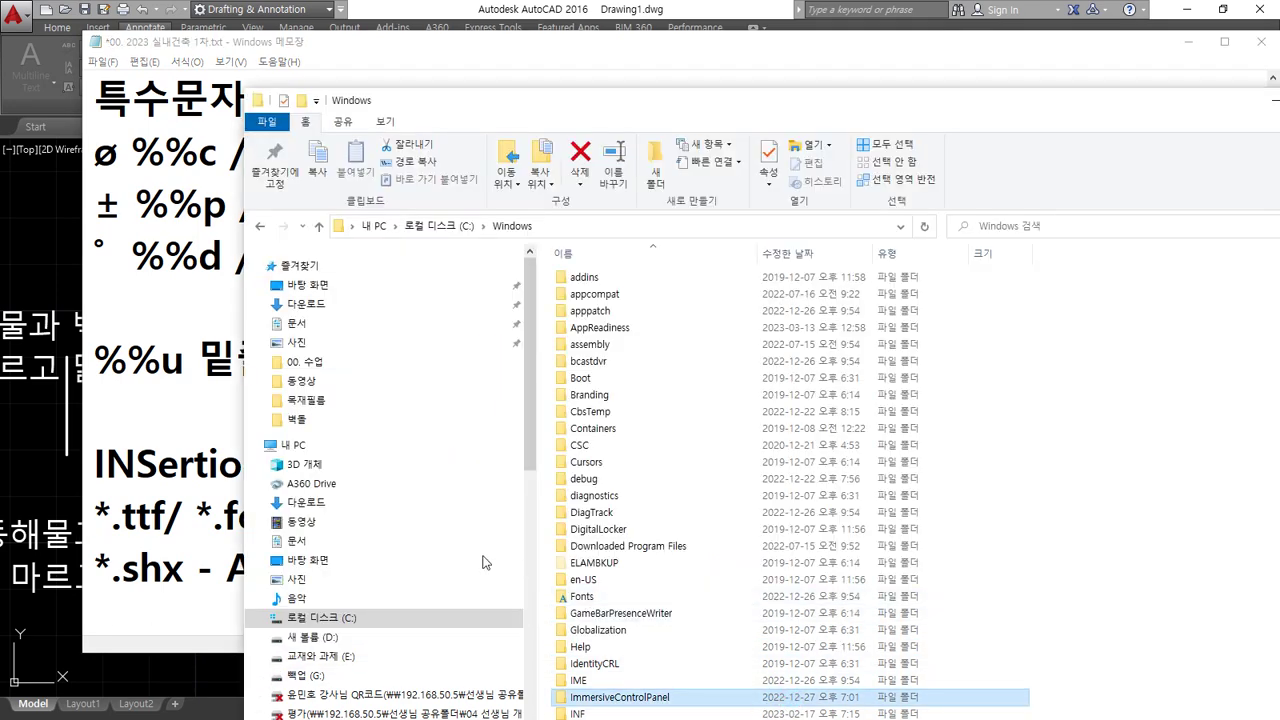
pyautogui.click(335, 618)
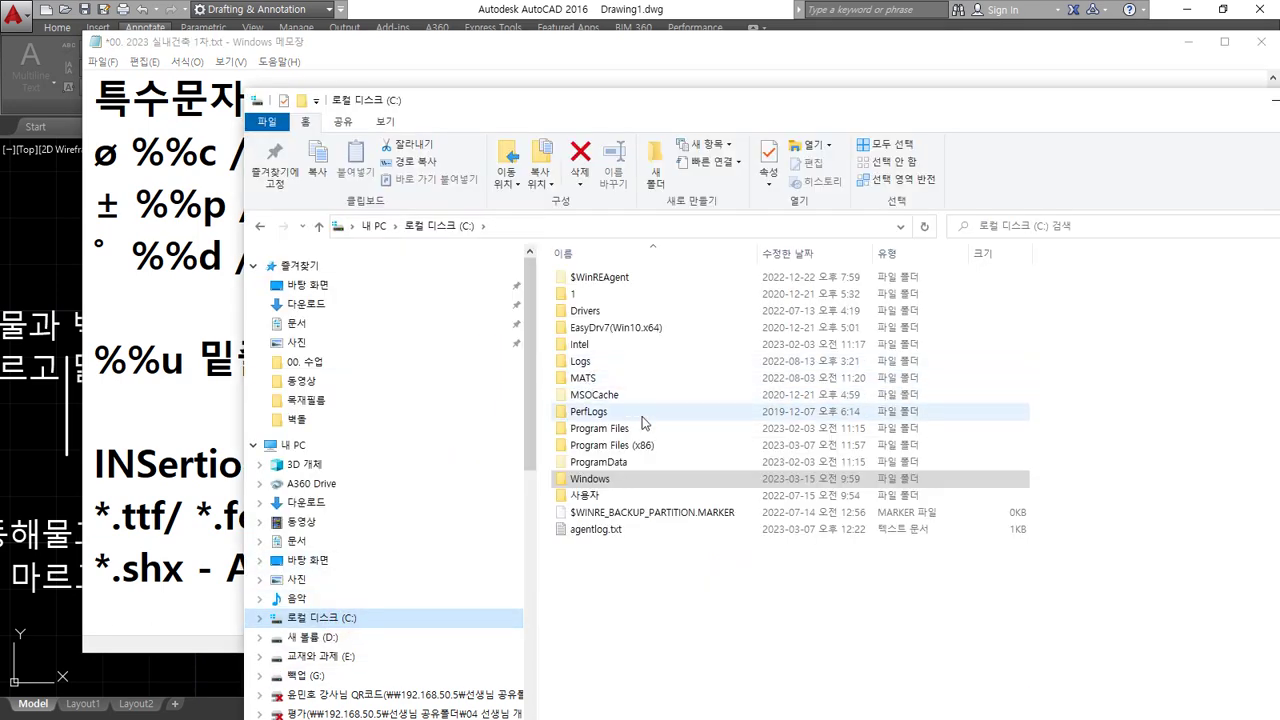
pyautogui.doubleClick(638, 430)
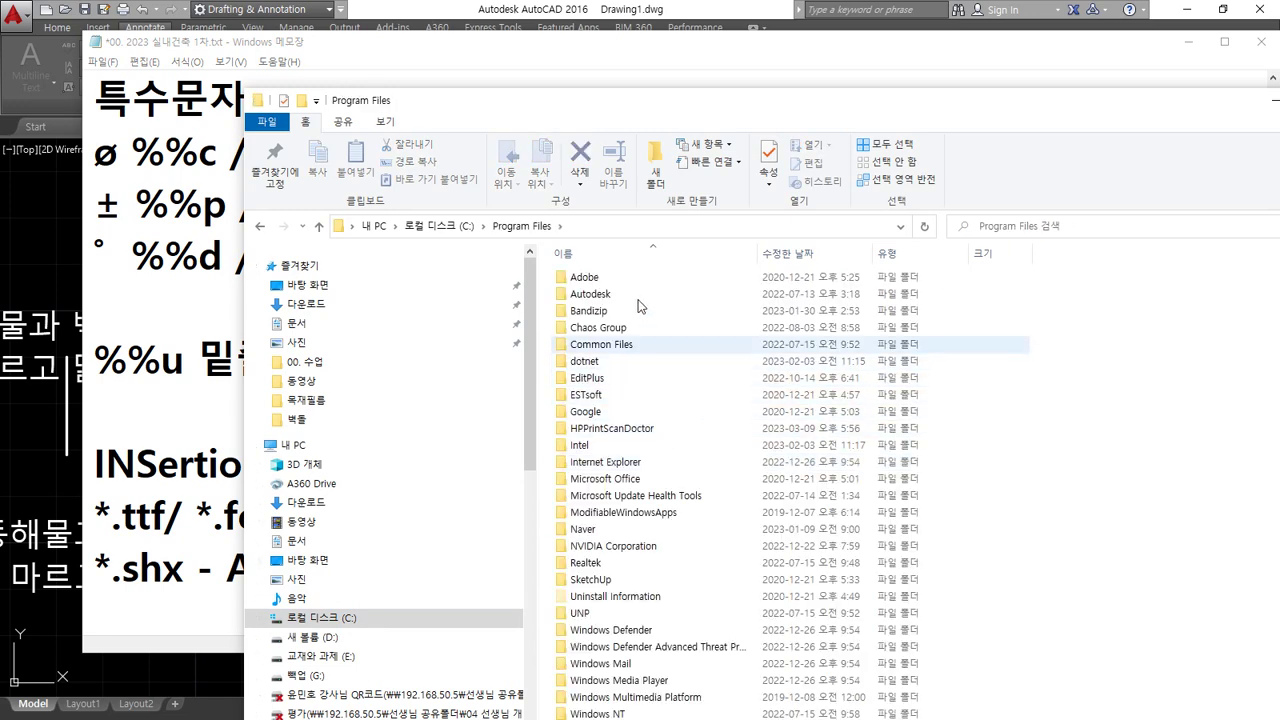
pyautogui.doubleClick(633, 292)
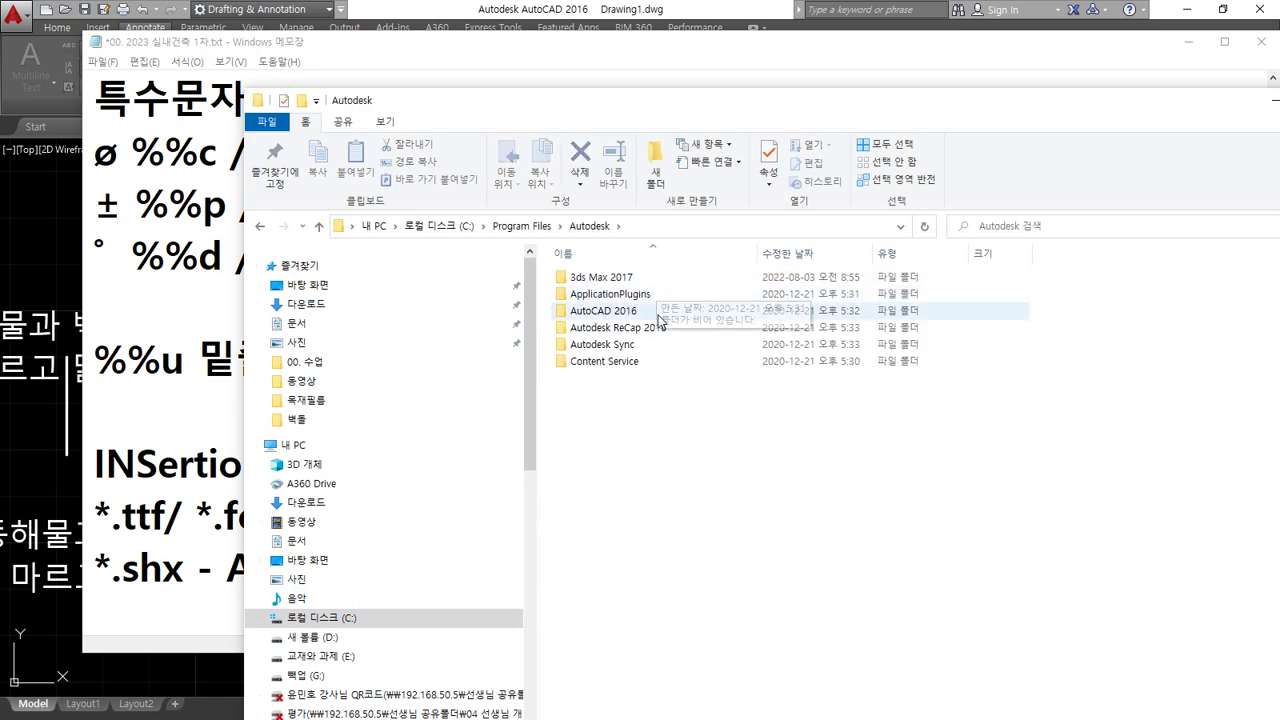
pyautogui.doubleClick(645, 311)
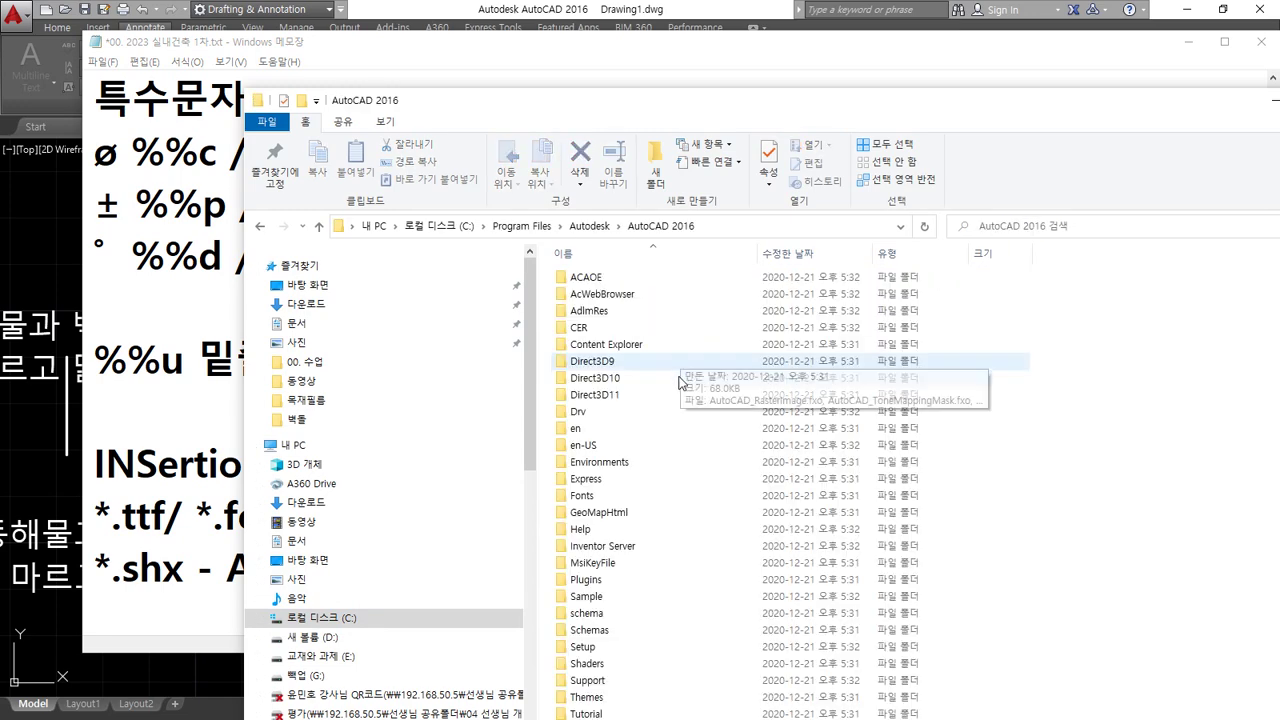
pyautogui.doubleClick(604, 494)
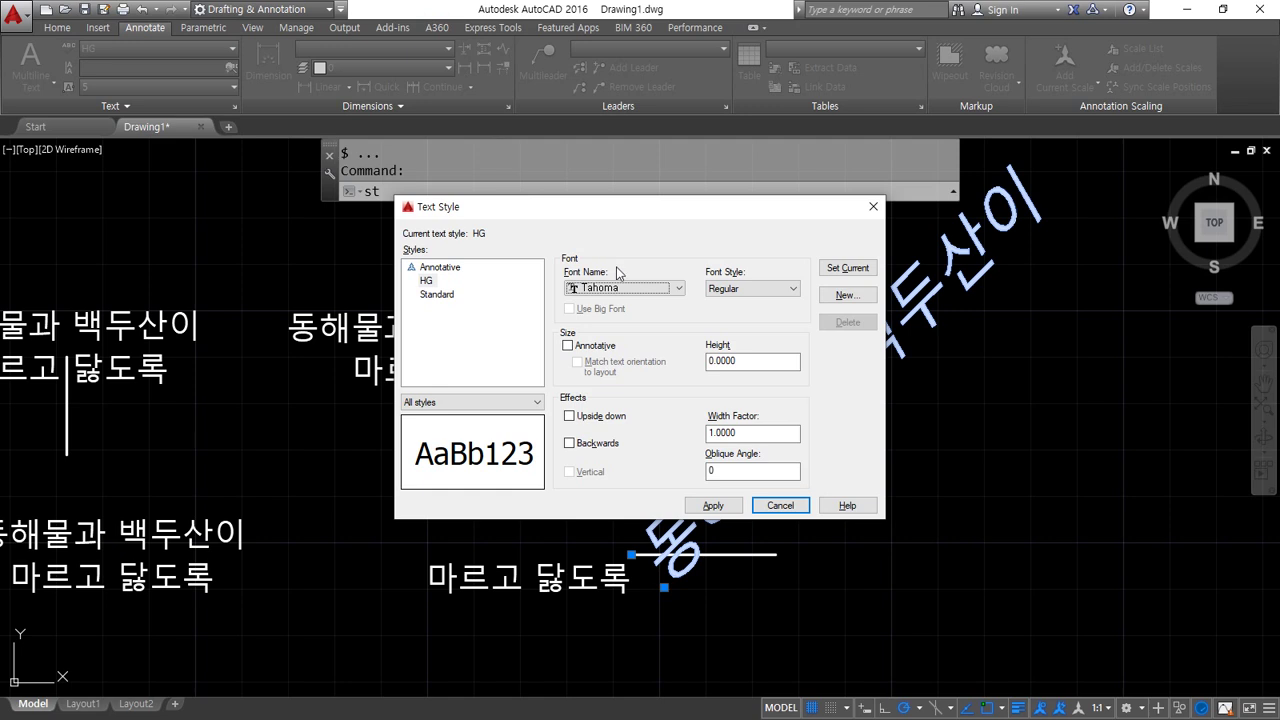
# Set the HG text style's font to txt.shx, enable Use Big Font and check the available SHX fonts.
pyautogui.click(626, 289)
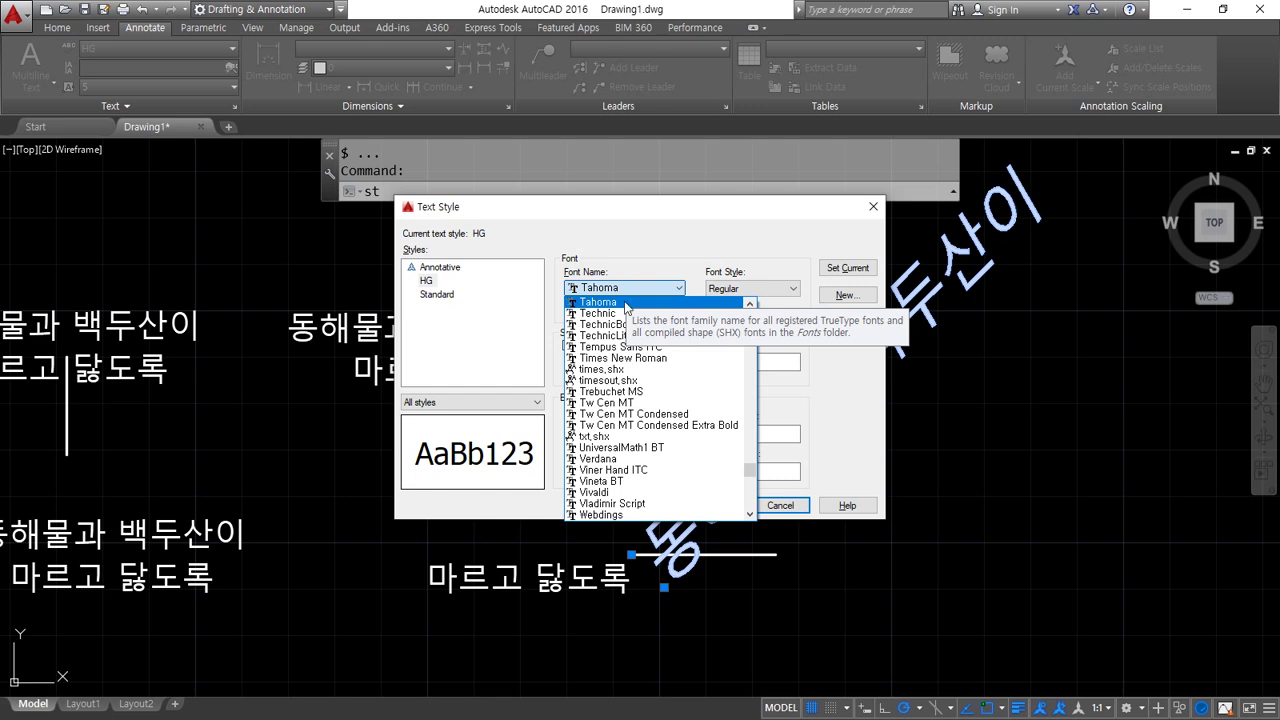
pyautogui.click(605, 437)
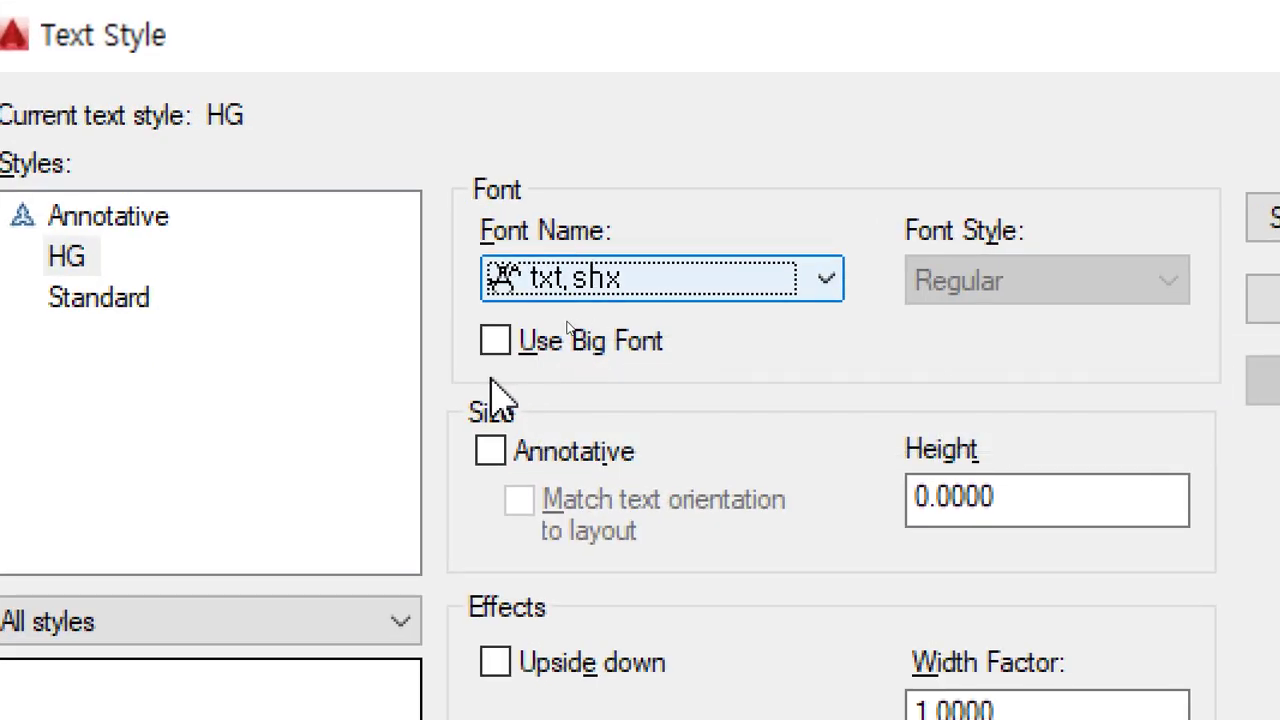
pyautogui.click(651, 350)
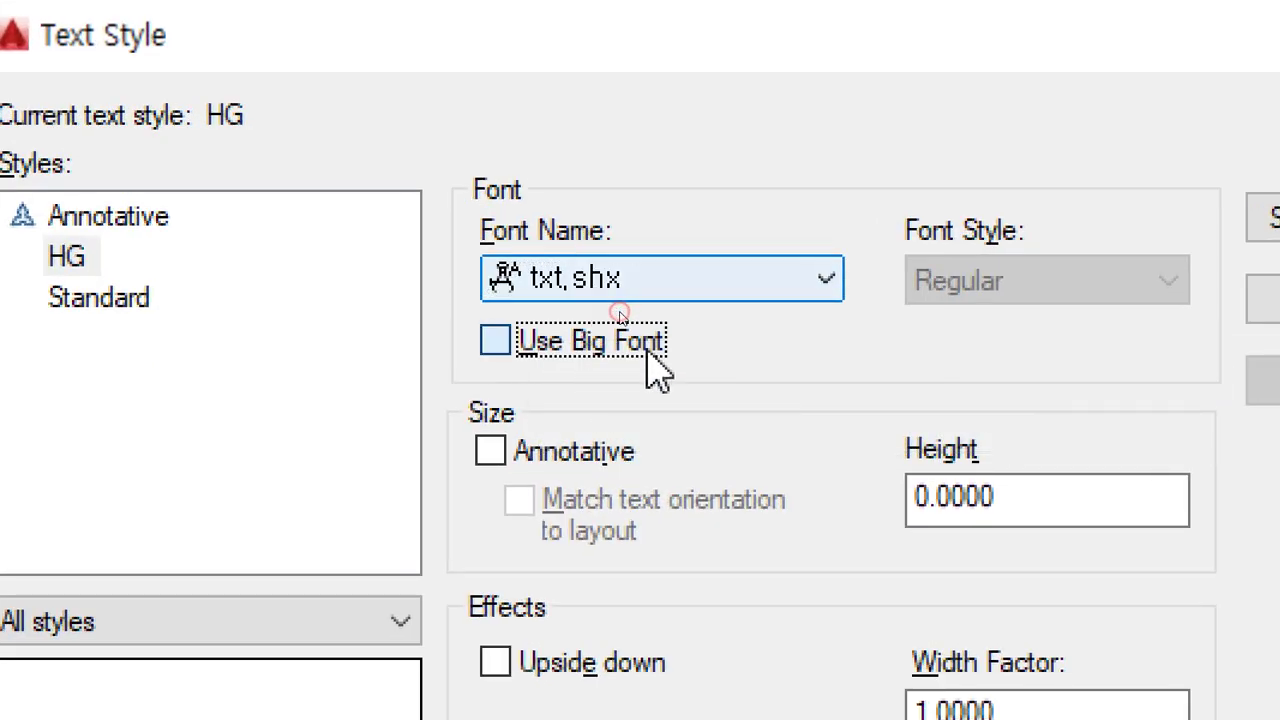
pyautogui.click(664, 289)
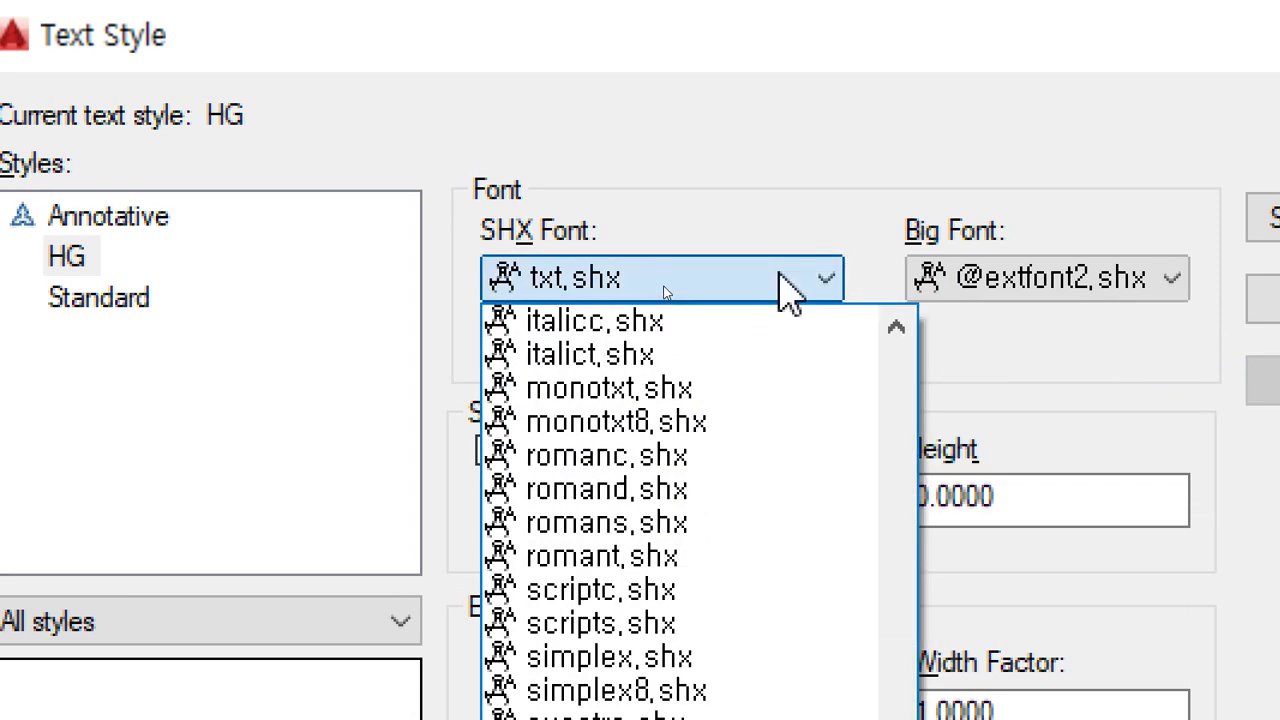
pyautogui.click(790, 290)
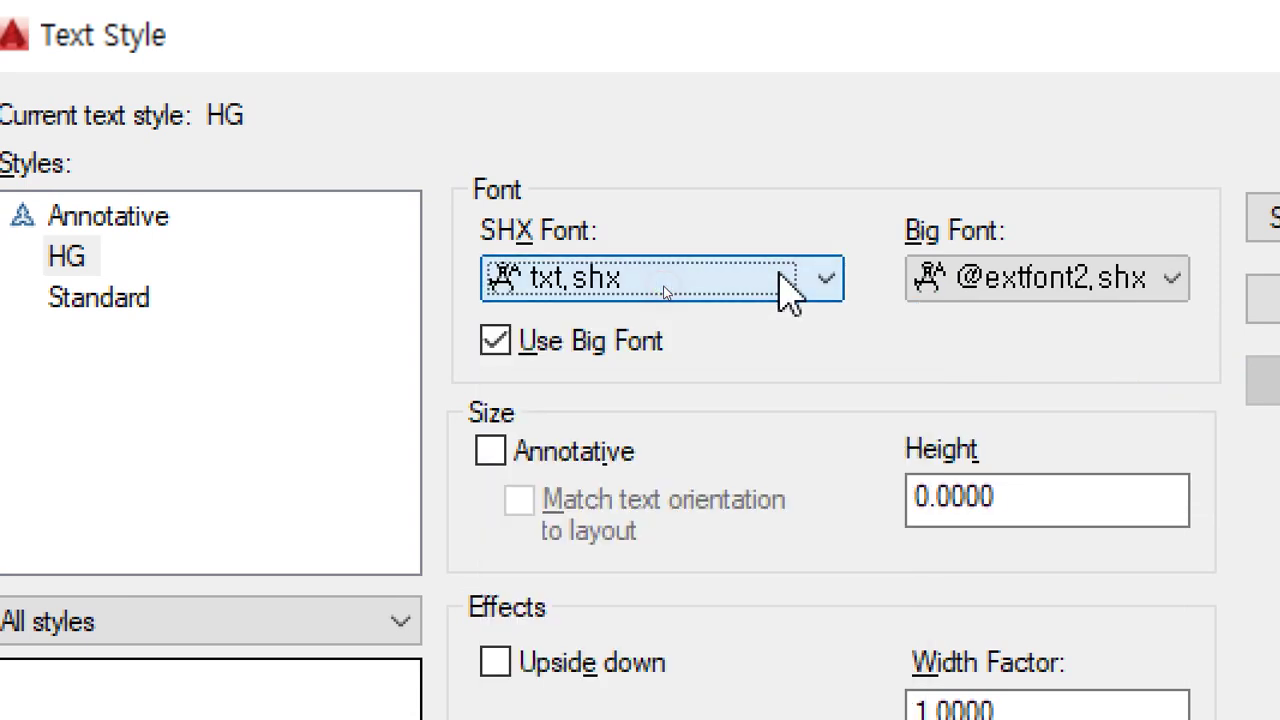
# Choose whgdtxt.shx as the HG style's Big Font, apply the change and close the Text Style settings.
pyautogui.click(1041, 297)
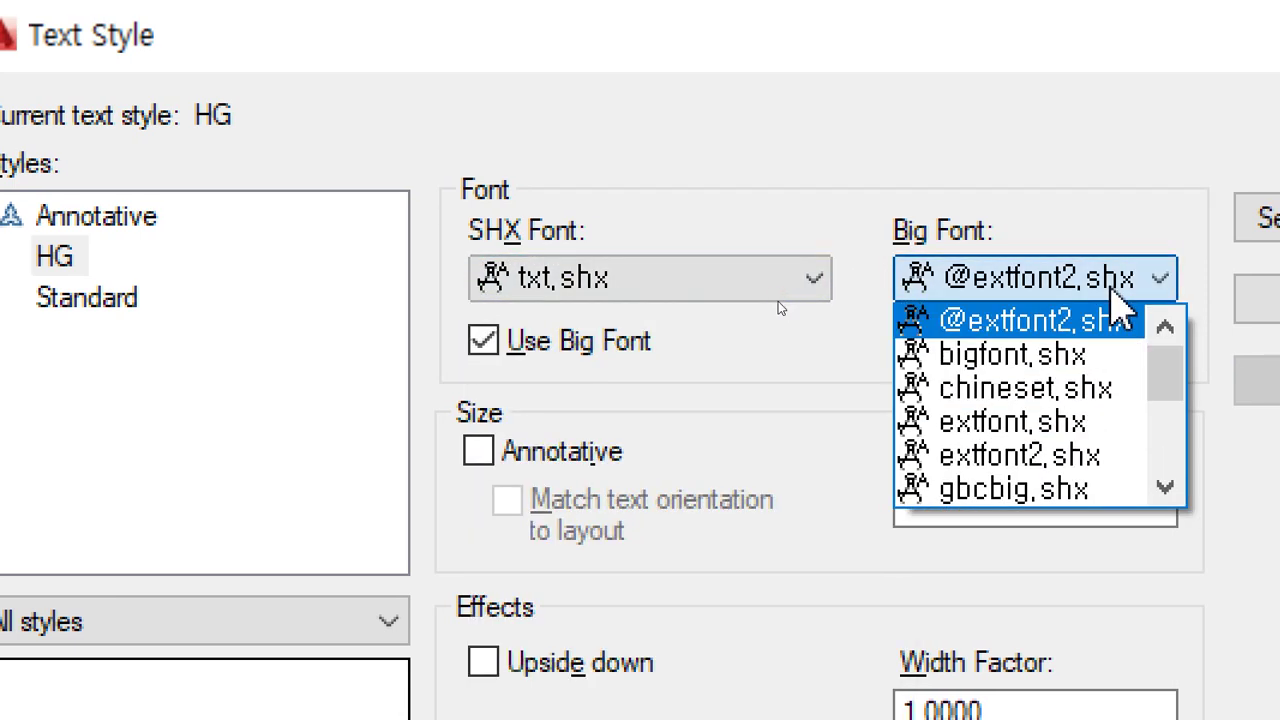
pyautogui.scroll(-3, 1110, 400)
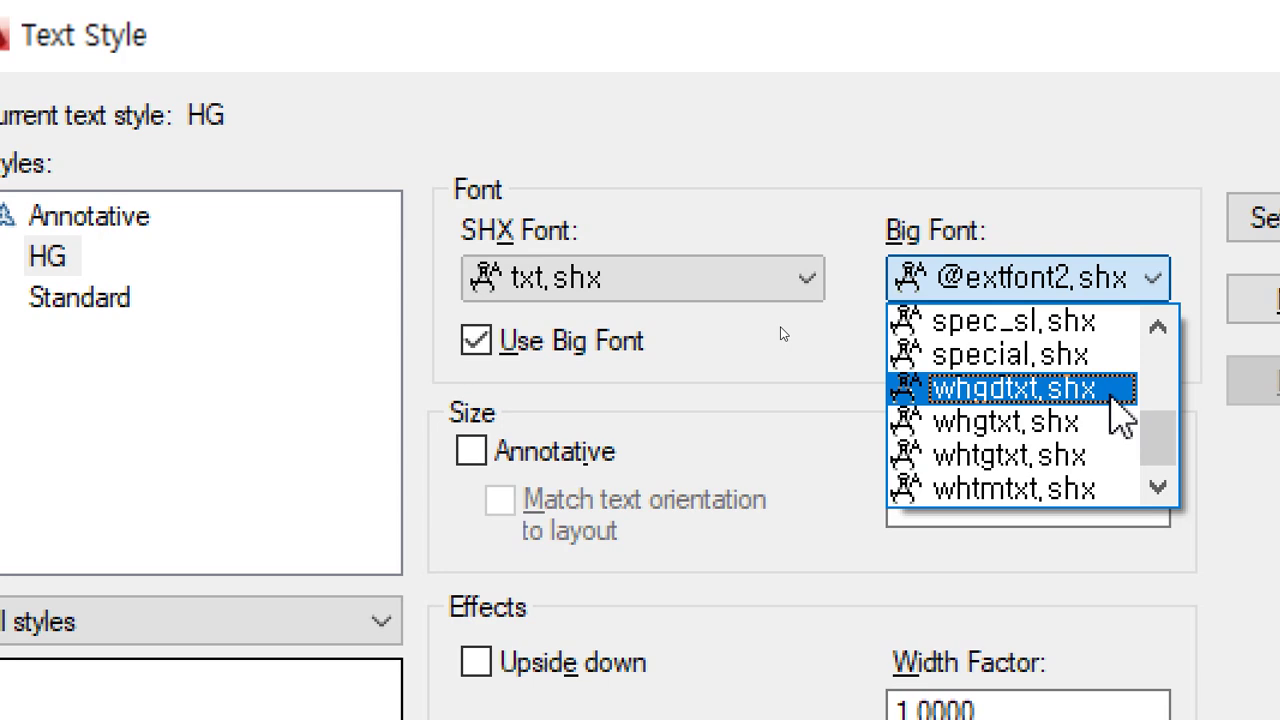
pyautogui.click(1112, 398)
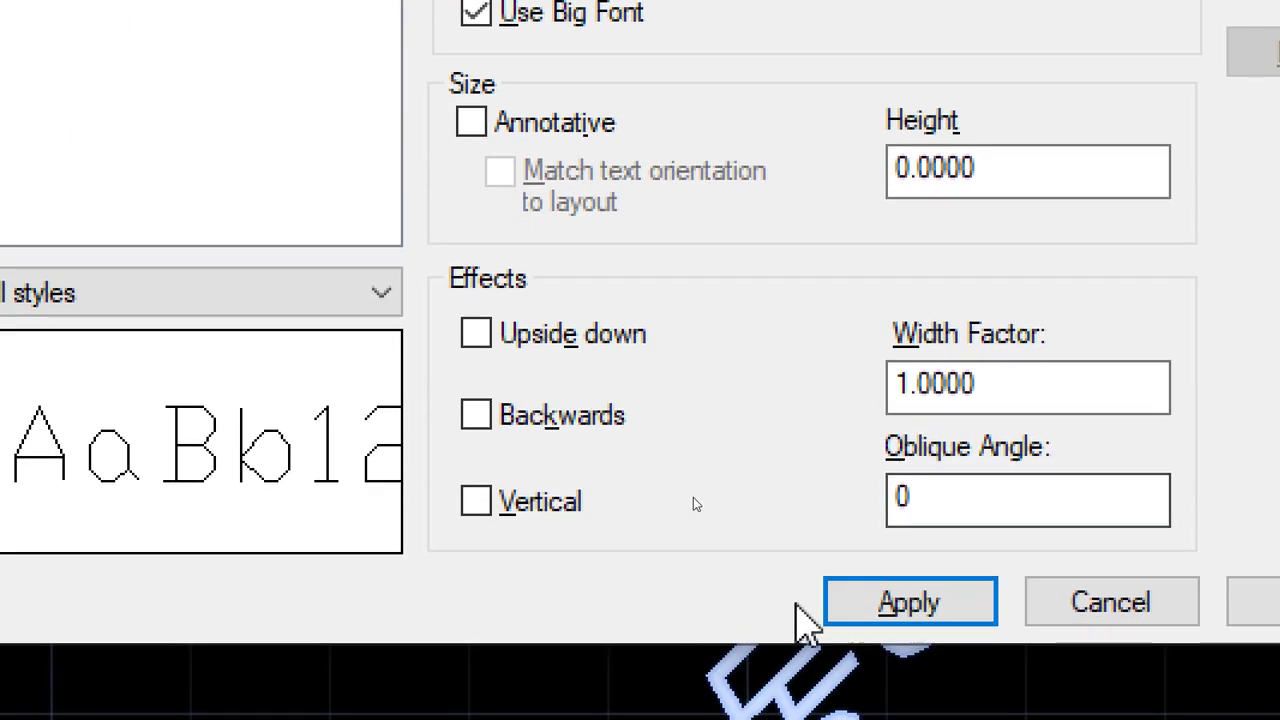
pyautogui.click(871, 602)
pyautogui.click(1036, 602)
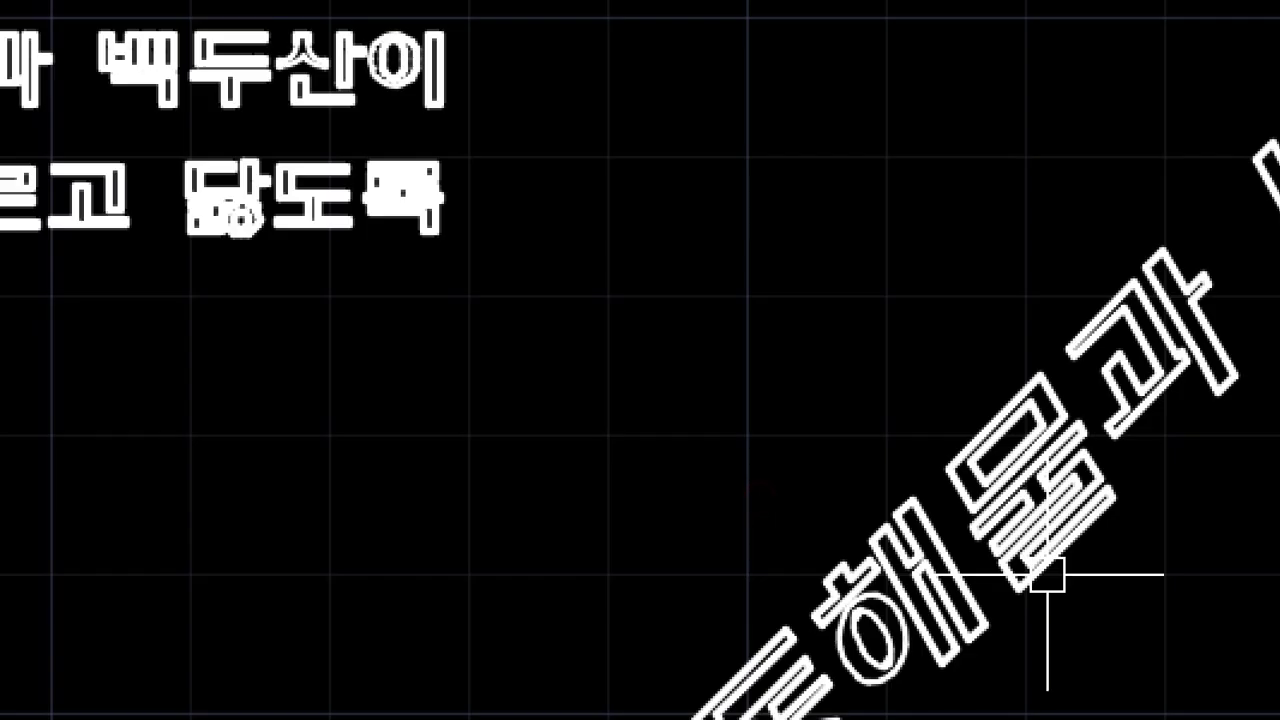
# Examine how the Korean text in the drawing looks with the Big Font, first overall and then close up.
pyautogui.scroll(-5, 440, 220)
pyautogui.moveTo(400, 186)
pyautogui.mouseDown(button='middle')
pyautogui.moveTo(1177, 334)
pyautogui.moveTo(1105, 330)
pyautogui.mouseUp(button='middle')
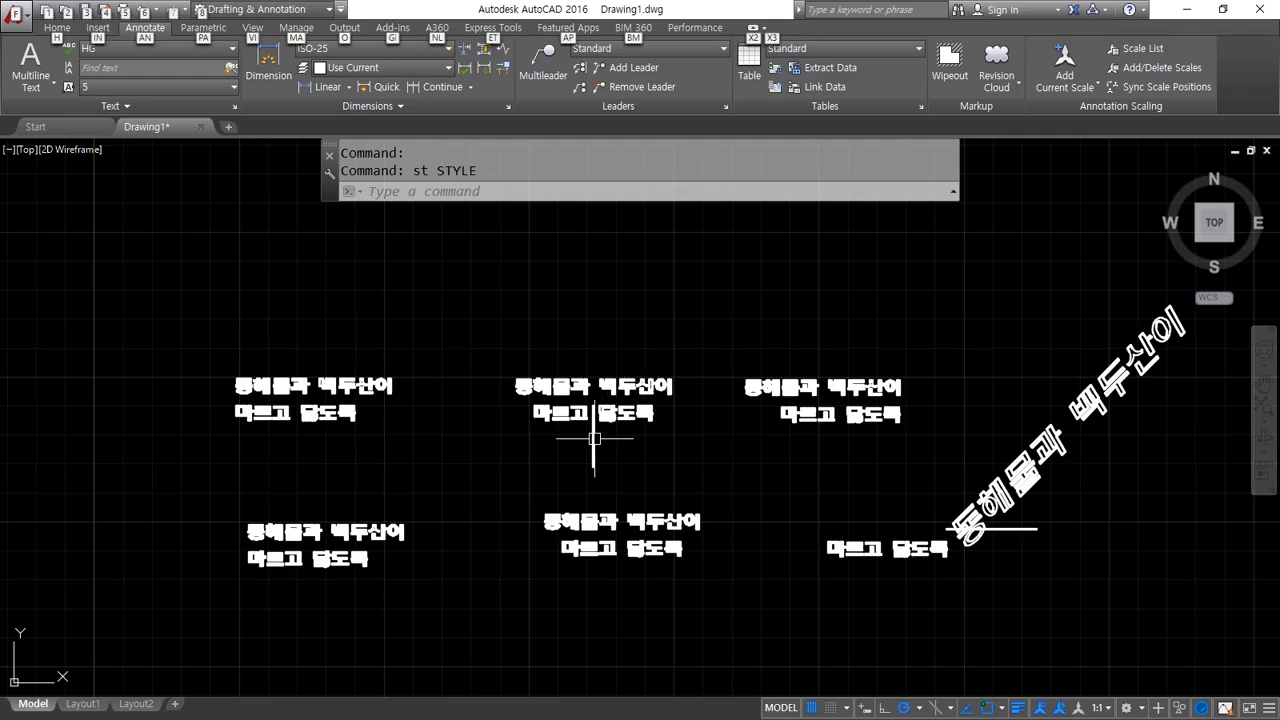
pyautogui.scroll(6, 314, 363)
pyautogui.moveTo(314, 363); pyautogui.dragTo(506, 520, button='middle')
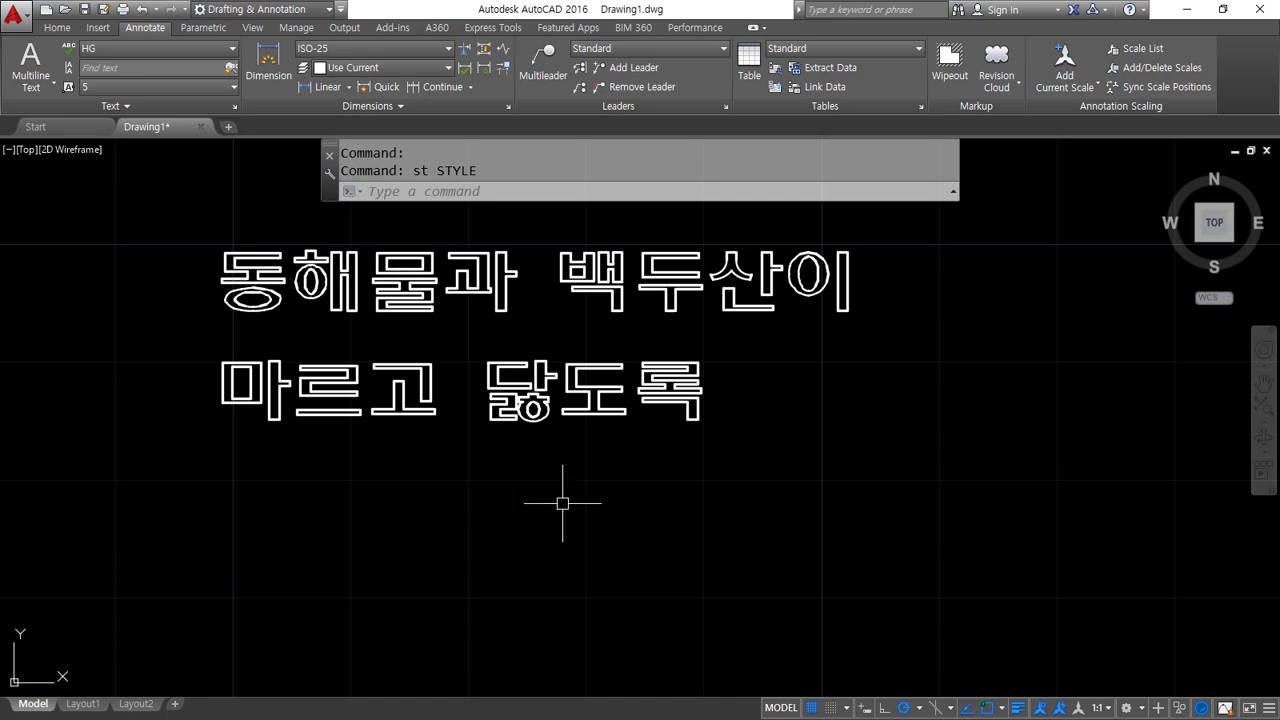
pyautogui.scroll(-1, 390, 366)
pyautogui.scroll(1, 390, 366)
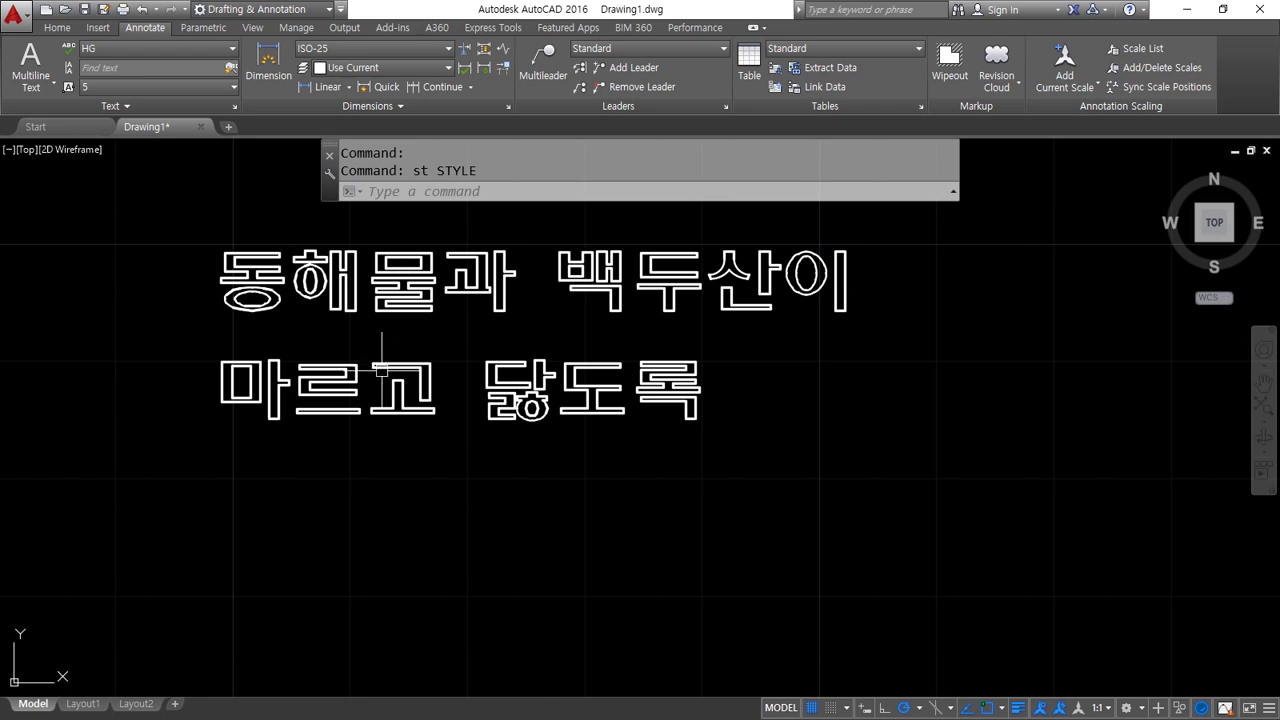
# Undo the HG style's font change and the earlier property edits on the slanted text.
pyautogui.hotkey('ctrl', 'z')
pyautogui.hotkey('ctrl', 'z')
pyautogui.hotkey('ctrl', 'z')
pyautogui.hotkey('ctrl', 'z')
pyautogui.hotkey('ctrl', 'z')
pyautogui.hotkey('ctrl', 'z')
pyautogui.hotkey('ctrl', 'z')
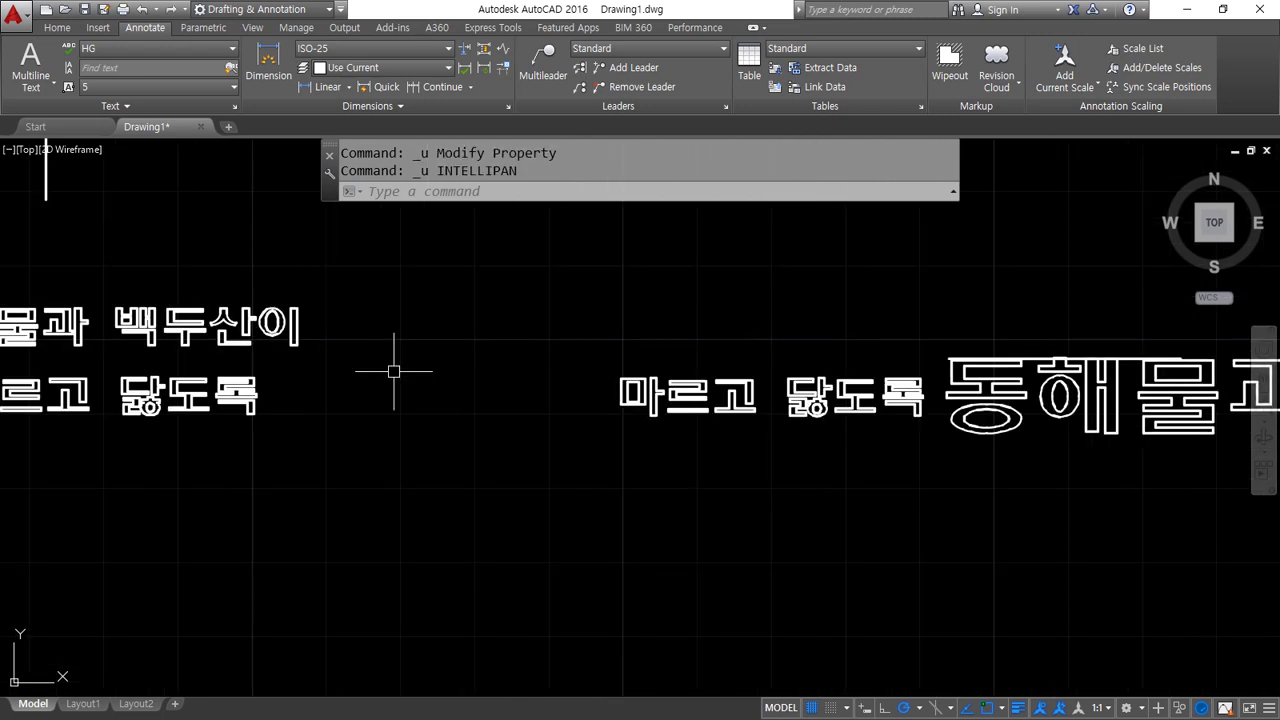
# Check the HG style's font in the Text Style settings without changing it, and regenerate the drawing.
pyautogui.write('ST')
pyautogui.press('Return')
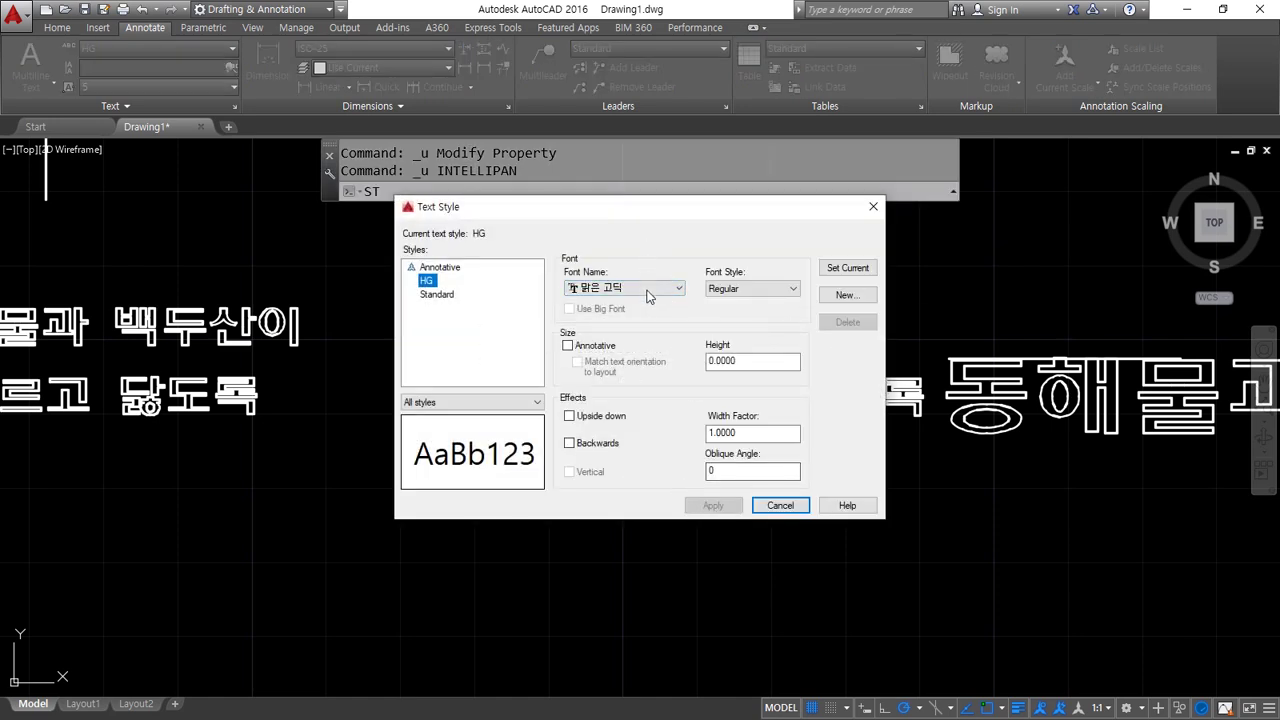
pyautogui.click(647, 296)
pyautogui.click(647, 296)
pyautogui.click(772, 507)
pyautogui.write('re')
pyautogui.press('Return')
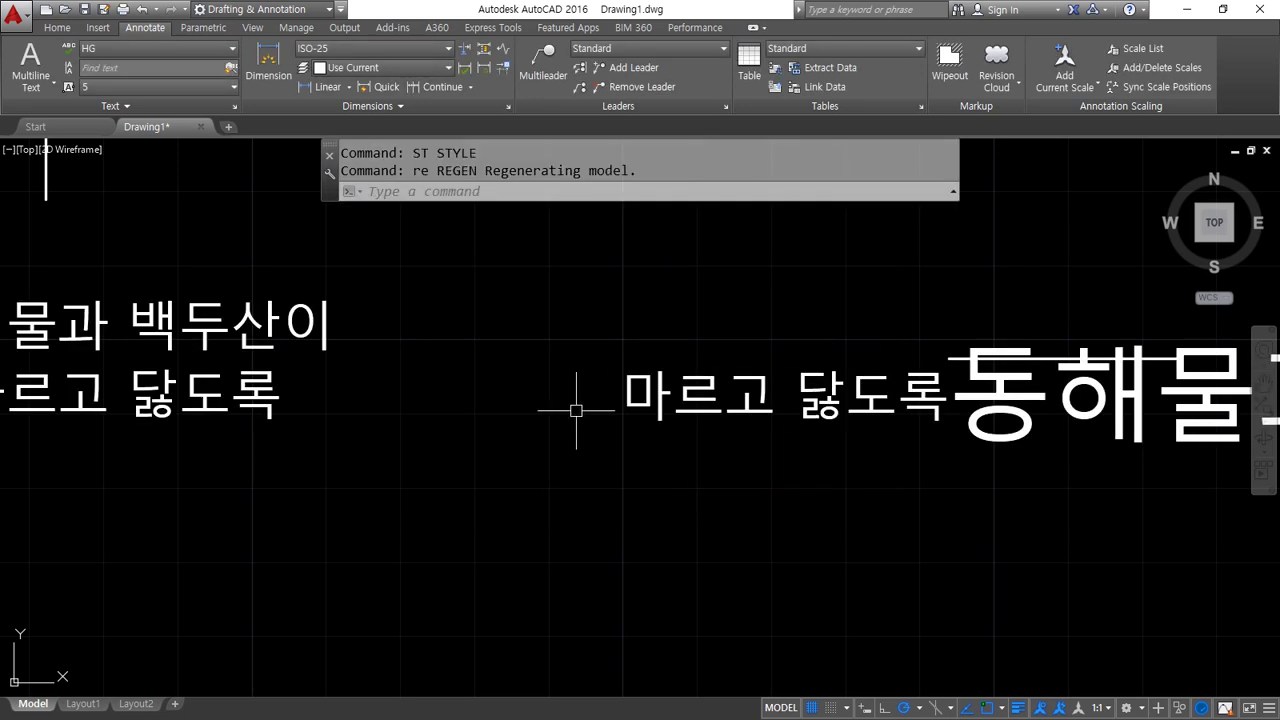
pyautogui.moveTo(357, 343); pyautogui.dragTo(751, 323, button='middle')
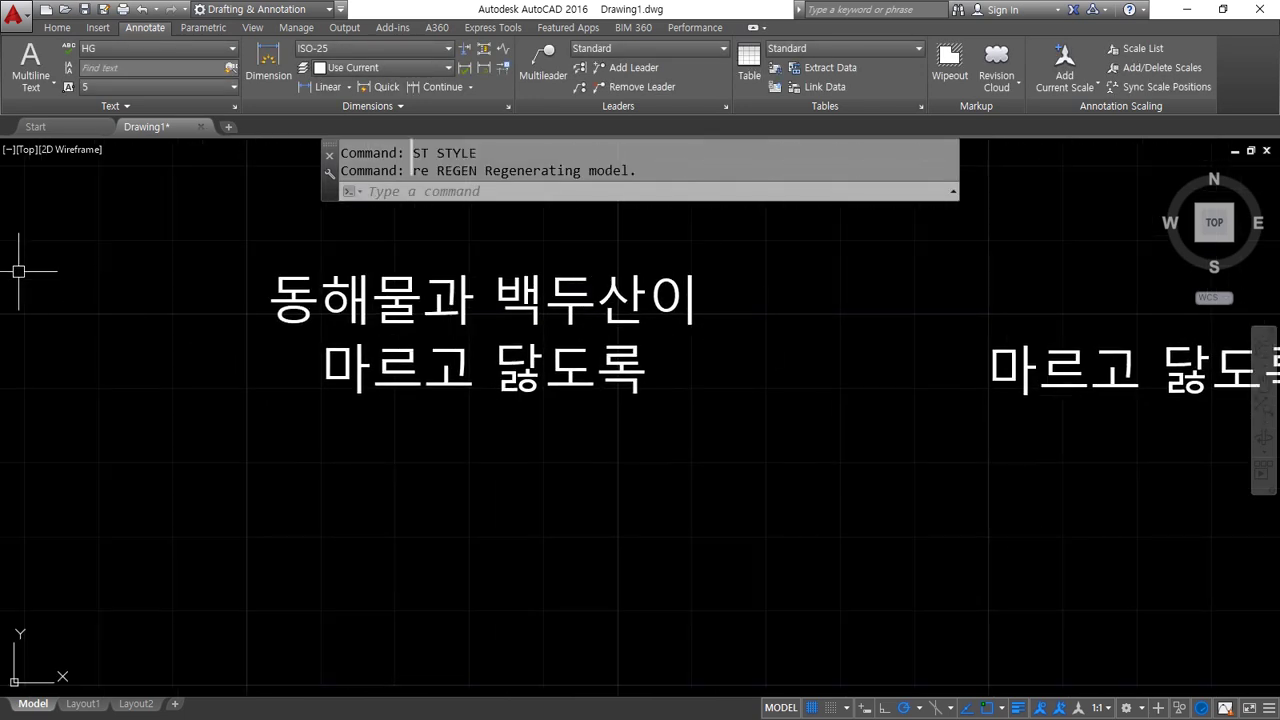
# Switch to the Notepad notes, rewrite TextEdit as texTEdit and add the alias TE after 글씨수정.
pyautogui.hotkey('alt', 'Tab')
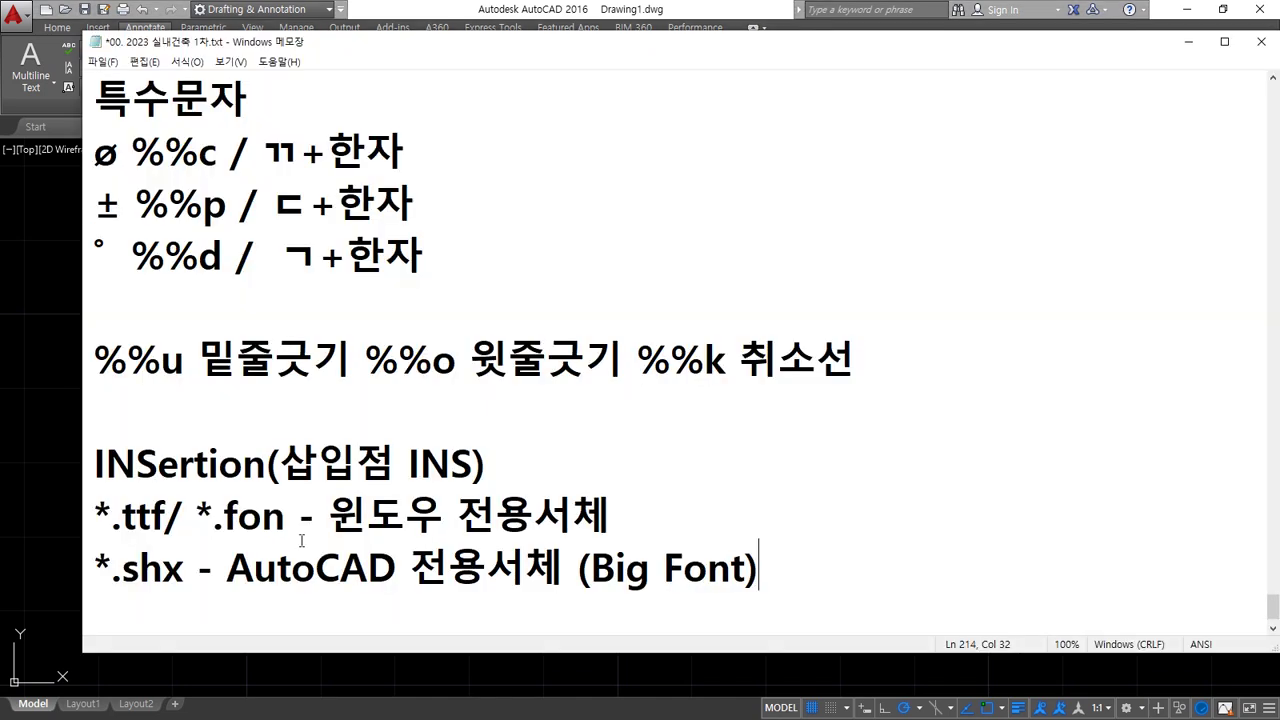
pyautogui.scroll(3, 306, 500)
pyautogui.scroll(1, 417, 383)
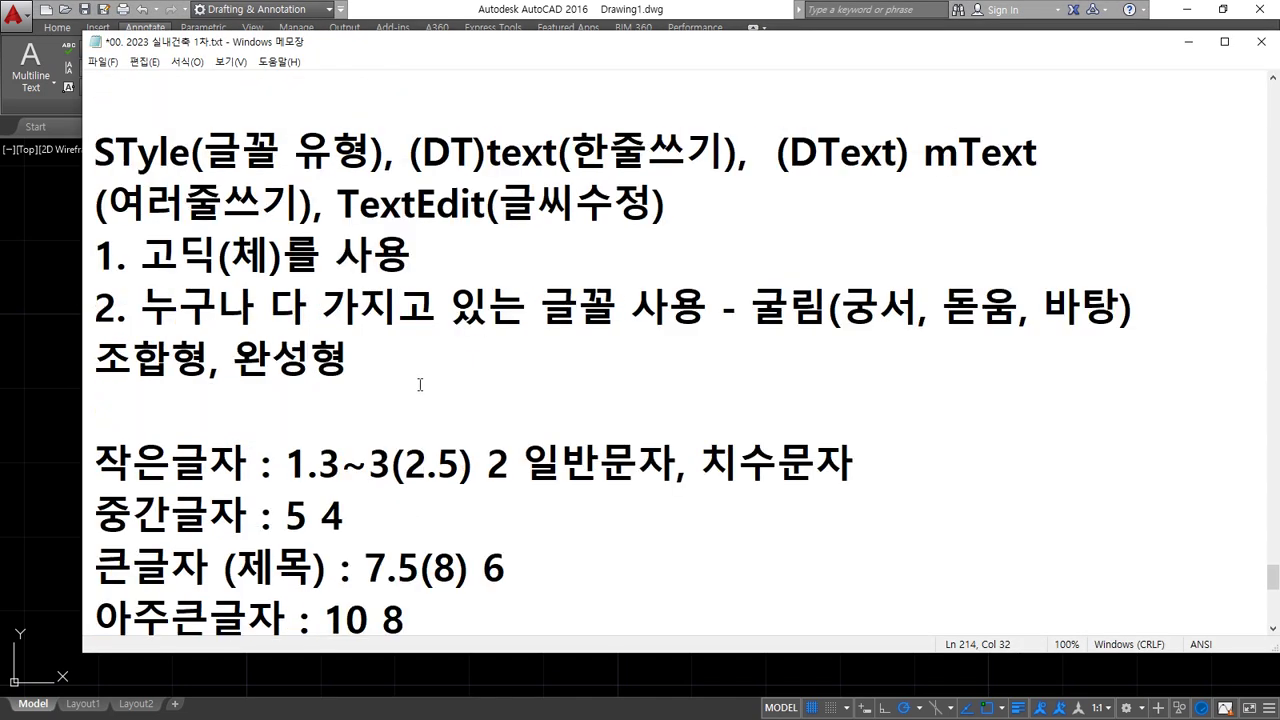
pyautogui.moveTo(337, 205); pyautogui.dragTo(487, 205)
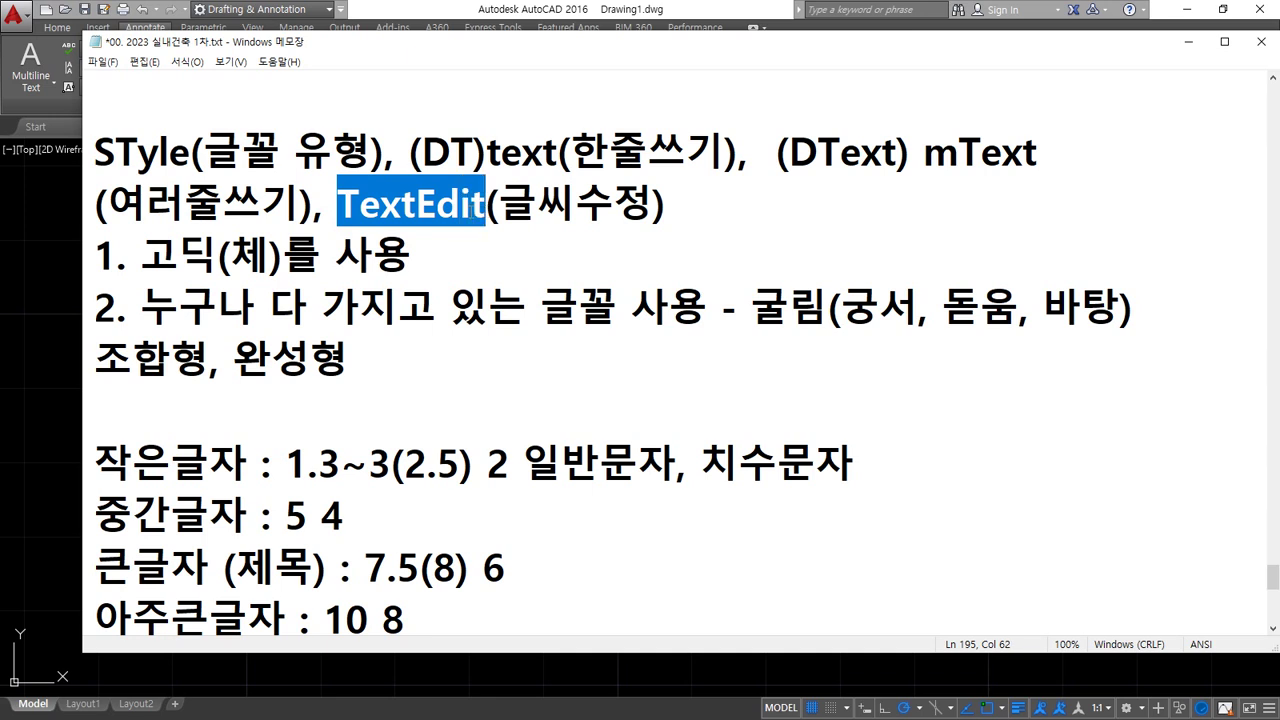
pyautogui.click(361, 211)
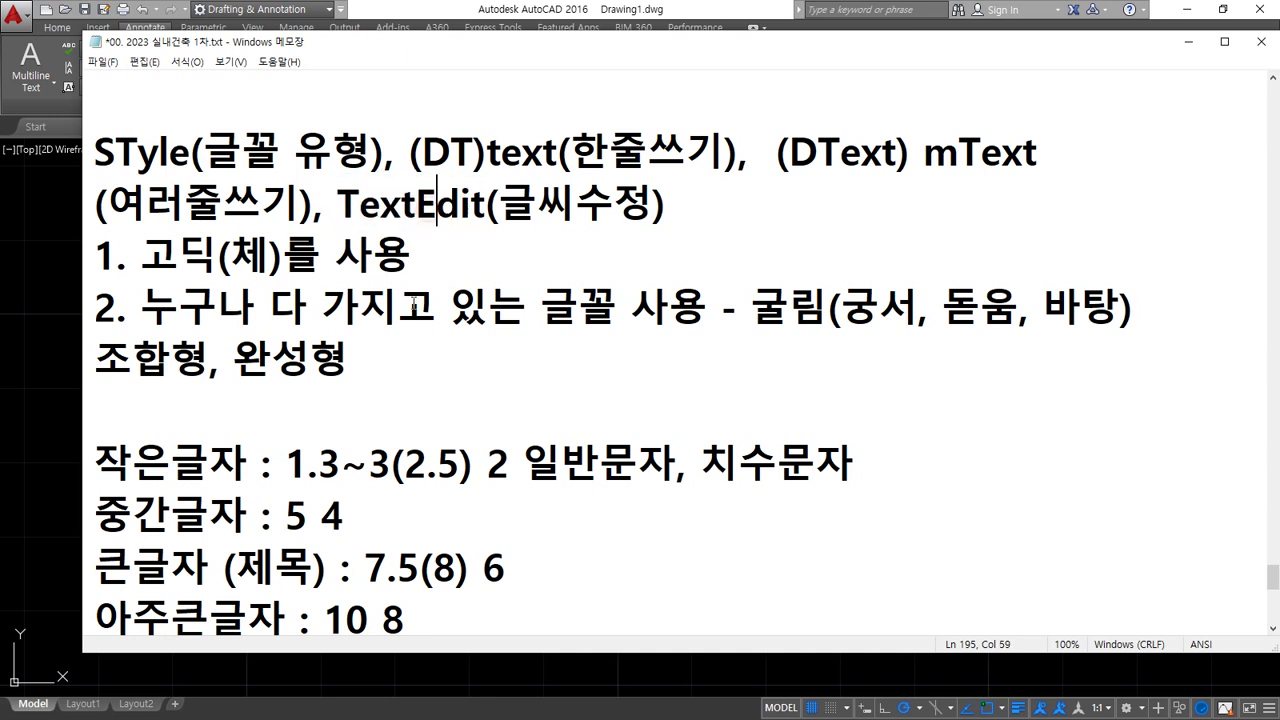
pyautogui.moveTo(360, 210); pyautogui.dragTo(408, 210)
pyautogui.write('tex')
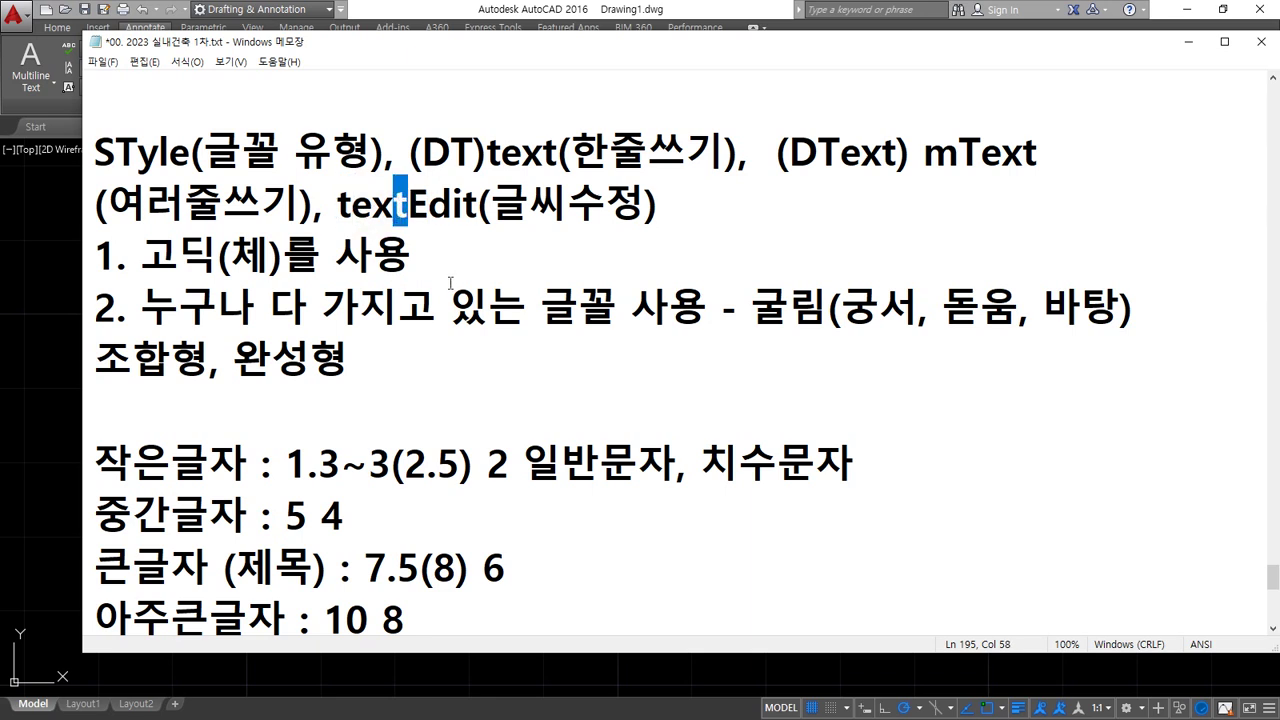
pyautogui.write('T')
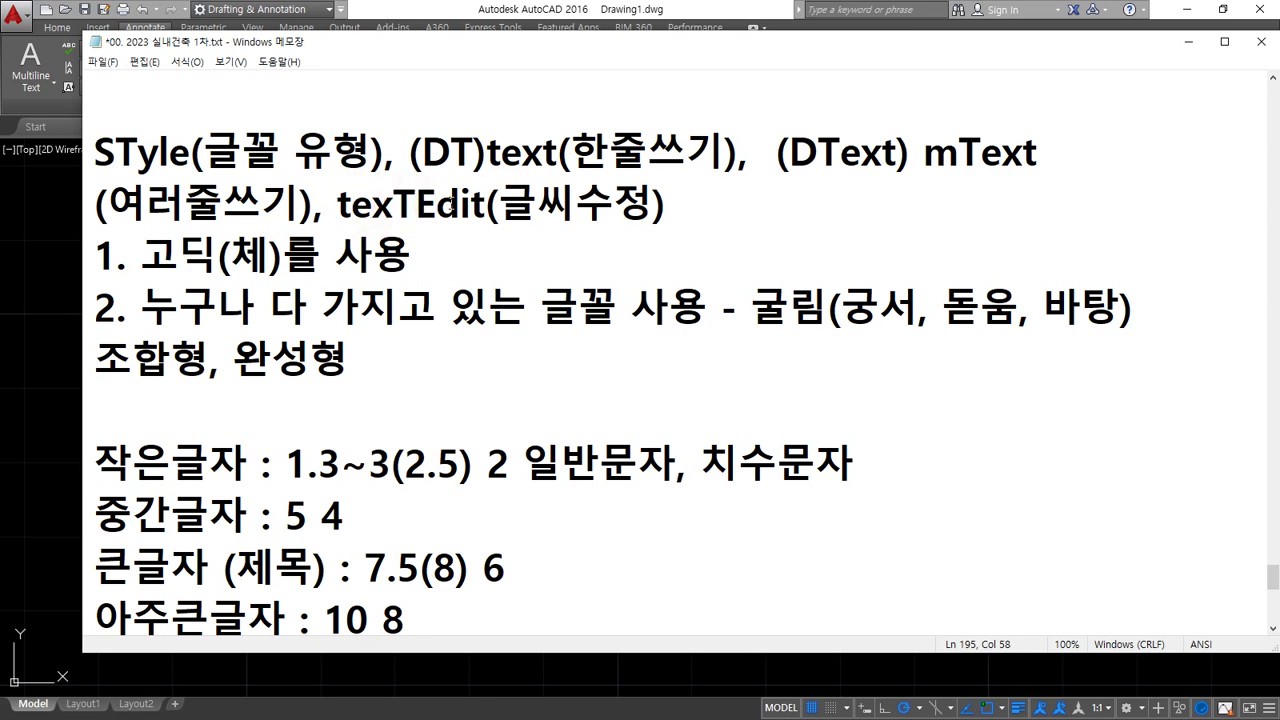
pyautogui.moveTo(390, 205); pyautogui.dragTo(440, 205)
pyautogui.click(652, 210)
pyautogui.write('TE')
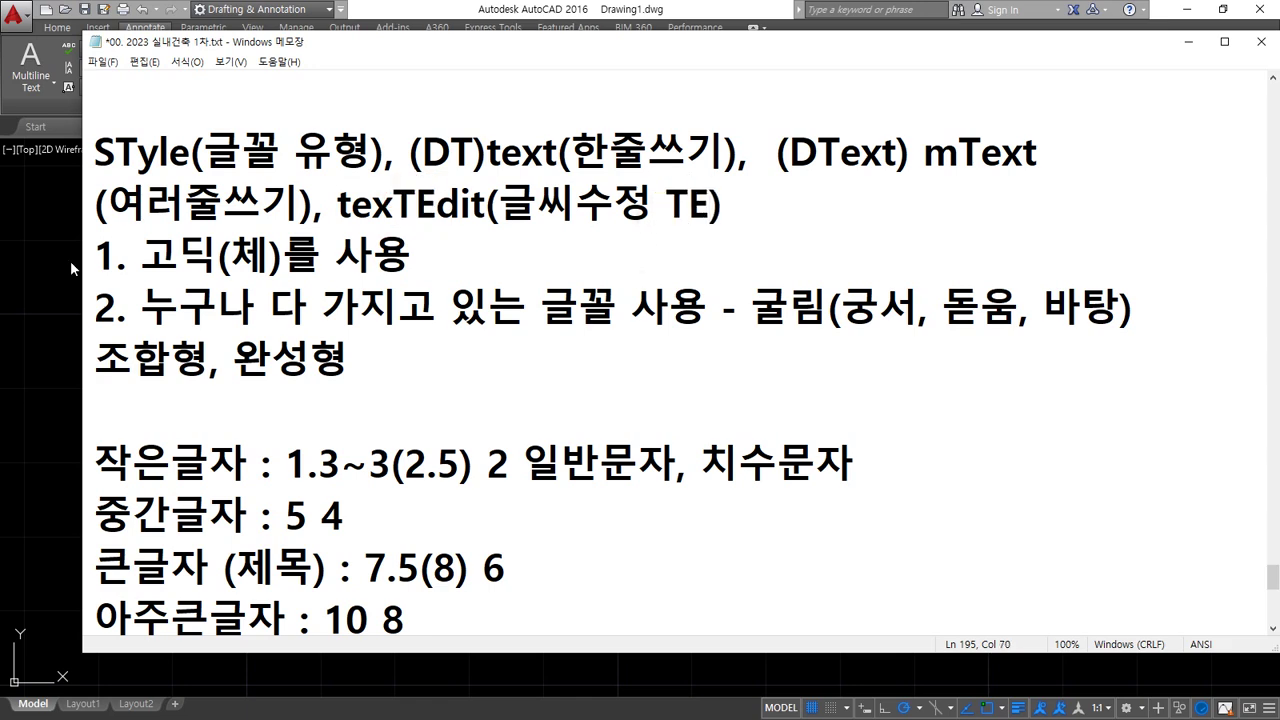
# Switch to AutoCAD and test the aliases te and ed for text editing, cancelling each command.
pyautogui.click(32, 222)
pyautogui.write('te')
pyautogui.press('Return')
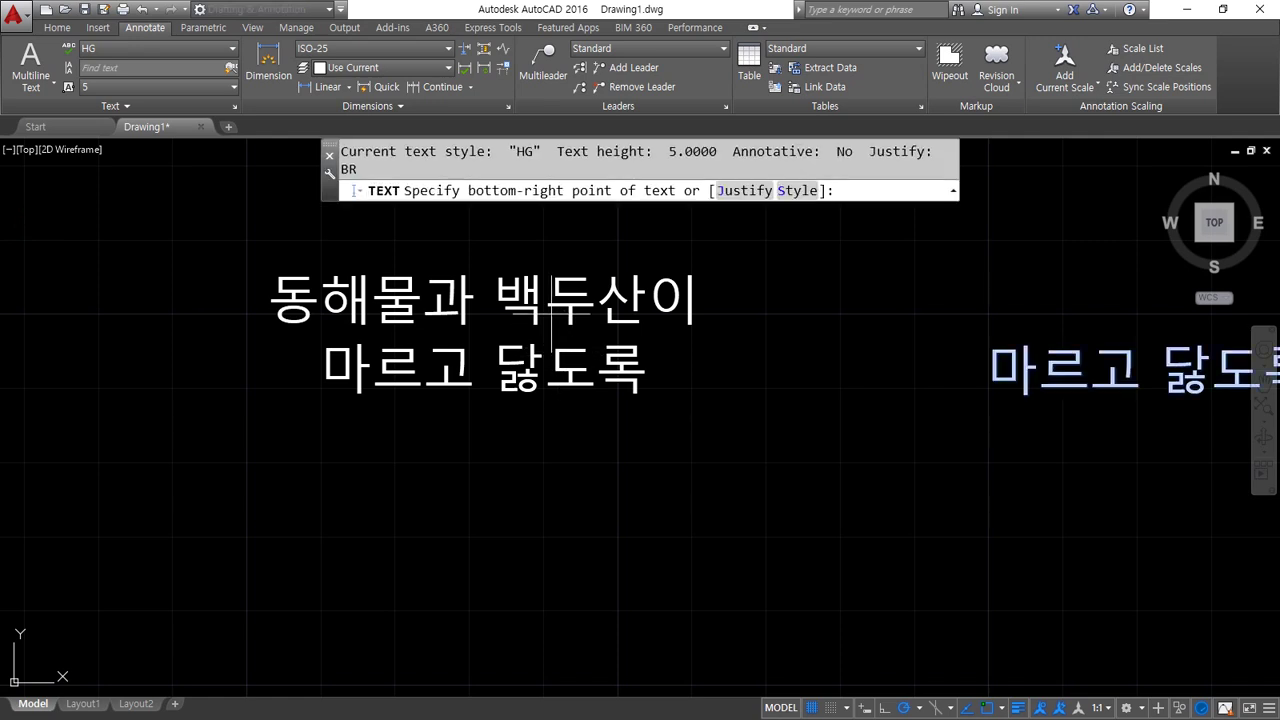
pyautogui.press('Escape')
pyautogui.press('Escape')
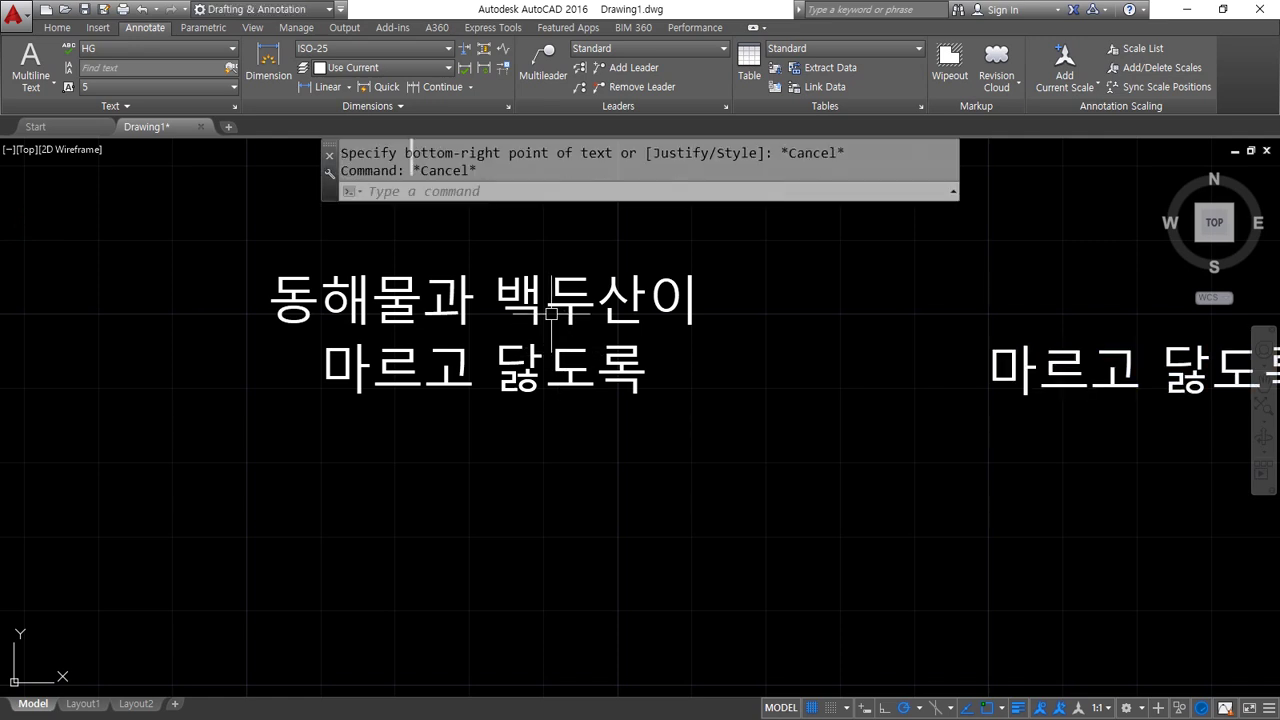
pyautogui.write('te')
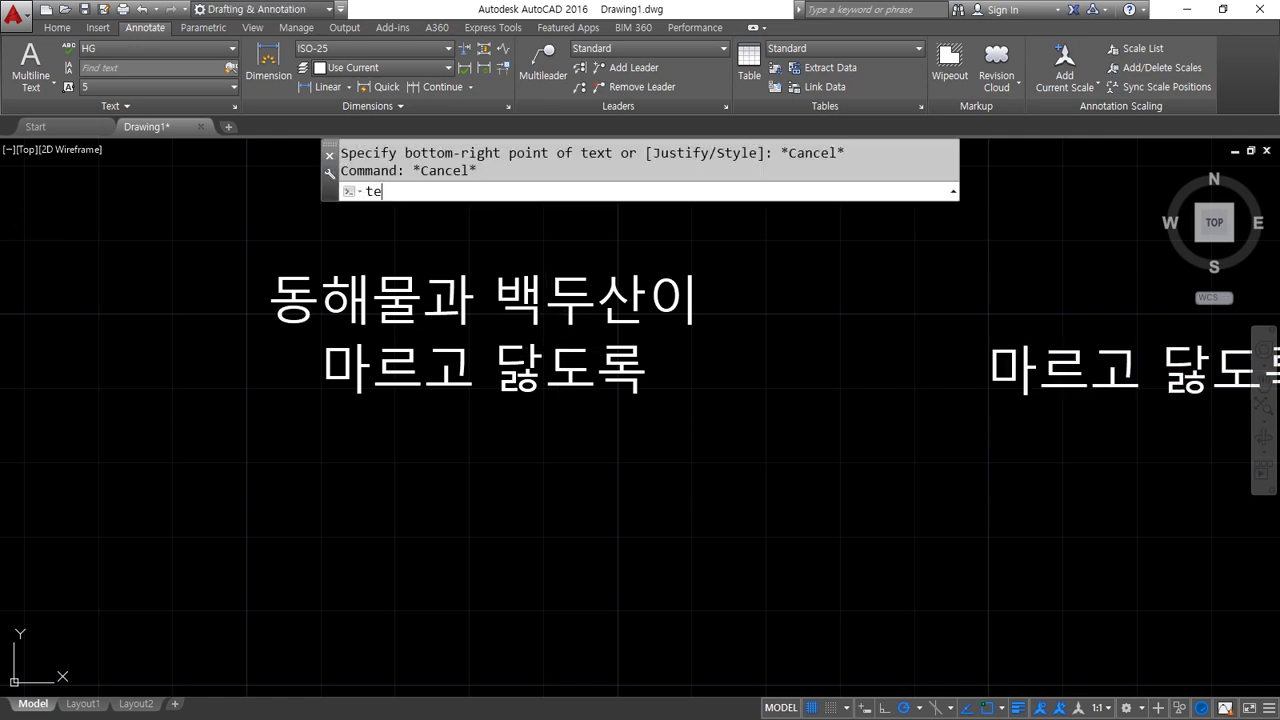
pyautogui.press('Return')
pyautogui.press('Escape')
pyautogui.press('Escape')
pyautogui.write('ed')
pyautogui.press('Return')
pyautogui.press('Escape')
# Switch to the Notepad notes, rewrite texTEdit as textEDit and replace the alias TE after 글씨수정 with ED.
pyautogui.hotkey('alt', 'Tab')
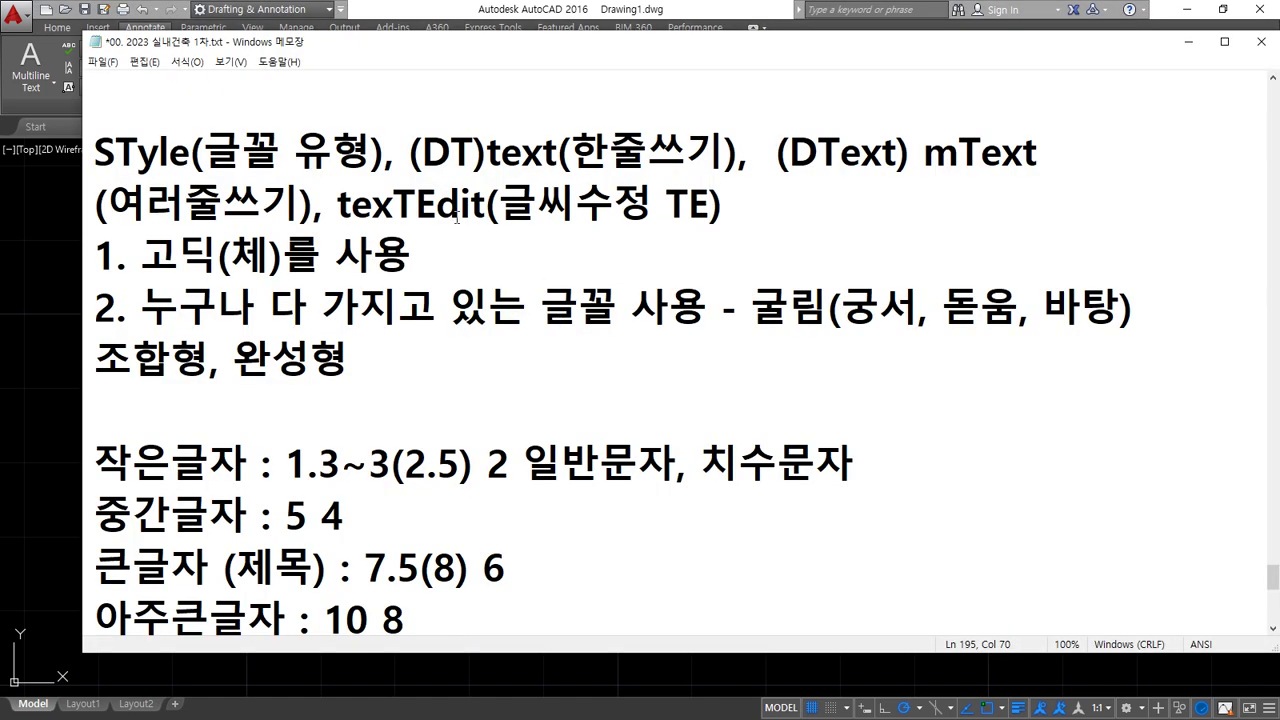
pyautogui.click(406, 203)
pyautogui.hotkey('shift', 'Left')
pyautogui.write('t')
pyautogui.click(428, 211)
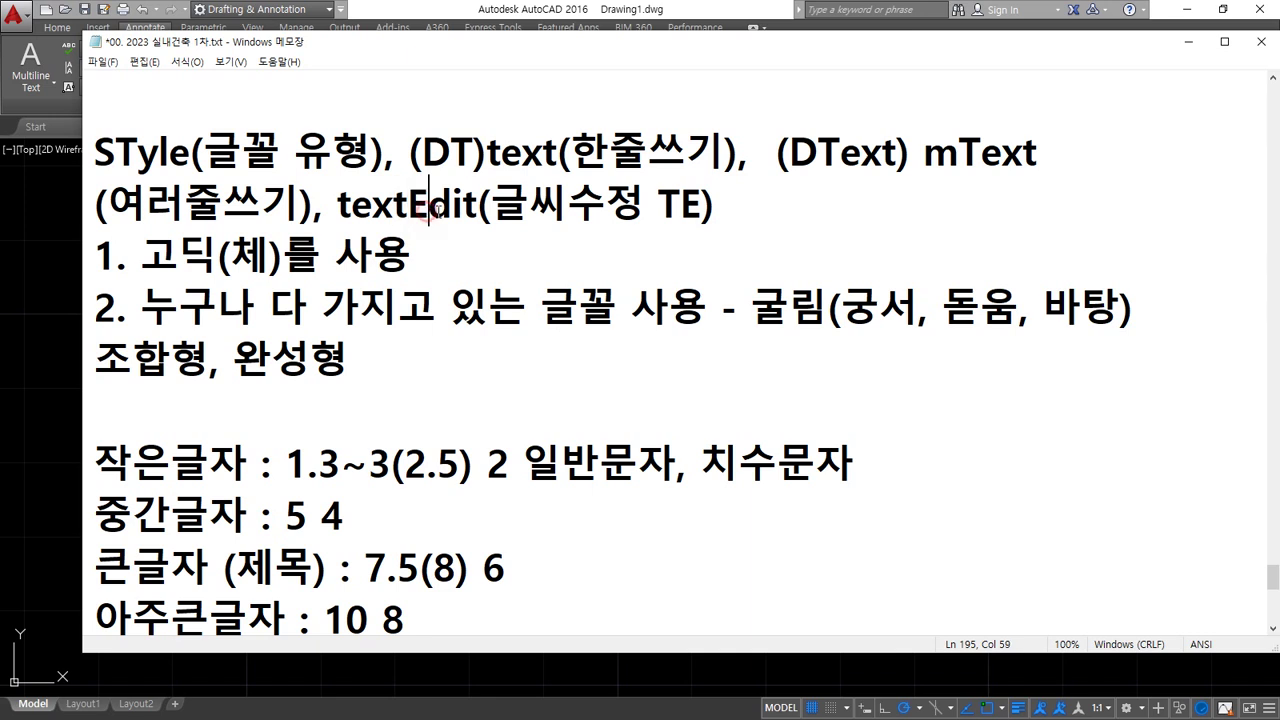
pyautogui.hotkey('shift', 'Right')
pyautogui.write('D')
pyautogui.moveTo(649, 205); pyautogui.dragTo(704, 205)
pyautogui.click(688, 205)
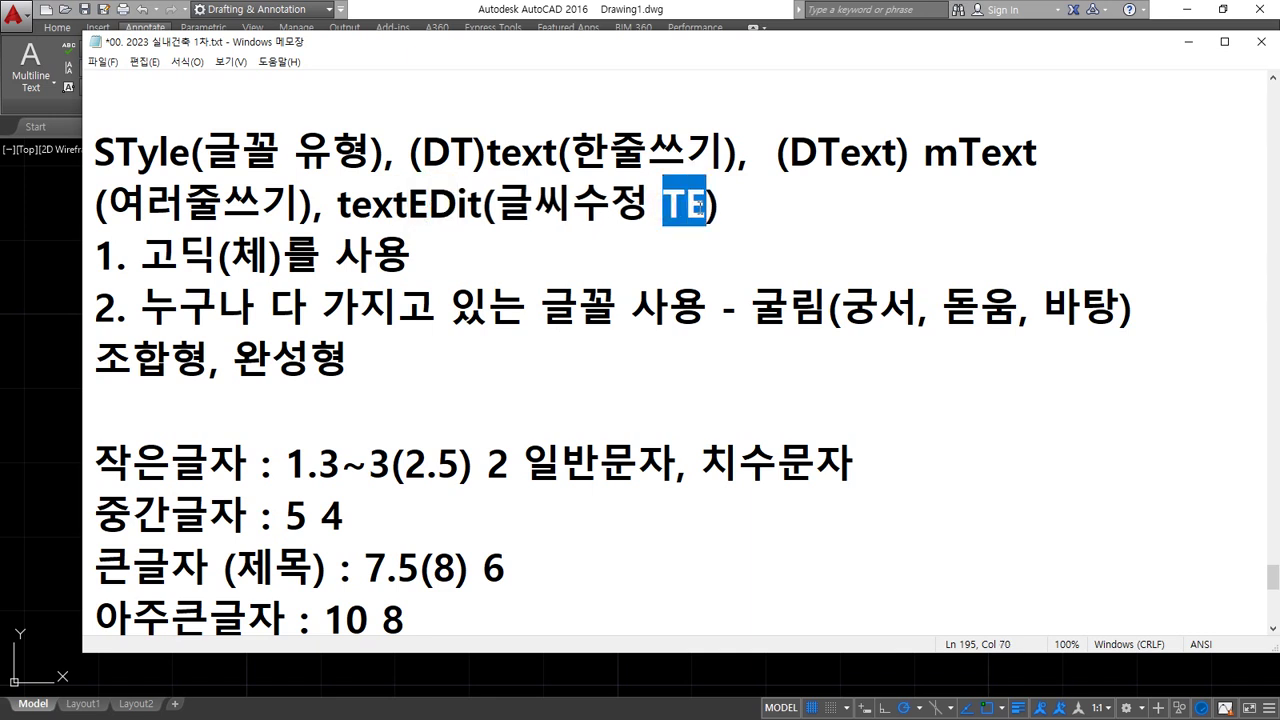
pyautogui.write('ED')
# Switch to AutoCAD and use the ED text editing command to replace the centred line 마르고 닳도록 with 무궁화 삼천리.
pyautogui.click(43, 287)
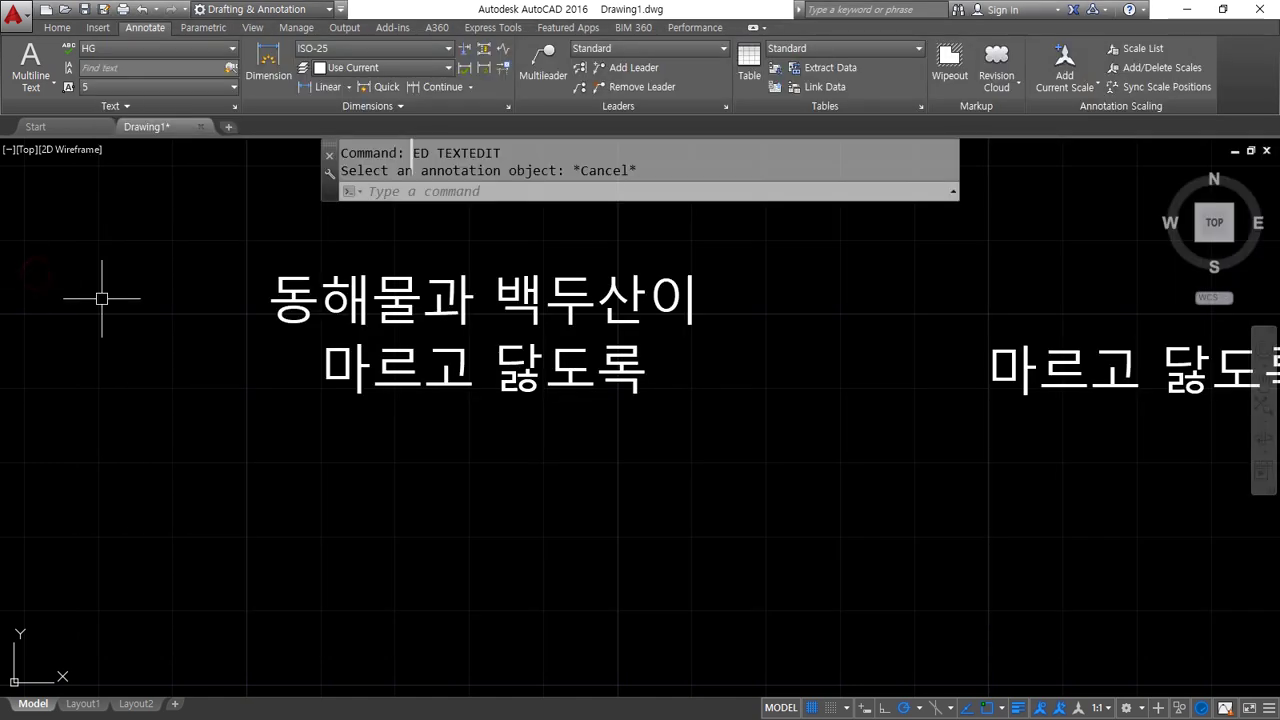
pyautogui.write('ED')
pyautogui.press('Return')
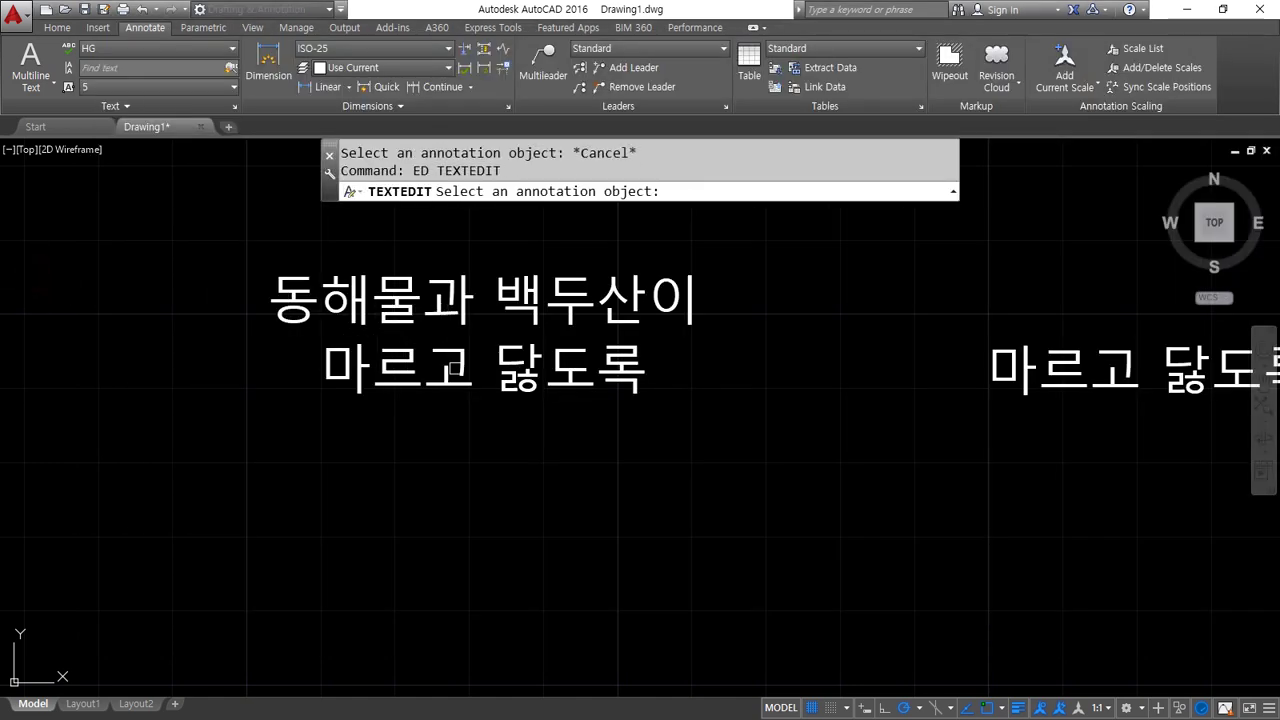
pyautogui.click(446, 405)
pyautogui.click(494, 370)
pyautogui.moveTo(494, 370); pyautogui.dragTo(334, 367)
pyautogui.click(626, 369)
pyautogui.write('무')
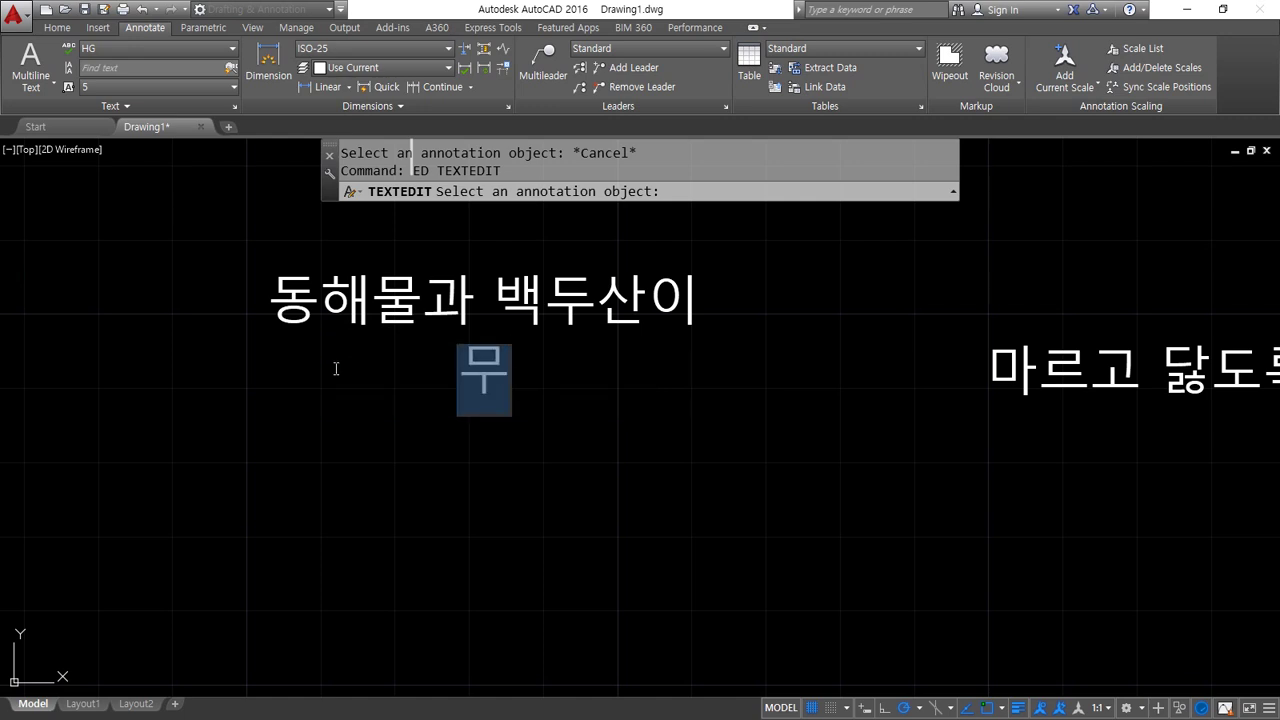
pyautogui.write('궁화 삼천리')
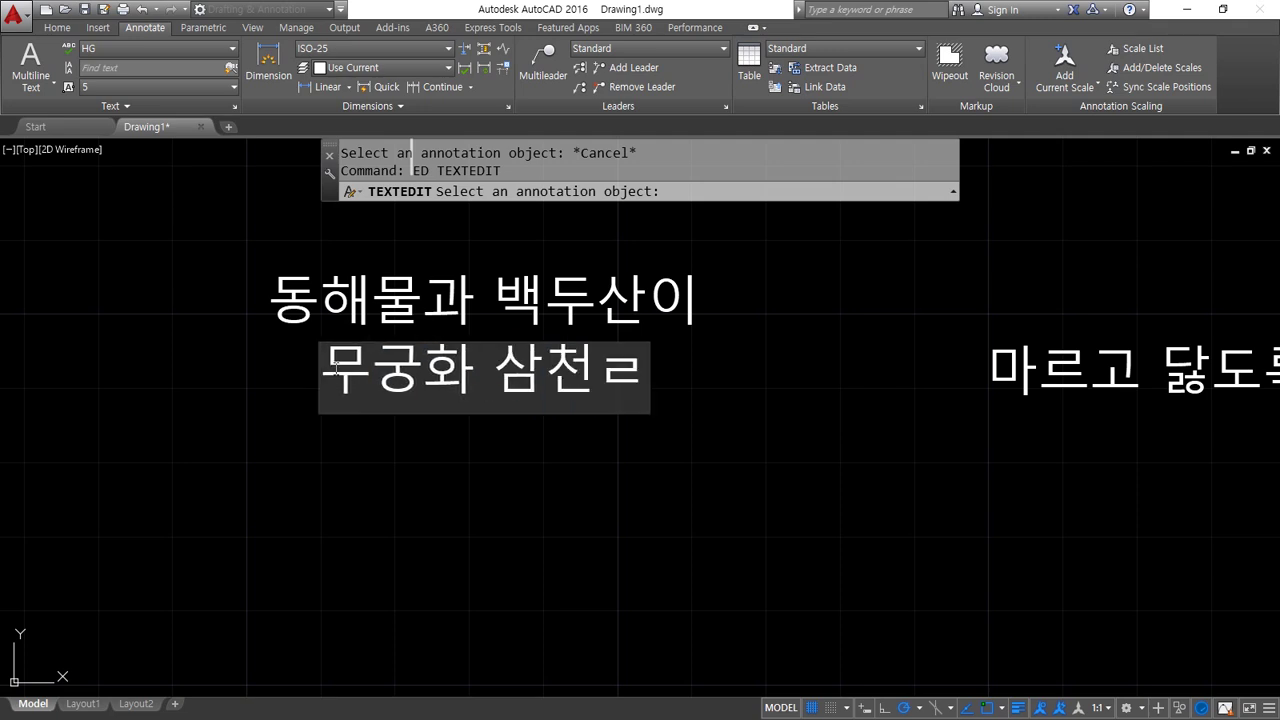
pyautogui.click(336, 368)
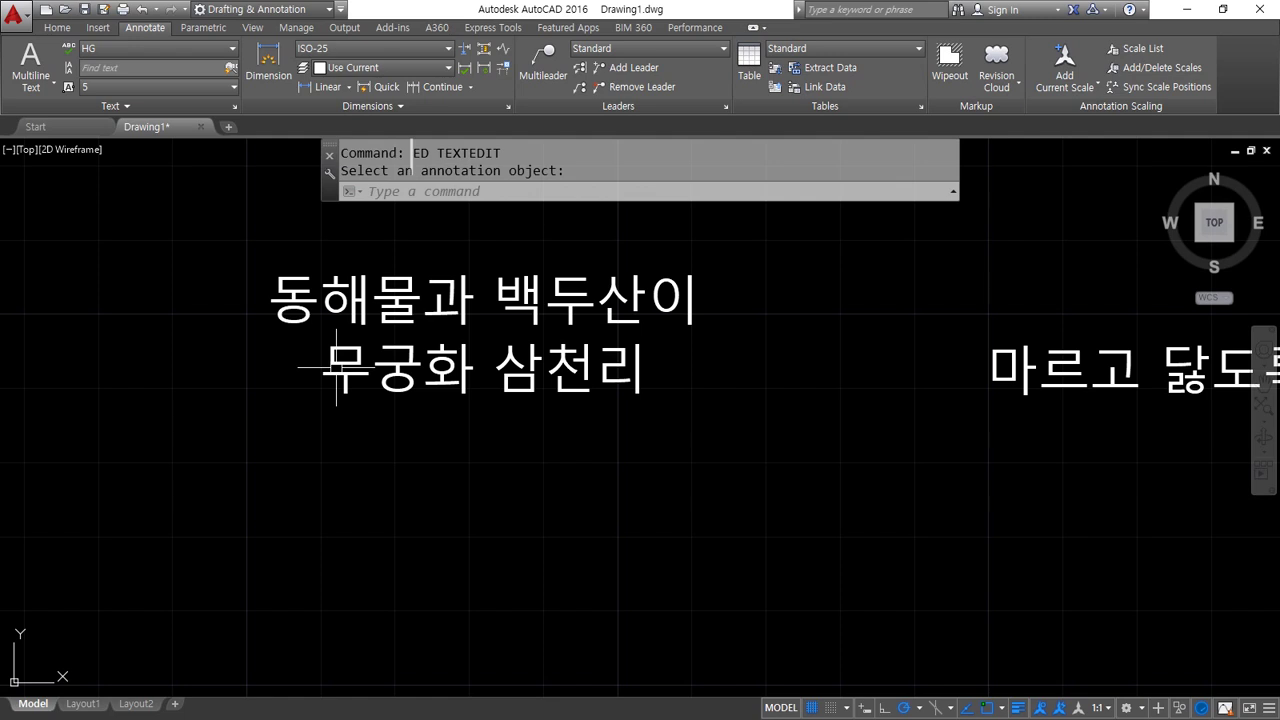
# Replace the text line above 무궁화 삼천리 with a diameter symbol and 50 mm, using the code %%c50 mm.
pyautogui.press('Return')
pyautogui.click(644, 313)
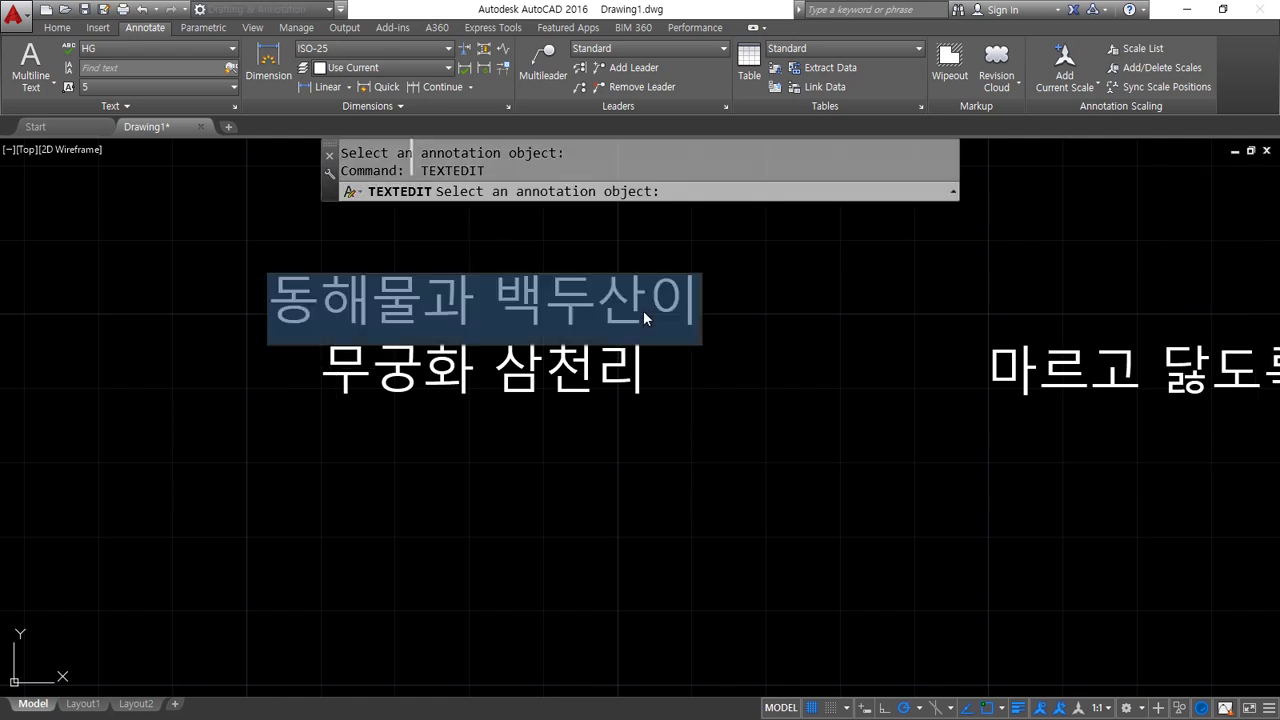
pyautogui.write('%%ㅊ')
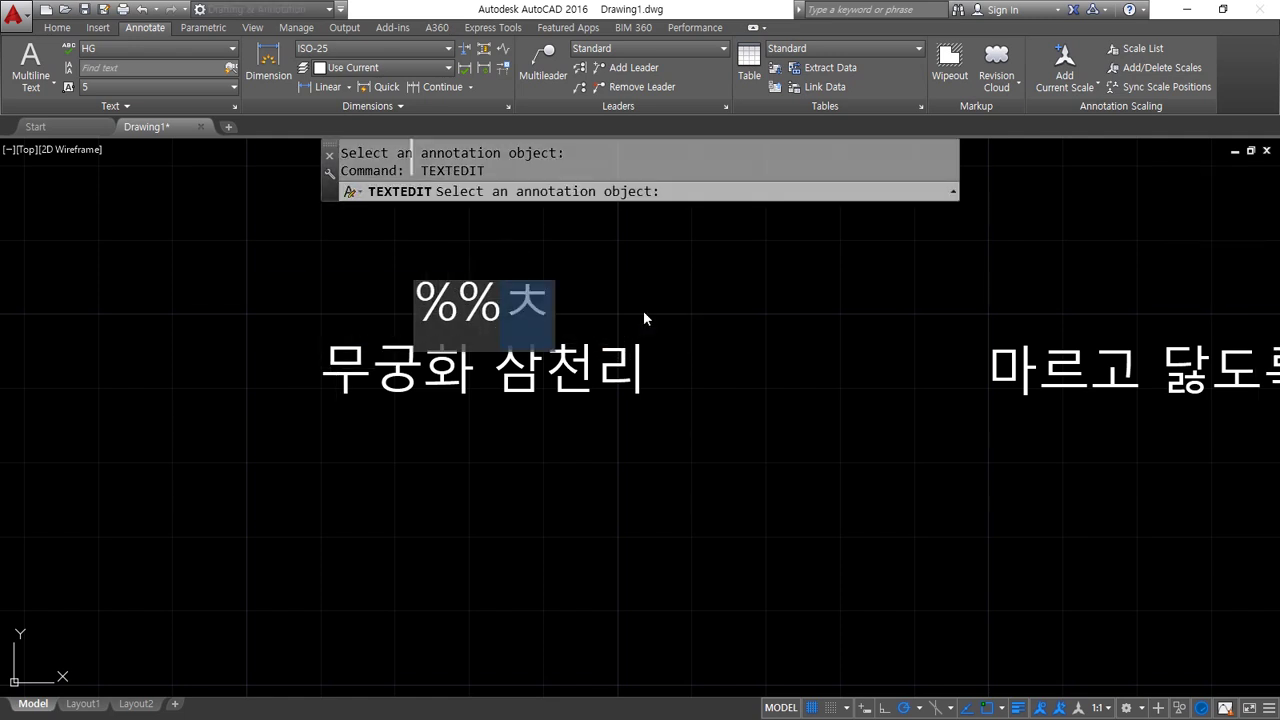
pyautogui.press('BackSpace')
pyautogui.write('c50 mm')
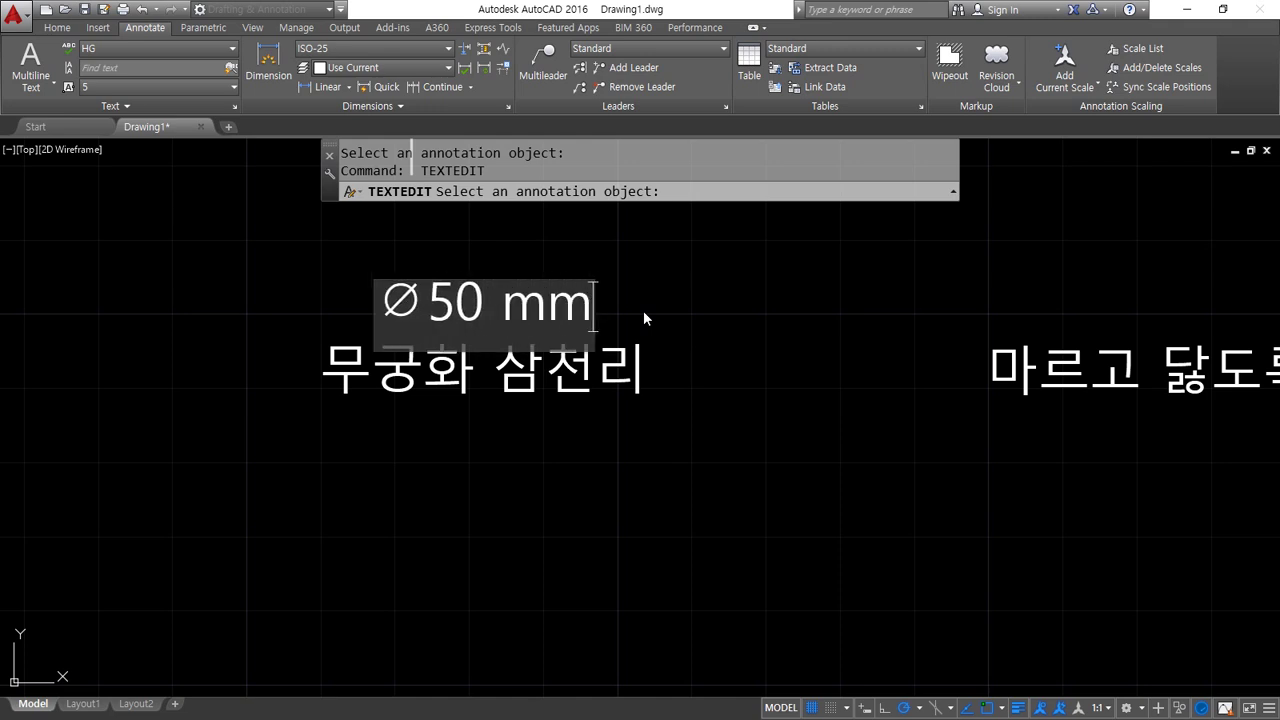
pyautogui.click(643, 310)
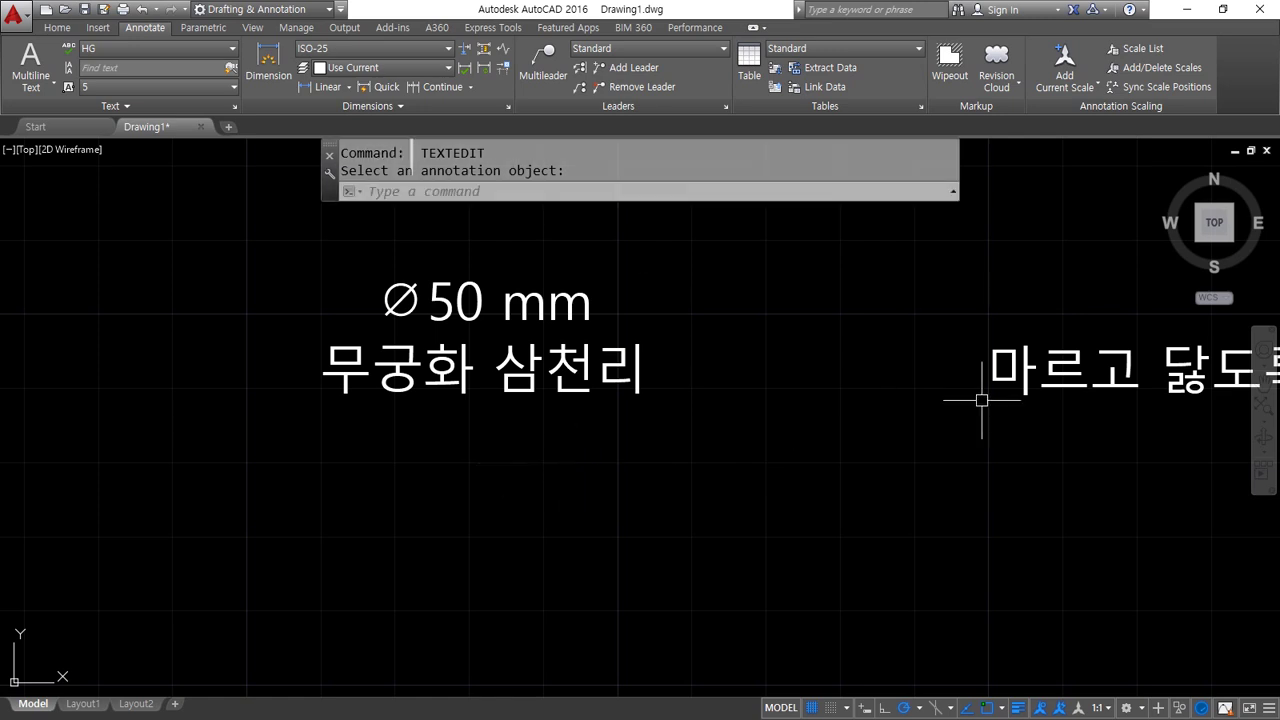
# Open the large 동해물과 백두산이 text and the adjoining 마르고 닳도록 line for editing, closing each without changes.
pyautogui.moveTo(892, 396); pyautogui.dragTo(328, 394, button='middle')
pyautogui.moveTo(625, 394); pyautogui.dragTo(118, 354, button='middle')
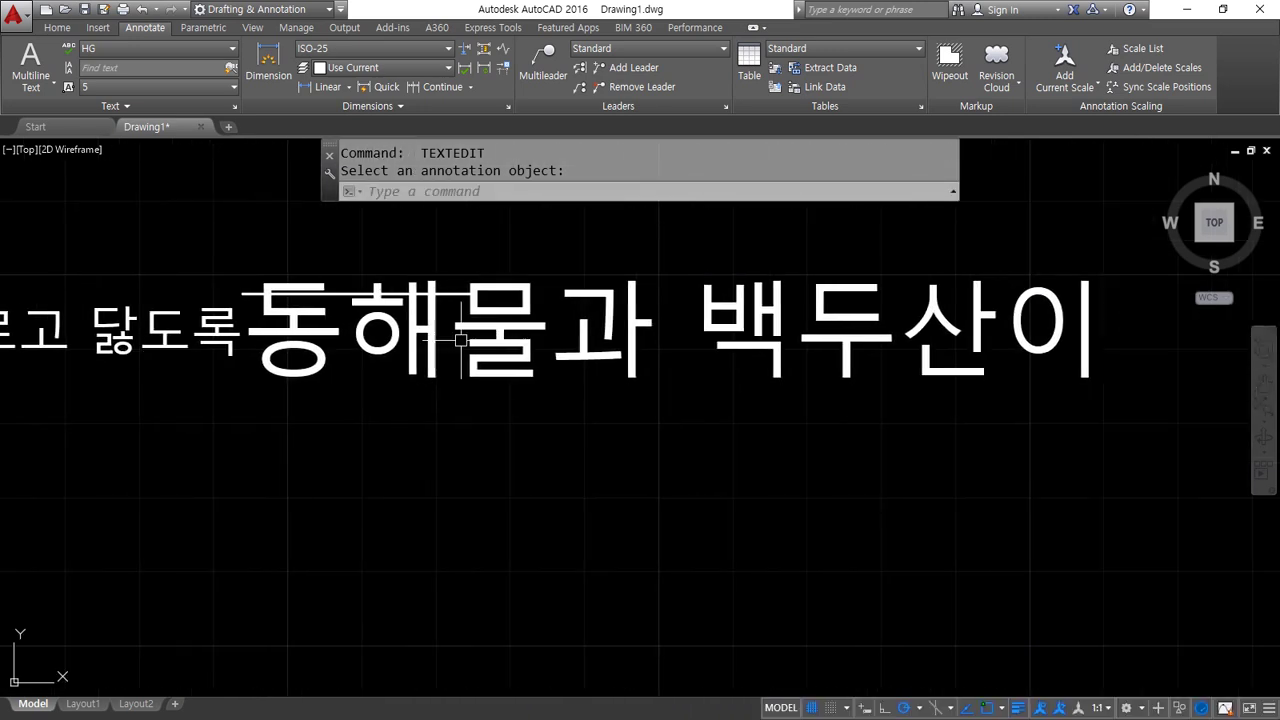
pyautogui.click(510, 373)
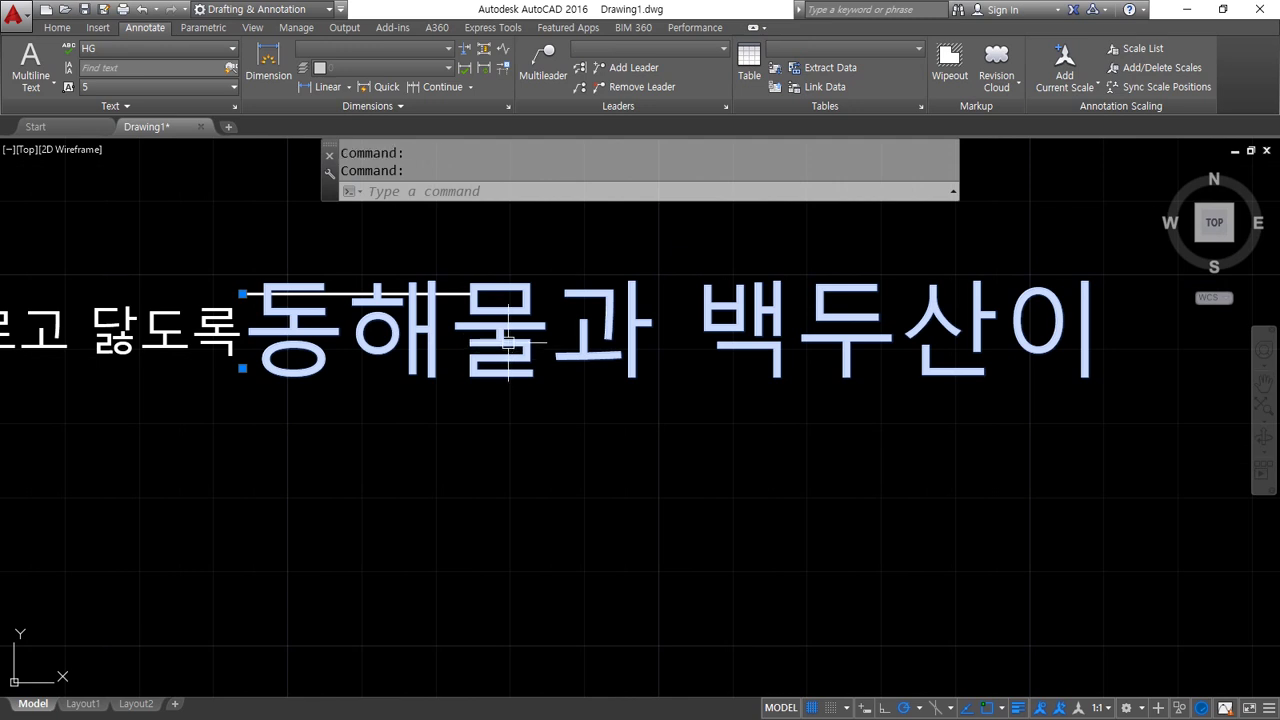
pyautogui.doubleClick(510, 373)
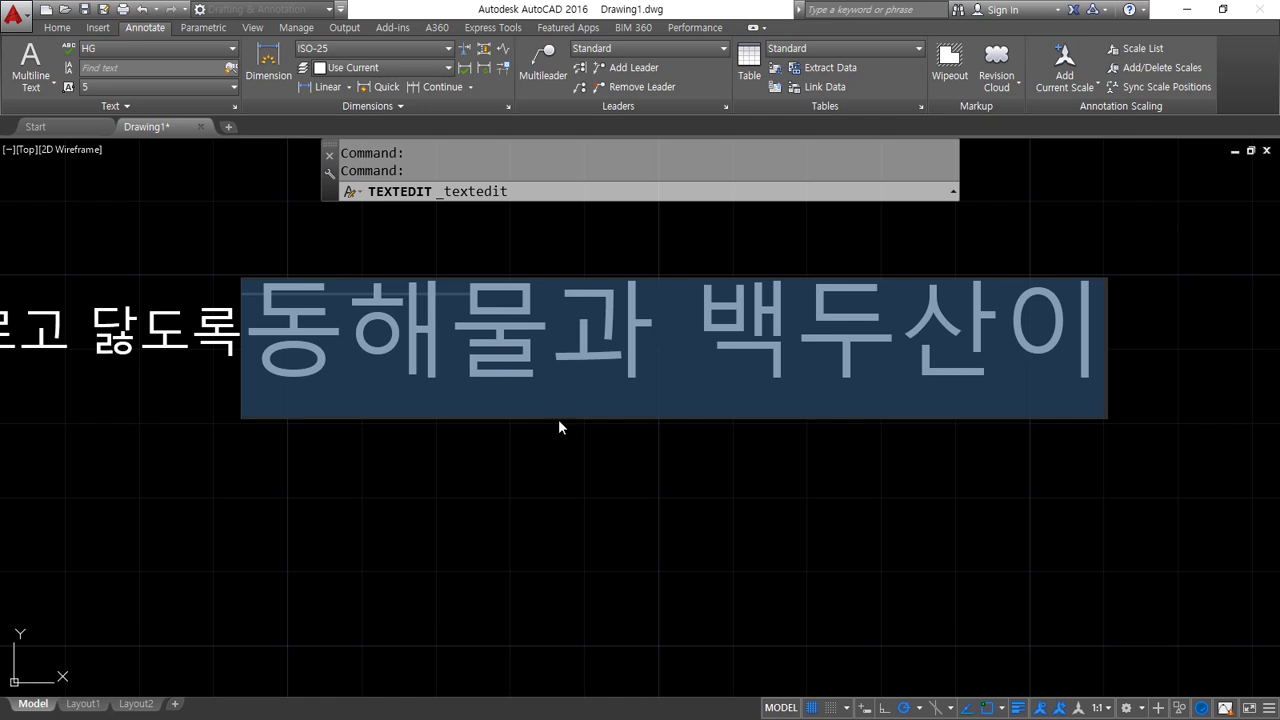
pyautogui.click(555, 445)
pyautogui.moveTo(350, 332); pyautogui.dragTo(890, 341, button='middle')
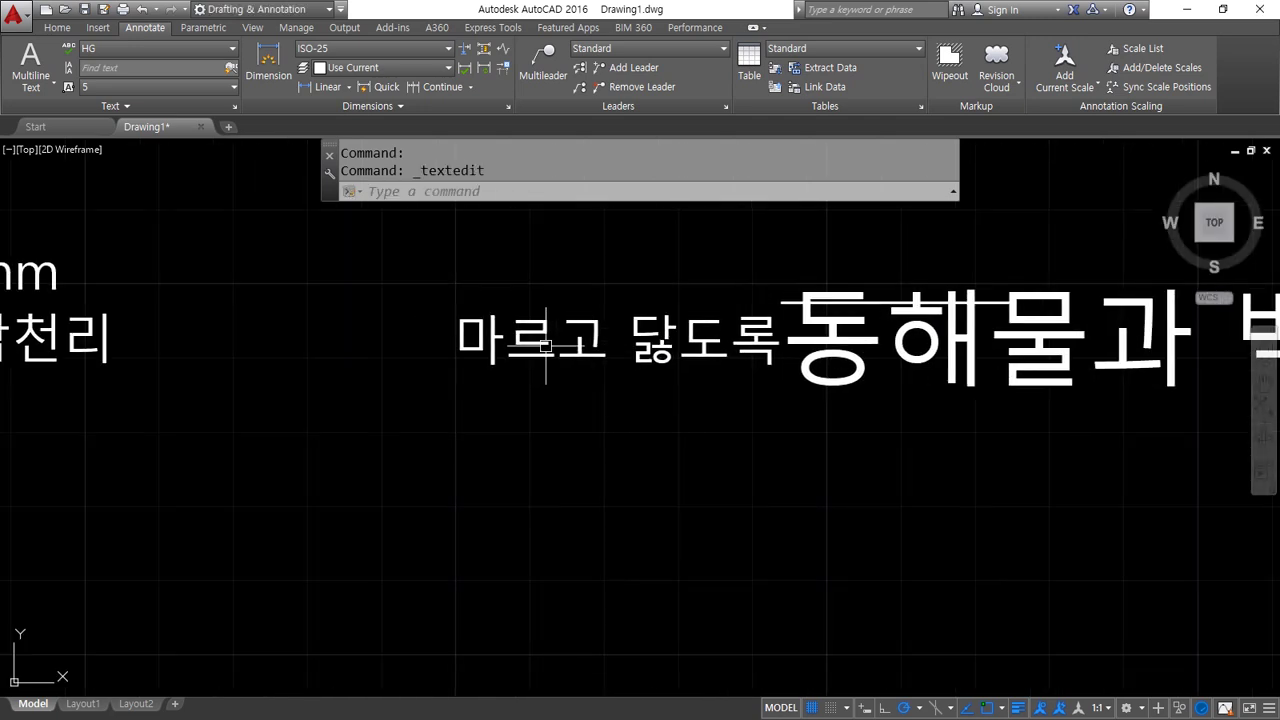
pyautogui.doubleClick(545, 346)
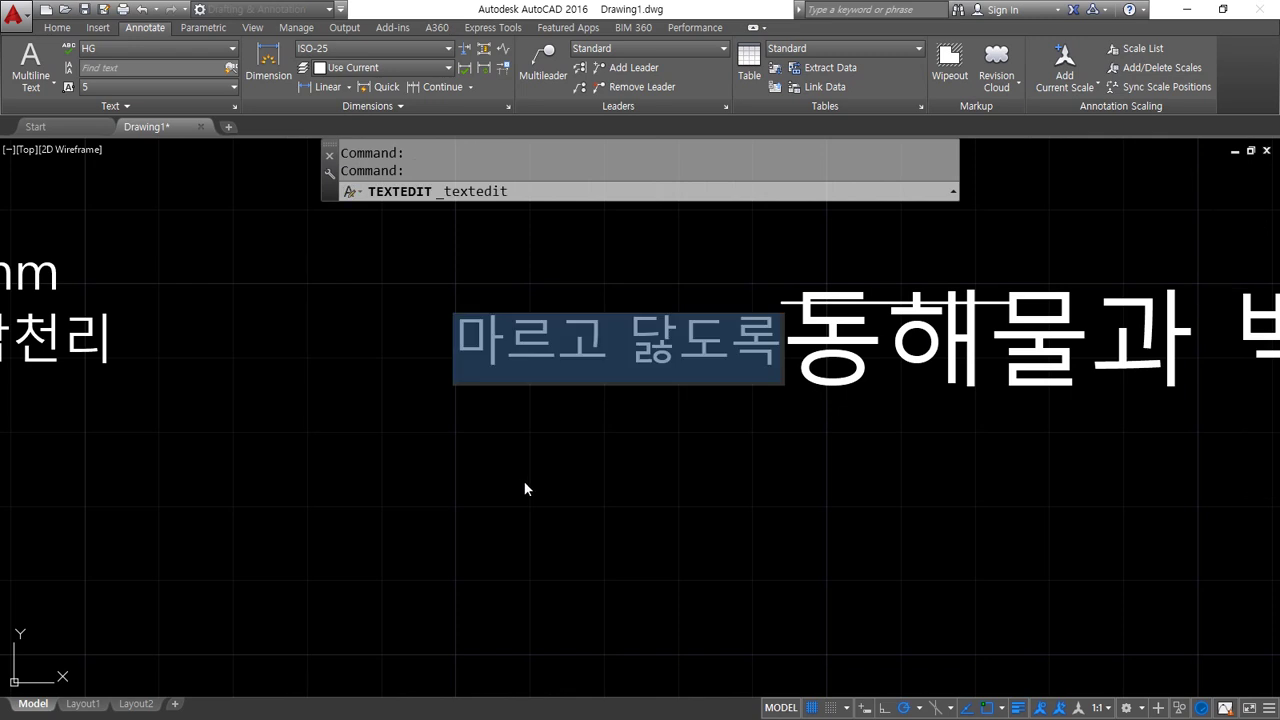
pyautogui.click(558, 430)
# Replace the first line of the lower-row text farthest from the large heading with 무궁화 삼천리 화려강산.
pyautogui.scroll(-4, 571, 483)
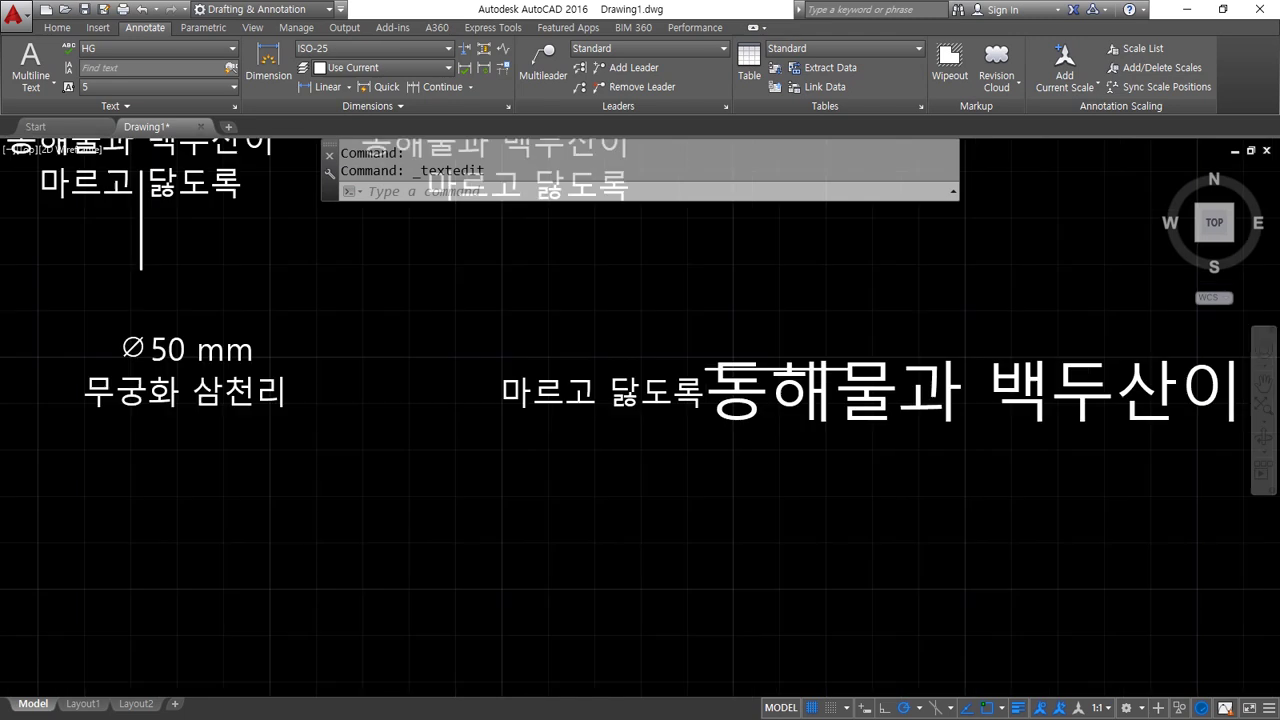
pyautogui.moveTo(60, 430)
pyautogui.mouseDown(button='middle')
pyautogui.moveTo(182, 446)
pyautogui.moveTo(554, 451)
pyautogui.moveTo(537, 422)
pyautogui.mouseUp(button='middle')
pyautogui.doubleClick(537, 430)
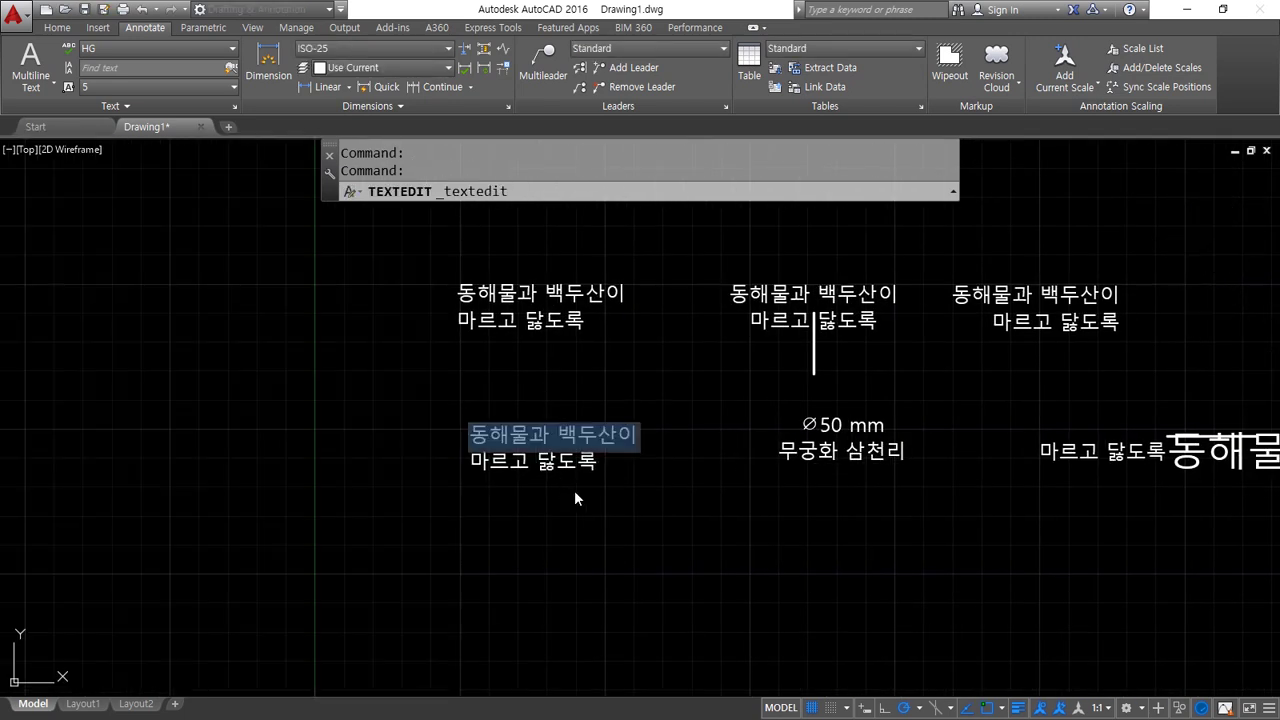
pyautogui.write('무궁')
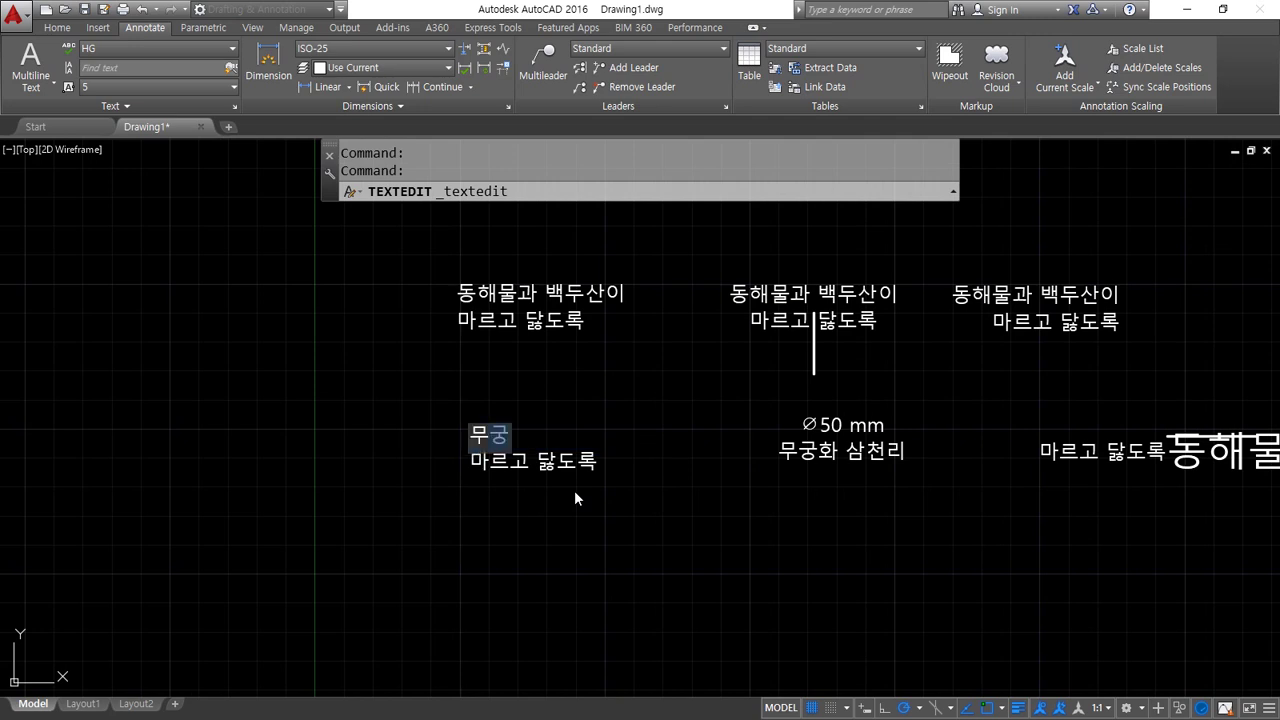
pyautogui.write('화 삼천리 화려')
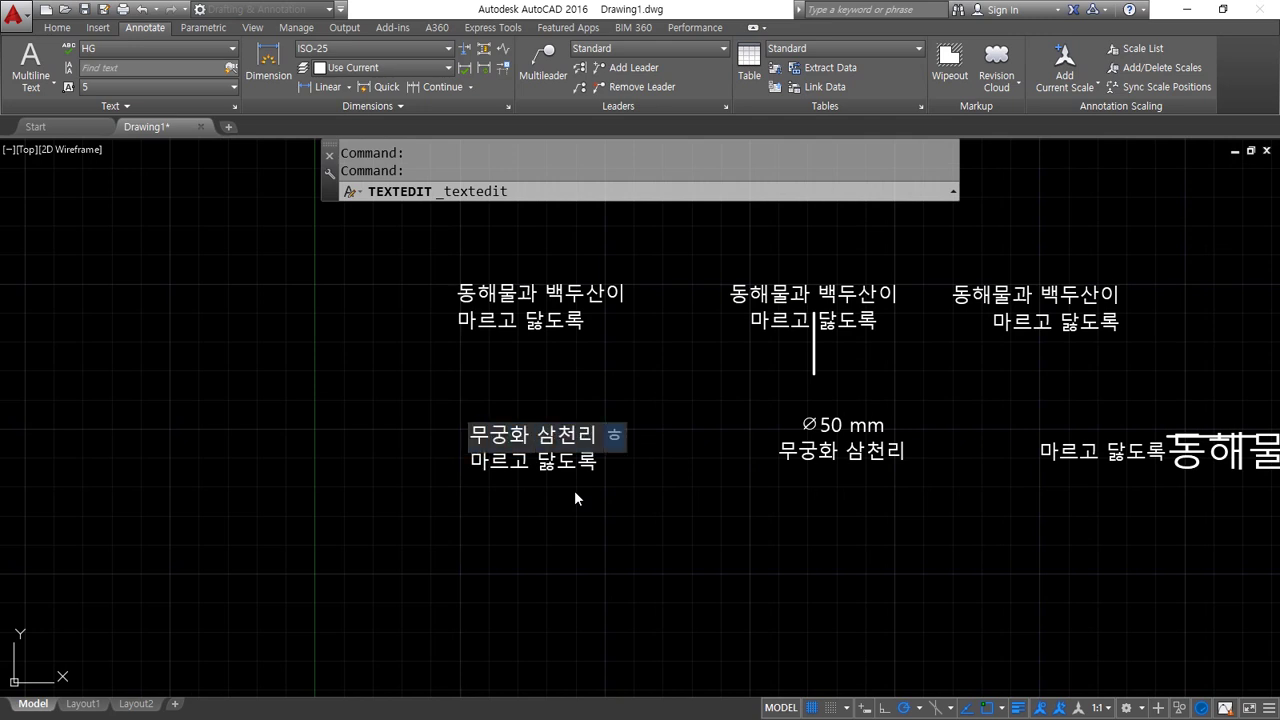
pyautogui.write('강산')
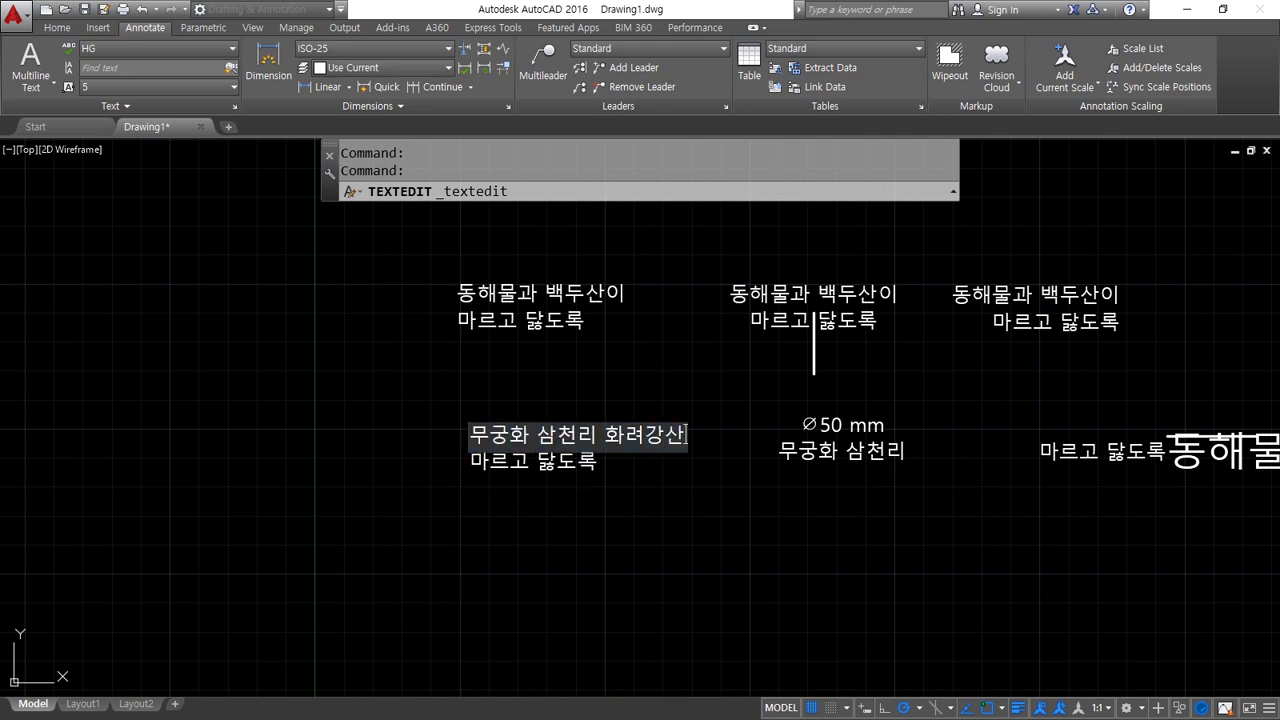
pyautogui.click(574, 490)
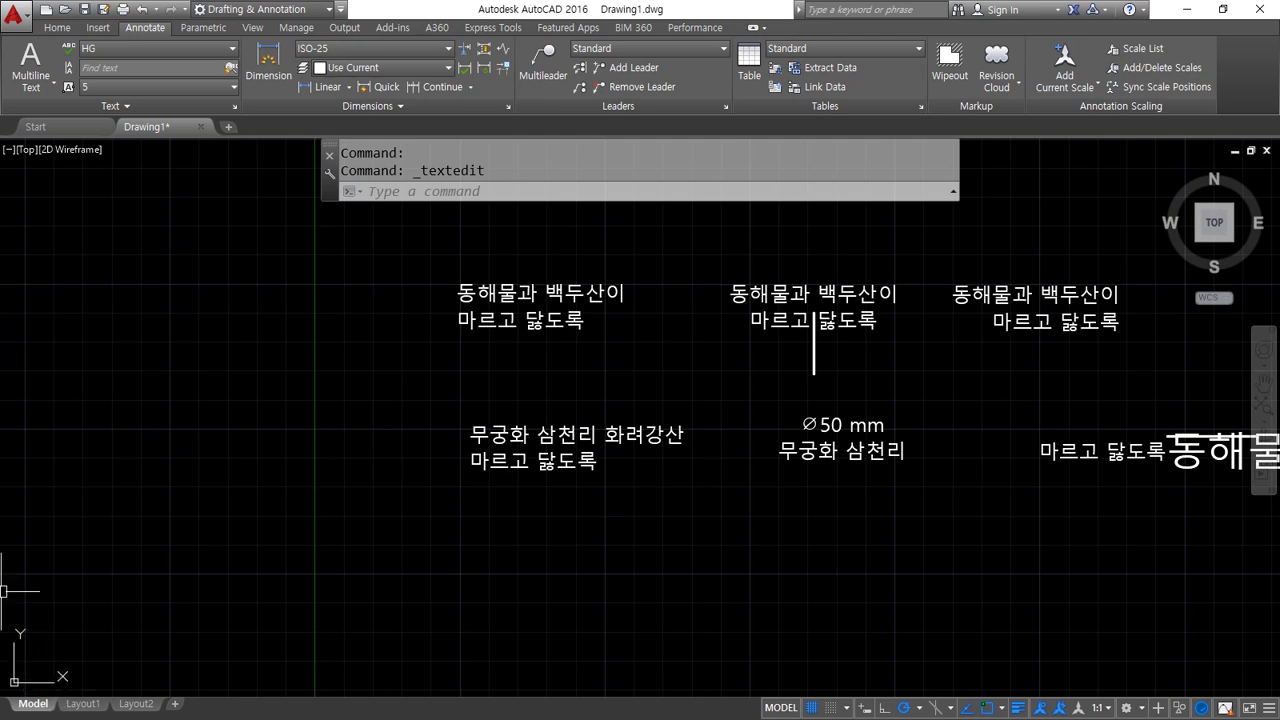
# Switch to the Notepad notes and highlight the mText entry.
pyautogui.hotkey('alt', 'Tab')
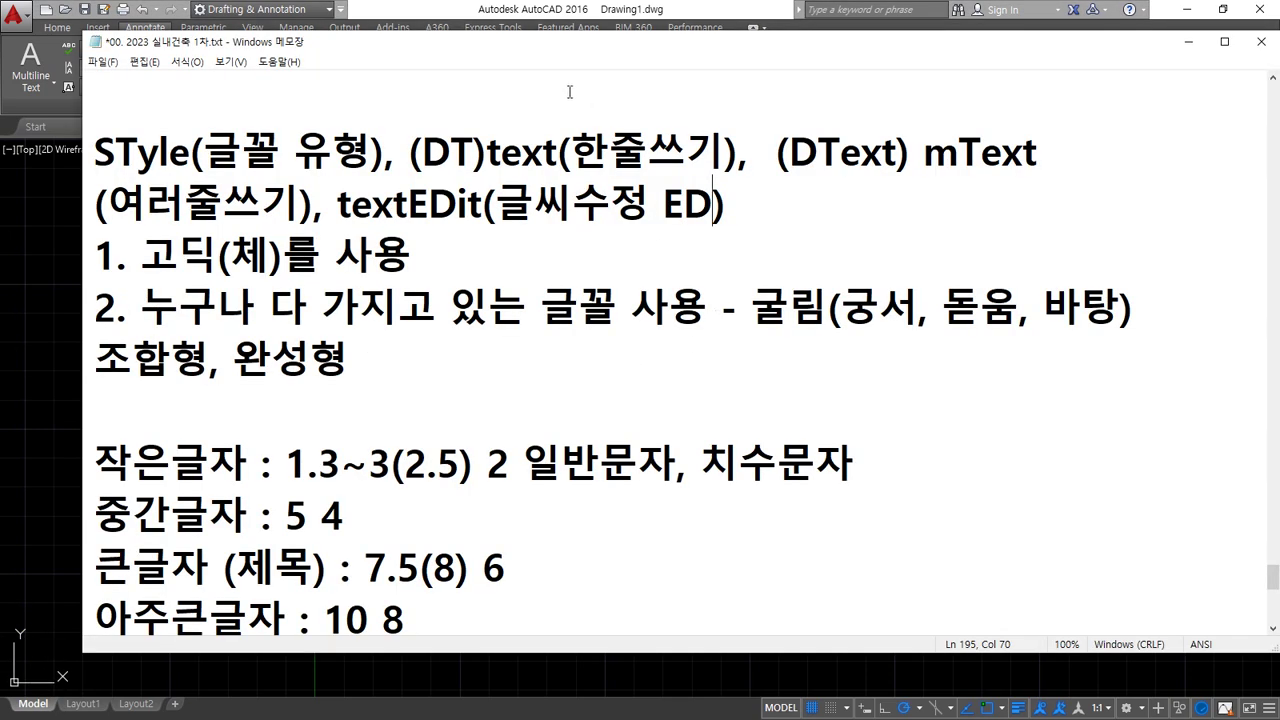
pyautogui.moveTo(930, 170); pyautogui.dragTo(1057, 153)
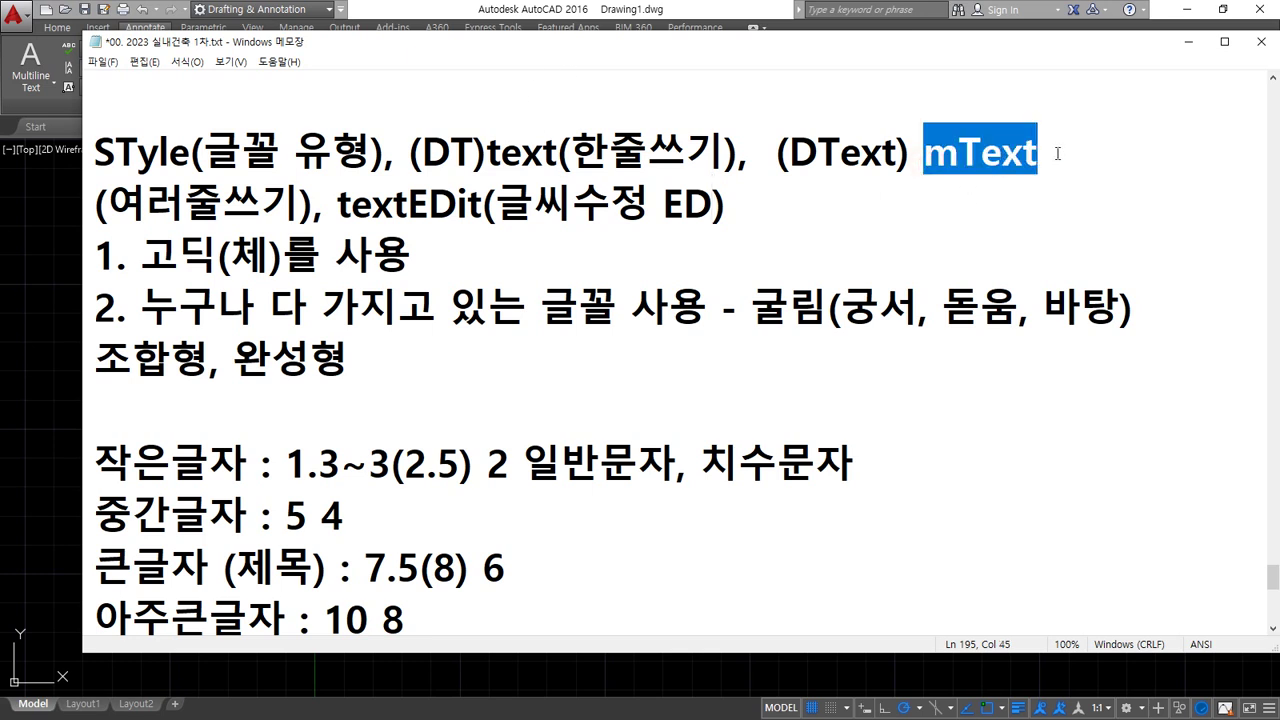
# Switch to AutoCAD, erase all the sample texts and lines, and zoom to the whole drawing with the All option.
pyautogui.click(534, 6)
pyautogui.scroll(-4, 569, 442)
pyautogui.scroll(-1, 569, 442)
pyautogui.click(934, 517)
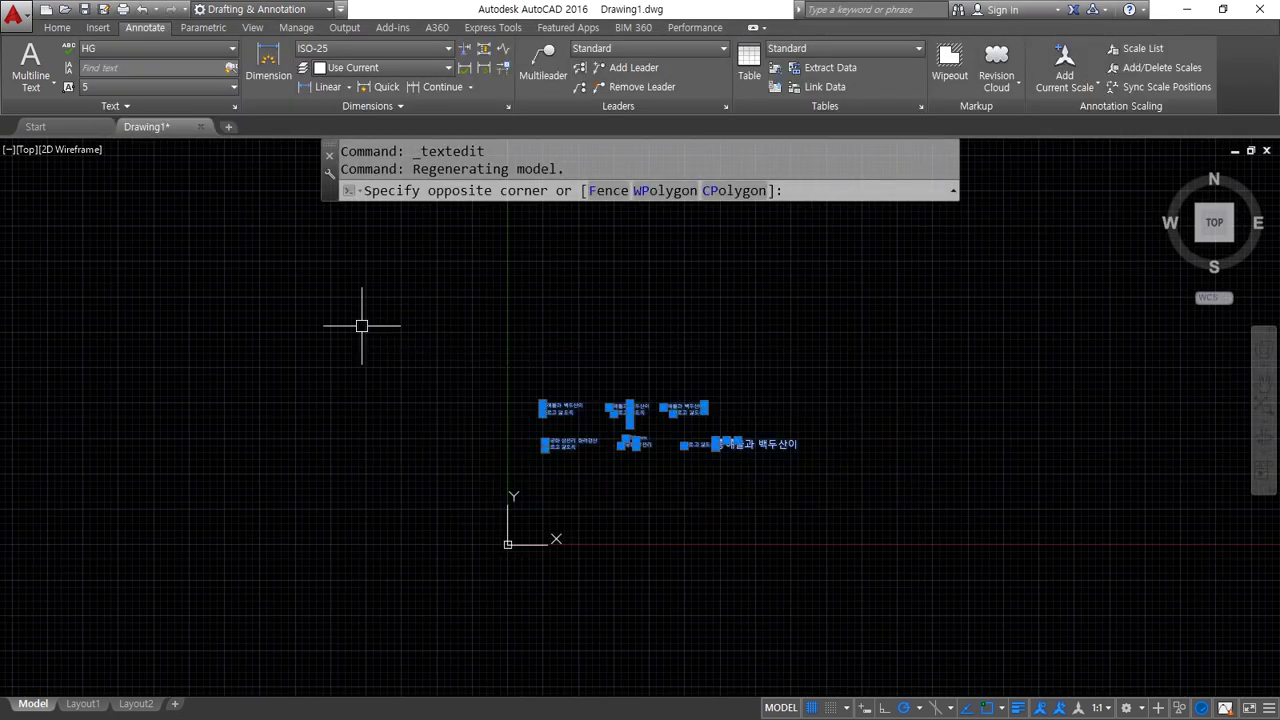
pyautogui.click(363, 323)
pyautogui.write('e')
pyautogui.press('Return')
pyautogui.write('z')
pyautogui.press('Return')
pyautogui.write('a')
pyautogui.press('Return')
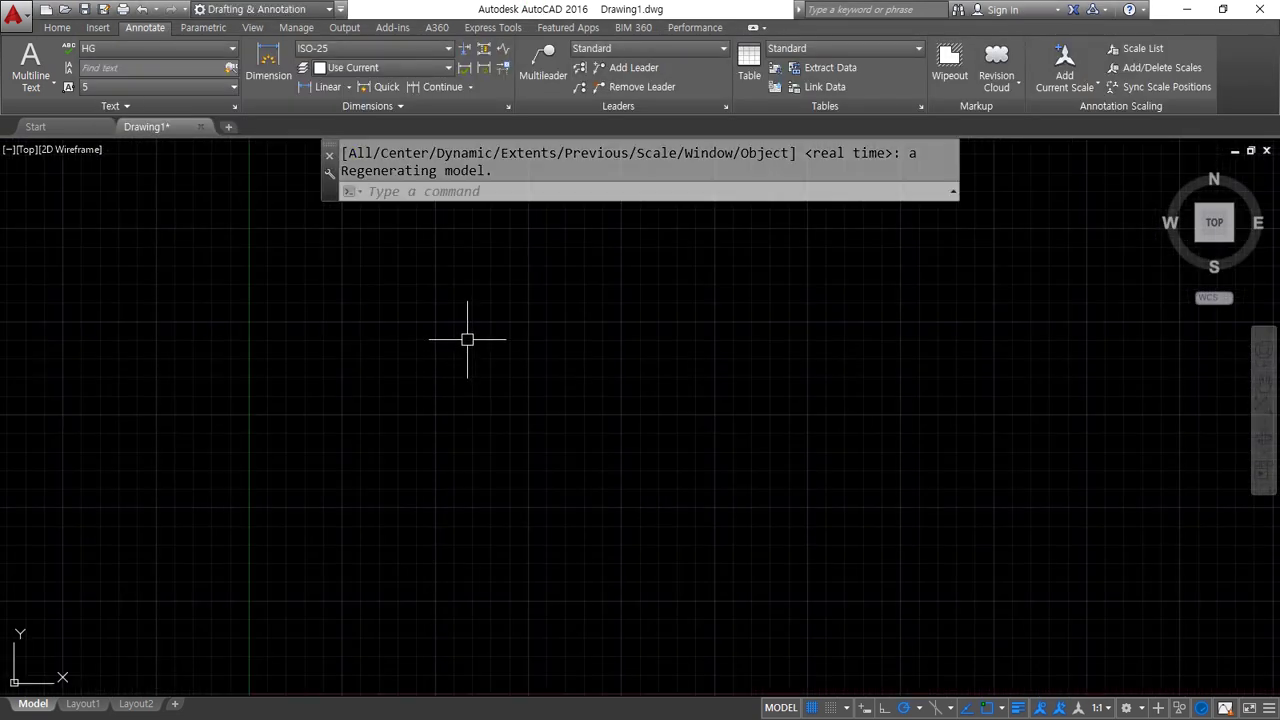
# Start the multiline text command with the alias T and define a rectangular text box in the empty drawing area.
pyautogui.write('t')
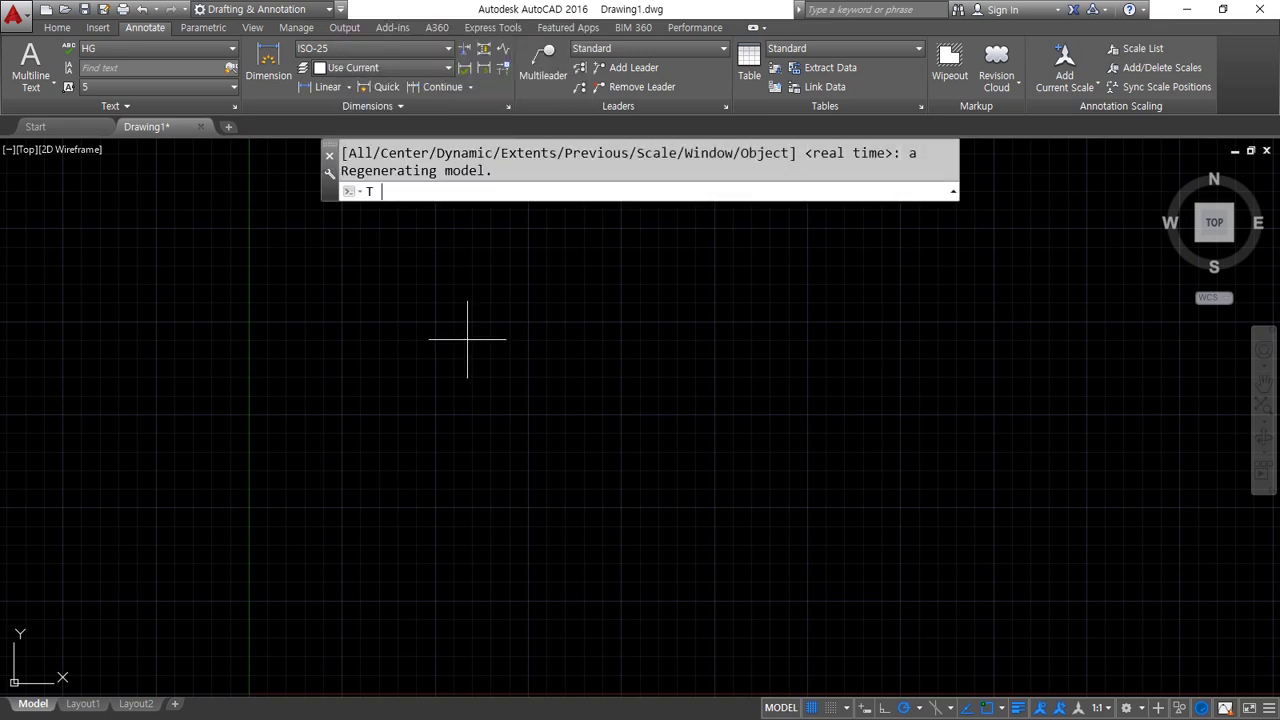
pyautogui.press('Return')
pyautogui.click(338, 286)
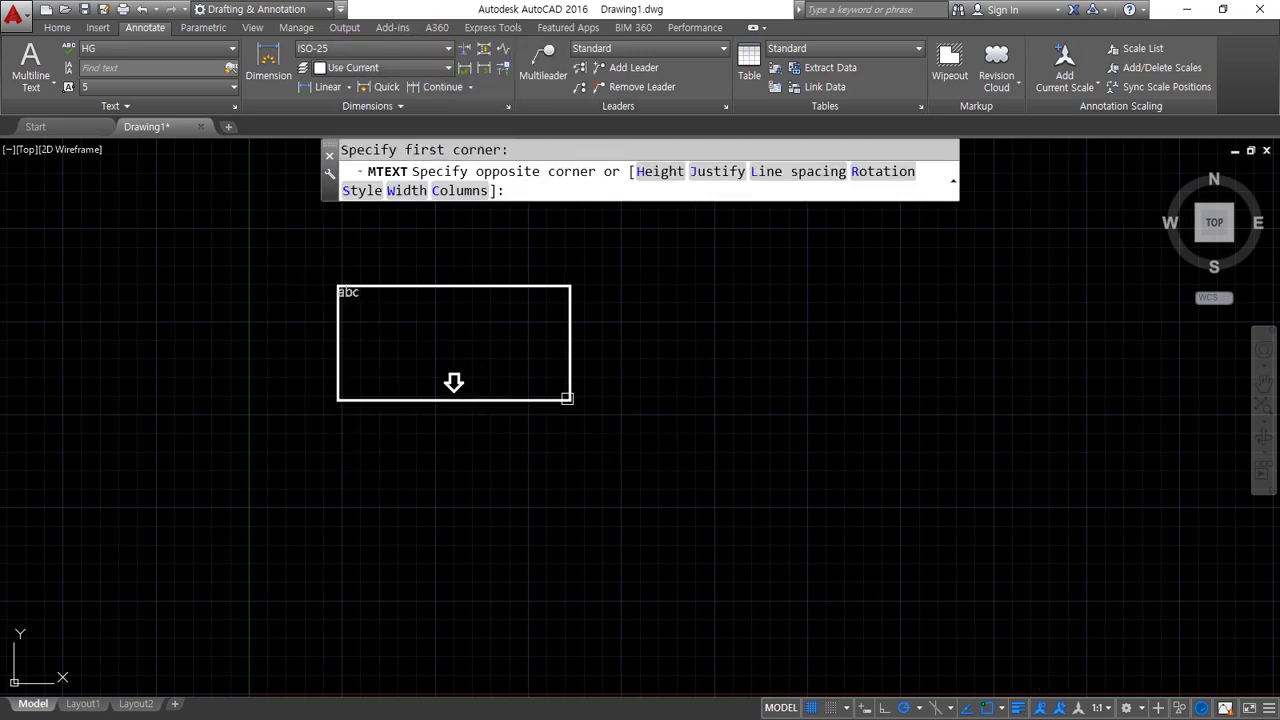
pyautogui.click(564, 396)
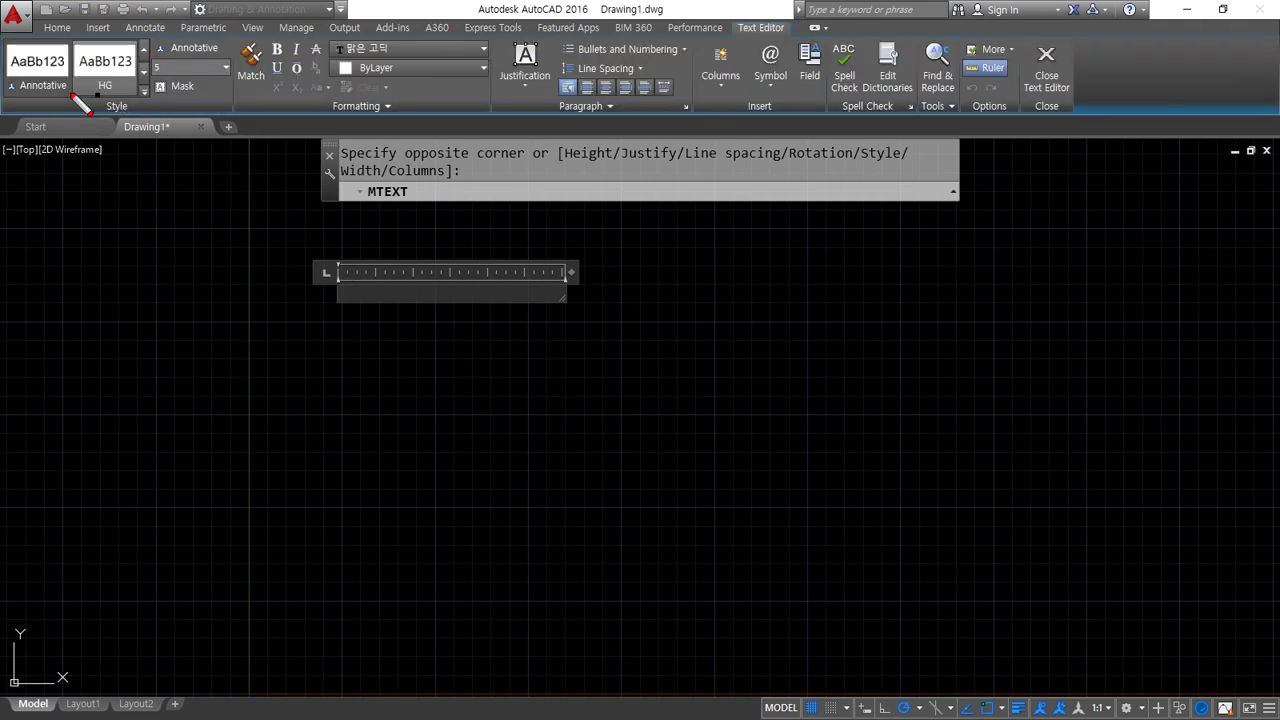
pyautogui.moveTo(29, 108)
pyautogui.keyDown('shift'); pyautogui.mouseDown()
pyautogui.moveTo(709, 149)
pyautogui.moveTo(1098, 146)
pyautogui.mouseUp(); pyautogui.keyUp('shift')
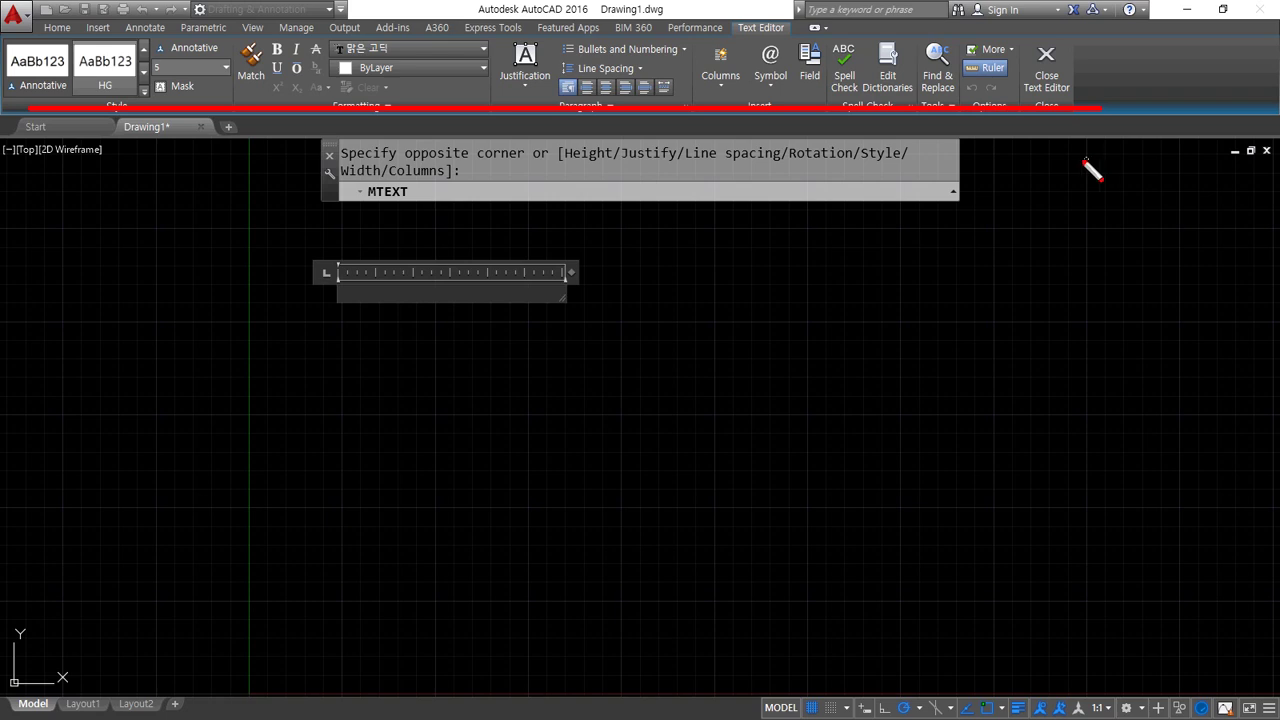
pyautogui.moveTo(113, 132)
pyautogui.mouseDown()
pyautogui.moveTo(2, 14)
pyautogui.moveTo(112, 118)
pyautogui.mouseUp()
pyautogui.moveTo(168, 88); pyautogui.dragTo(185, 48)
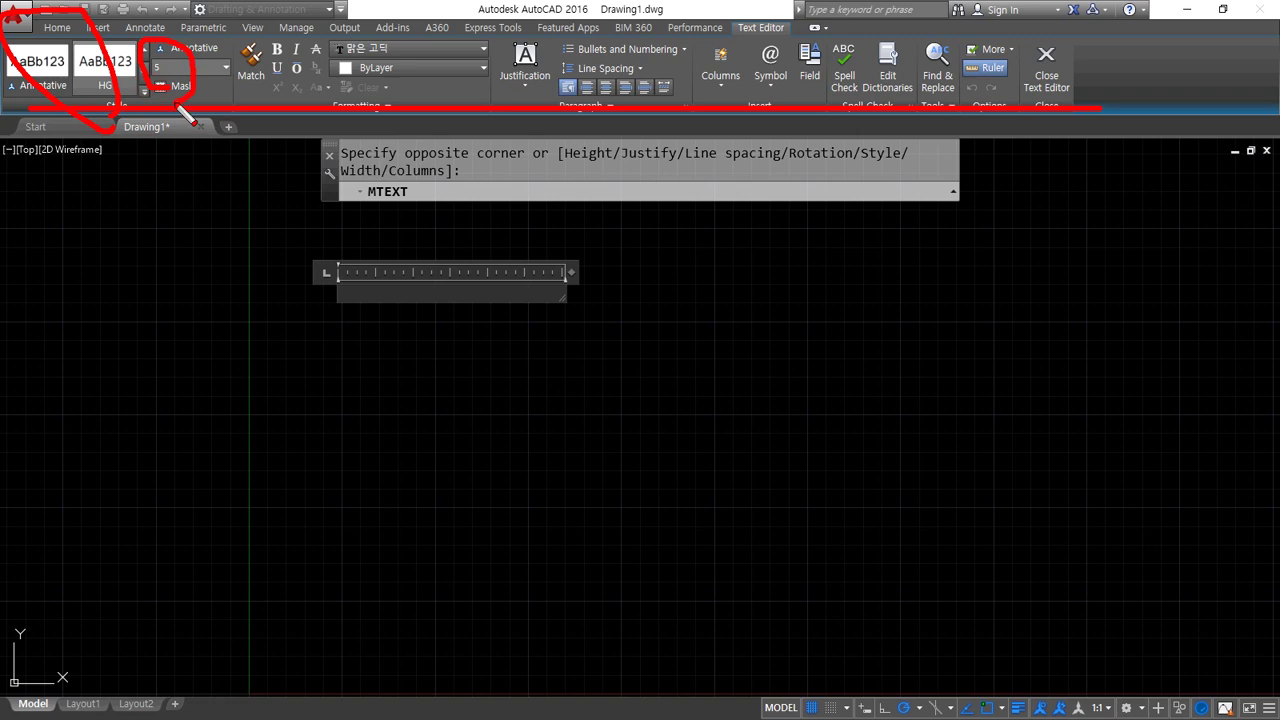
pyautogui.press('Escape')
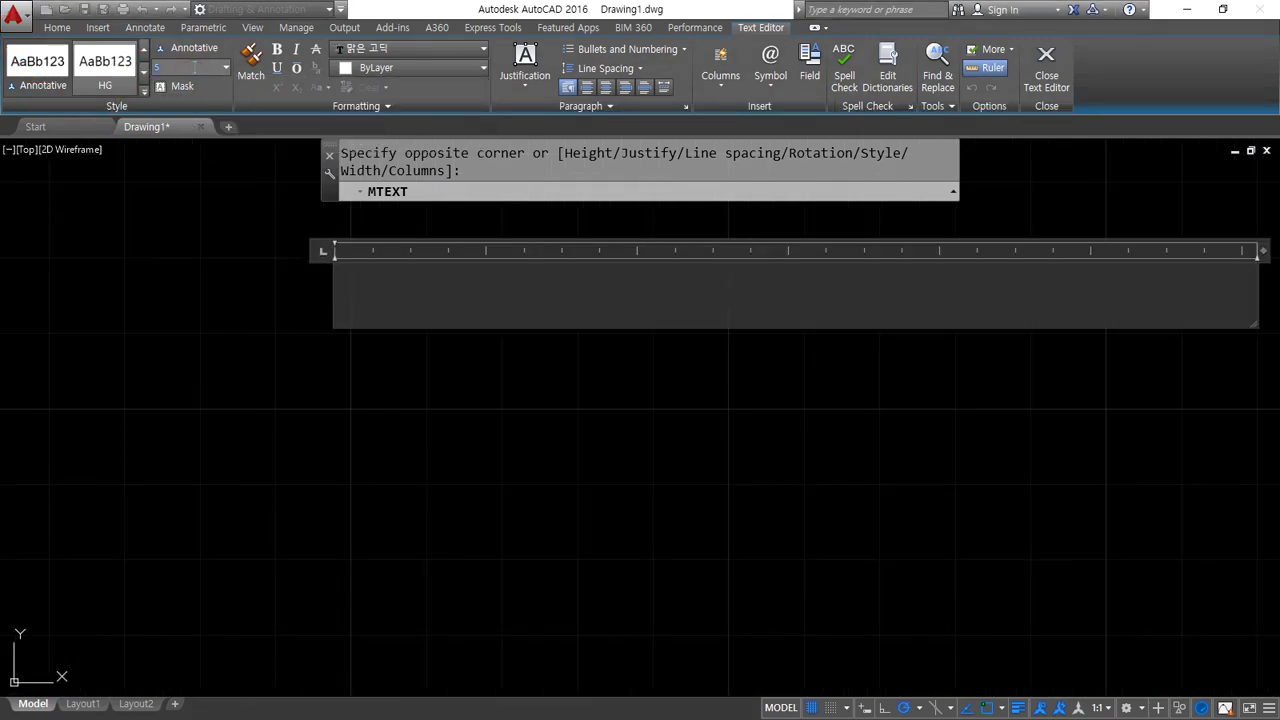
# Look through the available text heights for the new multiline text and close the list without changing the height.
pyautogui.click(225, 67)
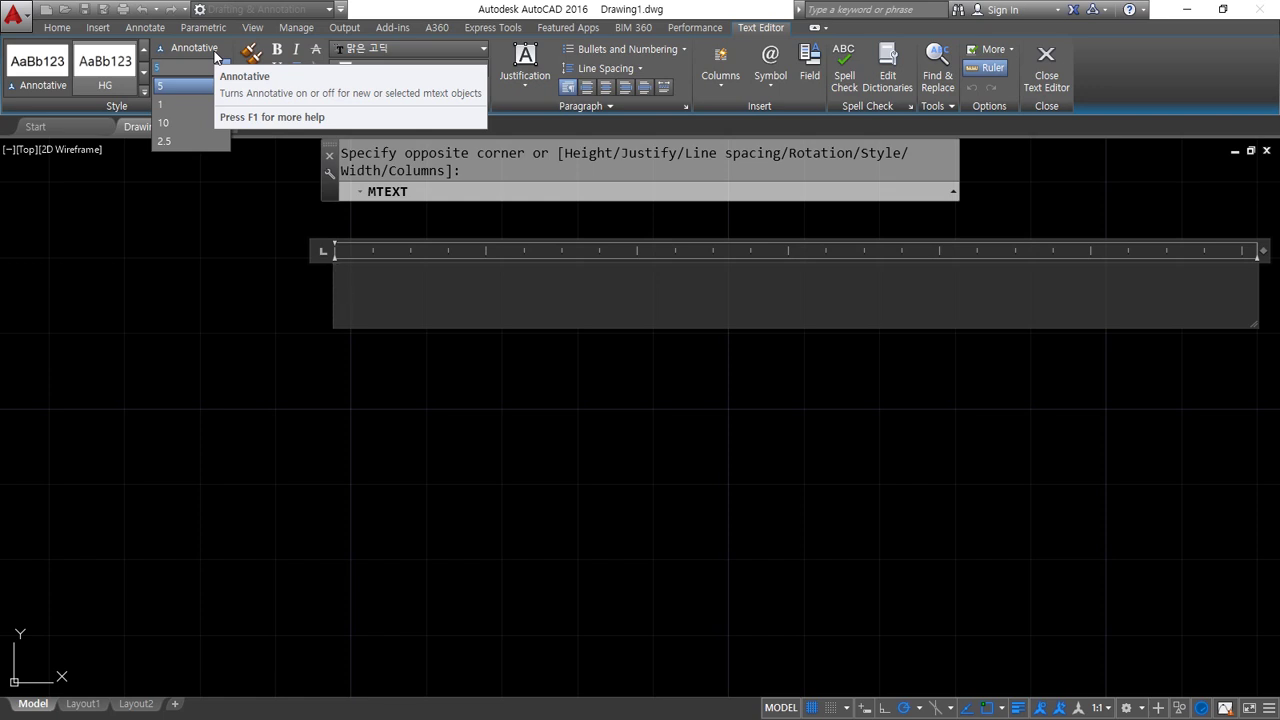
pyautogui.click(214, 52)
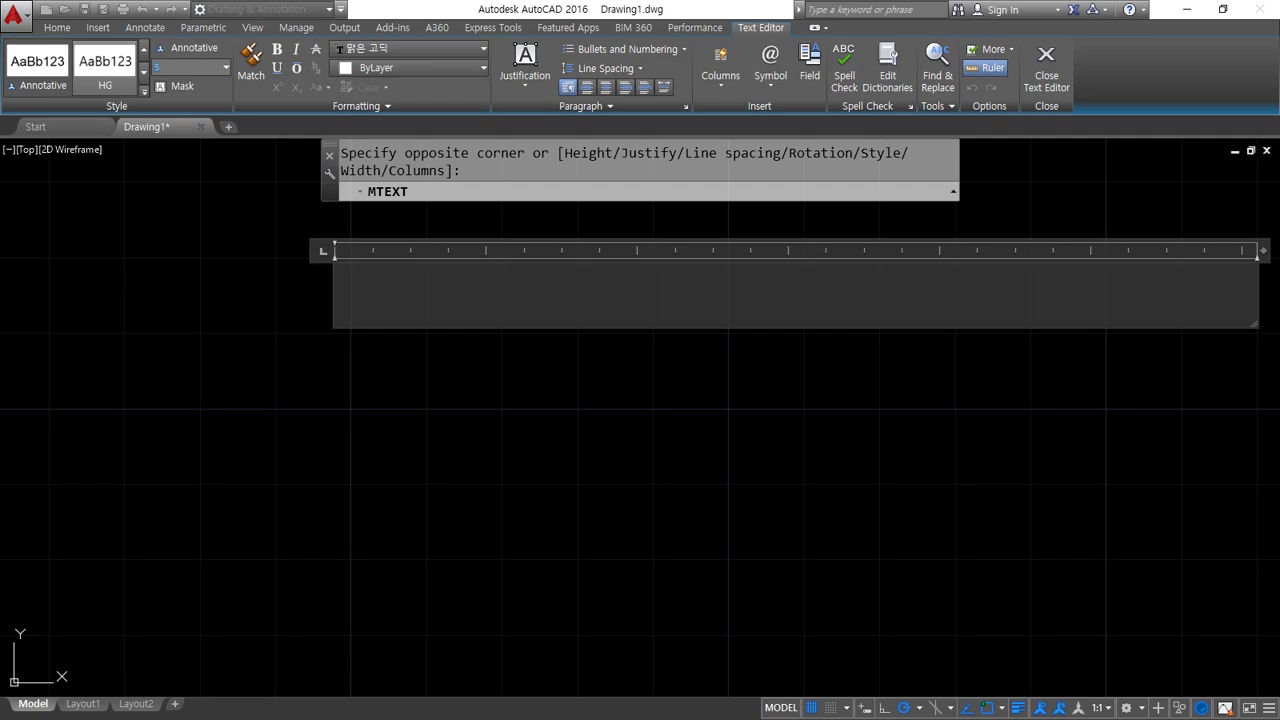
# Switch to the Notepad notes and add the scale note "축척 1:40" on the empty line above the small-text size.
pyautogui.hotkey('alt', 'Tab')
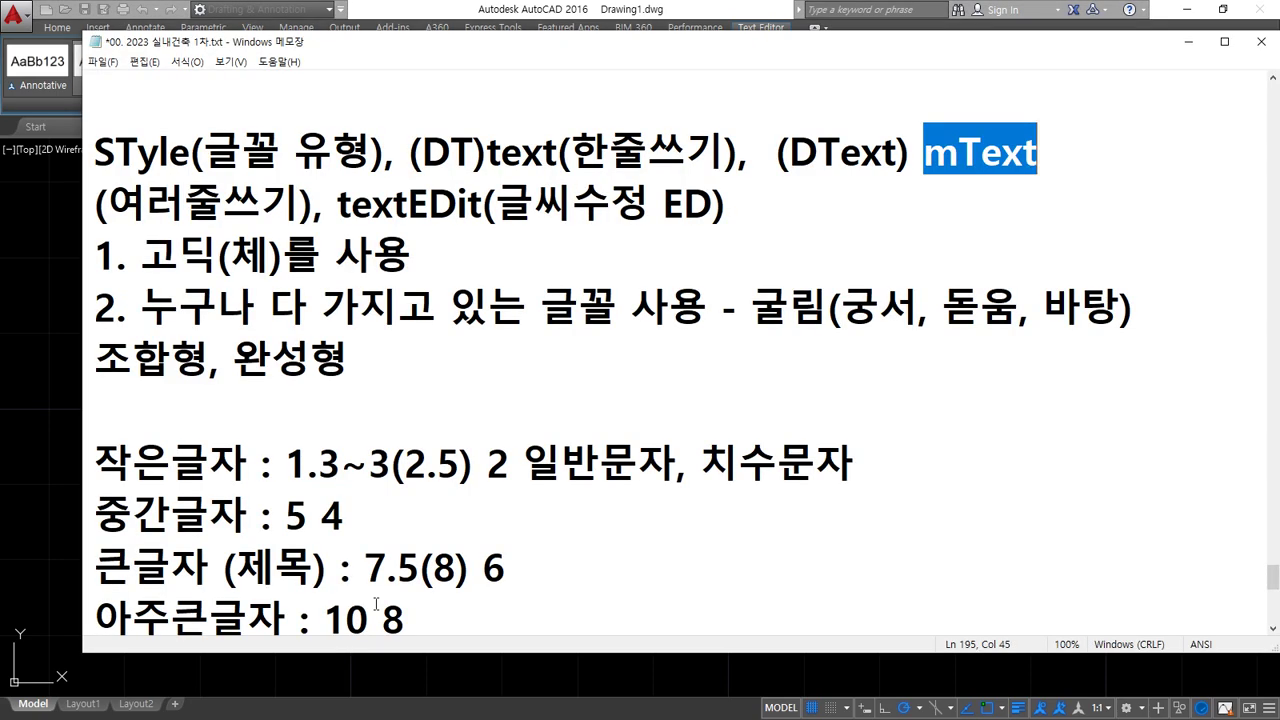
pyautogui.scroll(2, 376, 604)
pyautogui.scroll(-4, 376, 604)
pyautogui.scroll(1, 366, 588)
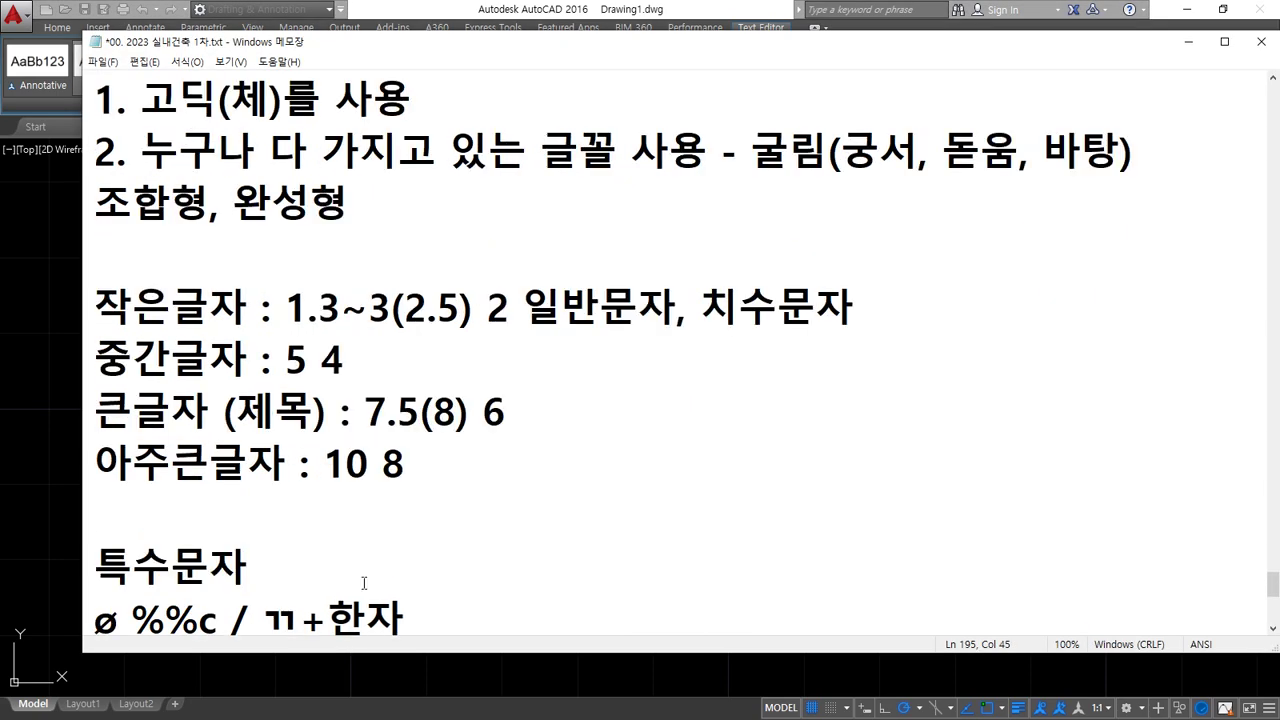
pyautogui.click(423, 264)
pyautogui.write('축척 1:')
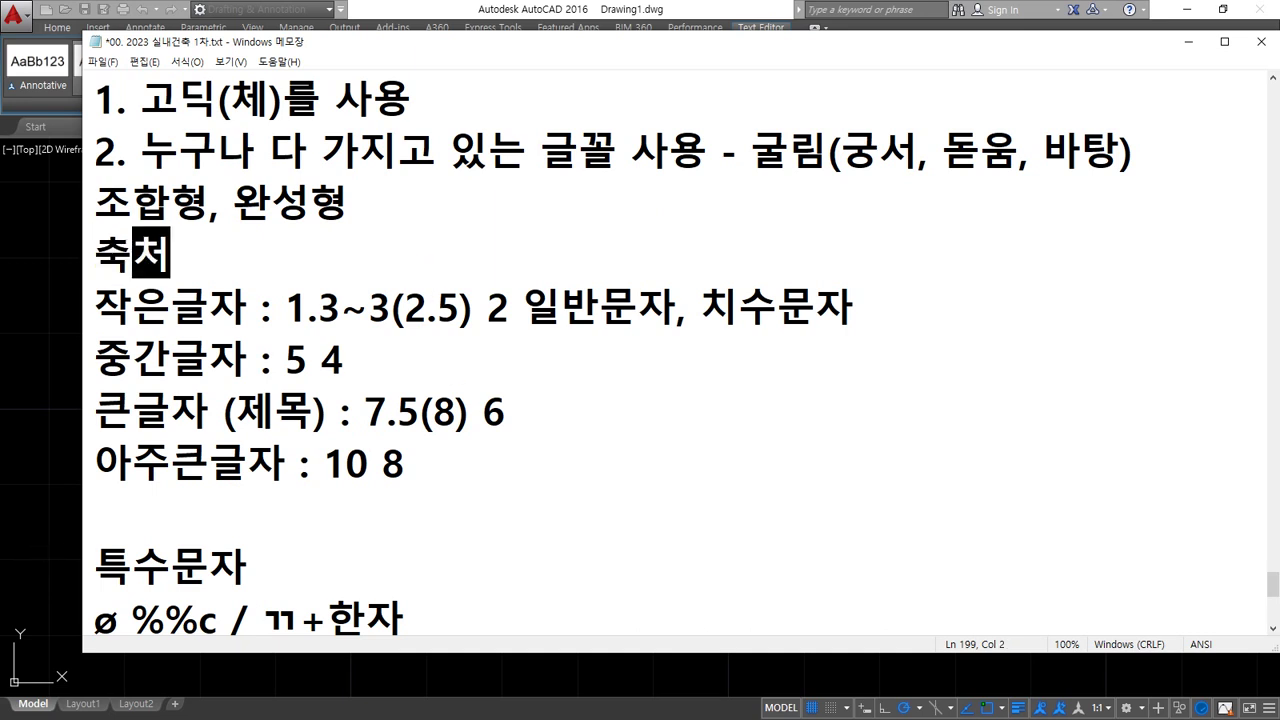
pyautogui.write('40')
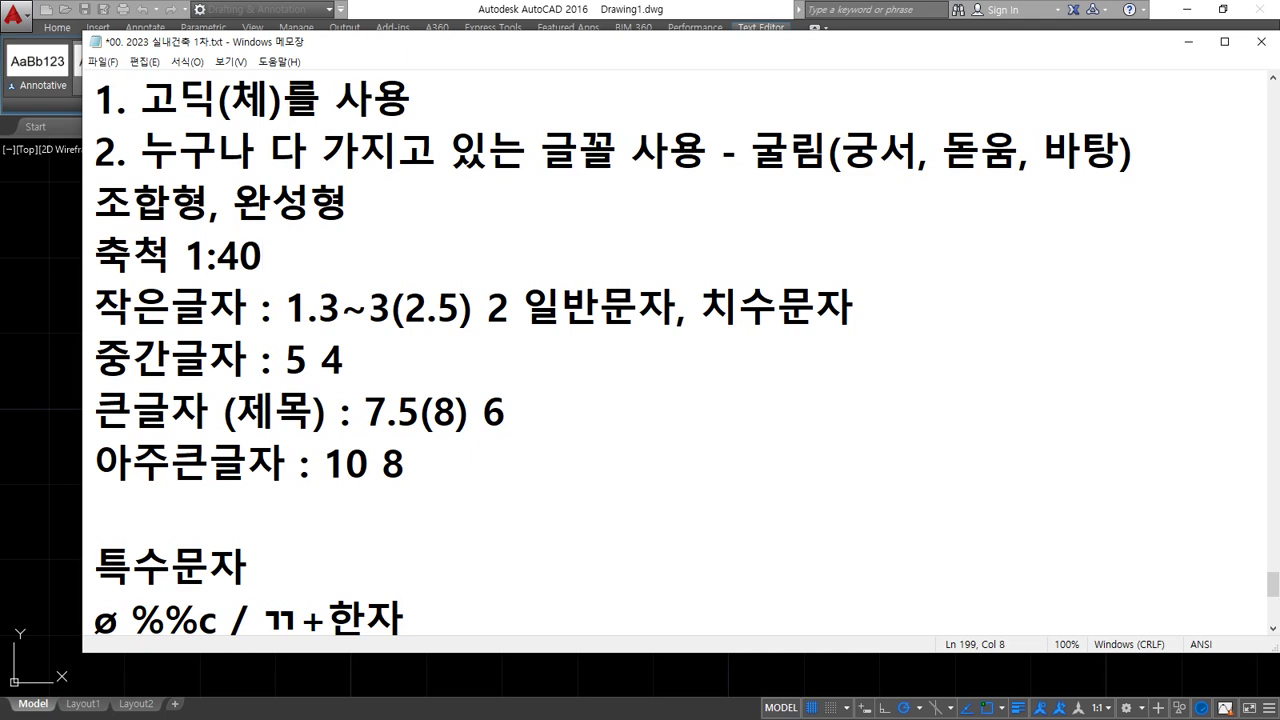
# Append the scaled heights 2*40=80, = 4*40=160 and 6*40=240 to the small, medium and large text size lines.
pyautogui.press('Down')
pyautogui.press('End')
pyautogui.write('2*40=80')
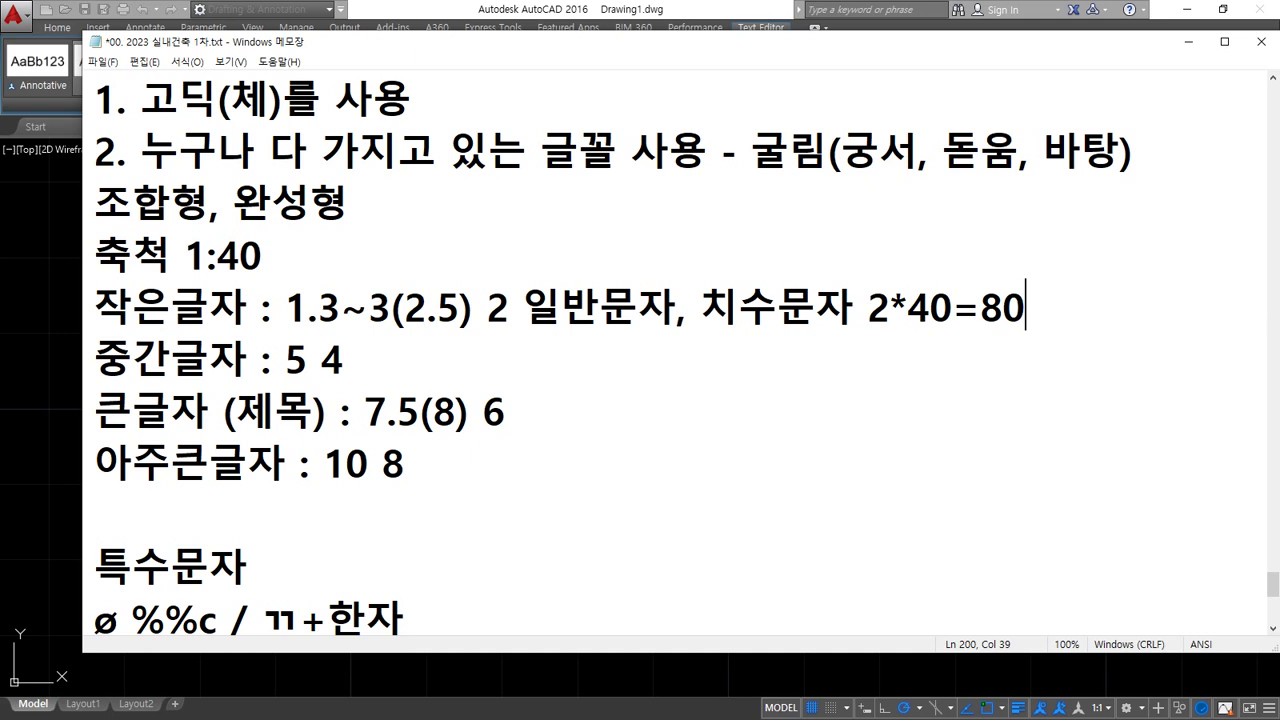
pyautogui.press('Down')
pyautogui.write('= 4*4')
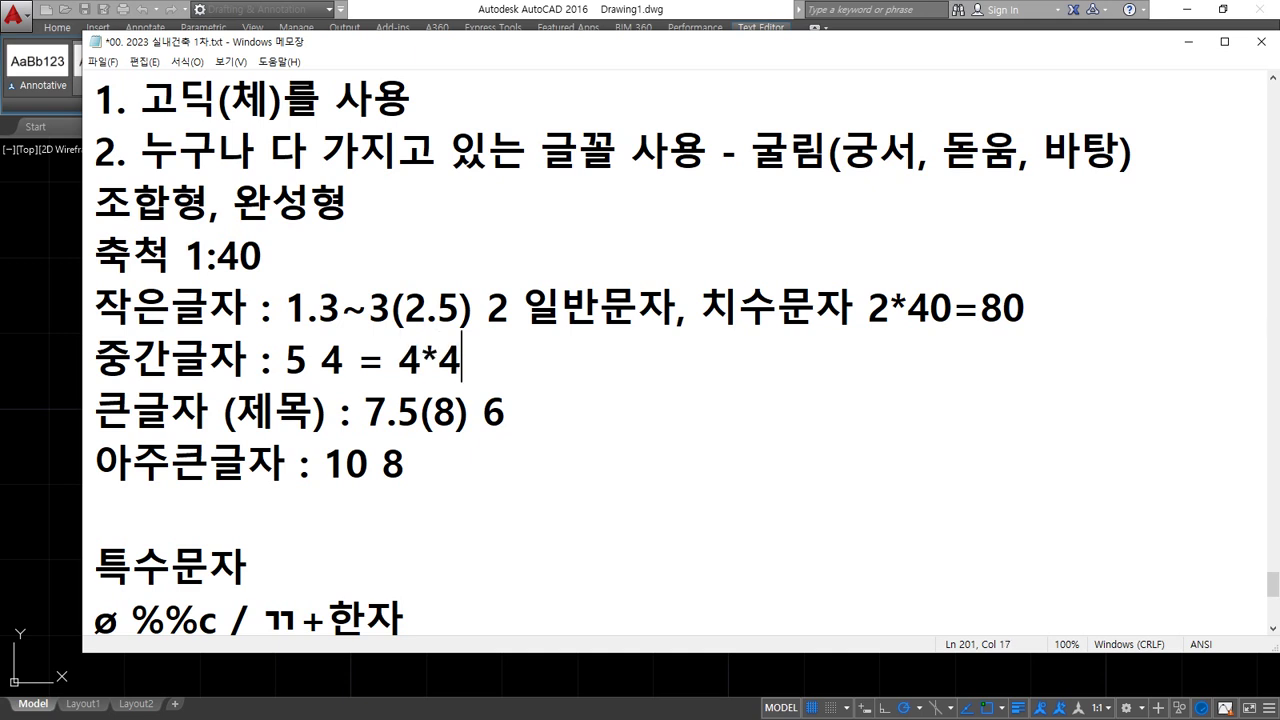
pyautogui.write('0=')
pyautogui.write('160')
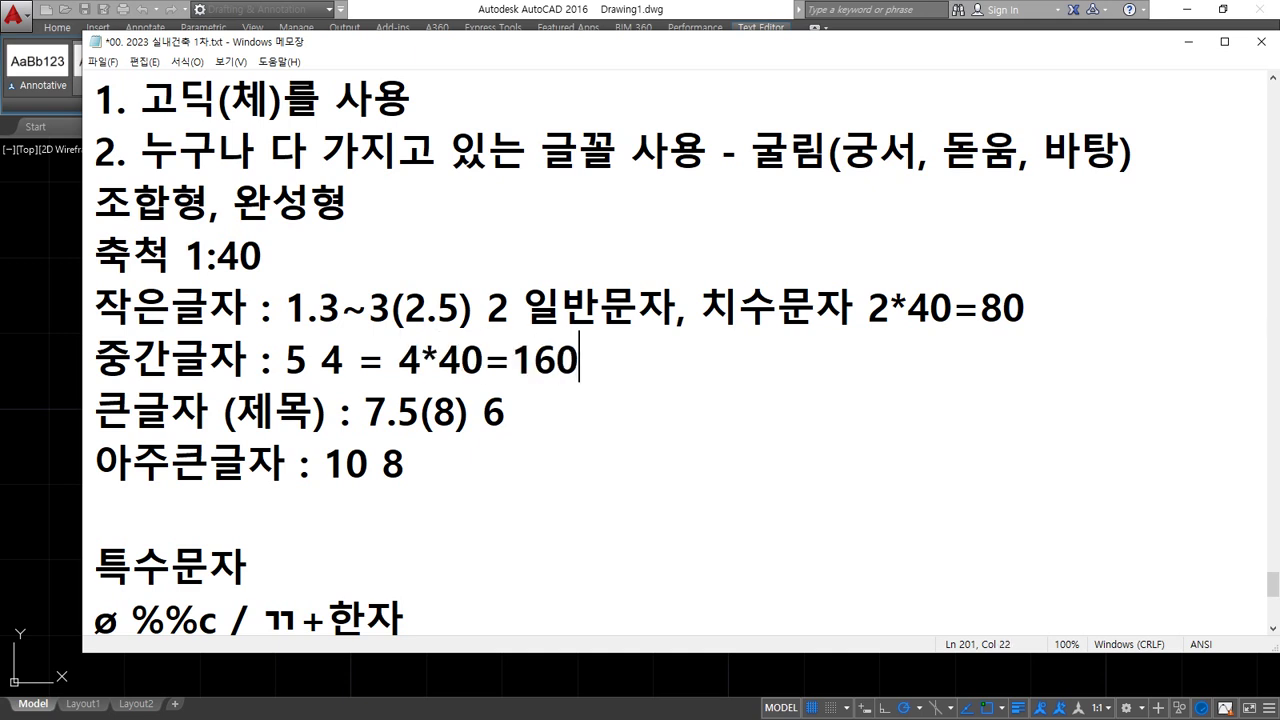
pyautogui.press('Down')
pyautogui.write('6*40')
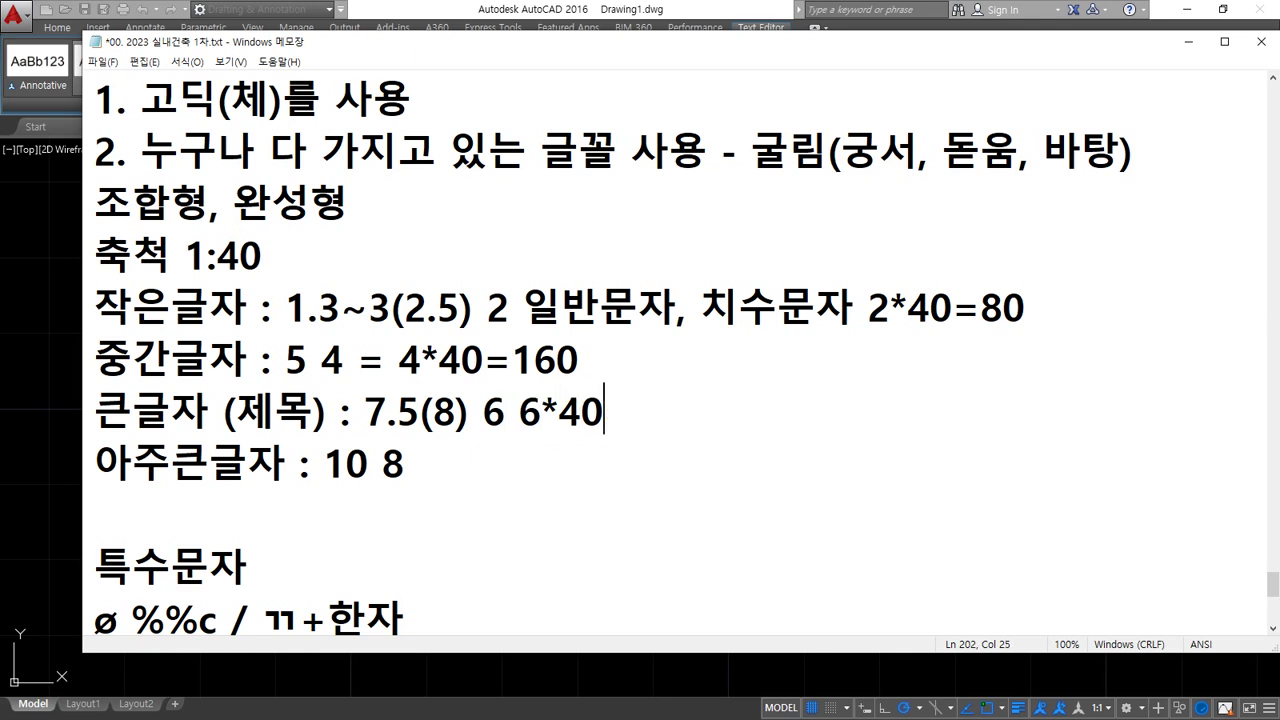
pyautogui.write('=240')
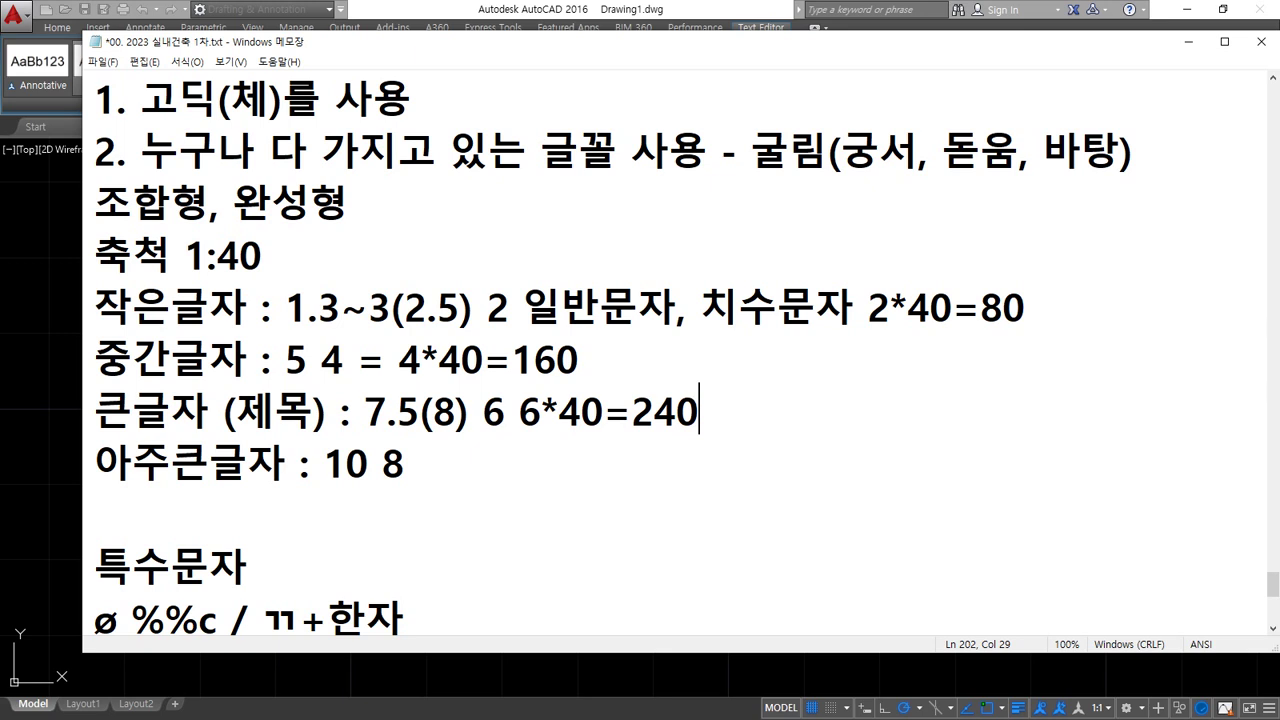
# Add the rounded heights 100, 200 and 300 at the ends of the small, medium and large text lines.
pyautogui.press('Up')
pyautogui.press('Up')
pyautogui.press('End')
pyautogui.write('100')
pyautogui.press('Down')
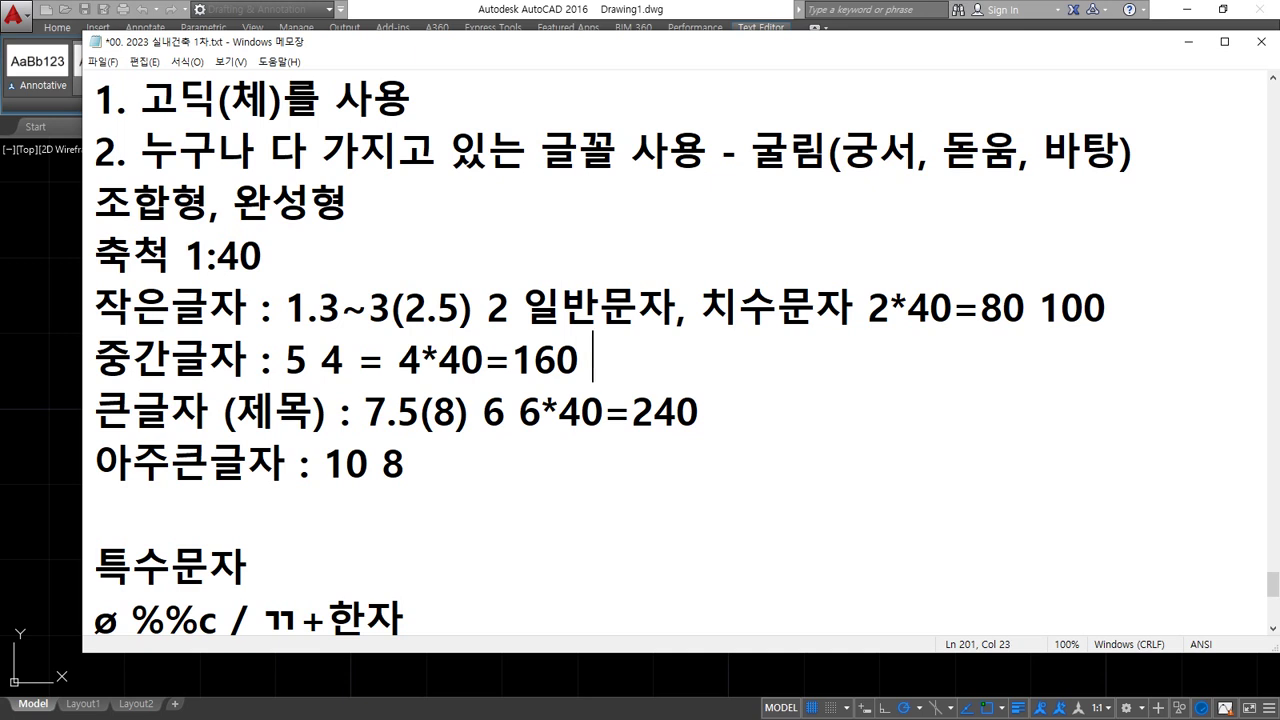
pyautogui.write('200')
pyautogui.press('Down')
pyautogui.press('End')
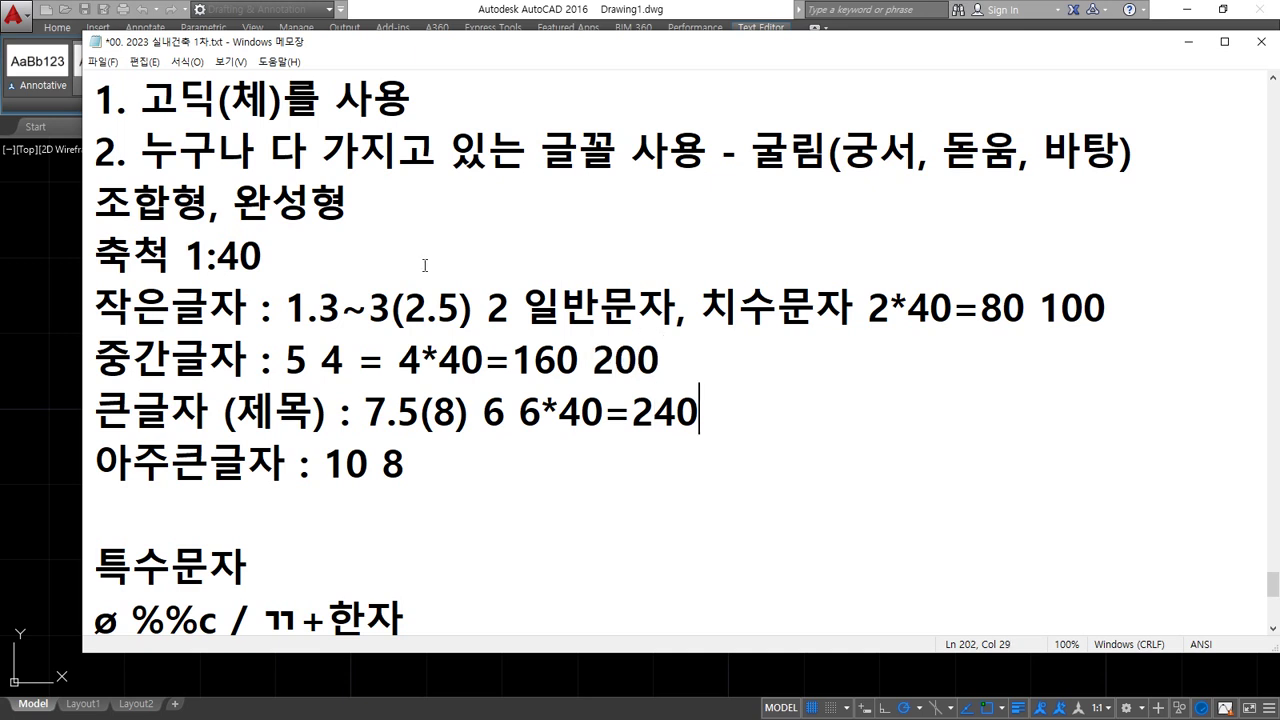
pyautogui.write('300')
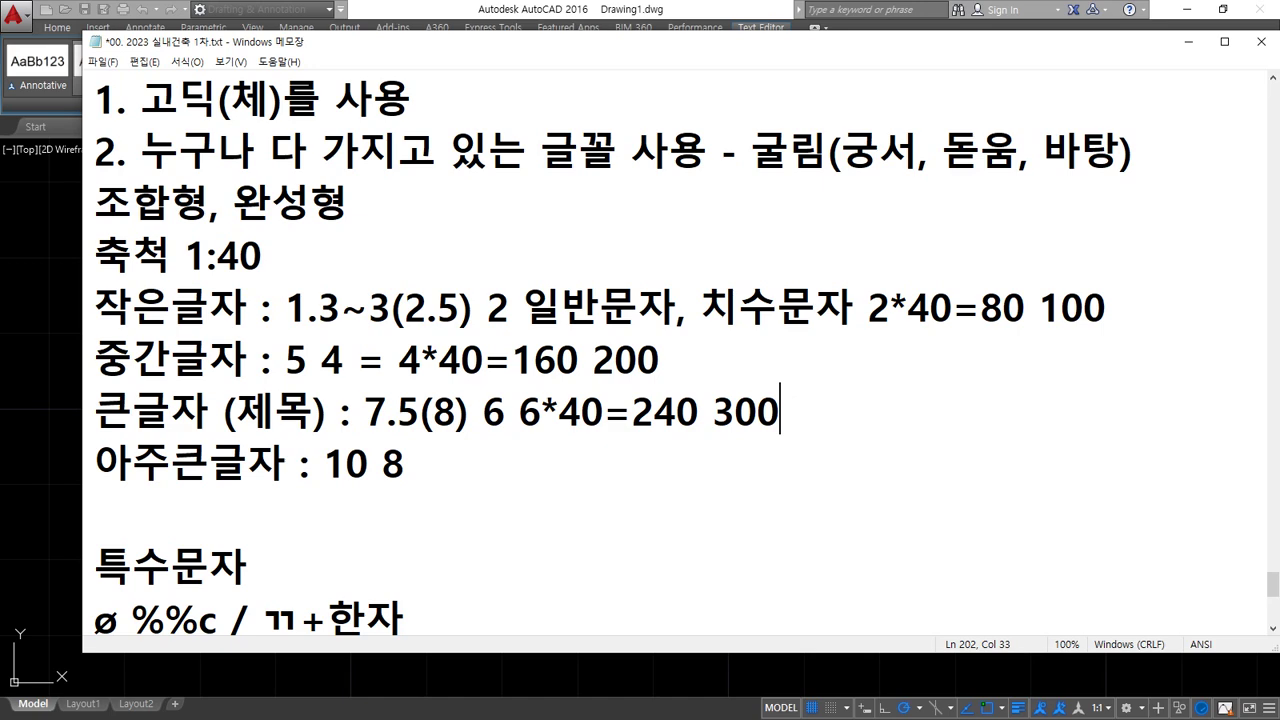
# Switch back to AutoCAD and try a text height of 6 for the new multiline text.
pyautogui.click(586, 5)
pyautogui.click(173, 66)
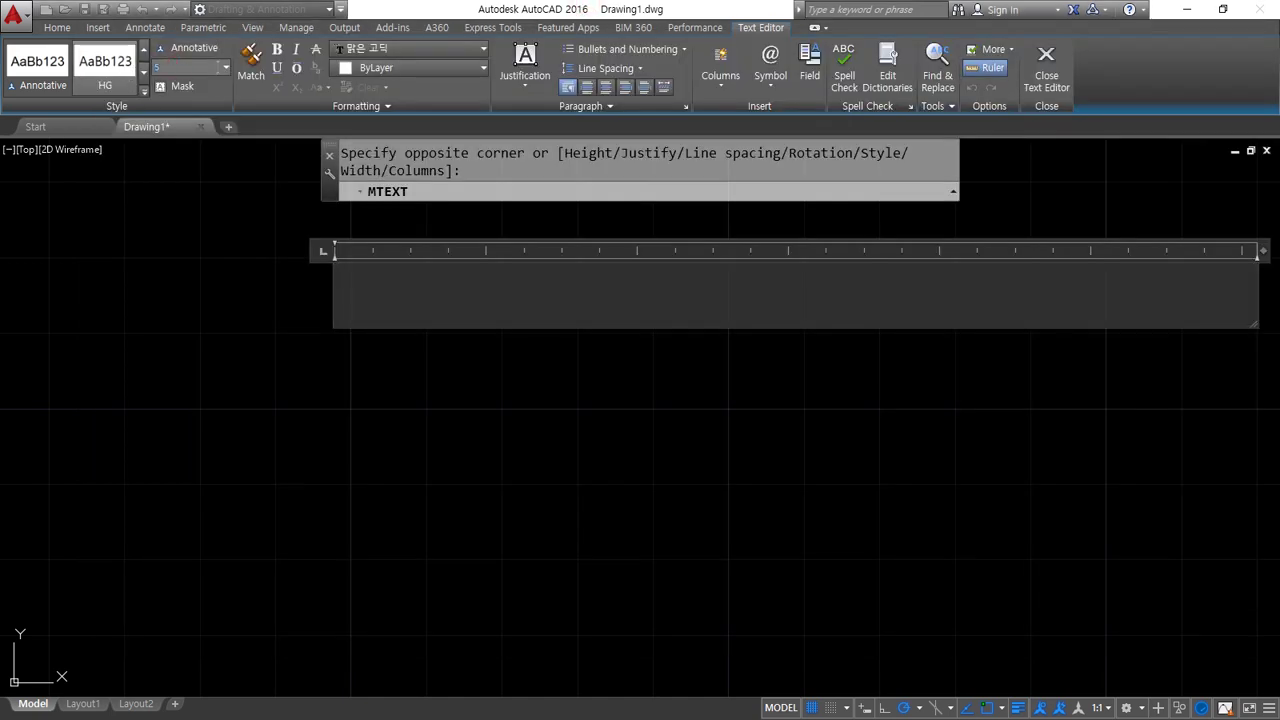
pyautogui.click(226, 67)
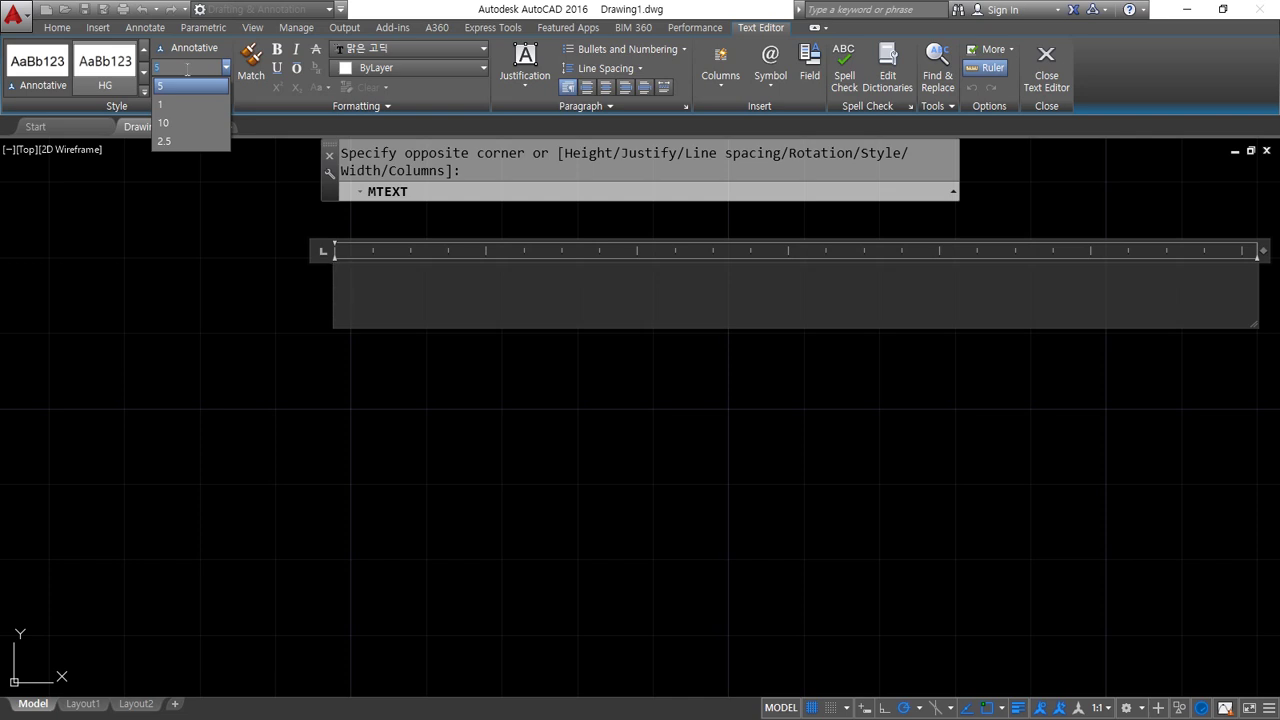
pyautogui.write('8')
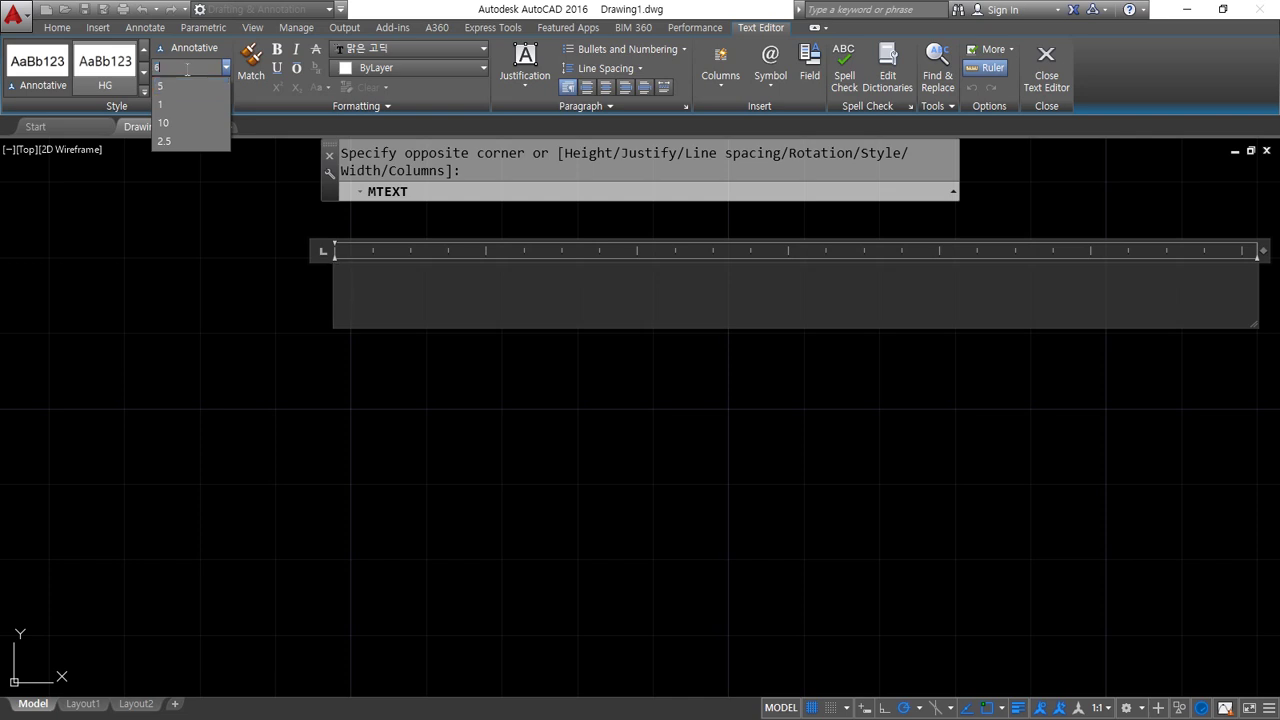
pyautogui.click(253, 108)
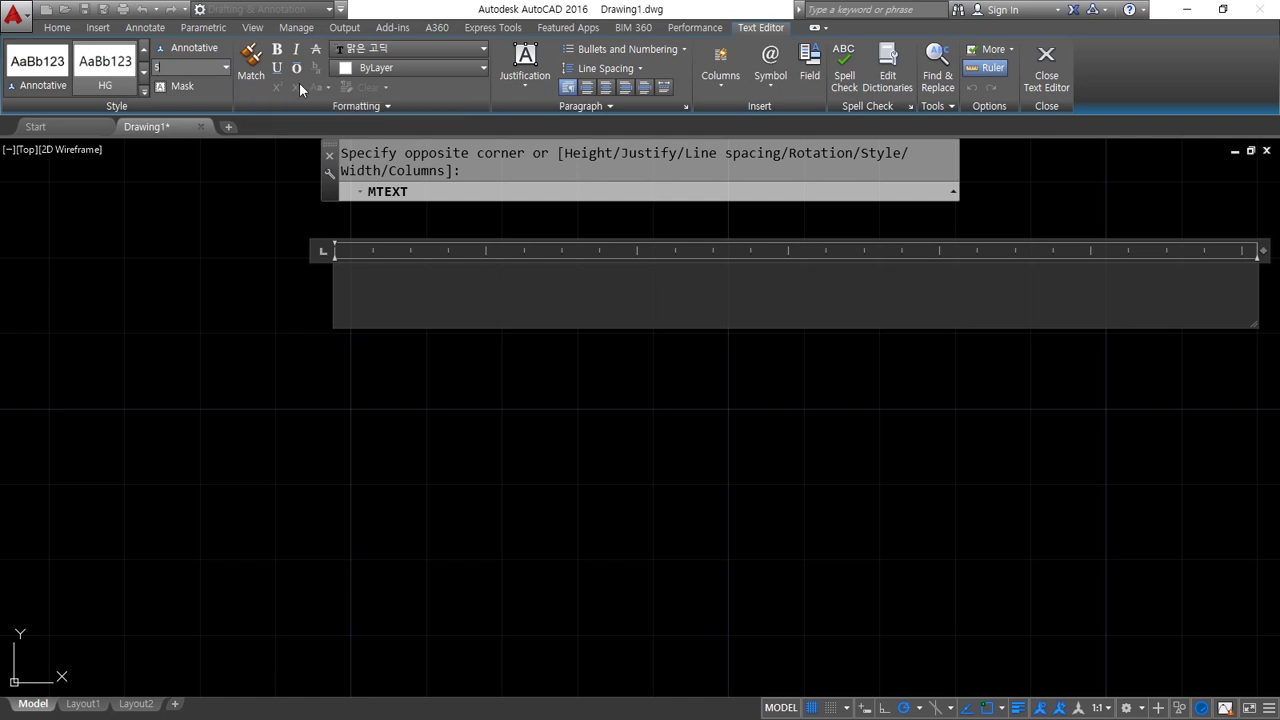
# Look through the available fonts and justification options for the multiline text without changing either setting.
pyautogui.click(387, 50)
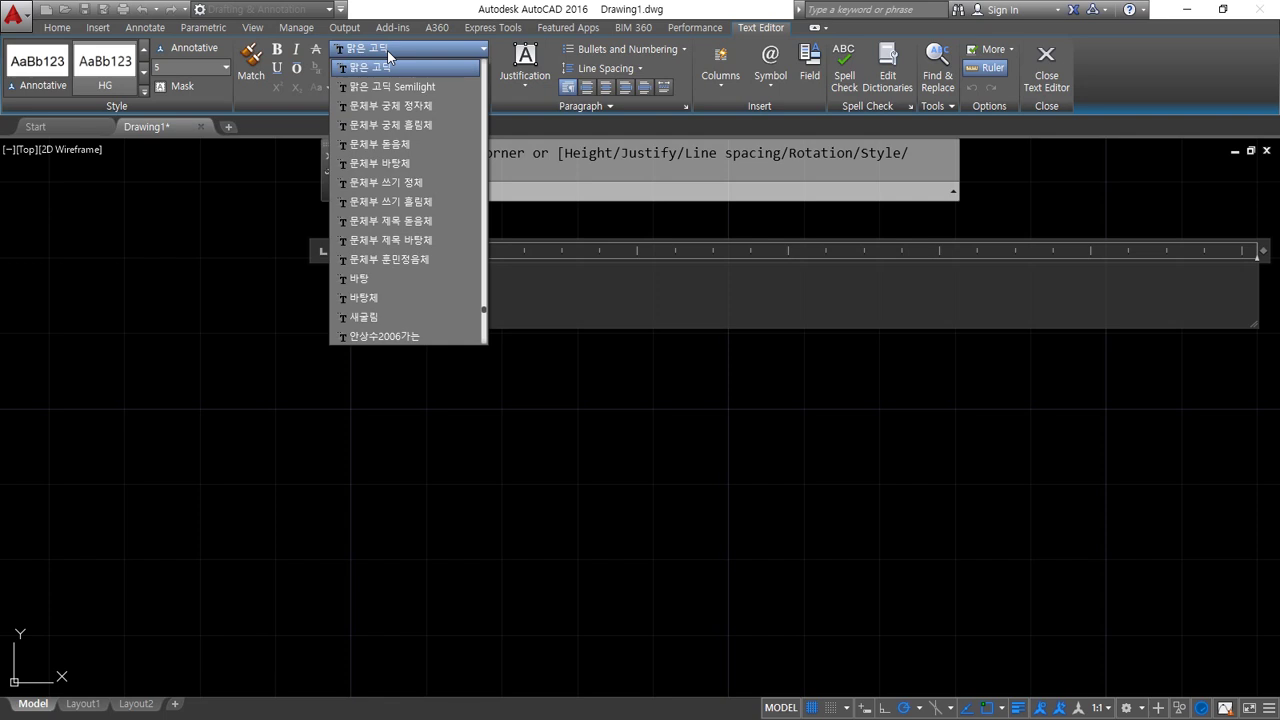
pyautogui.click(476, 4)
pyautogui.click(522, 86)
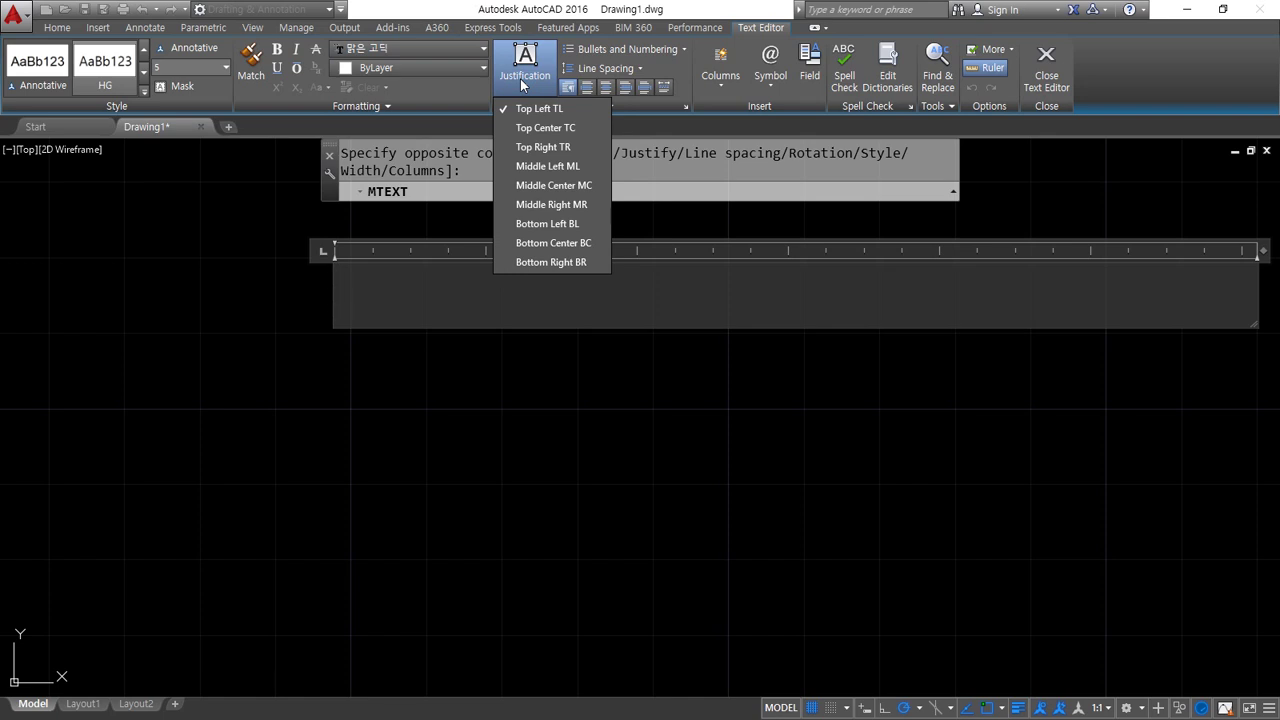
pyautogui.click(518, 80)
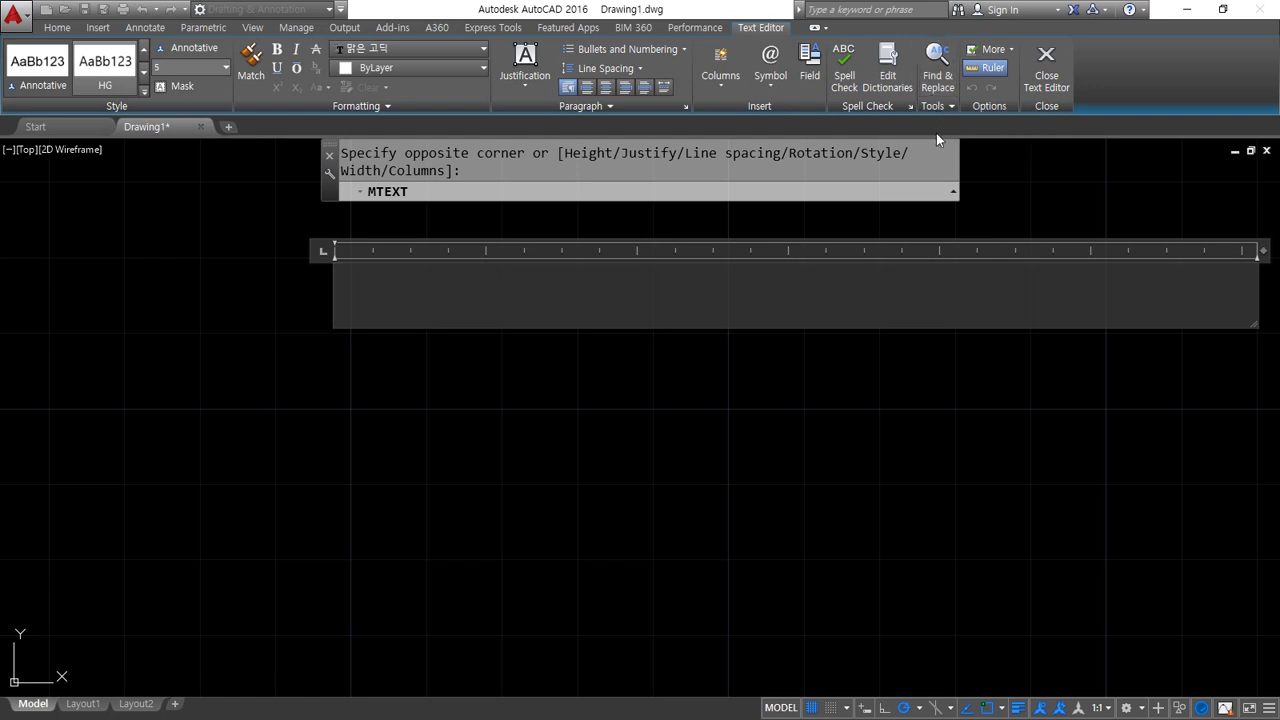
# Insert the Degrees, Plus/Minus, Diameter and Almost Equal symbols into the multiline text box.
pyautogui.click(770, 78)
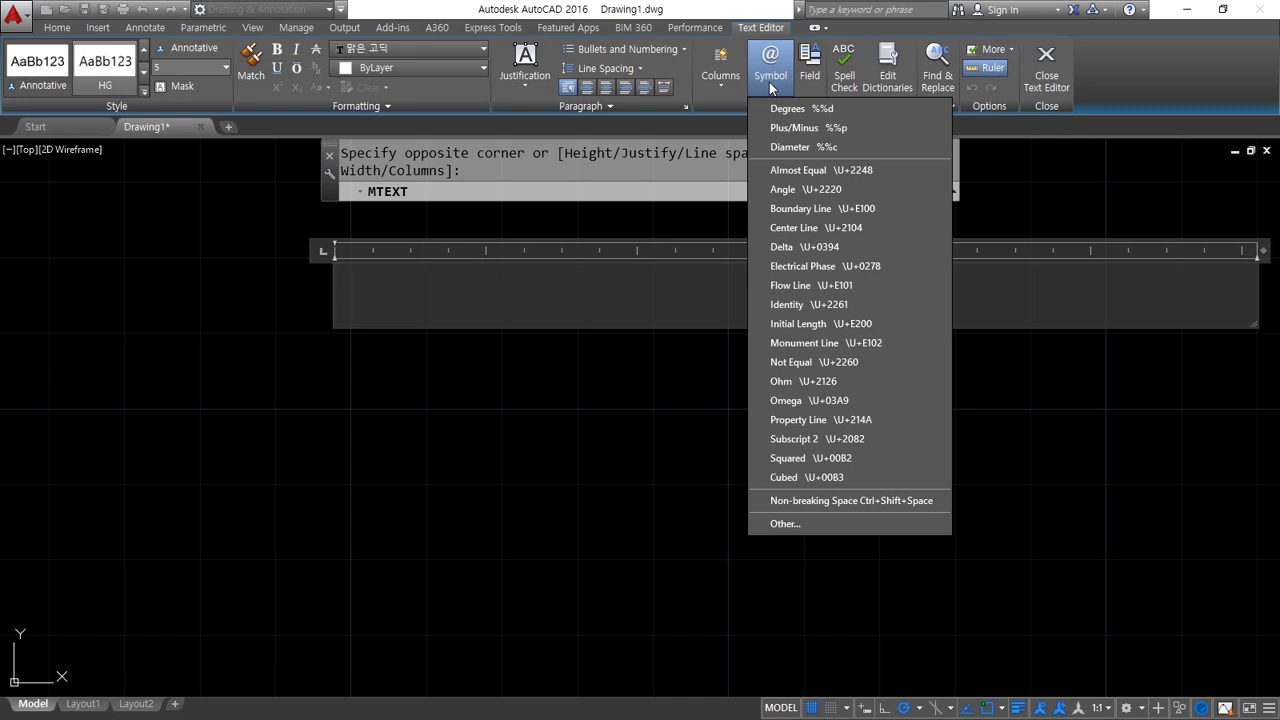
pyautogui.click(780, 107)
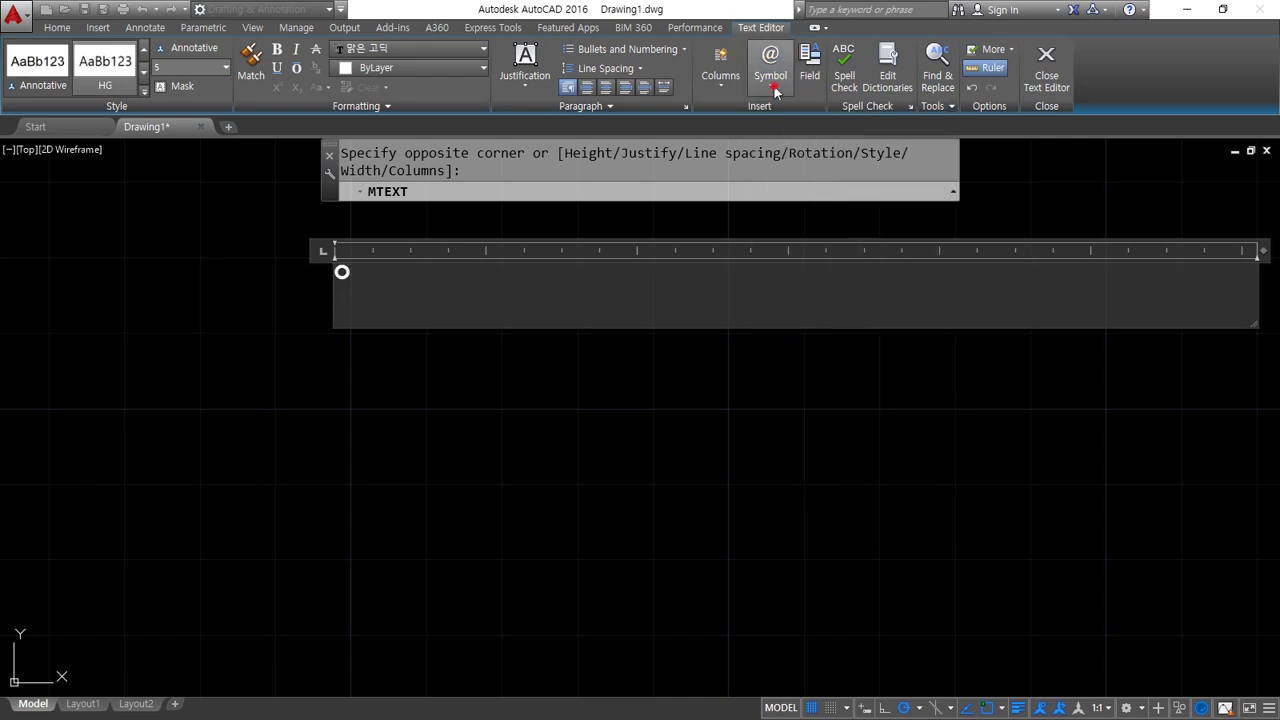
pyautogui.click(773, 88)
pyautogui.click(770, 126)
pyautogui.click(773, 94)
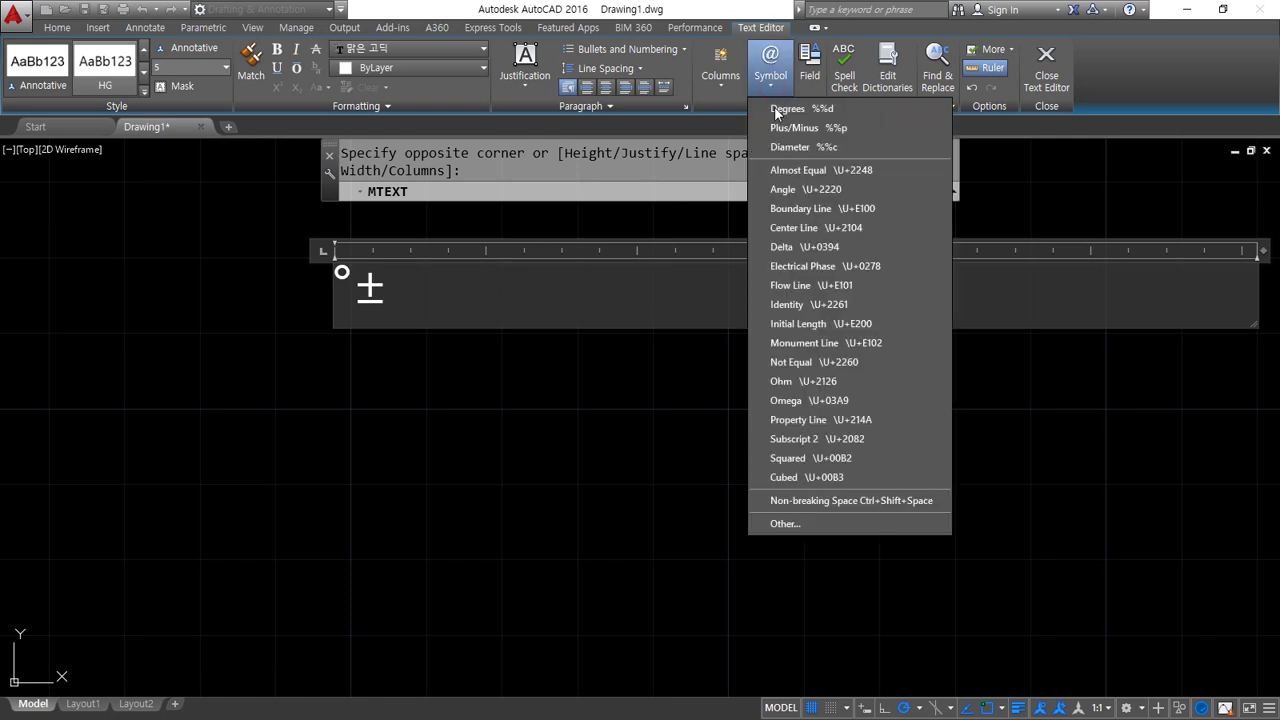
pyautogui.click(778, 142)
pyautogui.click(779, 97)
pyautogui.click(793, 175)
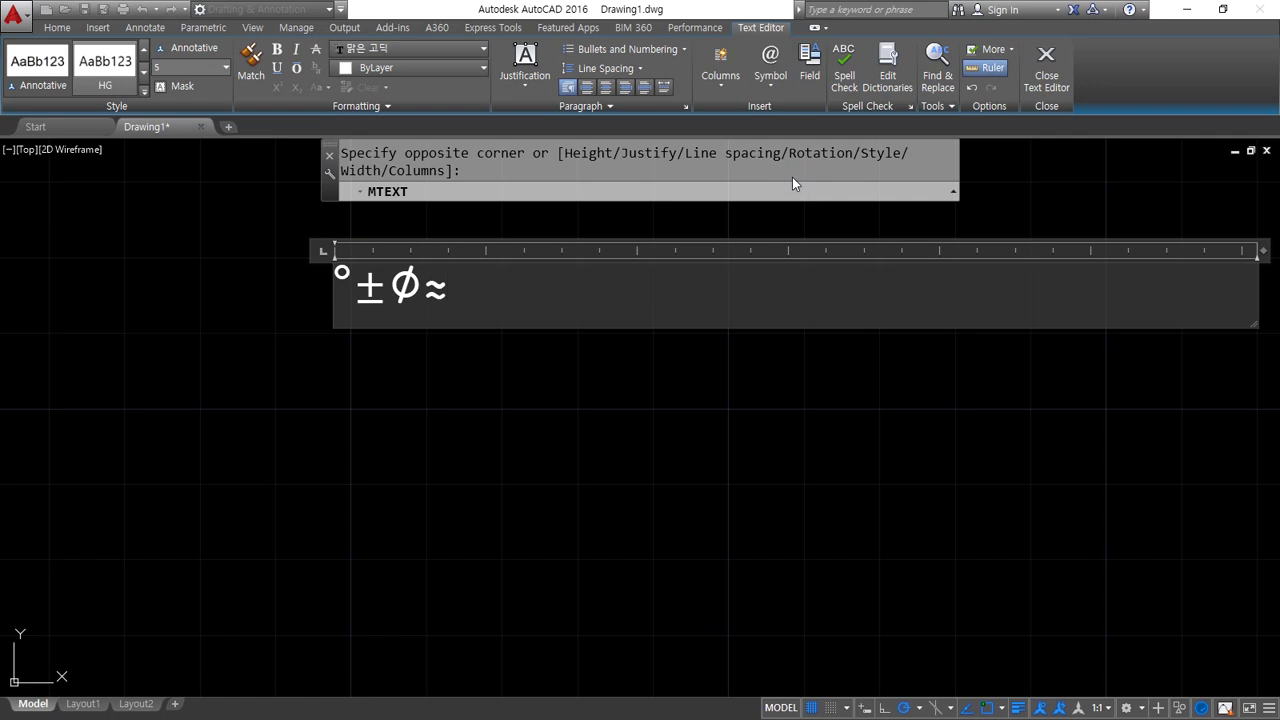
# Delete the four inserted symbols from the multiline text box.
pyautogui.press('BackSpace')
pyautogui.press('BackSpace')
pyautogui.press('BackSpace')
pyautogui.press('BackSpace')
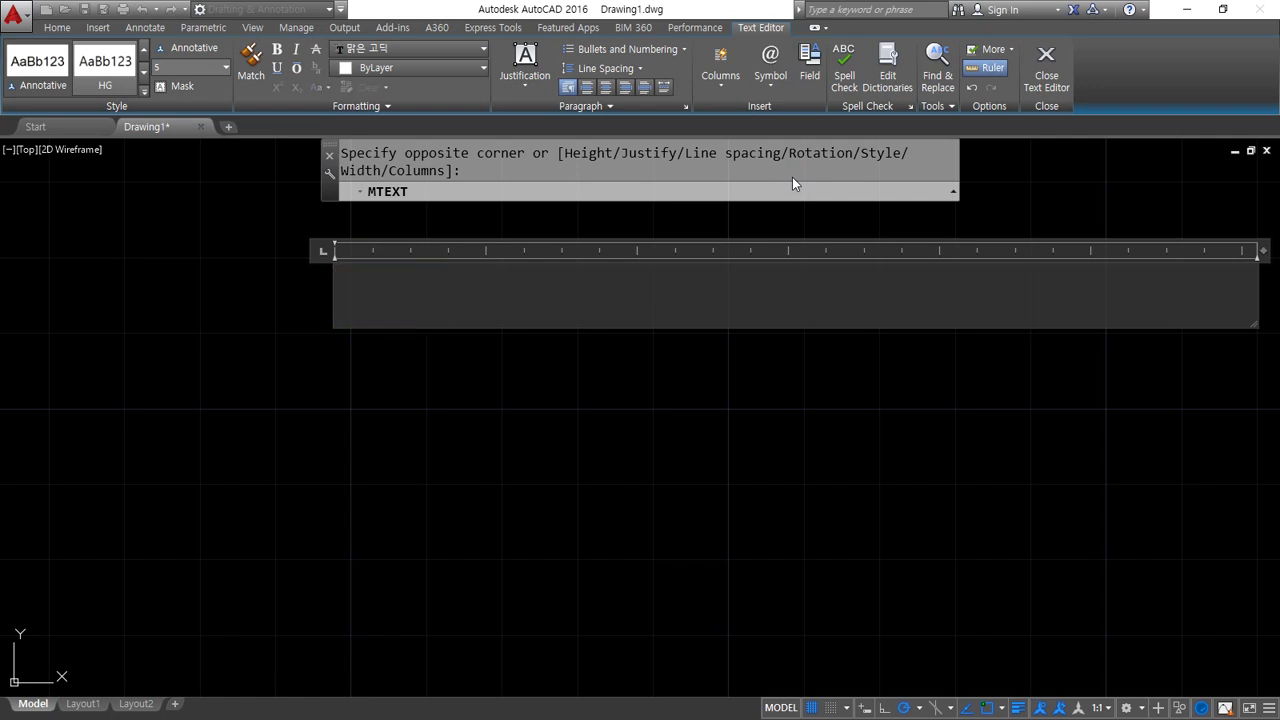
# Write the four lines "동해물과 백두산이", "마르고 닳도록", "하느님이 보우하사" and "우리나라 만세", and finish the multiline text.
pyautogui.write('동해묽과 백두산이')
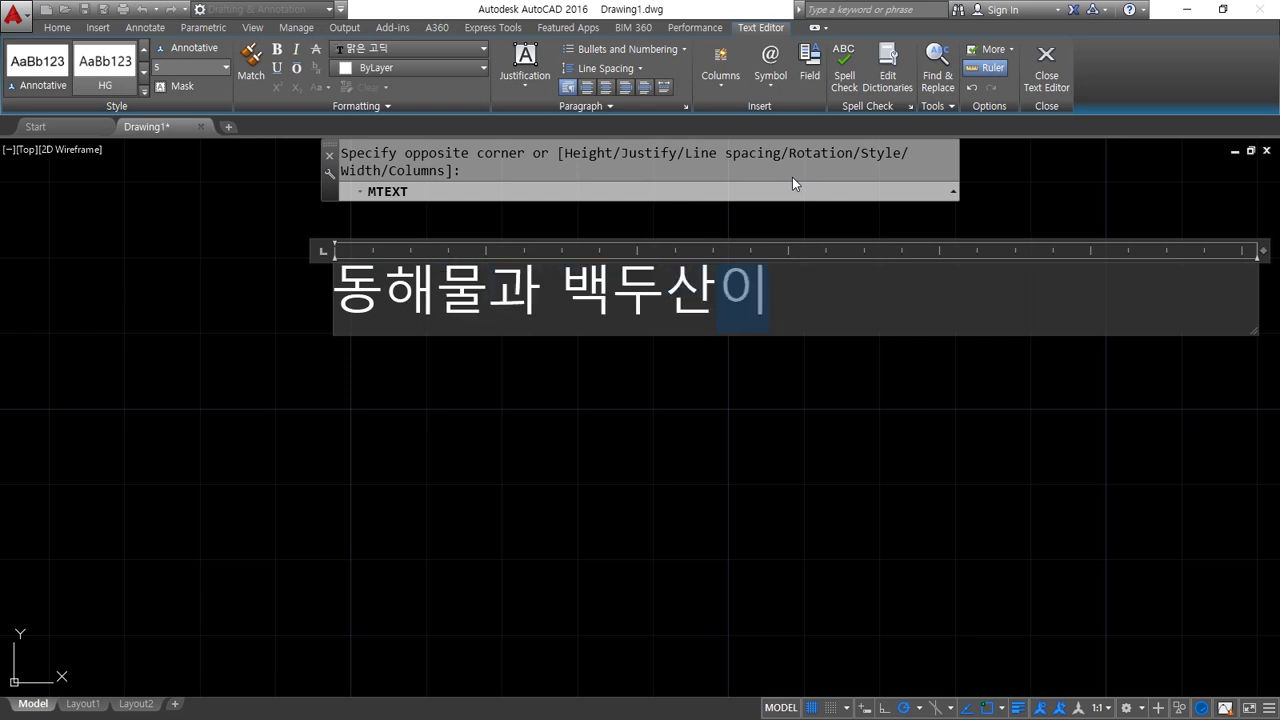
pyautogui.press('Return')
pyautogui.write('마')
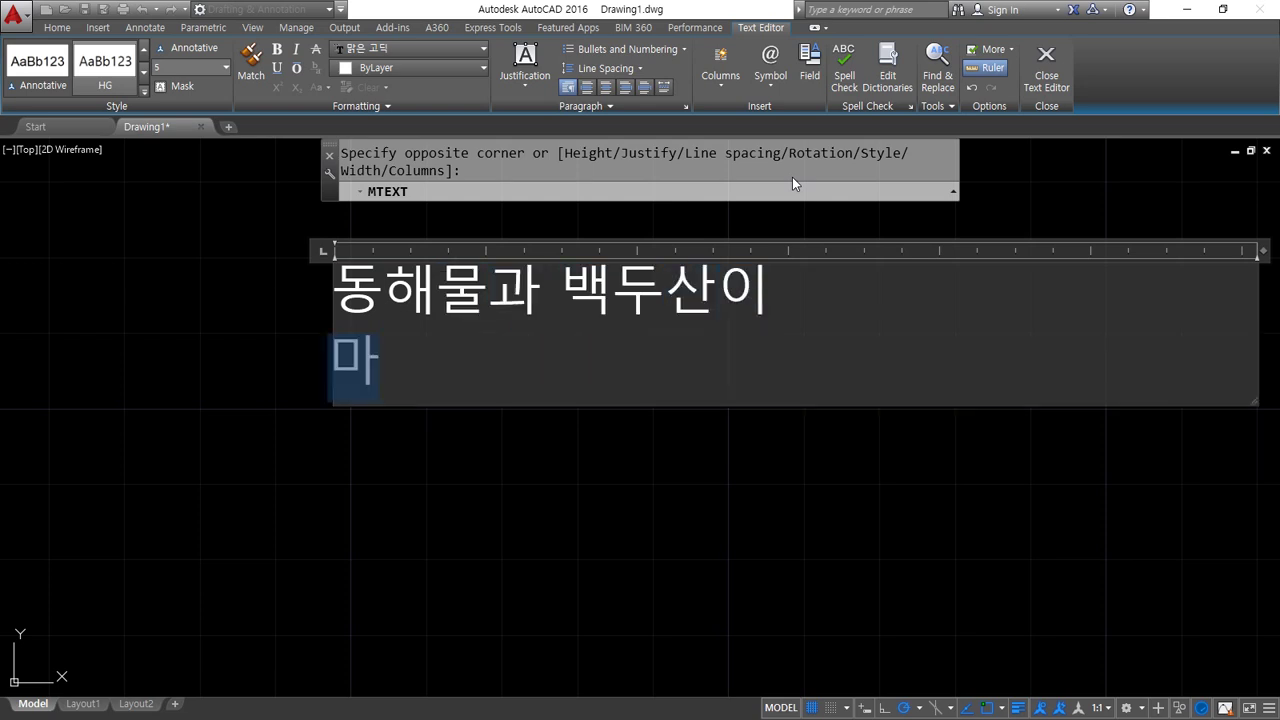
pyautogui.write('르고 닳돌록')
pyautogui.press('Return')
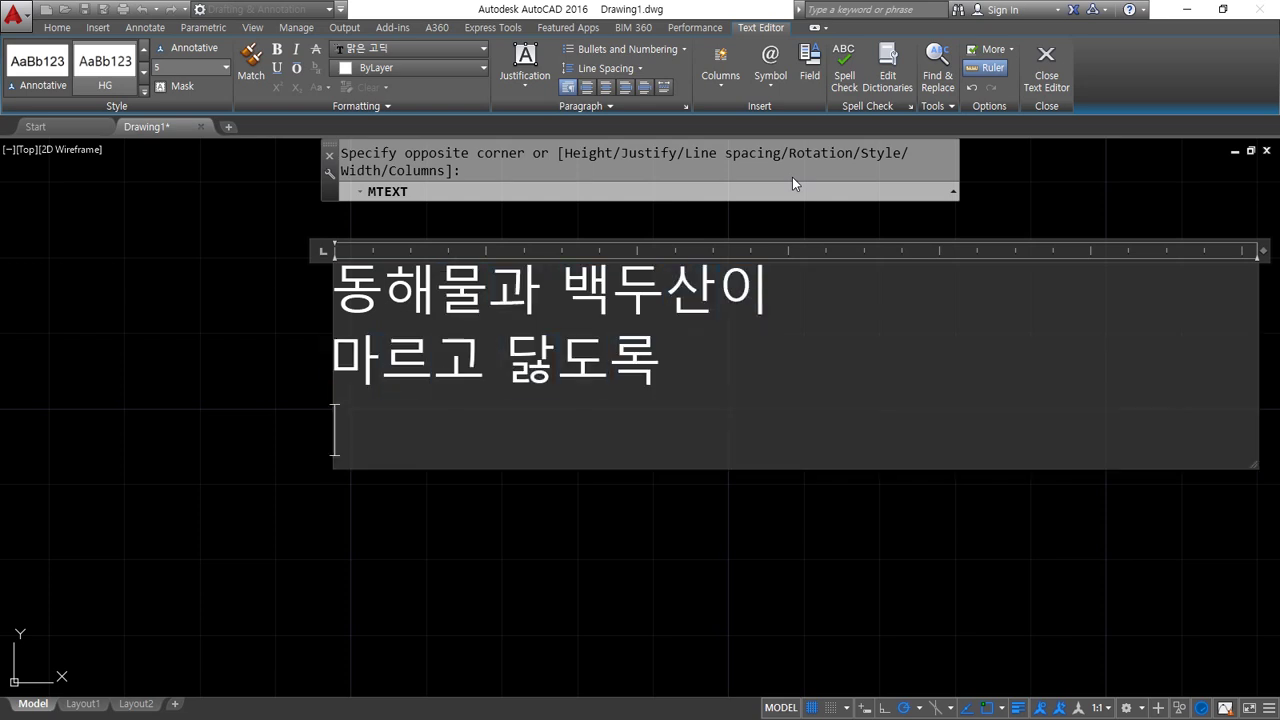
pyautogui.write('하느님이 보우하사')
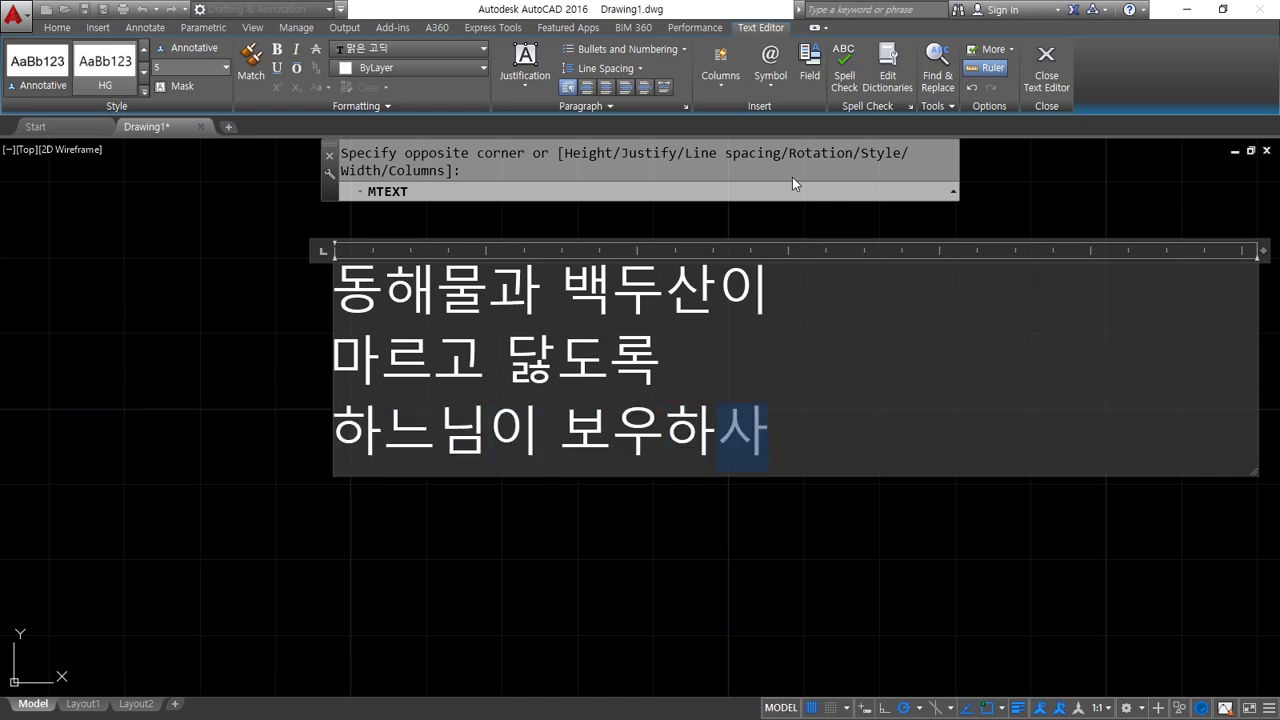
pyautogui.press('Return')
pyautogui.write('우린')
pyautogui.write('나라 만세')
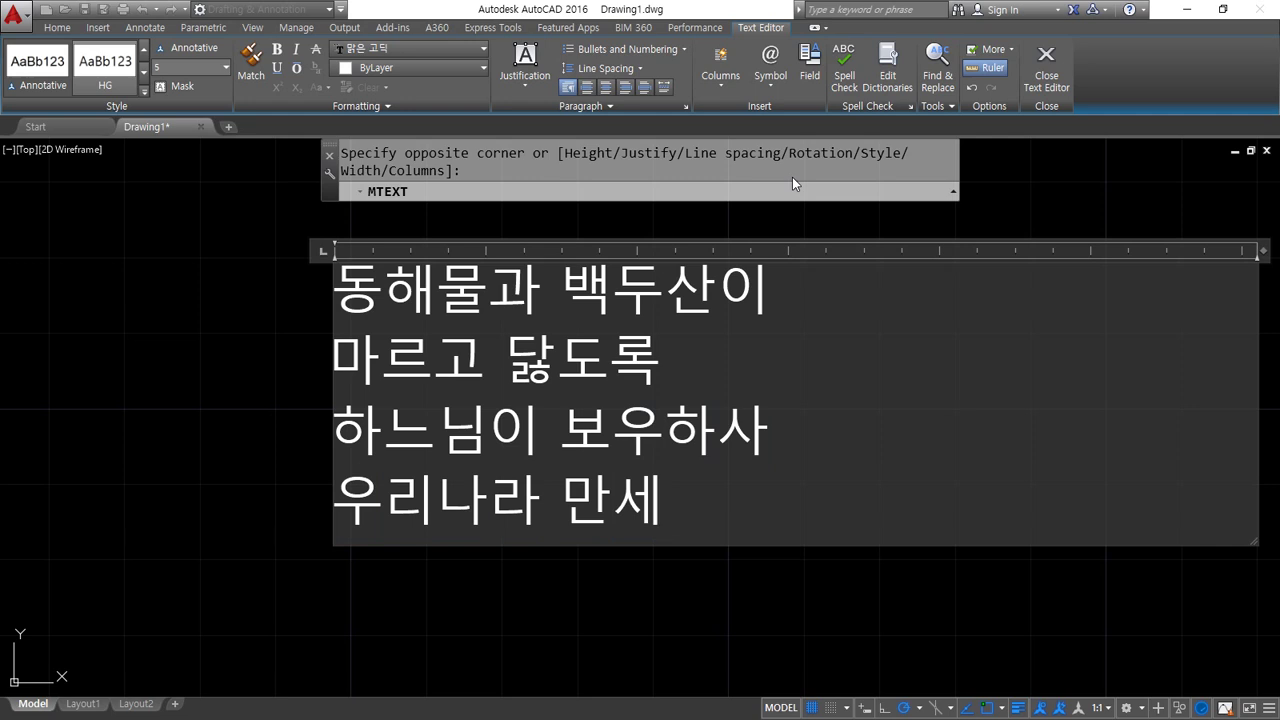
pyautogui.hotkey('ctrl', 'Return')
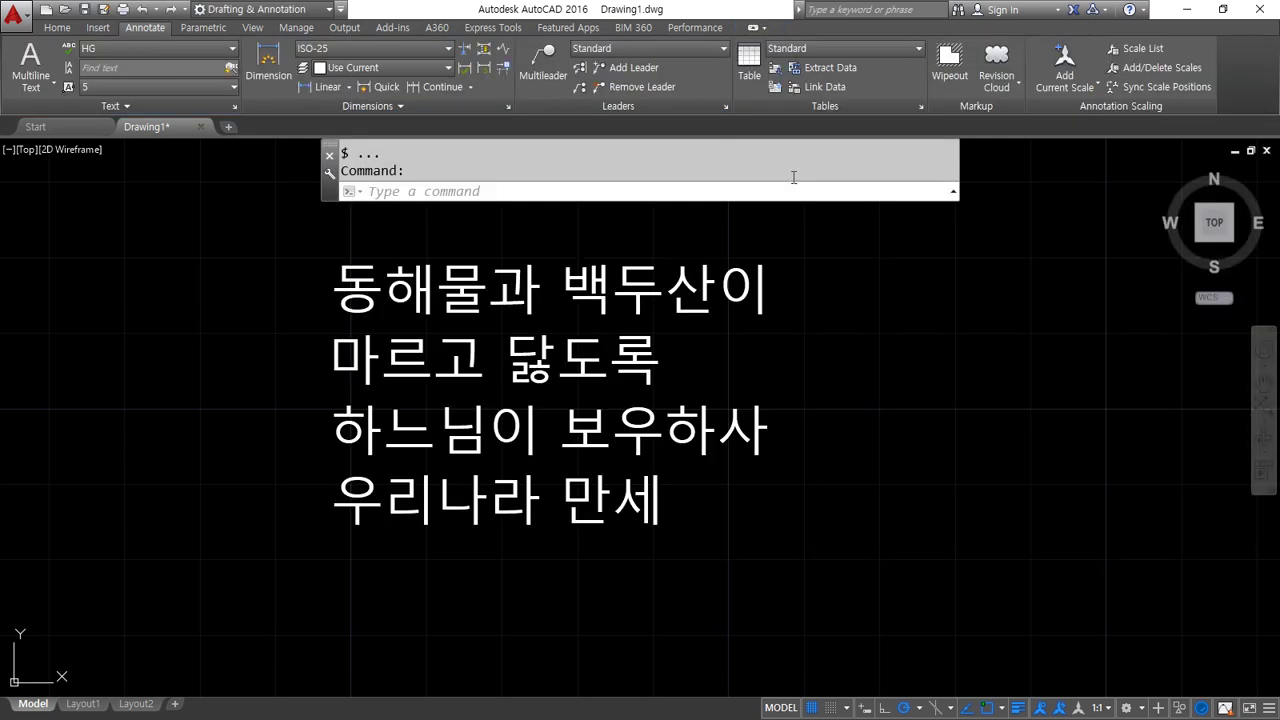
# Select the four-line multiline text and slightly narrow its text box with the width grip.
pyautogui.scroll(-2, 751, 209)
pyautogui.click(594, 318)
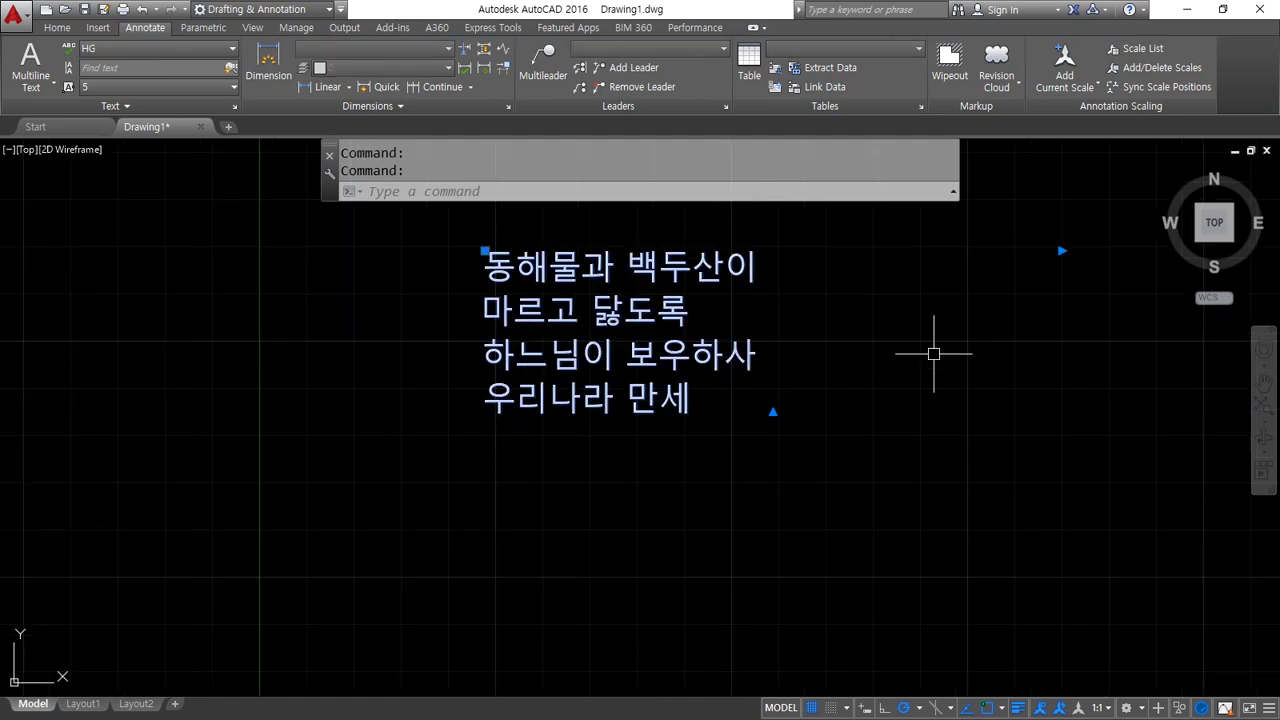
pyautogui.moveTo(933, 353); pyautogui.dragTo(738, 388, button='middle')
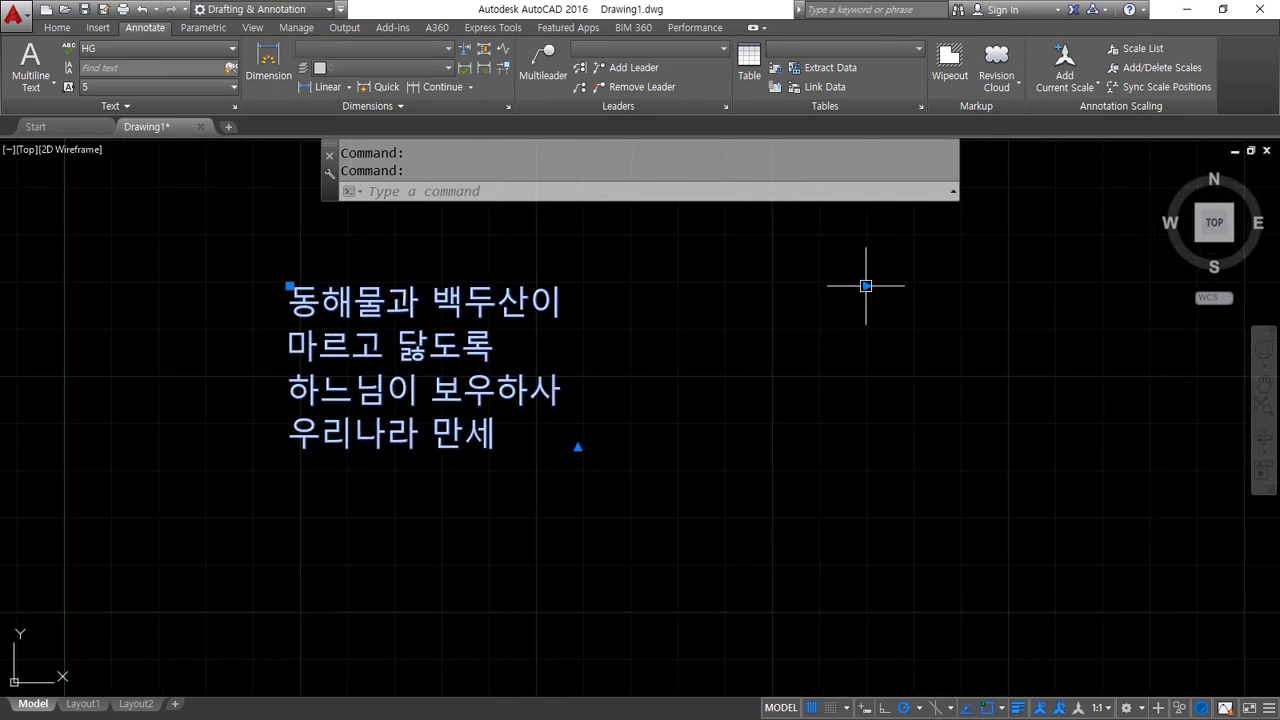
pyautogui.click(866, 286)
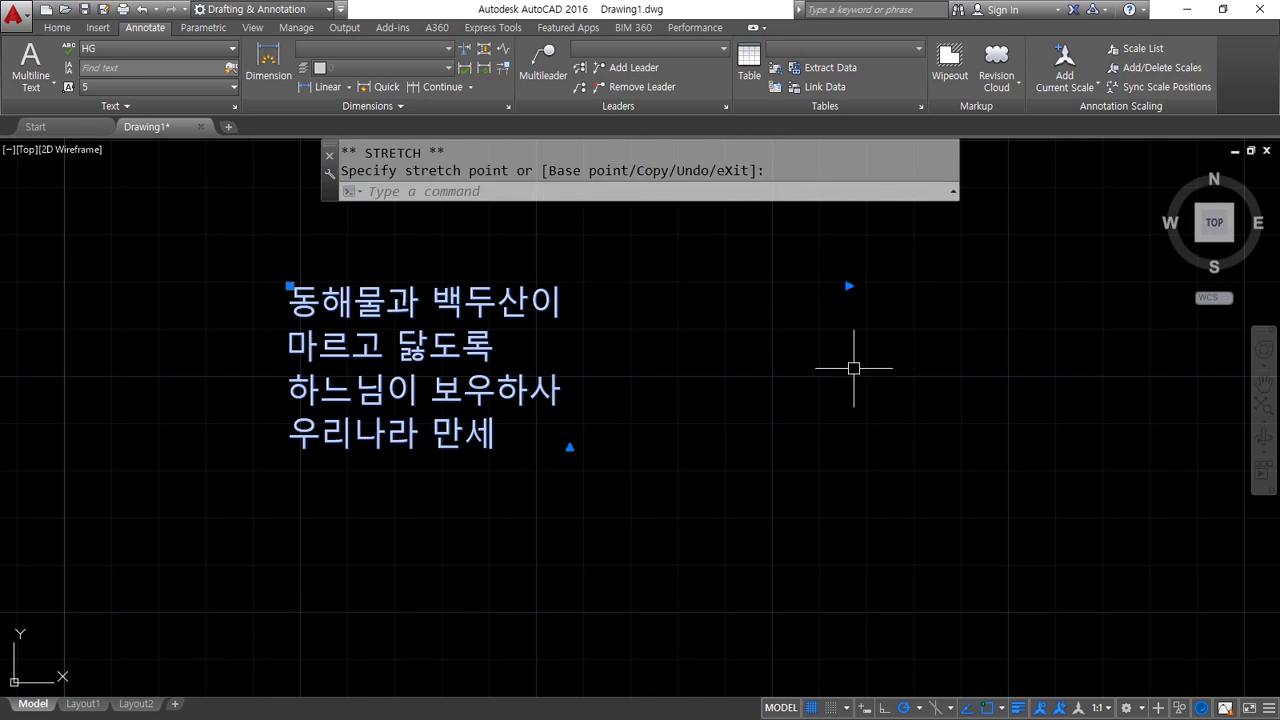
# Reopen the four-line multiline text for editing and set its justification to Middle Center.
pyautogui.doubleClick(457, 299)
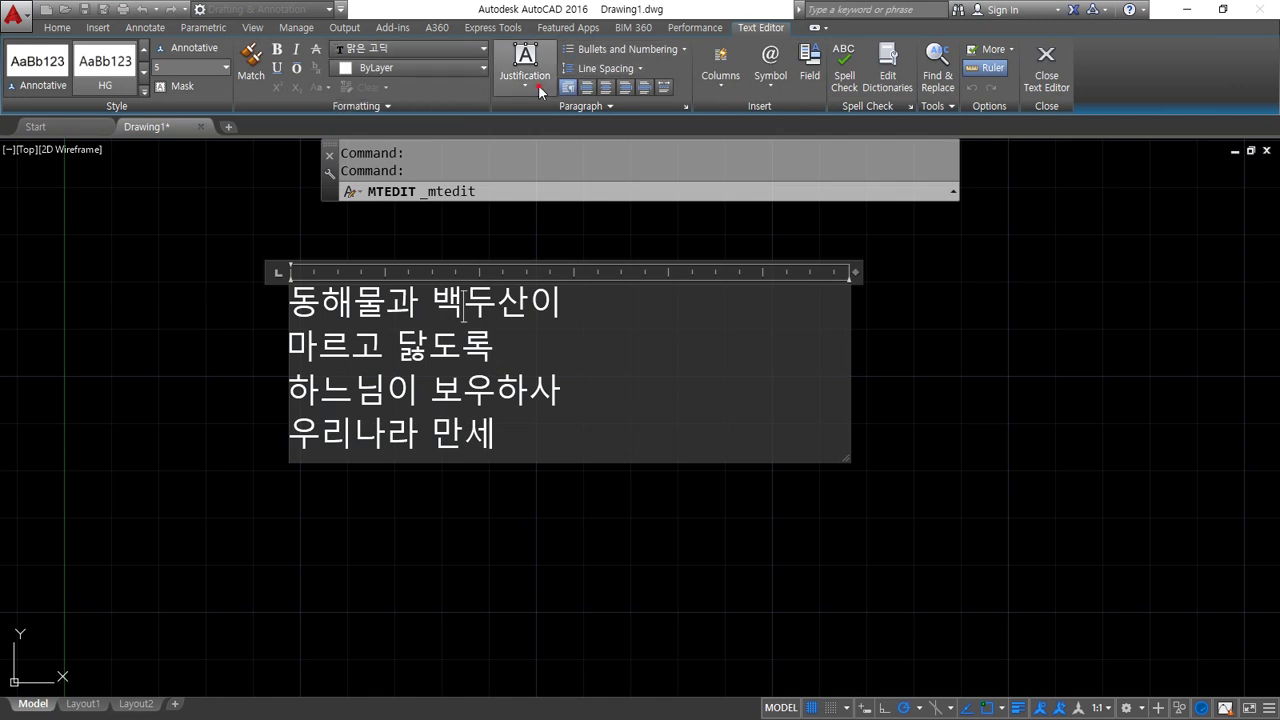
pyautogui.click(540, 90)
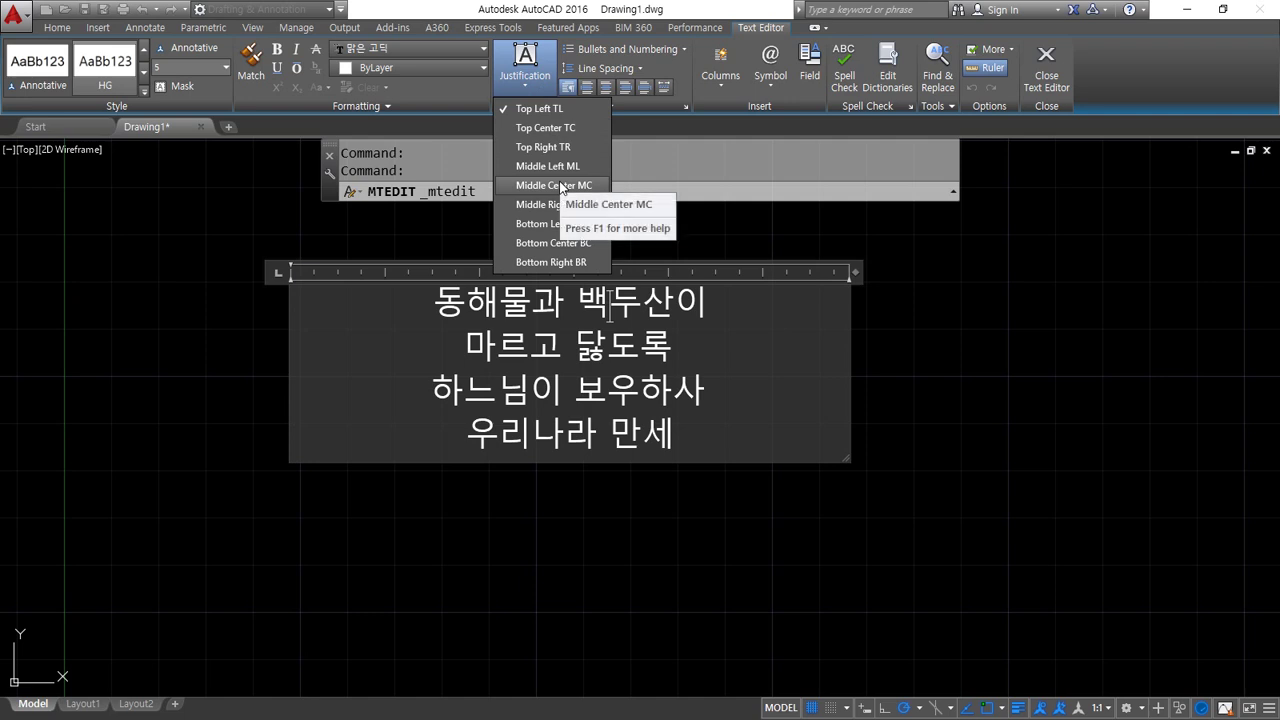
pyautogui.click(560, 186)
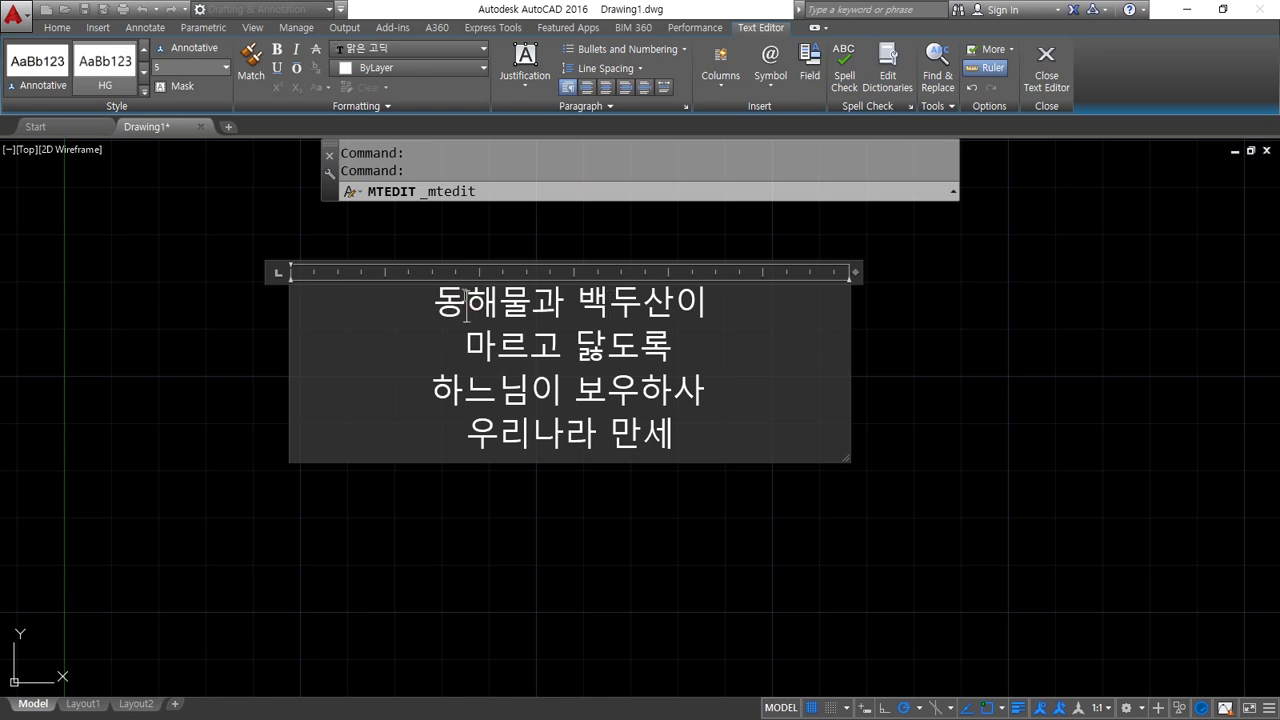
# Shift "동" behind "해물" in the first line and set the text height of these three characters to 10.
pyautogui.moveTo(432, 300); pyautogui.dragTo(463, 299)
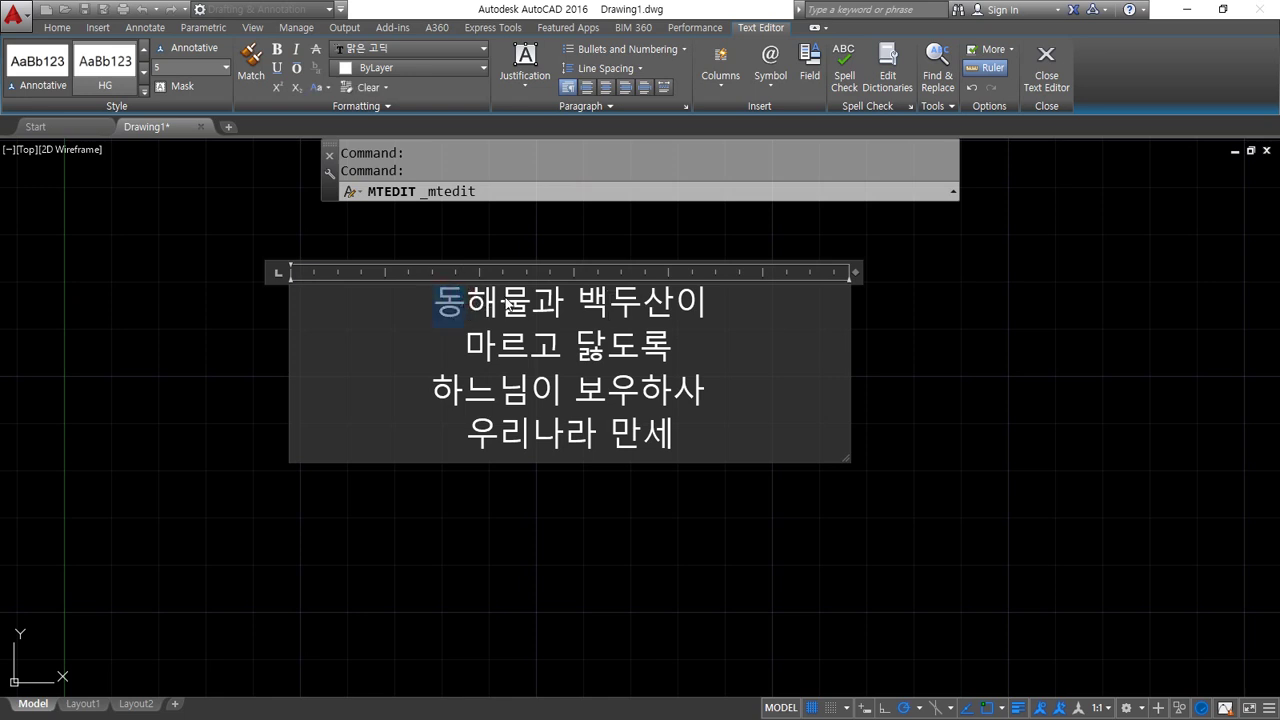
pyautogui.moveTo(535, 315); pyautogui.dragTo(414, 295)
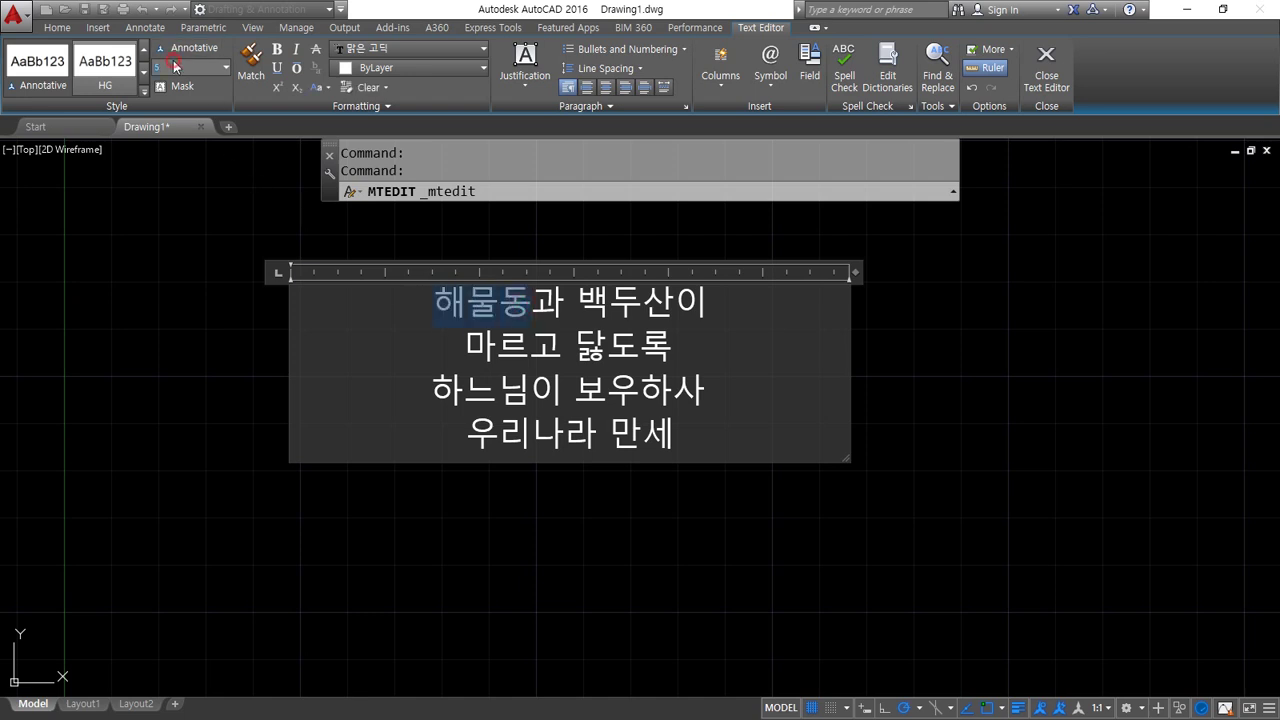
pyautogui.moveTo(173, 68); pyautogui.dragTo(135, 84)
pyautogui.press('Escape')
pyautogui.click(181, 67)
pyautogui.write('10')
pyautogui.press('Return')
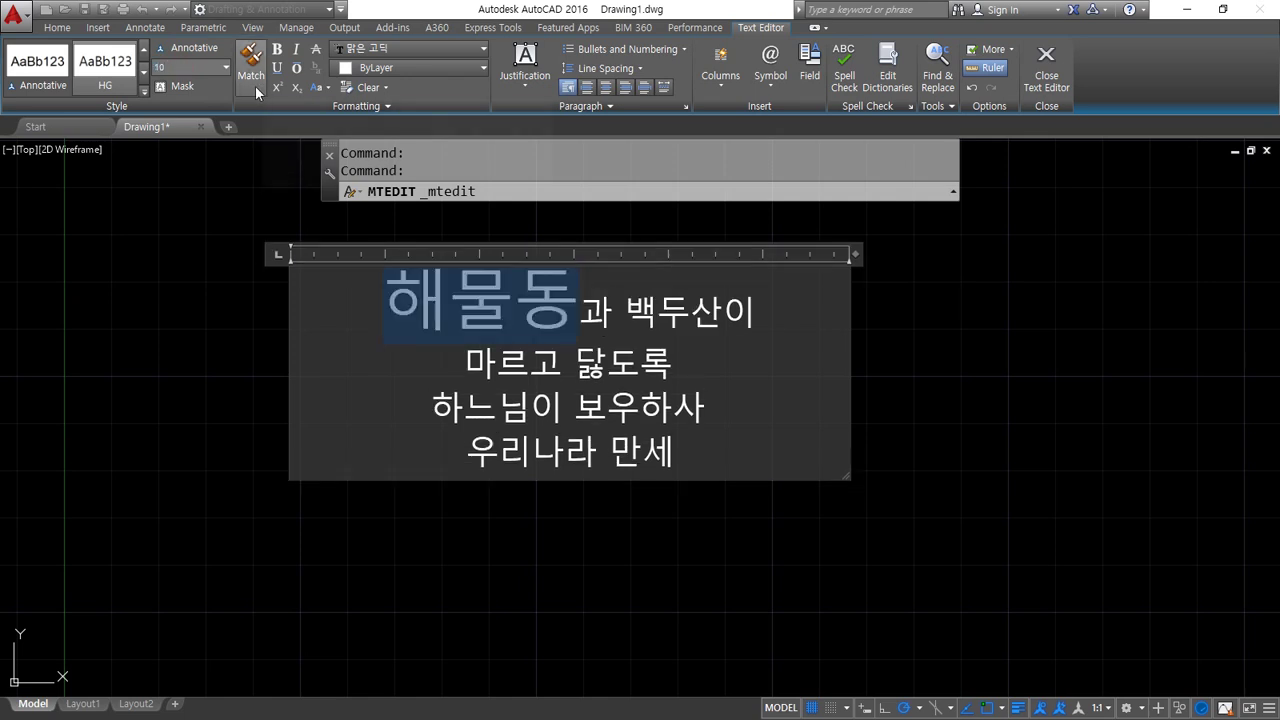
# Color the three enlarged characters at the start of the first line cyan.
pyautogui.click(419, 72)
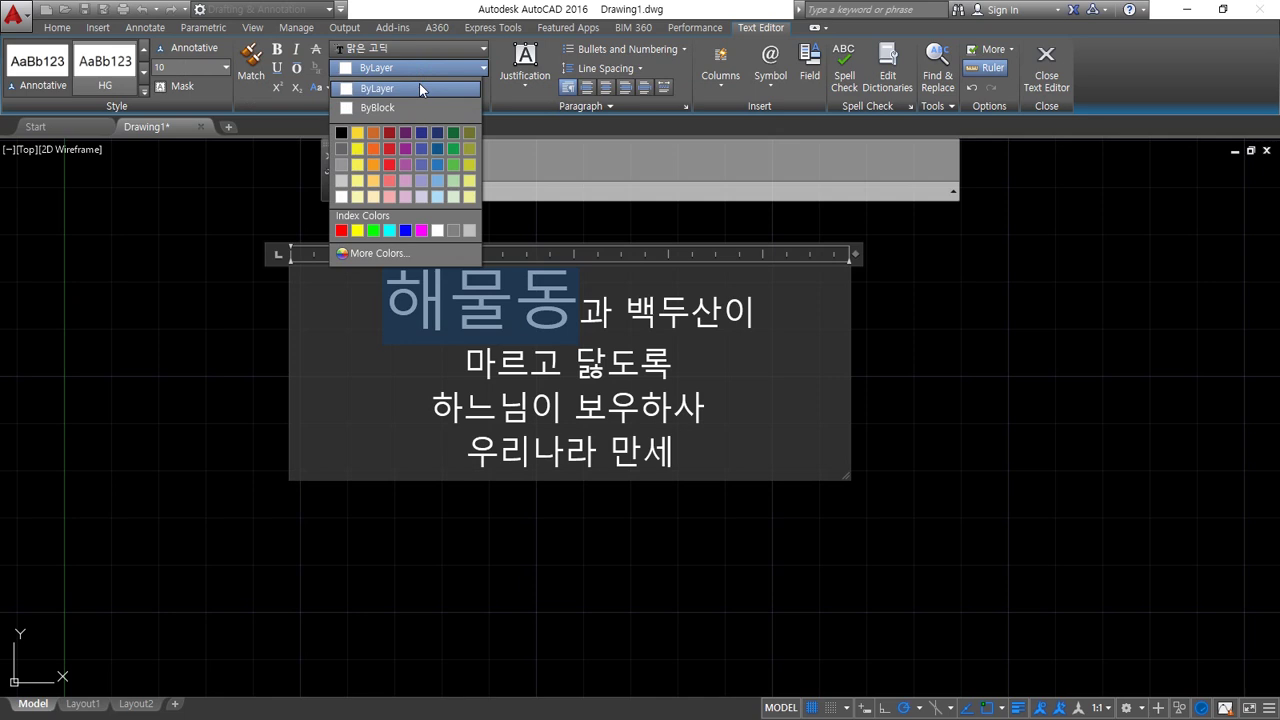
pyautogui.click(389, 231)
pyautogui.click(408, 366)
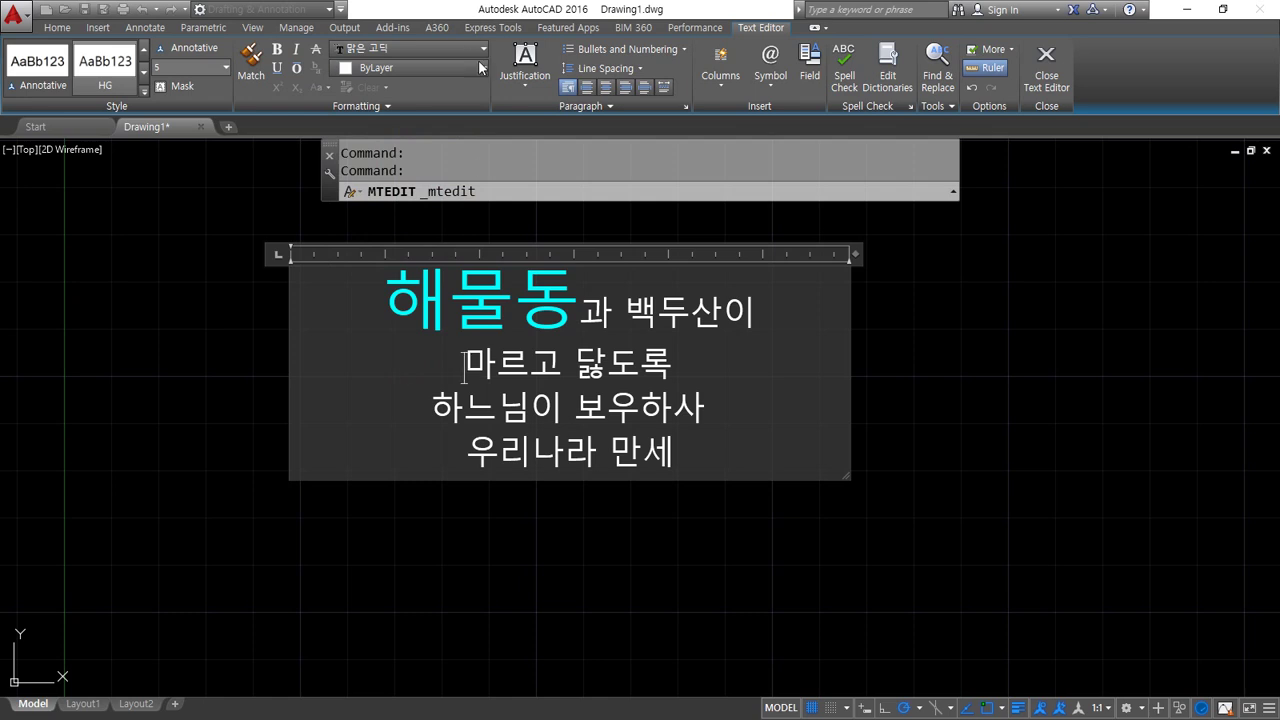
# Move "동" back to the start of the first line so it reads "동해물과 백두산이", and close the text editor.
pyautogui.moveTo(515, 300); pyautogui.dragTo(553, 314)
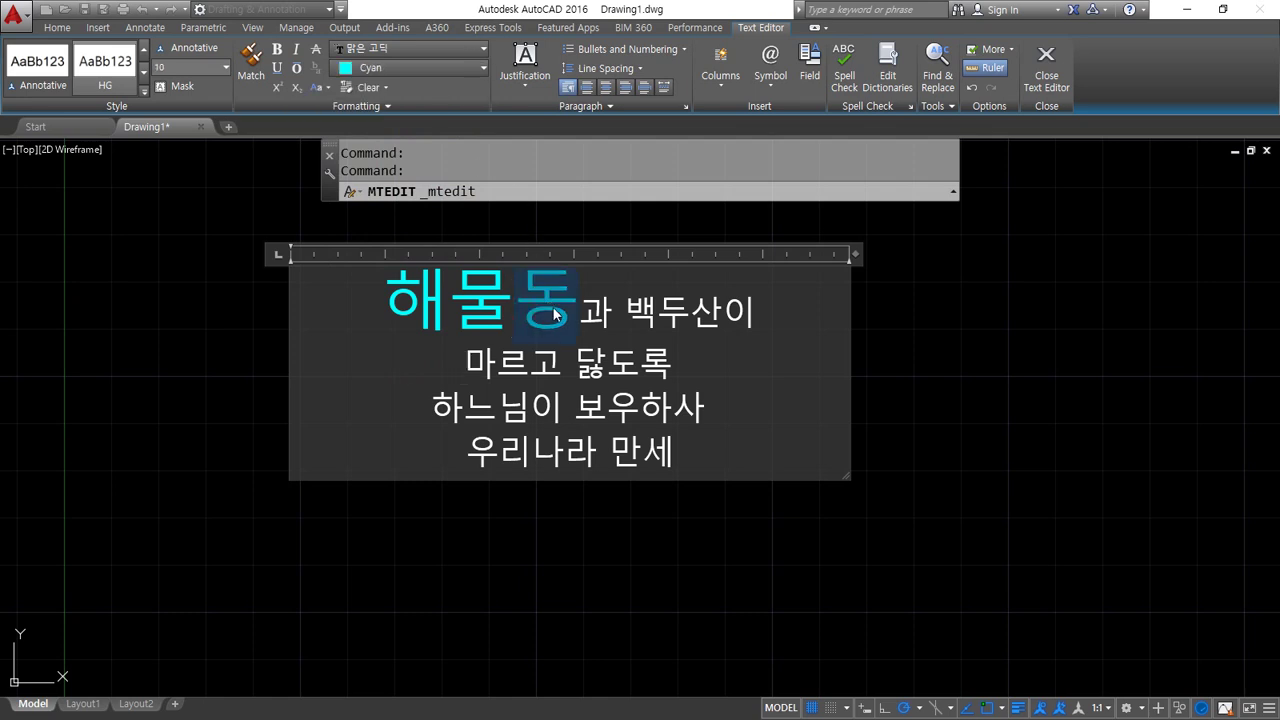
pyautogui.moveTo(426, 305); pyautogui.dragTo(381, 296)
pyautogui.click(437, 315)
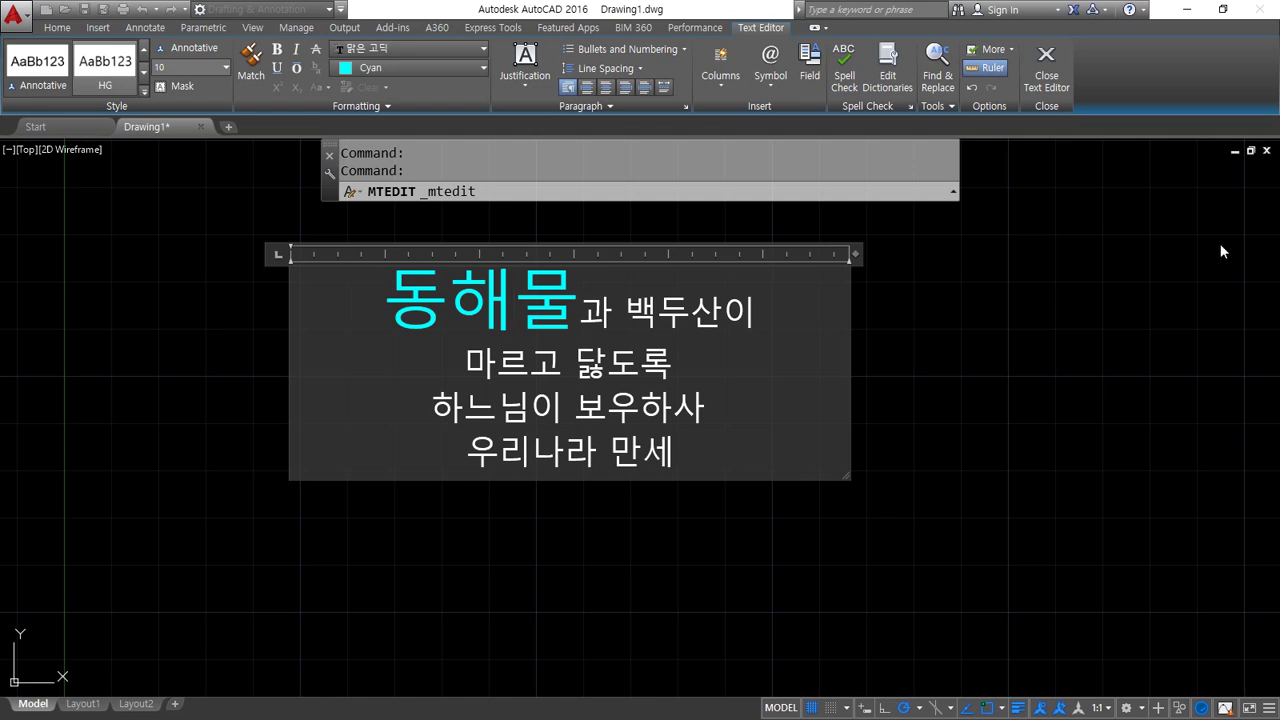
pyautogui.click(1036, 70)
pyautogui.click(931, 378)
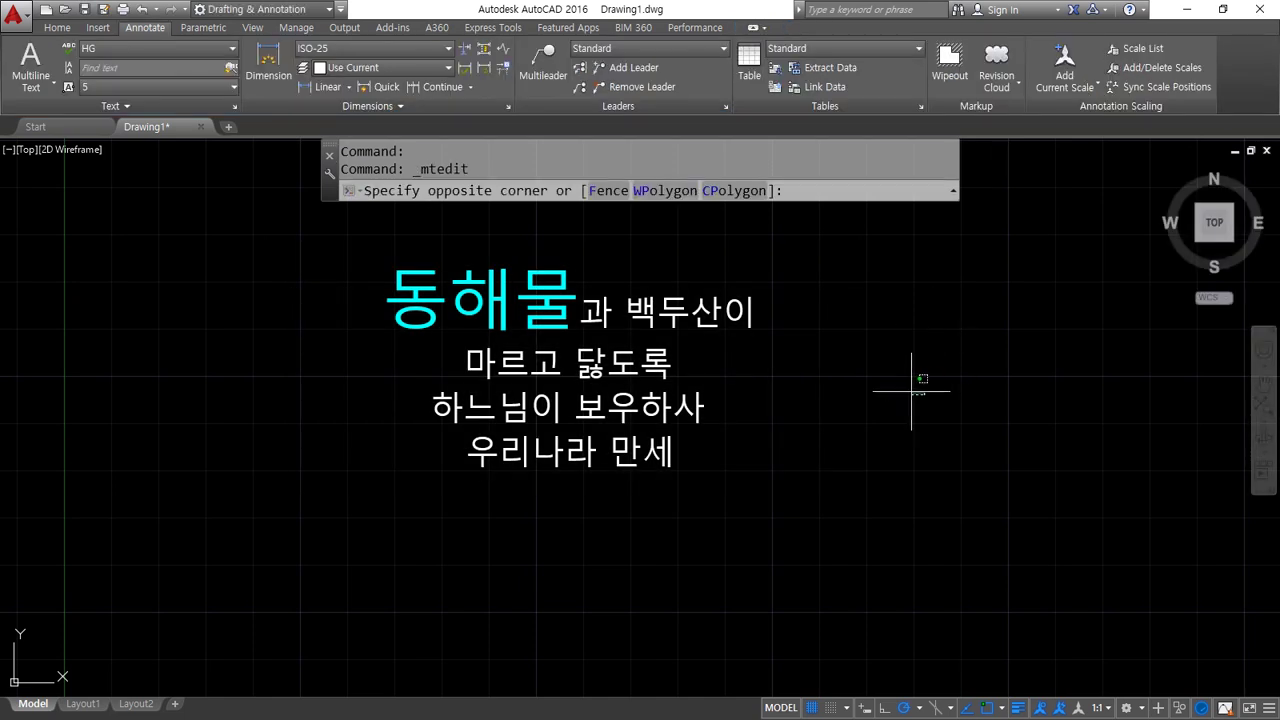
pyautogui.click(843, 357)
# Switch to the floor plan in the browser, examine its "안방" room label, and return to the framed "안 방" text in AutoCAD.
pyautogui.hotkey('alt', 'Tab')
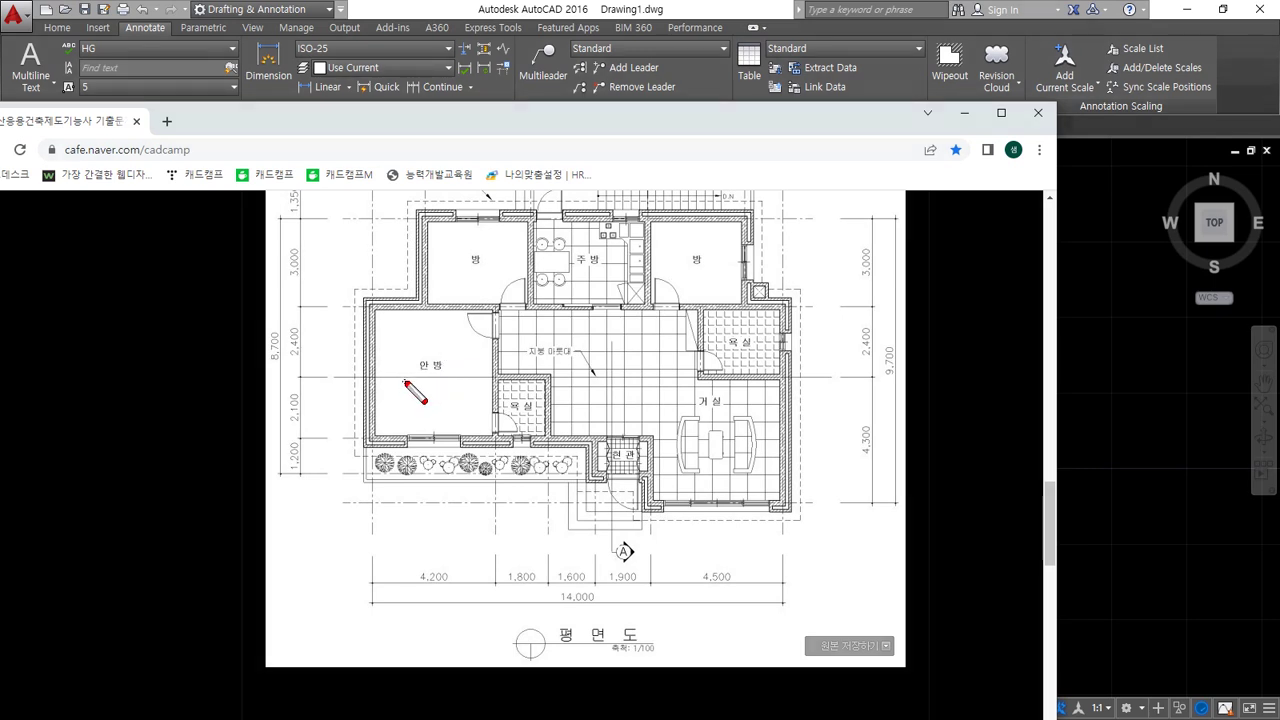
pyautogui.moveTo(405, 381)
pyautogui.mouseDown()
pyautogui.moveTo(406, 356)
pyautogui.moveTo(463, 355)
pyautogui.moveTo(390, 375)
pyautogui.mouseUp()
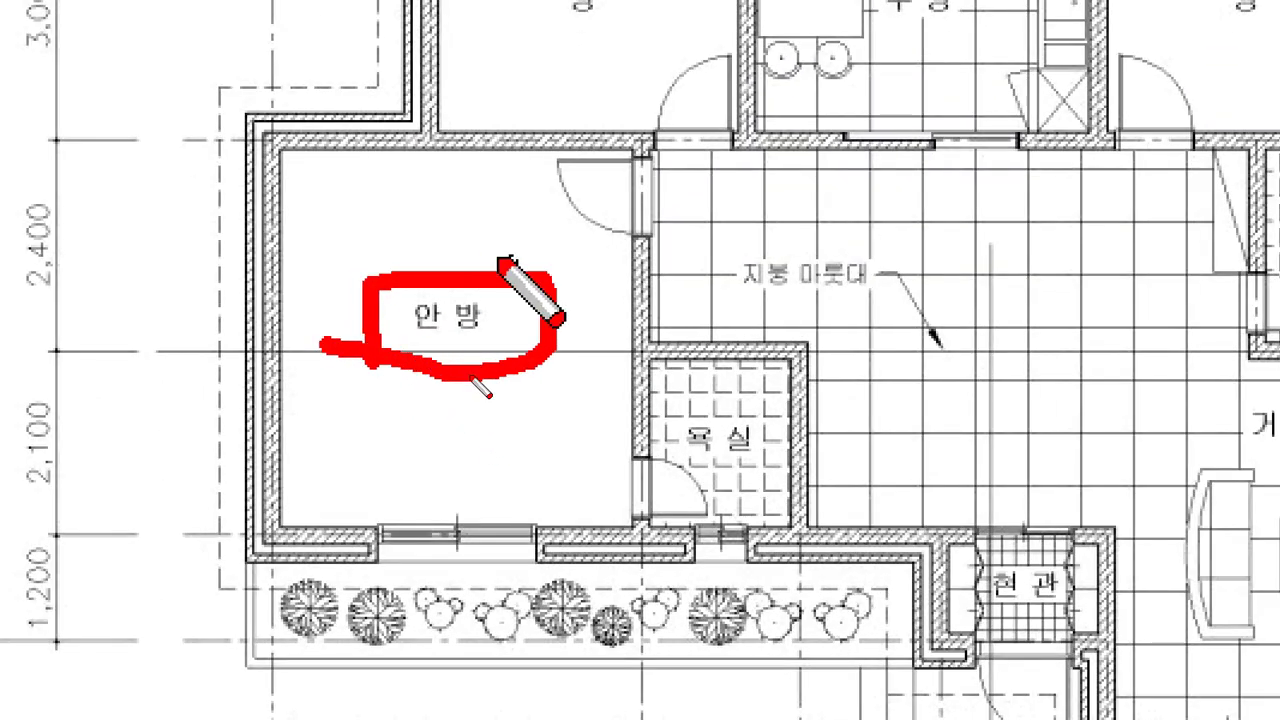
pyautogui.press('Escape')
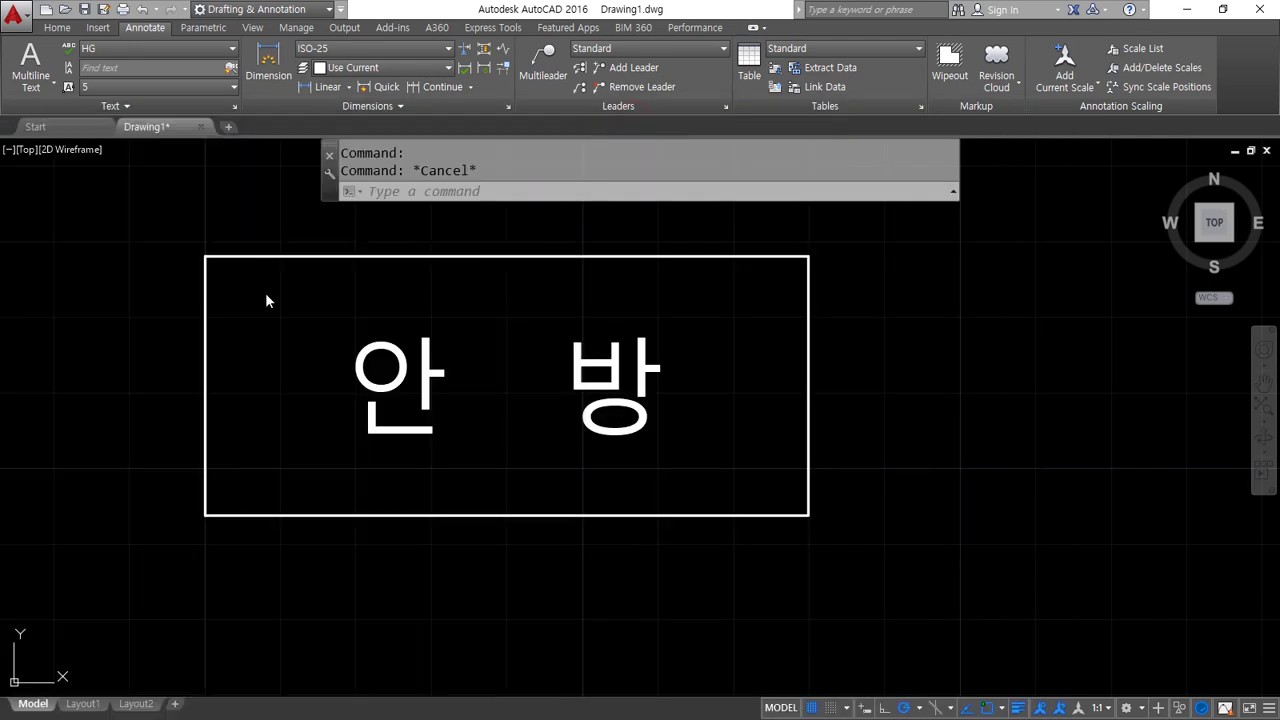
pyautogui.click(447, 351)
pyautogui.press('Escape')
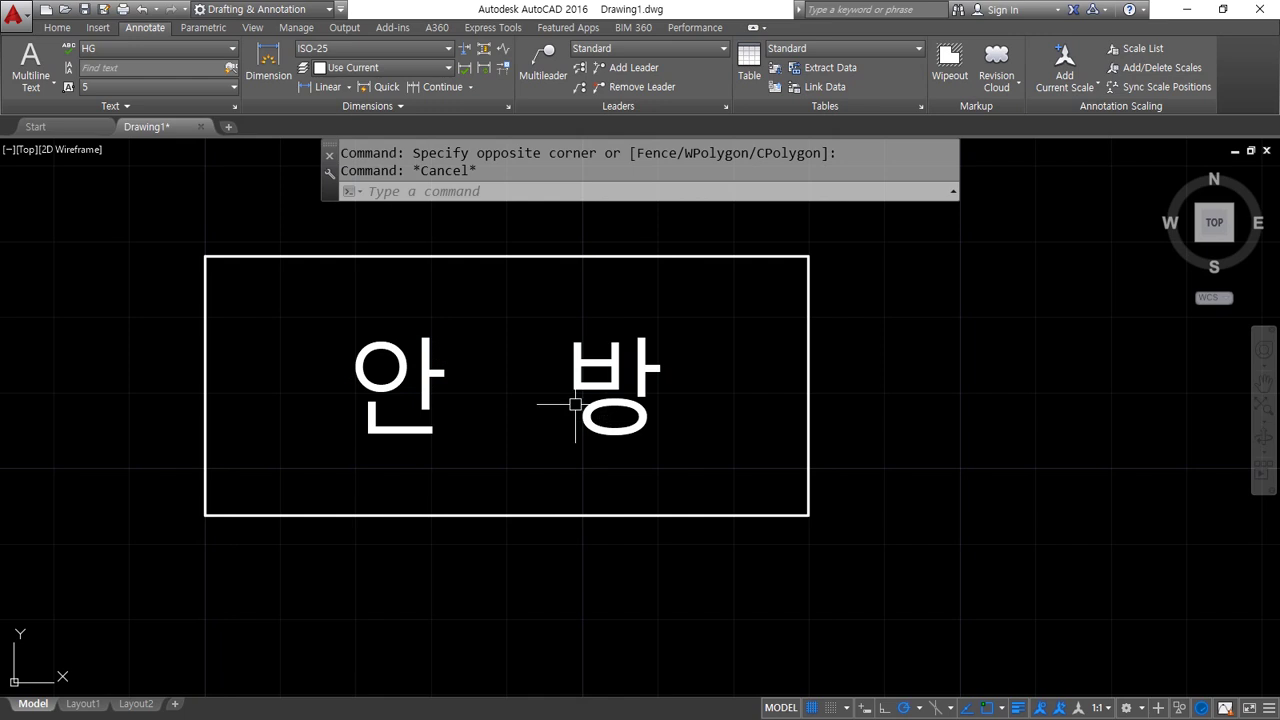
# Create a multiline text box about 75 units wide beside the framed "안 방" text.
pyautogui.moveTo(812, 434); pyautogui.dragTo(474, 391, button='middle')
pyautogui.scroll(-2, 612, 400)
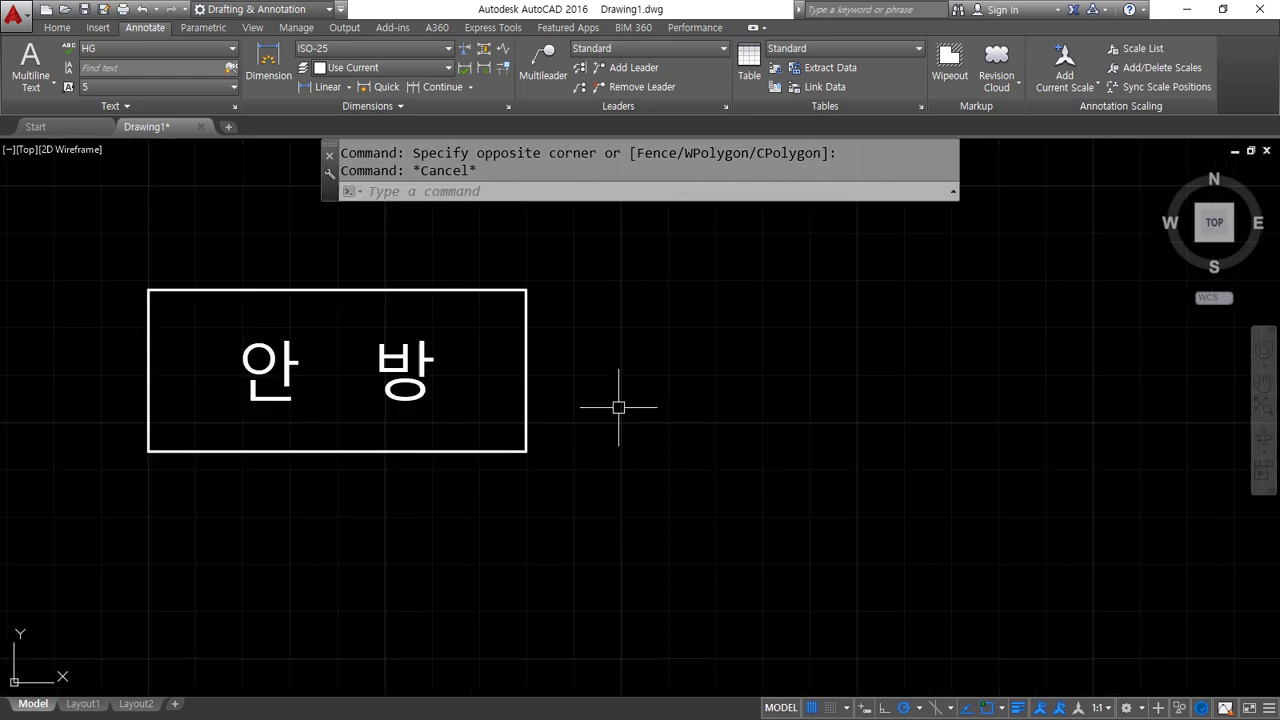
pyautogui.moveTo(636, 409); pyautogui.dragTo(757, 428, button='middle')
pyautogui.write('d')
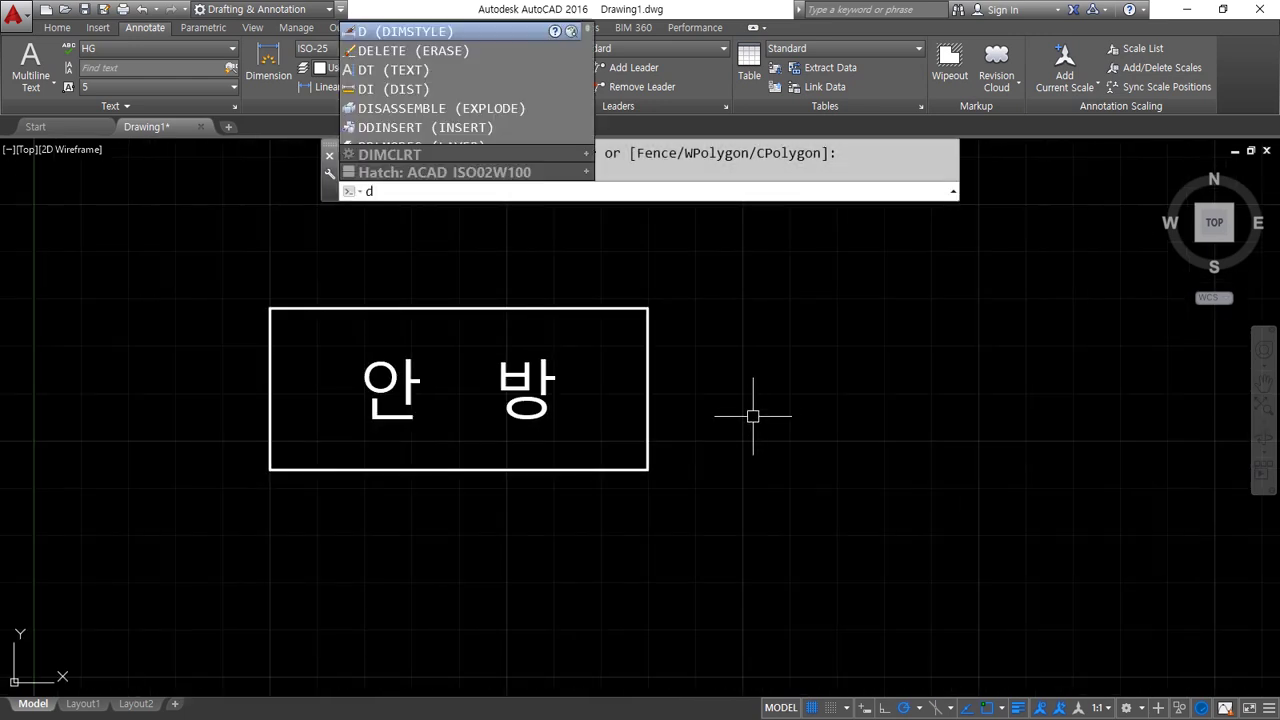
pyautogui.press('Escape')
pyautogui.write('t')
pyautogui.press('Return')
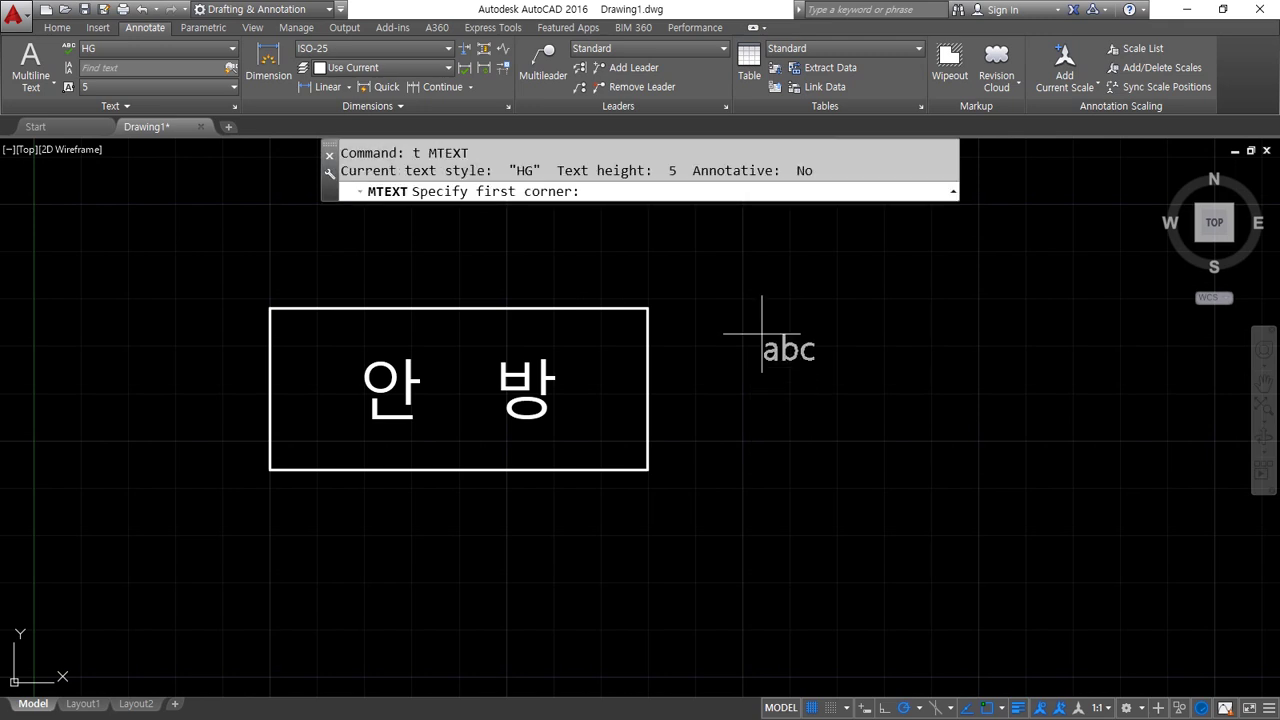
pyautogui.click(703, 304)
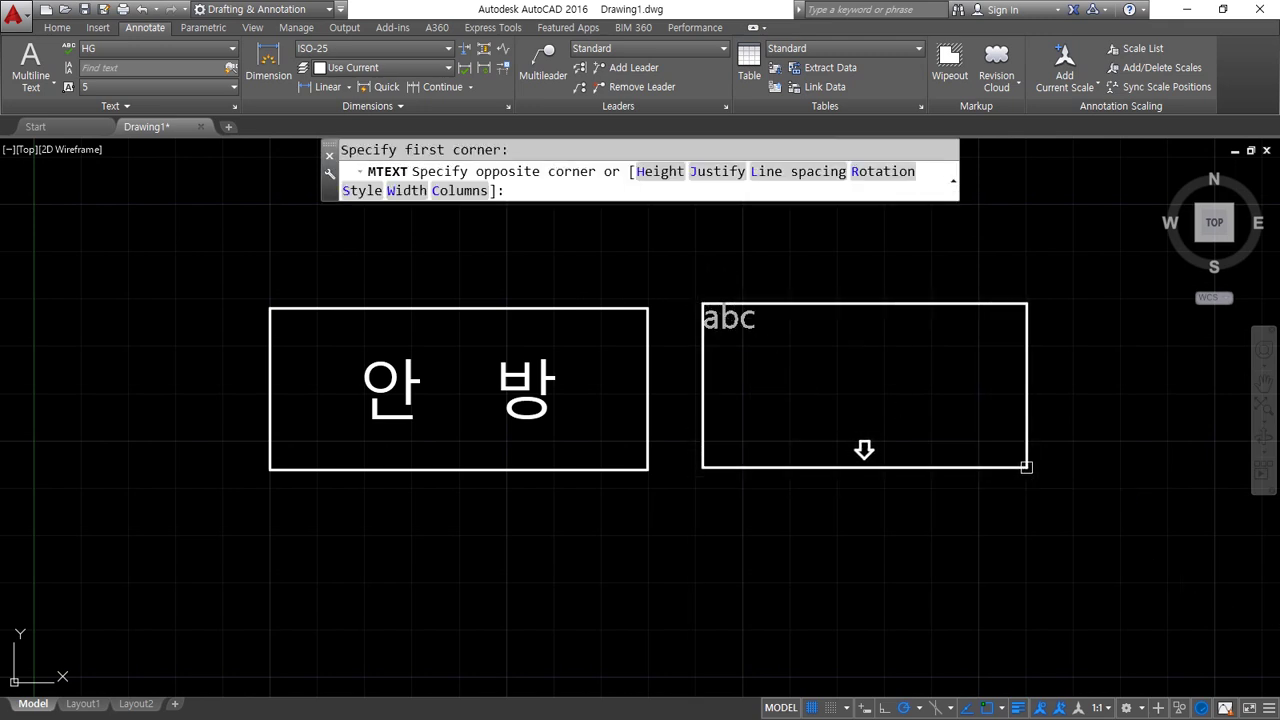
pyautogui.click(1059, 467)
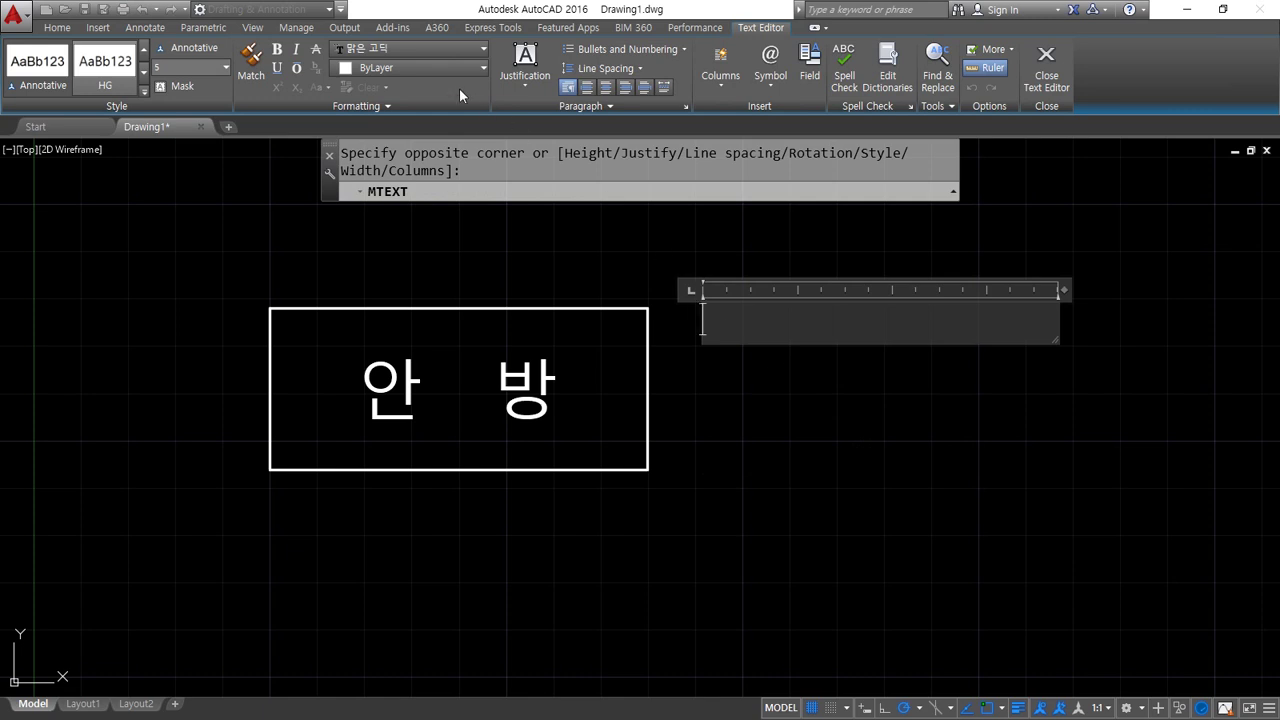
# Set the new text box's justification to Middle Center and write "안 방" in it.
pyautogui.click(523, 82)
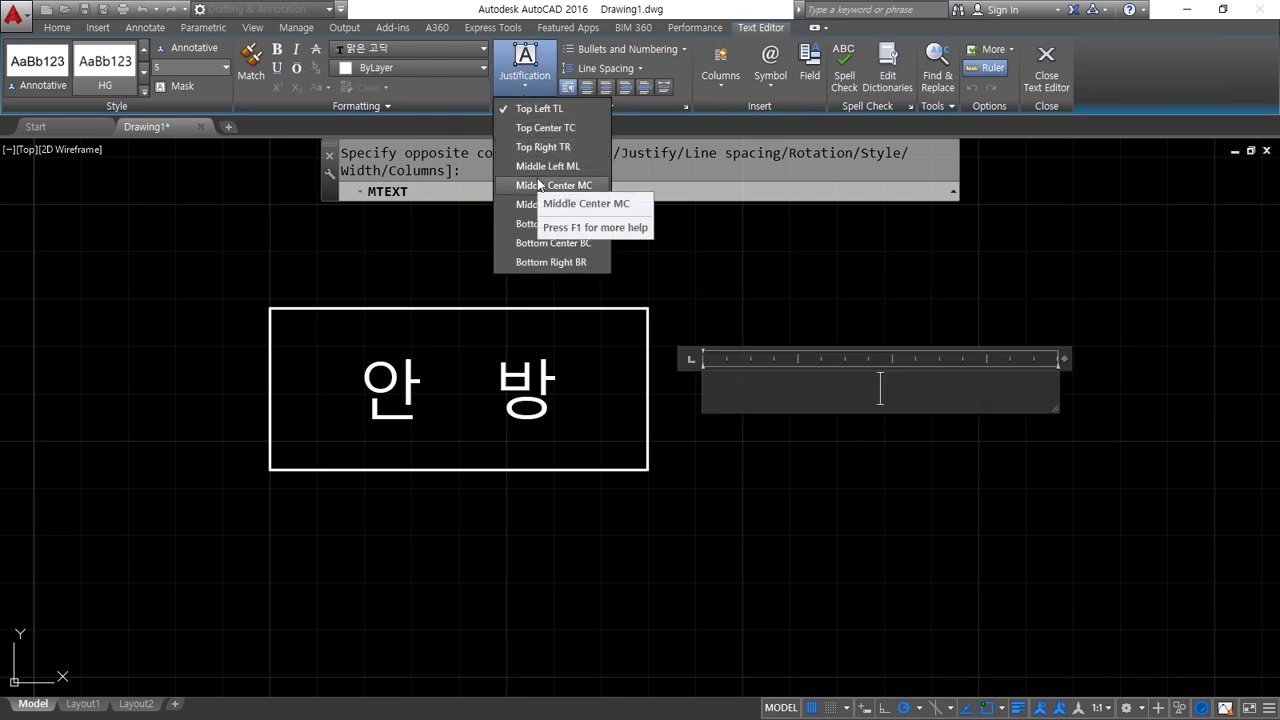
pyautogui.click(567, 193)
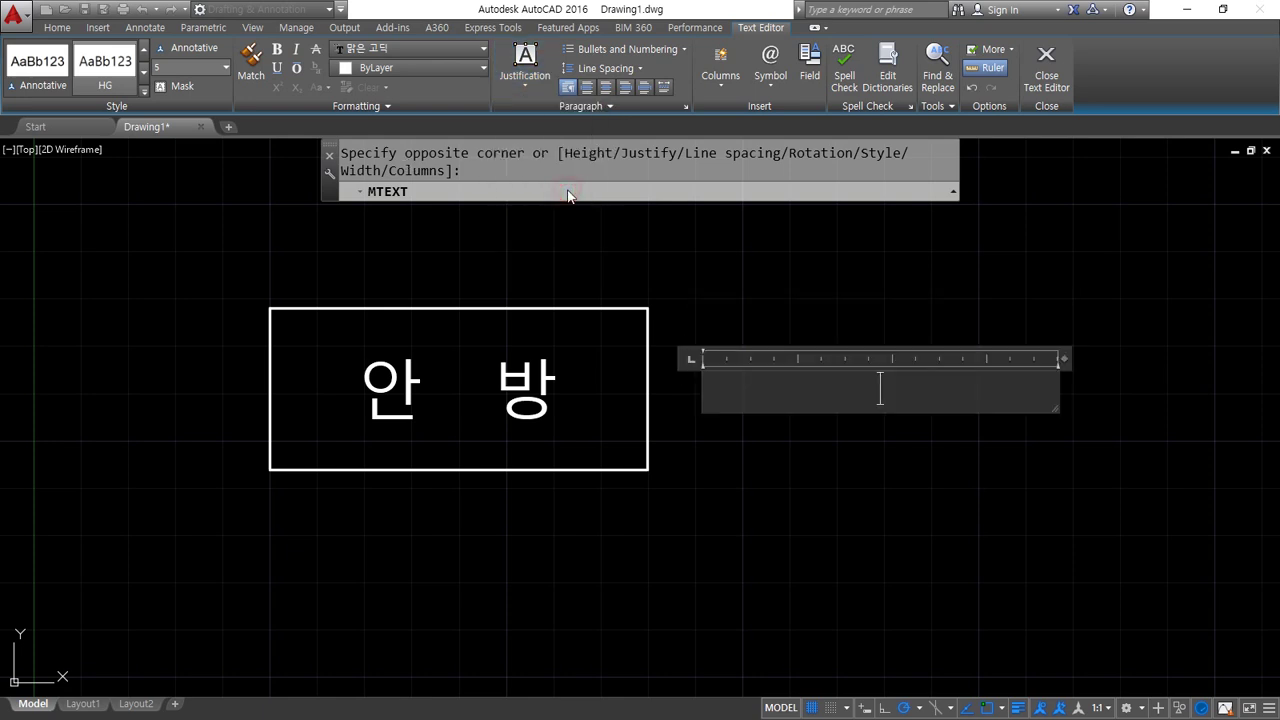
pyautogui.write('안 방')
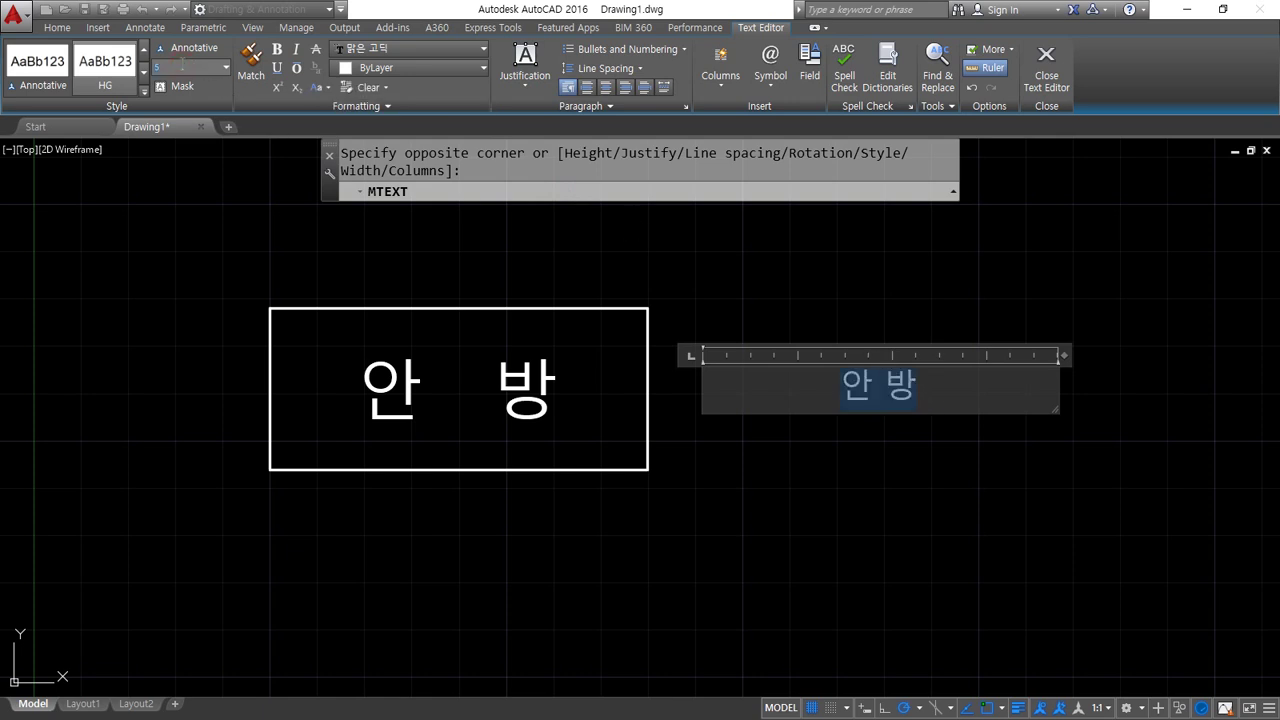
# Set the text height of the new "안 방" to 10 and finish the multiline text.
pyautogui.press('Return')
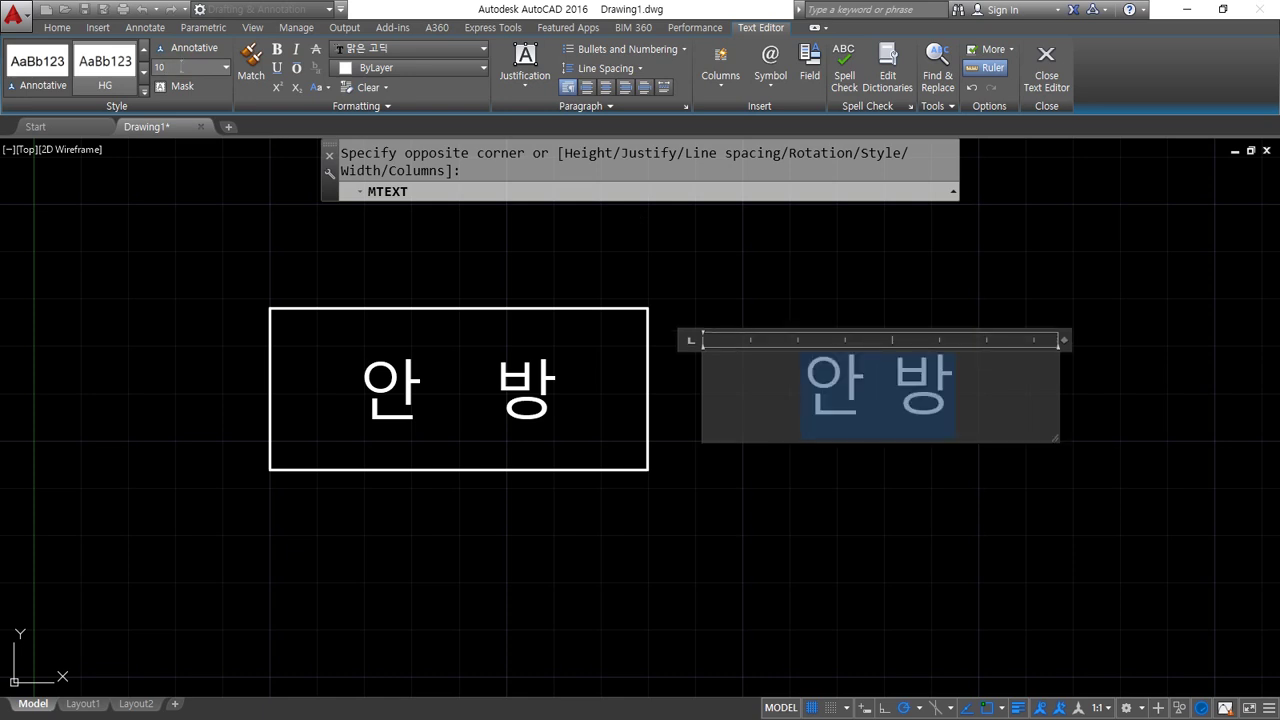
pyautogui.click(873, 378)
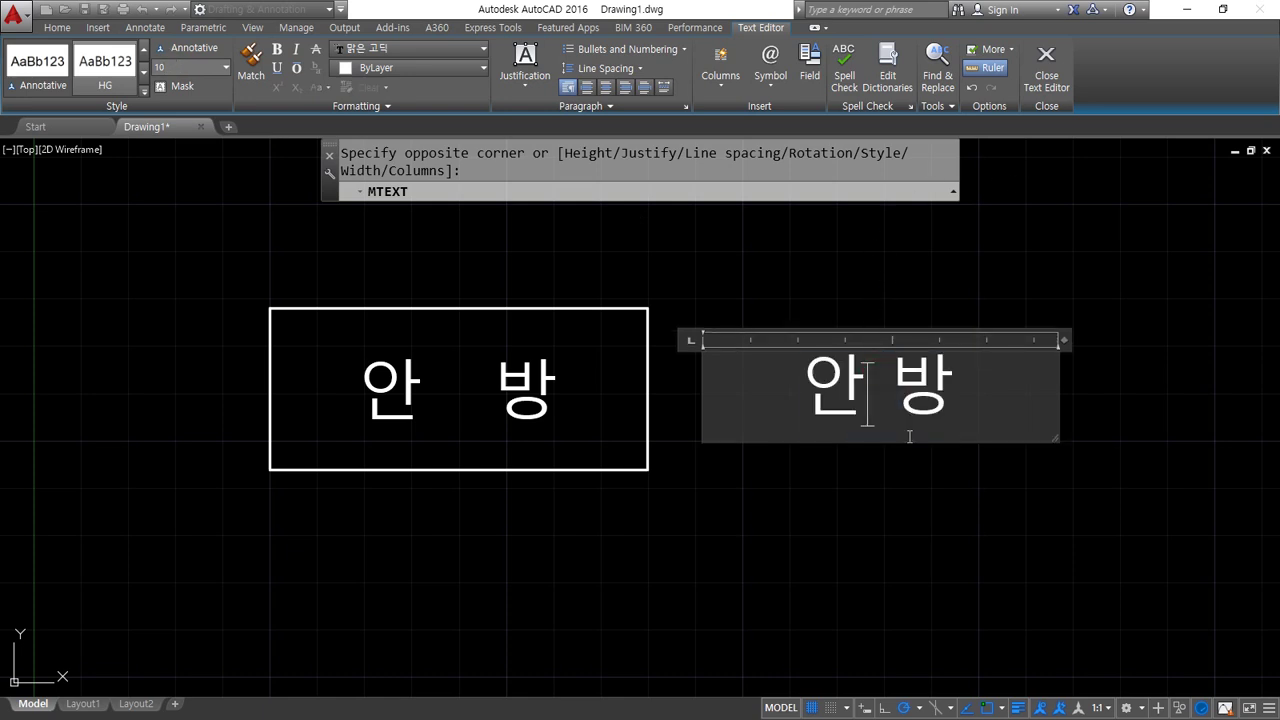
pyautogui.click(905, 472)
# Select the new "안 방" text and set its Text frame property to Yes.
pyautogui.click(940, 403)
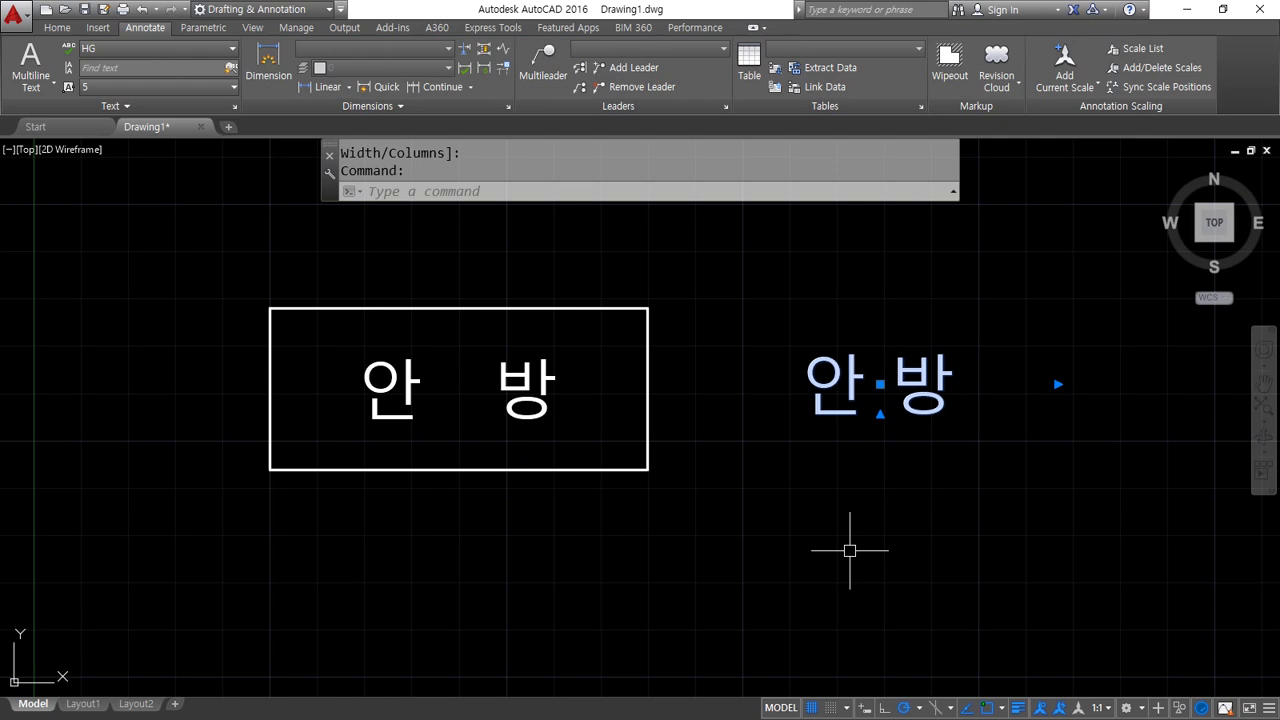
pyautogui.hotkey('ctrl', '1')
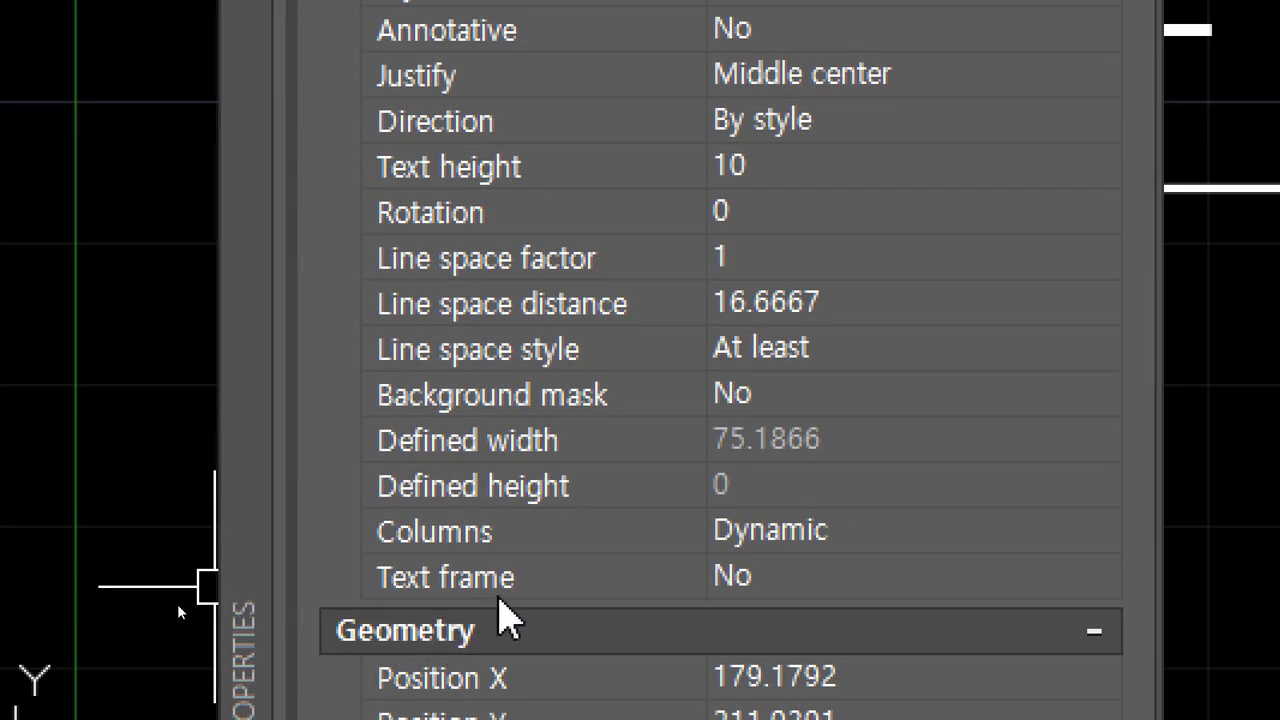
pyautogui.click(792, 590)
pyautogui.click(851, 585)
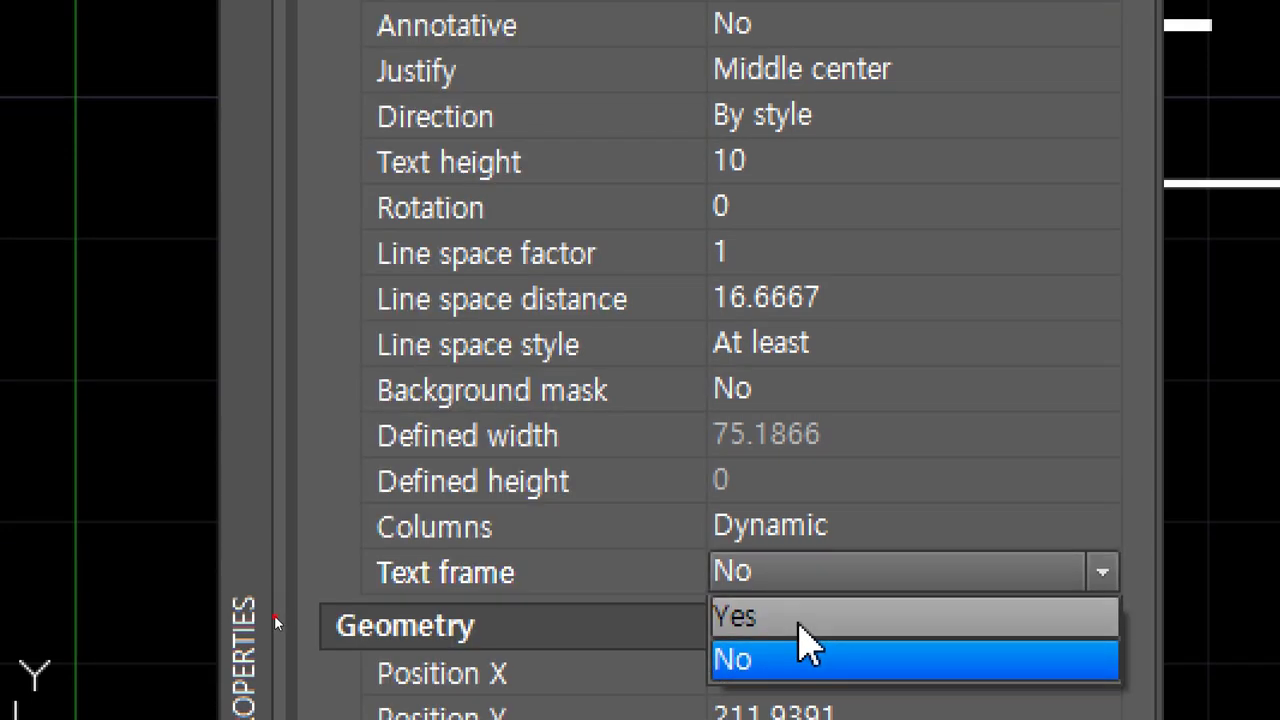
pyautogui.click(802, 620)
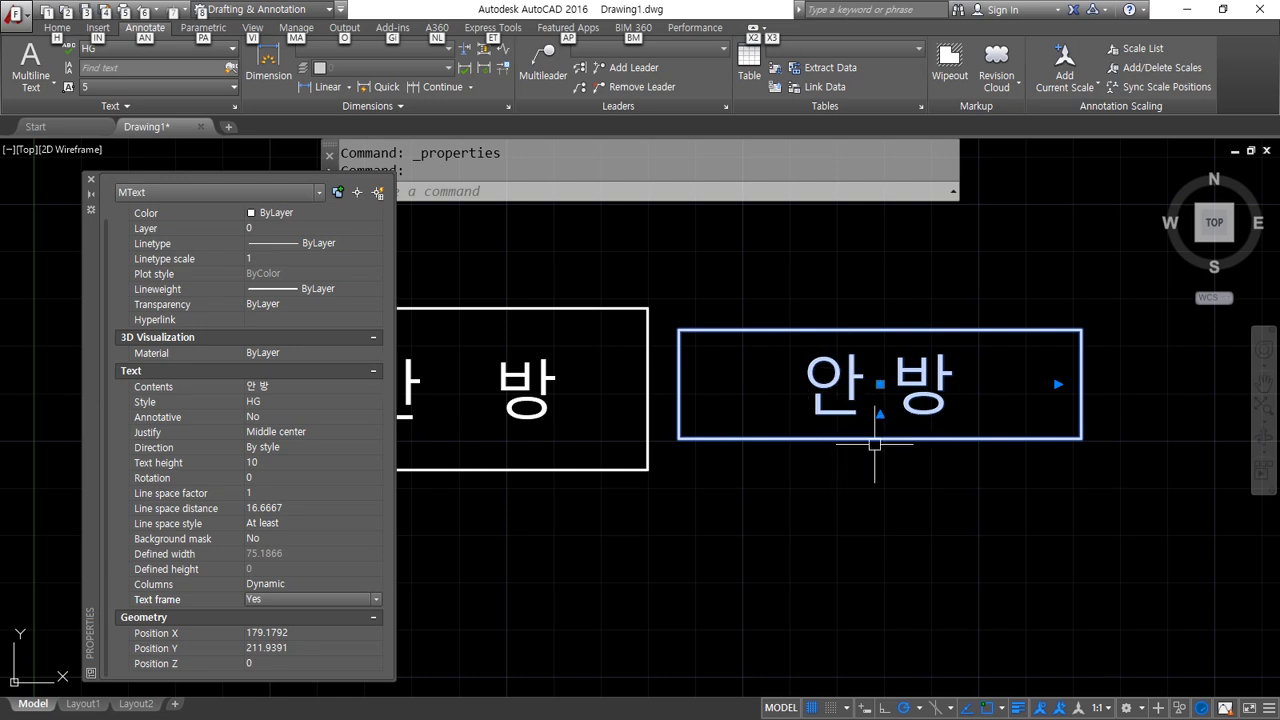
# Stretch the new text's frame taller with its height grip and narrow its defined width to about 47 units with the width grip.
pyautogui.click(880, 414)
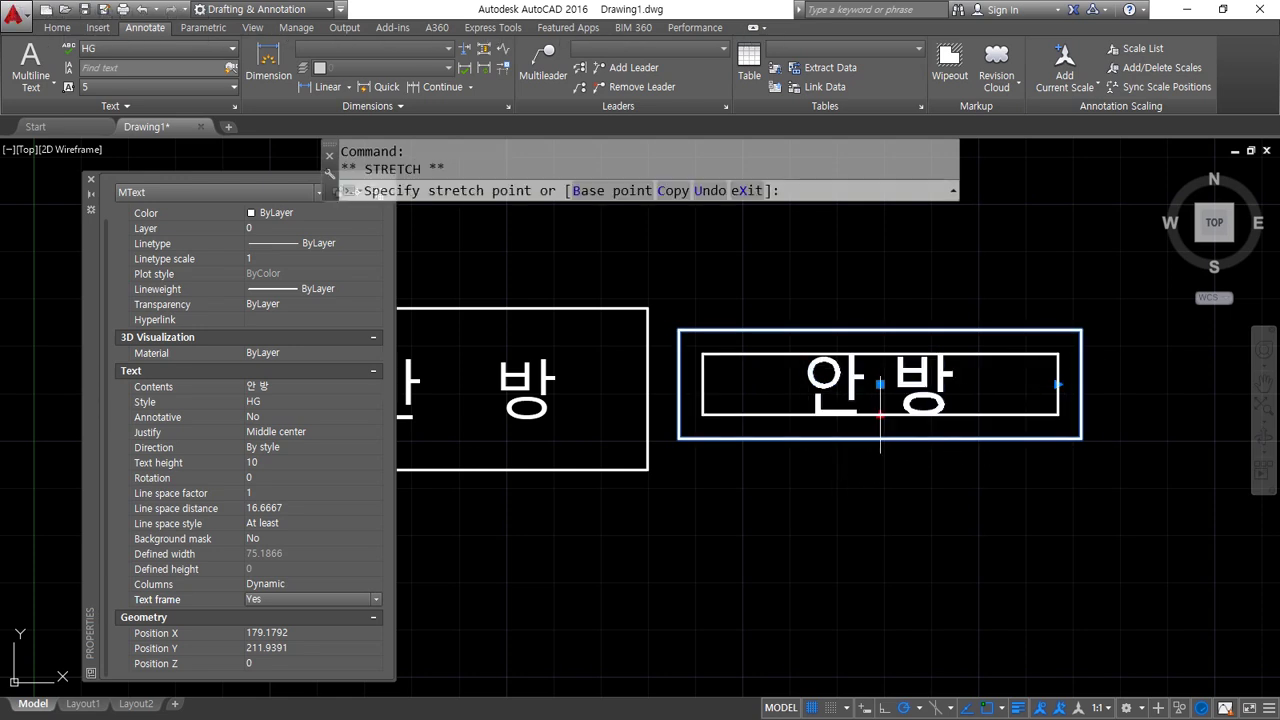
pyautogui.click(880, 467)
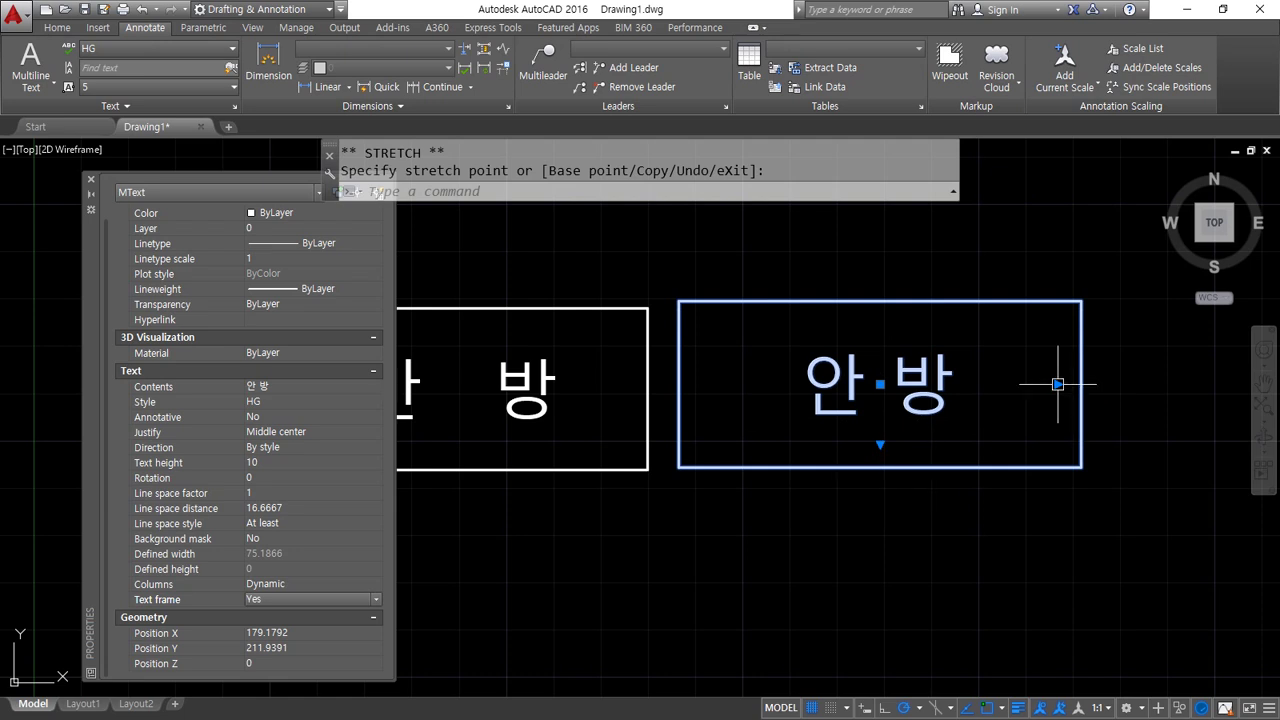
pyautogui.click(1058, 384)
pyautogui.click(990, 404)
pyautogui.click(1022, 384)
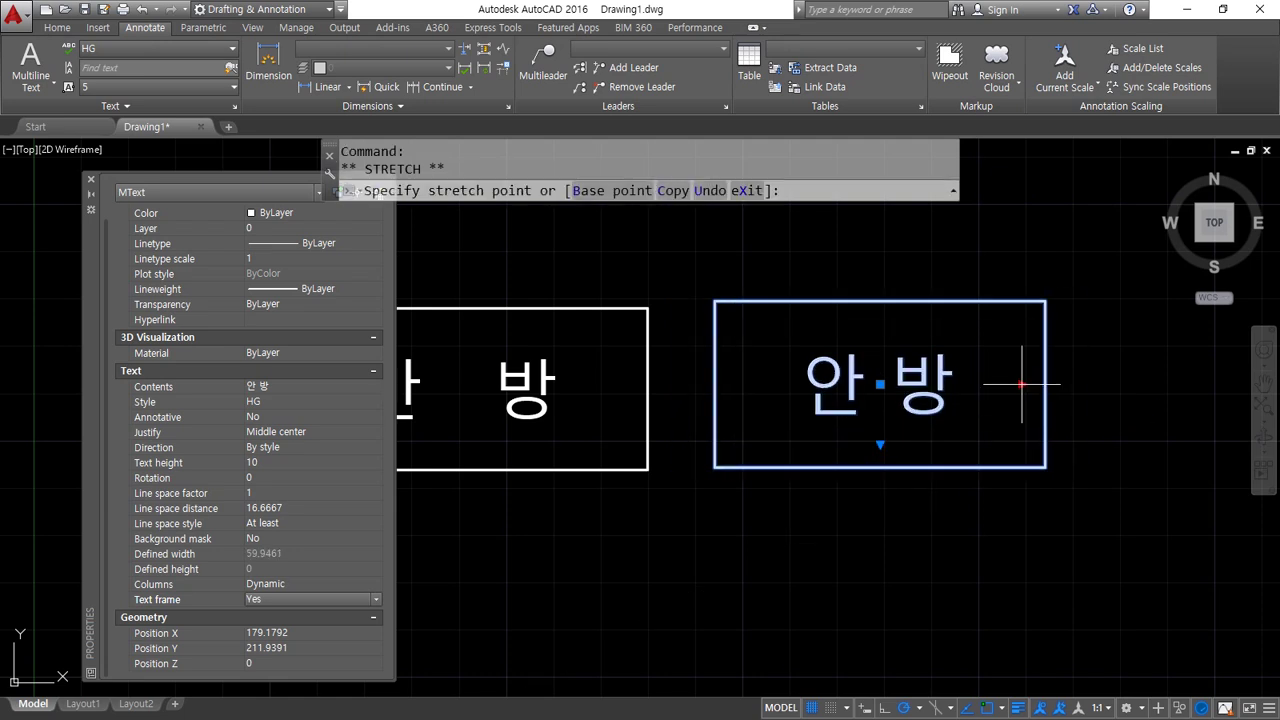
pyautogui.click(962, 400)
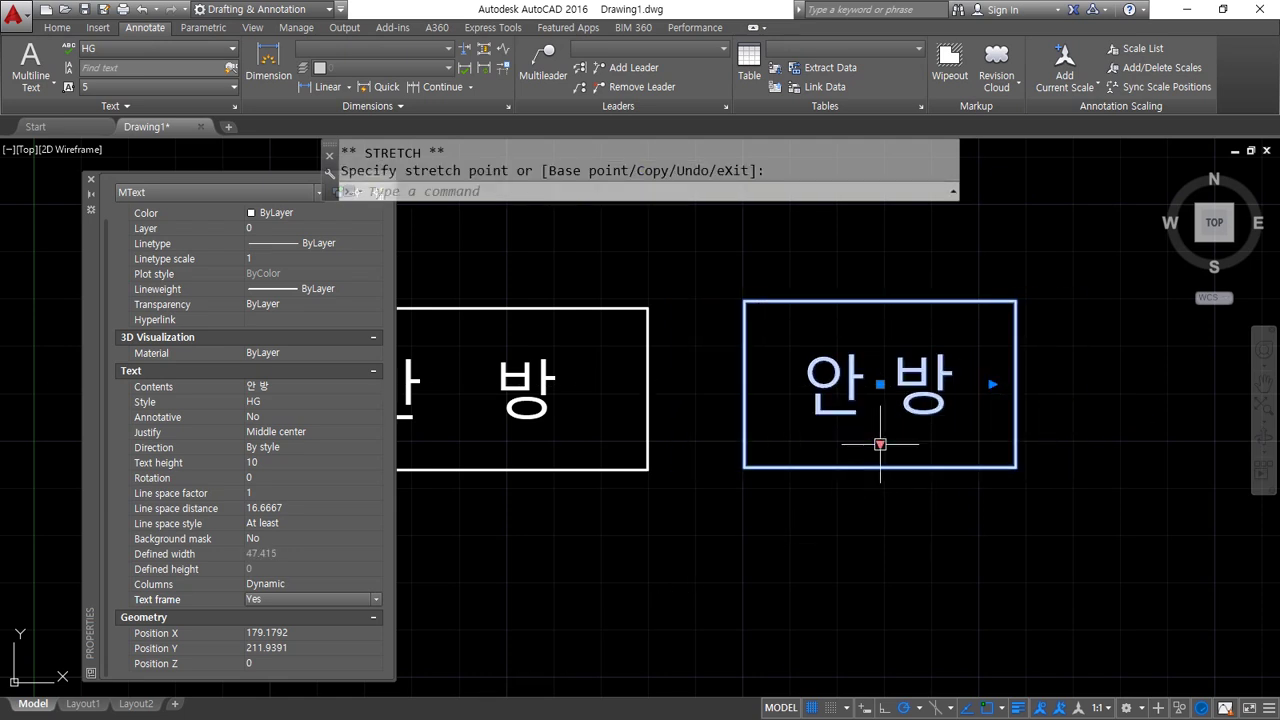
# Shorten the "안 방" frame slightly with its height grip, and stretch it taller until the frame is nearly square.
pyautogui.click(880, 444)
pyautogui.click(881, 435)
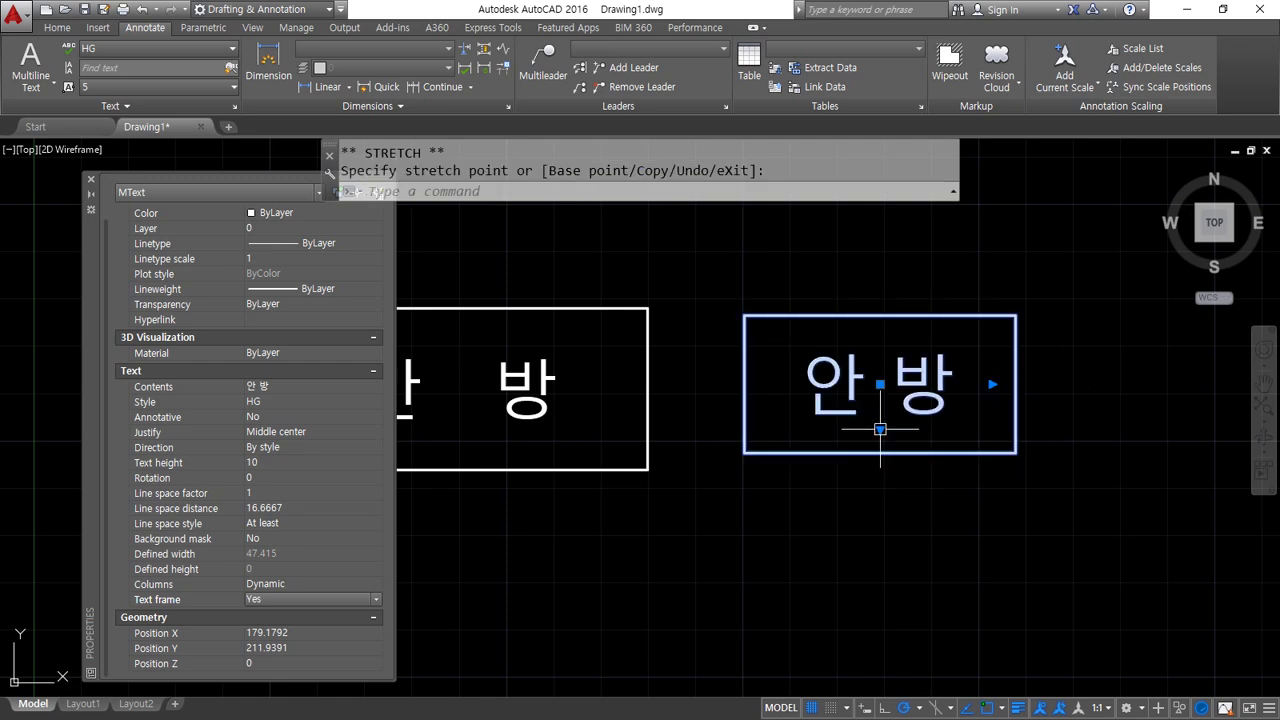
pyautogui.click(881, 428)
pyautogui.click(885, 517)
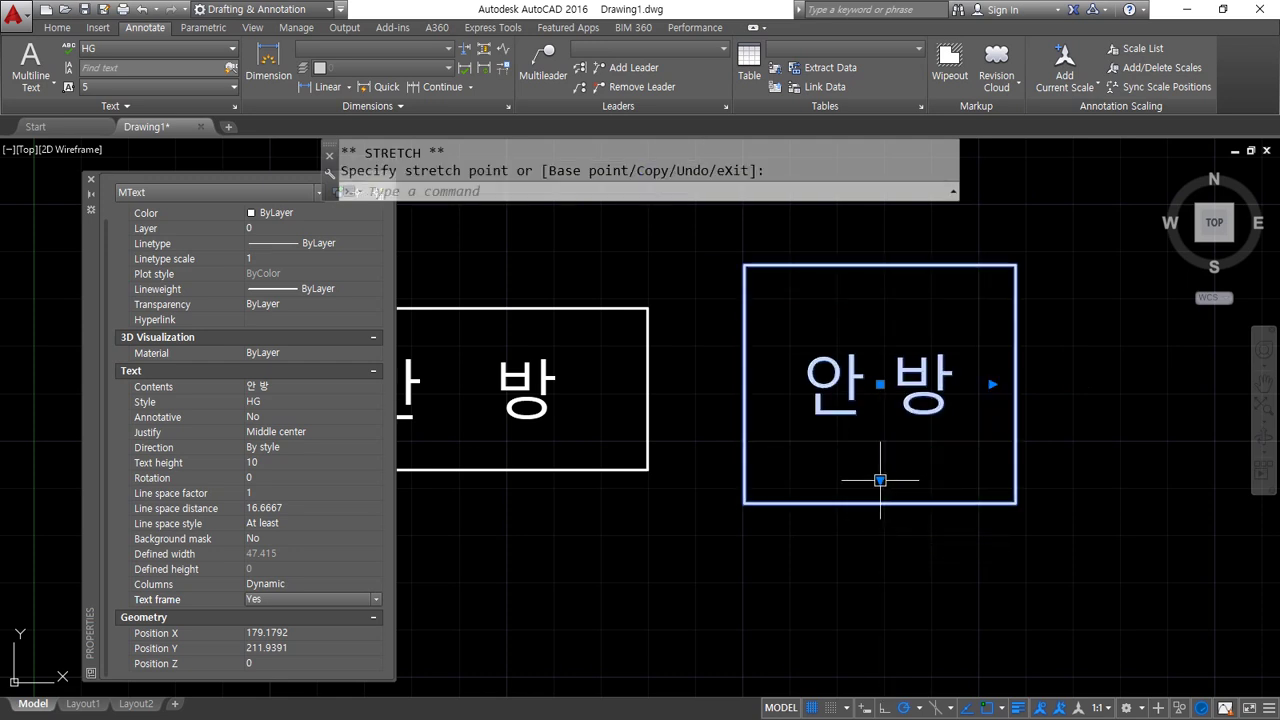
# Shorten the framed "안 방" text with its height grip and widen its defined width to about 61 units with the width grip.
pyautogui.click(880, 481)
pyautogui.click(871, 411)
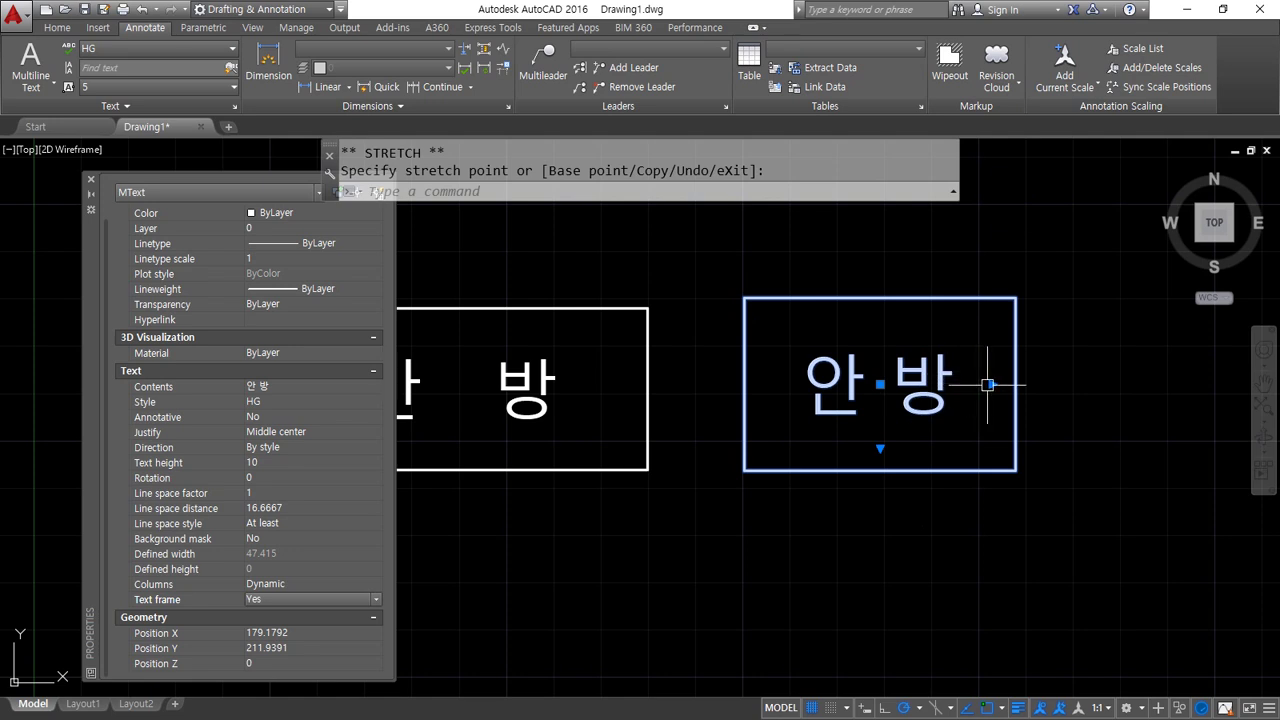
pyautogui.click(990, 382)
pyautogui.click(1055, 379)
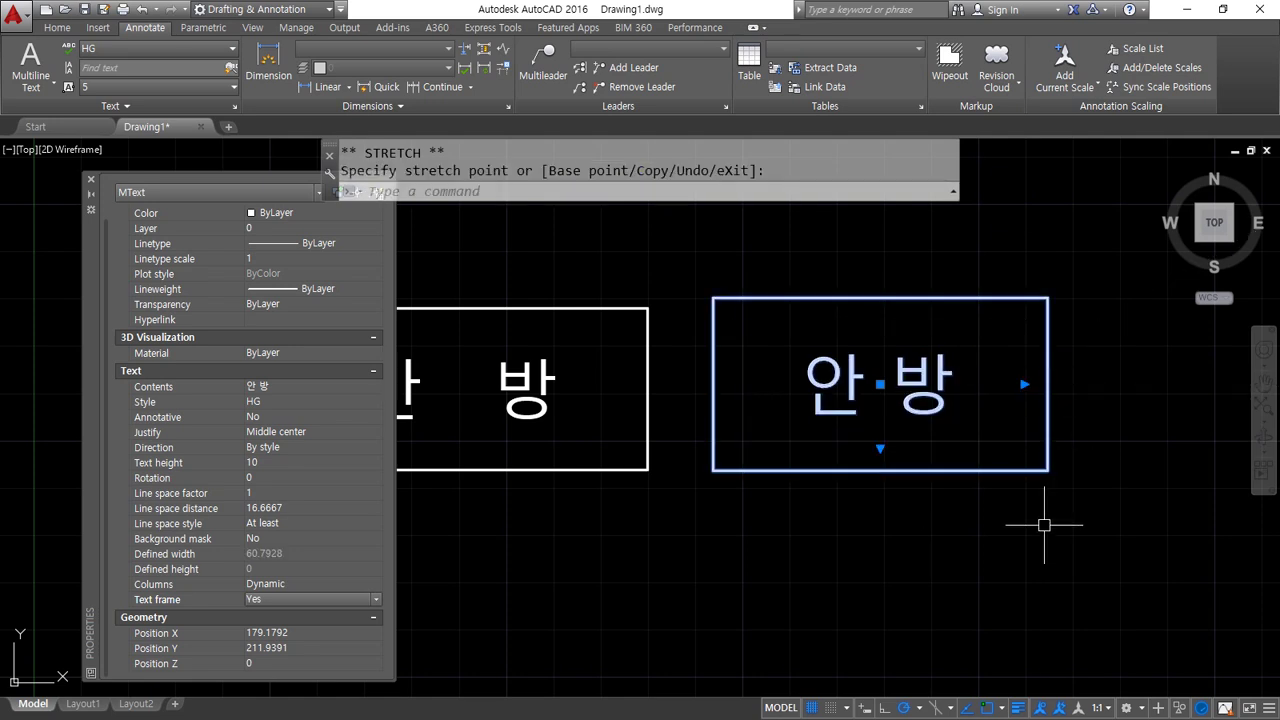
pyautogui.press('Escape')
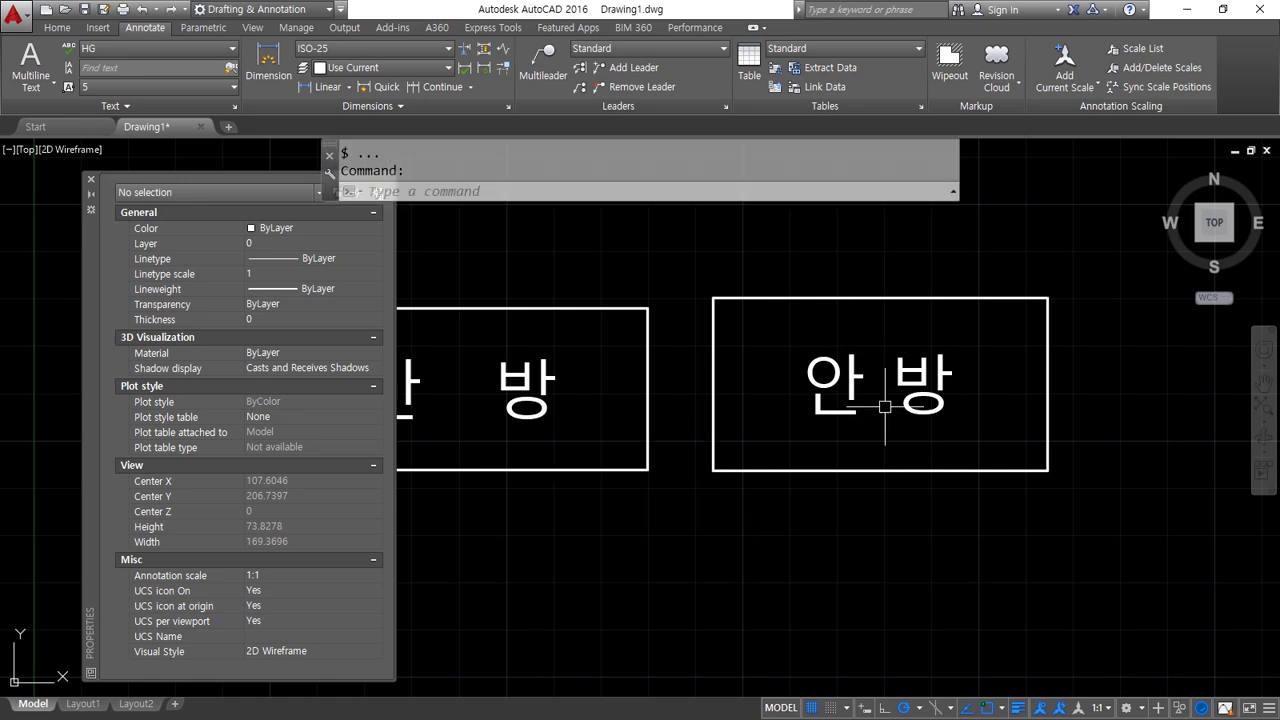
# Close the Properties palette and erase the older "안 방" text together with its separate surrounding rectangle.
pyautogui.scroll(-2, 518, 384)
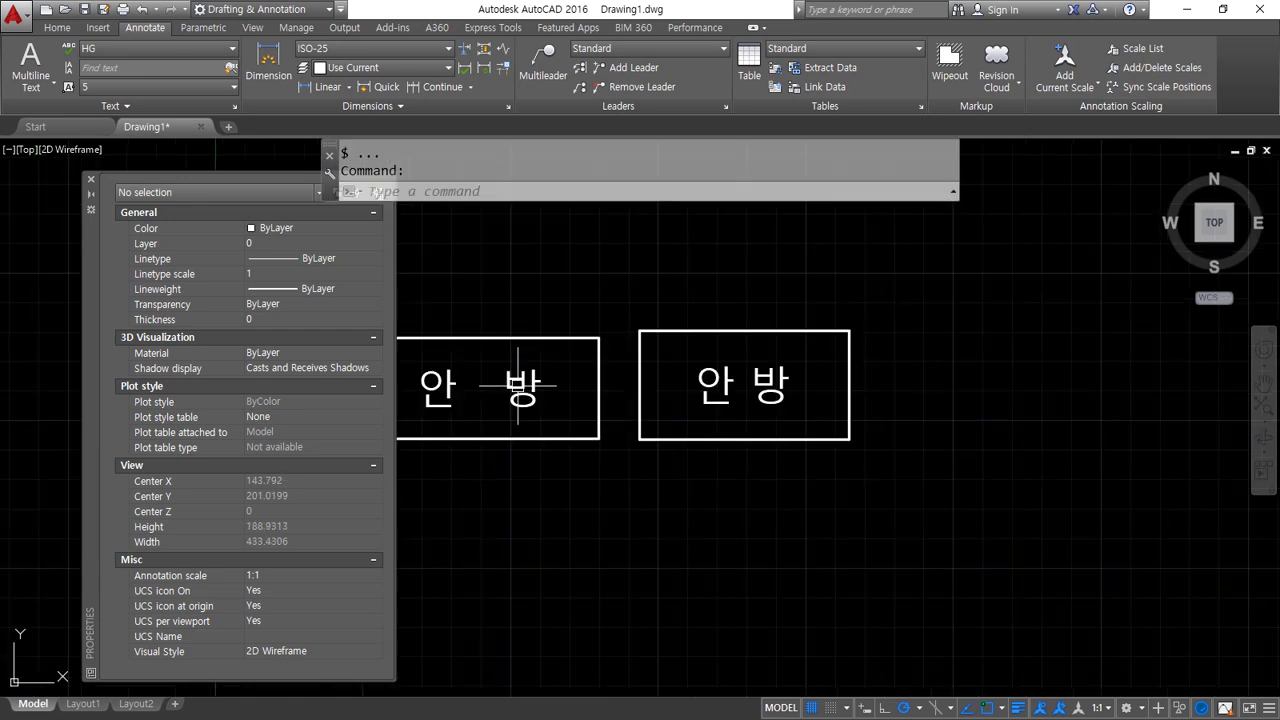
pyautogui.click(91, 178)
pyautogui.click(606, 449)
pyautogui.click(403, 311)
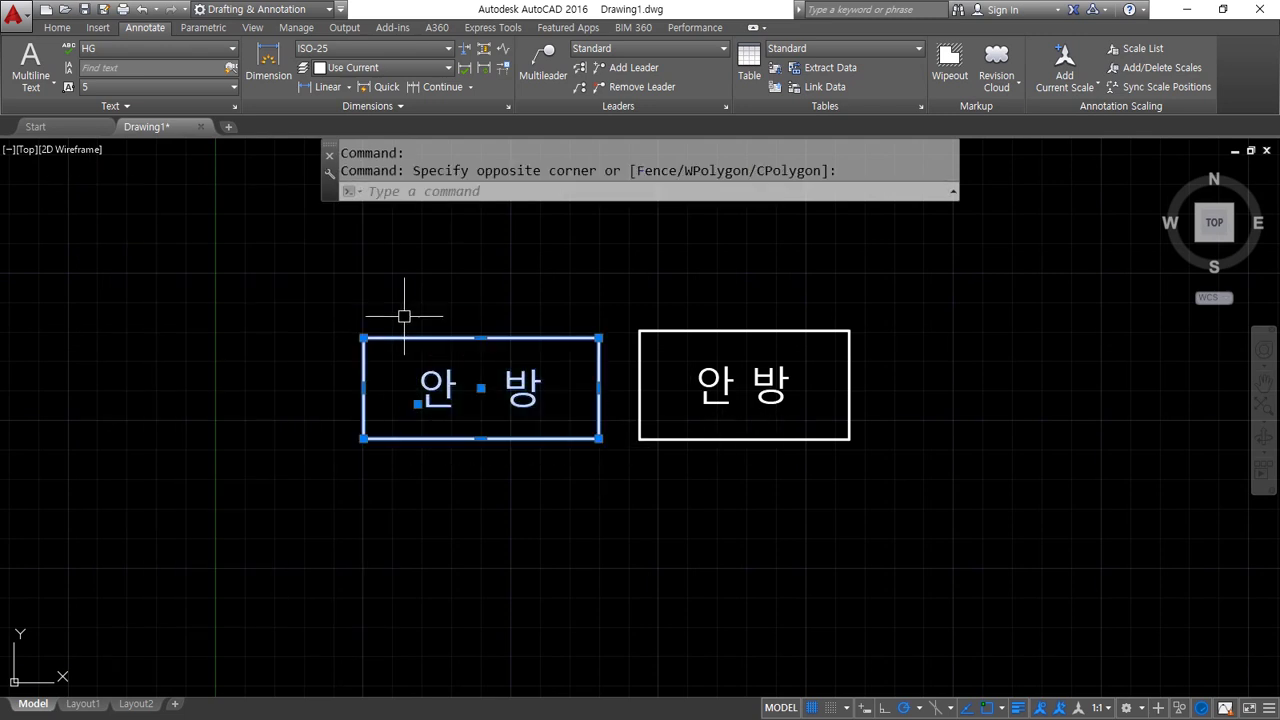
pyautogui.write('e')
pyautogui.press('Return')
# Explode the remaining framed "안 방" multiline text into single-line text and a separate rectangle.
pyautogui.click(765, 395)
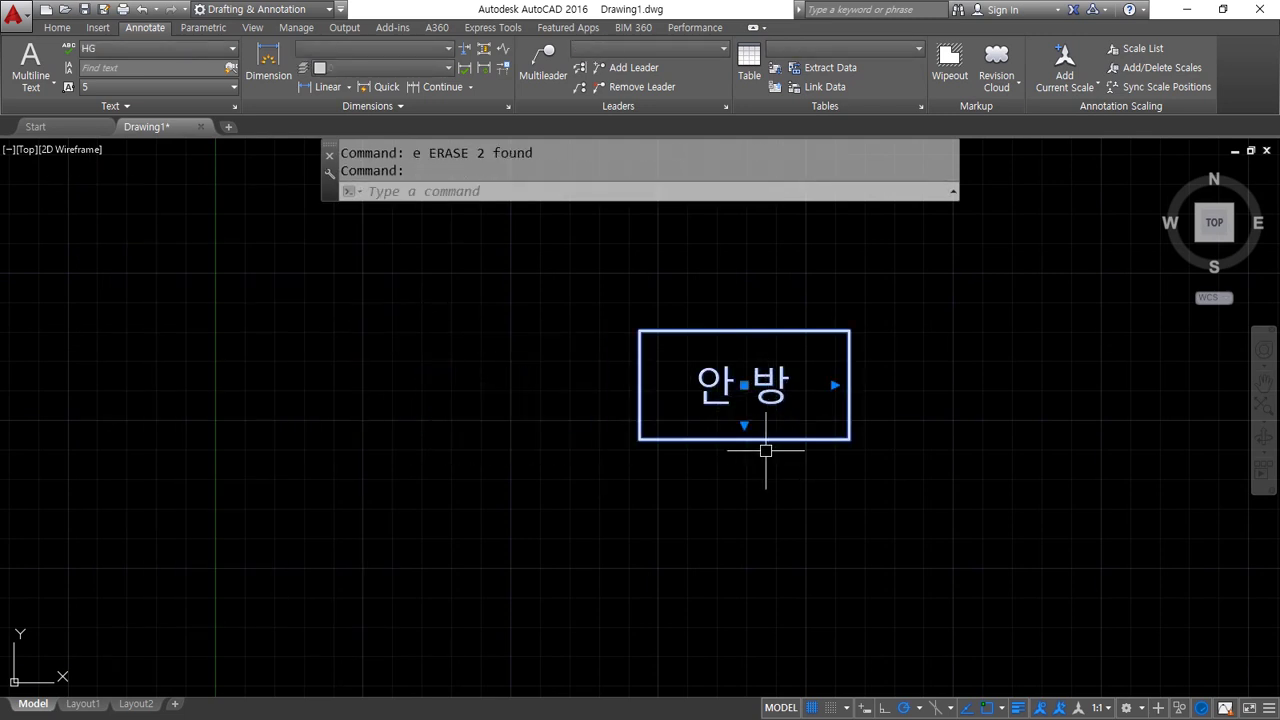
pyautogui.moveTo(741, 442)
pyautogui.mouseDown()
pyautogui.moveTo(631, 360)
pyautogui.moveTo(800, 446)
pyautogui.moveTo(781, 455)
pyautogui.mouseUp()
pyautogui.write('x')
pyautogui.press('Return')
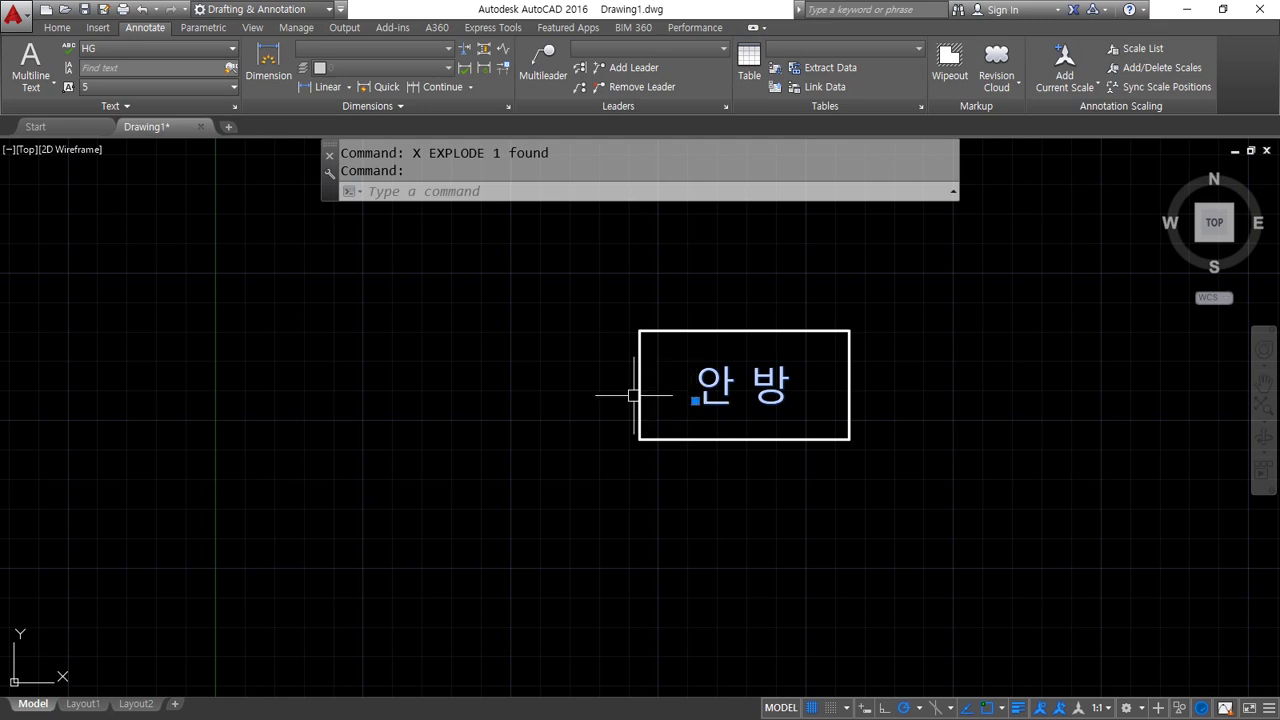
pyautogui.press('Escape')
pyautogui.press('Escape')
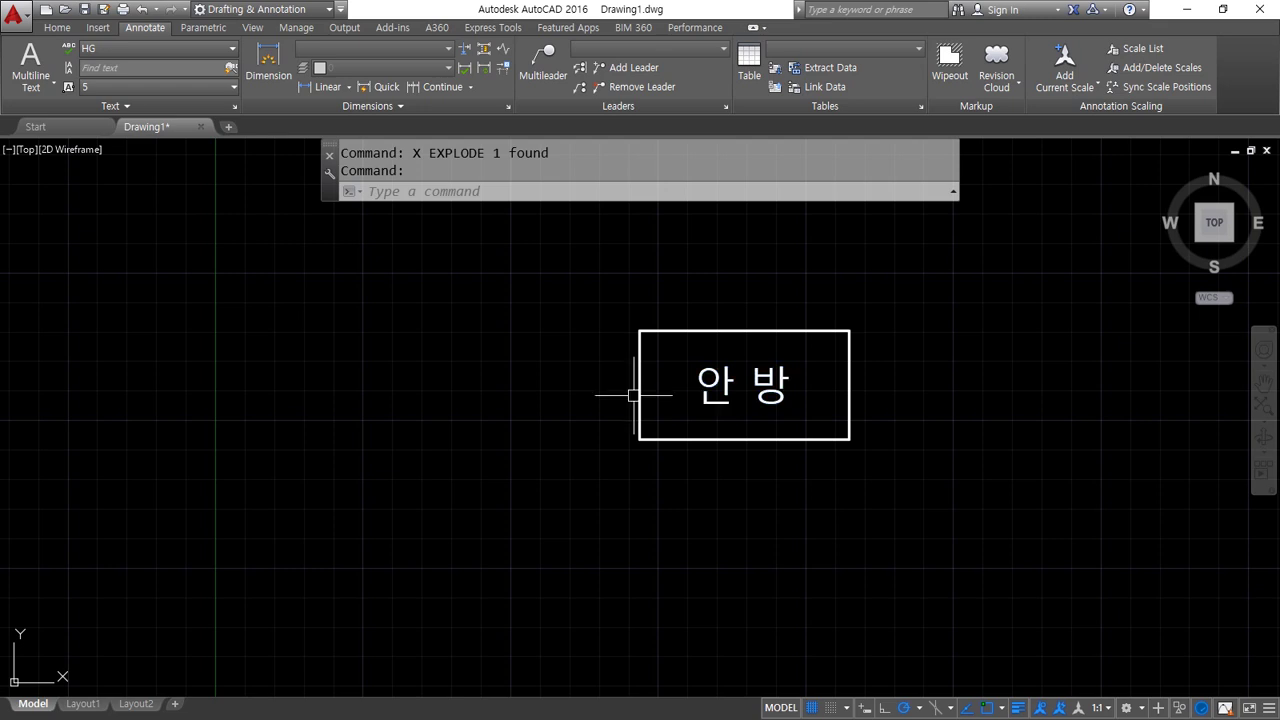
# Convert the exploded "안 방" text back to multiline text with the text2mtext command, and select it to check its grips.
pyautogui.write('text')
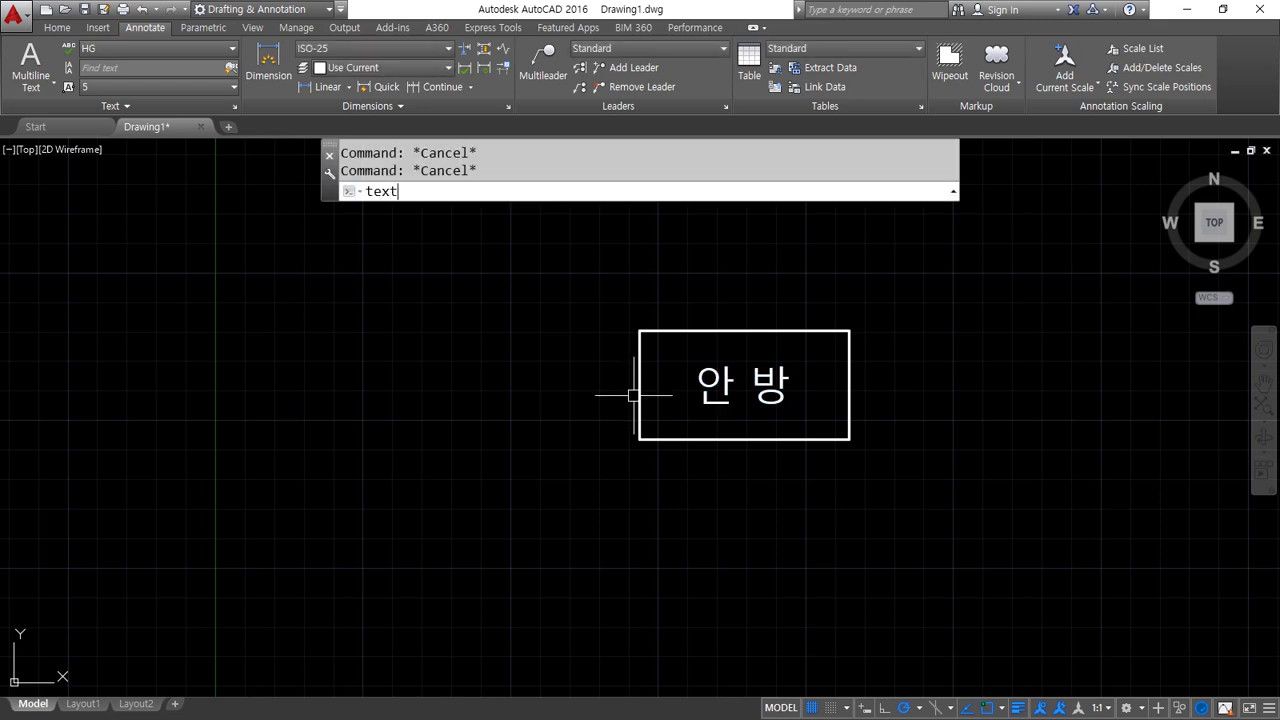
pyautogui.write('2mtext')
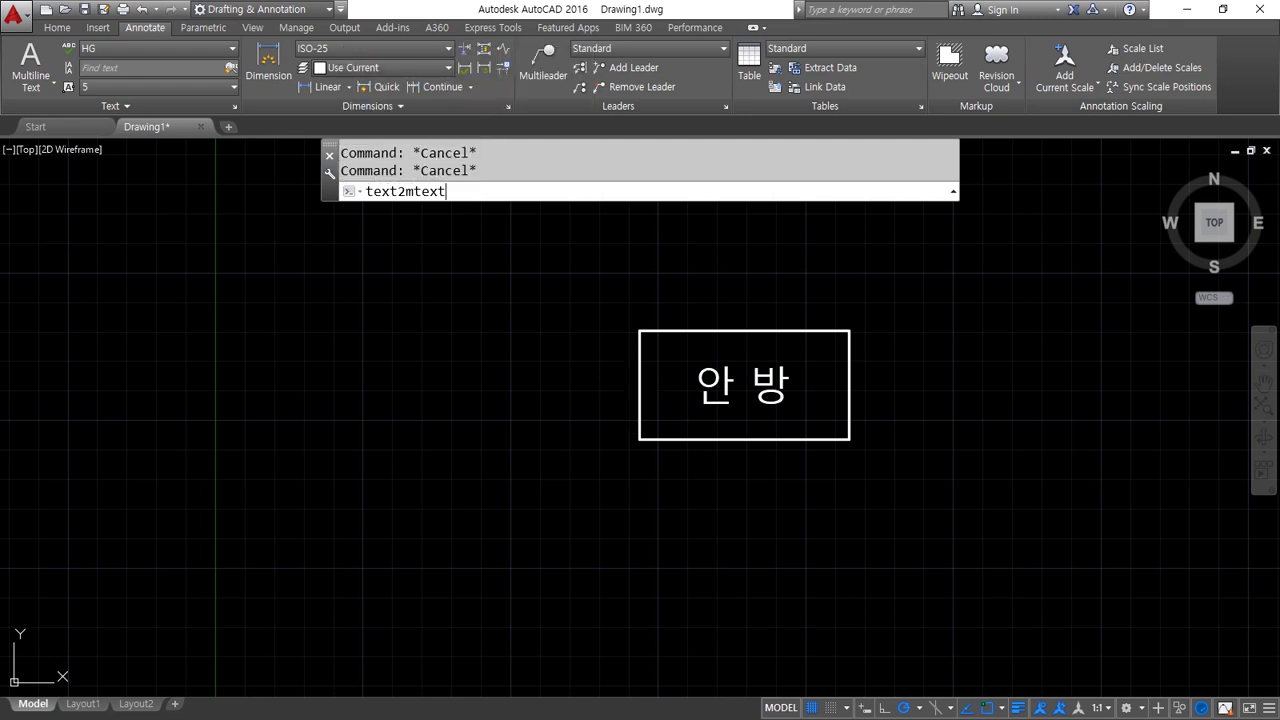
pyautogui.press('Return')
pyautogui.click(703, 376)
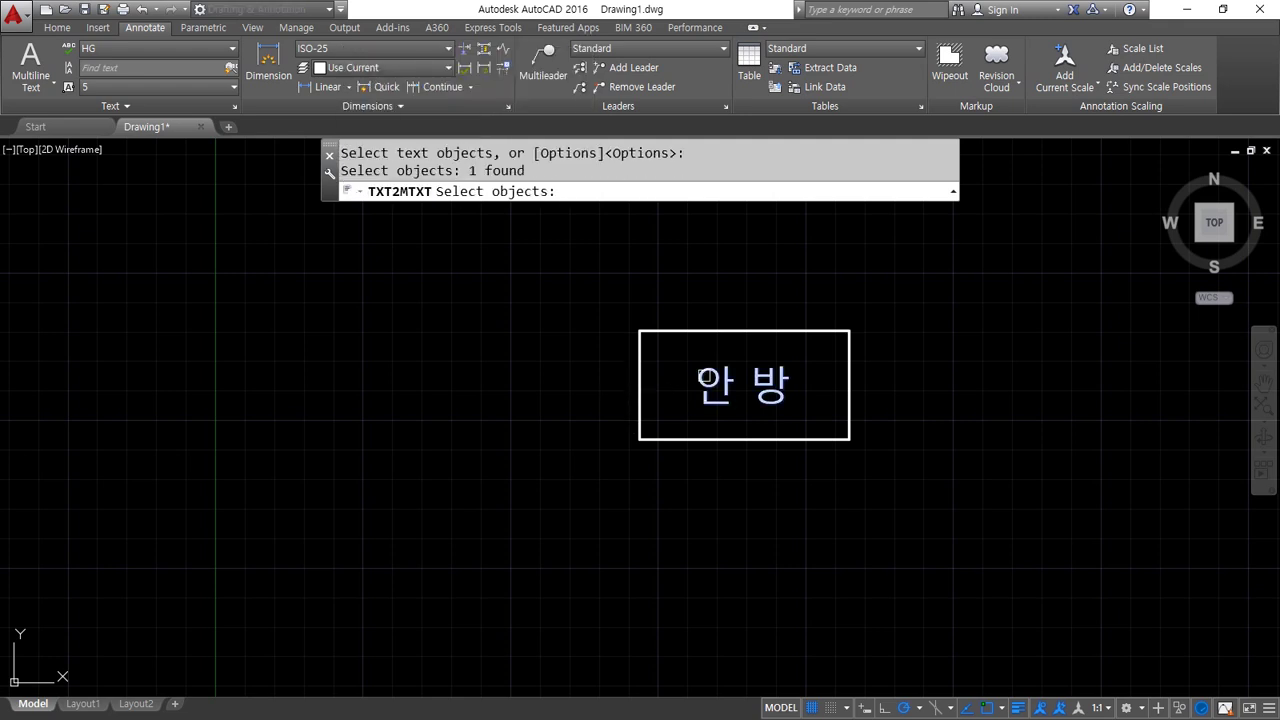
pyautogui.press('Return')
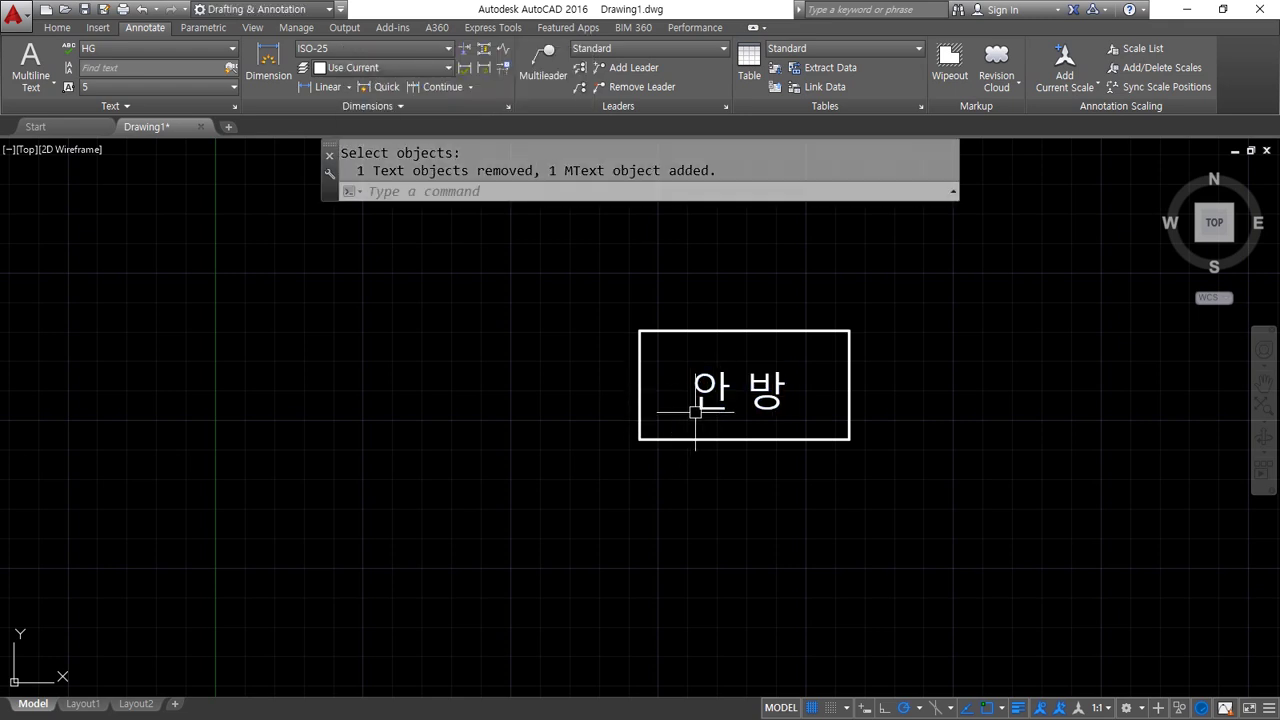
pyautogui.click(700, 402)
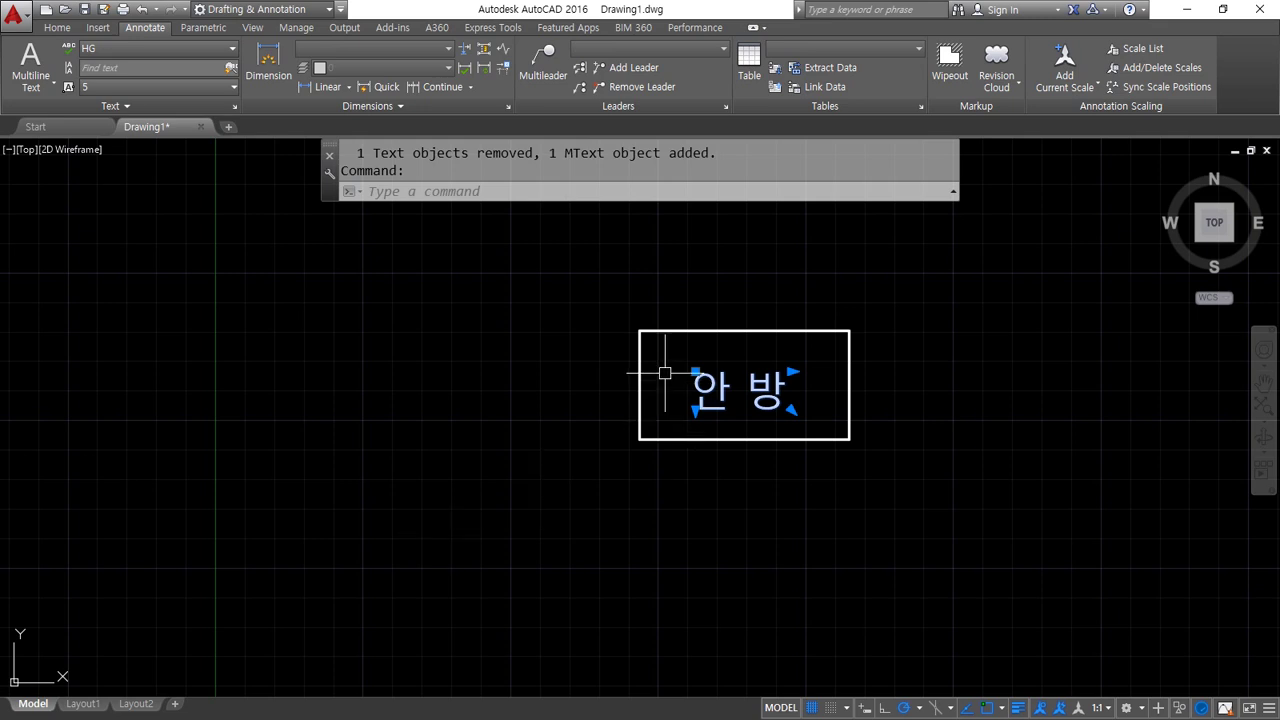
pyautogui.press('Escape')
# Erase the leftover rectangle around the converted "안 방" text.
pyautogui.click(648, 338)
pyautogui.click(600, 350)
pyautogui.write('e')
pyautogui.press('Return')
# Stretch the converted "안 방" text's boundary wider with its width grip and larger with its corner grip.
pyautogui.click(789, 391)
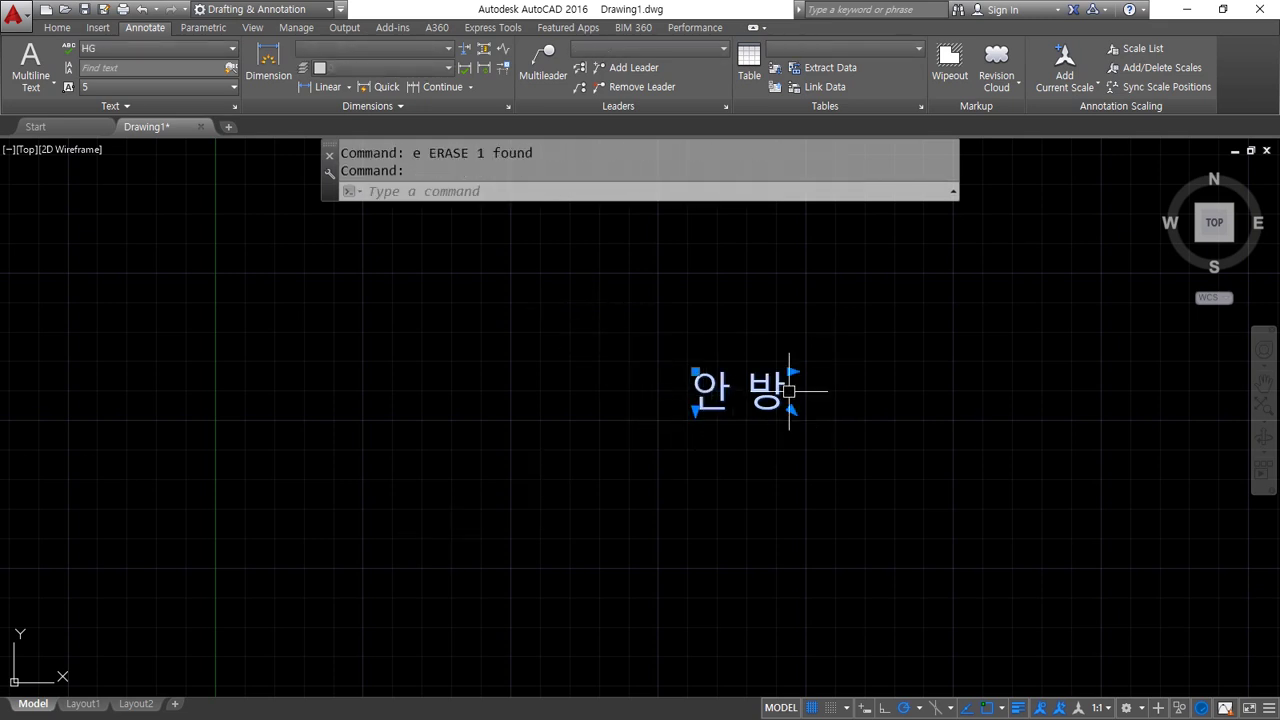
pyautogui.click(791, 372)
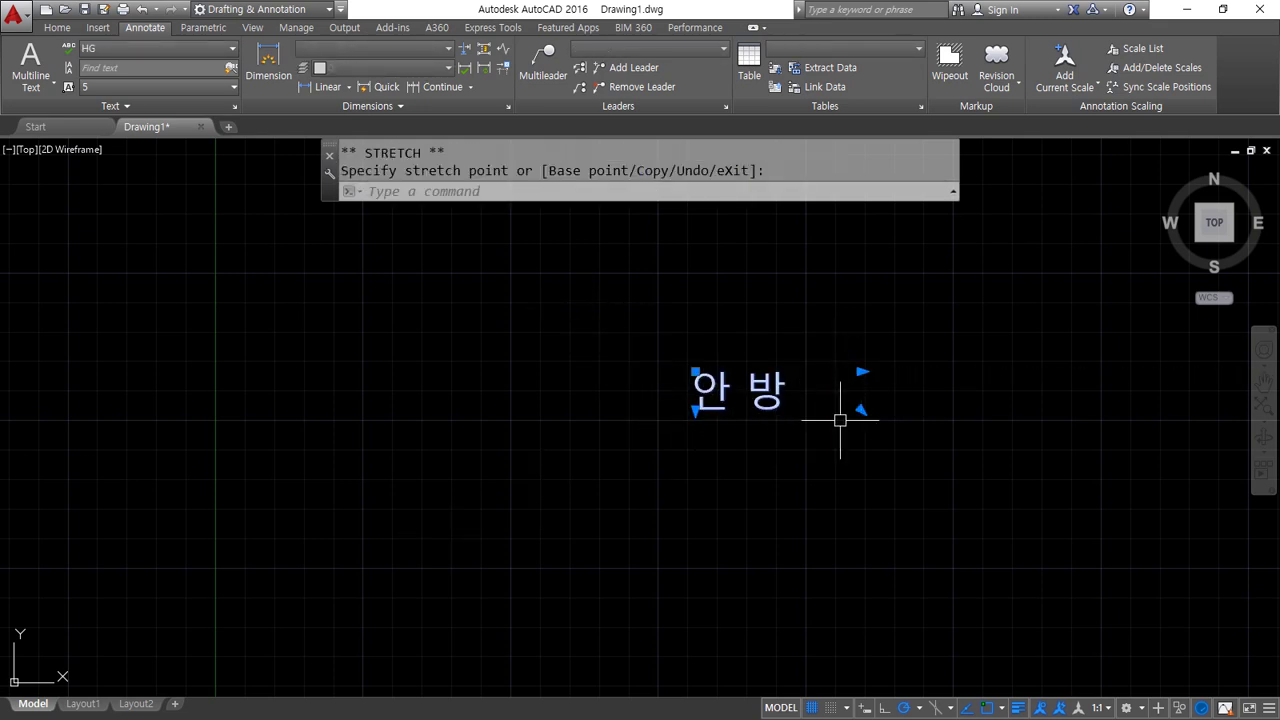
pyautogui.click(881, 443)
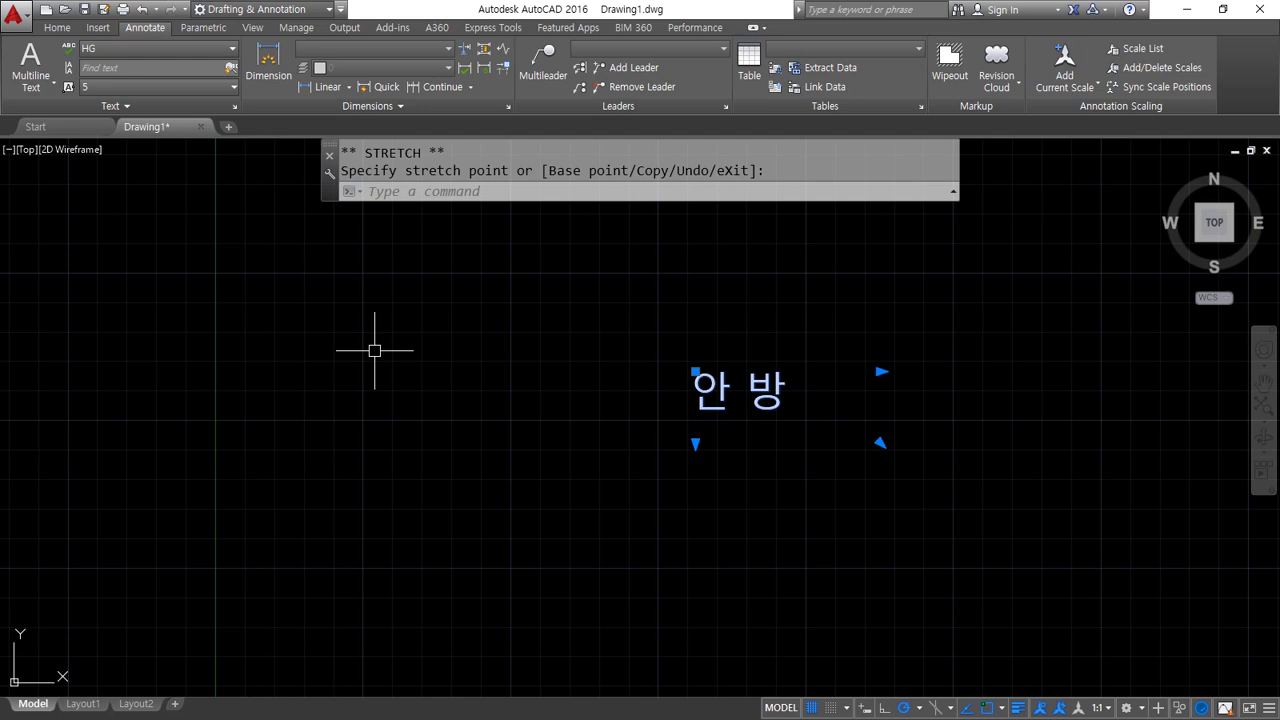
pyautogui.press('Escape')
pyautogui.press('Escape')
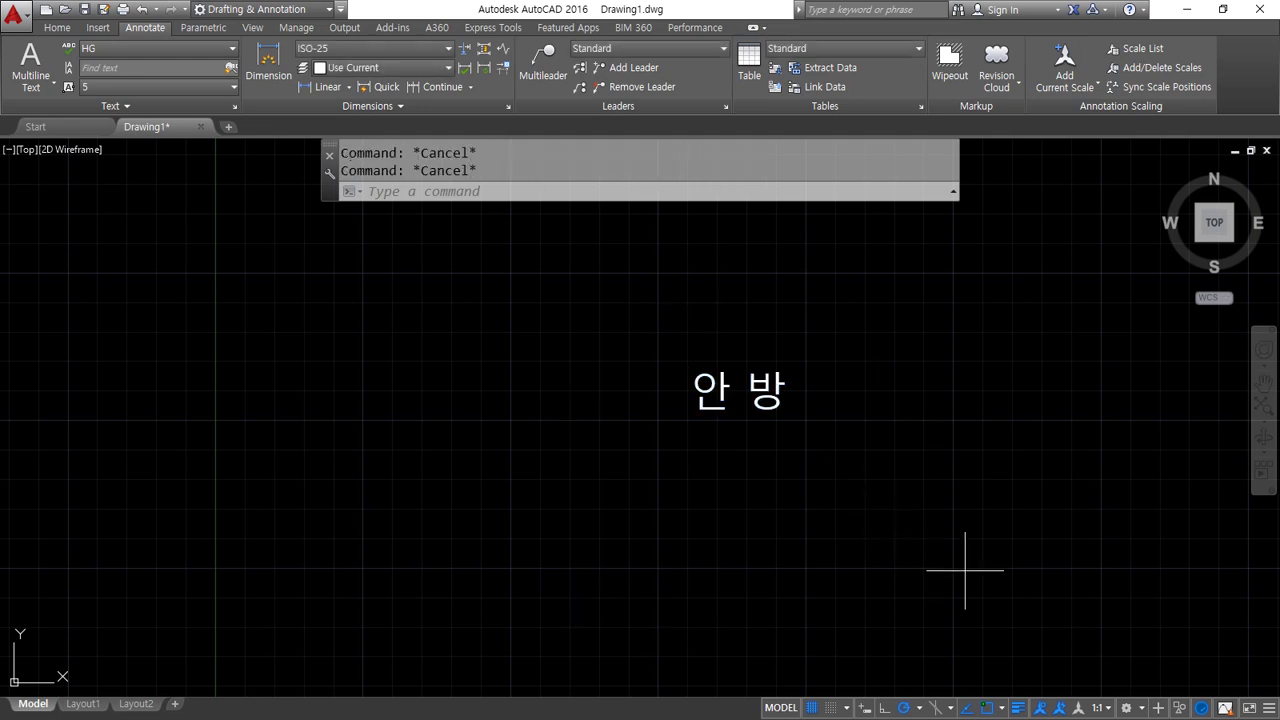